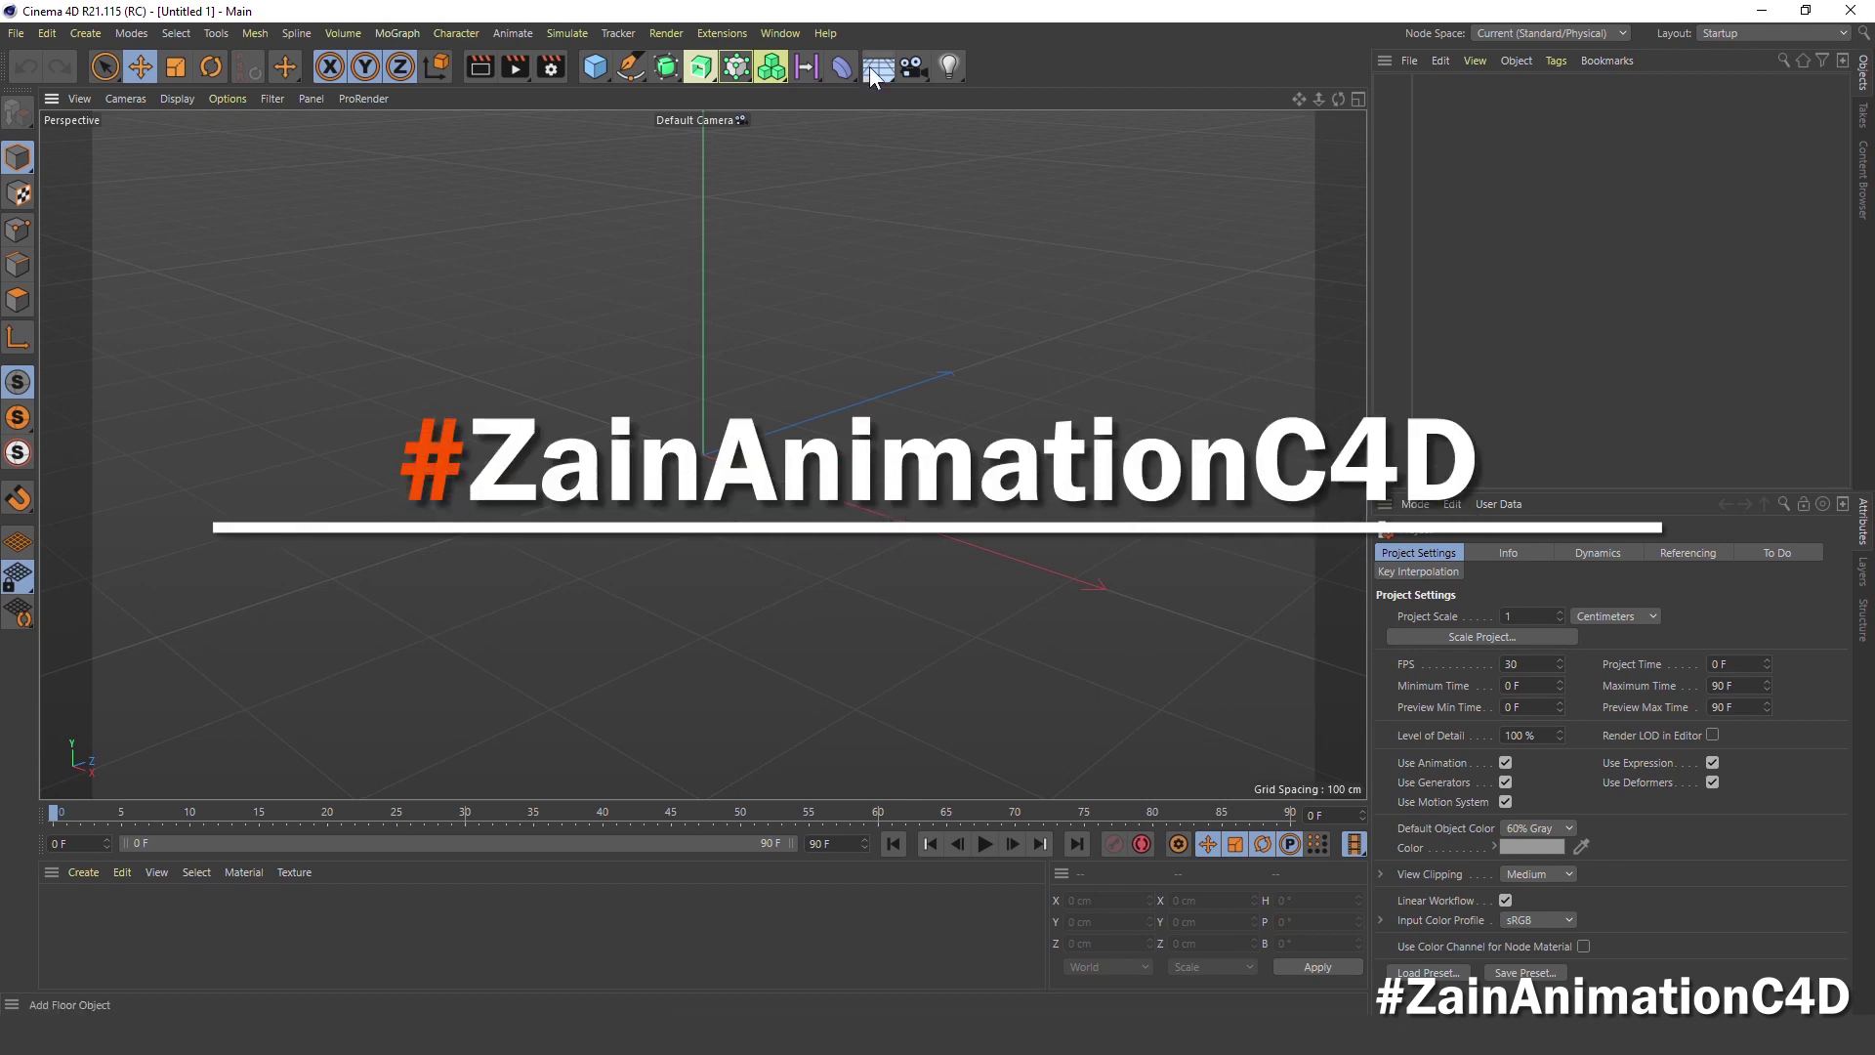
# Add a Floor object to the empty scene
pyautogui.click(871, 69)
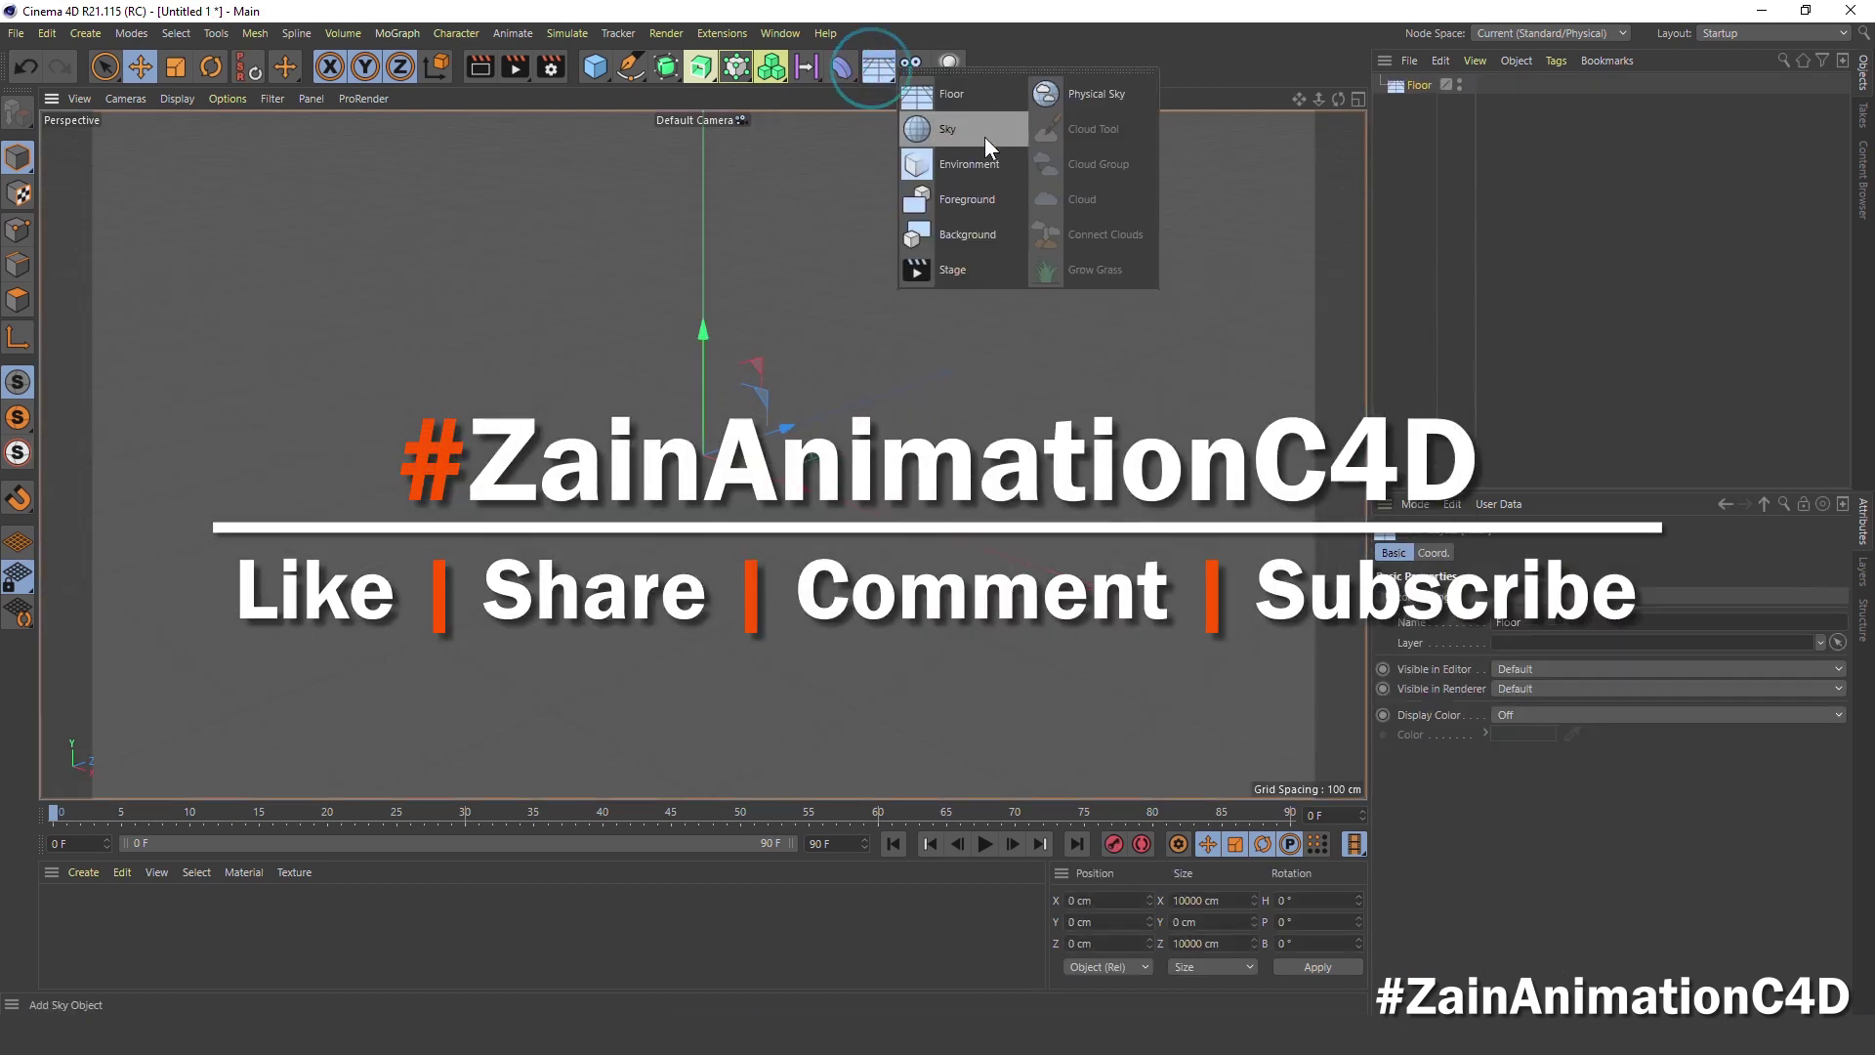
# Add a Background and a Physical Sky, then give Floor, Background and Sky Compositing tags
pyautogui.moveTo(871, 69); pyautogui.dragTo(966, 234)
pyautogui.moveTo(872, 69); pyautogui.dragTo(1043, 90)
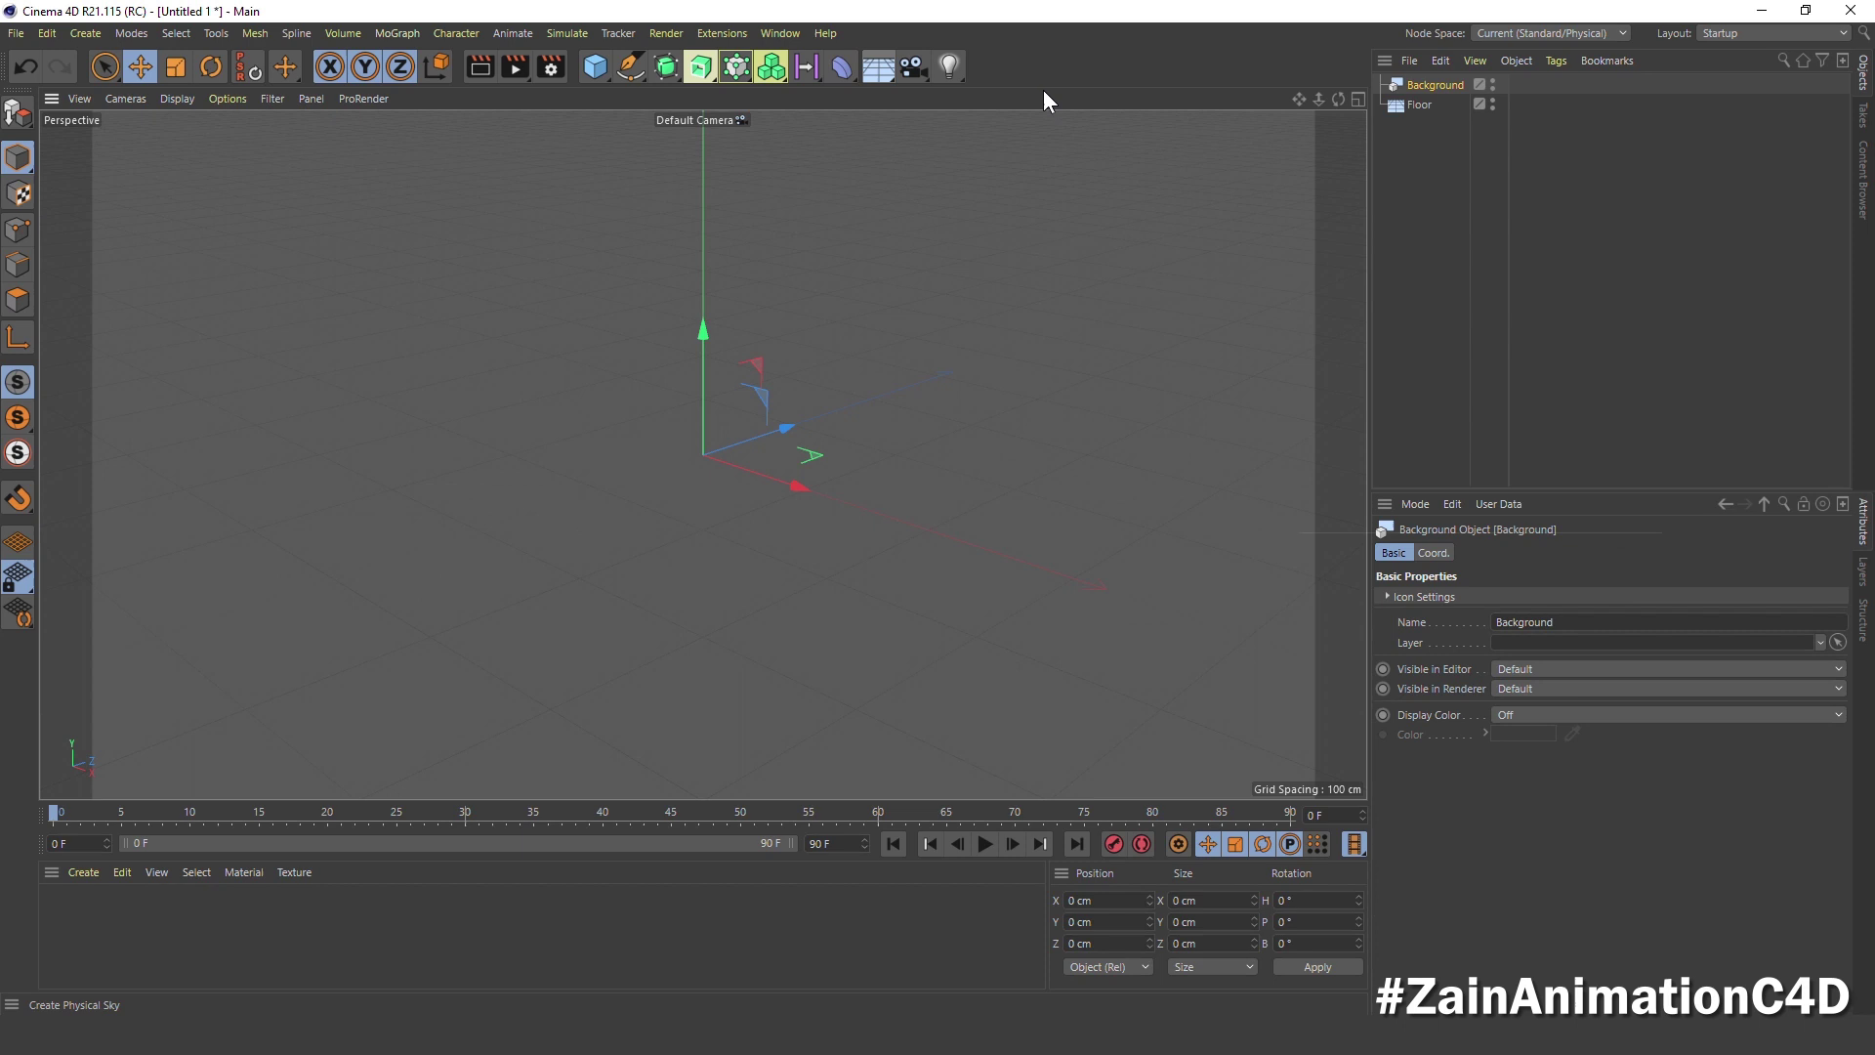
pyautogui.moveTo(1433, 148); pyautogui.dragTo(1426, 78)
pyautogui.rightClick(1427, 86)
pyautogui.moveTo(1486, 279)
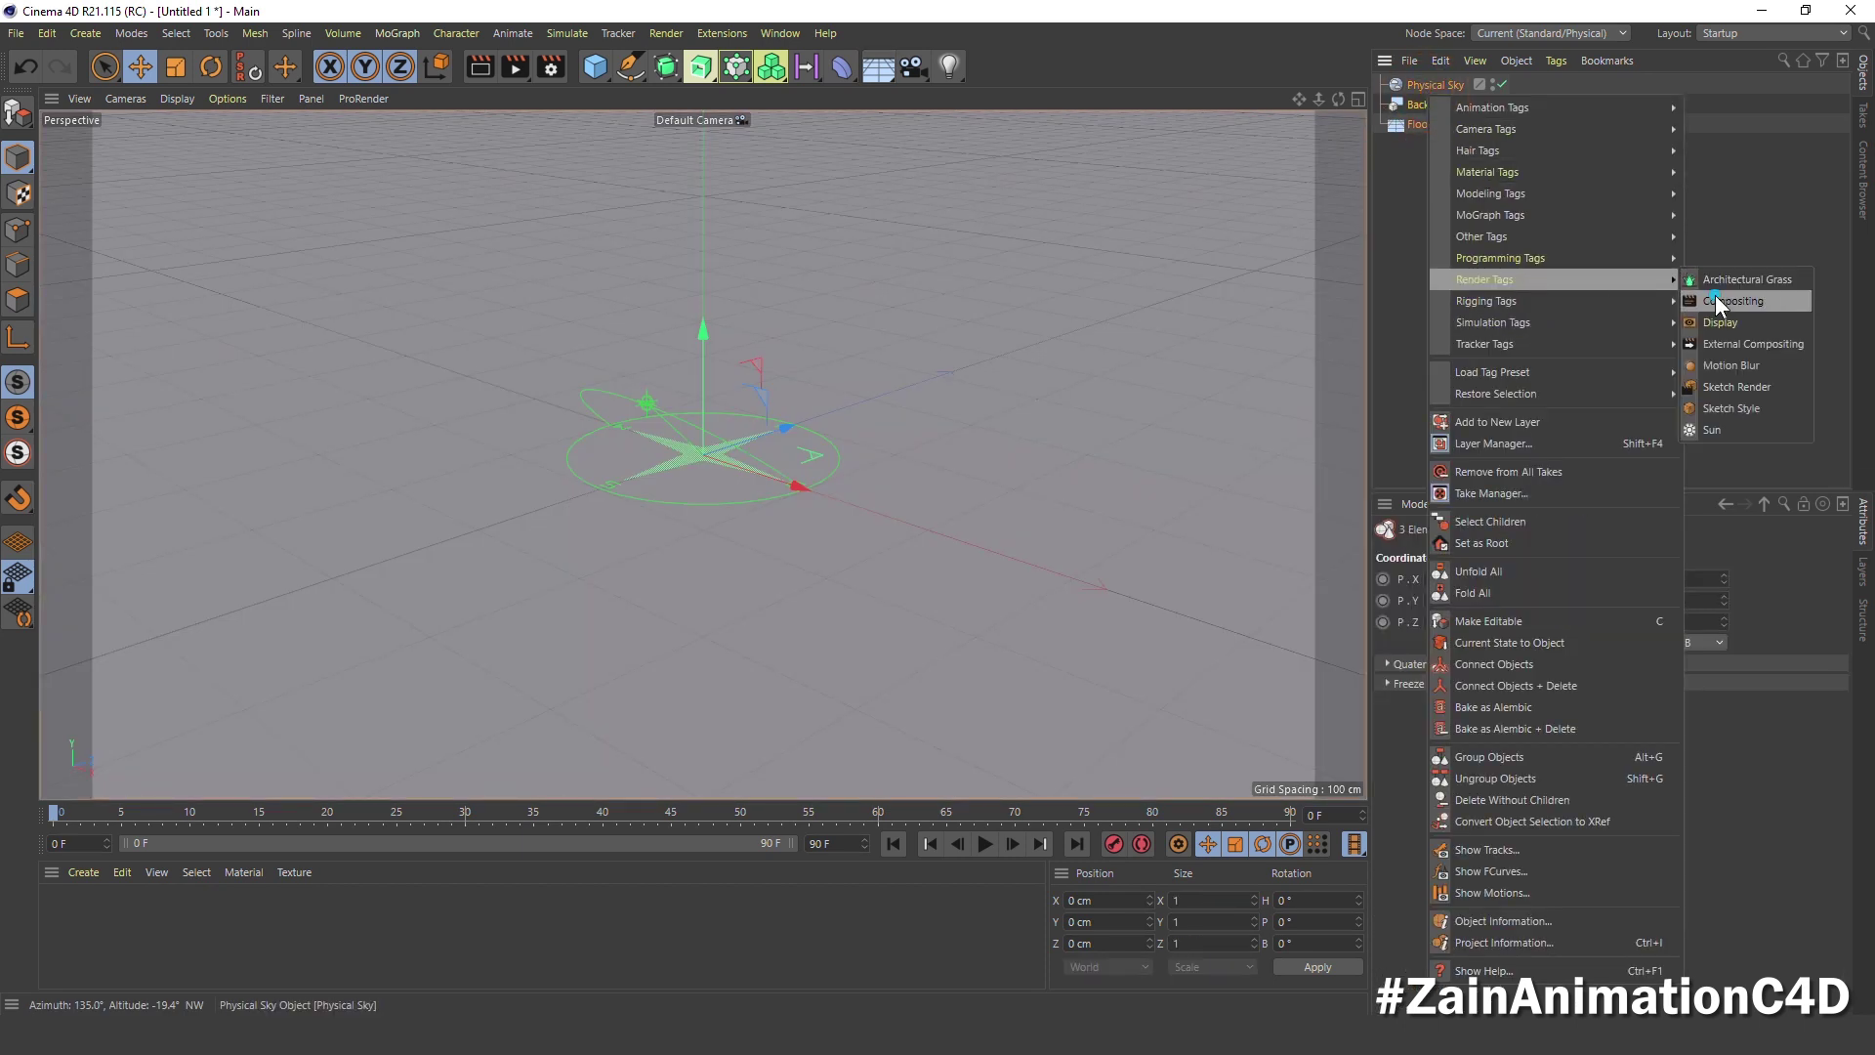
pyautogui.click(1717, 298)
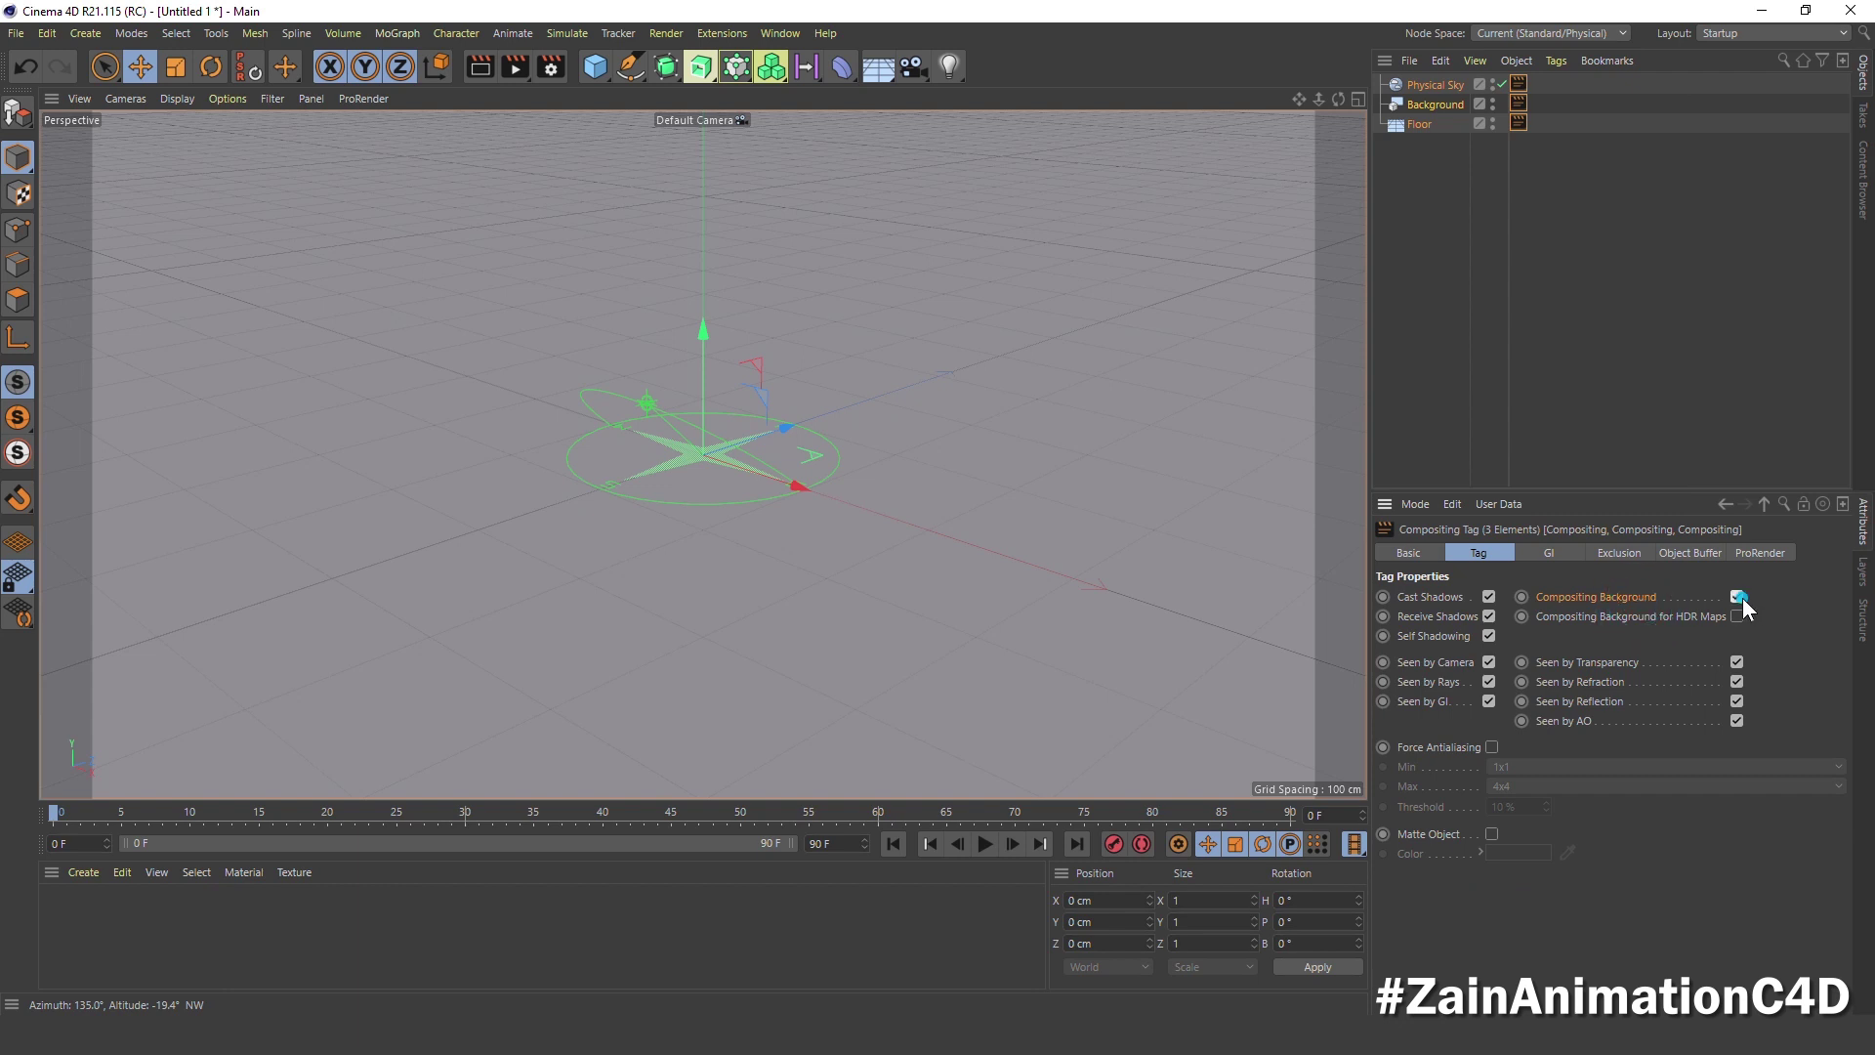
# Set the Physical Sky's sun shadow to None
pyautogui.click(1478, 301)
pyautogui.click(1424, 88)
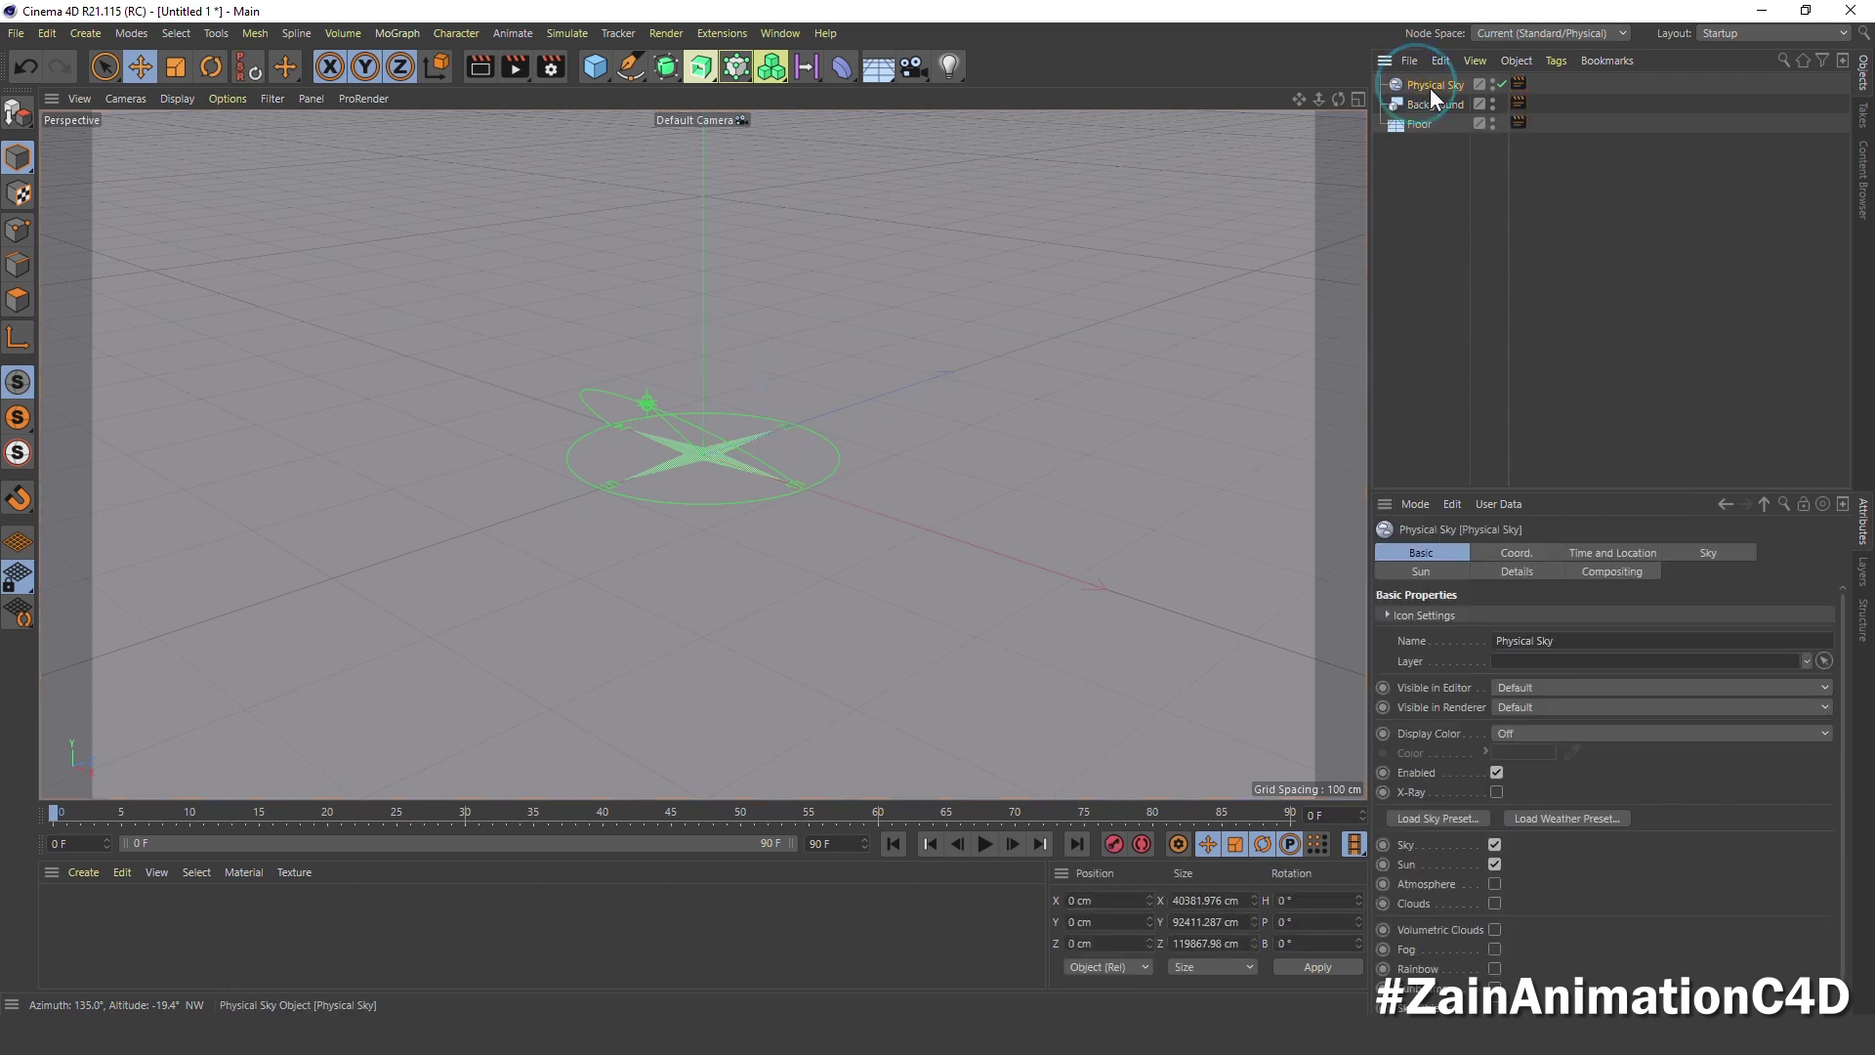
pyautogui.click(1424, 573)
pyautogui.click(1513, 904)
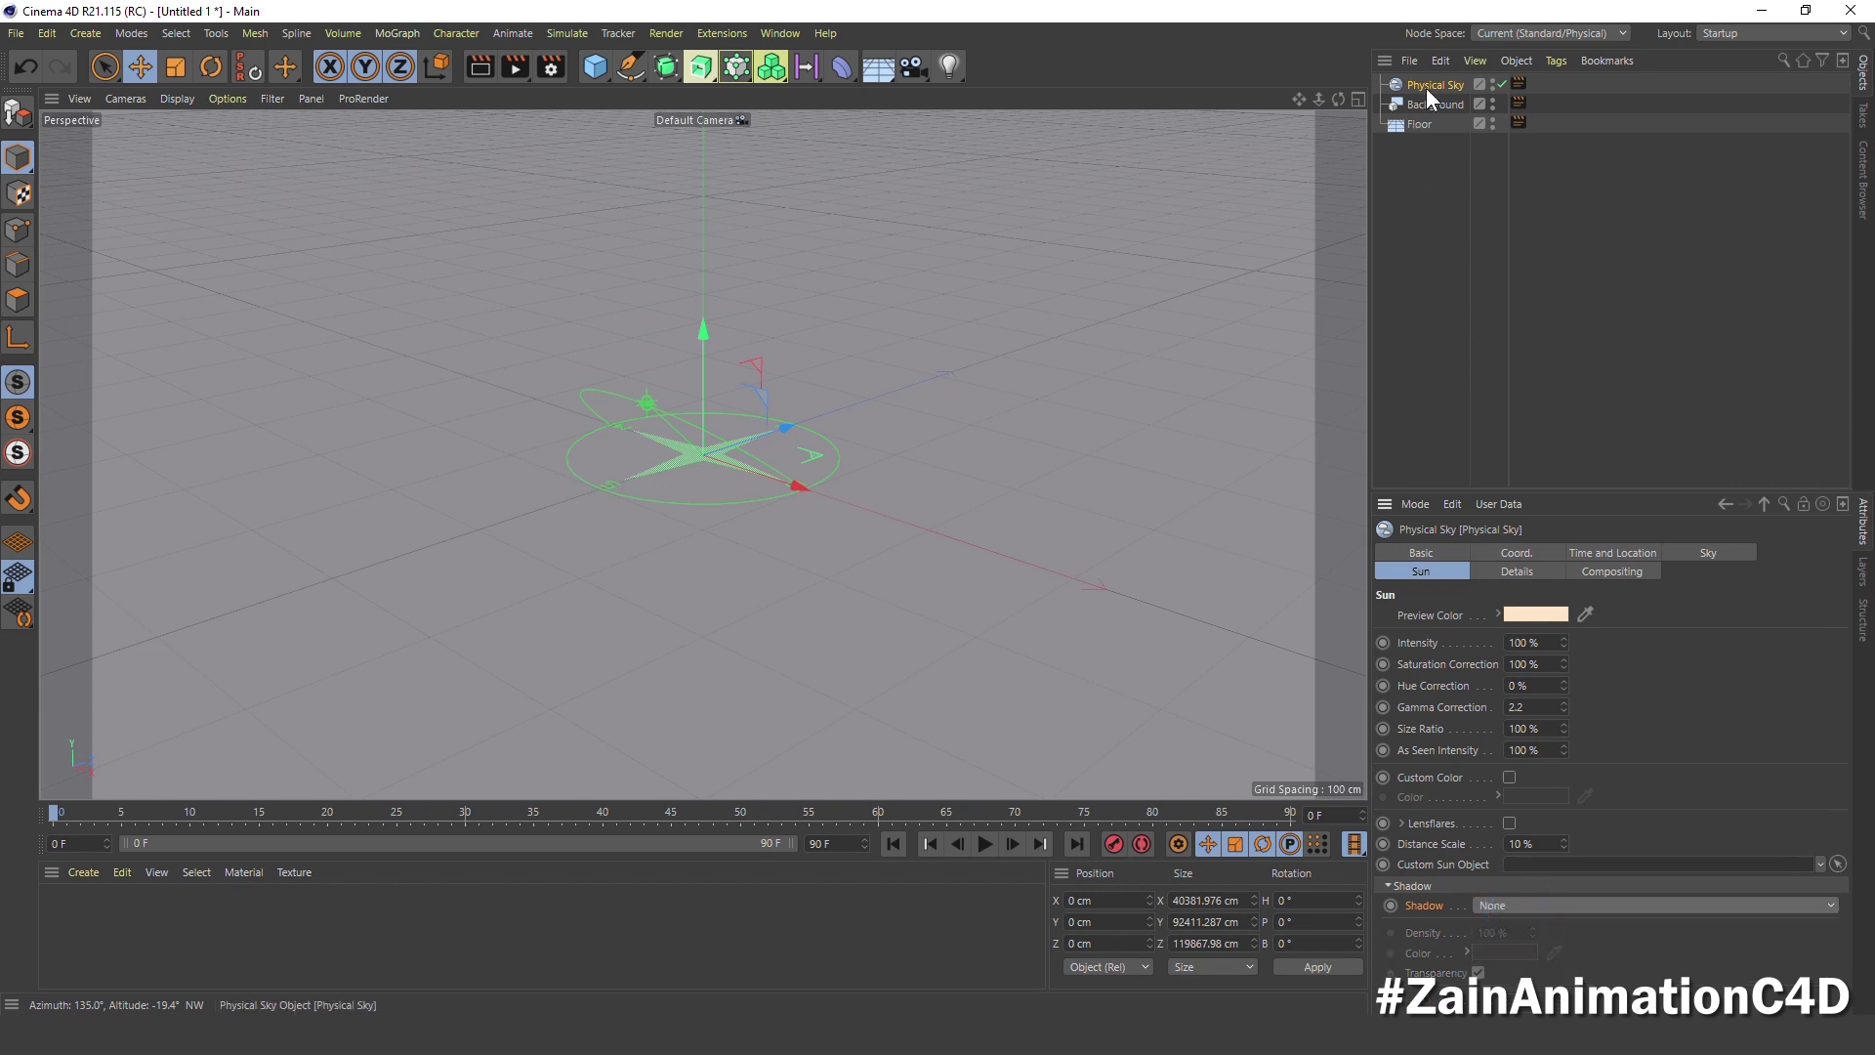
pyautogui.click(1518, 83)
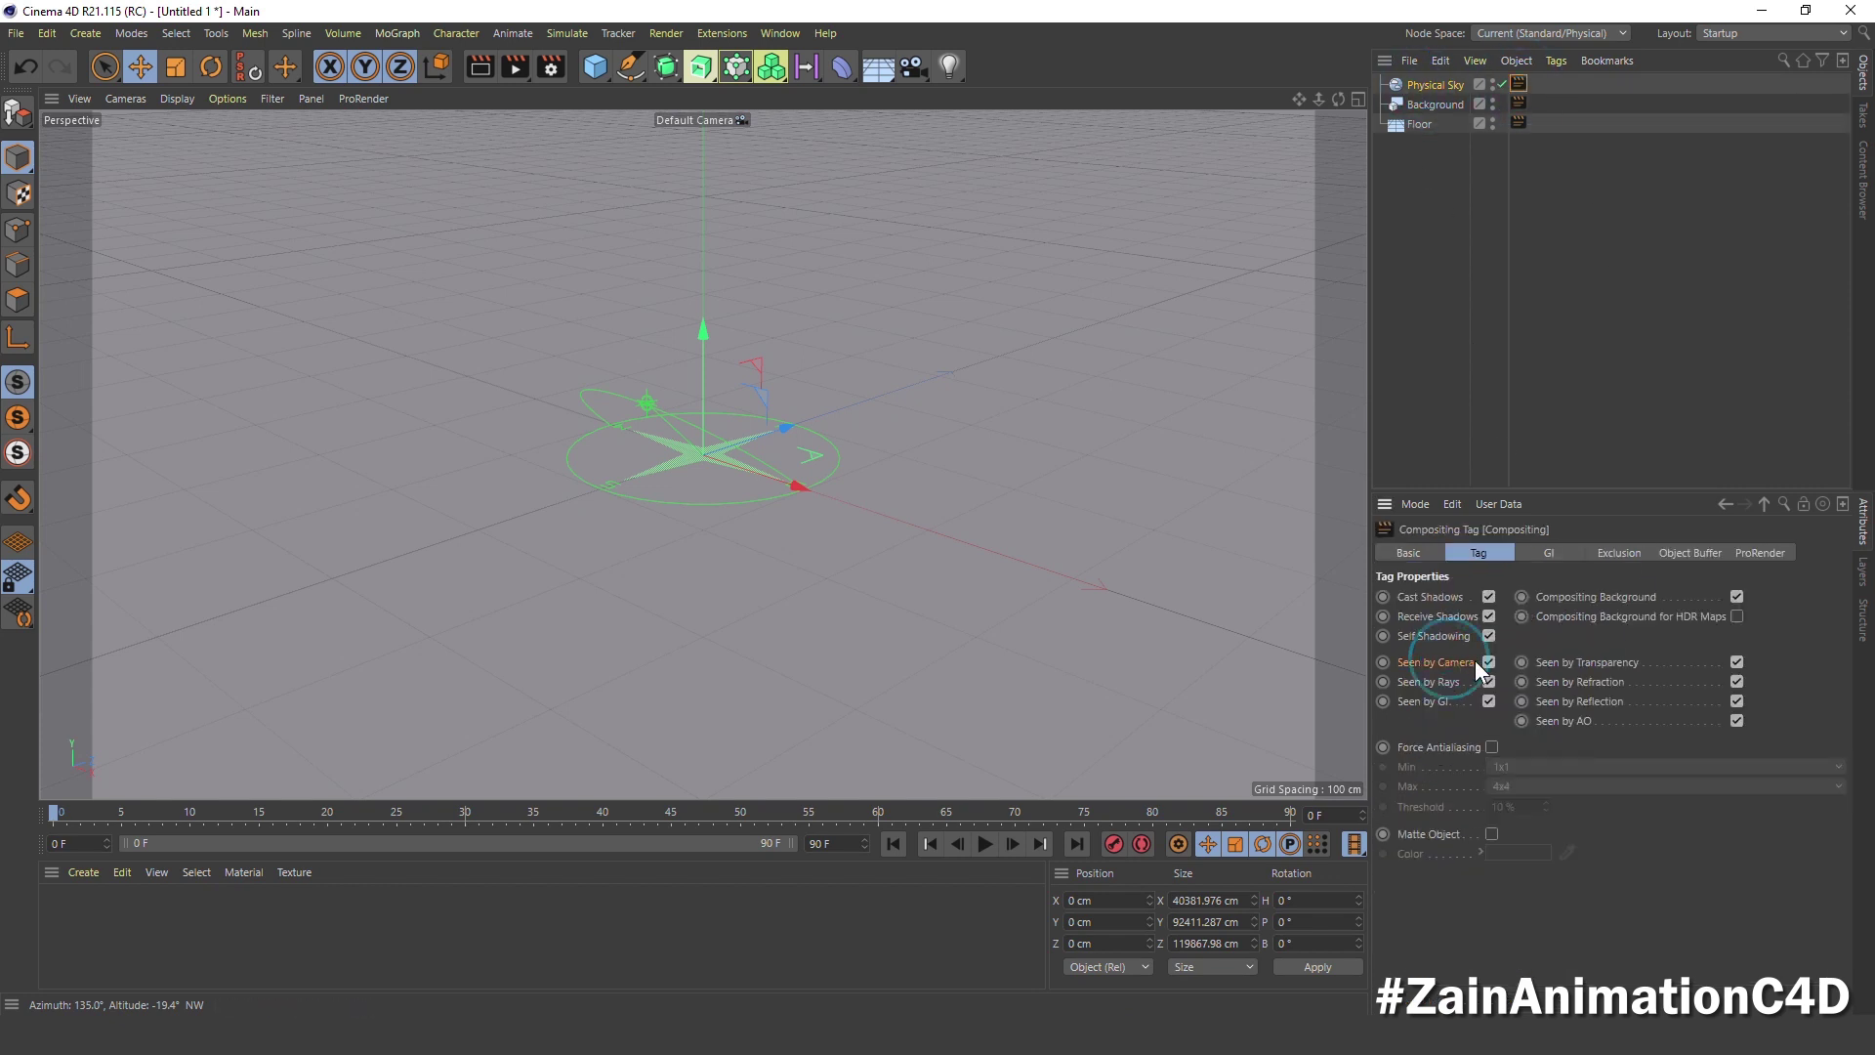
pyautogui.click(1418, 258)
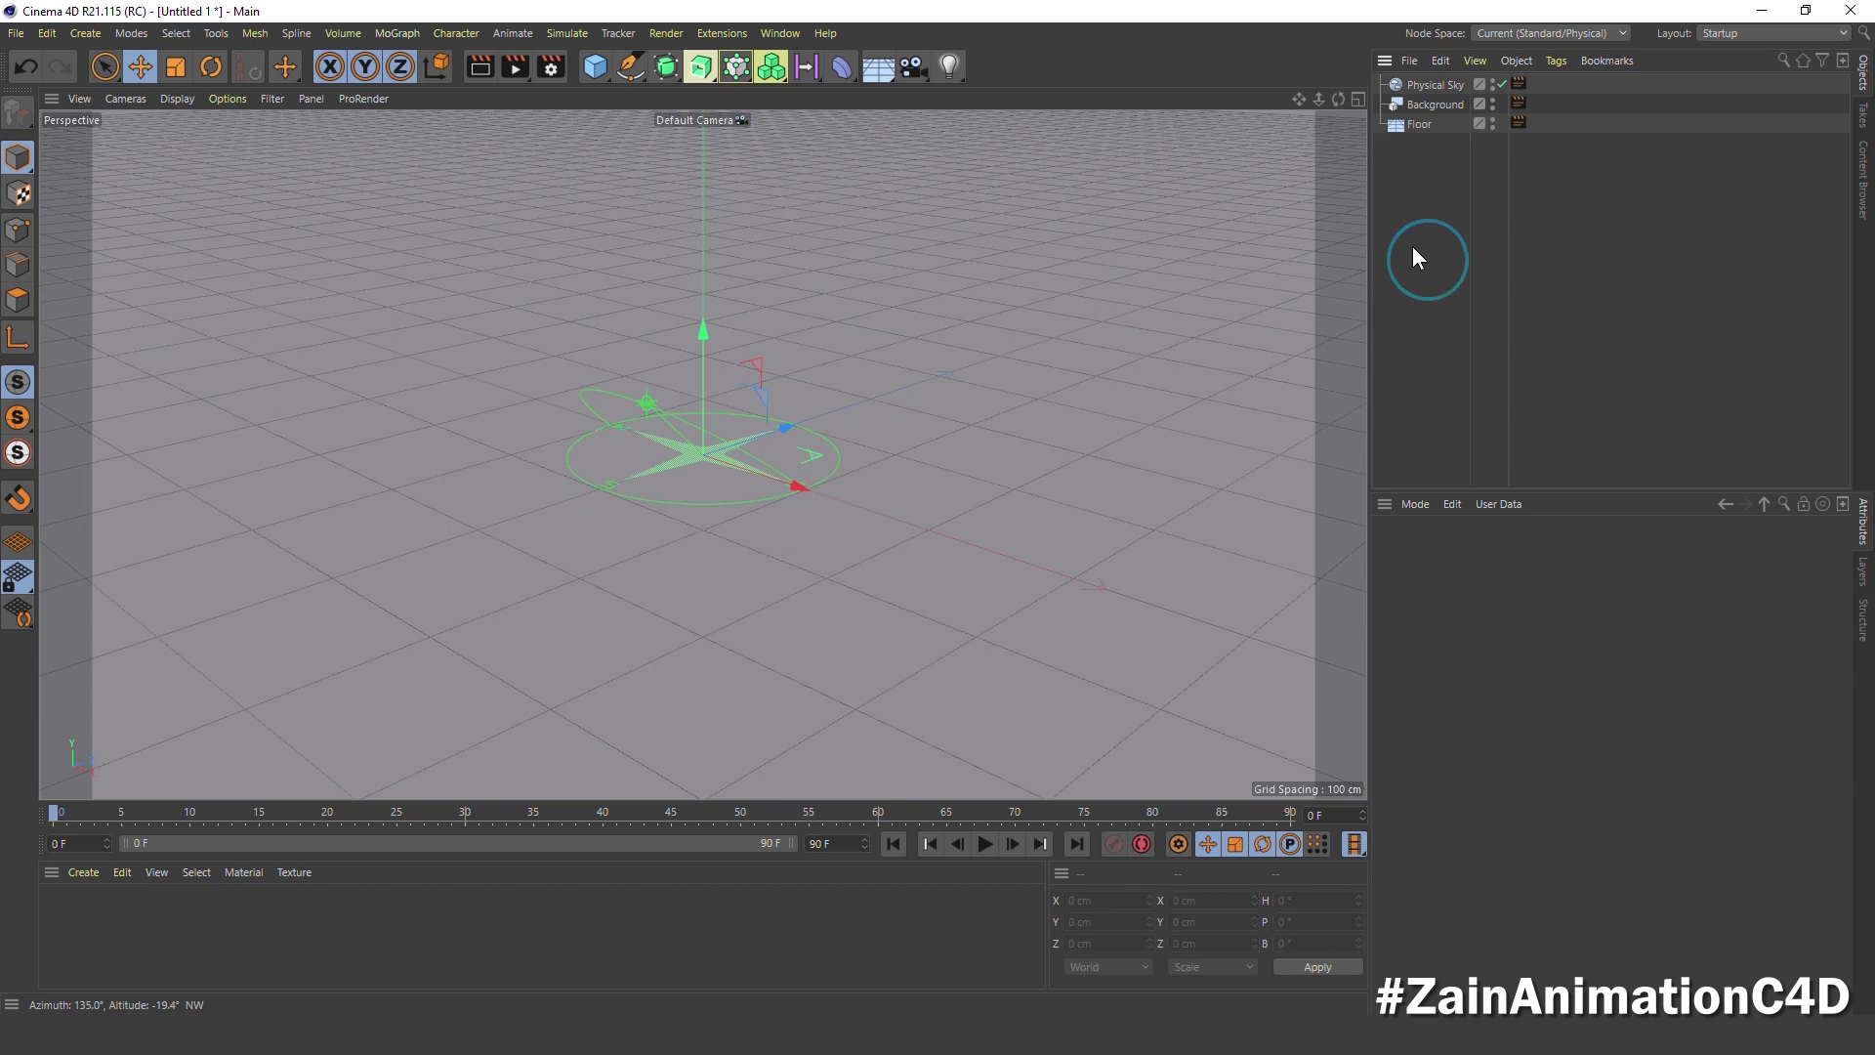
# Add an Infinite Light with its pitch rotation set to -90° so it points down
pyautogui.click(943, 64)
pyautogui.click(1154, 166)
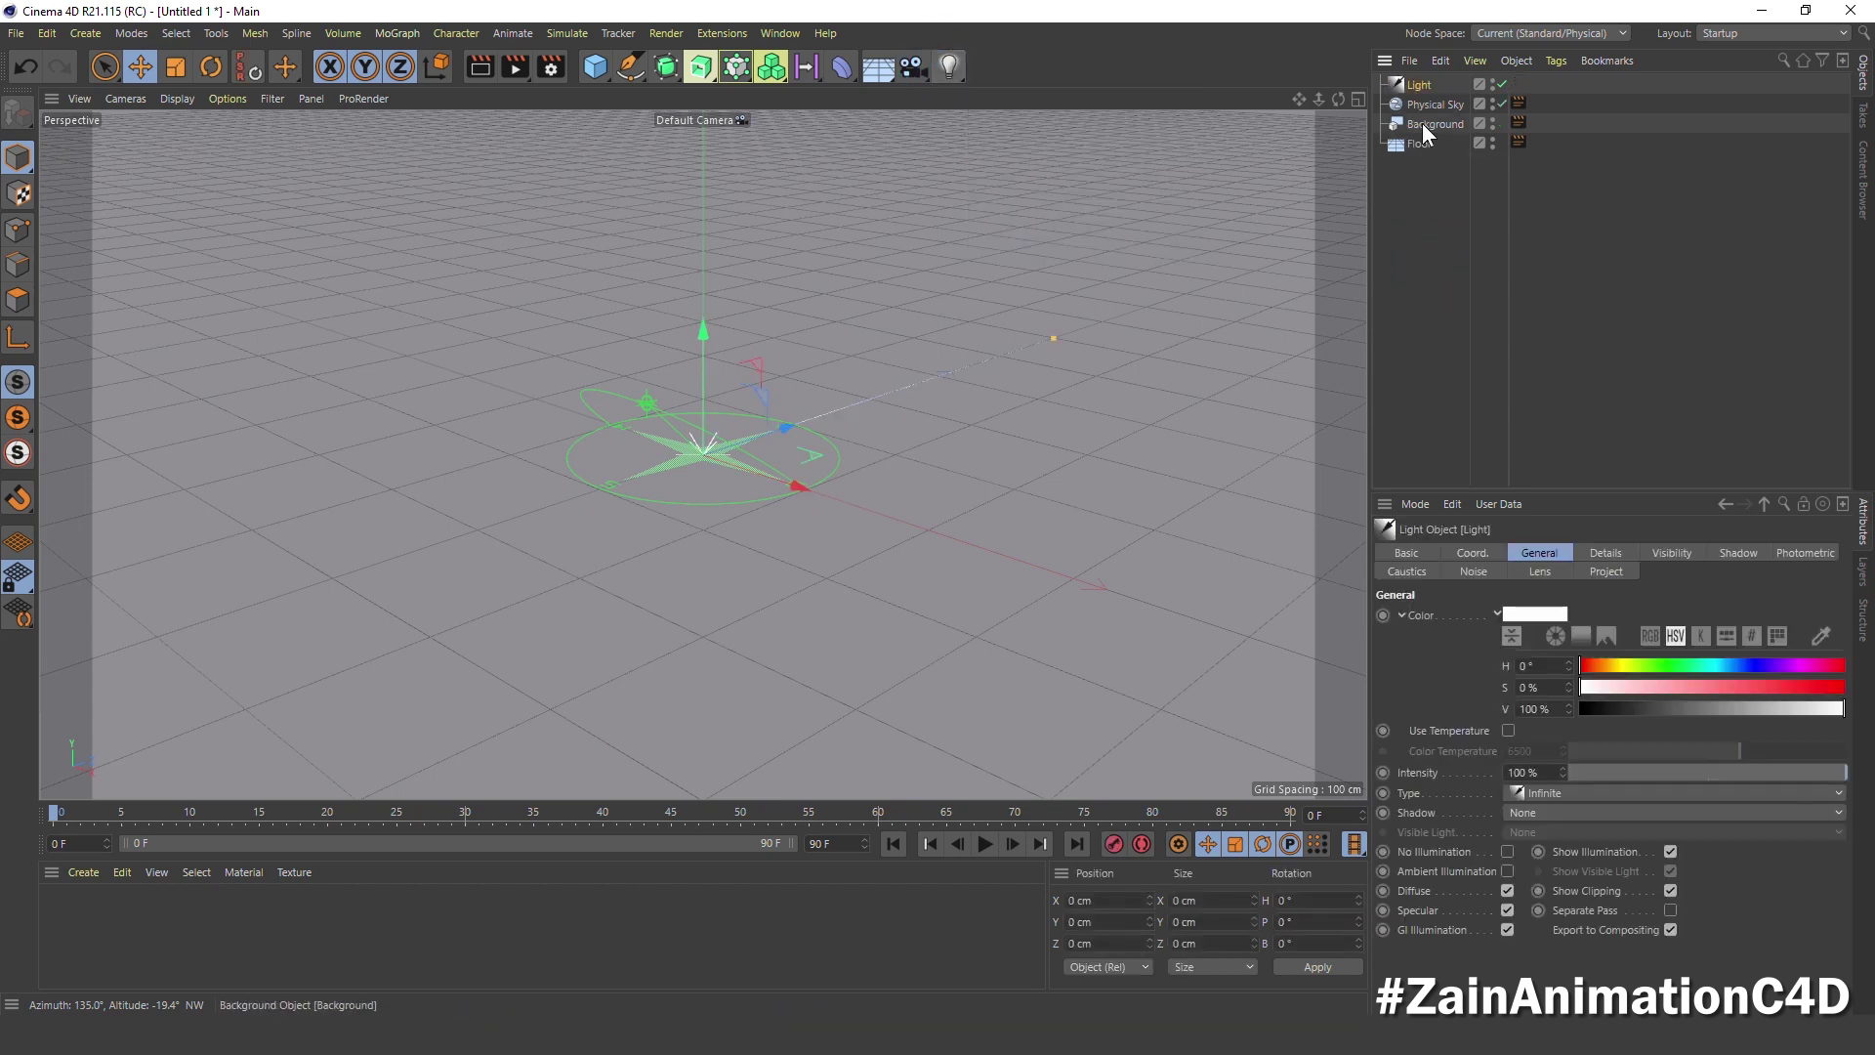
pyautogui.click(1479, 552)
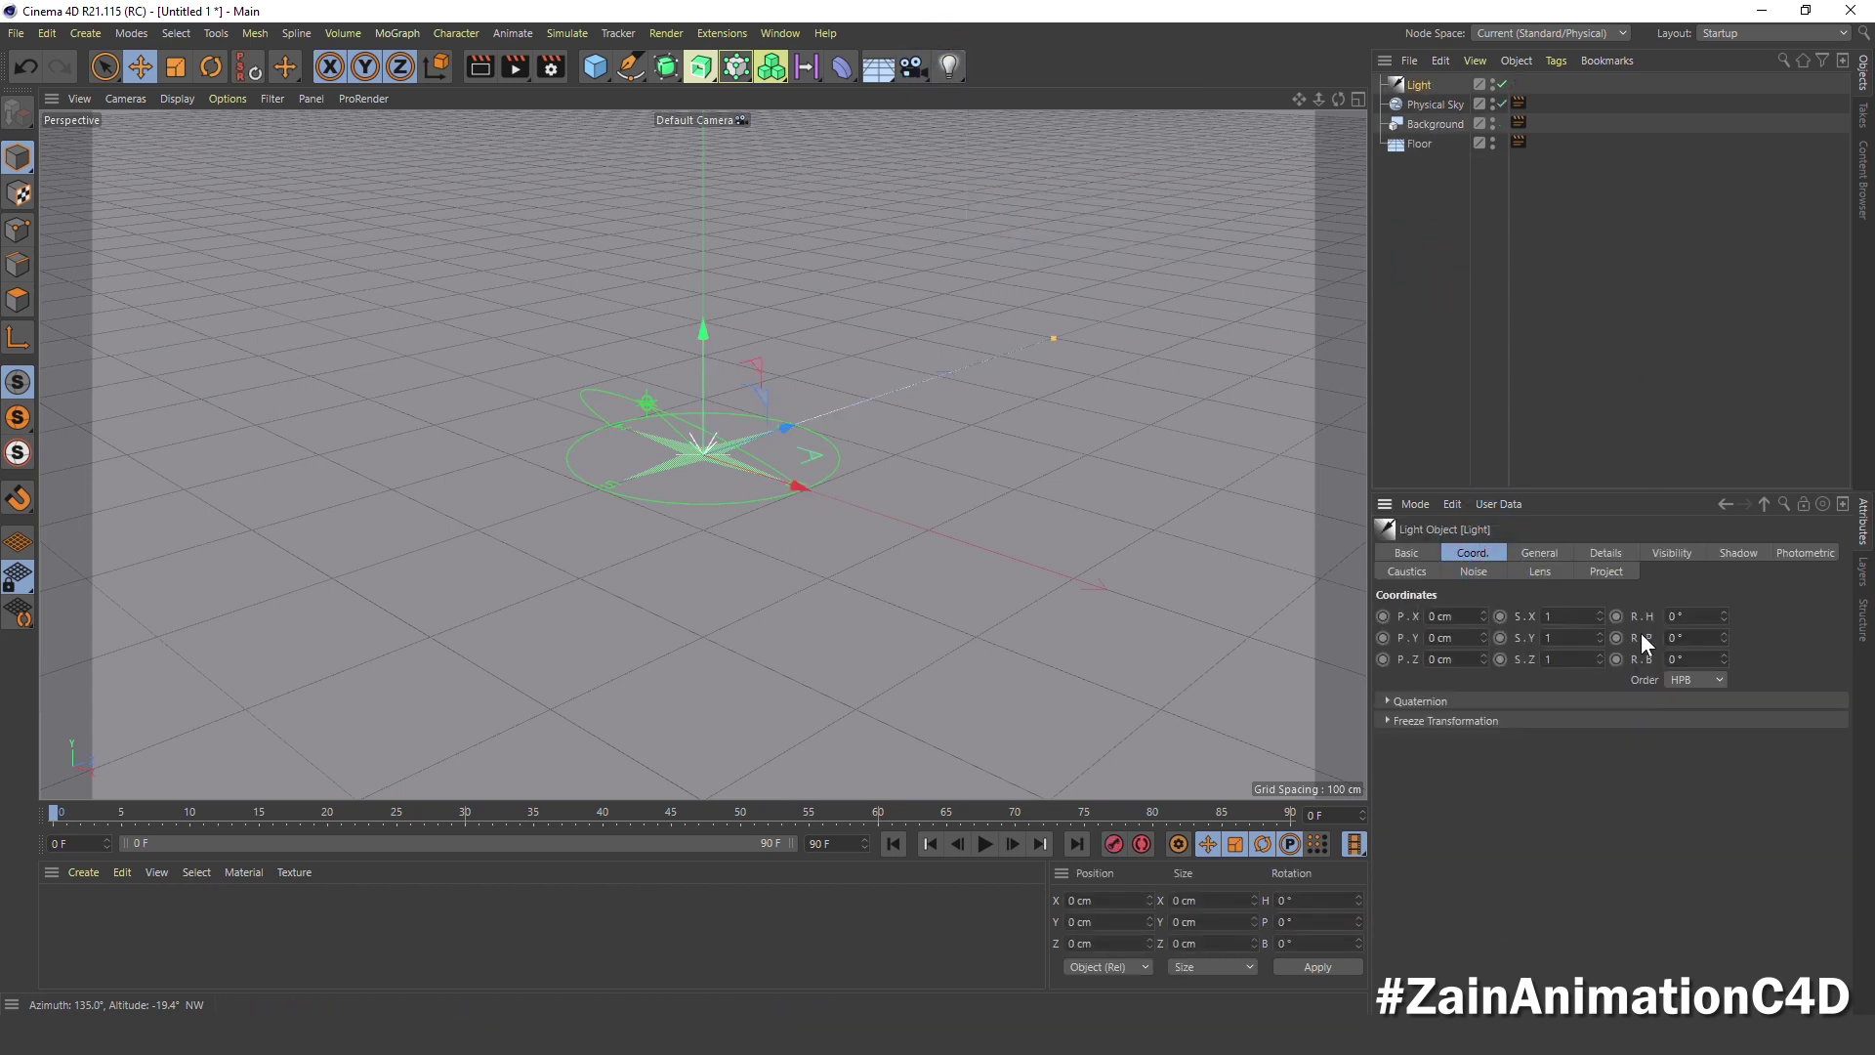
pyautogui.click(1643, 636)
pyautogui.write('0')
pyautogui.press('Return')
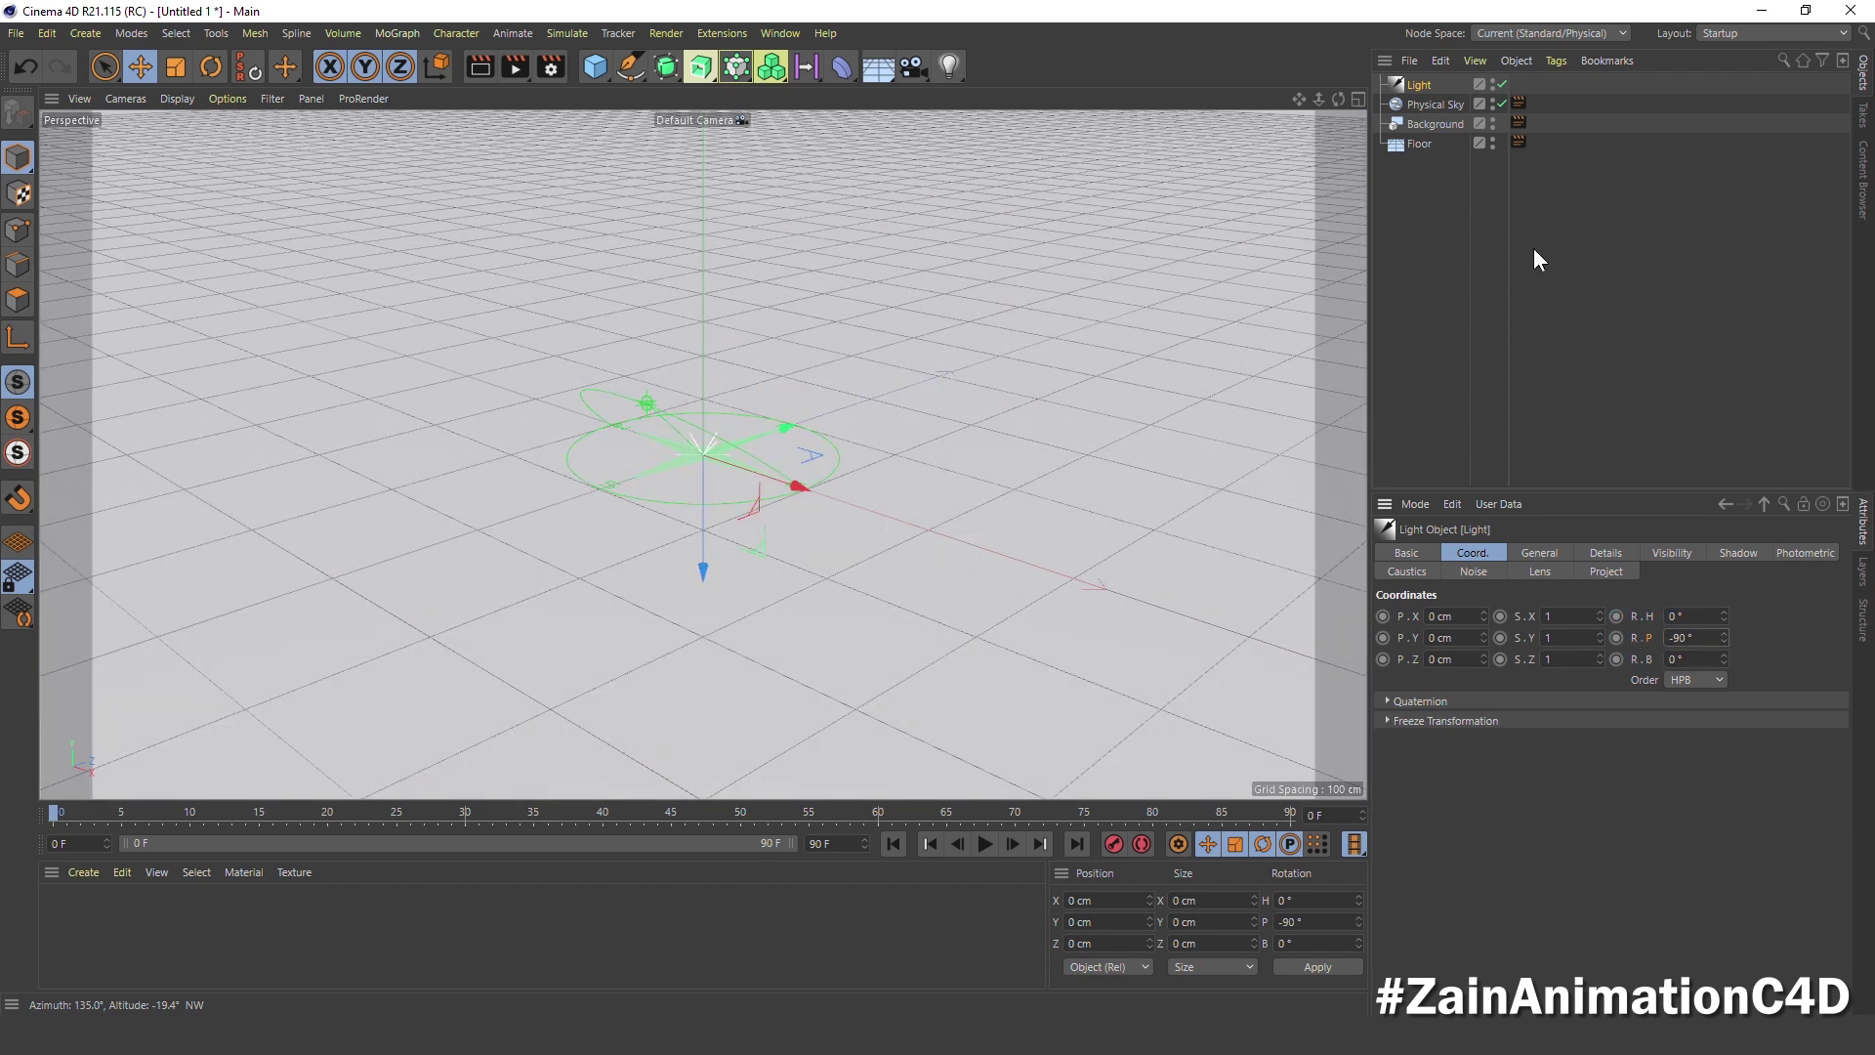
# Deselect the light, reframe the viewport, and add a Cube to the scene
pyautogui.click(1465, 230)
pyautogui.moveTo(828, 498)
pyautogui.keyDown('alt'); pyautogui.mouseDown()
pyautogui.moveTo(798, 512)
pyautogui.moveTo(819, 491)
pyautogui.mouseUp(); pyautogui.keyUp('alt')
pyautogui.keyDown('alt'); pyautogui.moveTo(819, 490); pyautogui.dragTo(1068, 535, button='middle'); pyautogui.keyUp('alt')
pyautogui.moveTo(588, 69); pyautogui.dragTo(778, 98)
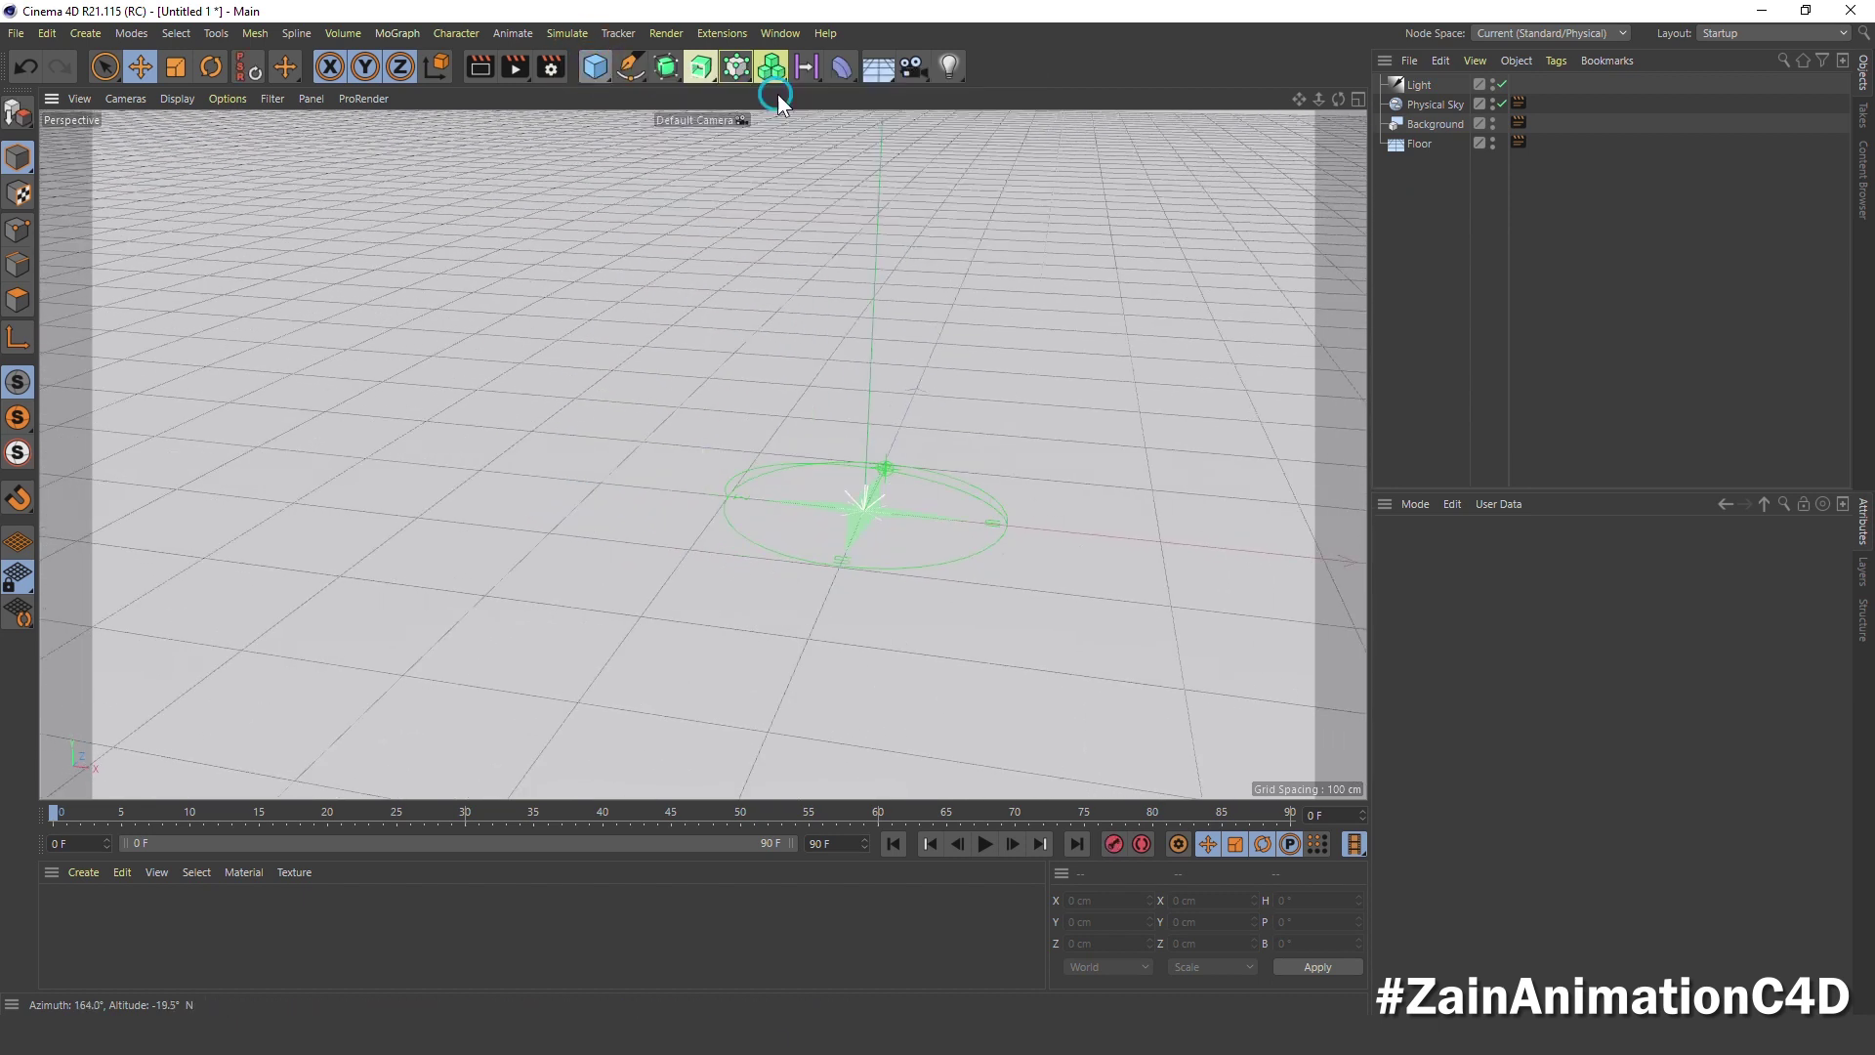
# Set the cube's X, Y and Z size to 20 cm
pyautogui.click(1474, 553)
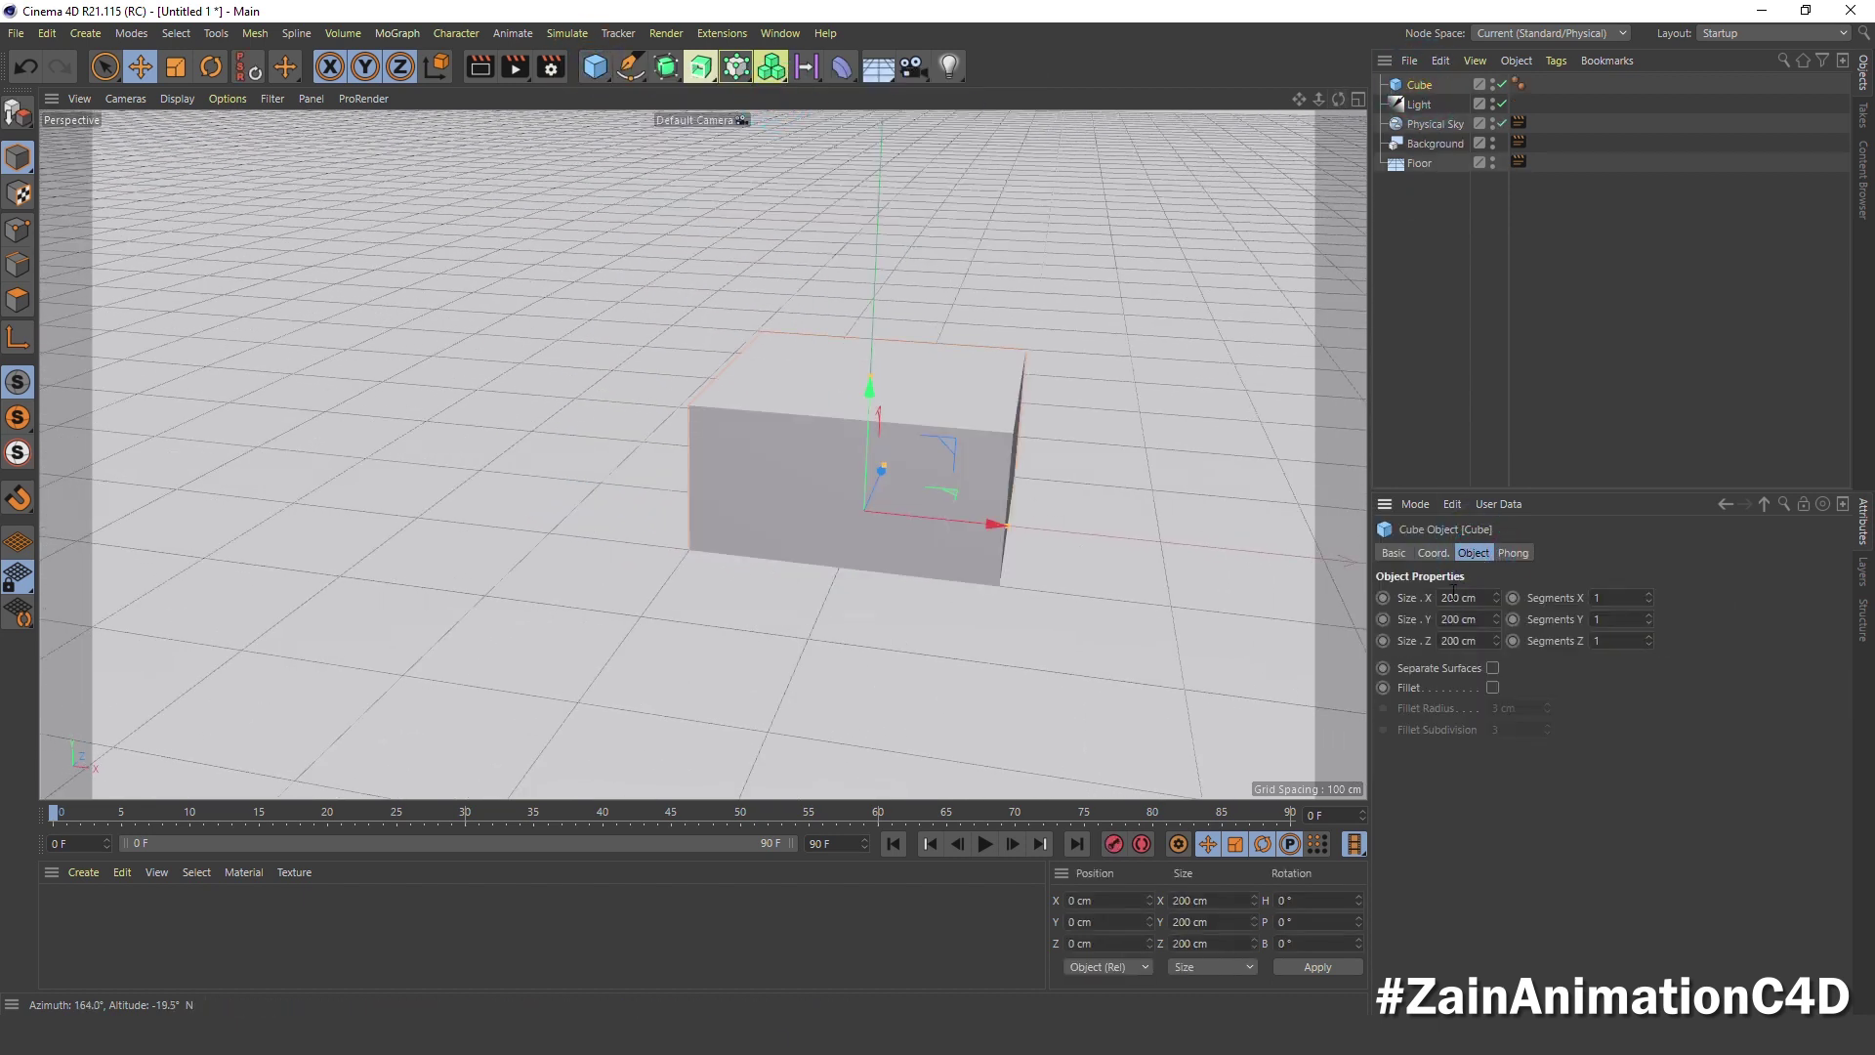
pyautogui.click(1432, 600)
pyautogui.write('20')
pyautogui.press('Tab')
pyautogui.write('2')
pyautogui.press('Tab')
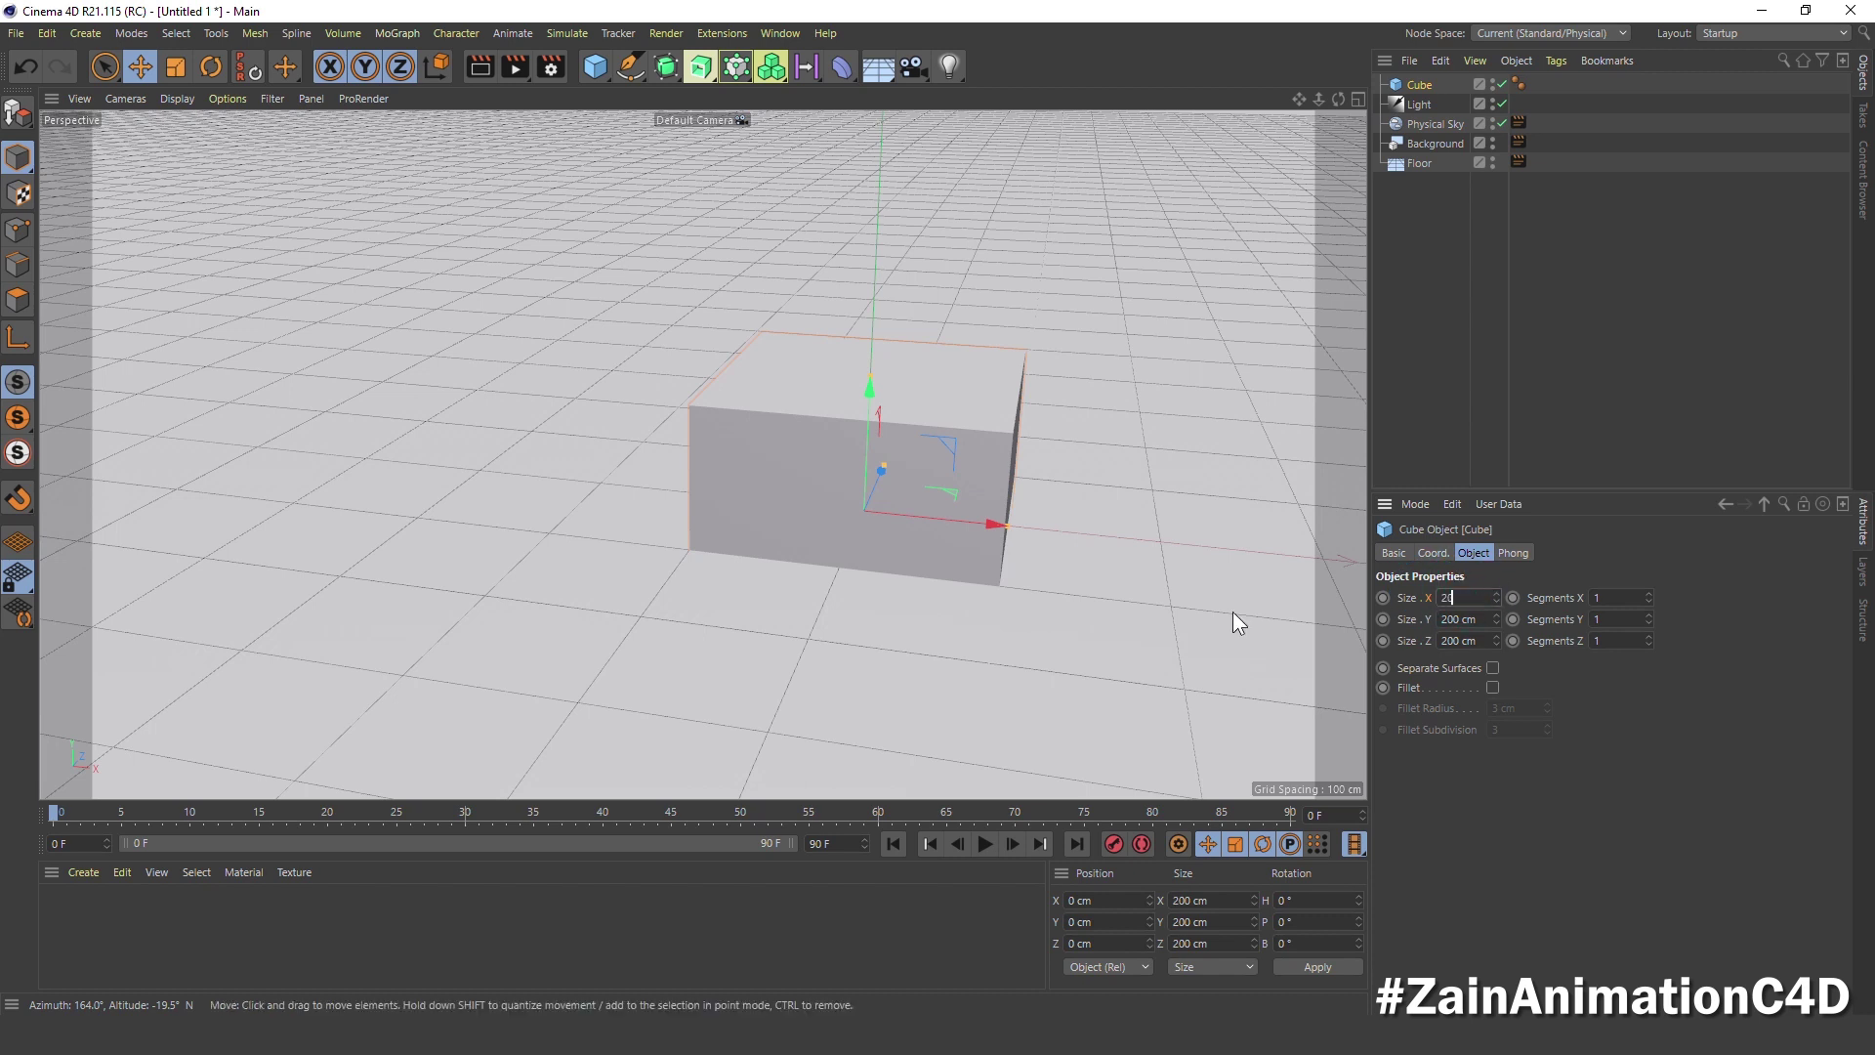
pyautogui.write('020')
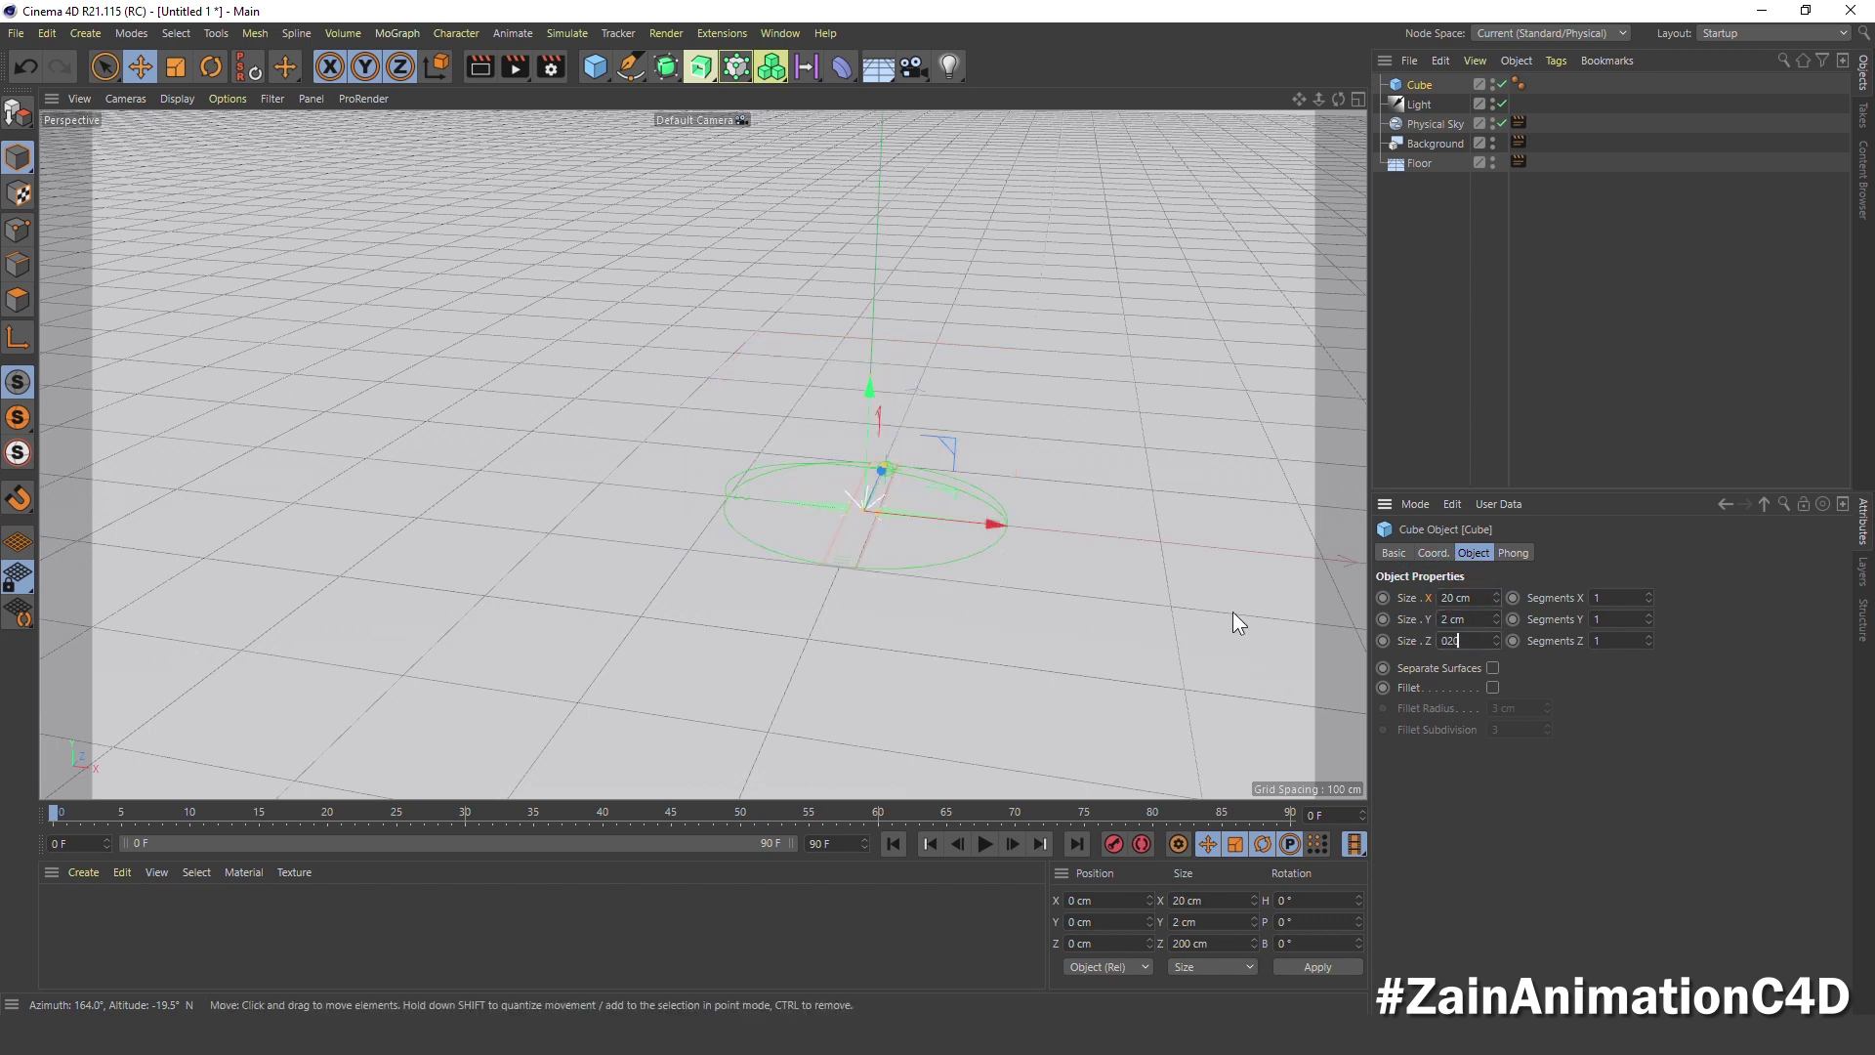
pyautogui.hotkey('shift', 'Tab')
pyautogui.write('20')
pyautogui.press('Tab')
pyautogui.write('20')
pyautogui.press('Return')
# Switch off the Light and the Physical Sky in the Object Manager
pyautogui.scroll(2, 885, 502)
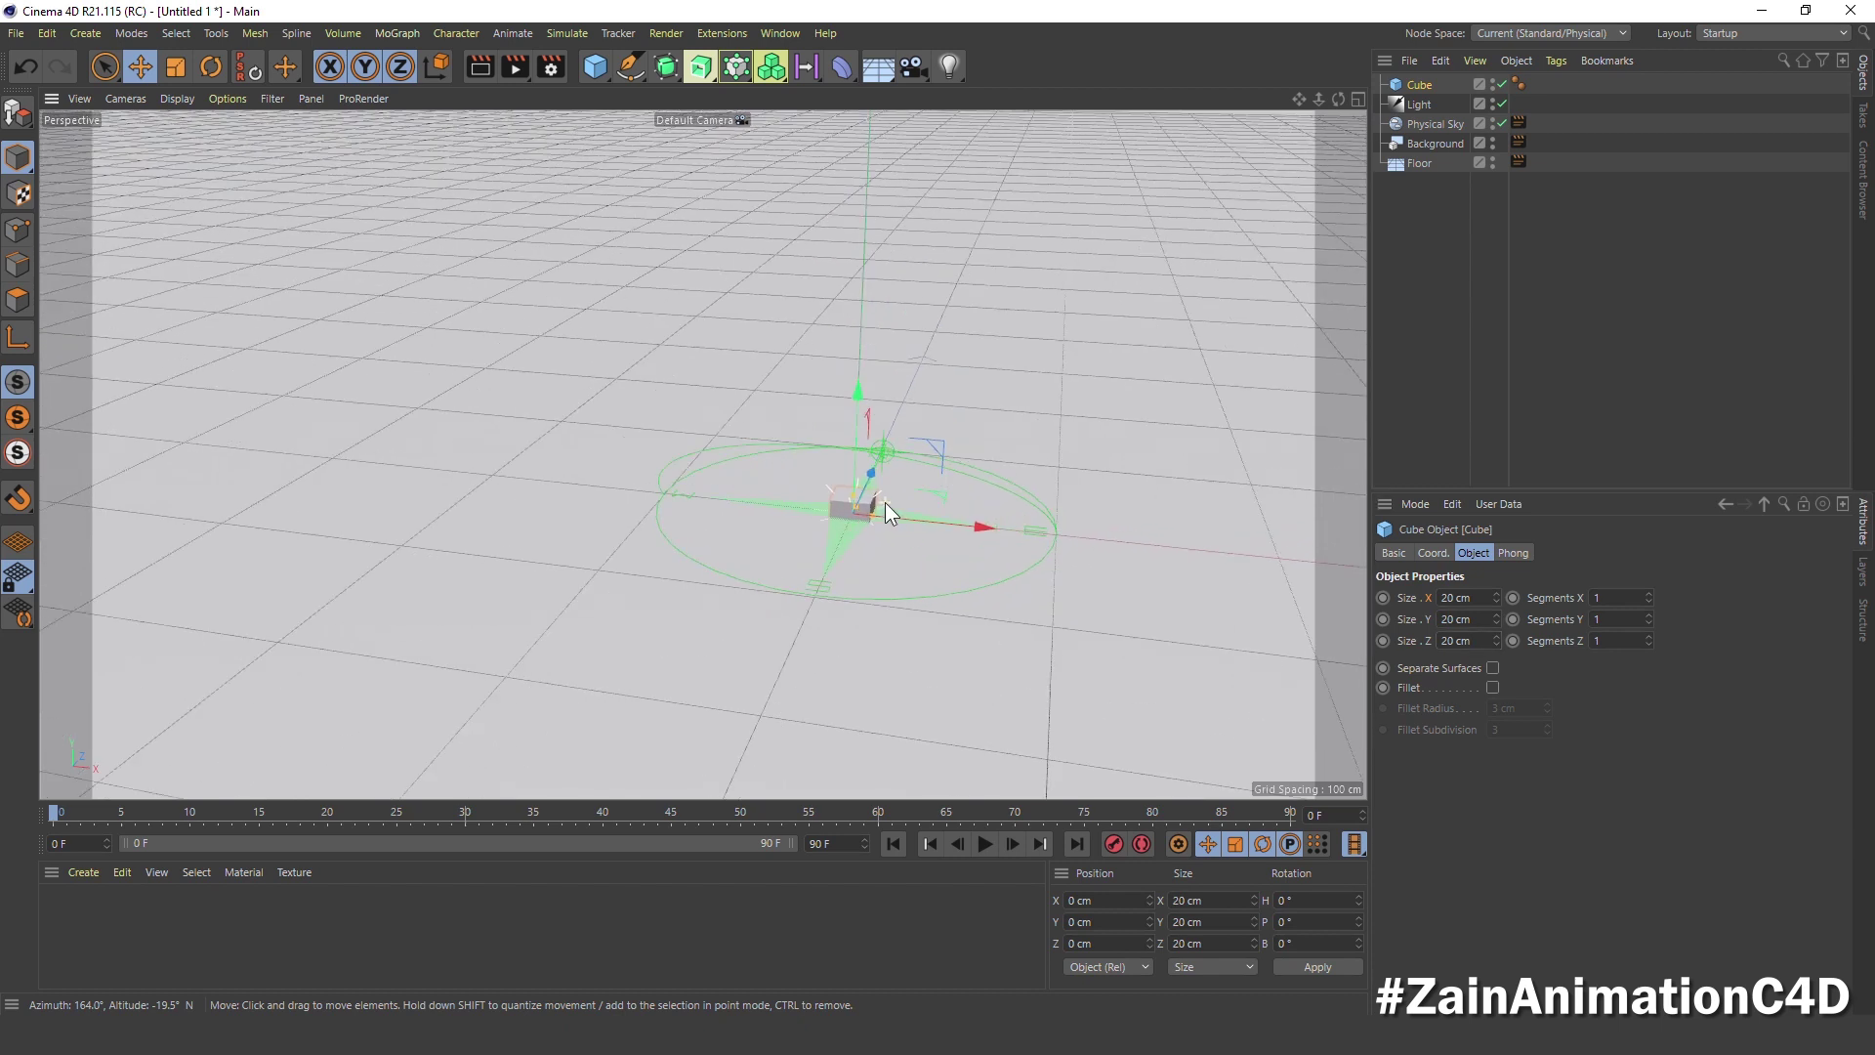
pyautogui.scroll(3, 884, 502)
pyautogui.scroll(1, 884, 502)
pyautogui.click(1502, 103)
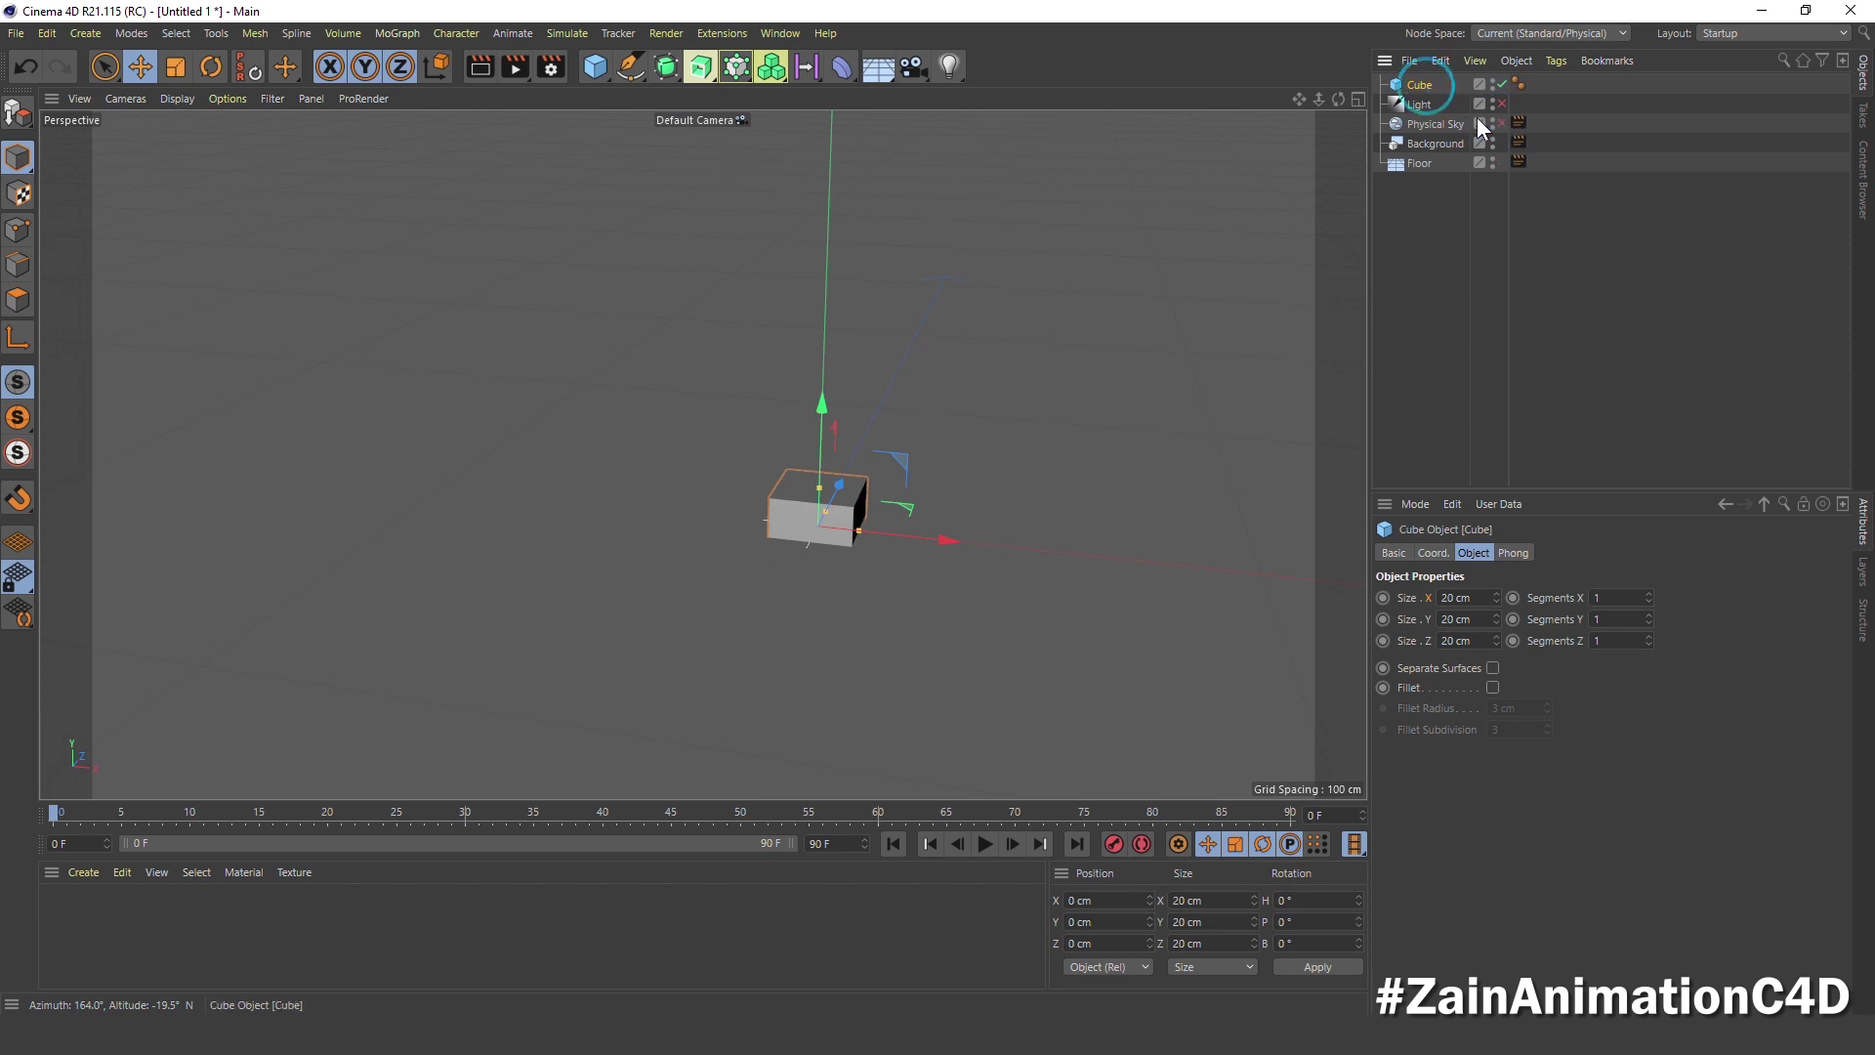
# Give the cube 18 segments per axis and a 0.5 cm fillet radius
pyautogui.click(1627, 597)
pyautogui.write('8')
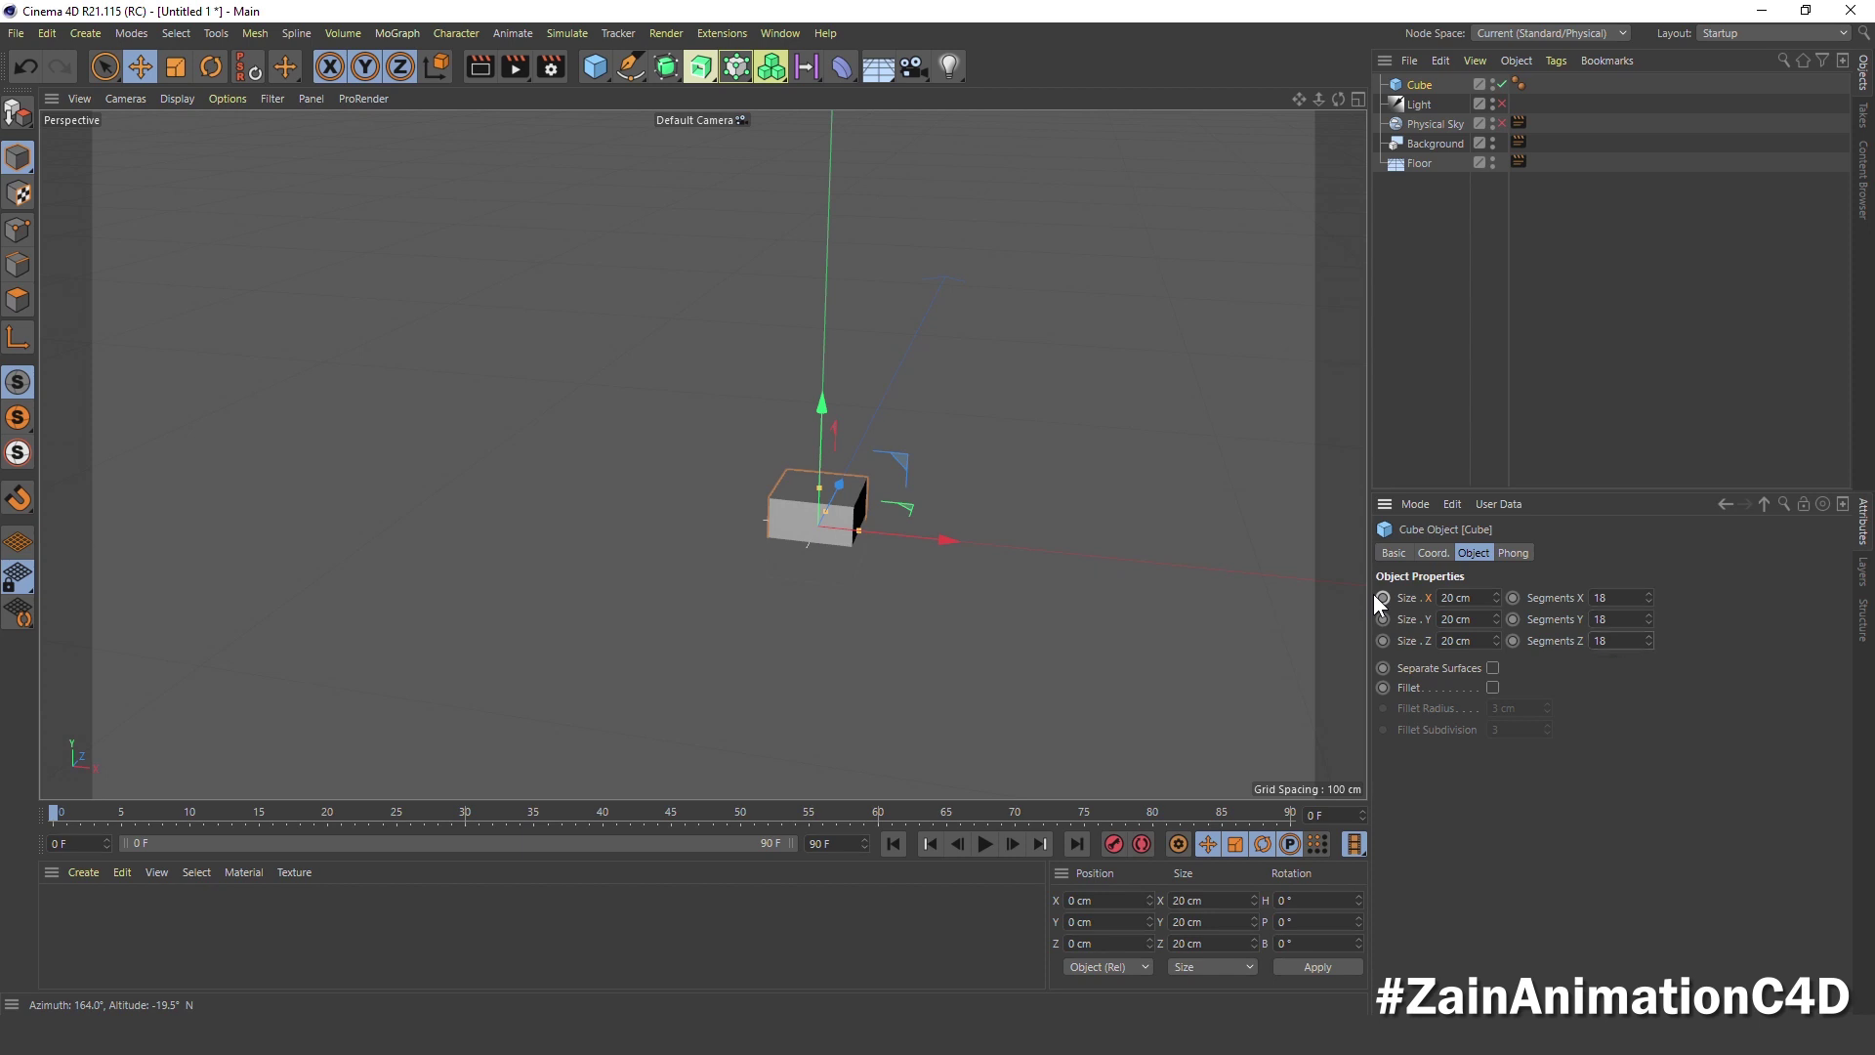
pyautogui.click(1492, 687)
pyautogui.scroll(3, 1218, 632)
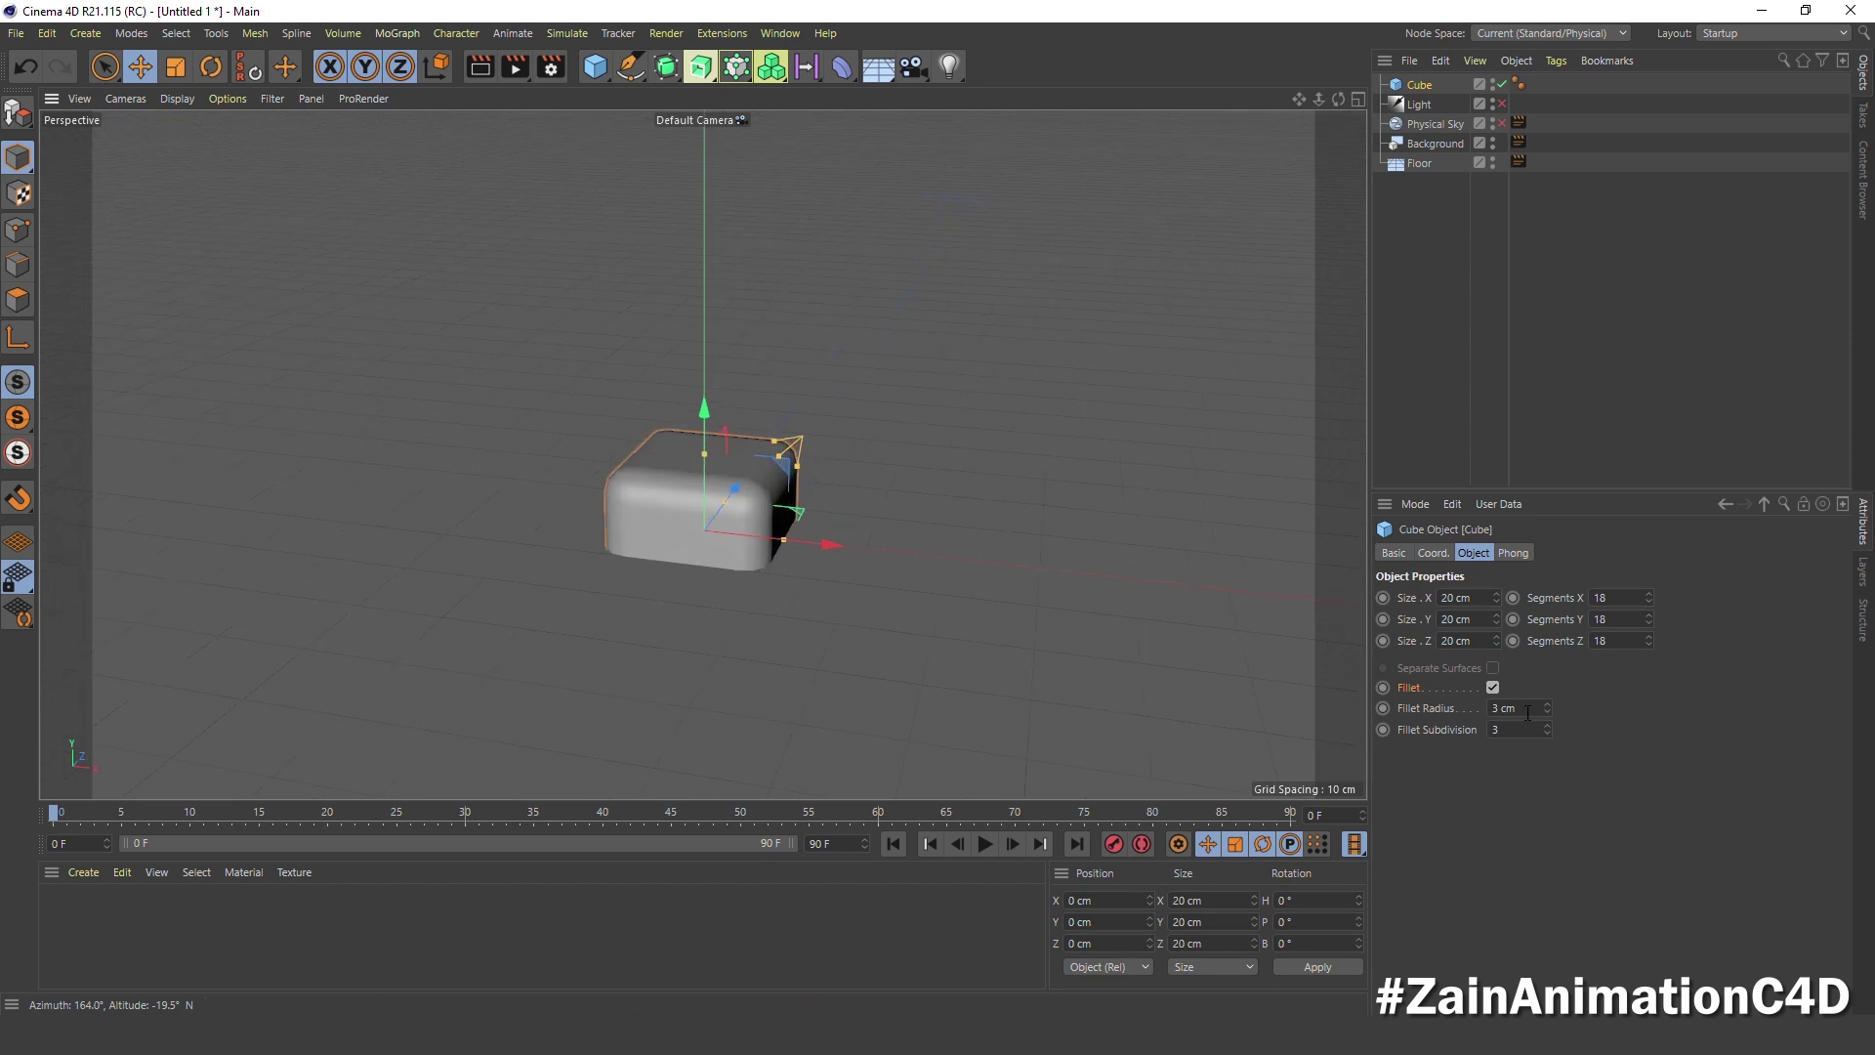
pyautogui.write('0.5')
pyautogui.press('Return')
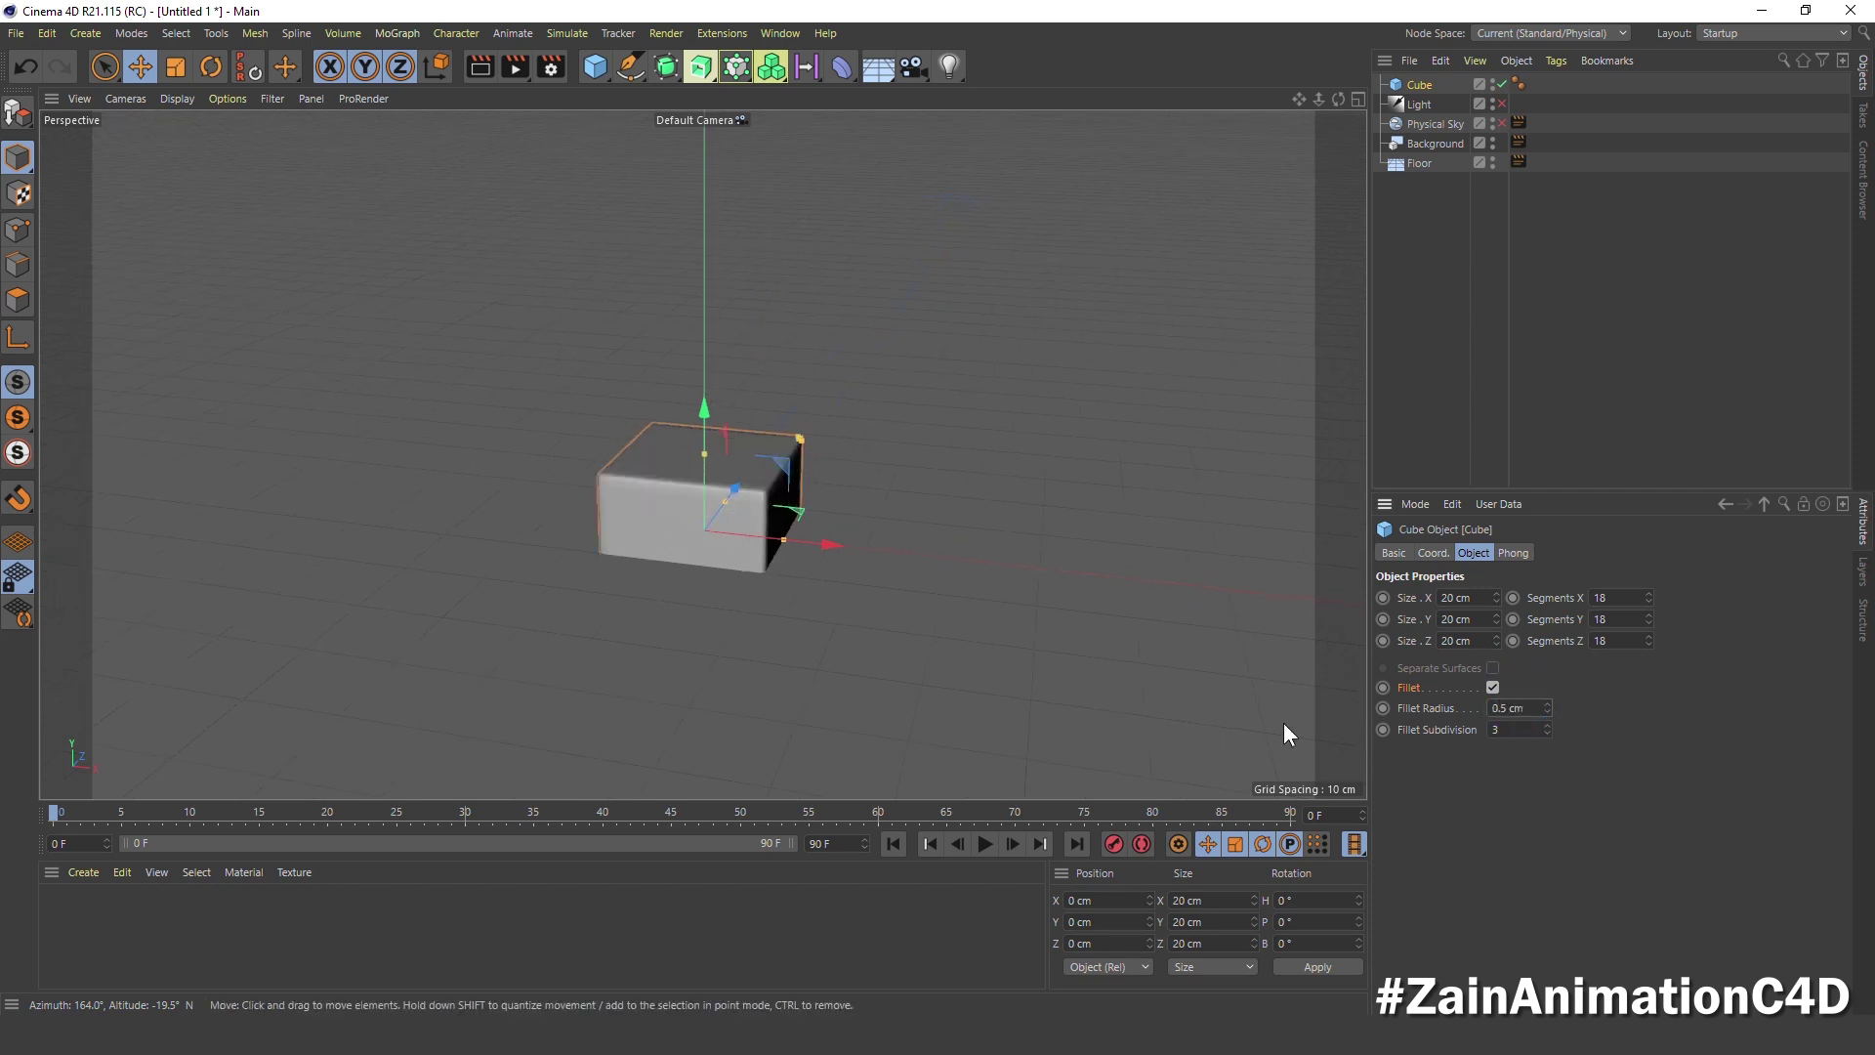
pyautogui.click(1436, 228)
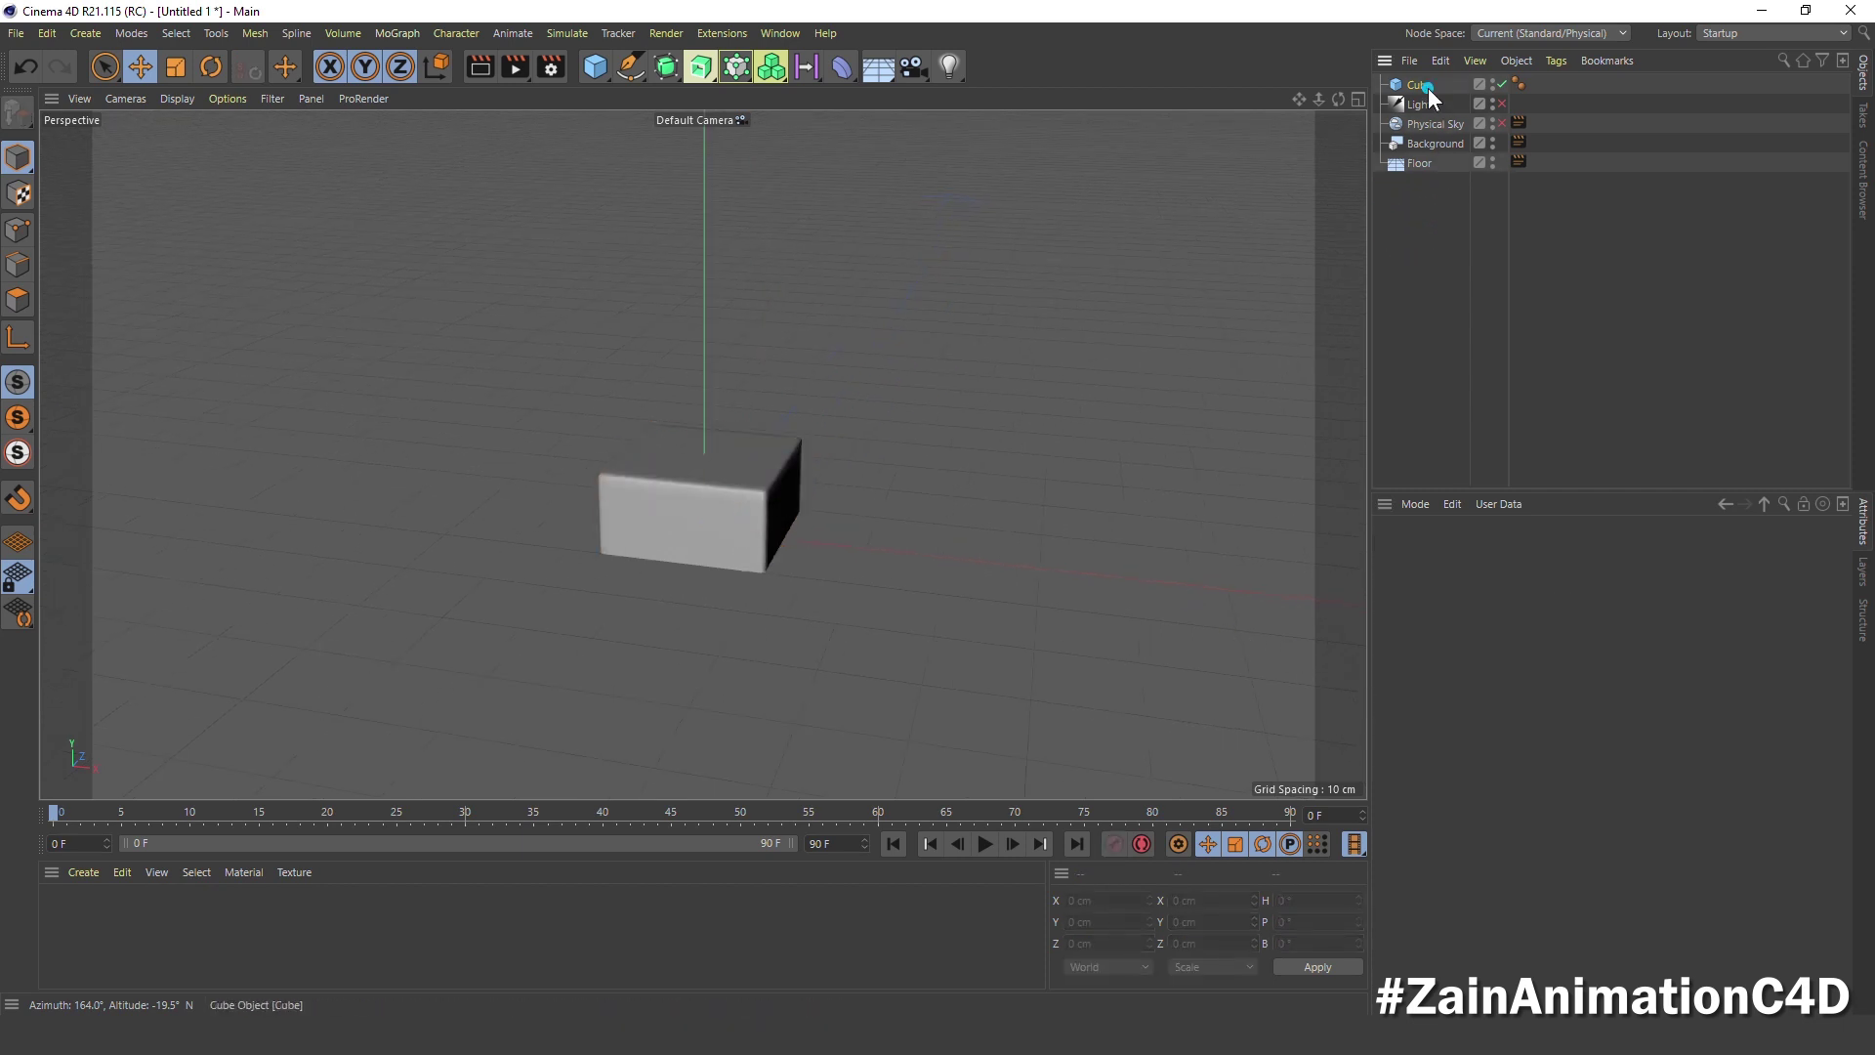
# Put the cube inside a new Cloner and frame the clones in view
pyautogui.click(1428, 86)
pyautogui.moveTo(771, 66); pyautogui.dragTo(832, 97)
pyautogui.keyDown('alt'); pyautogui.click(832, 98); pyautogui.keyUp('alt')
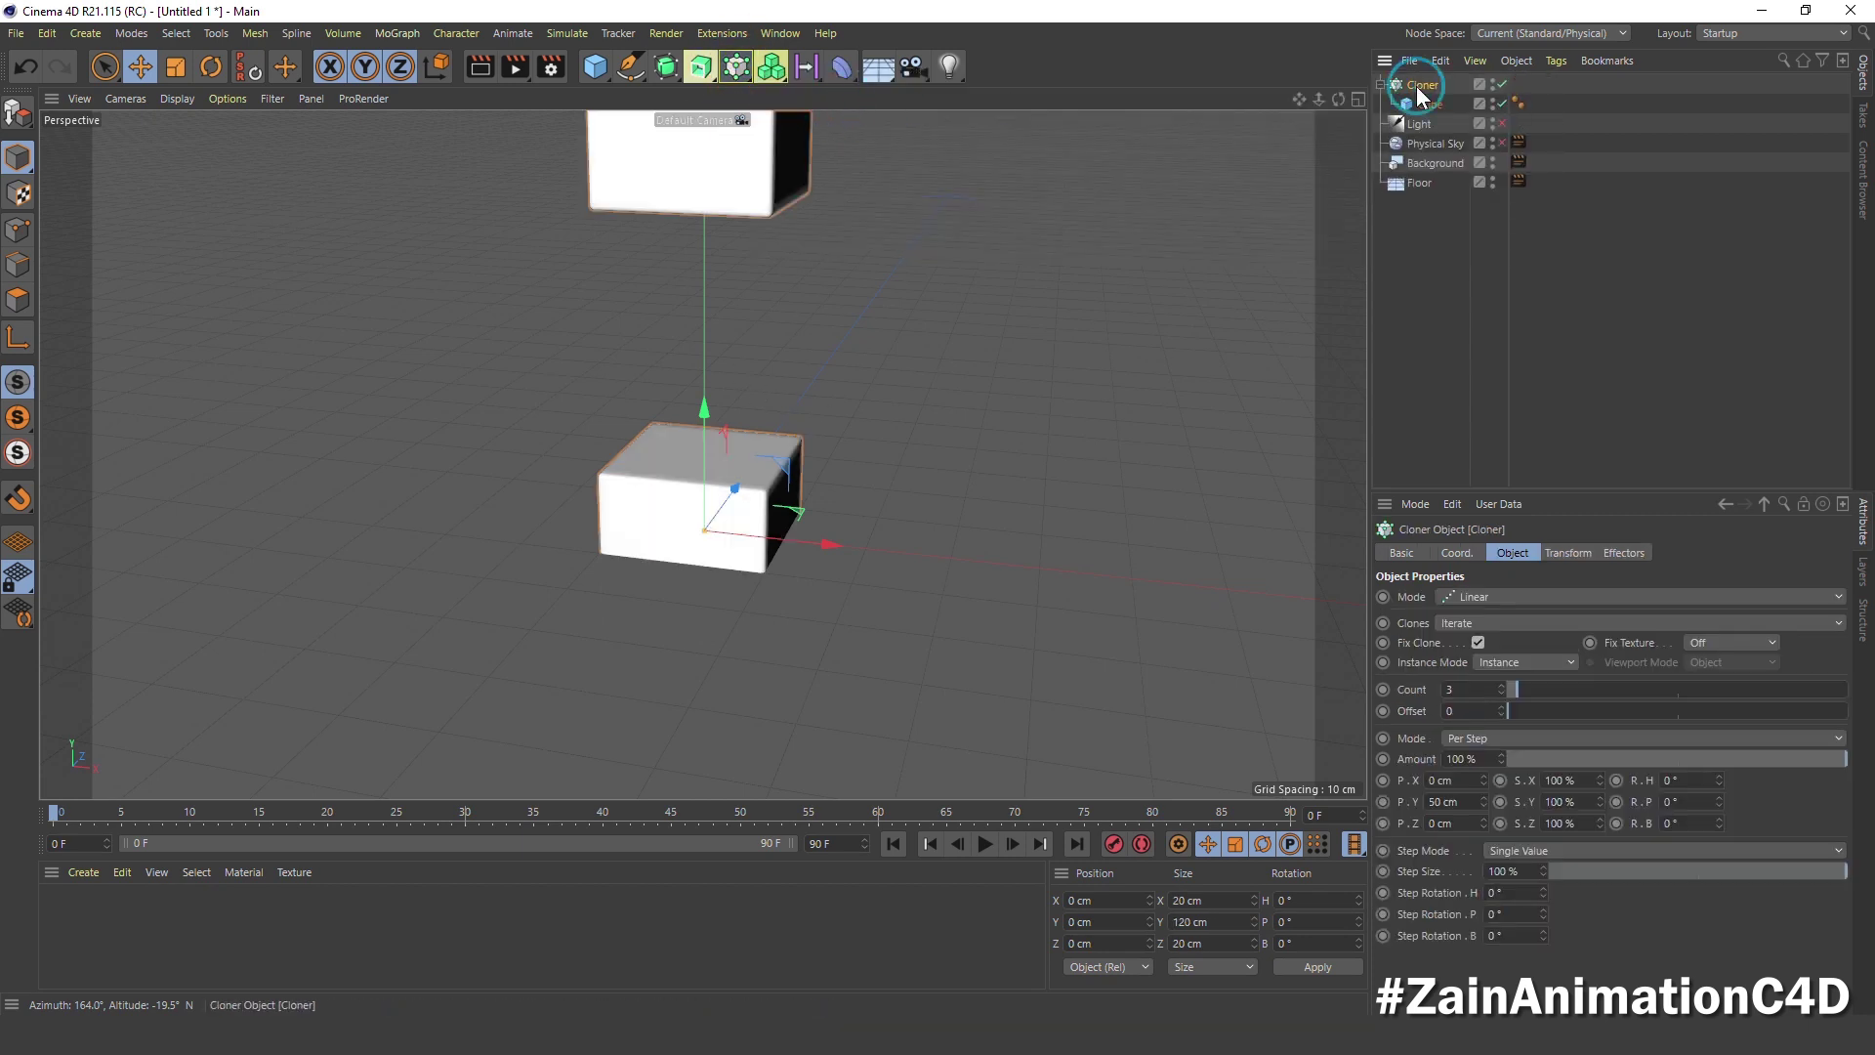
pyautogui.press('h')
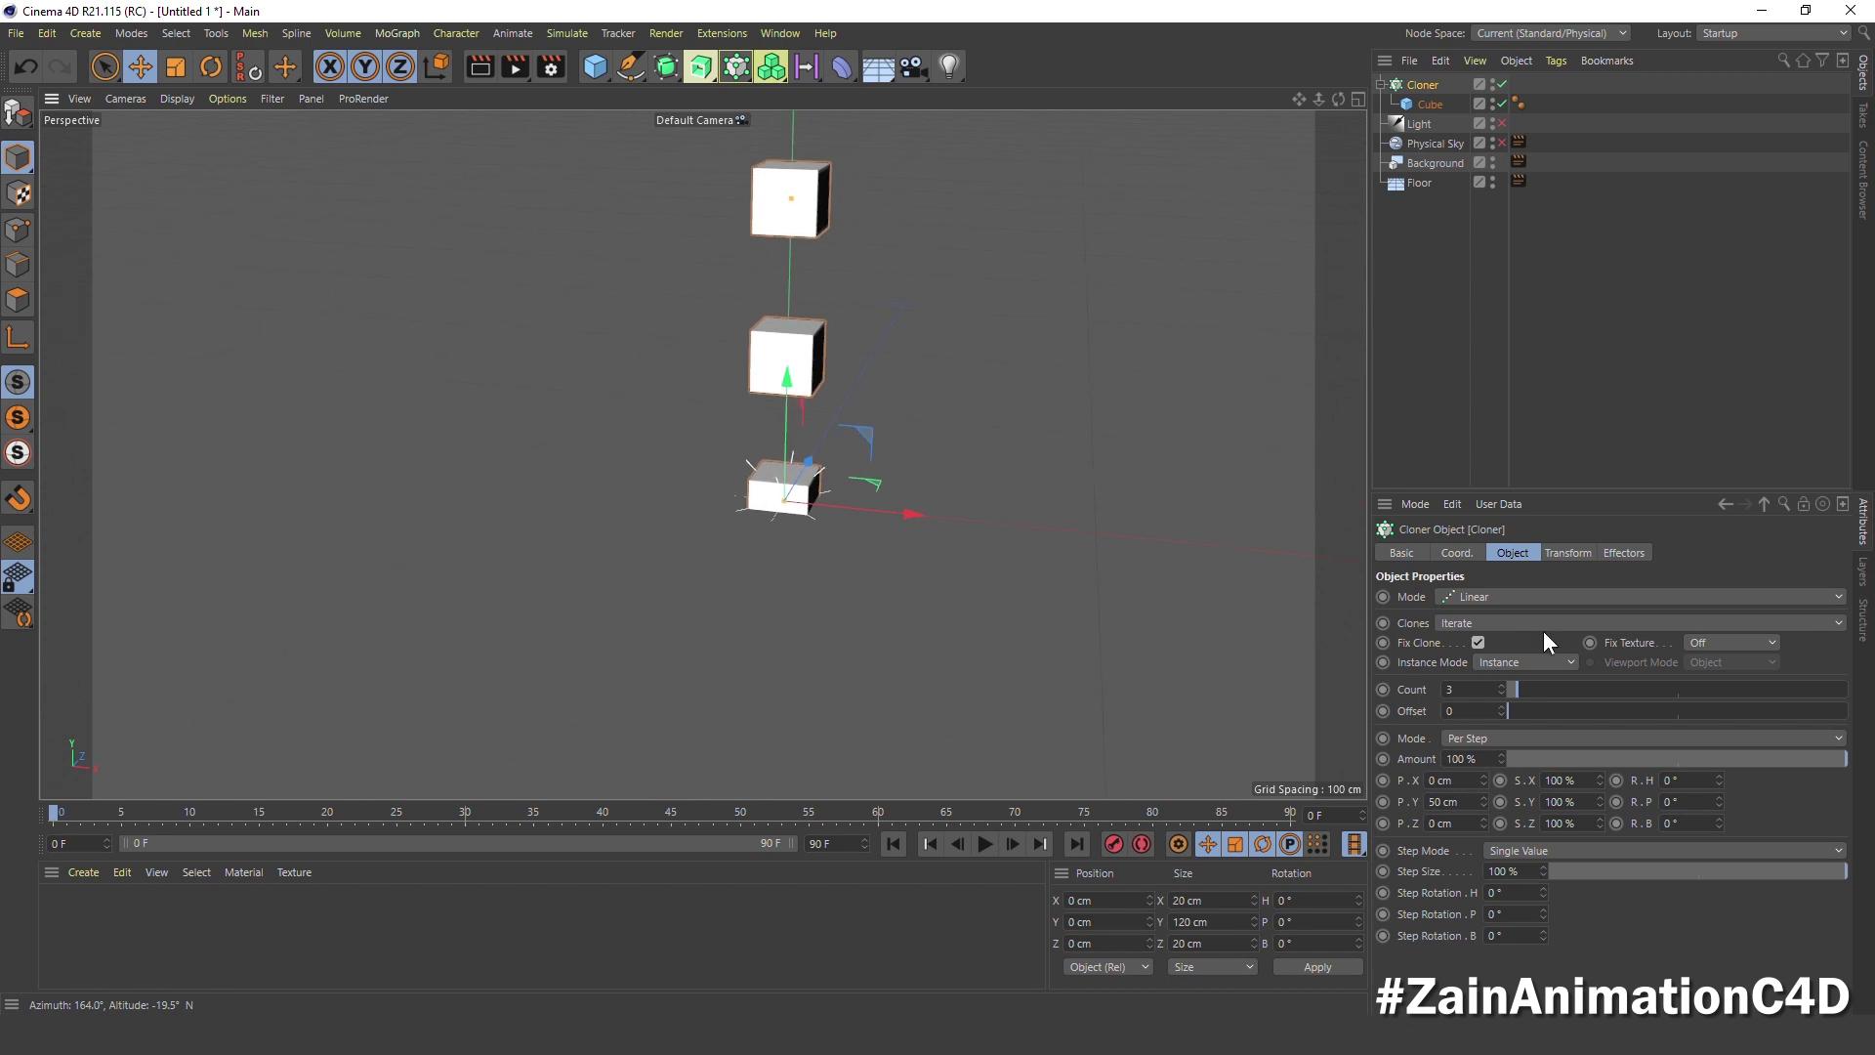
# Switch the Cloner to Grid Array mode with a 6 × 1 × 6 count
pyautogui.click(1402, 596)
pyautogui.click(1465, 597)
pyautogui.click(1510, 685)
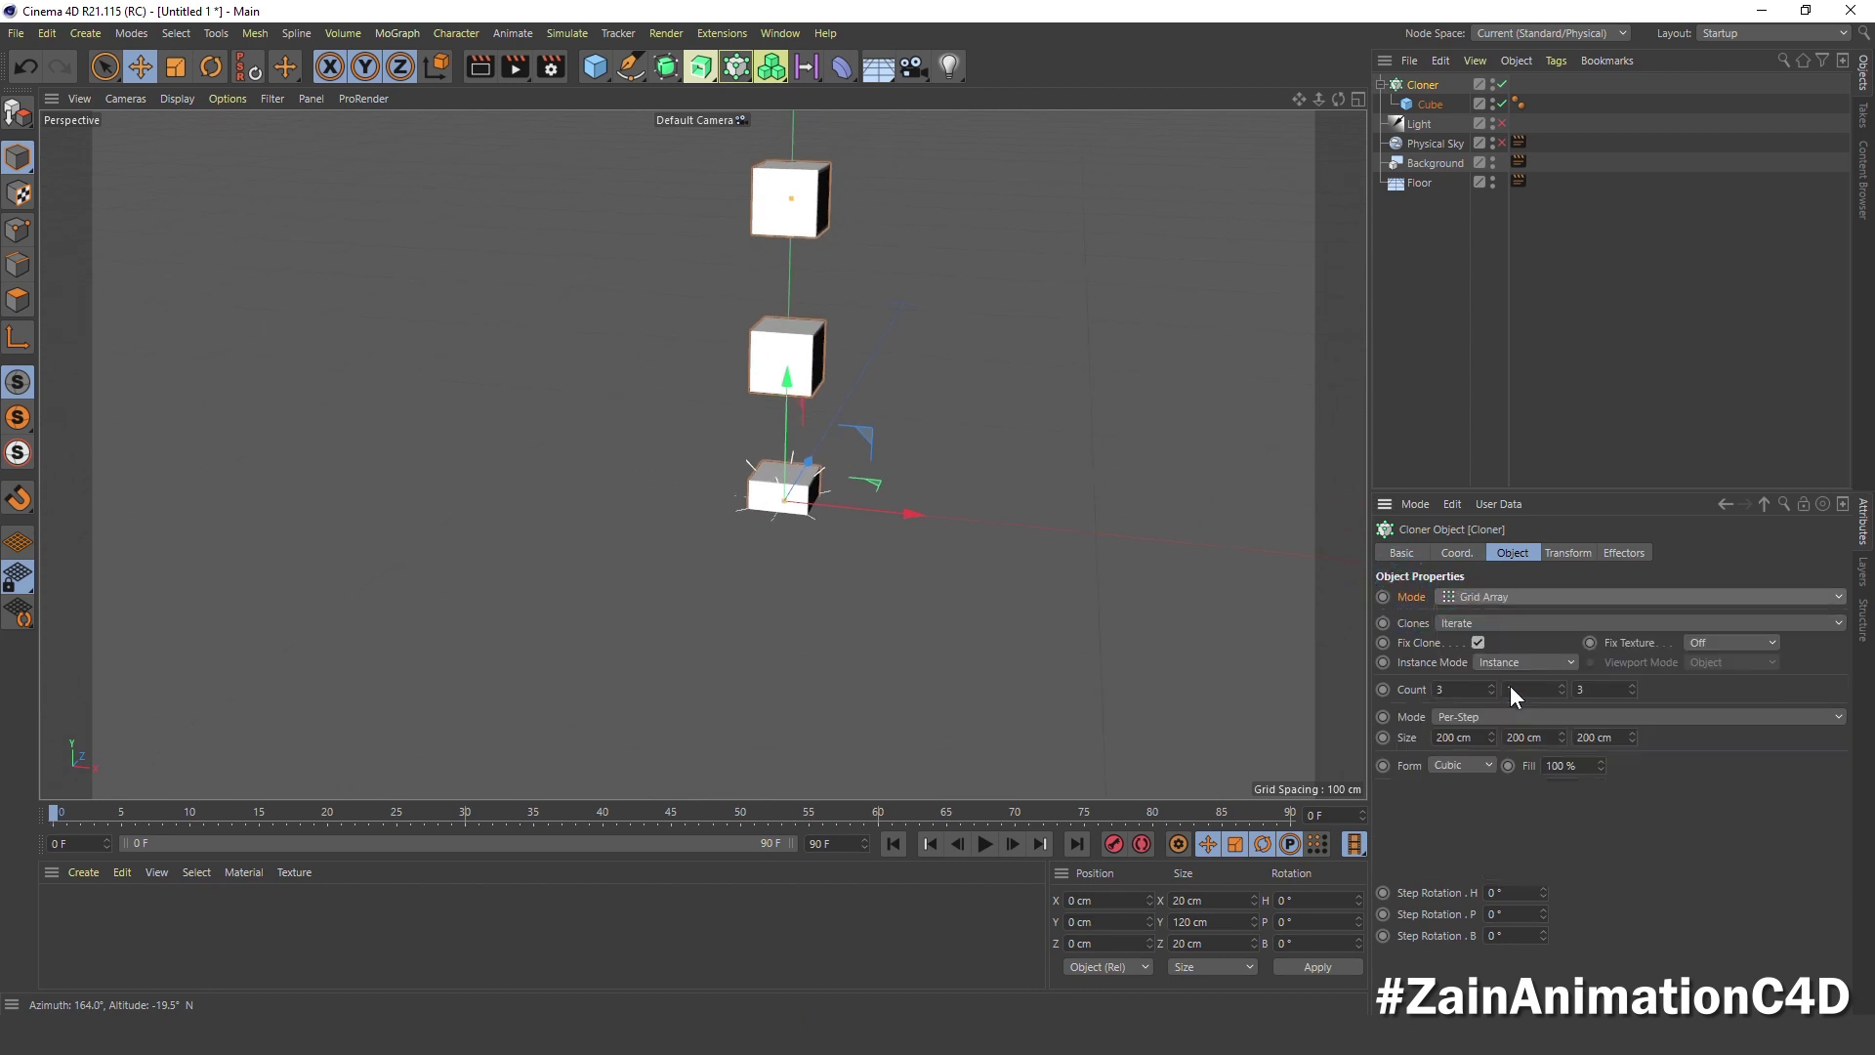
pyautogui.write('1')
pyautogui.press('Return')
pyautogui.click(1455, 689)
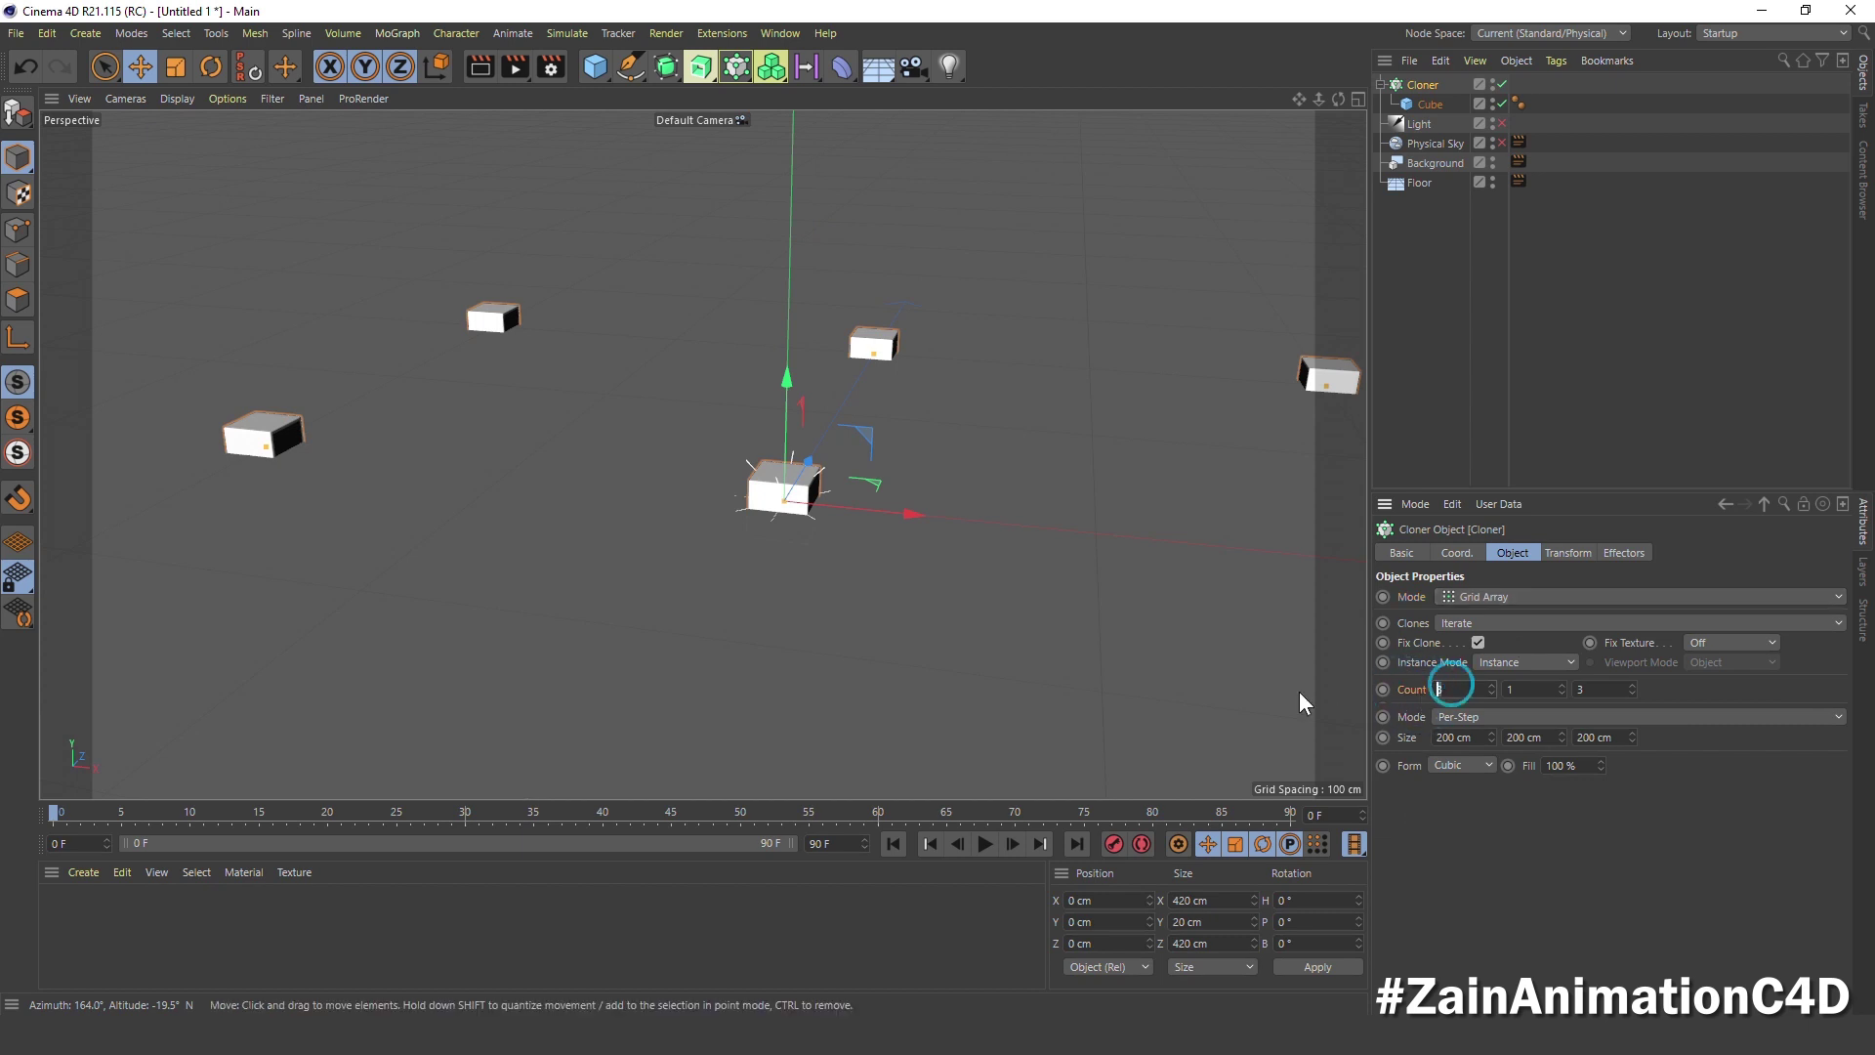
pyautogui.write('6')
pyautogui.press('Tab')
pyautogui.press('Tab')
pyautogui.write('6')
pyautogui.press('Return')
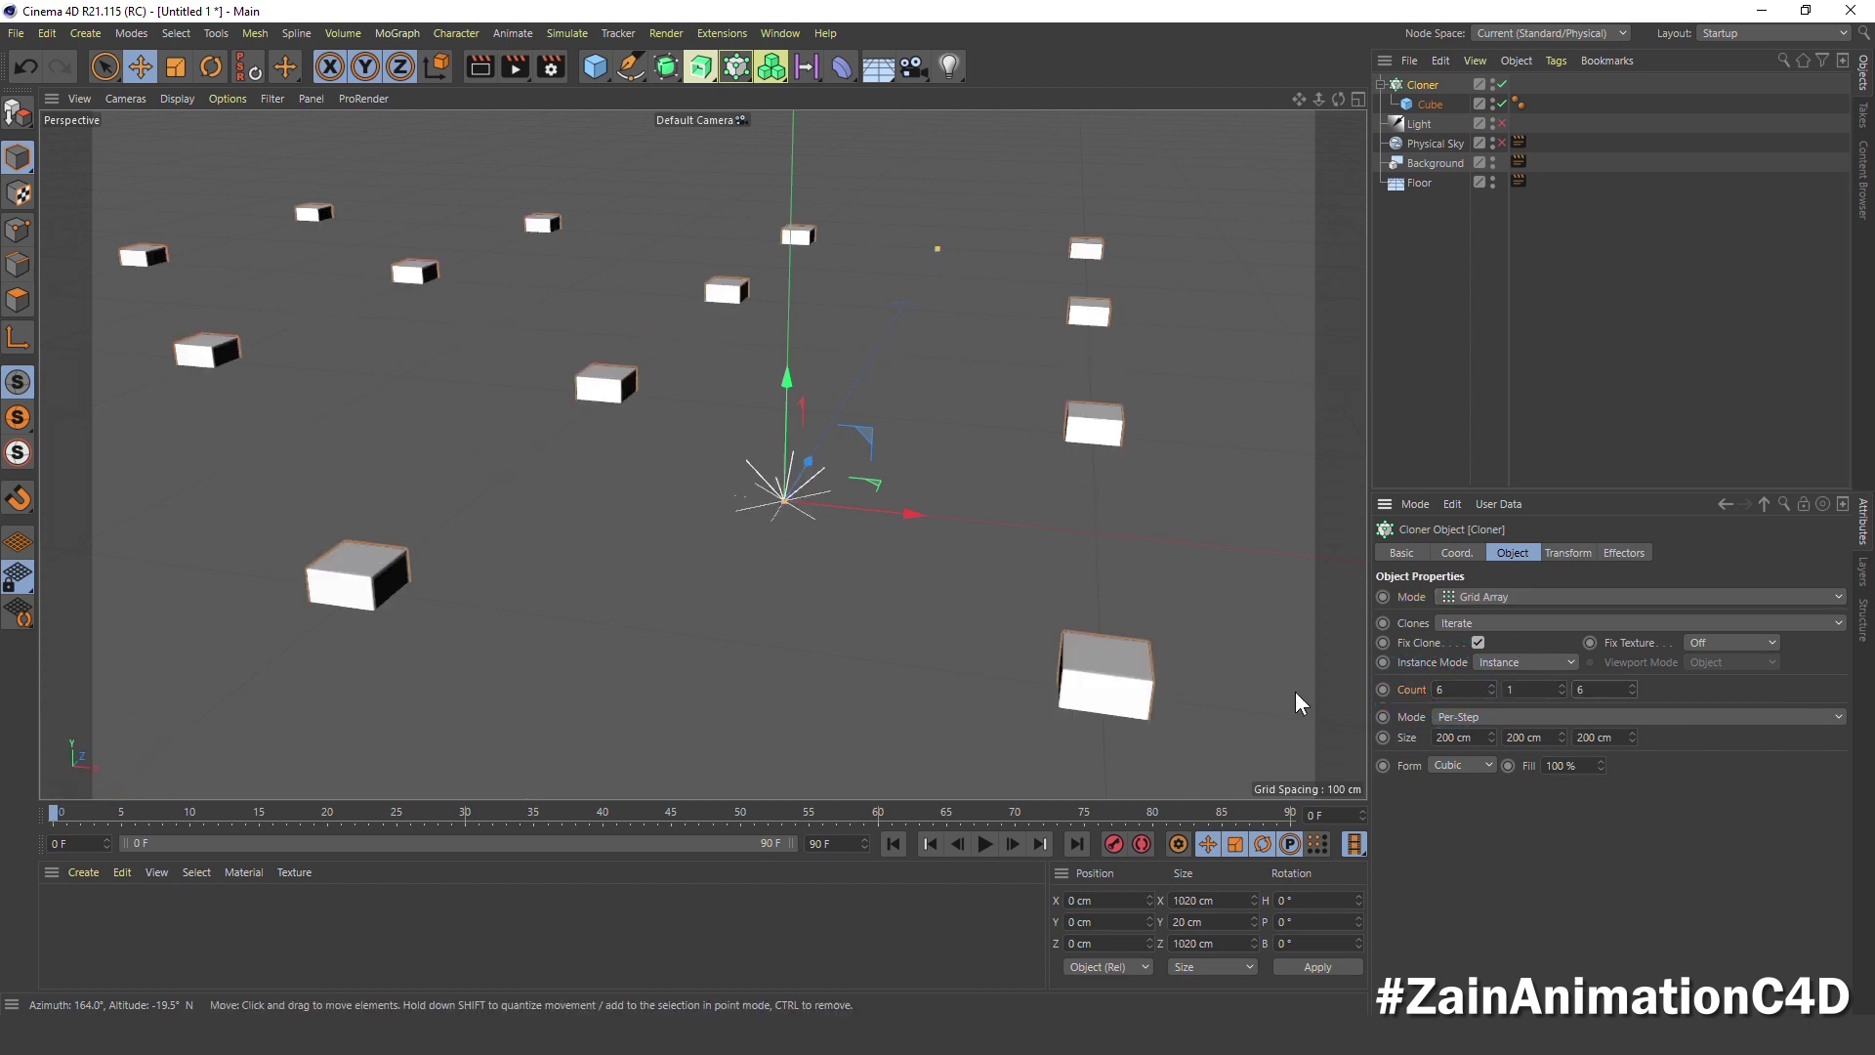
# Set the grid's X and Z spacing to 22 cm and view the grid from above
pyautogui.scroll(-3, 697, 438)
pyautogui.scroll(-2, 697, 438)
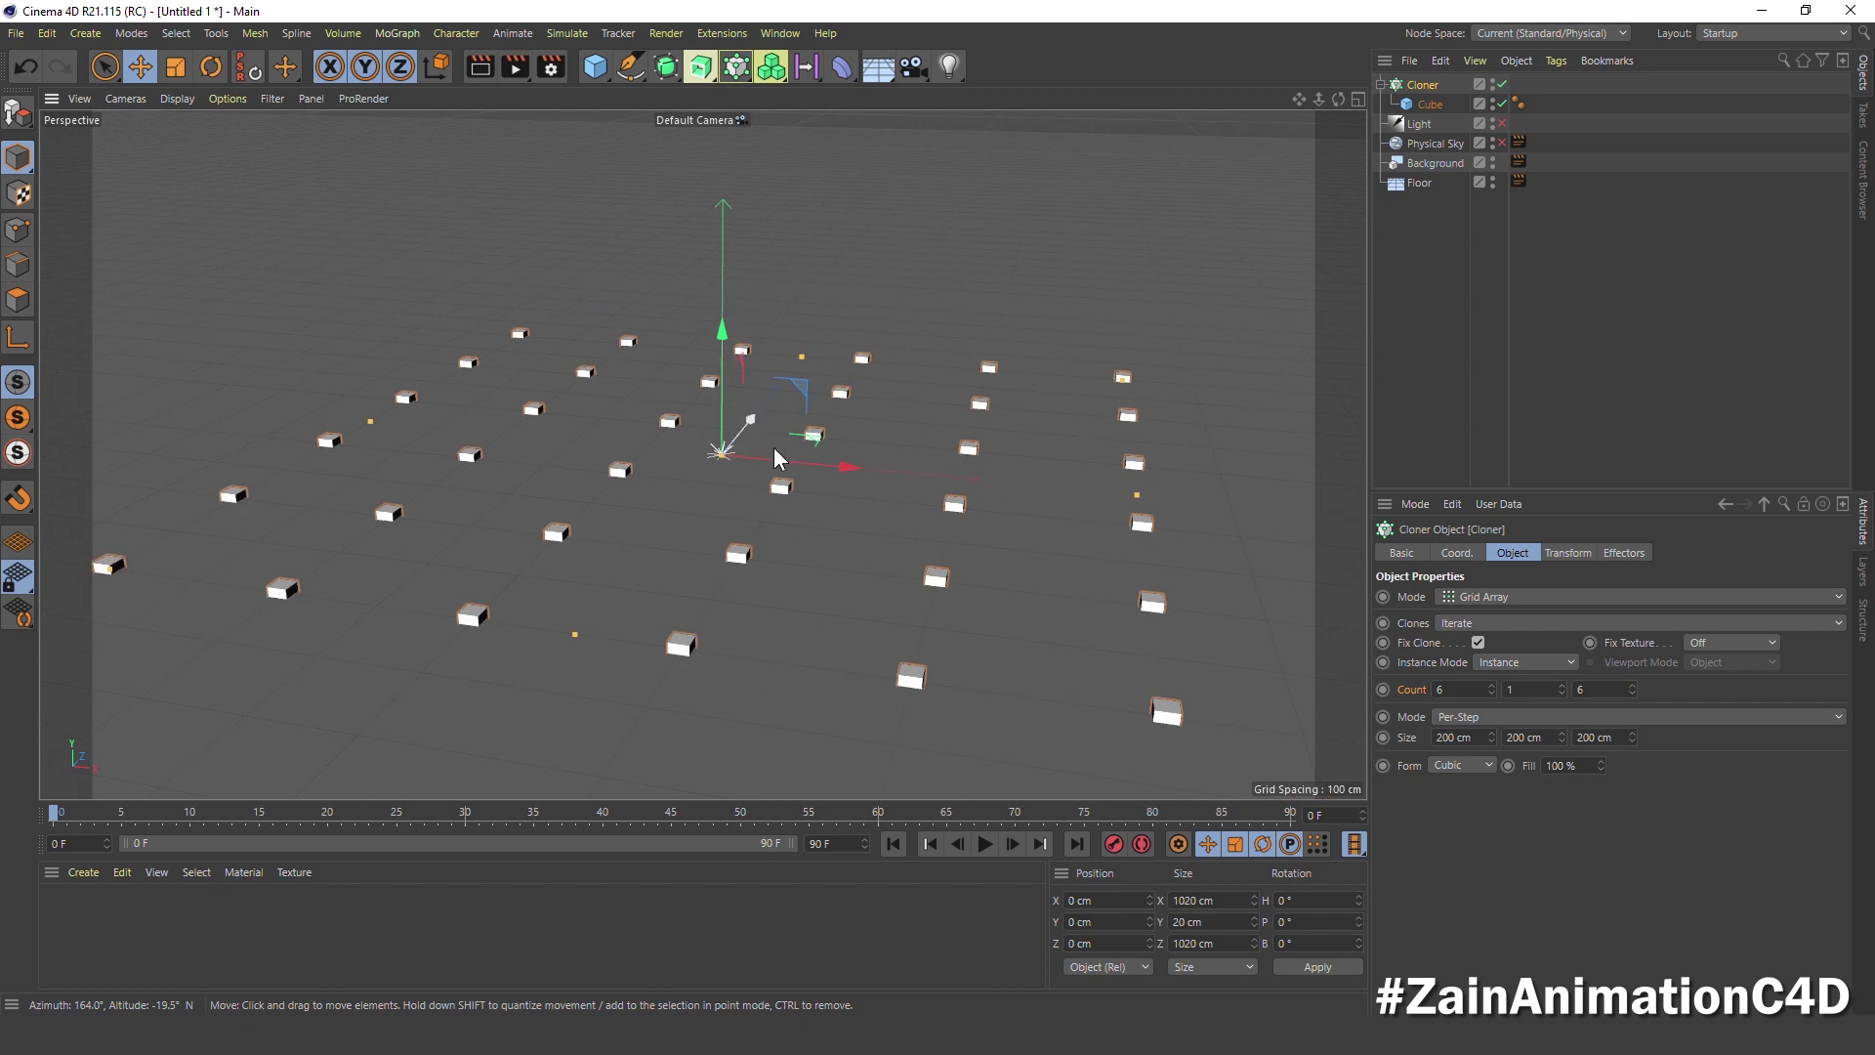
pyautogui.click(1474, 739)
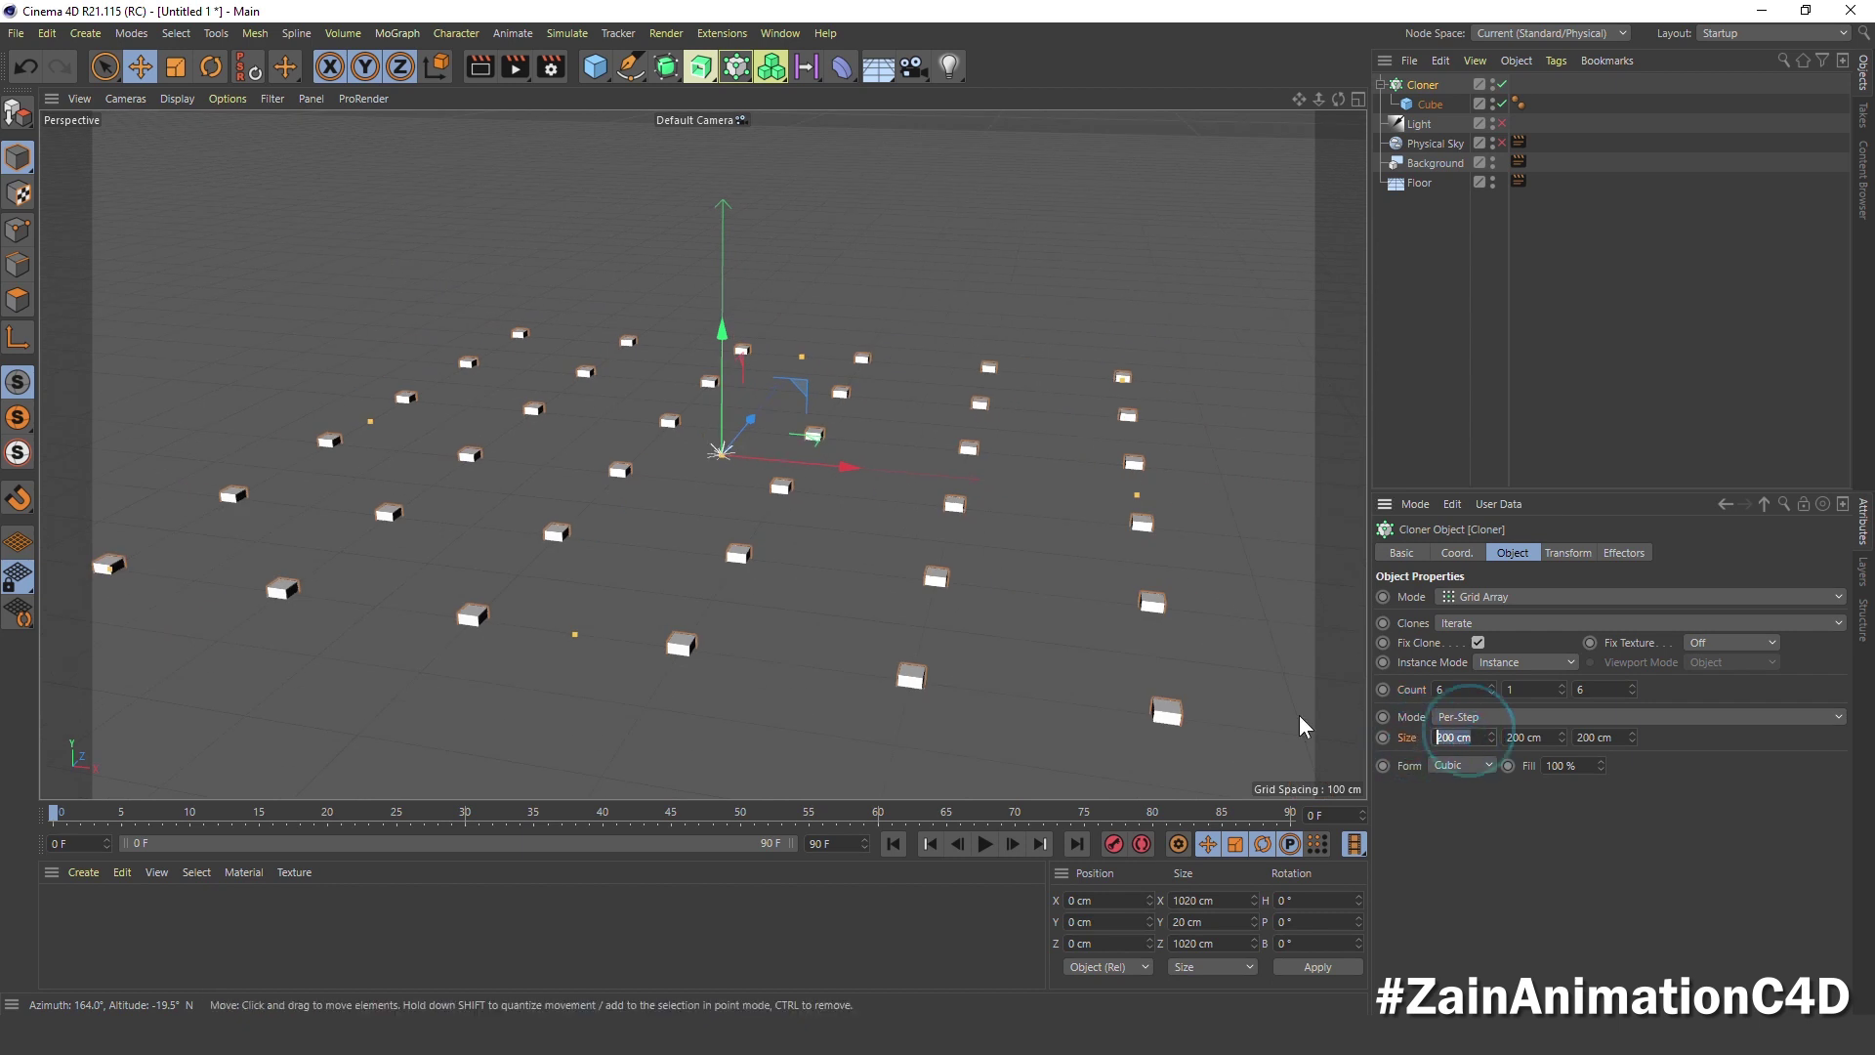
pyautogui.write('22')
pyautogui.press('Tab')
pyautogui.press('Tab')
pyautogui.write('22')
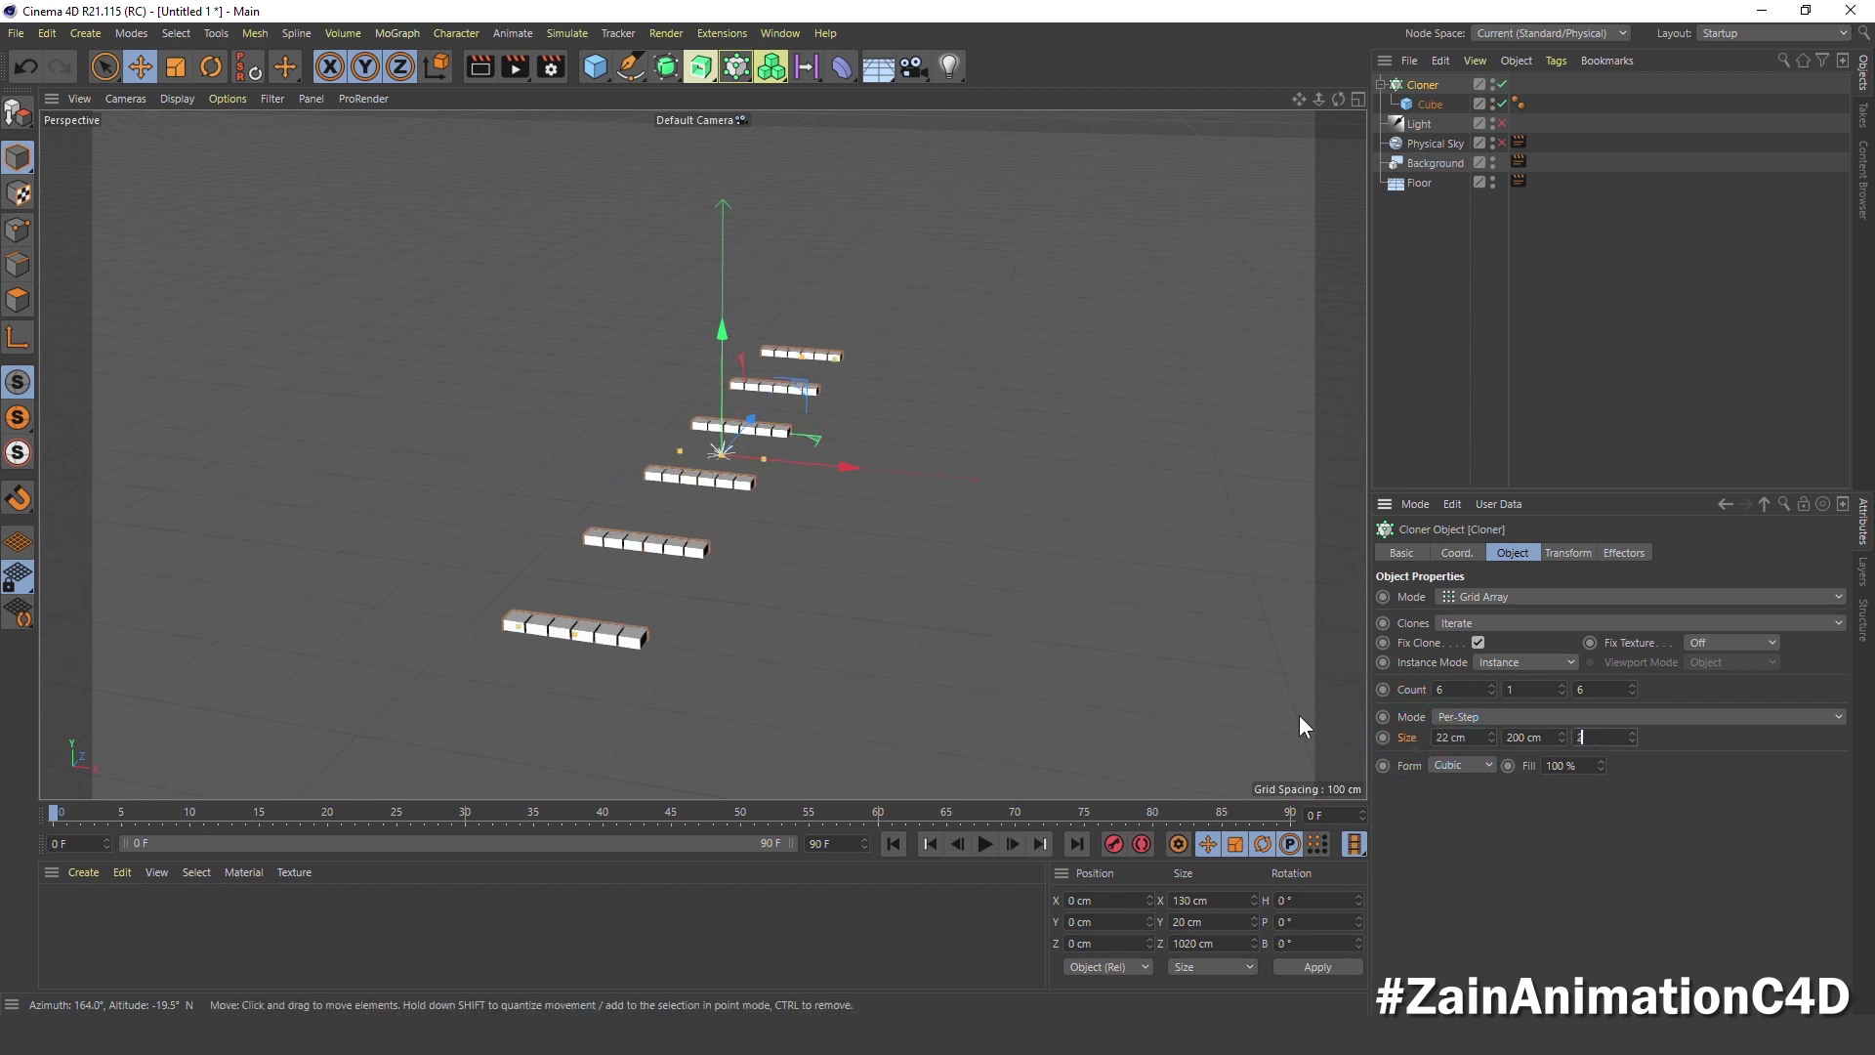
pyautogui.press('Return')
pyautogui.scroll(2, 754, 442)
pyautogui.scroll(2, 754, 441)
pyautogui.scroll(2, 754, 442)
pyautogui.scroll(3, 754, 441)
pyautogui.scroll(-3, 734, 508)
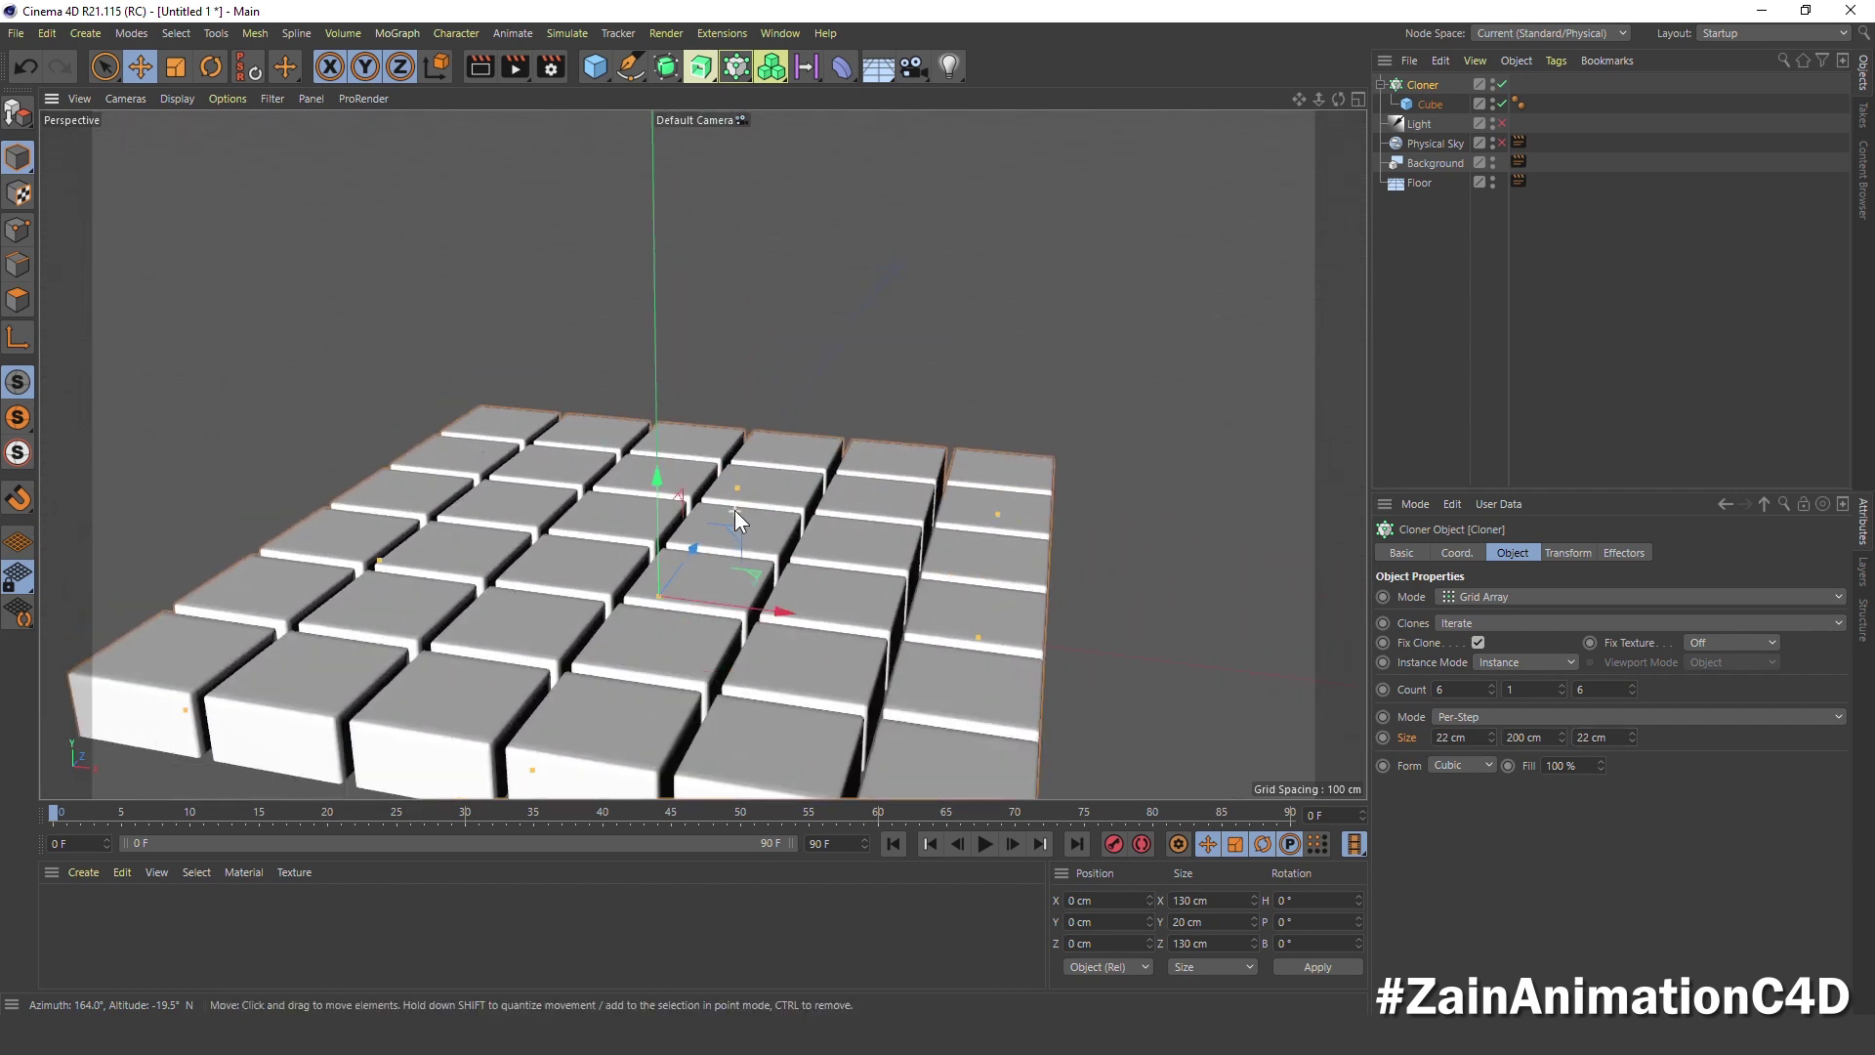
pyautogui.scroll(-3, 734, 509)
pyautogui.moveTo(735, 517)
pyautogui.keyDown('alt'); pyautogui.mouseDown()
pyautogui.moveTo(733, 447)
pyautogui.moveTo(691, 639)
pyautogui.moveTo(762, 508)
pyautogui.moveTo(688, 535)
pyautogui.moveTo(561, 477)
pyautogui.mouseUp(); pyautogui.keyUp('alt')
pyautogui.scroll(3, 728, 479)
pyautogui.scroll(2, 762, 479)
pyautogui.scroll(2, 796, 508)
pyautogui.scroll(3, 809, 577)
pyautogui.scroll(2, 812, 625)
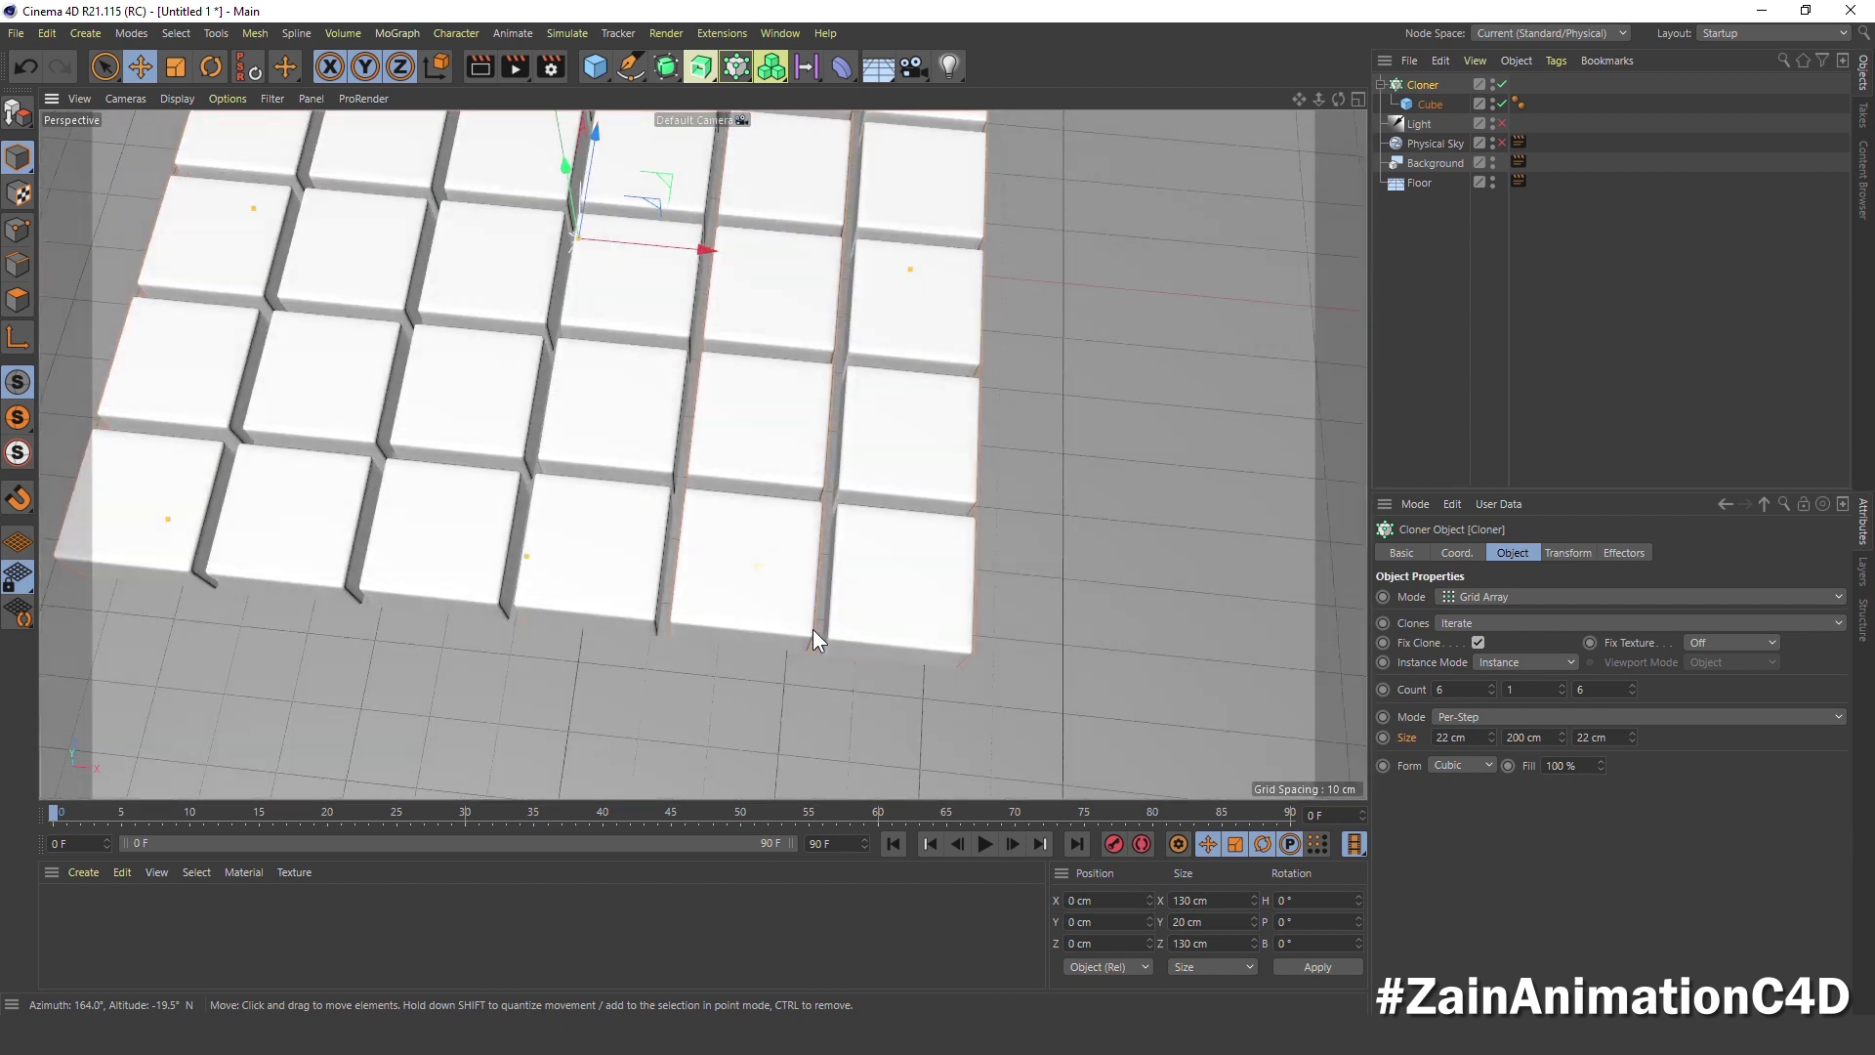
pyautogui.scroll(-2, 800, 627)
pyautogui.scroll(-3, 762, 606)
pyautogui.scroll(-3, 781, 557)
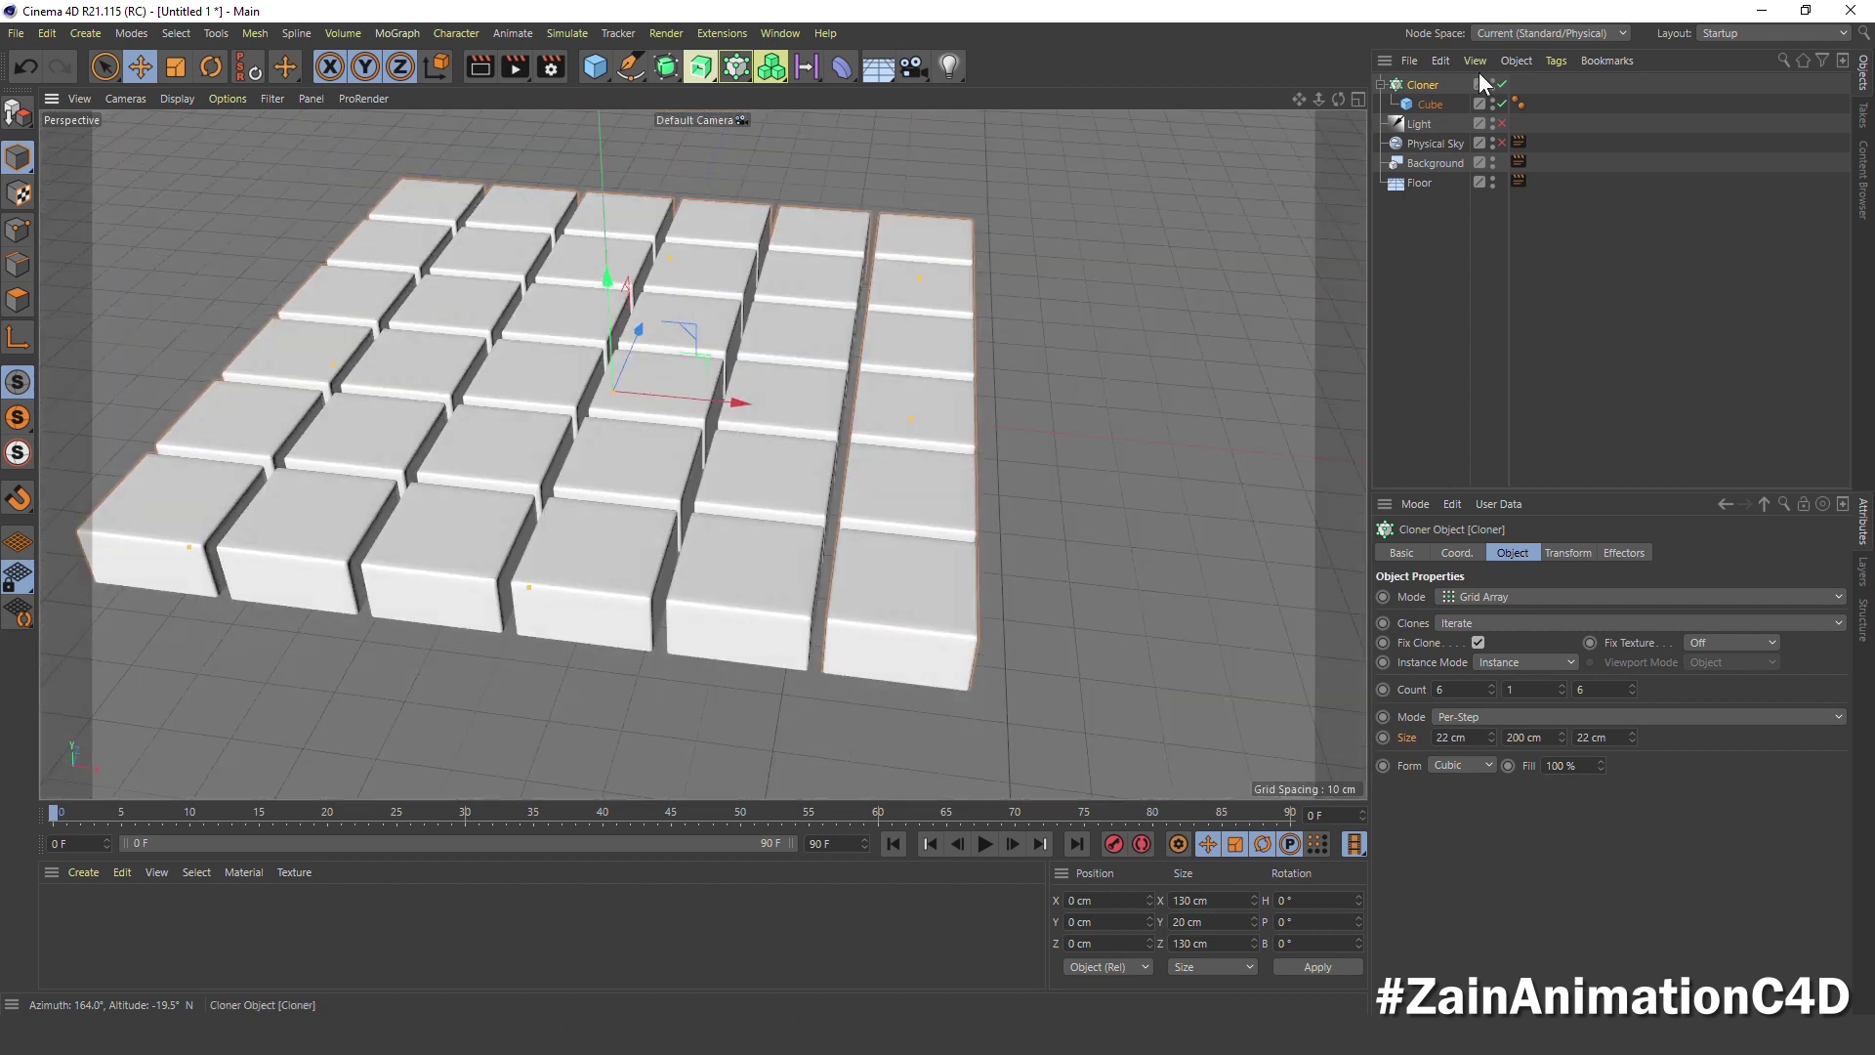
# Raise the Cloner to 10 cm on Y and check its height in the front view
pyautogui.click(1456, 553)
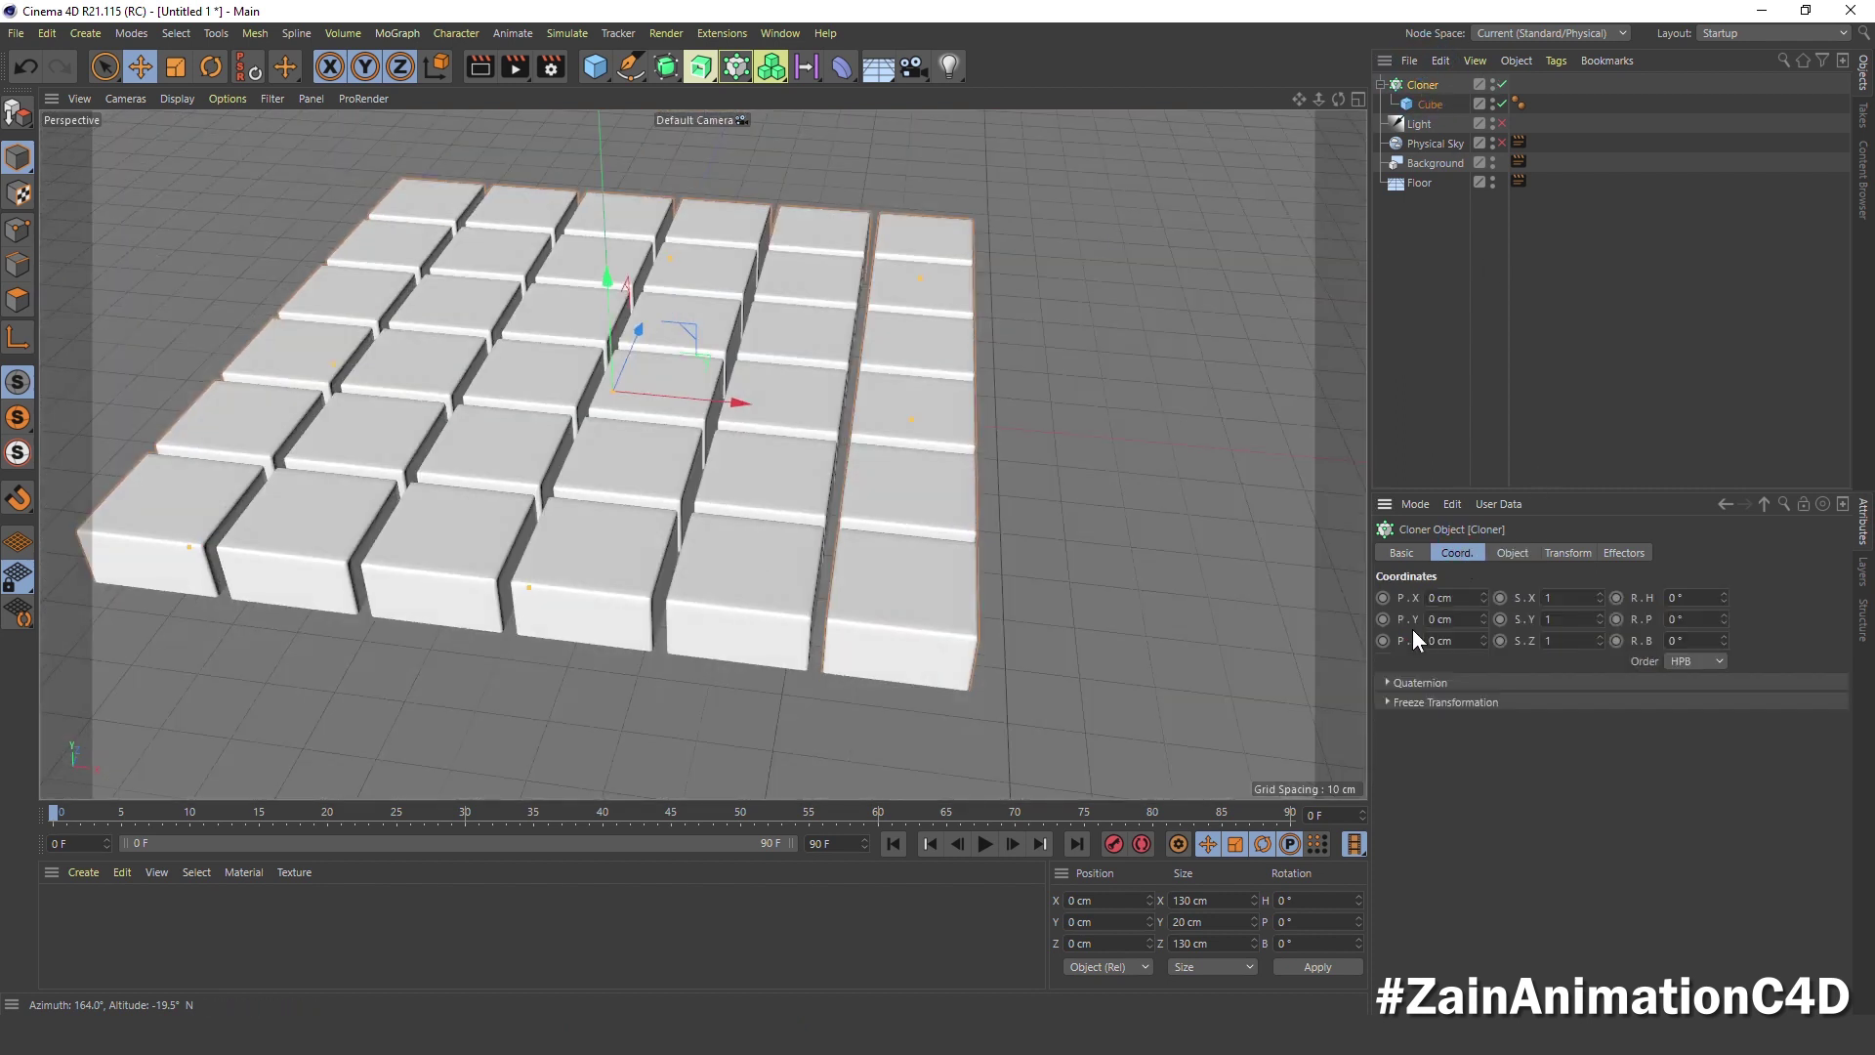
pyautogui.doubleClick(1444, 619)
pyautogui.write('10')
pyautogui.press('Return')
pyautogui.middleClick(768, 441)
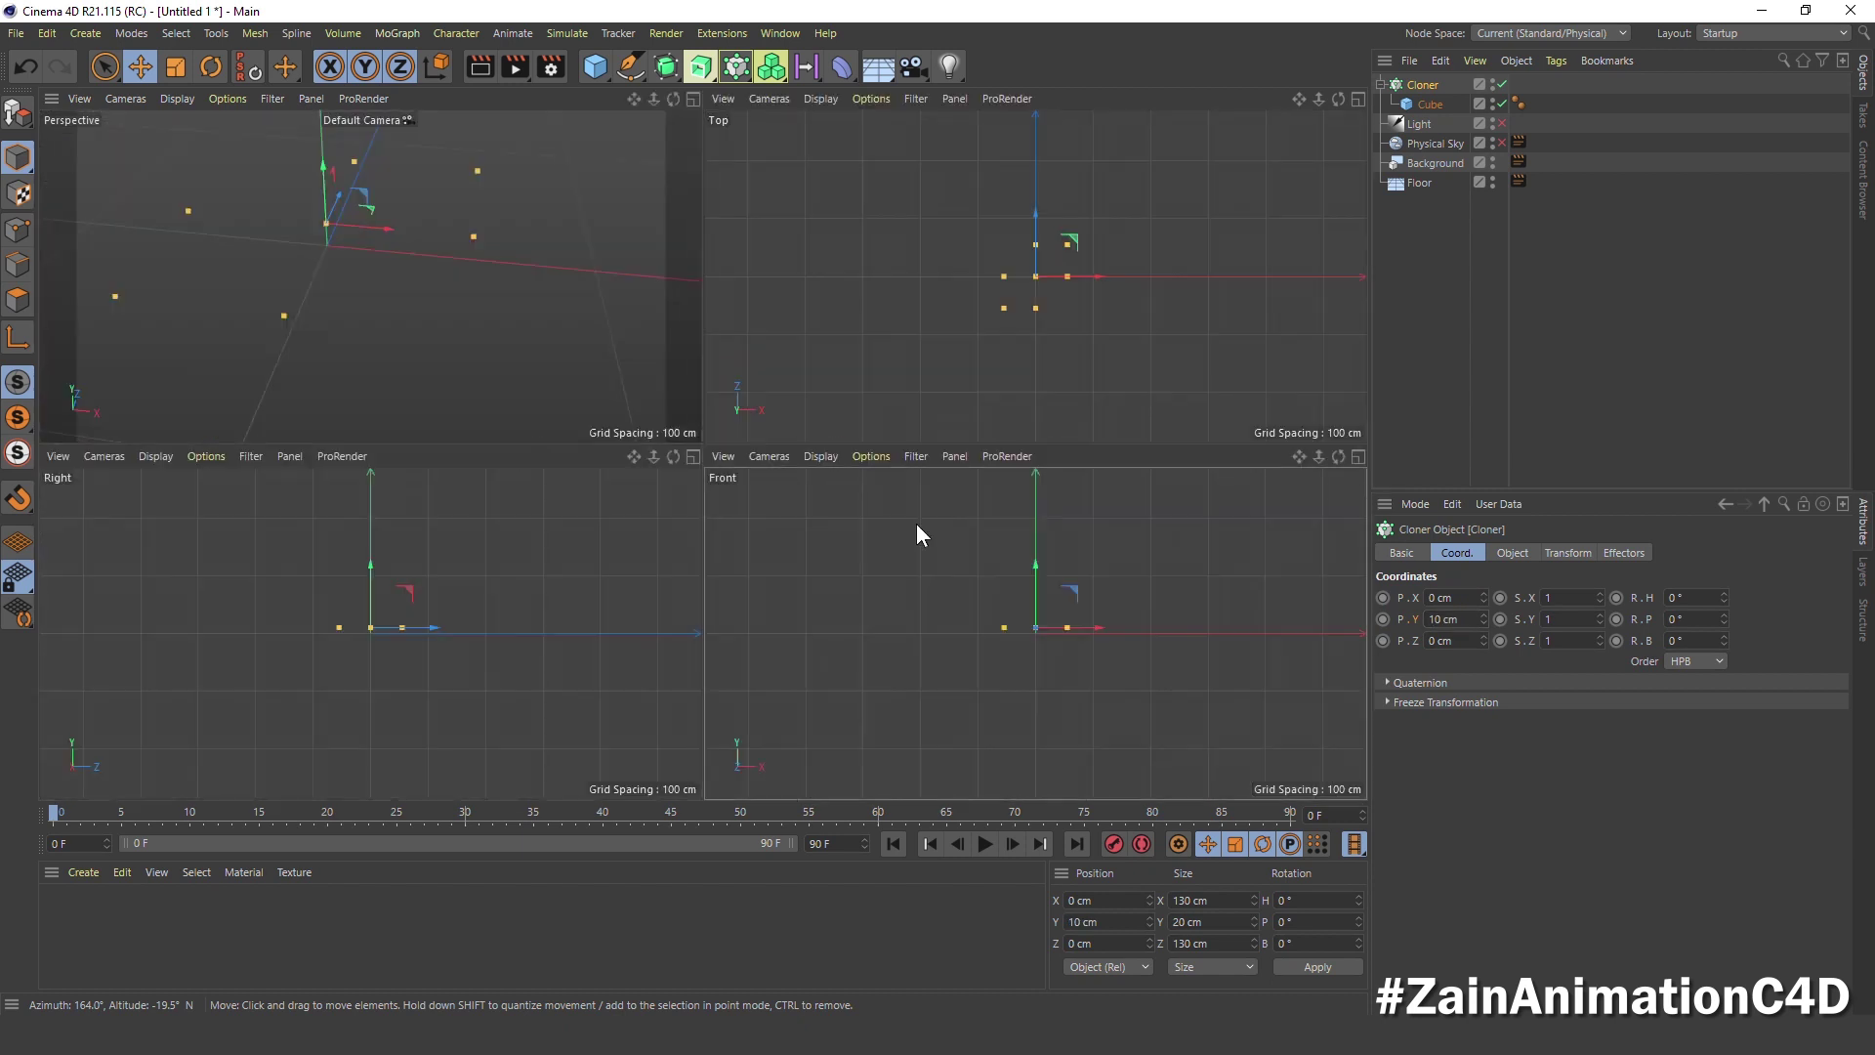
pyautogui.middleClick(916, 524)
pyautogui.scroll(3, 786, 449)
pyautogui.scroll(5, 777, 429)
pyautogui.scroll(1, 778, 432)
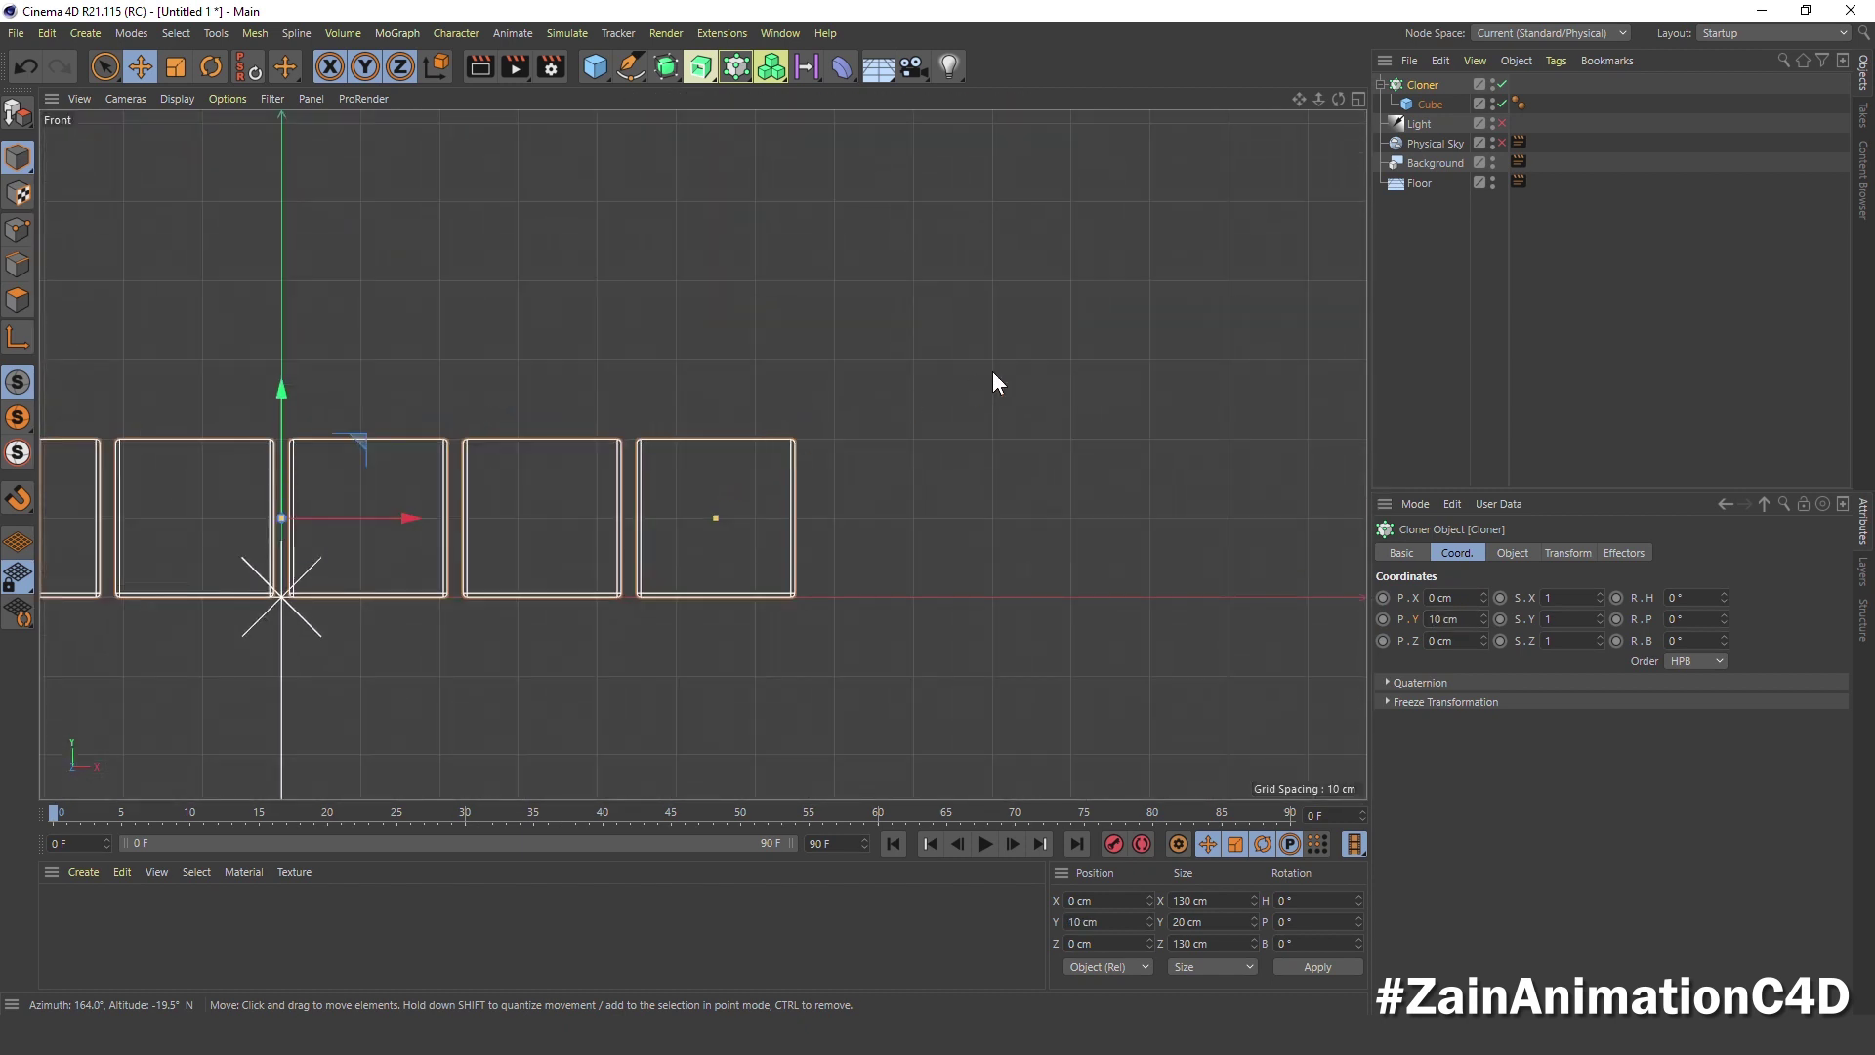
pyautogui.middleClick(992, 371)
pyautogui.middleClick(482, 289)
pyautogui.scroll(-2, 756, 408)
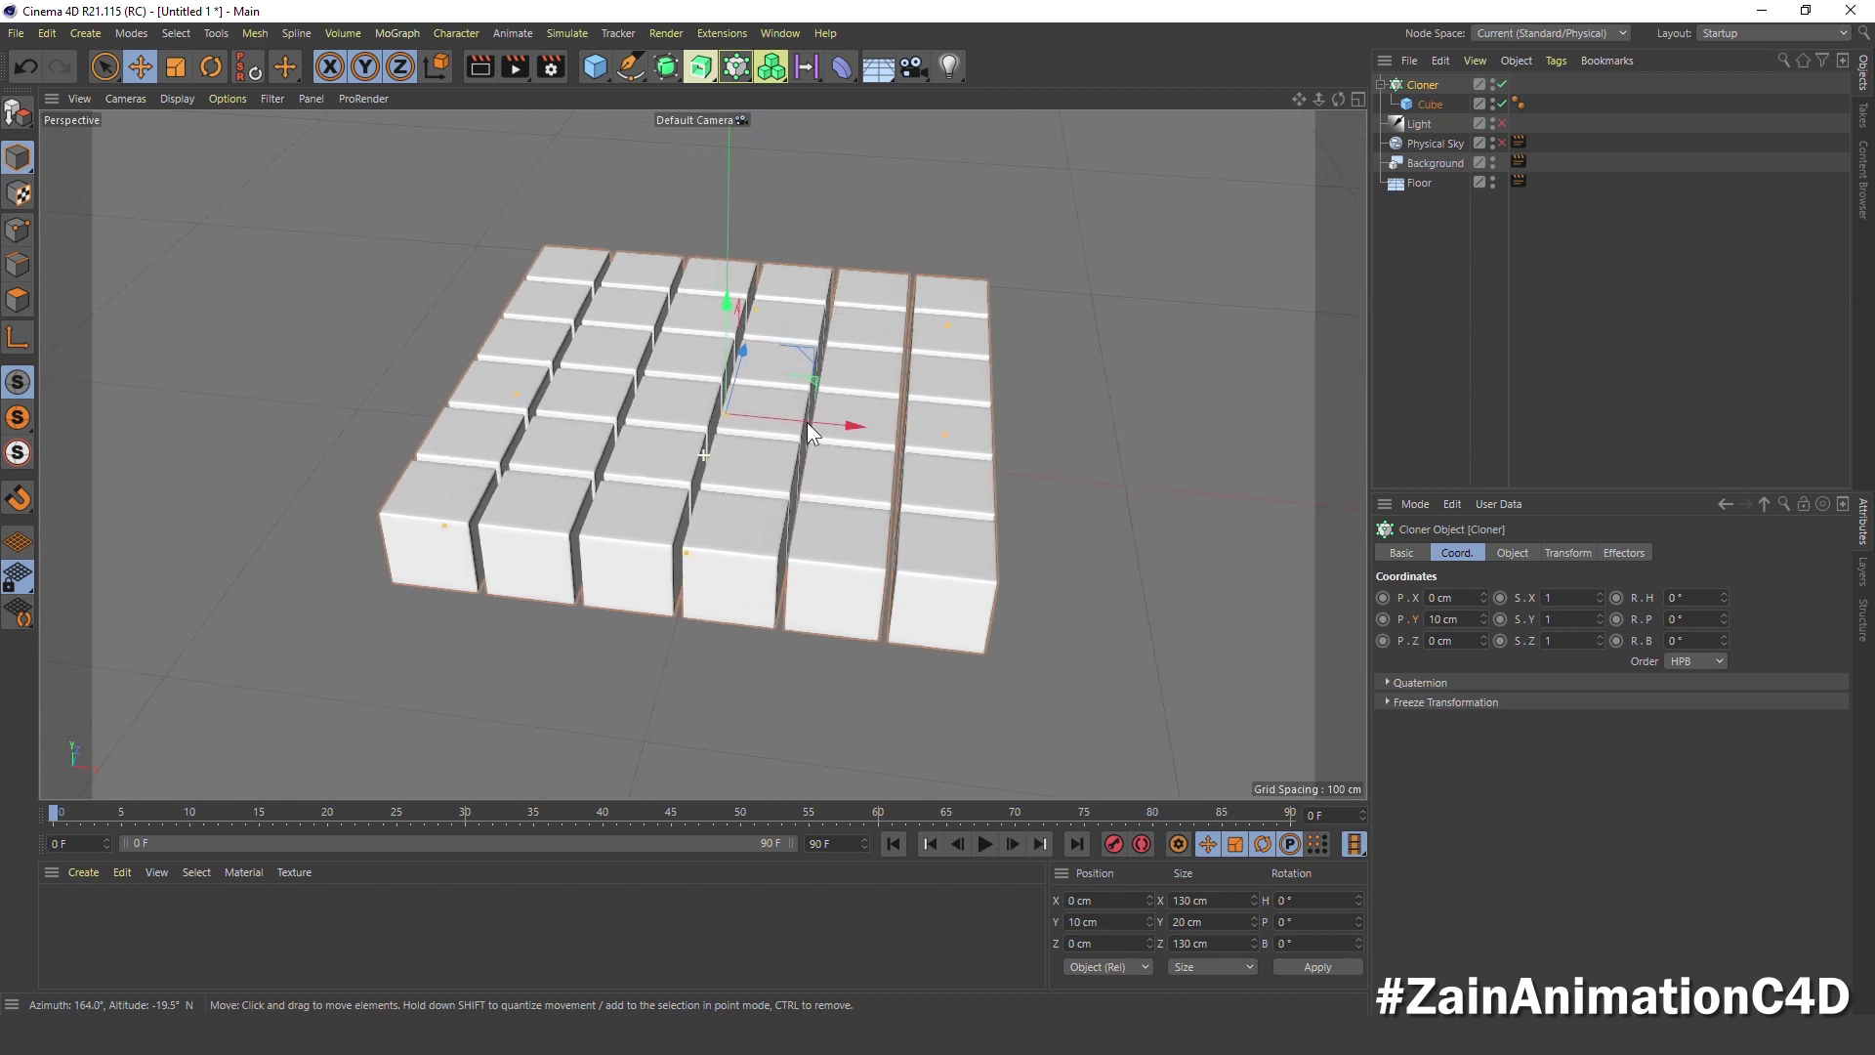
pyautogui.keyDown('alt'); pyautogui.moveTo(806, 429); pyautogui.dragTo(738, 531); pyautogui.keyUp('alt')
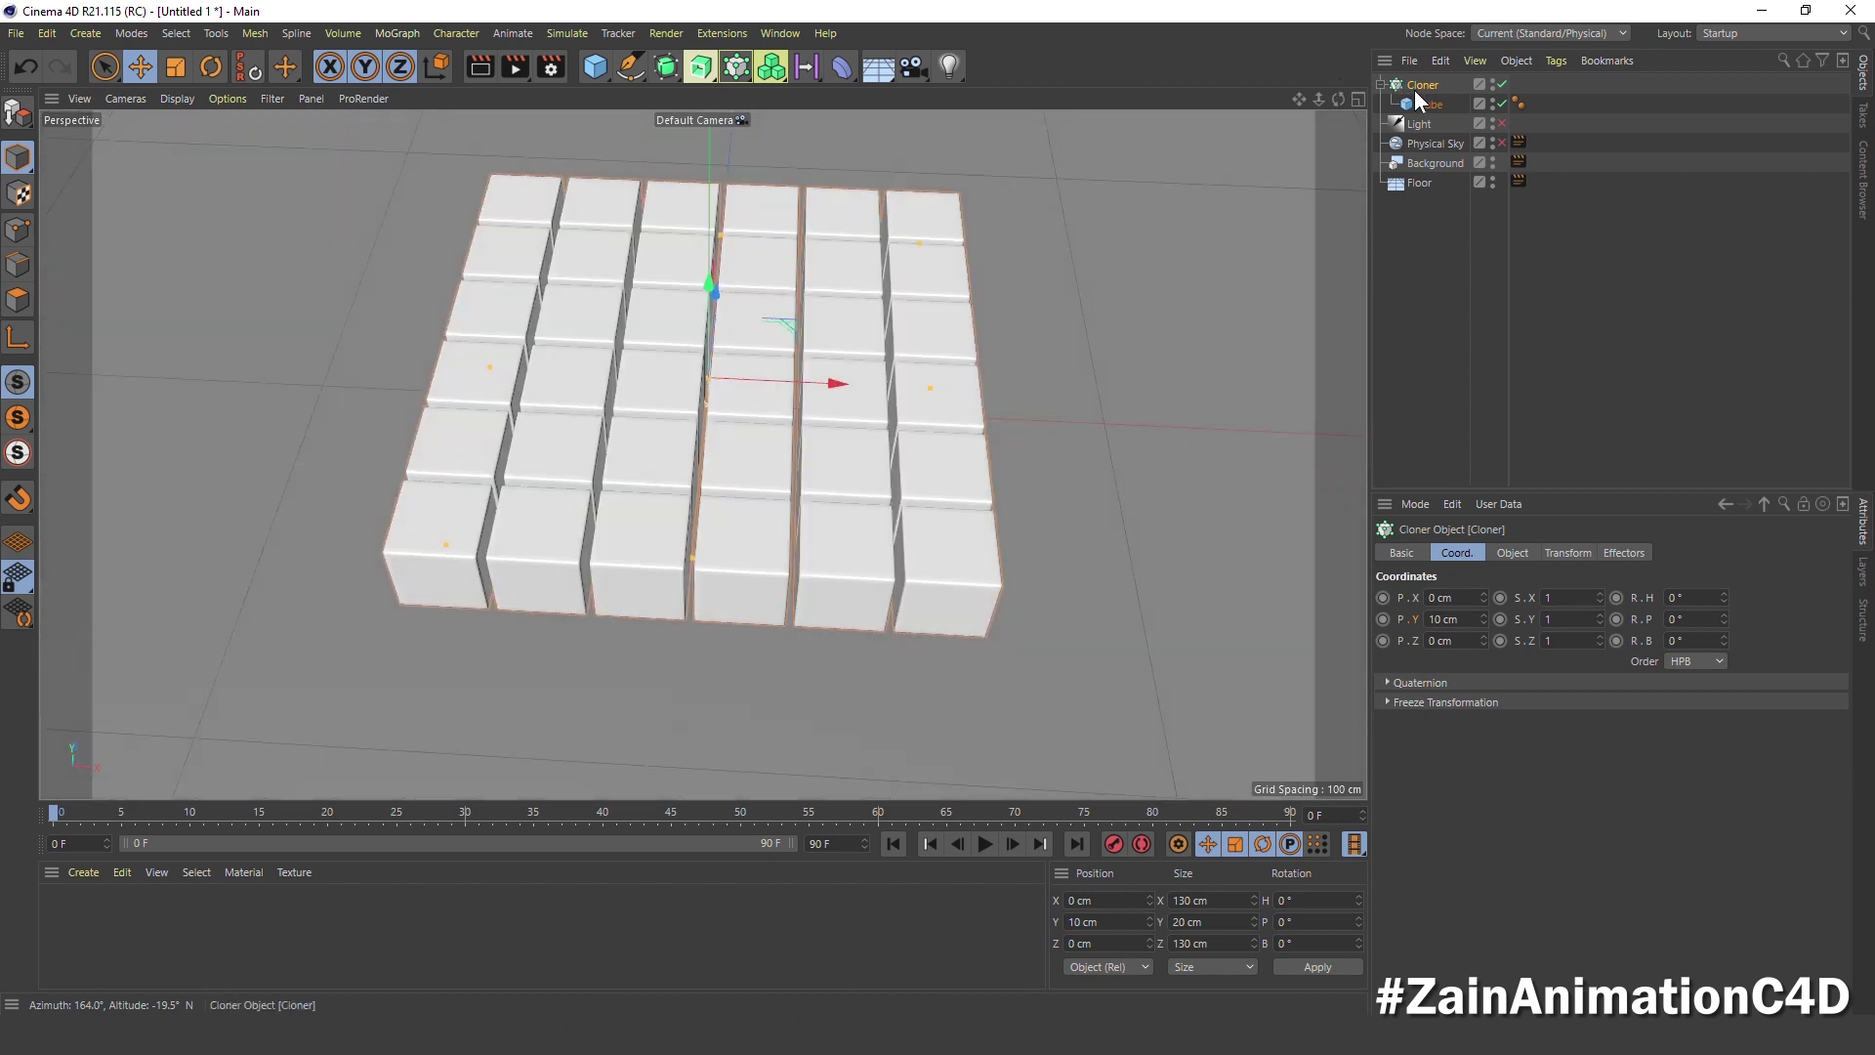
# Tighten the Cloner's X and Z spacing to 21 cm and inspect the grid
pyautogui.click(1513, 553)
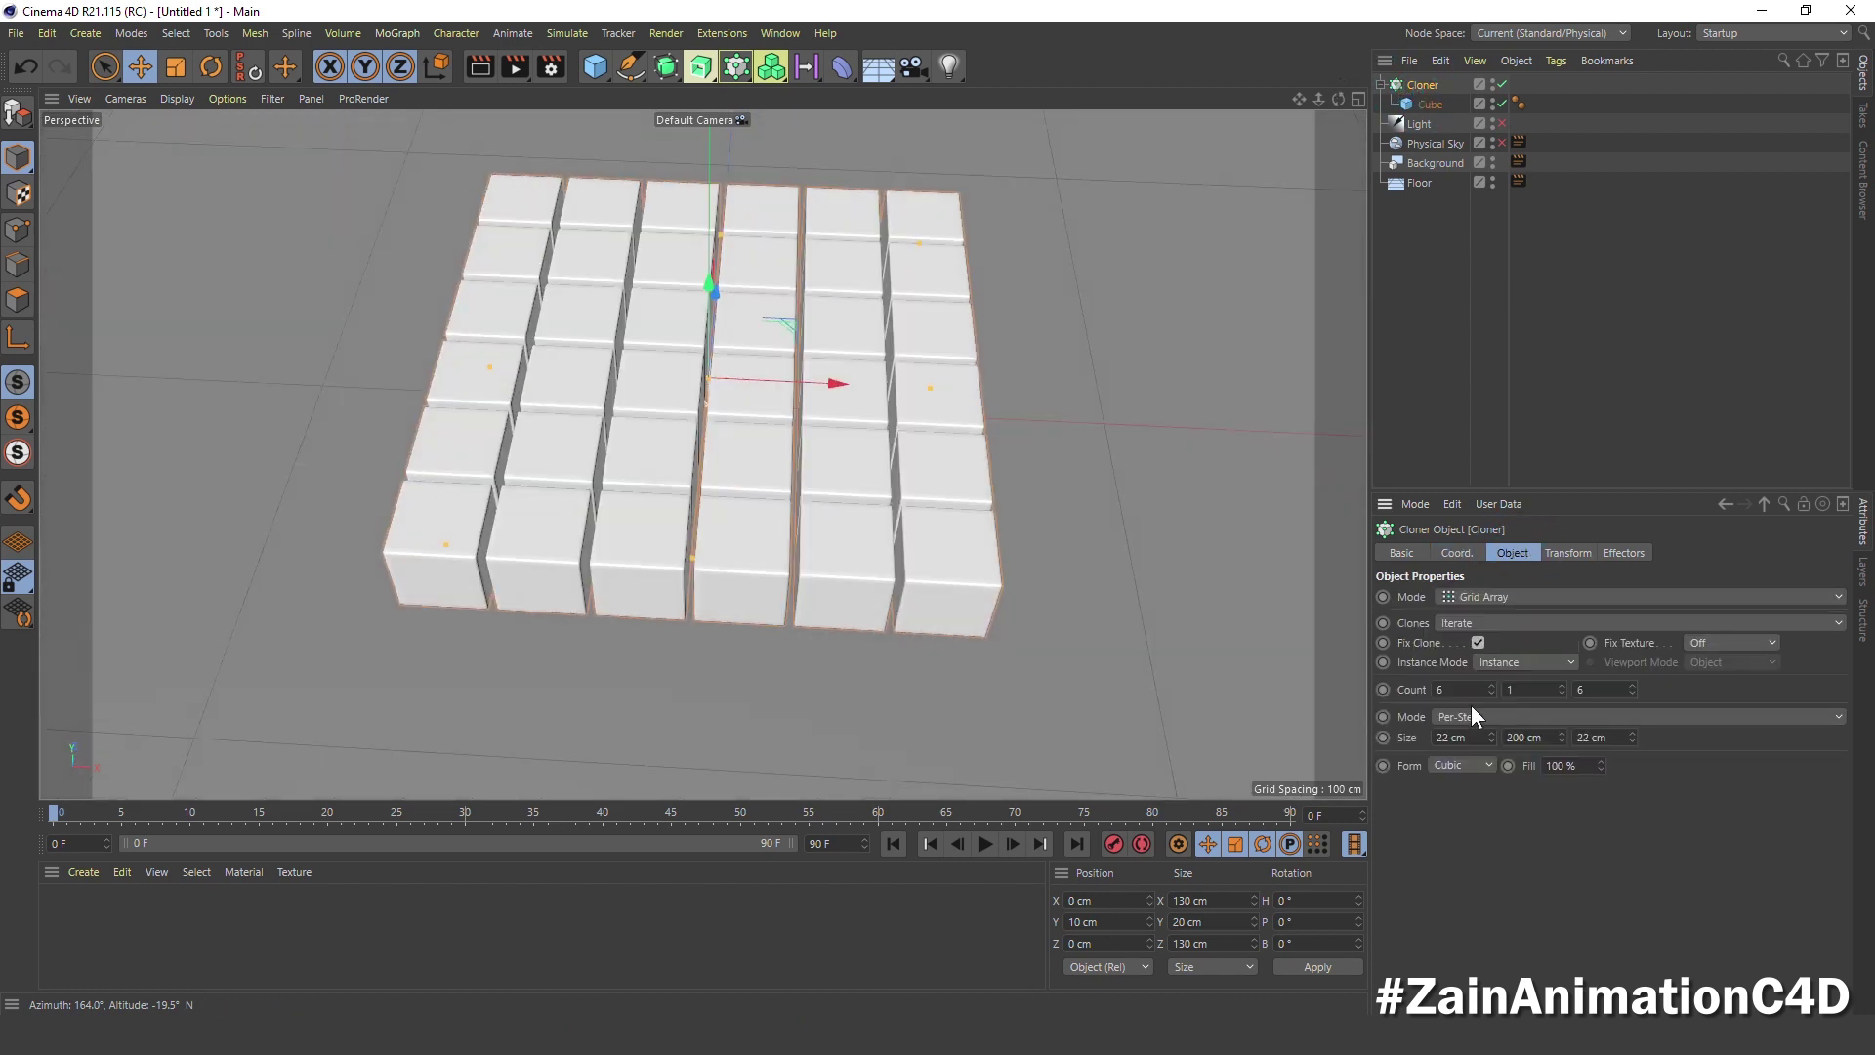
pyautogui.scroll(-1, 1477, 735)
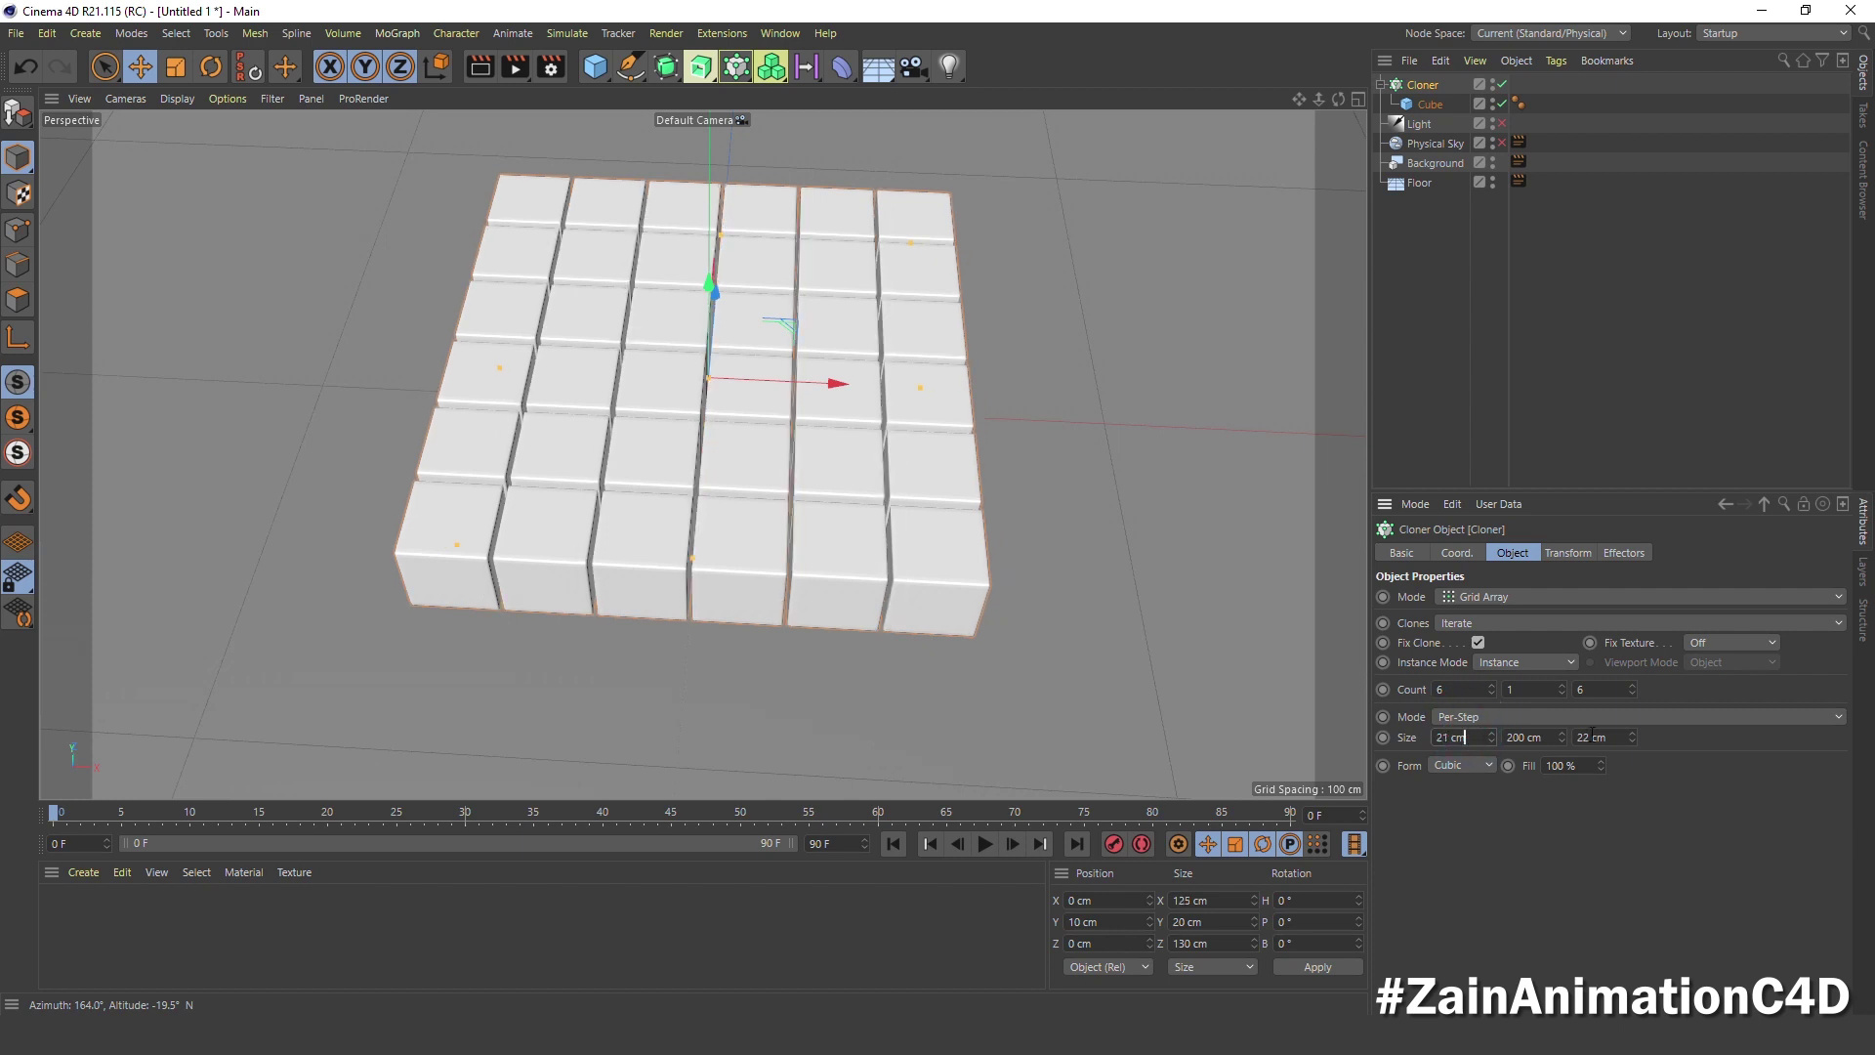
pyautogui.scroll(-1, 1614, 732)
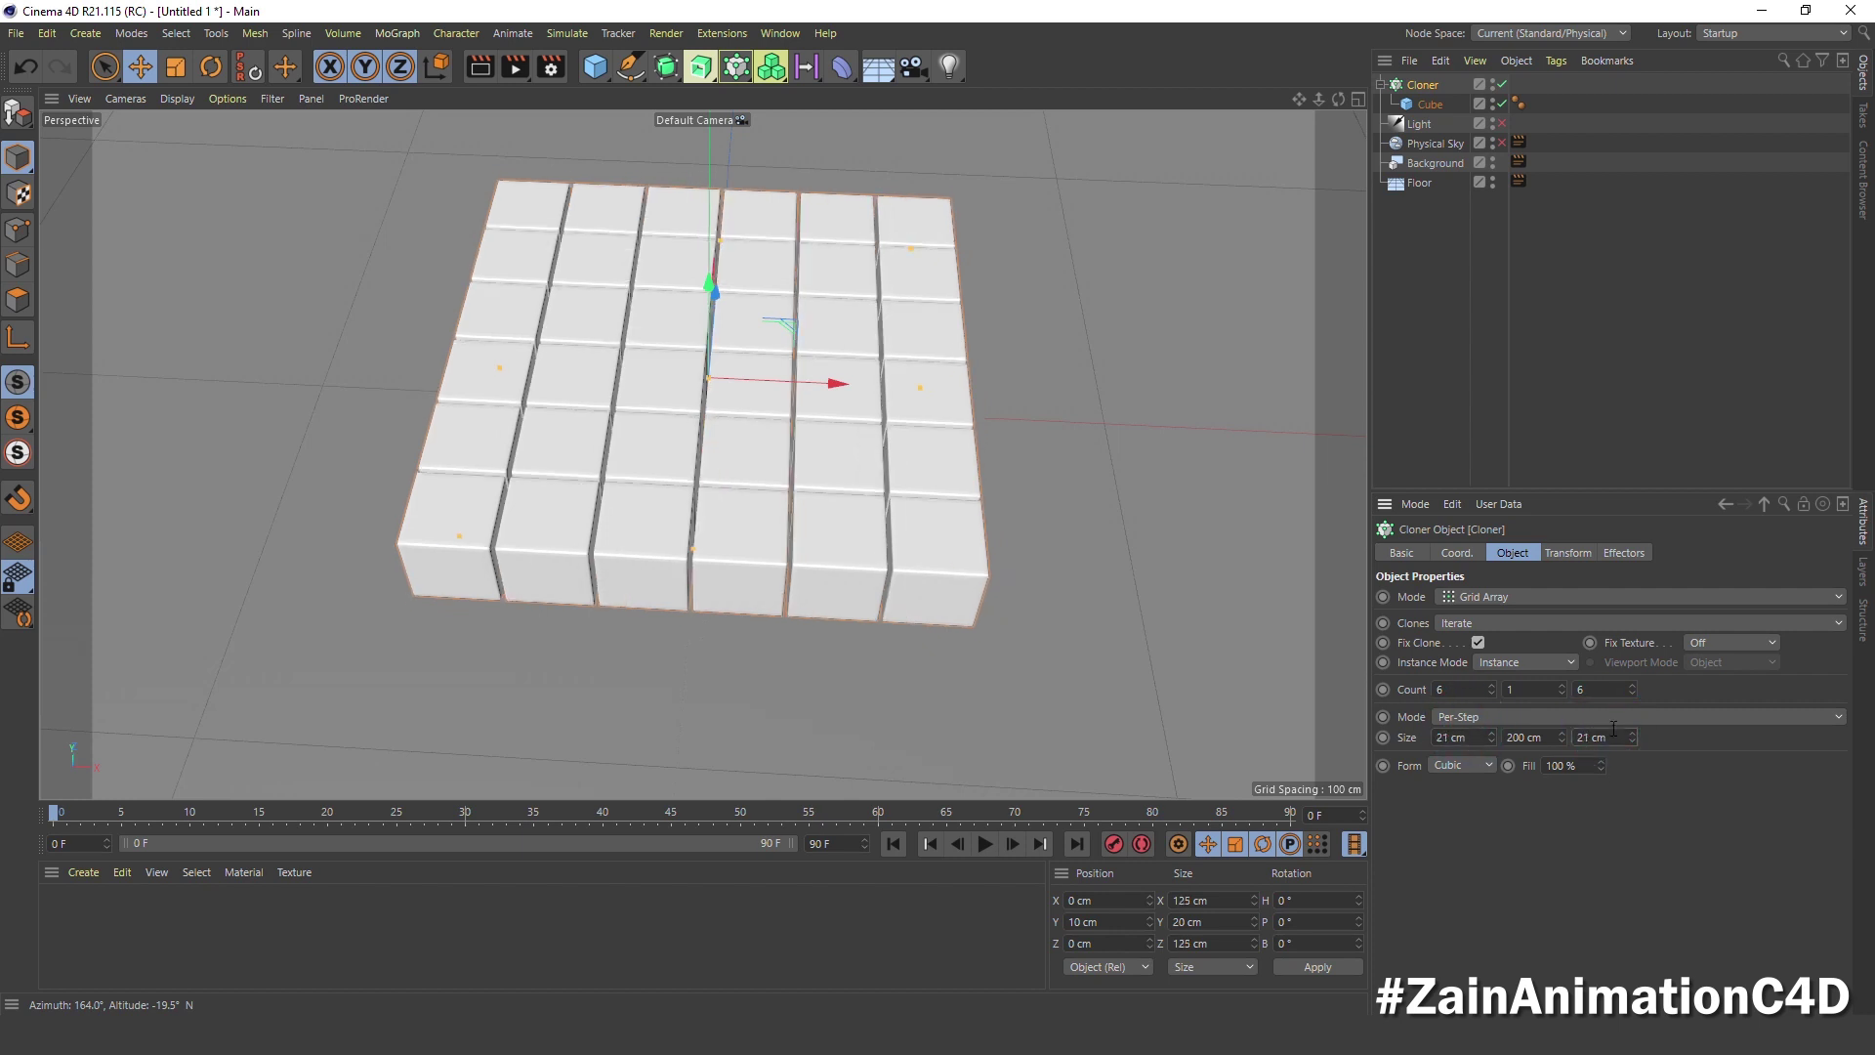
pyautogui.click(1420, 275)
pyautogui.moveTo(739, 457)
pyautogui.keyDown('alt'); pyautogui.mouseDown()
pyautogui.moveTo(1100, 452)
pyautogui.moveTo(813, 532)
pyautogui.moveTo(699, 486)
pyautogui.moveTo(653, 435)
pyautogui.moveTo(804, 392)
pyautogui.moveTo(678, 420)
pyautogui.mouseUp(); pyautogui.keyUp('alt')
pyautogui.scroll(3, 700, 486)
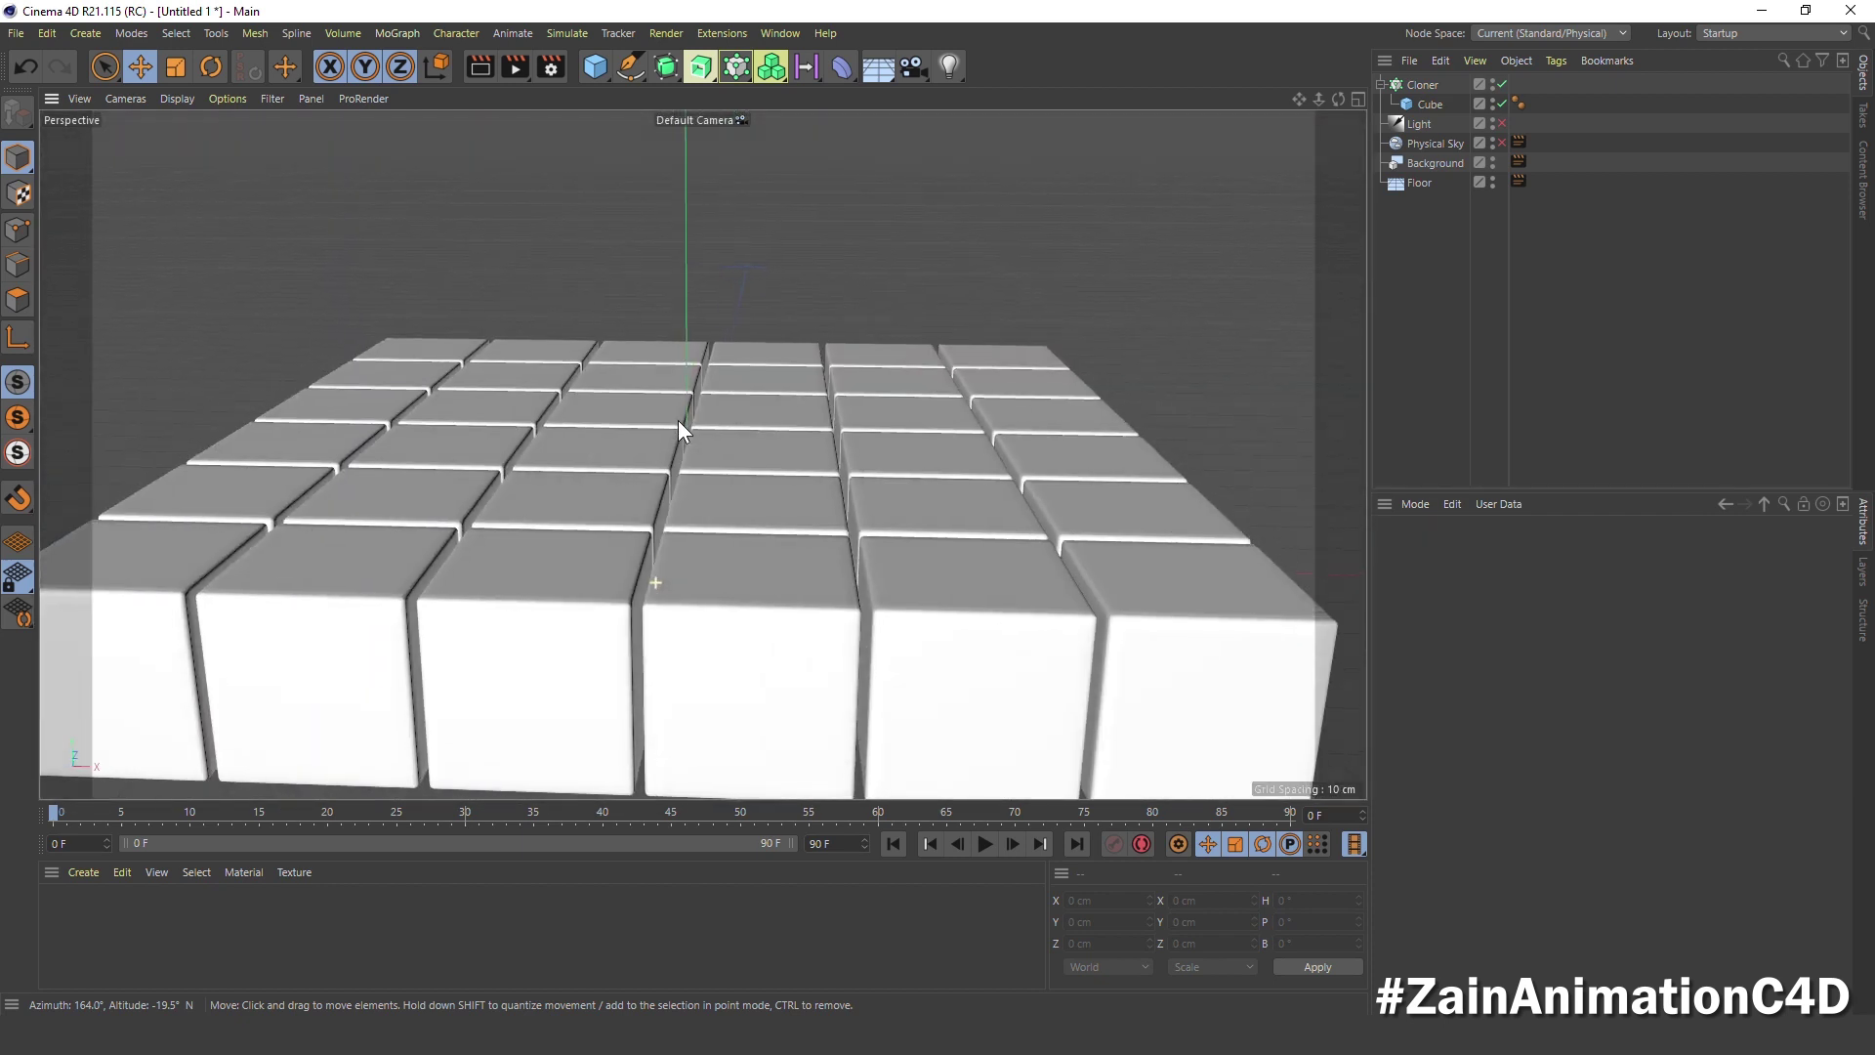
pyautogui.click(1412, 88)
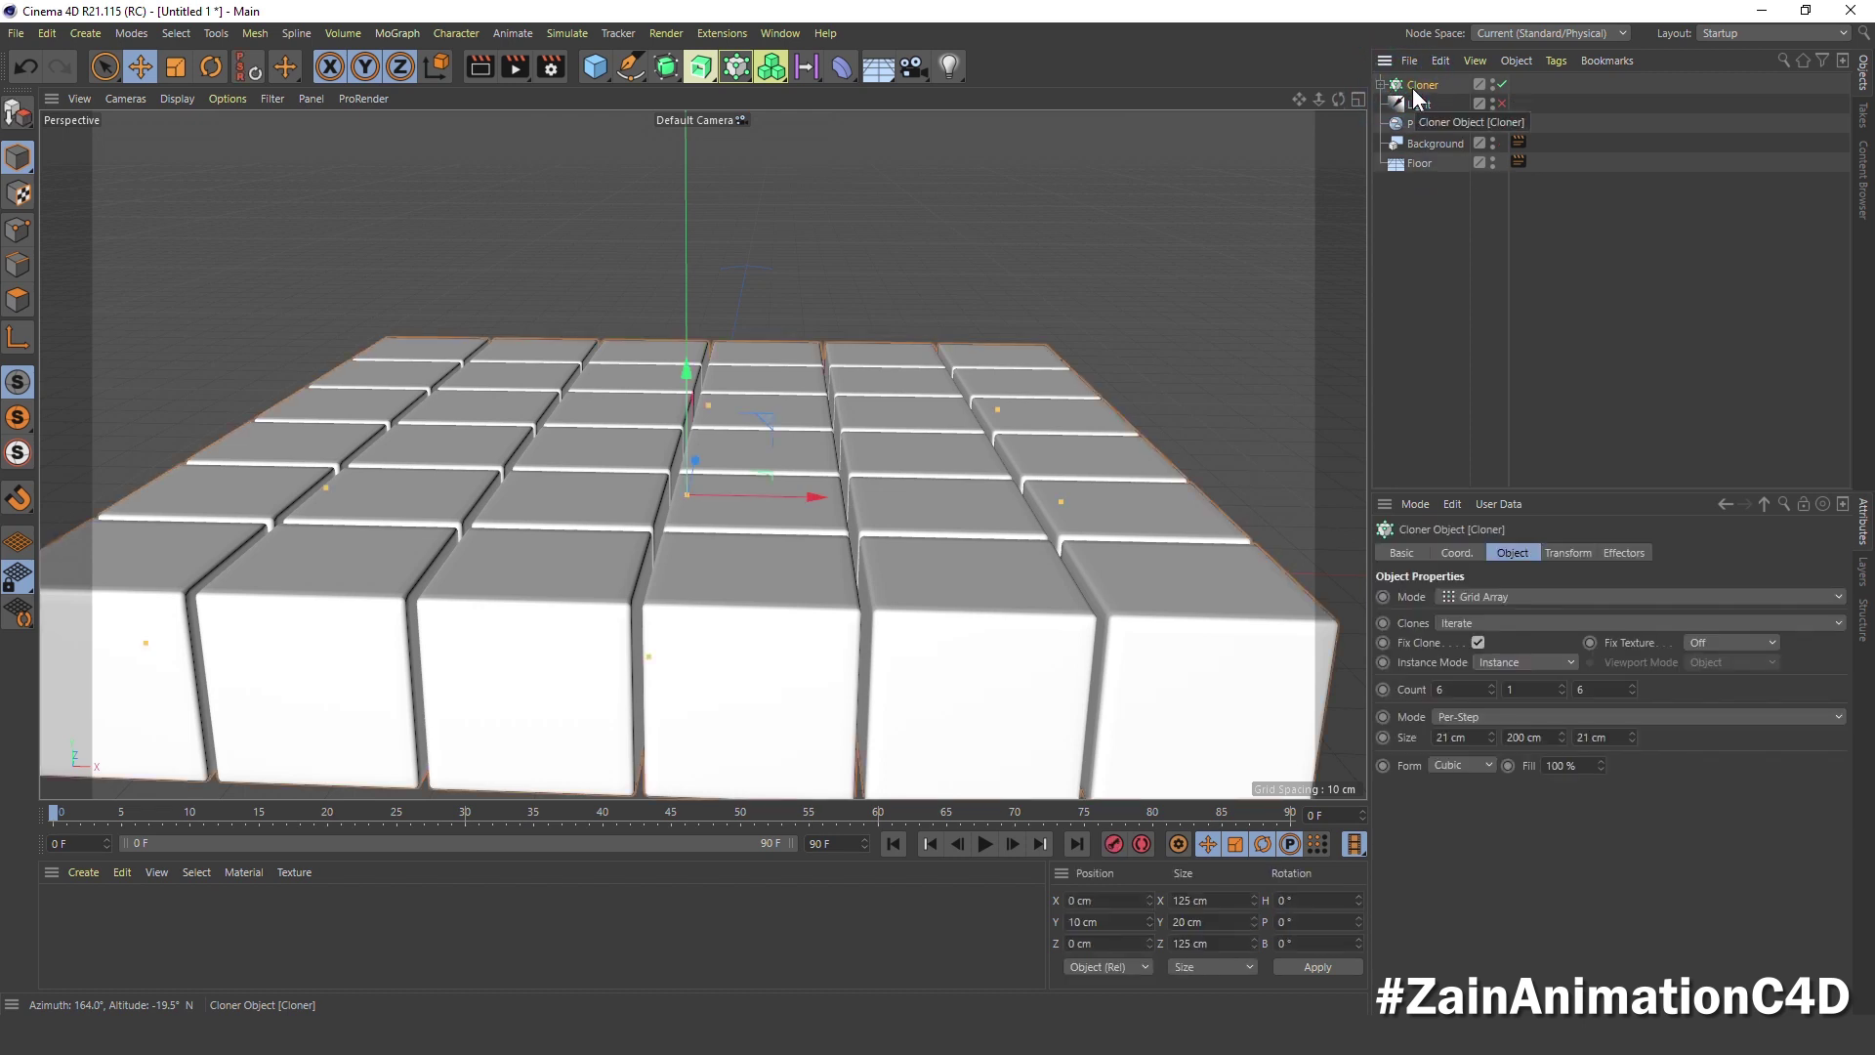
# Select the Cloner's children, use Connect Objects + Delete, and rename the result 'Bend Cube'
pyautogui.rightClick(1412, 88)
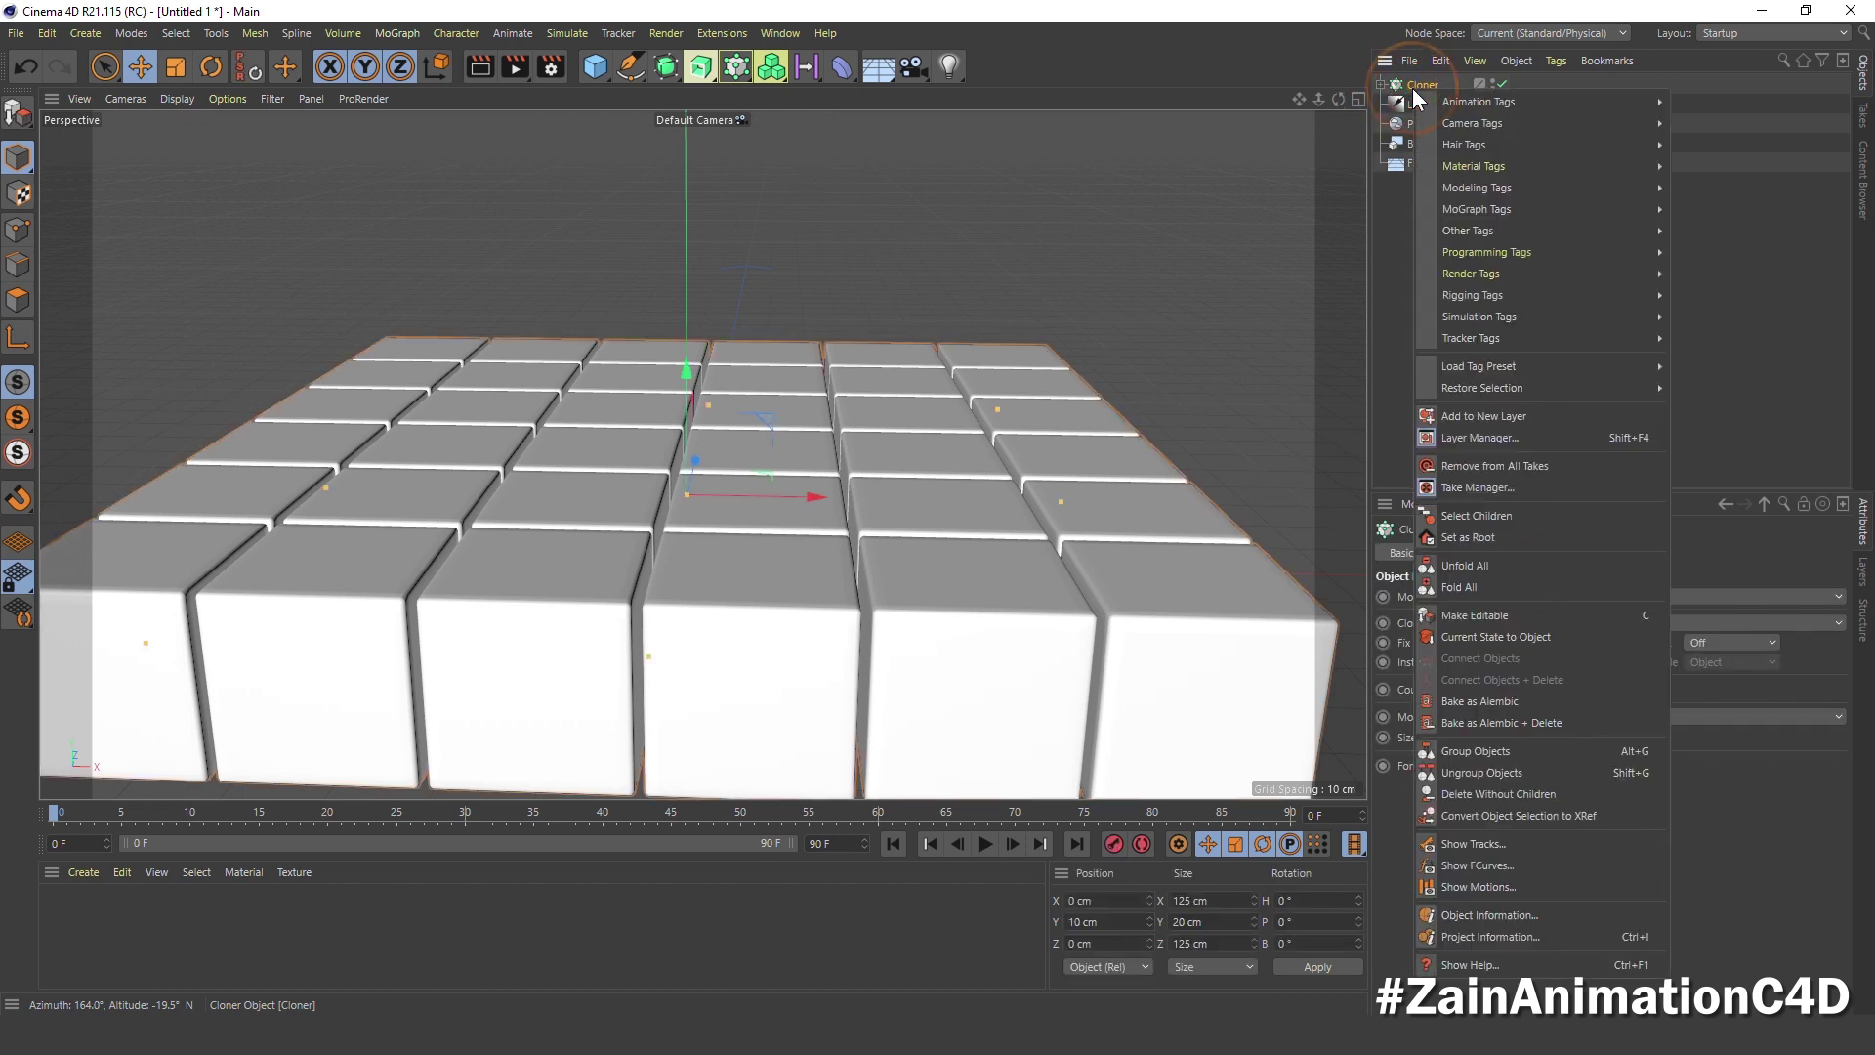
pyautogui.click(1529, 516)
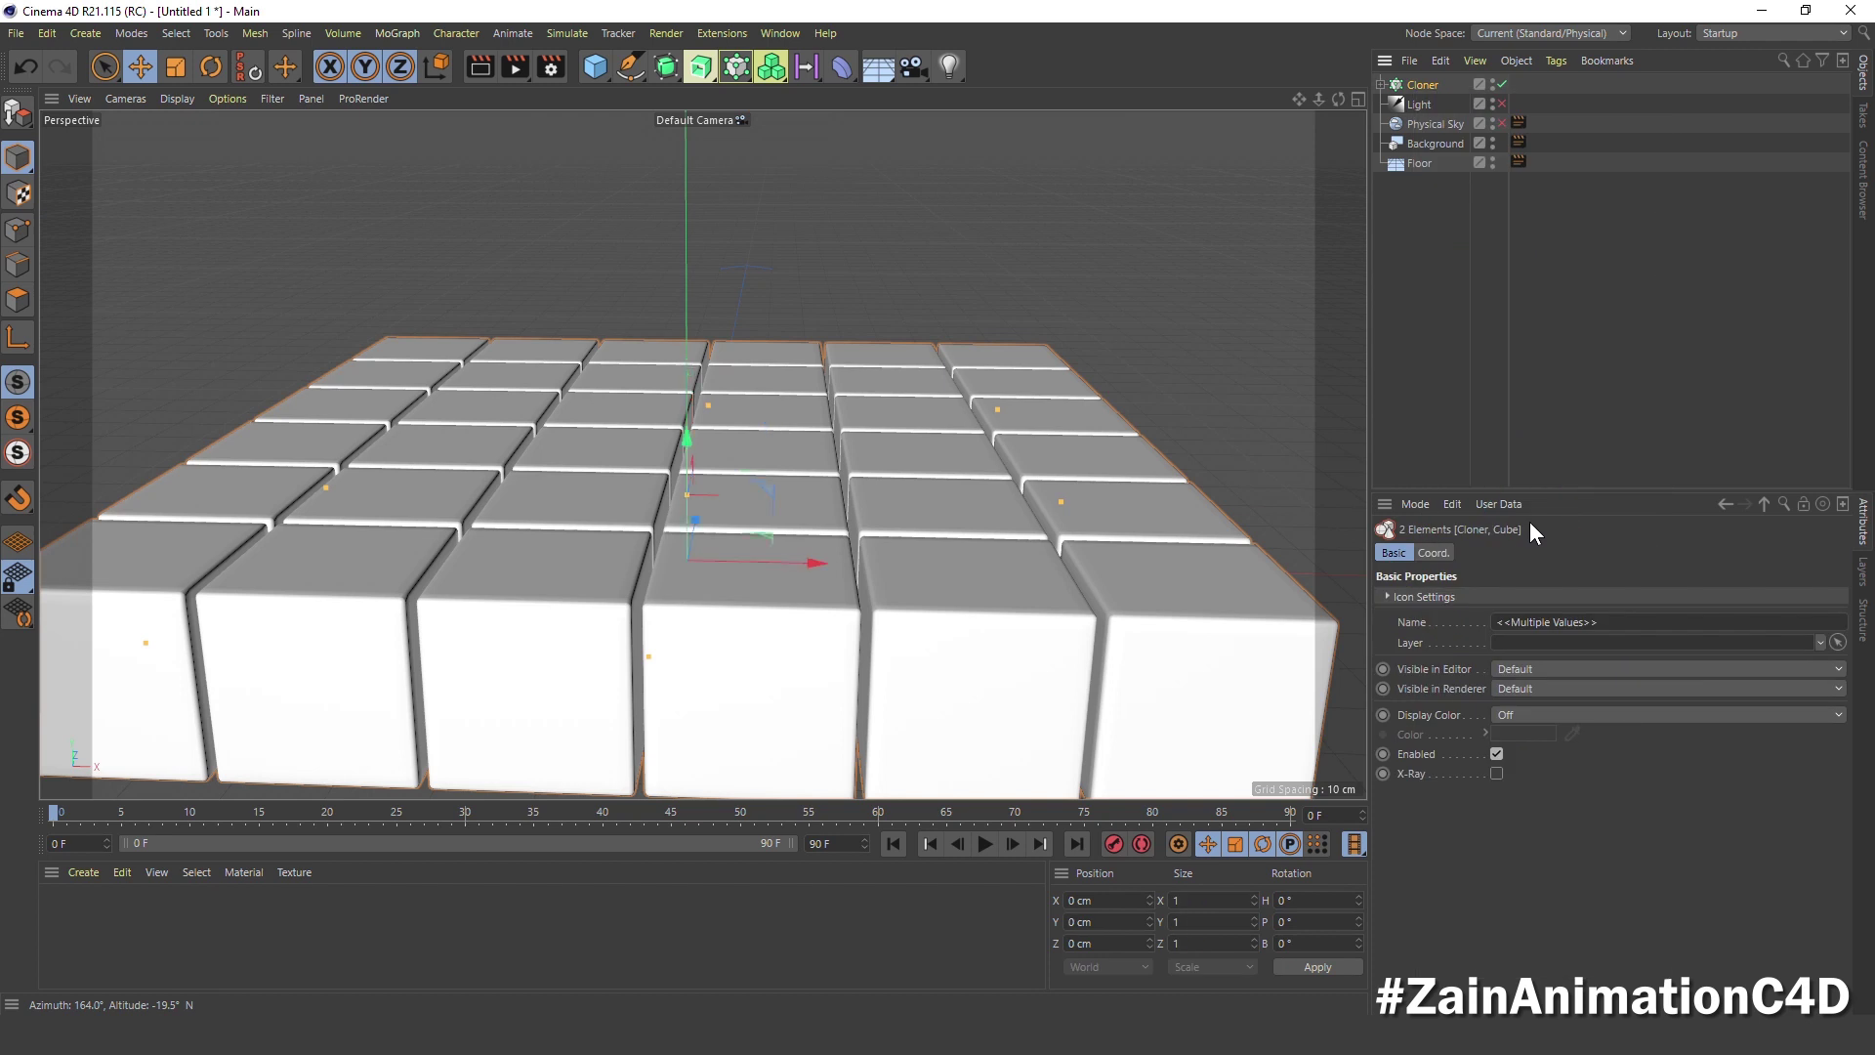
pyautogui.rightClick(1432, 88)
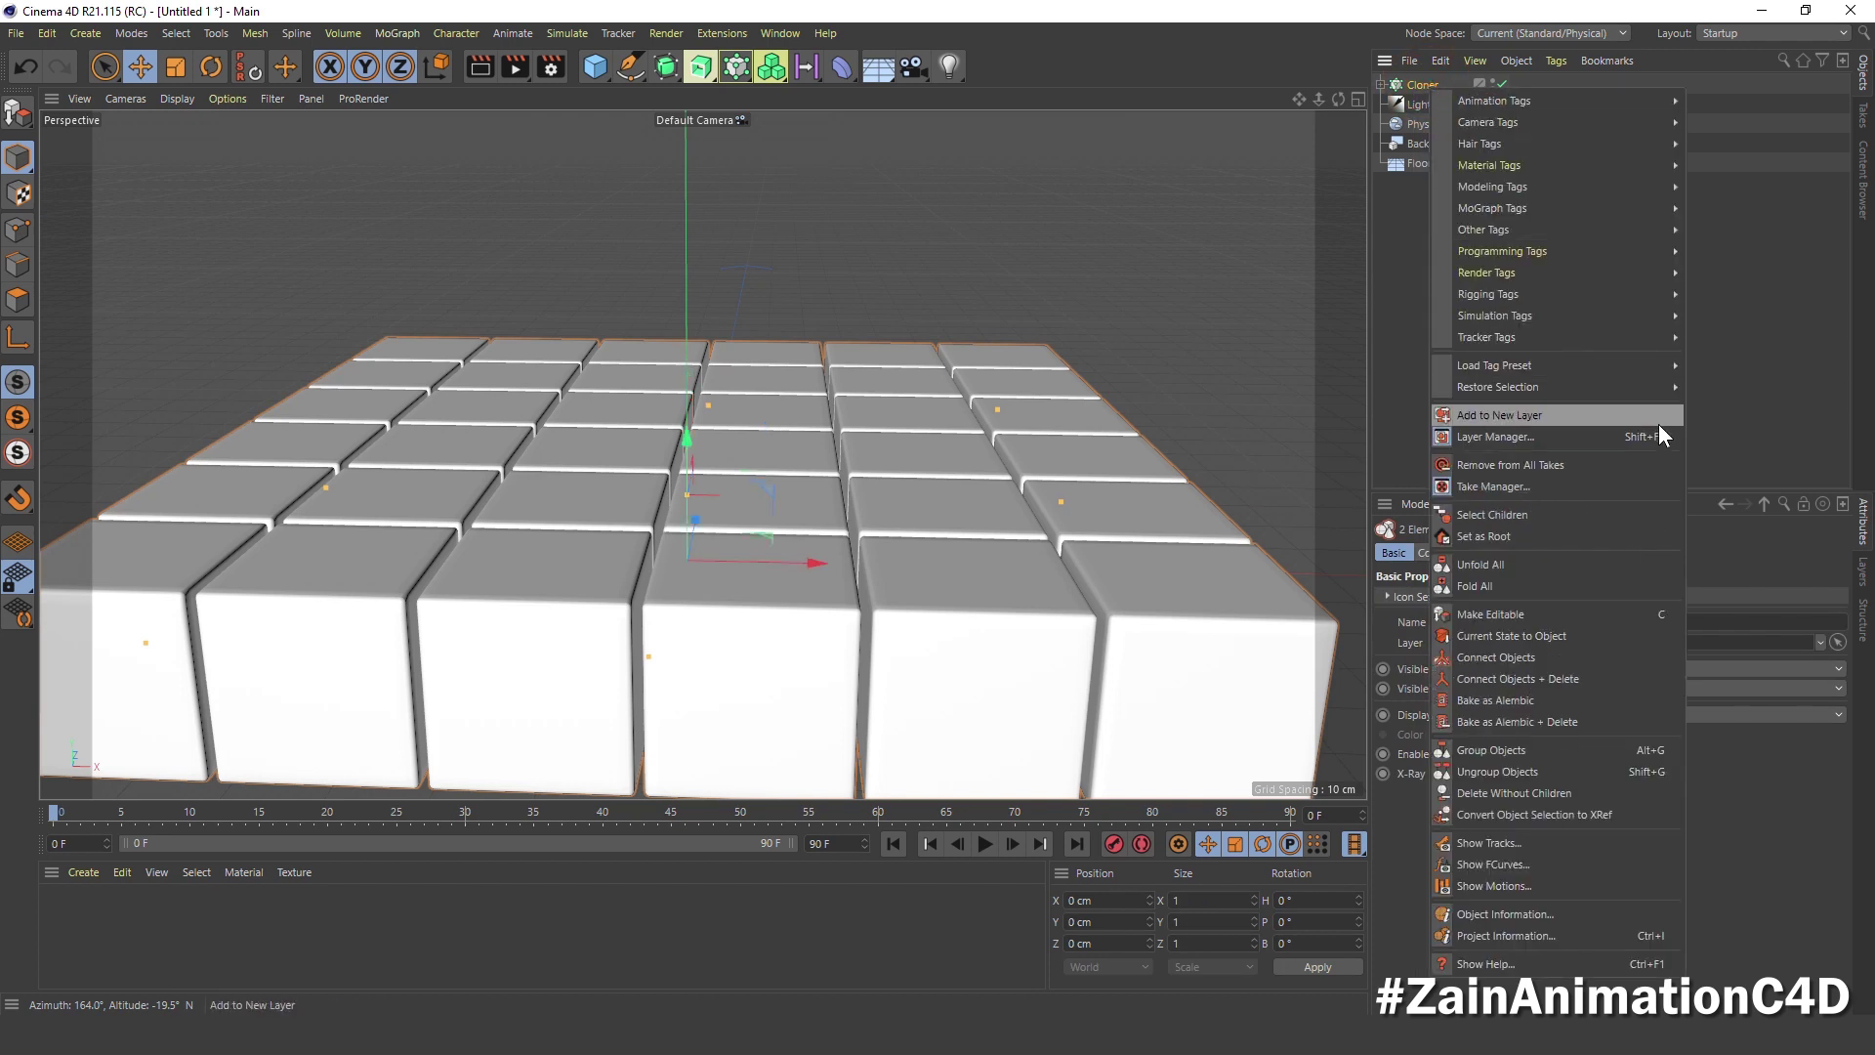
pyautogui.click(1558, 682)
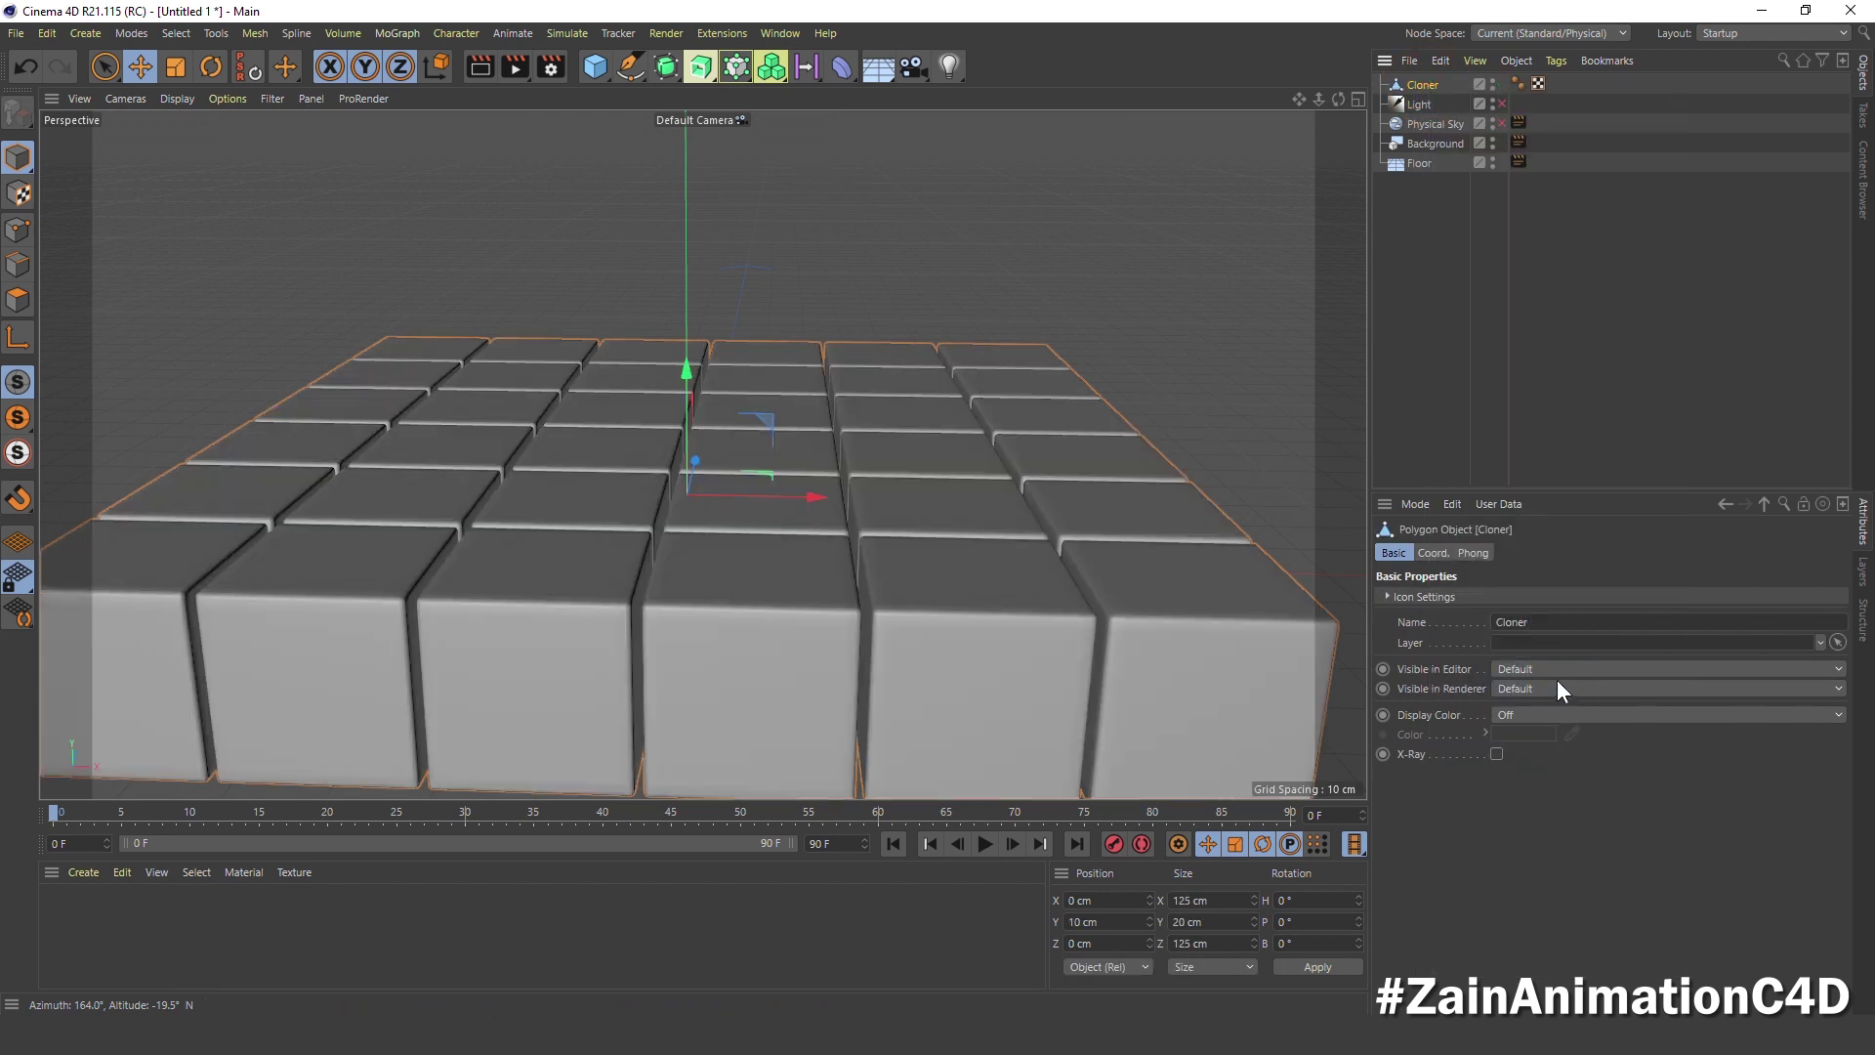
pyautogui.doubleClick(1426, 86)
pyautogui.write('E')
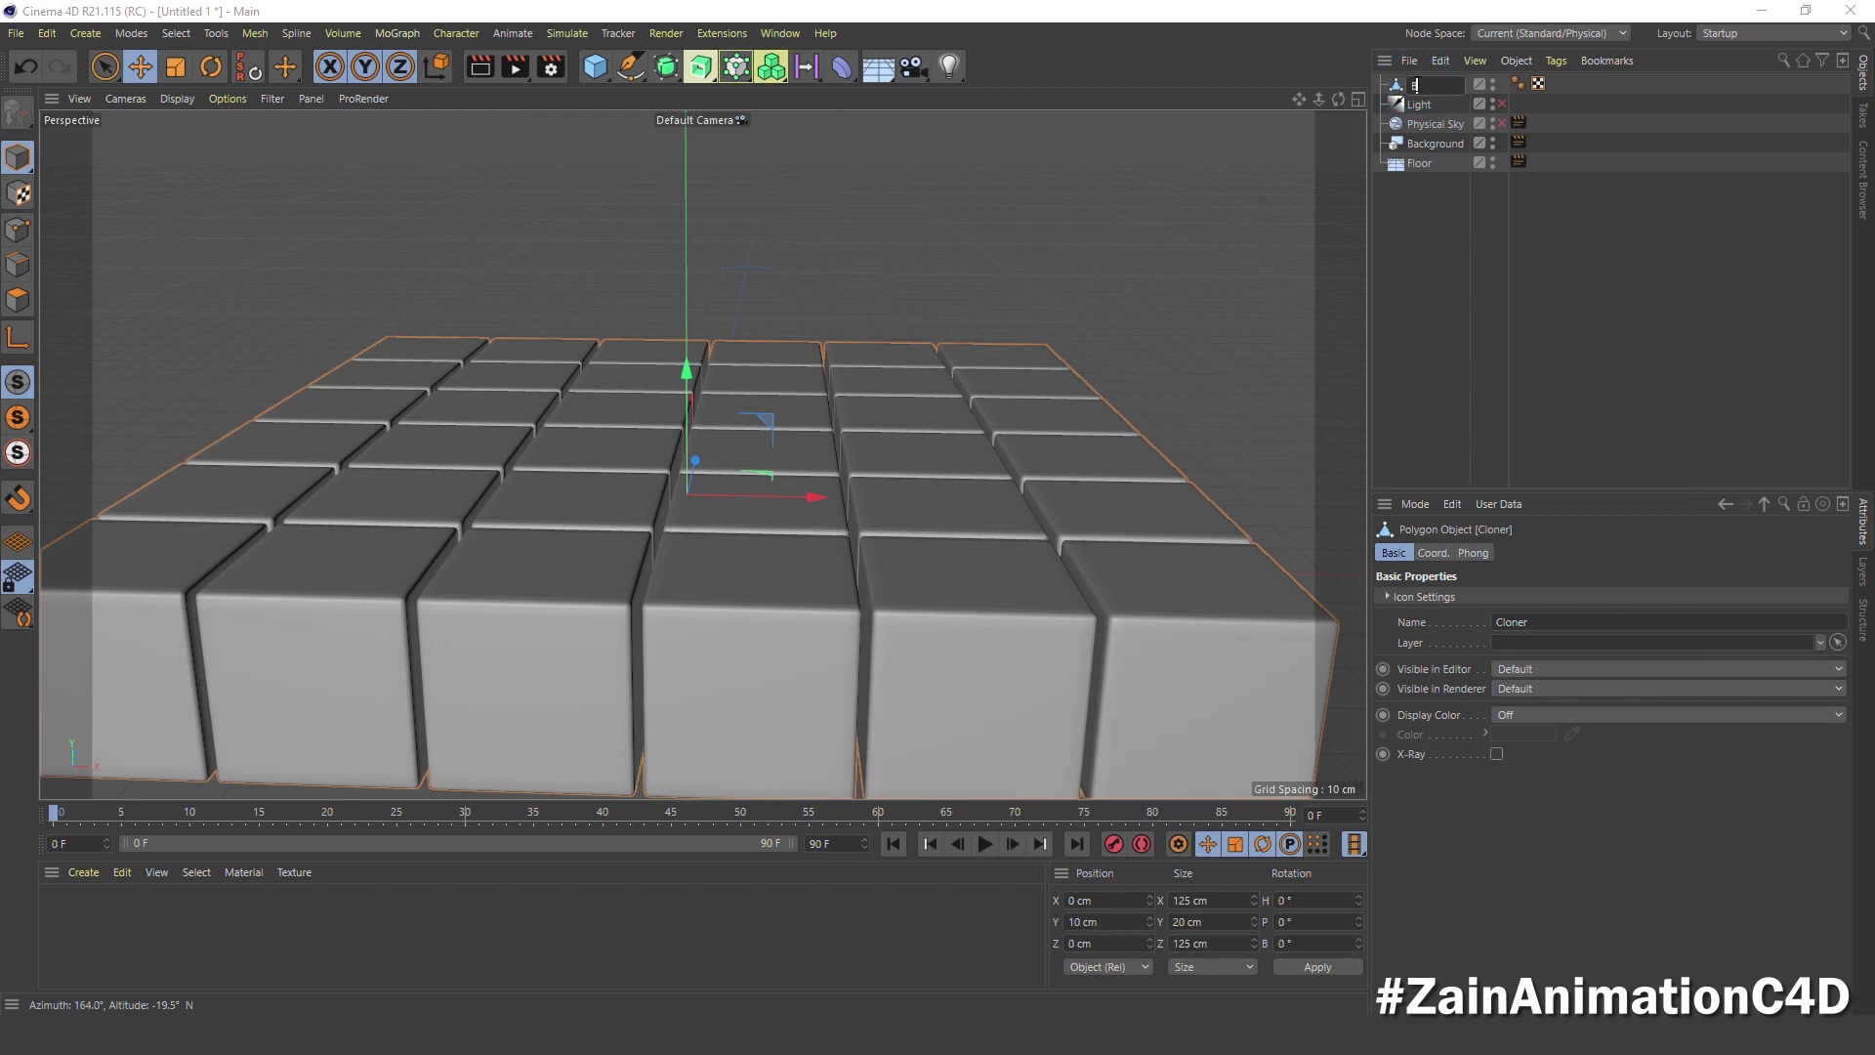
pyautogui.write('end Cub')
pyautogui.press('Return')
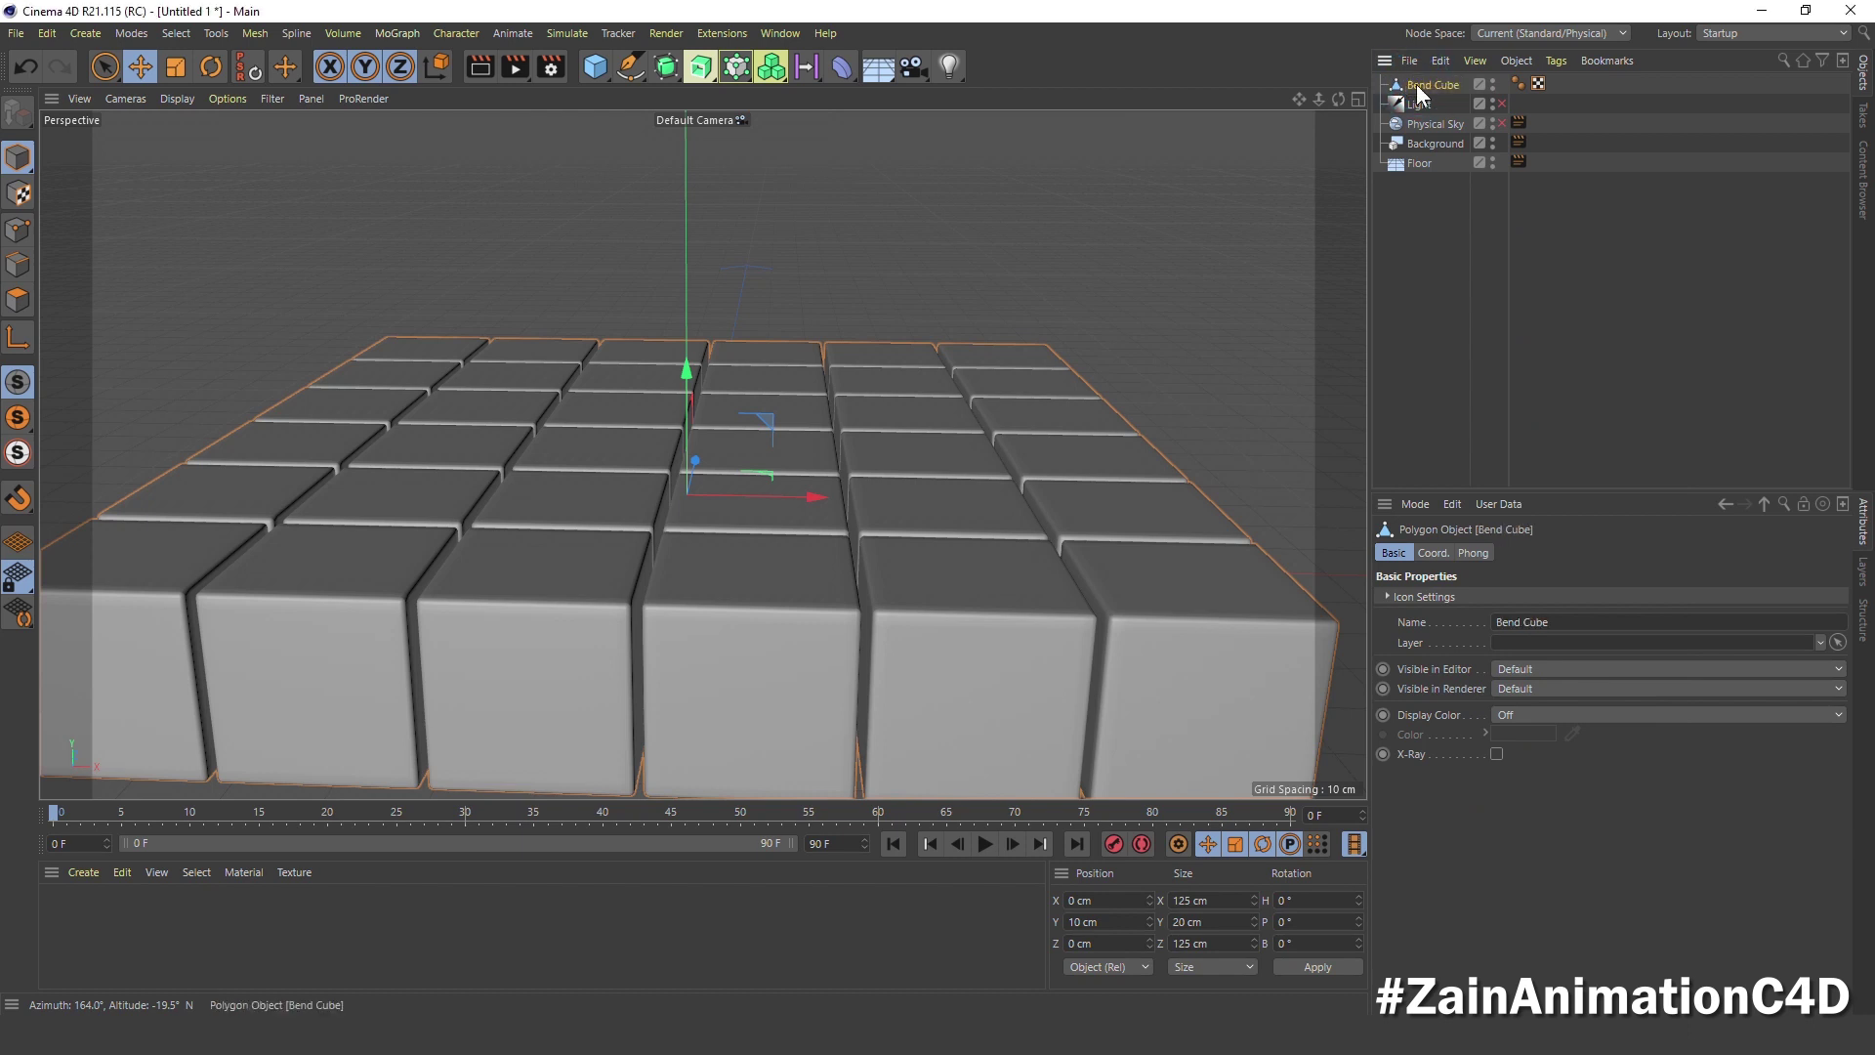
# Add a Bend deformer under Bend Cube, test its Strength, and leave it at 0°
pyautogui.scroll(-5, 967, 289)
pyautogui.moveTo(967, 289)
pyautogui.keyDown('alt'); pyautogui.mouseDown()
pyautogui.moveTo(848, 482)
pyautogui.moveTo(884, 324)
pyautogui.moveTo(756, 525)
pyautogui.moveTo(757, 569)
pyautogui.mouseUp(); pyautogui.keyUp('alt')
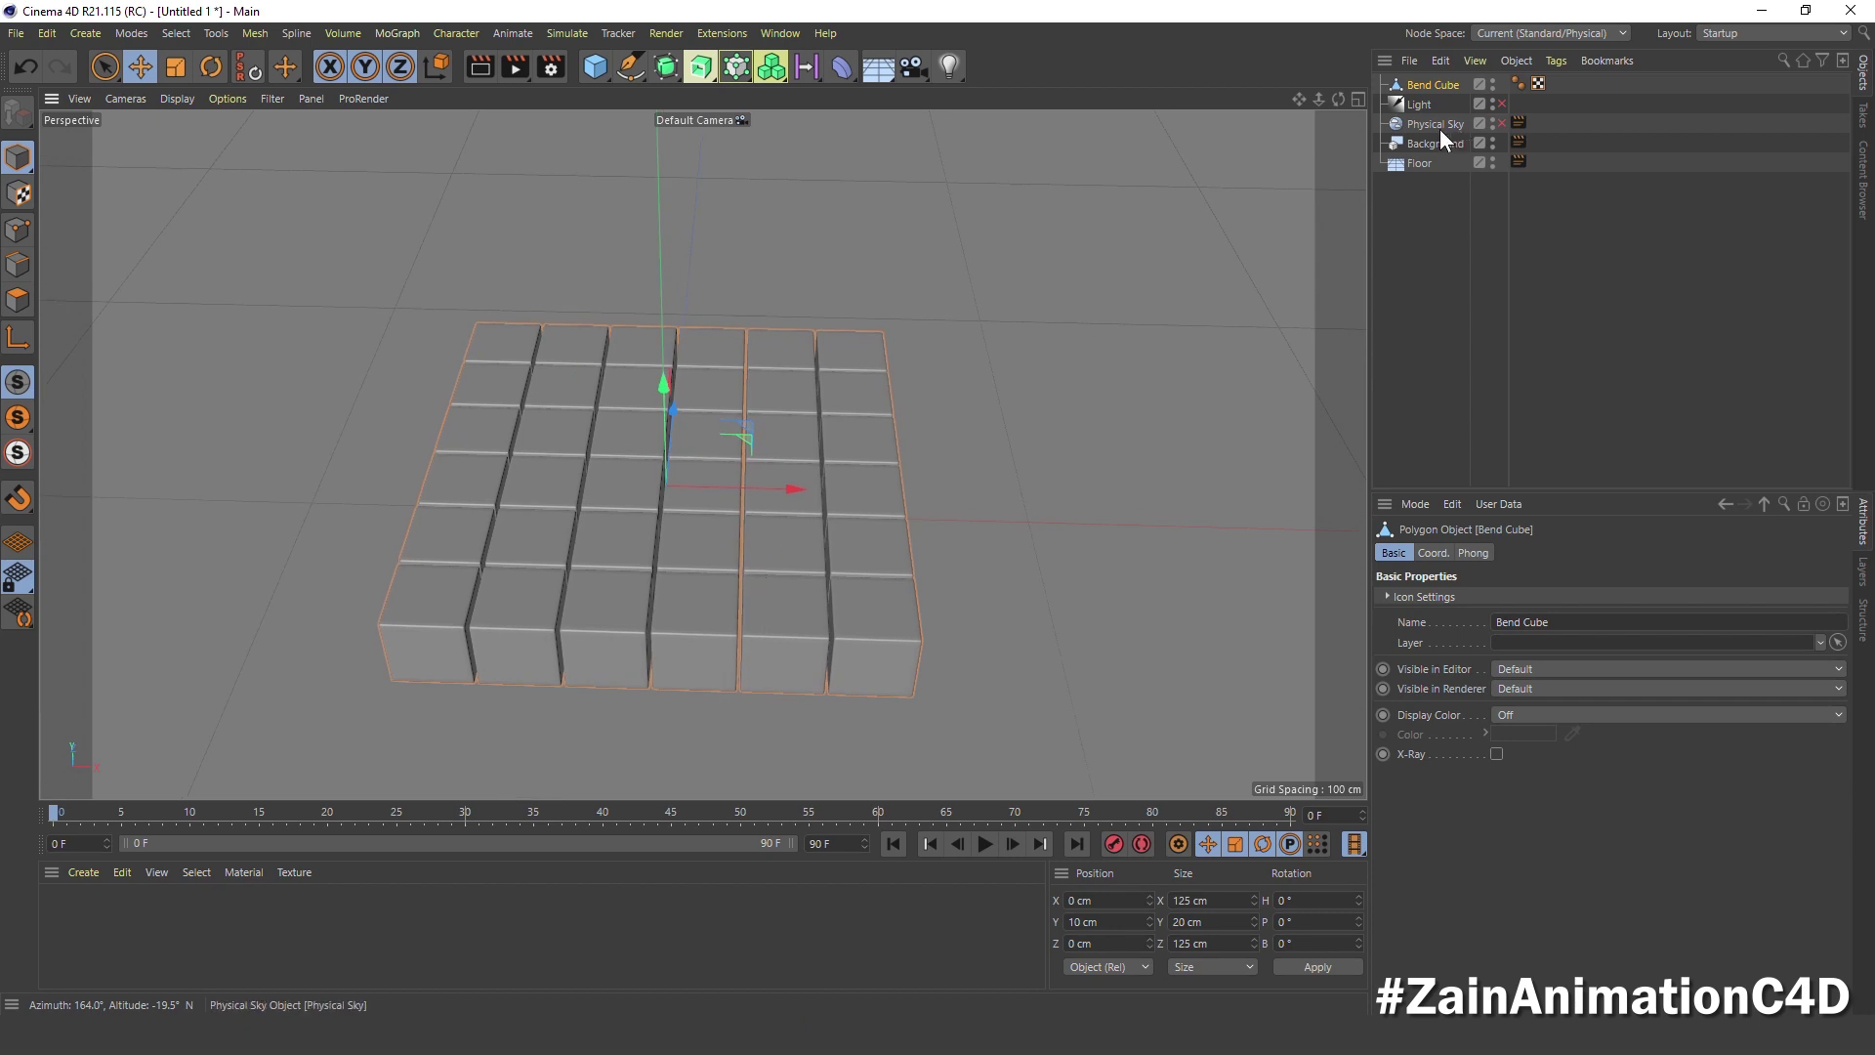
pyautogui.click(824, 64)
pyautogui.keyDown('shift'); pyautogui.click(945, 90); pyautogui.keyUp('shift')
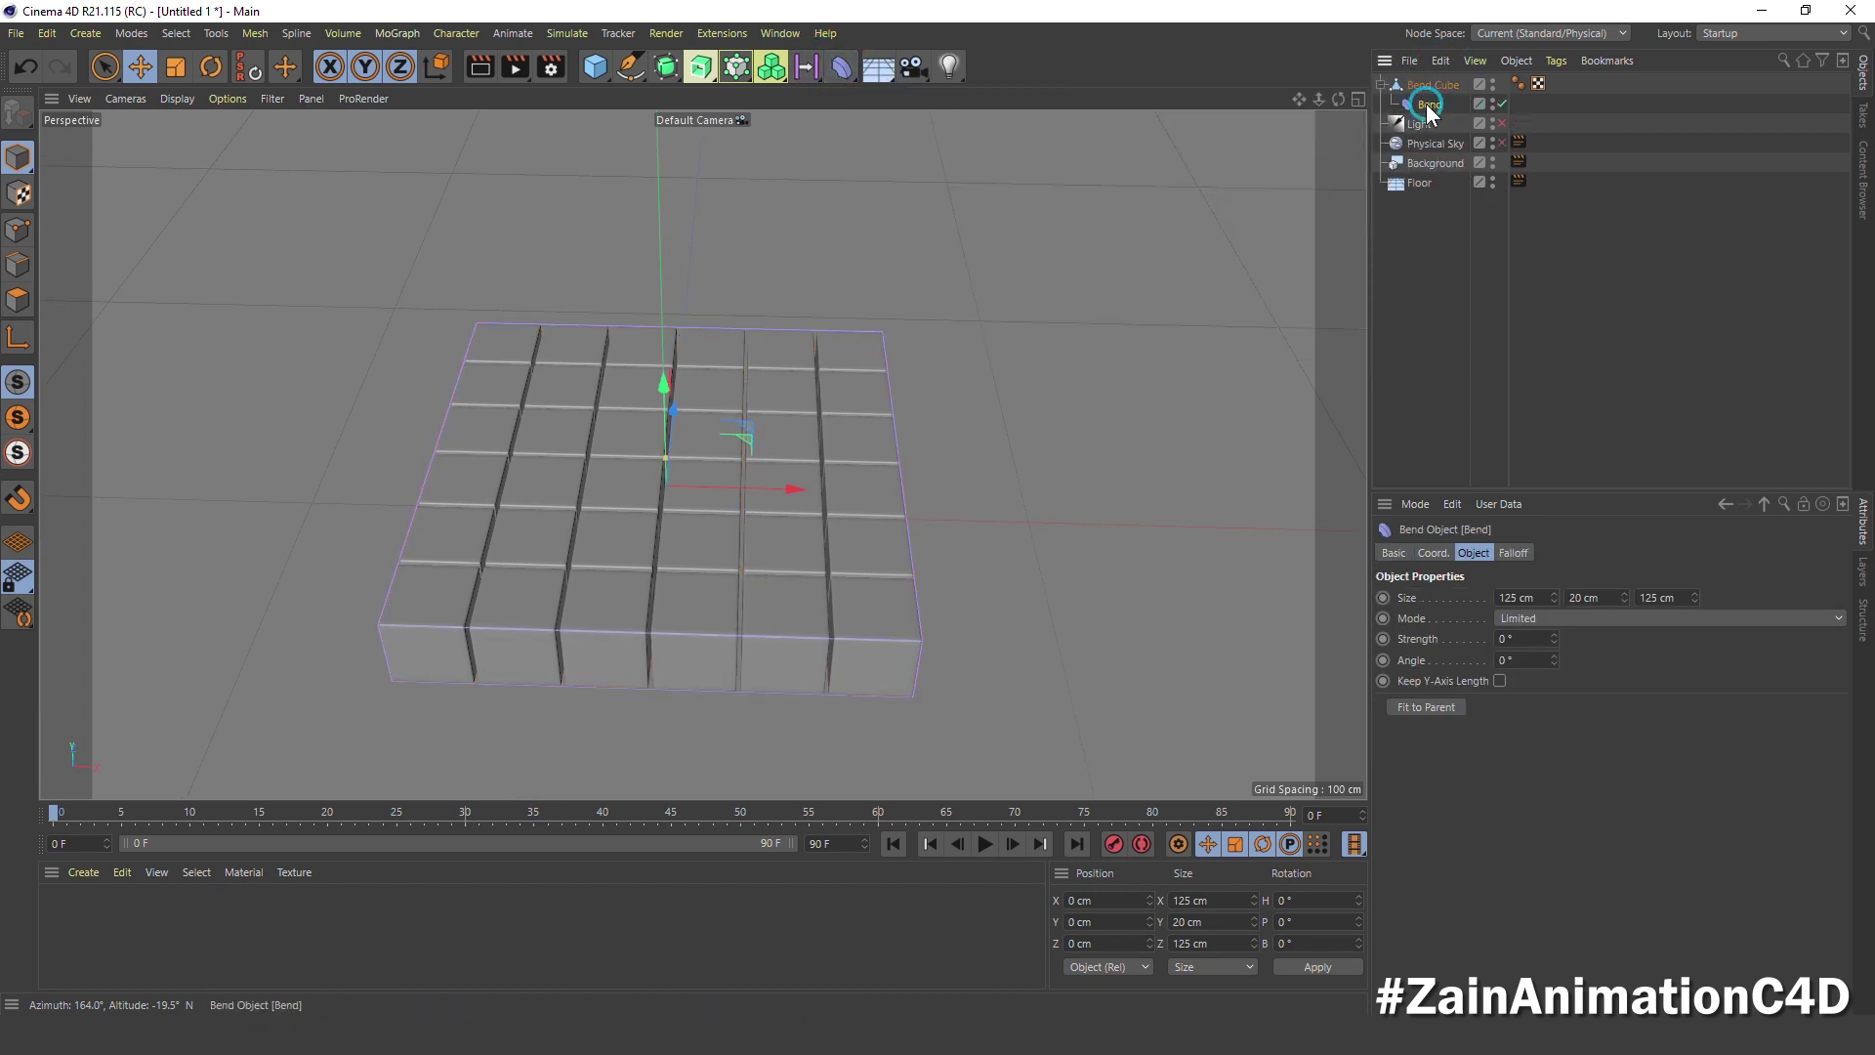
pyautogui.moveTo(1554, 637); pyautogui.dragTo(1641, 635)
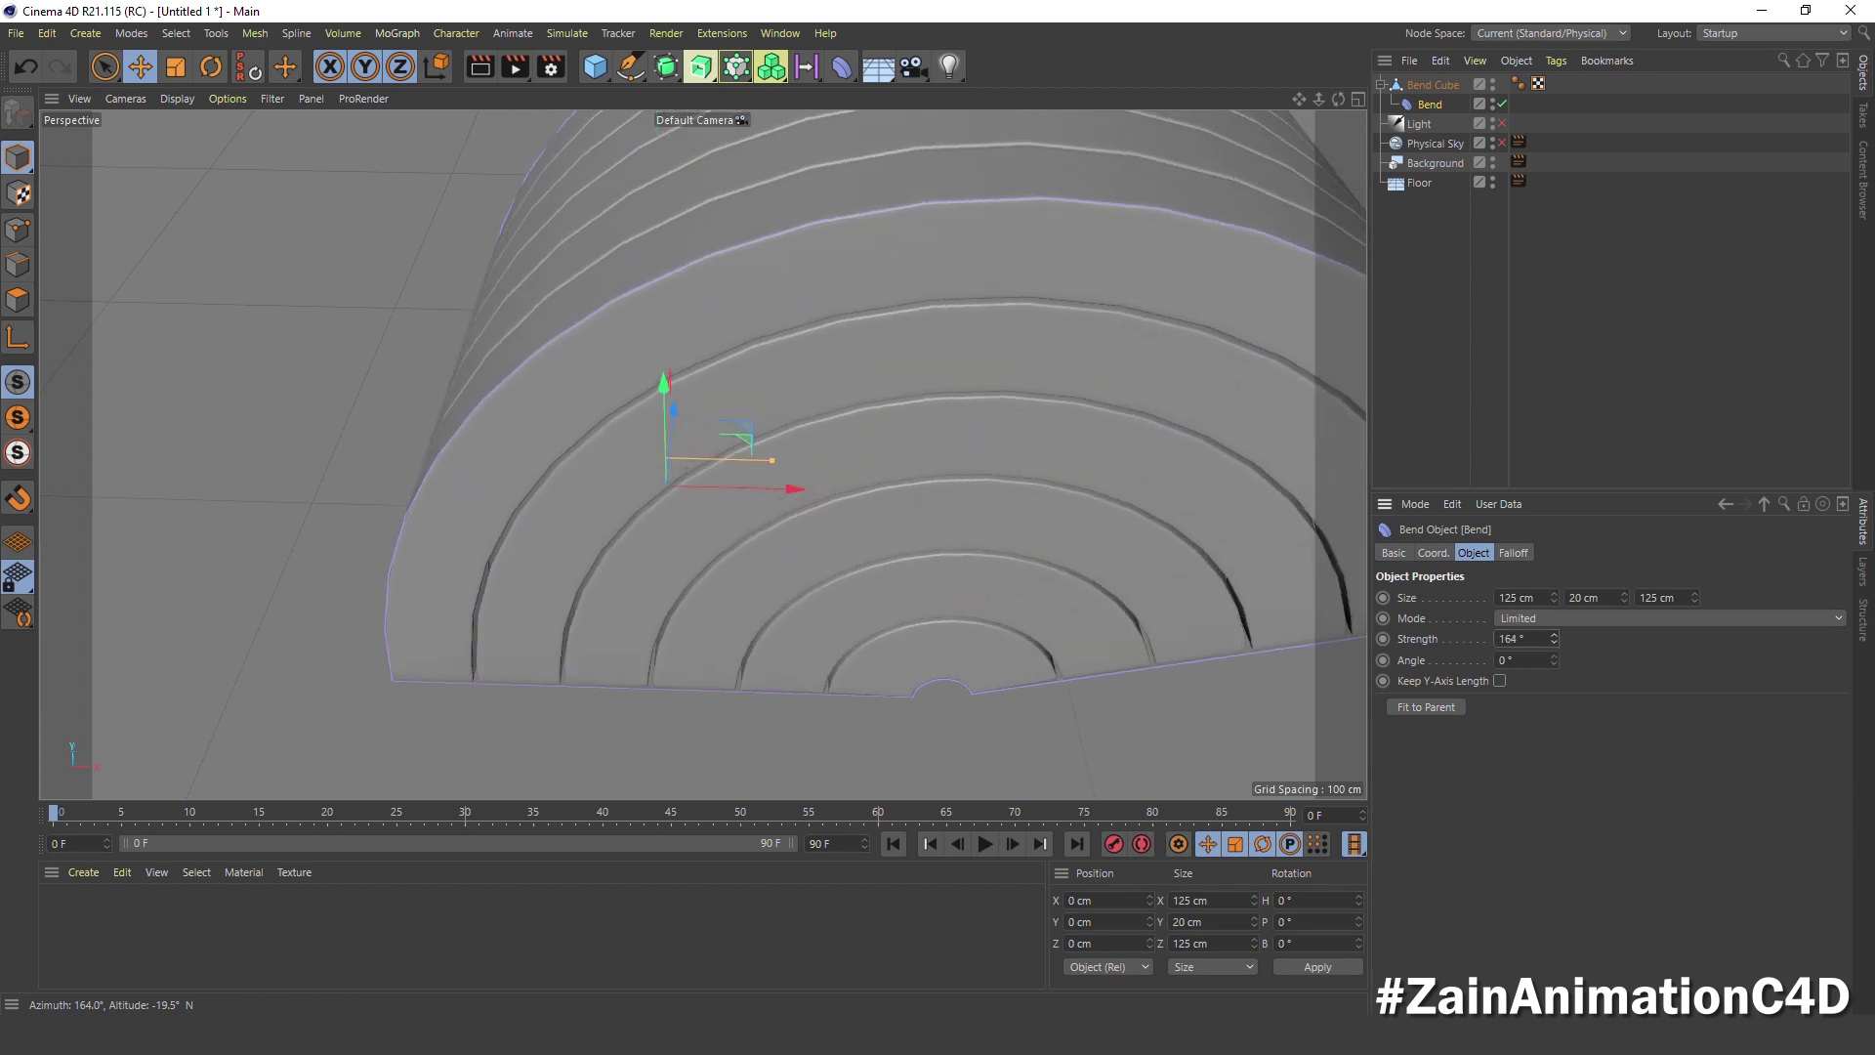
pyautogui.moveTo(1554, 636)
pyautogui.mouseDown()
pyautogui.moveTo(1523, 636)
pyautogui.moveTo(1641, 637)
pyautogui.moveTo(1471, 615)
pyautogui.mouseUp()
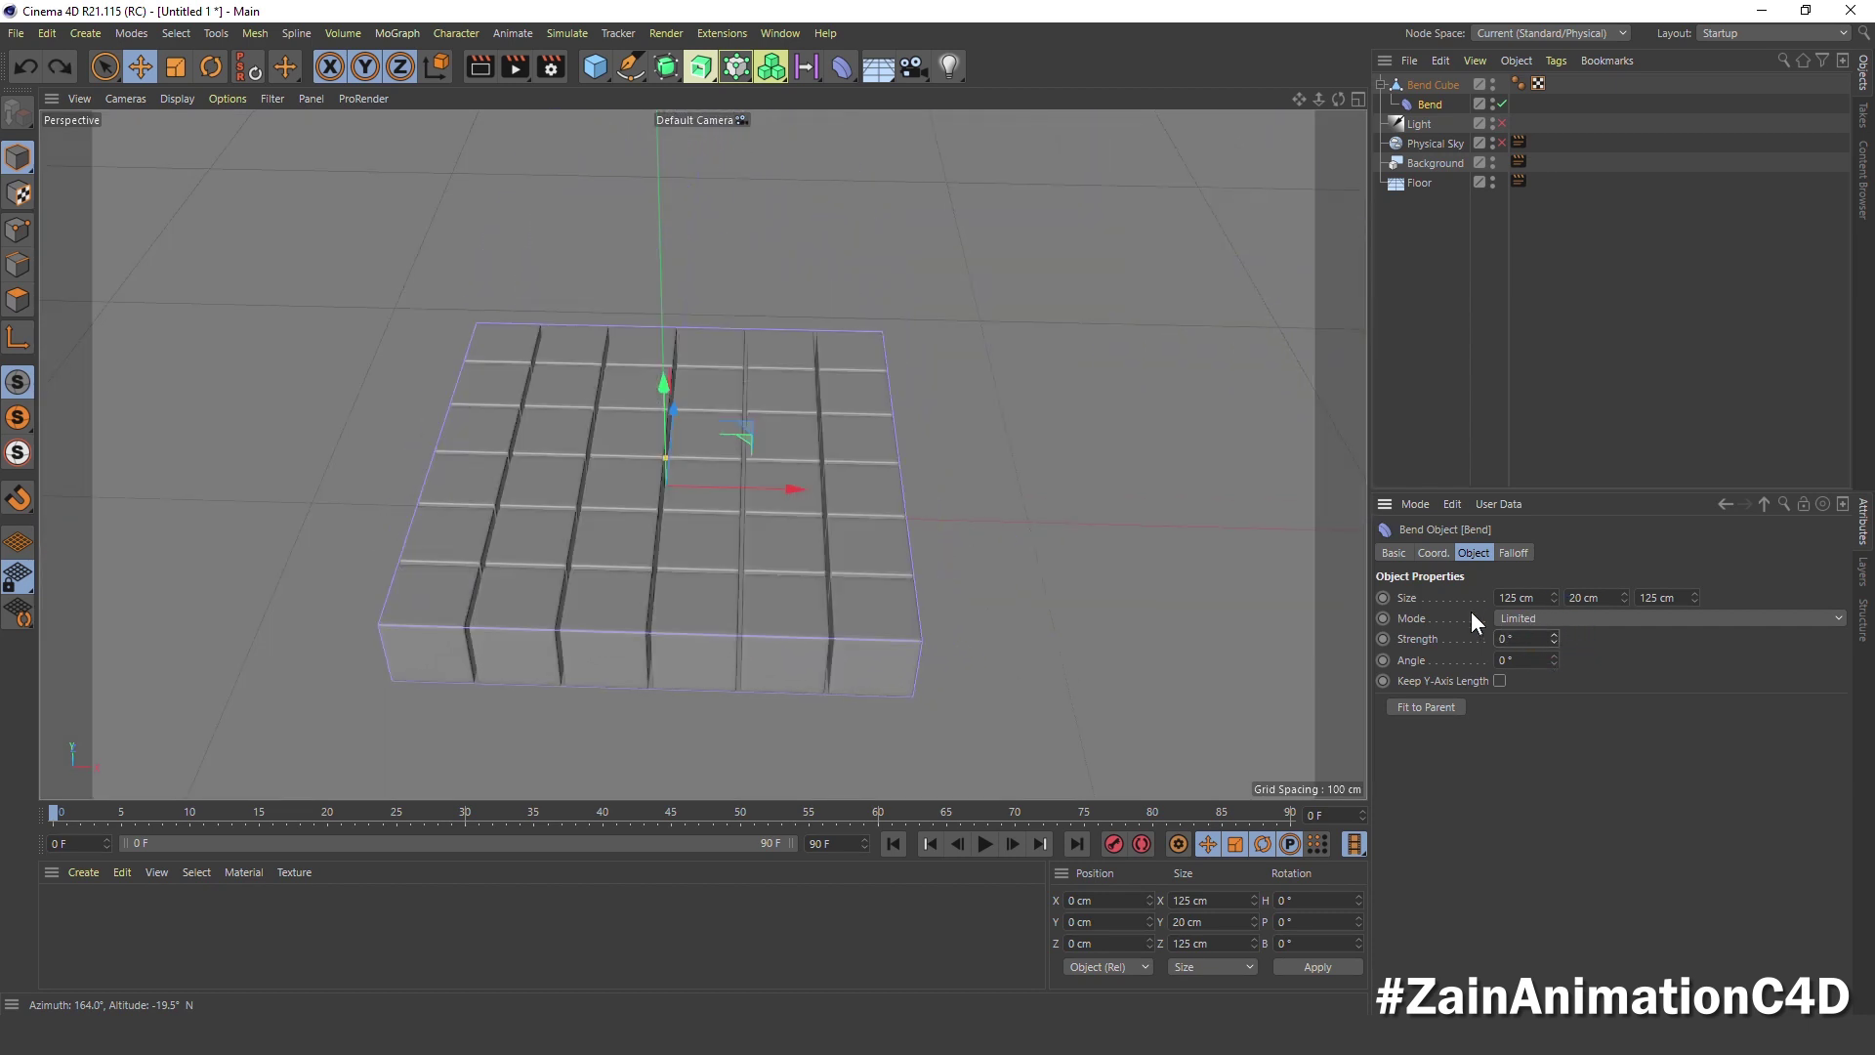
pyautogui.click(1433, 554)
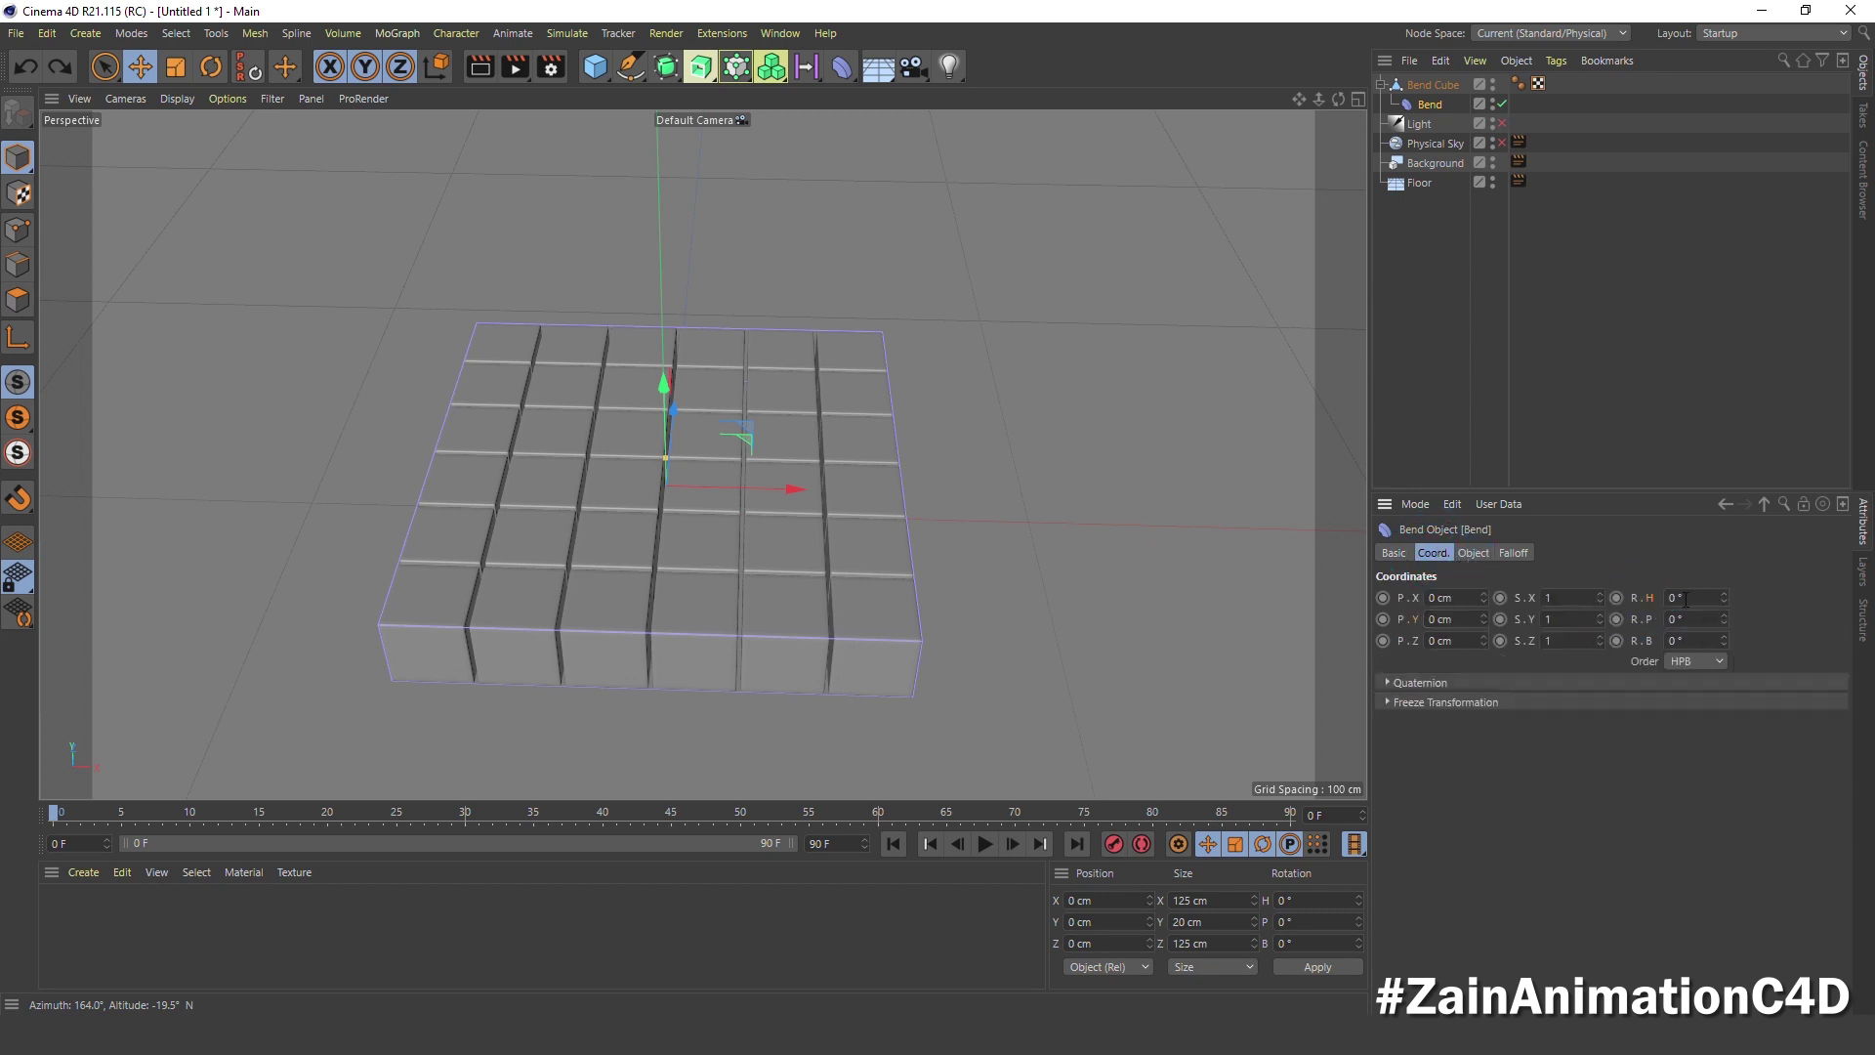
# Rotate the Bend deformer to 180° heading and 90° bank
pyautogui.click(1716, 597)
pyautogui.write('80')
pyautogui.press('Return')
pyautogui.click(1680, 641)
pyautogui.write('90')
pyautogui.press('Return')
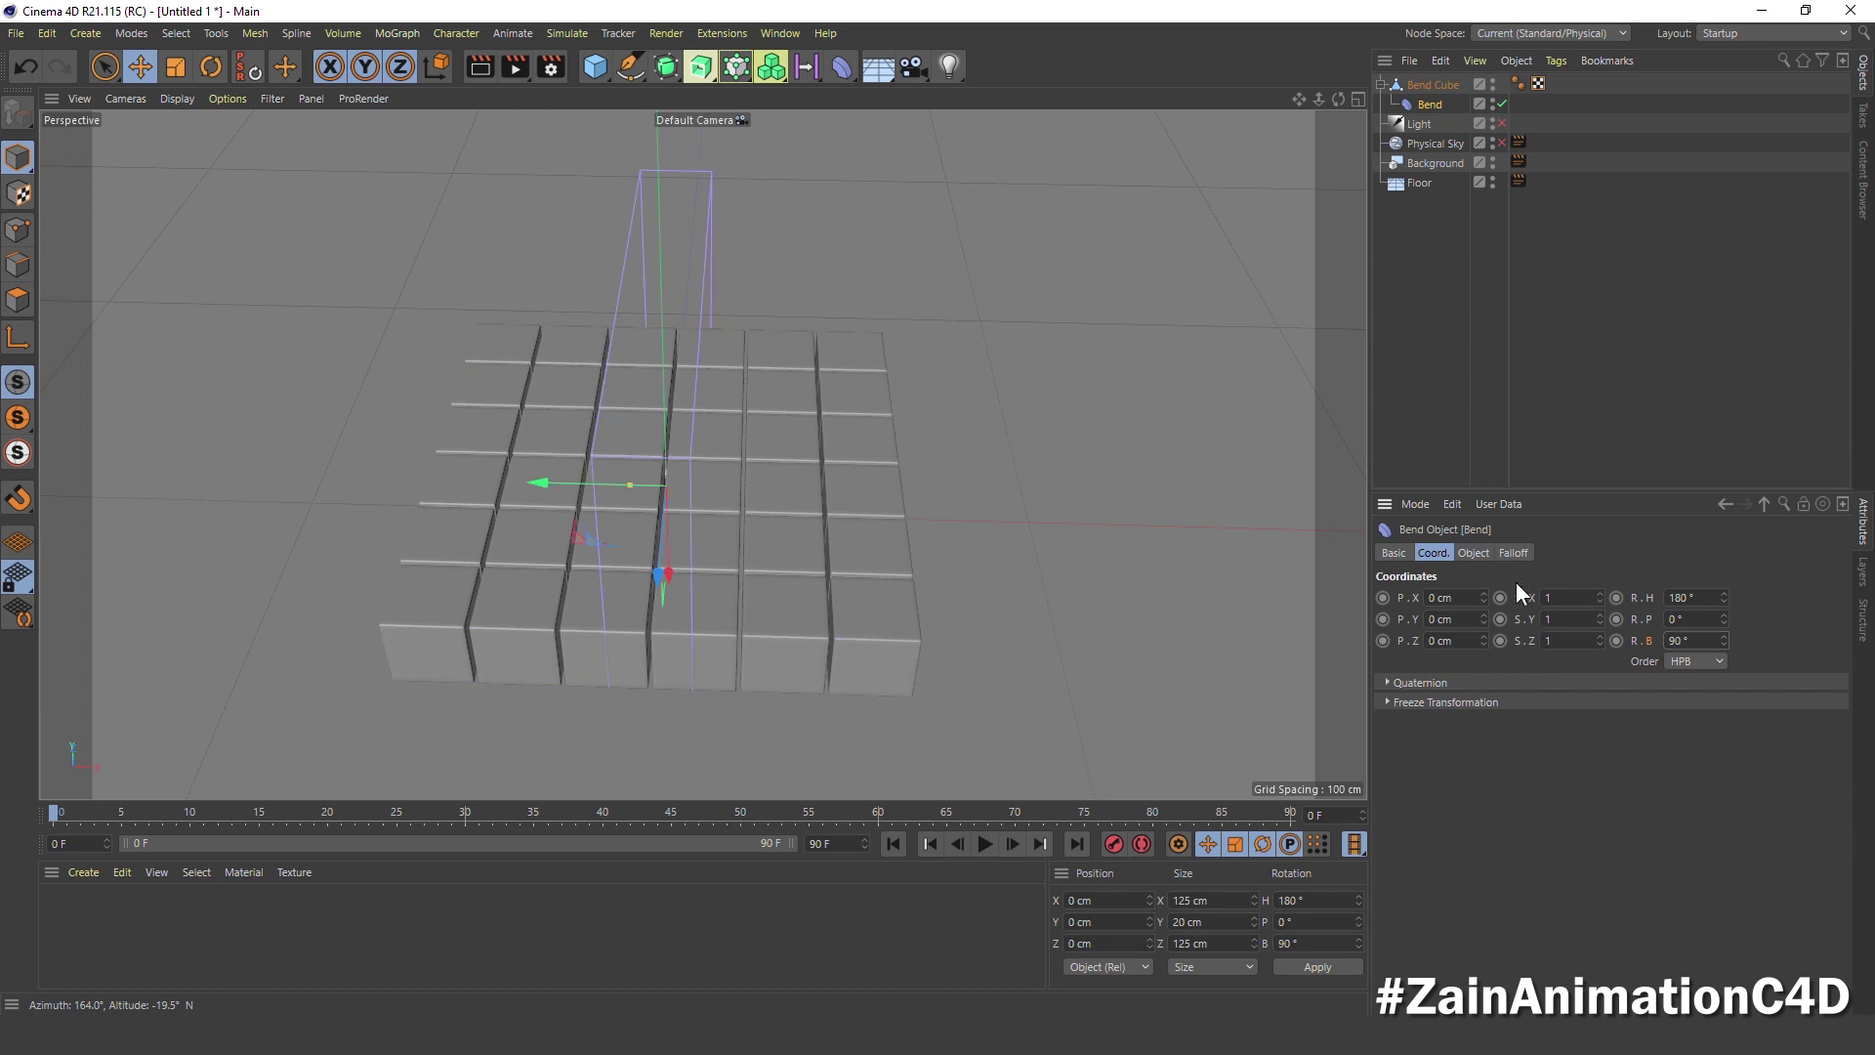
# Resize the Bend deformer to 20 × 125 × 125 cm with its Strength kept at 0°
pyautogui.click(1475, 553)
pyautogui.moveTo(1554, 639); pyautogui.dragTo(1553, 684)
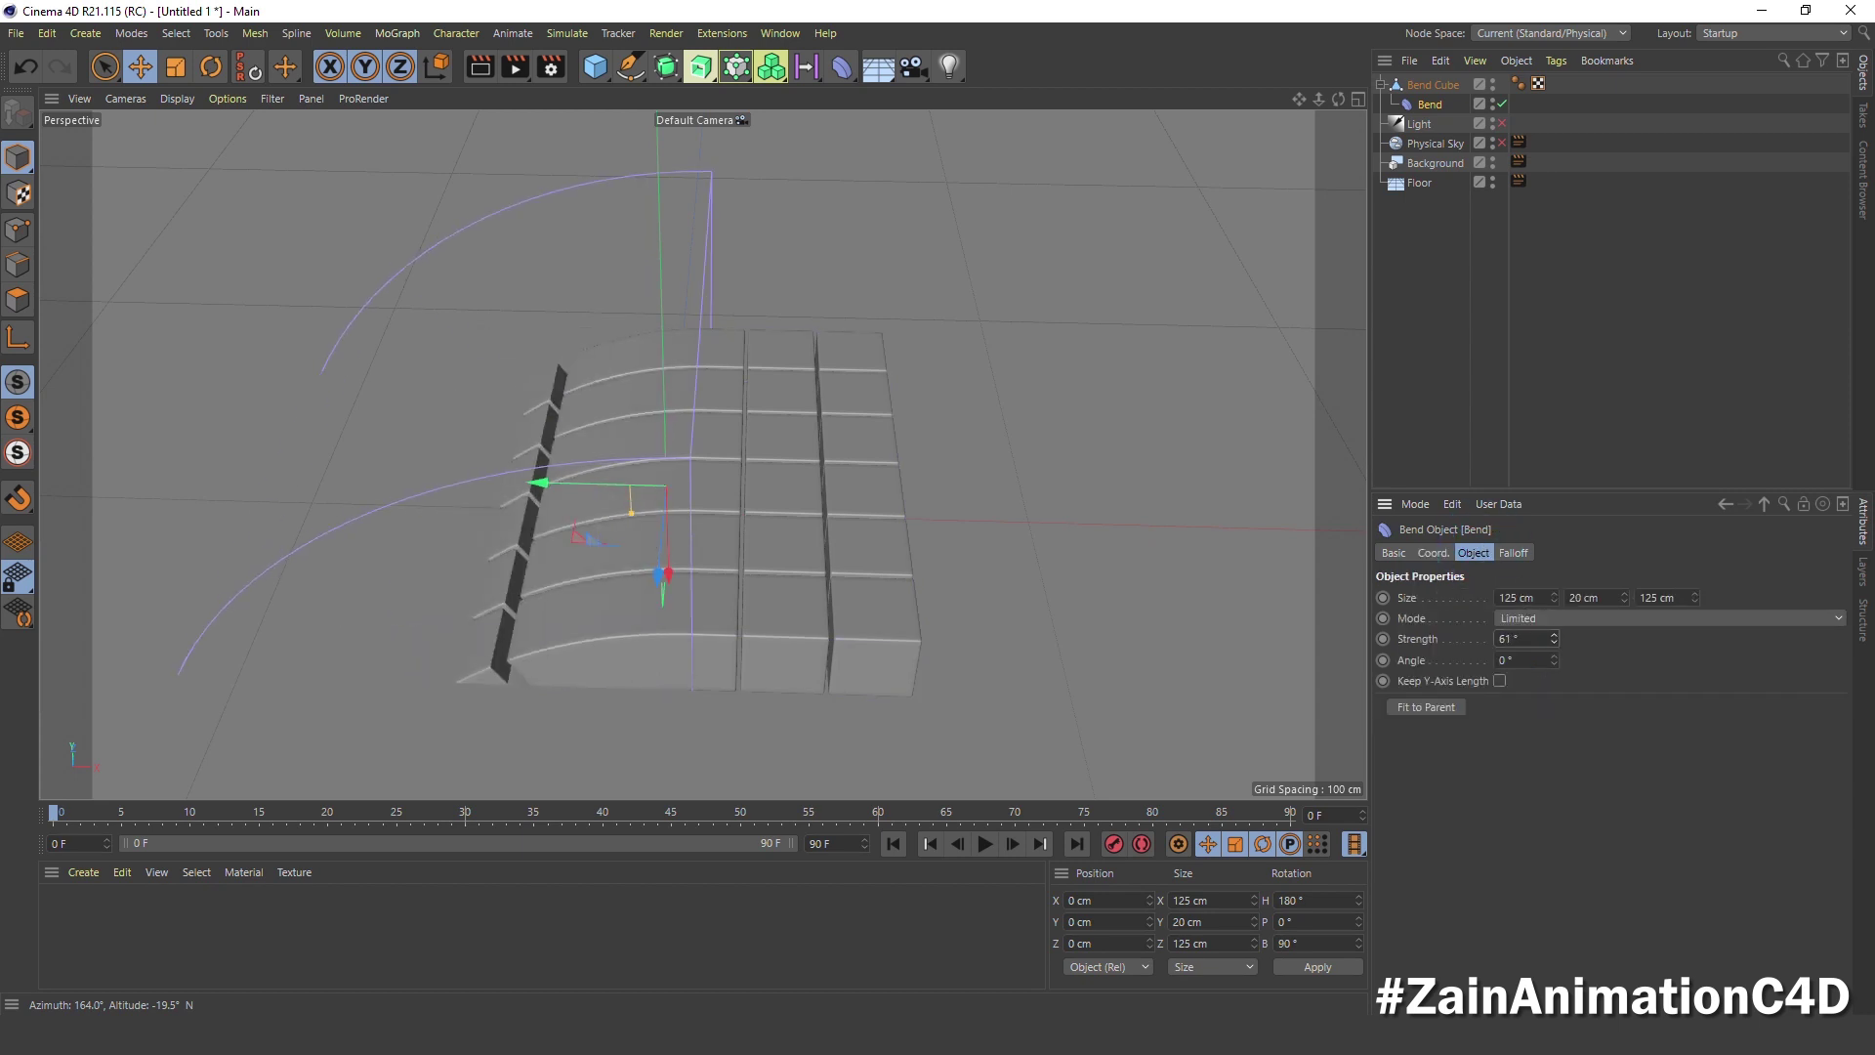
pyautogui.moveTo(1554, 639); pyautogui.dragTo(1555, 635)
pyautogui.hotkey('ctrl', 'z')
pyautogui.doubleClick(1547, 599)
pyautogui.write('20')
pyautogui.press('Tab')
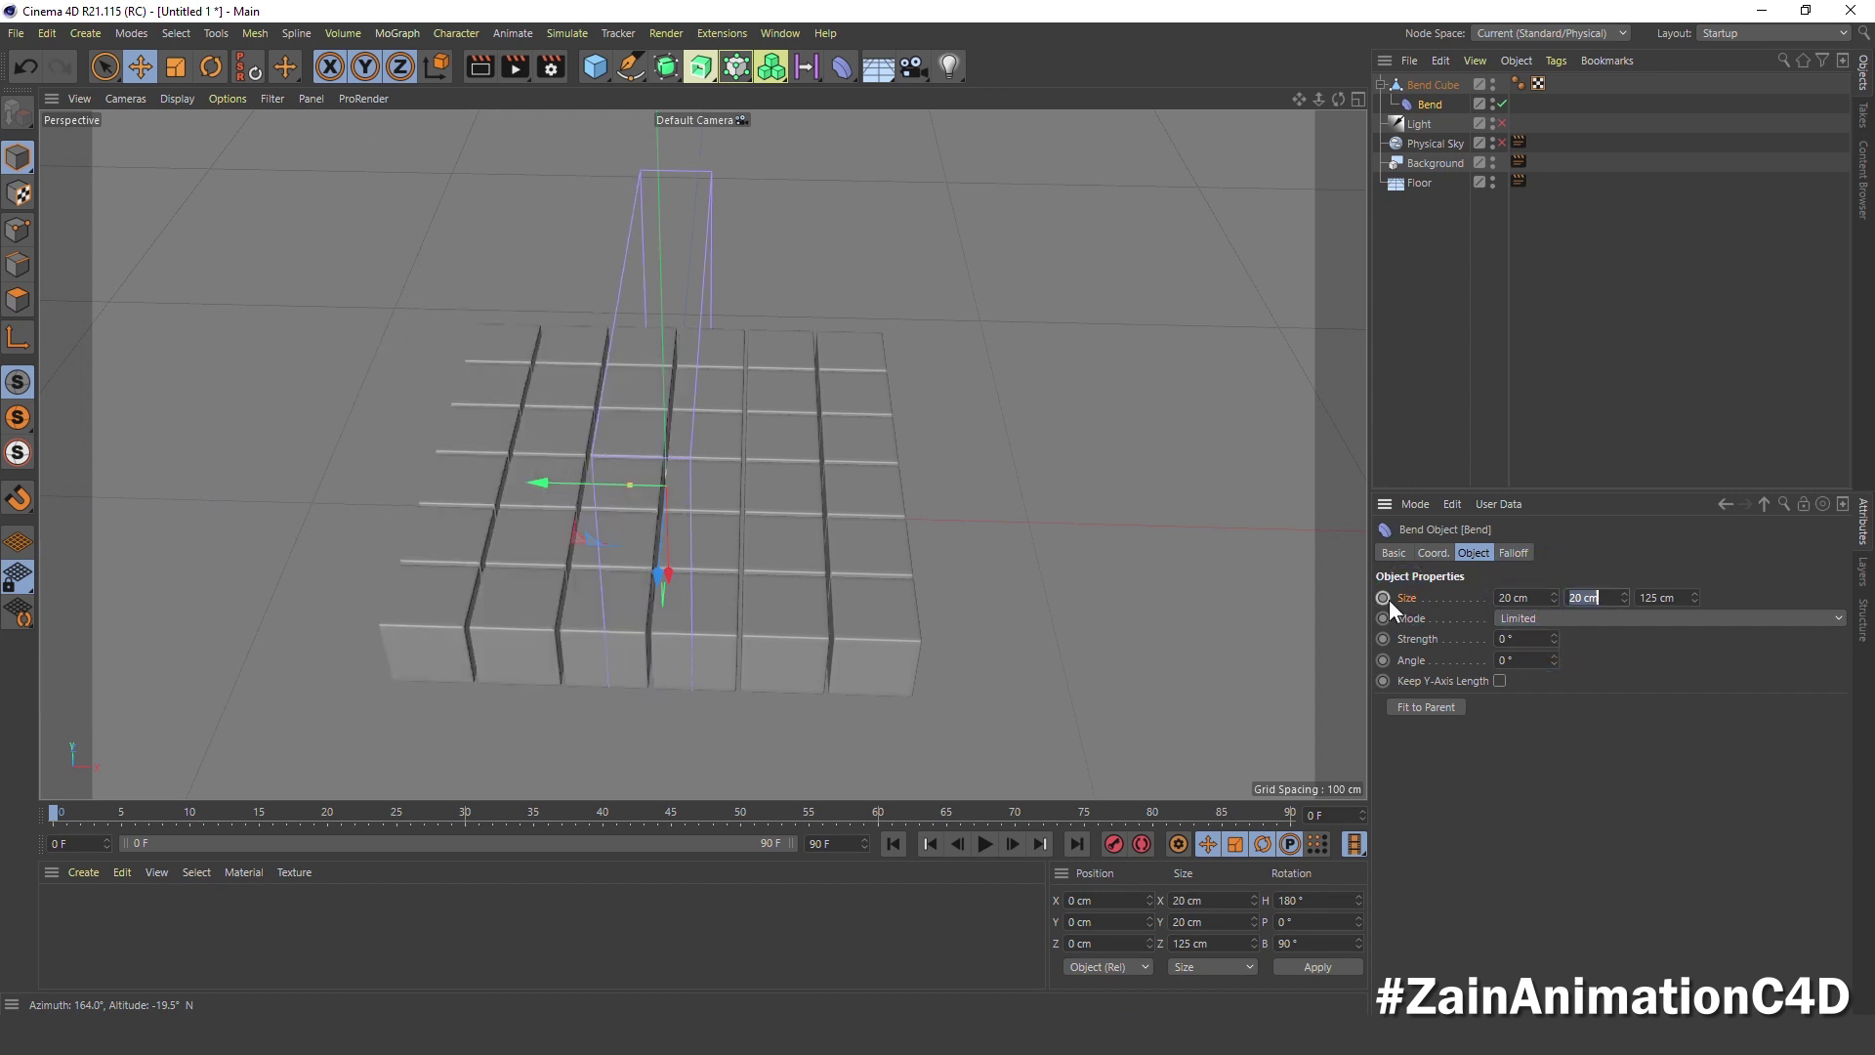
pyautogui.write('130')
pyautogui.press('Return')
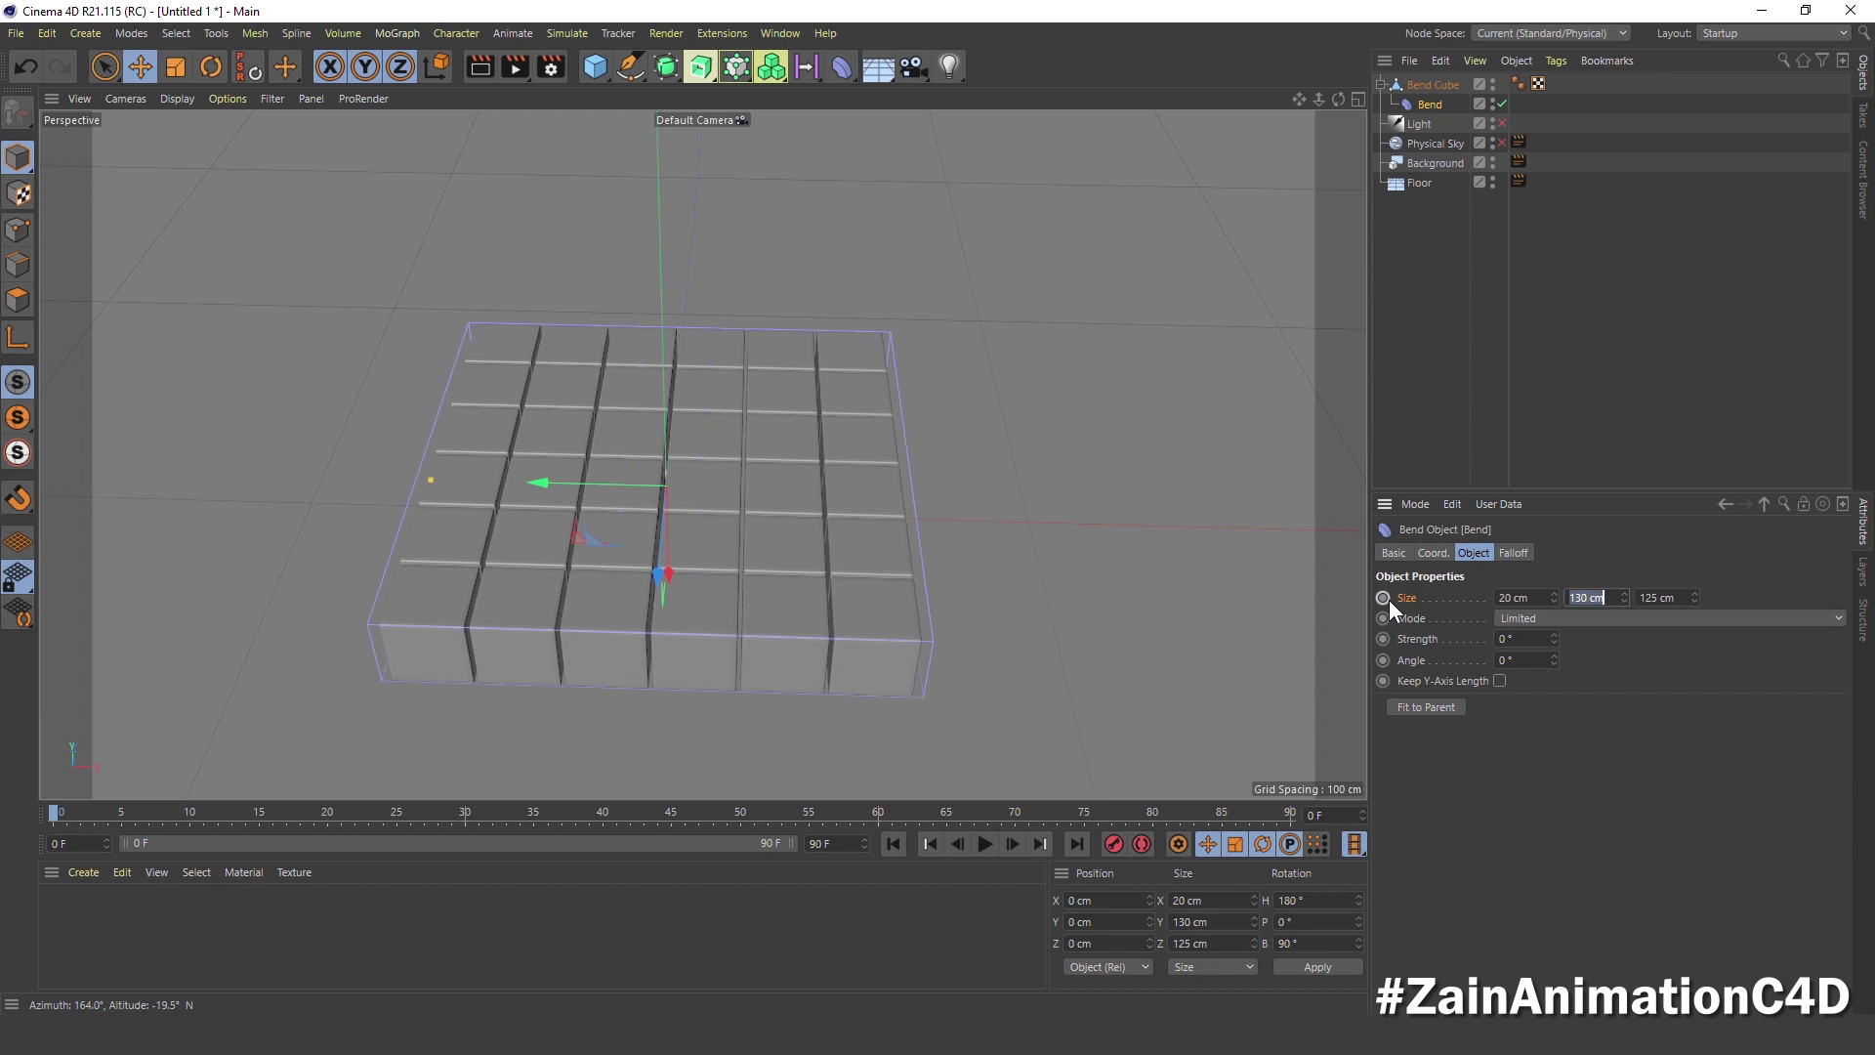
pyautogui.press('Tab')
pyautogui.hotkey('shift', 'Tab')
pyautogui.write('125')
pyautogui.press('Tab')
# Test-bend the cube grid, then collapse Bend Cube in the Object Manager
pyautogui.moveTo(1552, 639)
pyautogui.mouseDown()
pyautogui.moveTo(1552, 830)
pyautogui.moveTo(1552, 684)
pyautogui.mouseUp()
pyautogui.moveTo(1554, 639); pyautogui.dragTo(1554, 615)
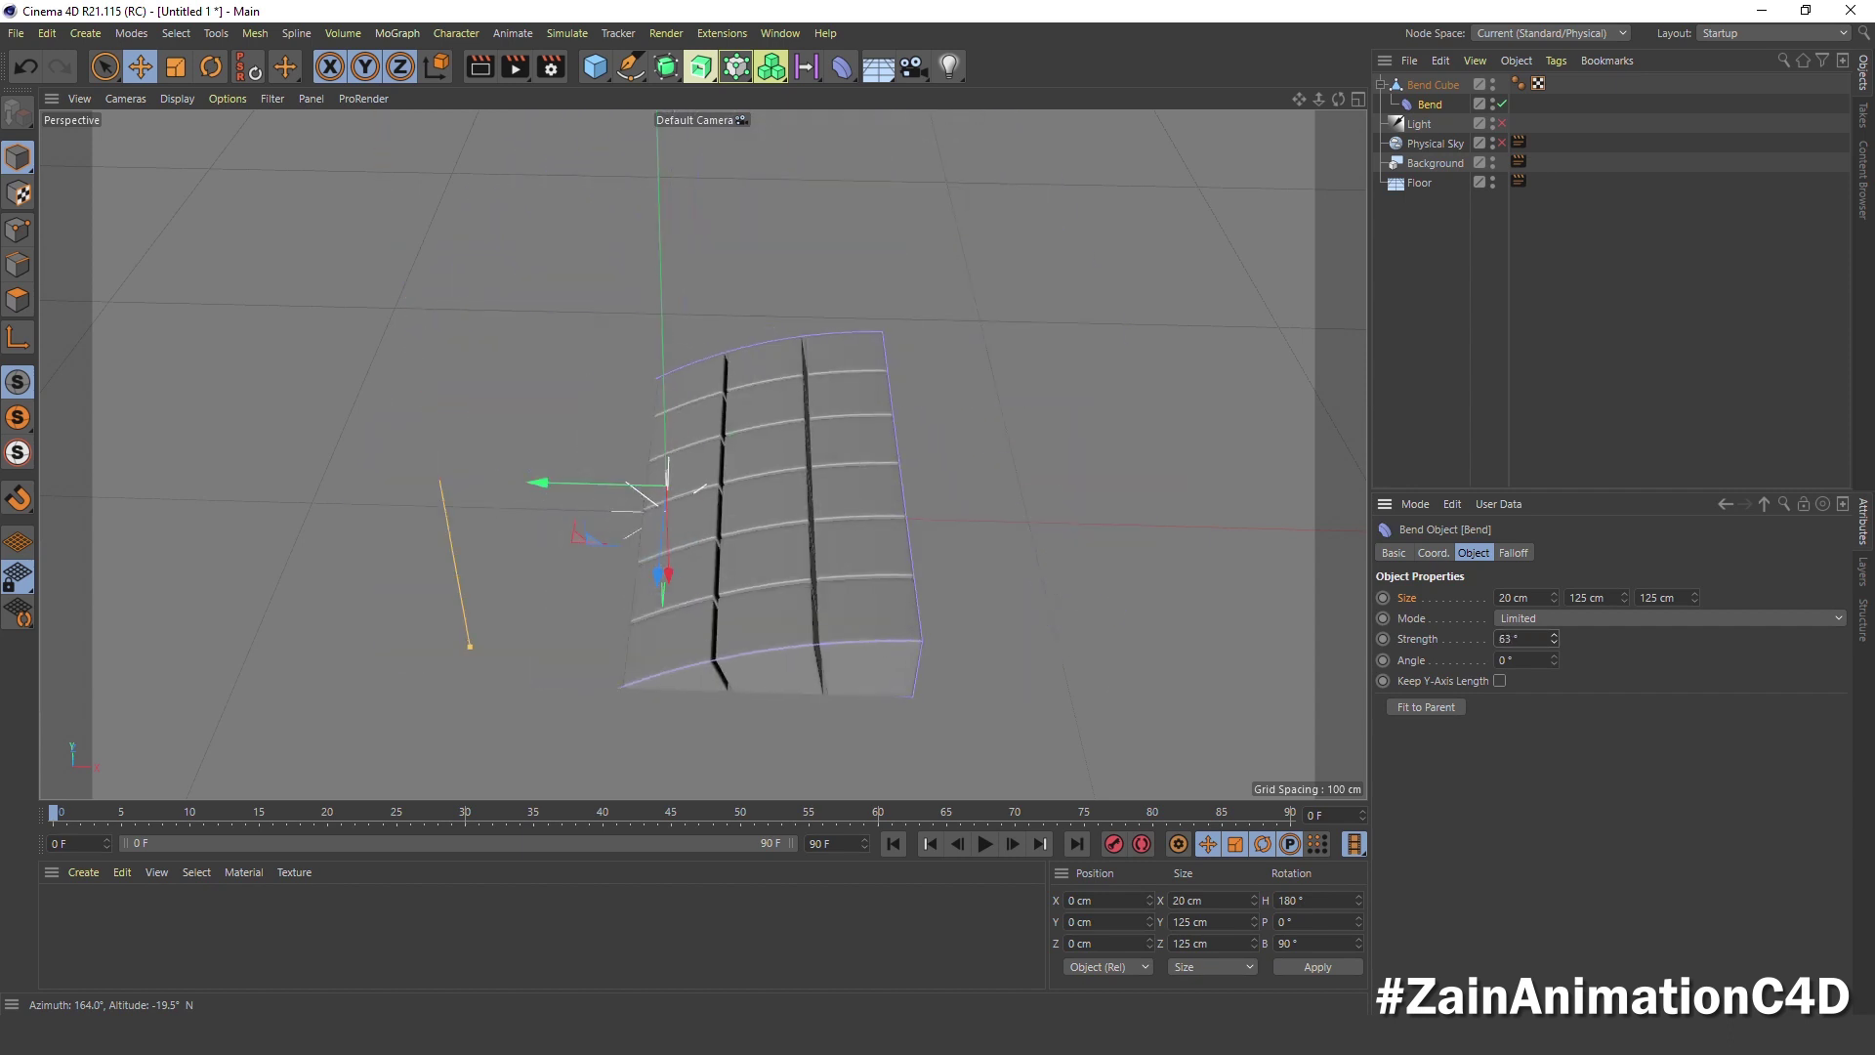
pyautogui.click(1379, 86)
pyautogui.click(1416, 190)
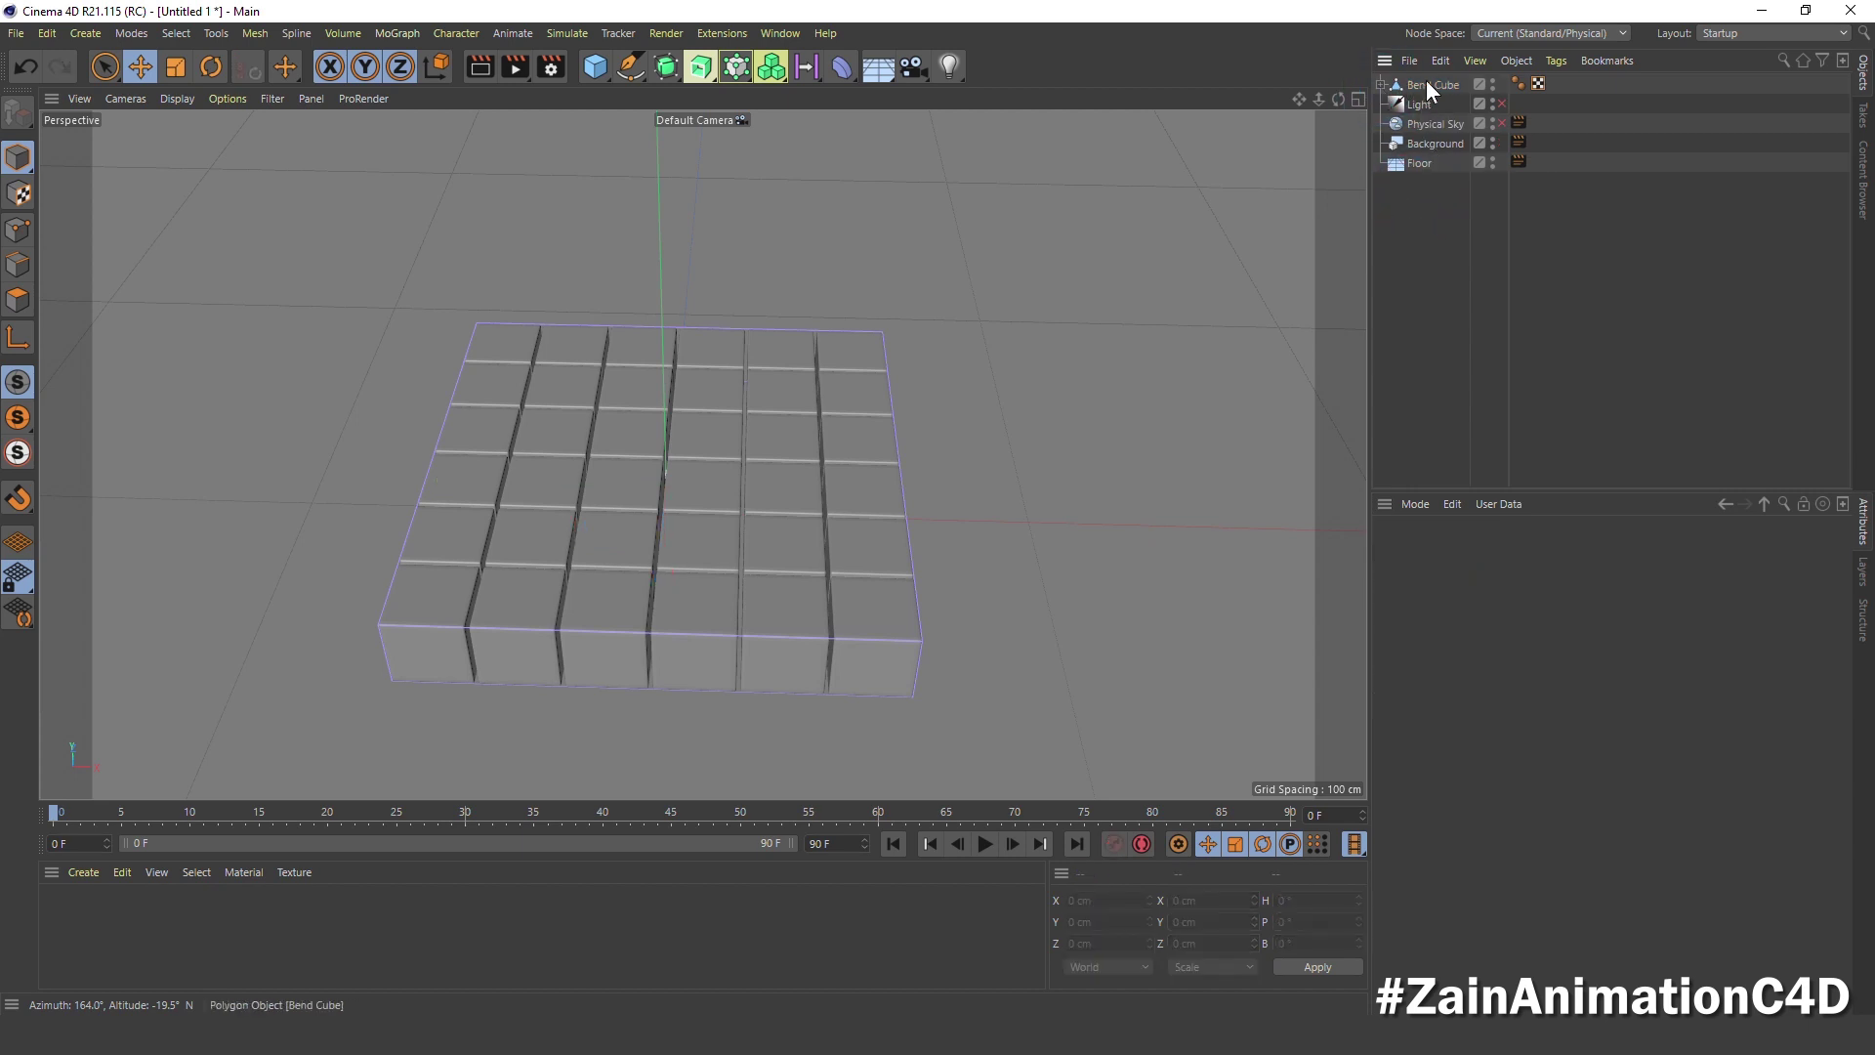
# Add a new null object and name it Step 1
pyautogui.click(1428, 84)
pyautogui.click(597, 73)
pyautogui.click(650, 90)
pyautogui.doubleClick(1420, 86)
pyautogui.write('Step')
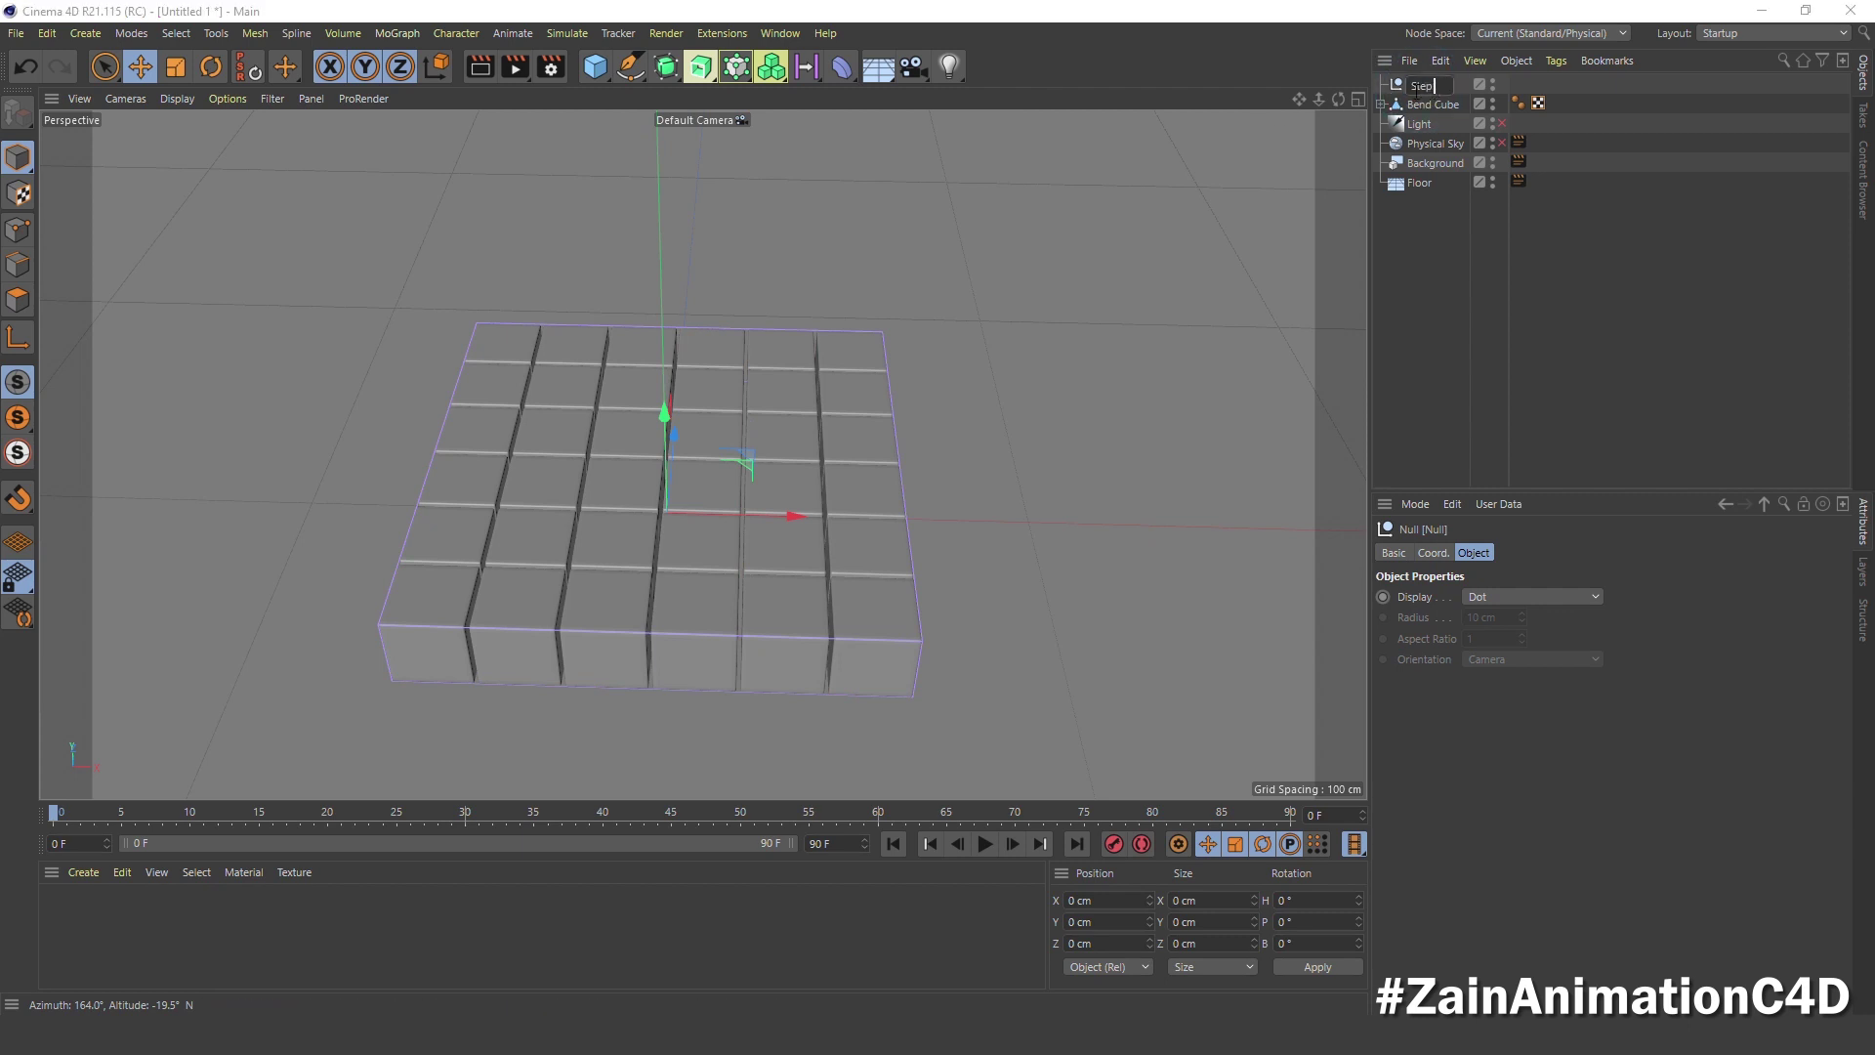
pyautogui.write('1')
pyautogui.press('Return')
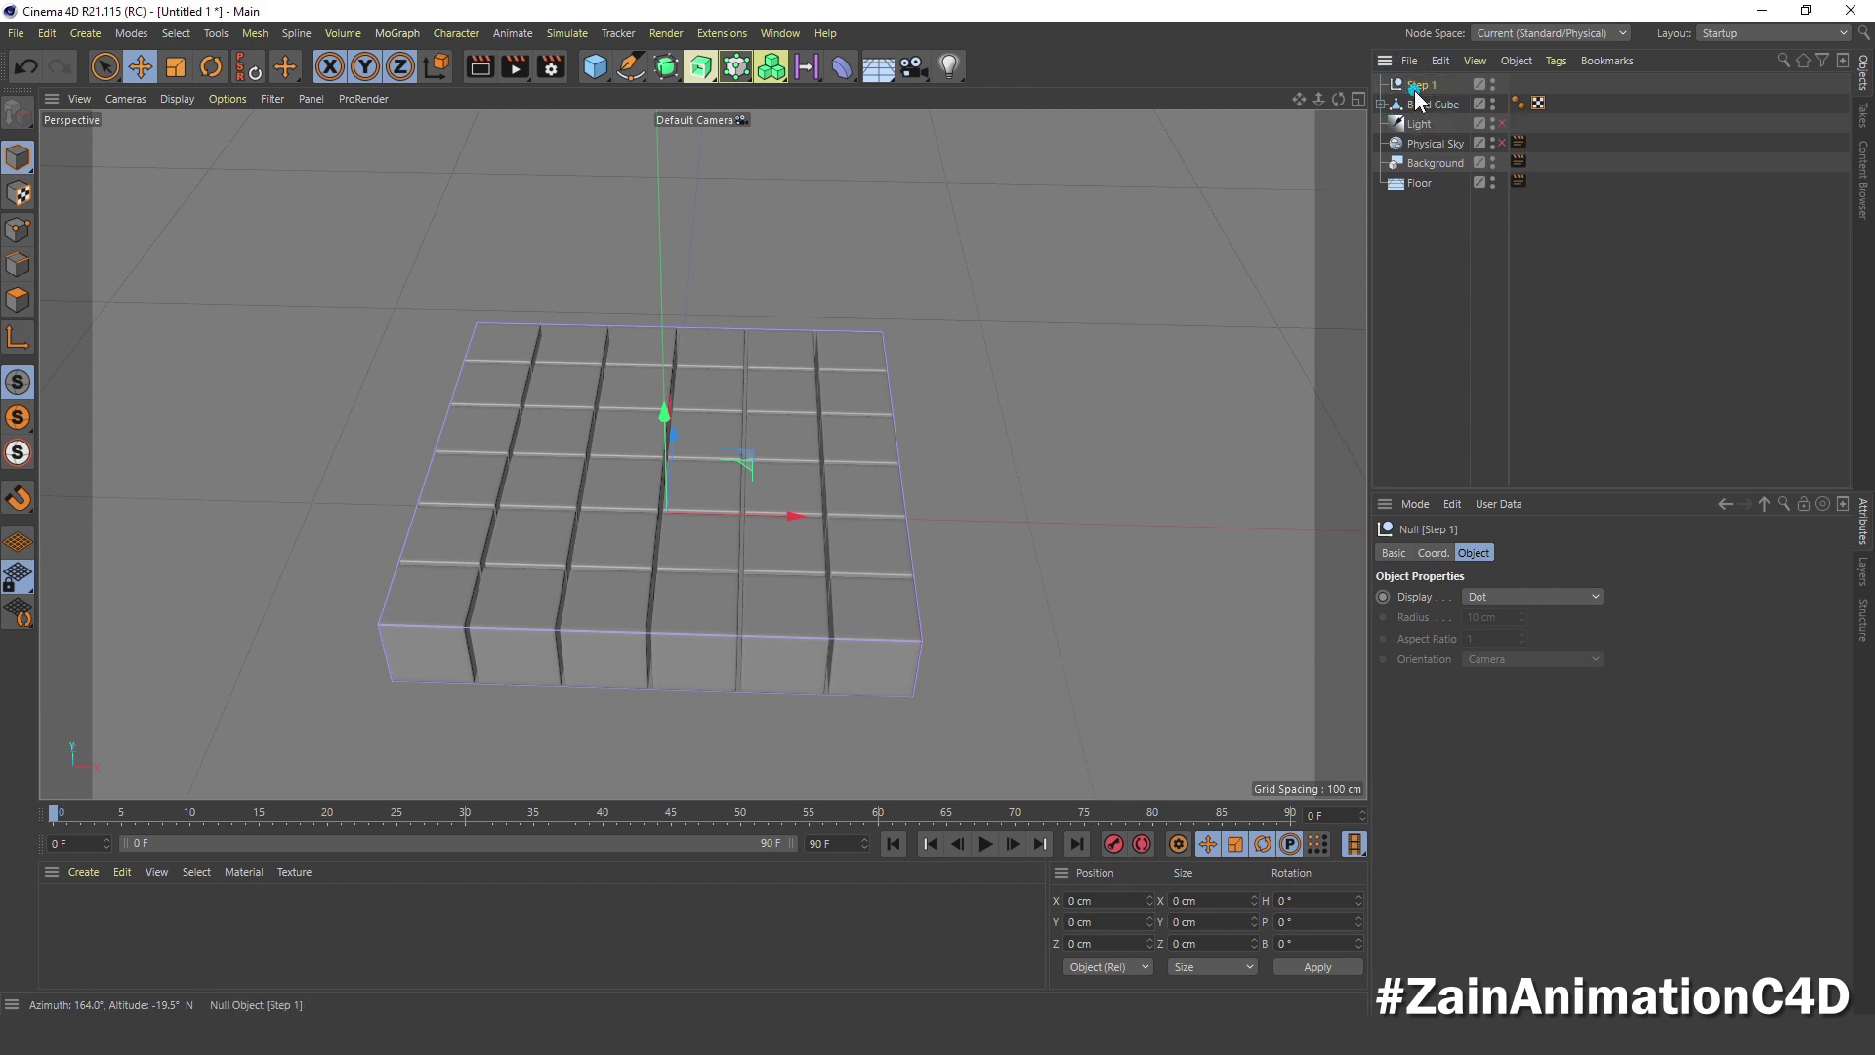
# In the front view, position Step 1 at X 62.5 cm on the cube grid's edge
pyautogui.press('F4')
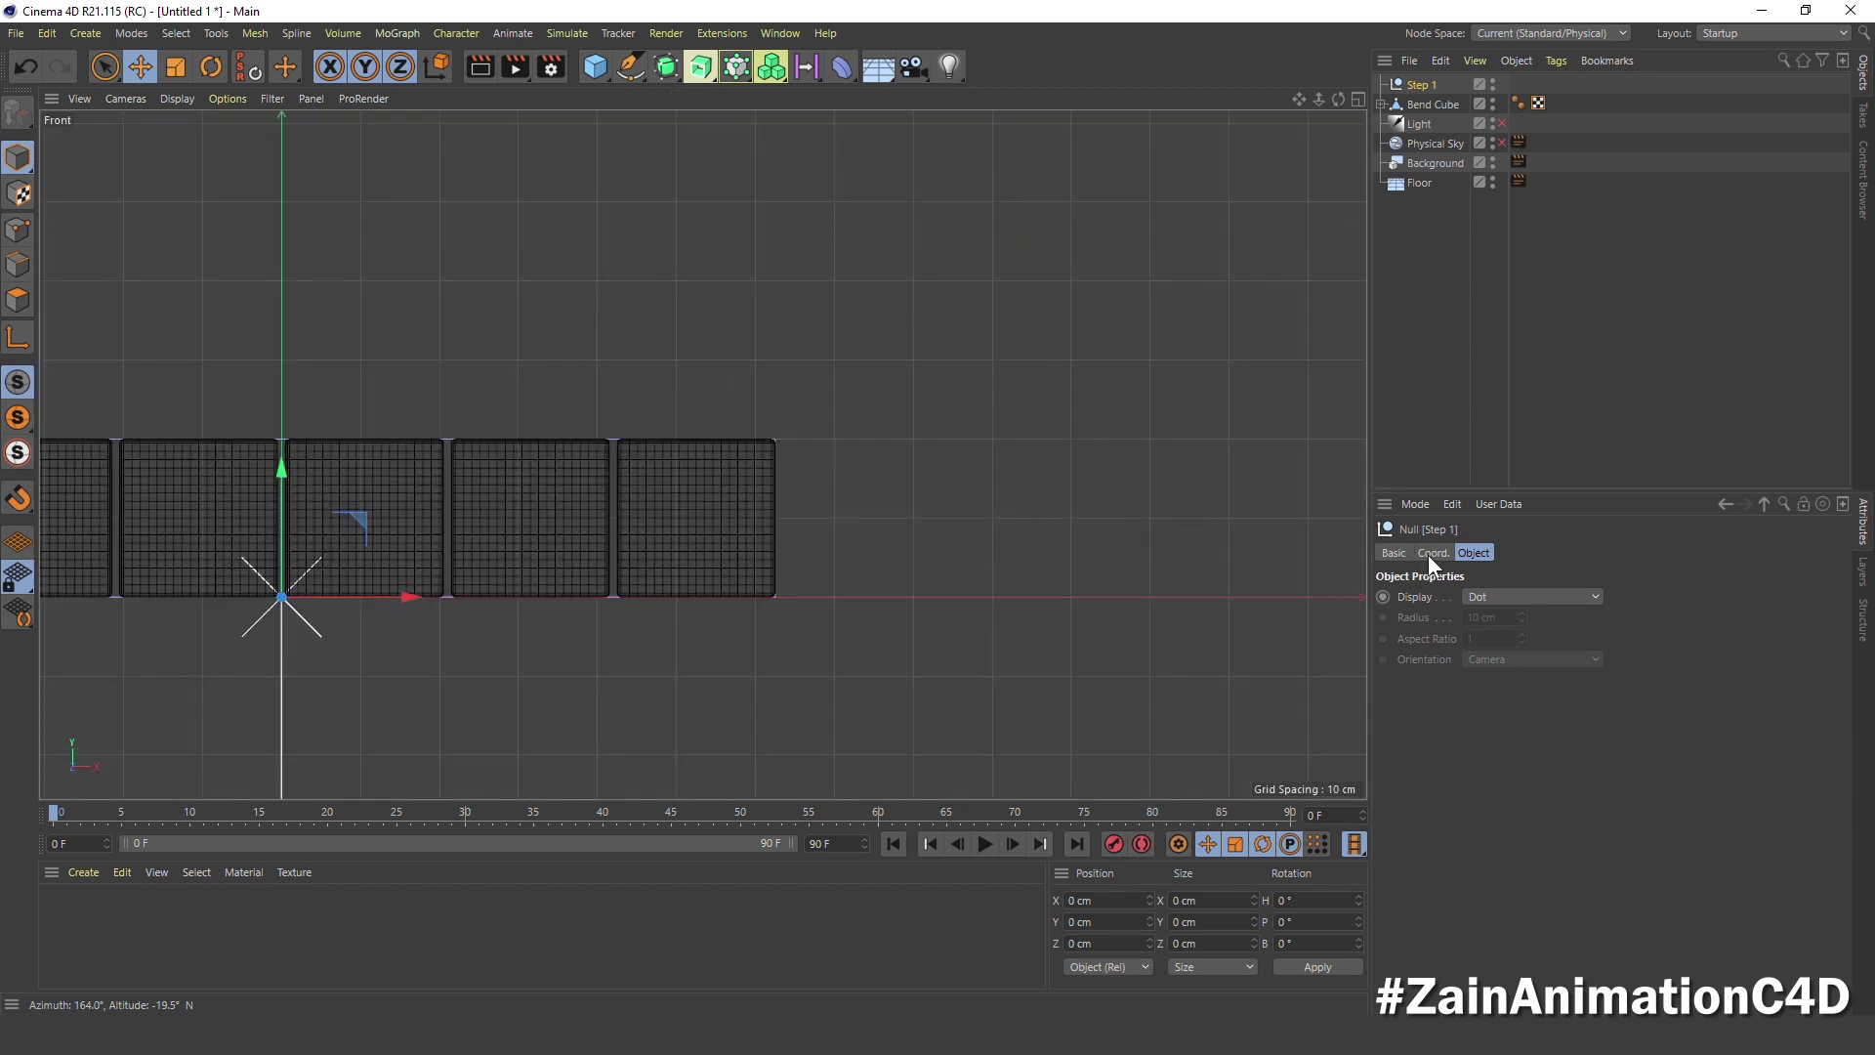
pyautogui.click(1432, 553)
pyautogui.moveTo(1479, 592); pyautogui.dragTo(1485, 599)
pyautogui.scroll(2, 764, 603)
pyautogui.scroll(4, 805, 567)
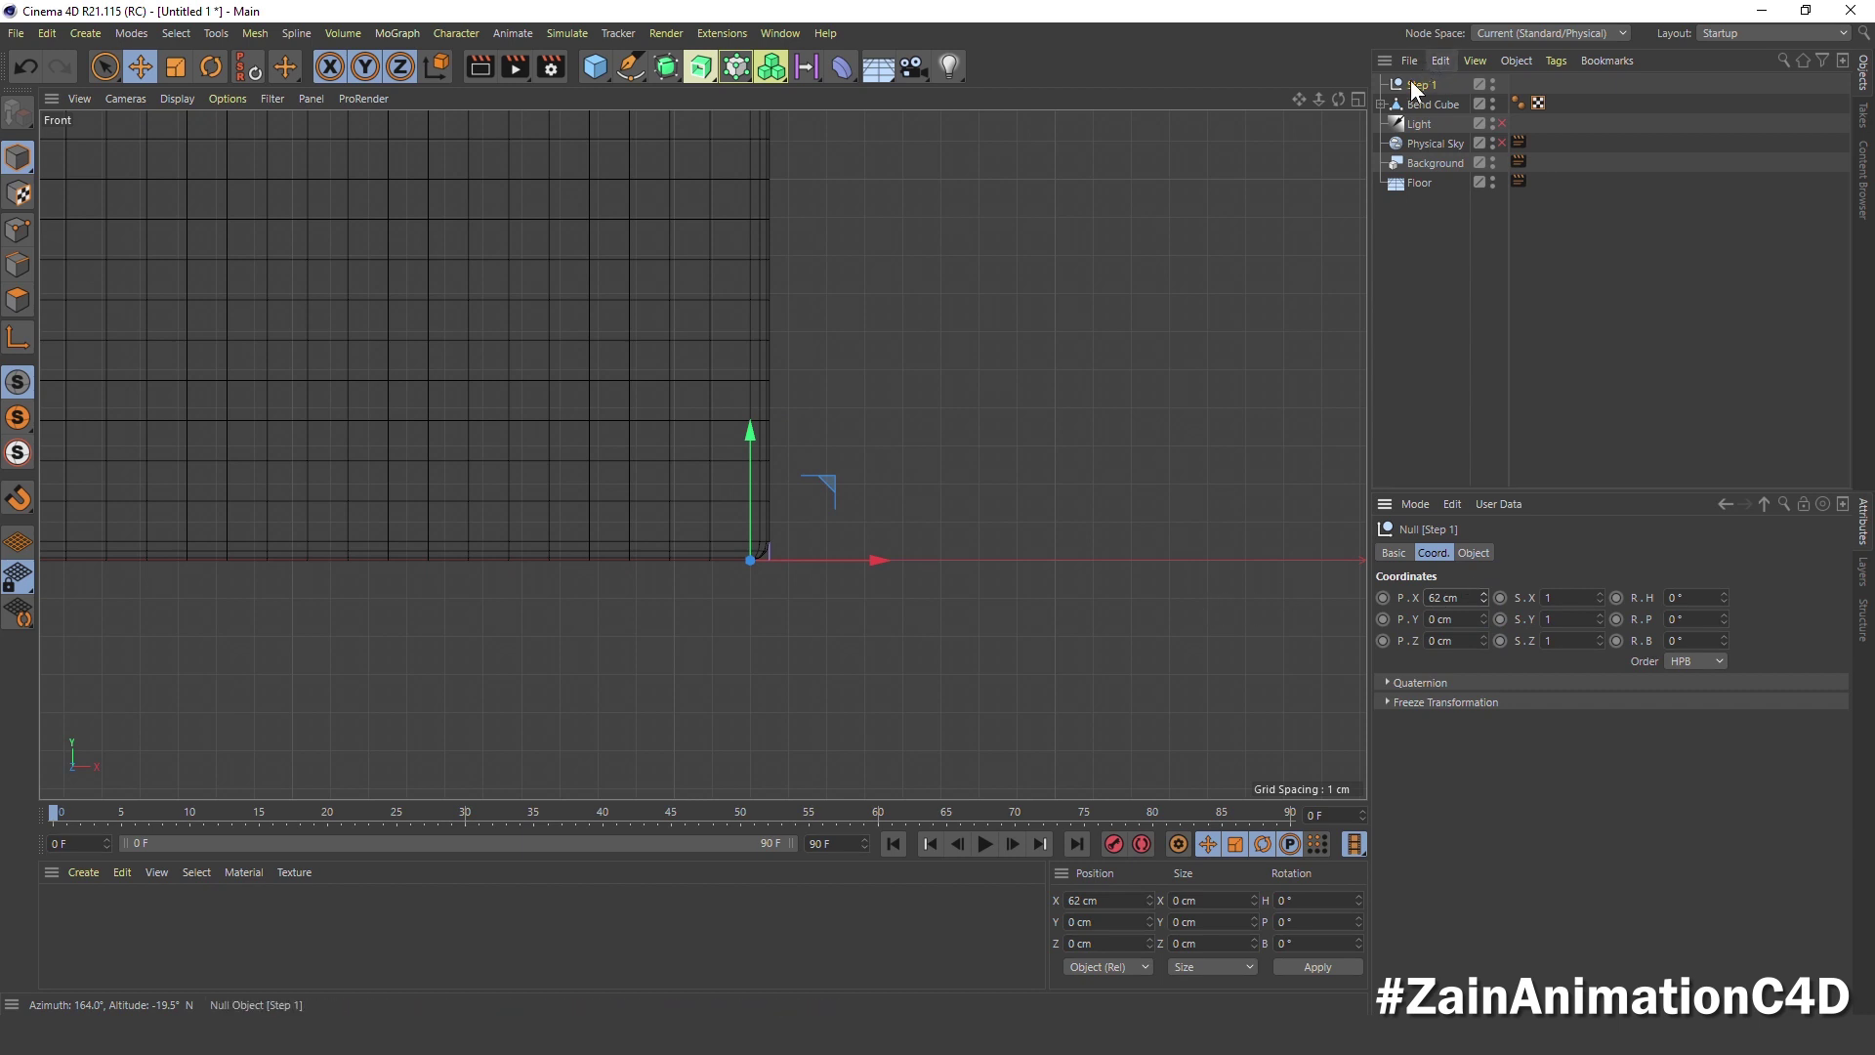
pyautogui.moveTo(829, 563); pyautogui.dragTo(840, 562)
pyautogui.scroll(3, 742, 537)
pyautogui.scroll(3, 771, 549)
pyautogui.scroll(3, 785, 560)
pyautogui.scroll(2, 802, 603)
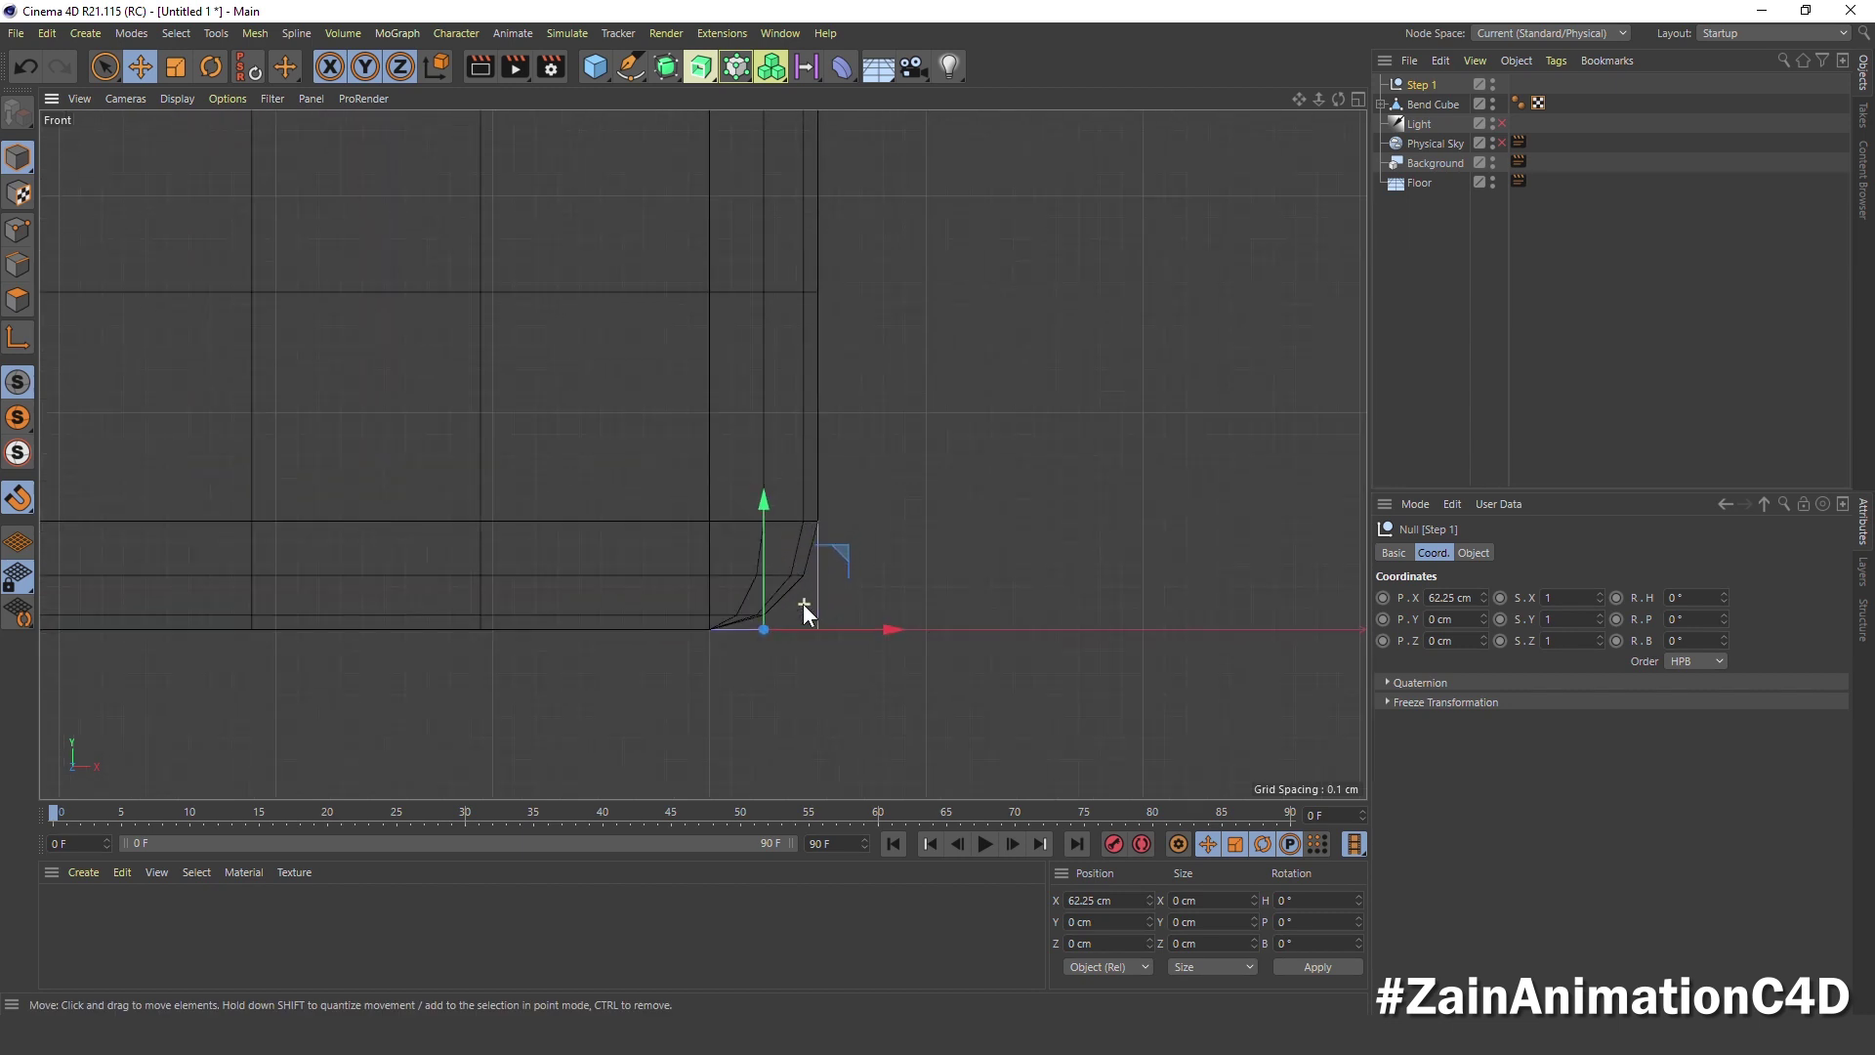
pyautogui.doubleClick(1450, 598)
pyautogui.write('62.5')
pyautogui.press('Return')
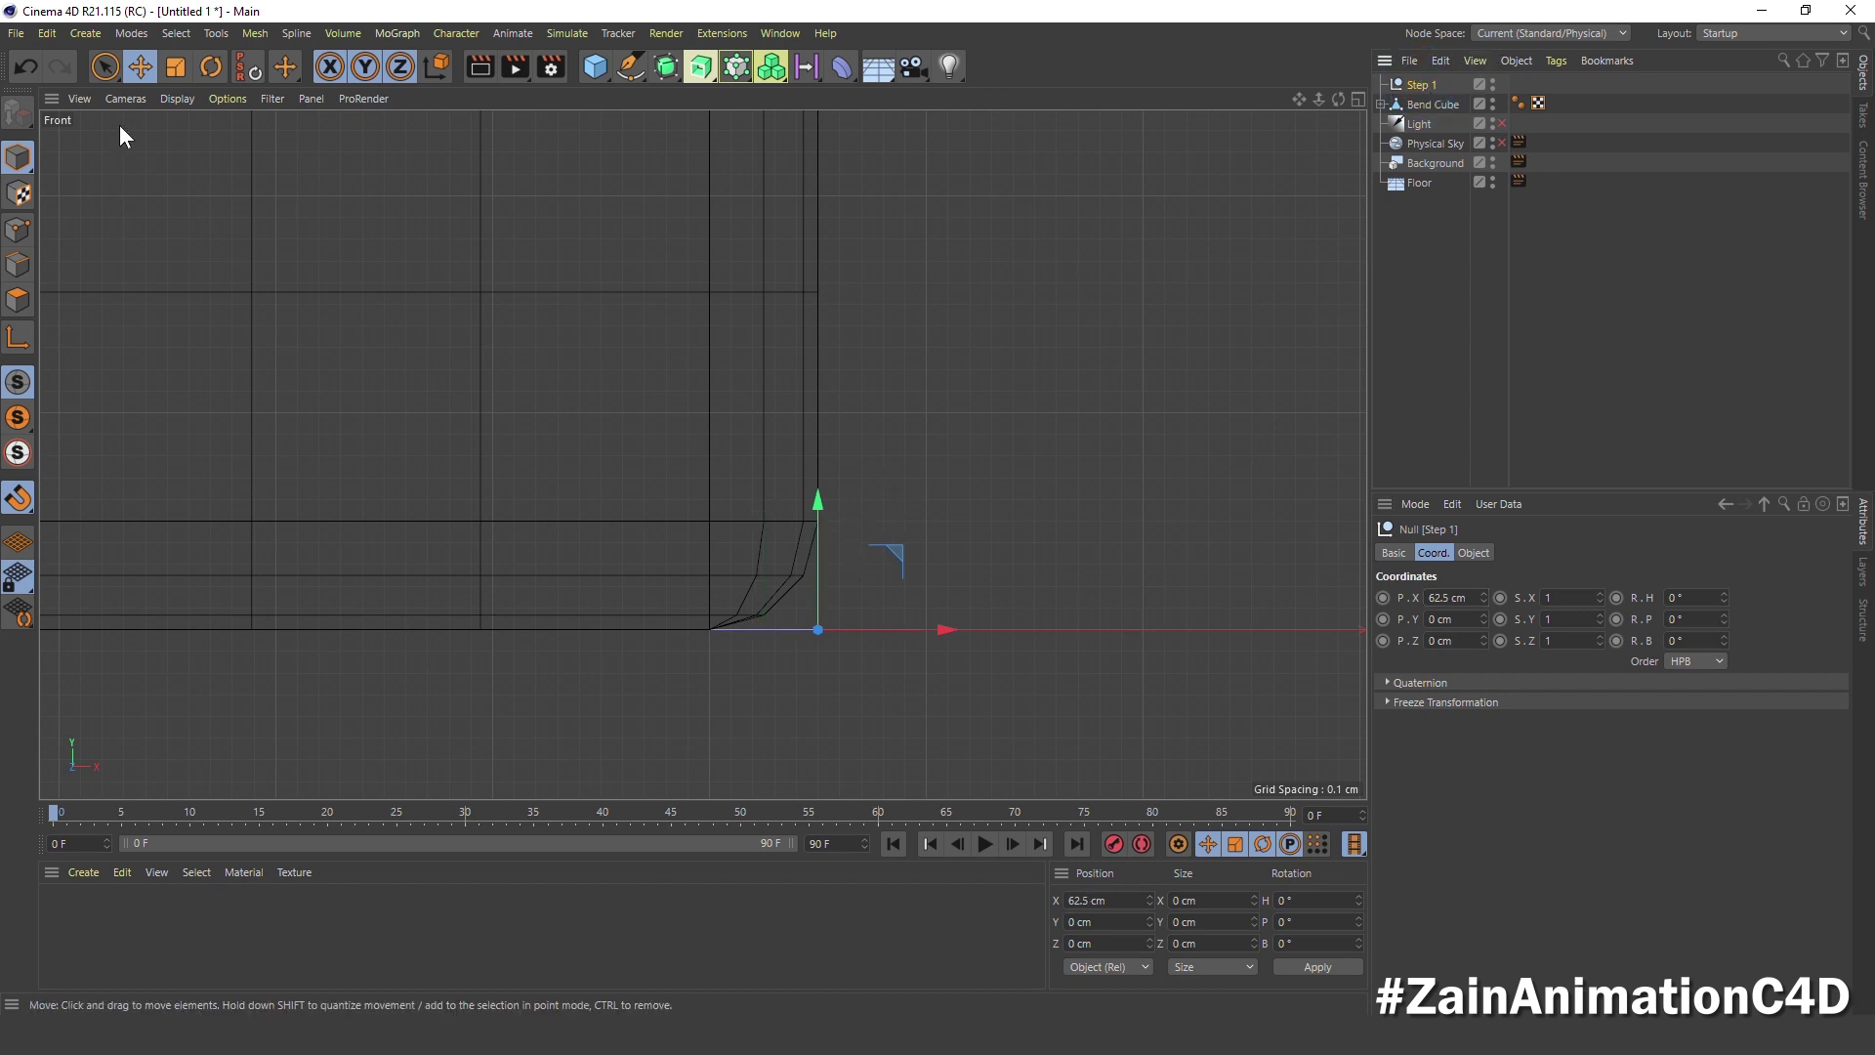
# In the maximized Perspective view, nest Bend Cube inside Step 1
pyautogui.click(104, 66)
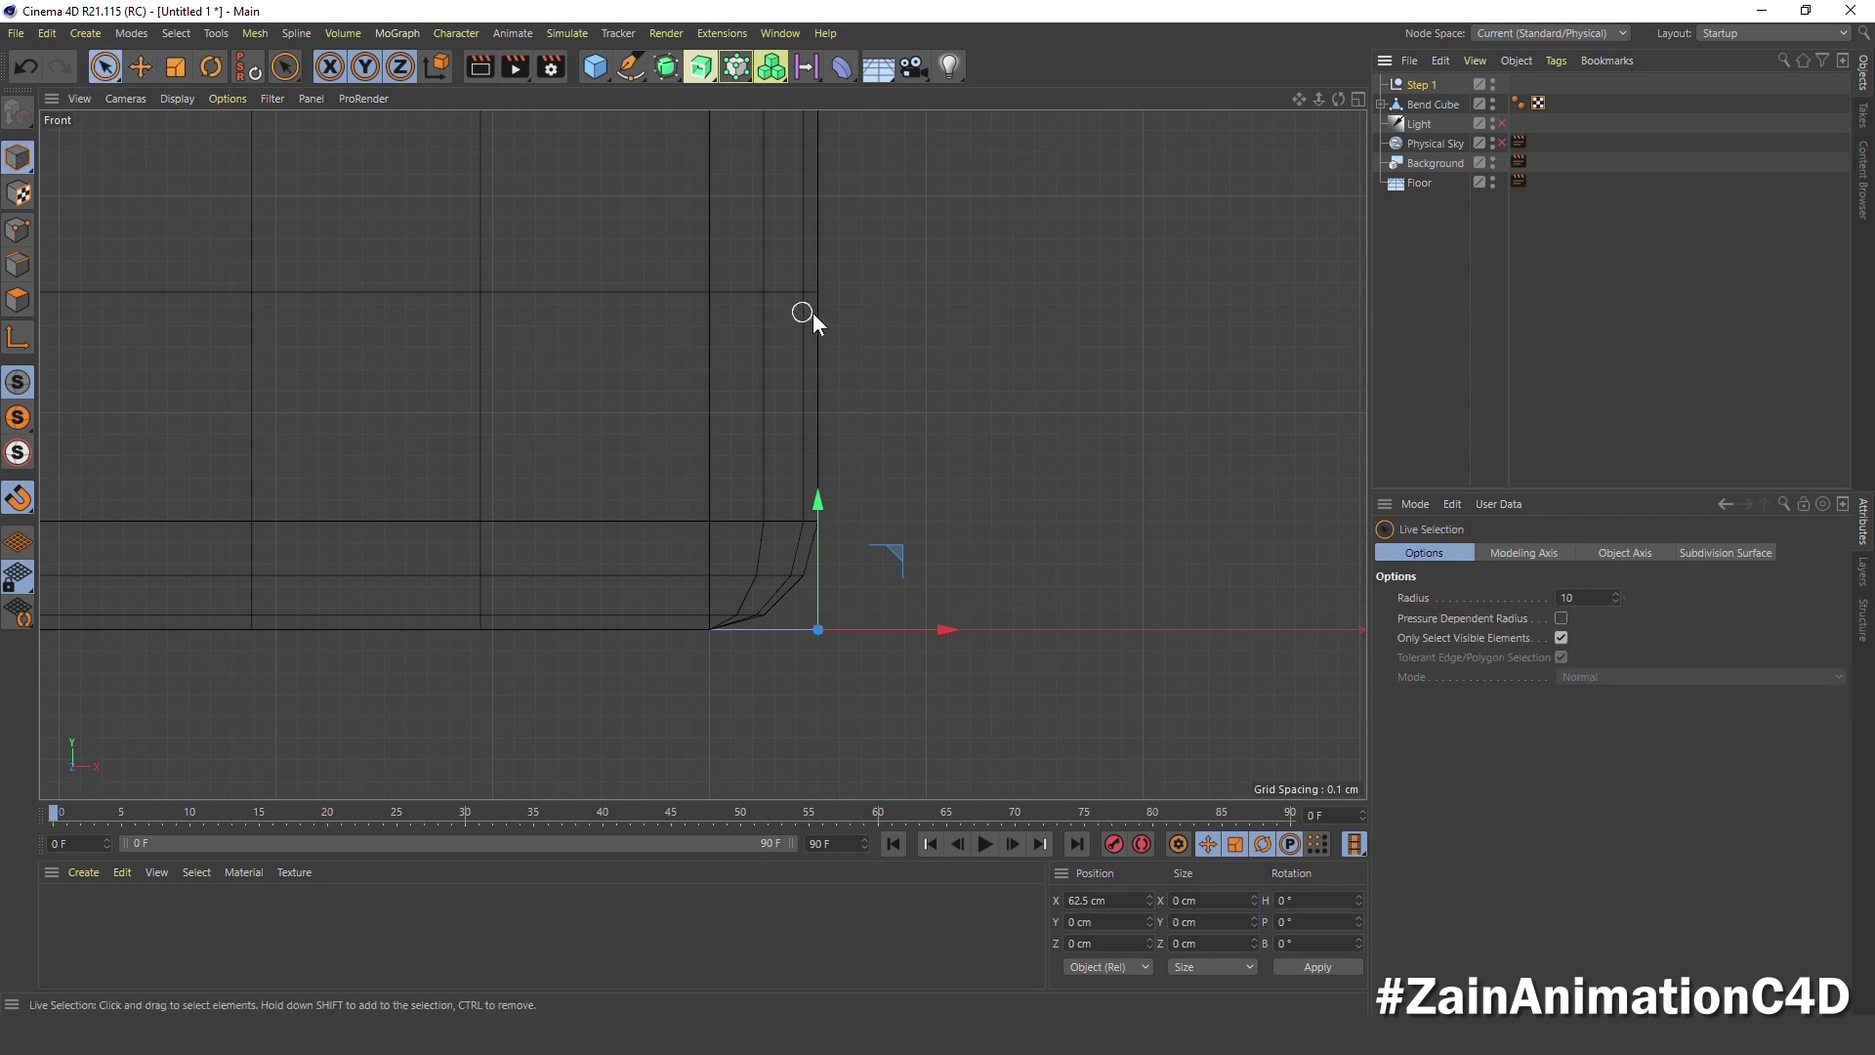
pyautogui.middleClick(872, 338)
pyautogui.middleClick(377, 254)
pyautogui.scroll(3, 946, 489)
pyautogui.scroll(2, 943, 500)
pyautogui.scroll(-3, 722, 517)
pyautogui.moveTo(676, 486)
pyautogui.keyDown('alt'); pyautogui.mouseDown()
pyautogui.moveTo(576, 465)
pyautogui.moveTo(756, 506)
pyautogui.mouseUp(); pyautogui.keyUp('alt')
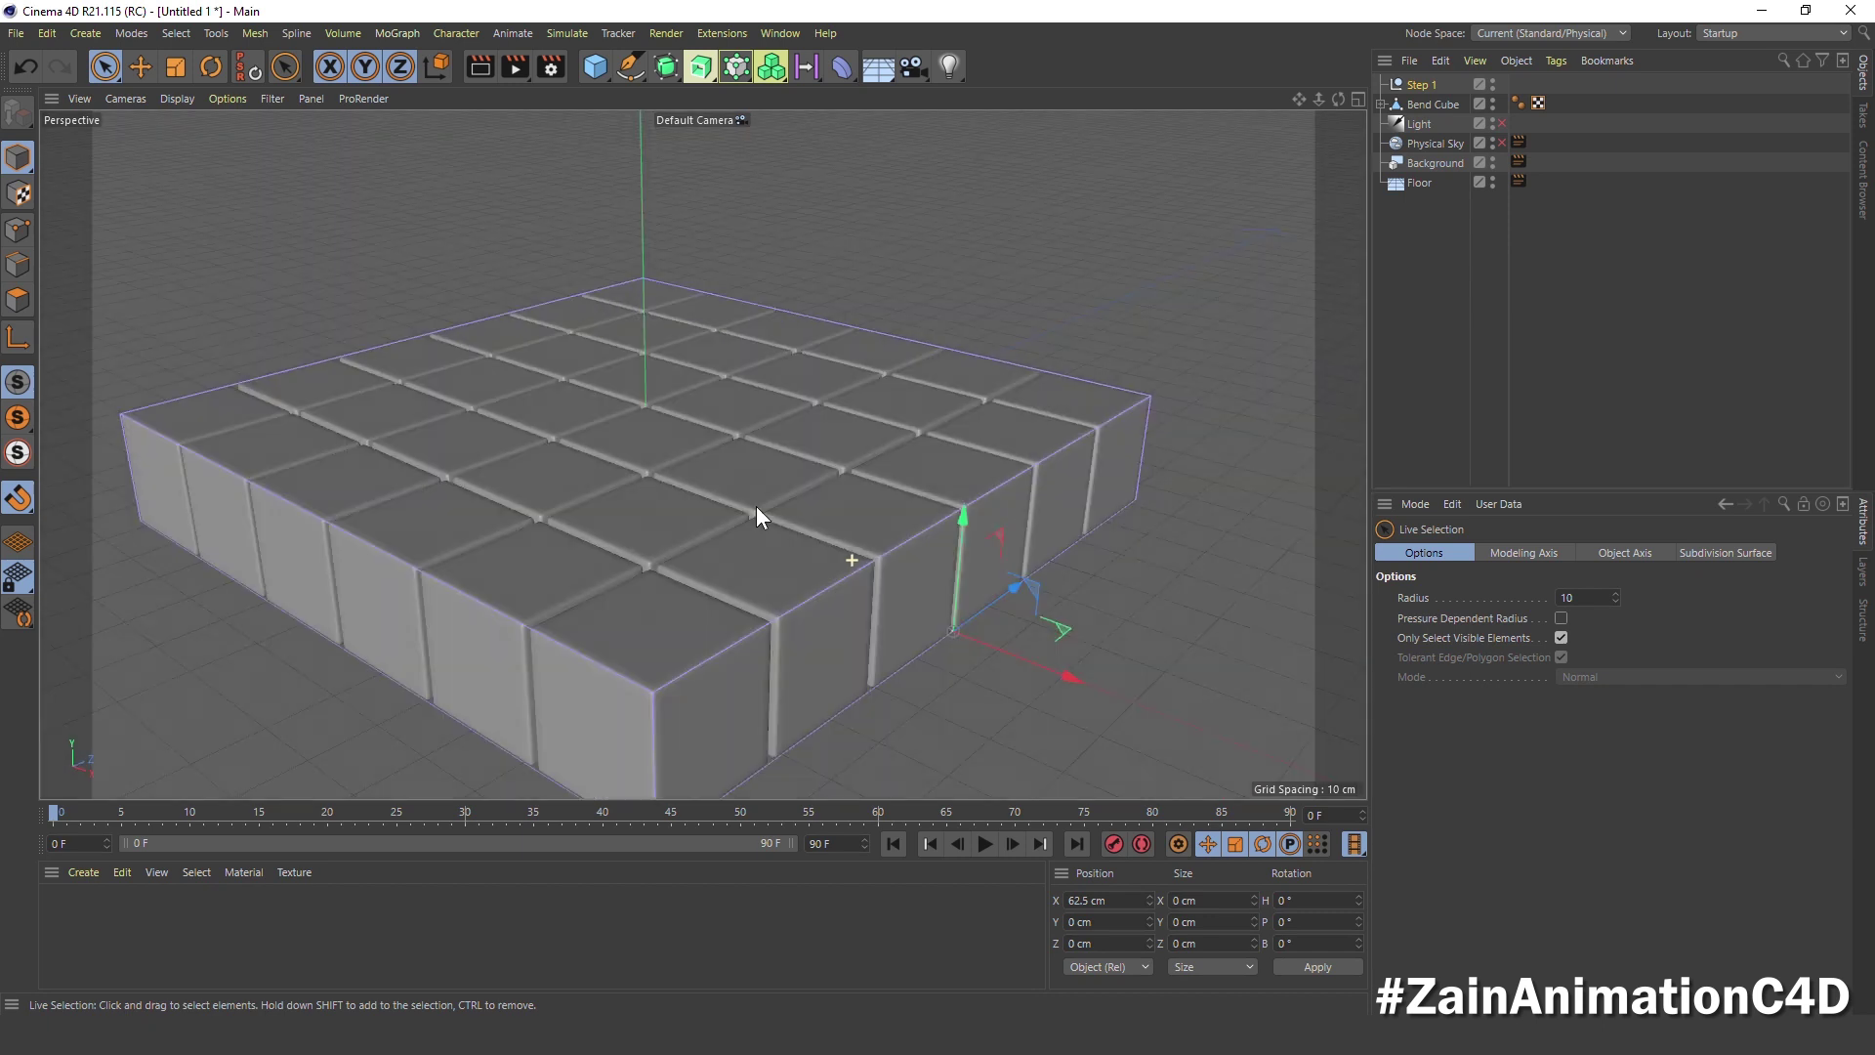
pyautogui.scroll(3, 864, 537)
pyautogui.scroll(-3, 864, 537)
pyautogui.keyDown('alt'); pyautogui.moveTo(863, 531); pyautogui.dragTo(772, 541); pyautogui.keyUp('alt')
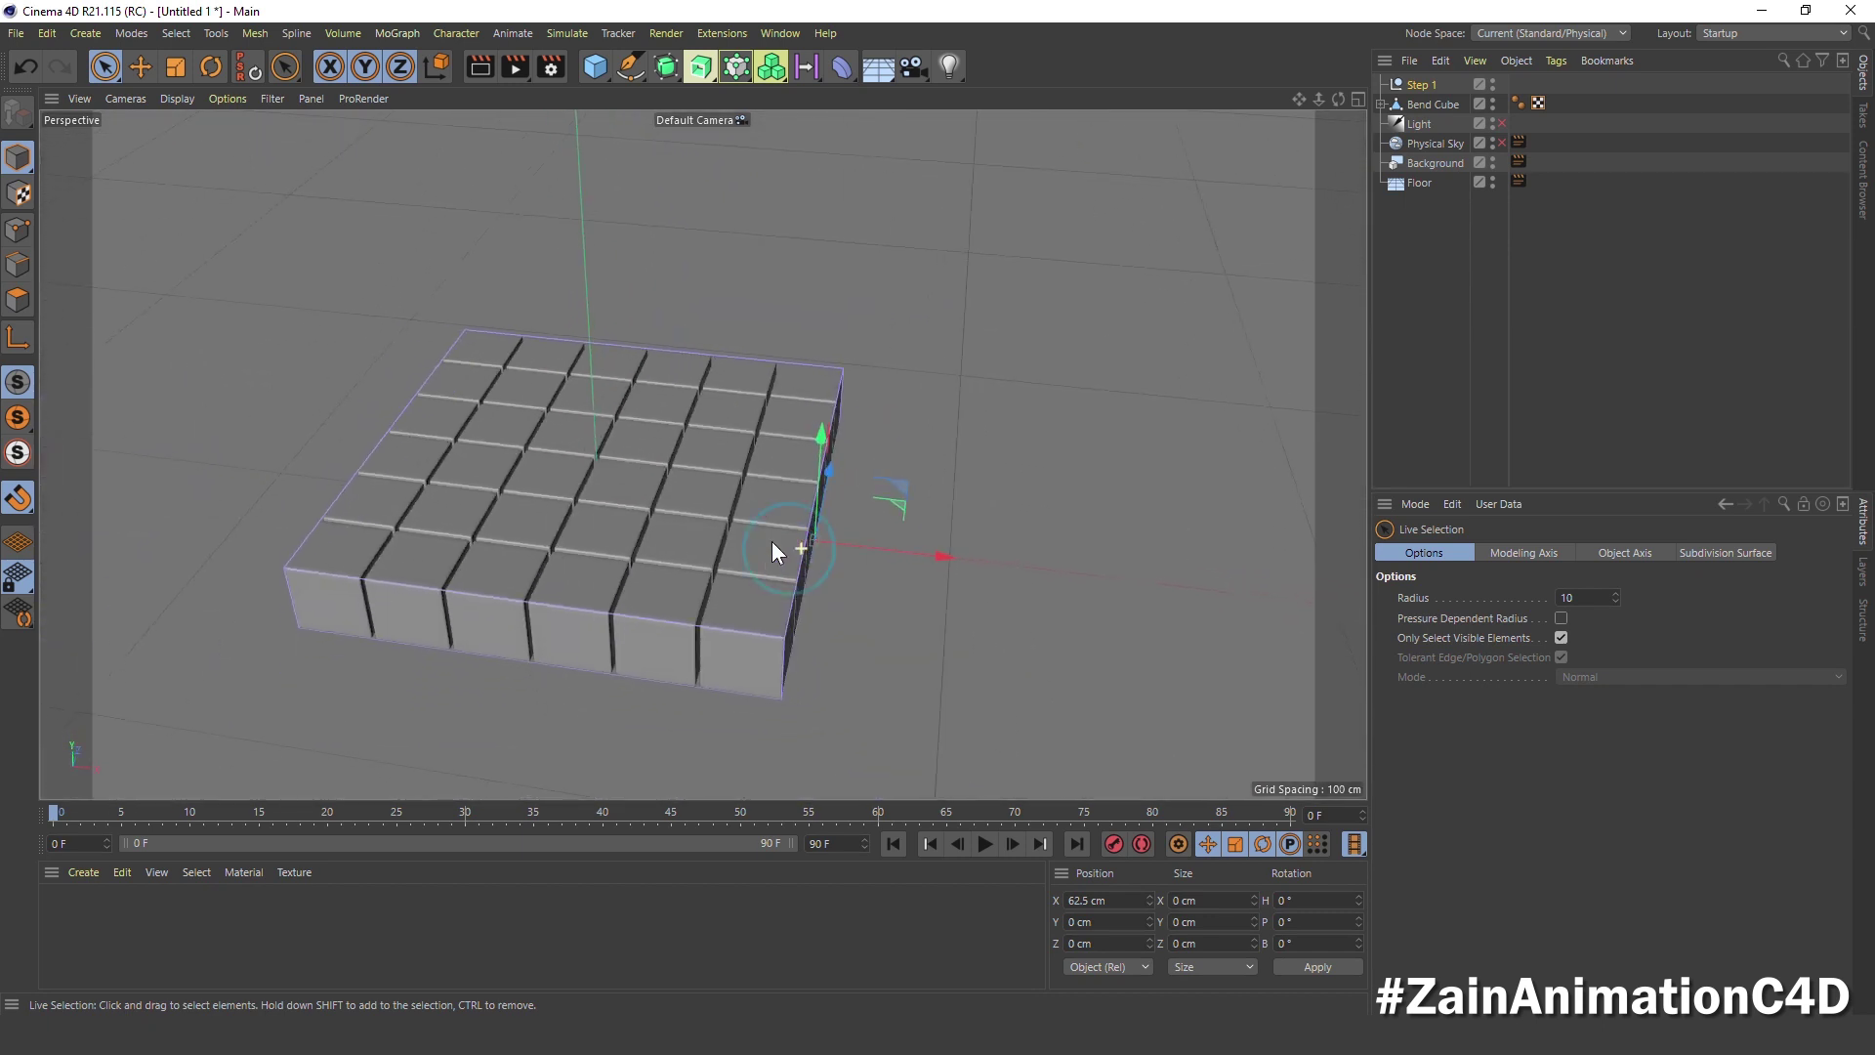
pyautogui.click(1417, 86)
pyautogui.moveTo(1414, 91); pyautogui.dragTo(1433, 90)
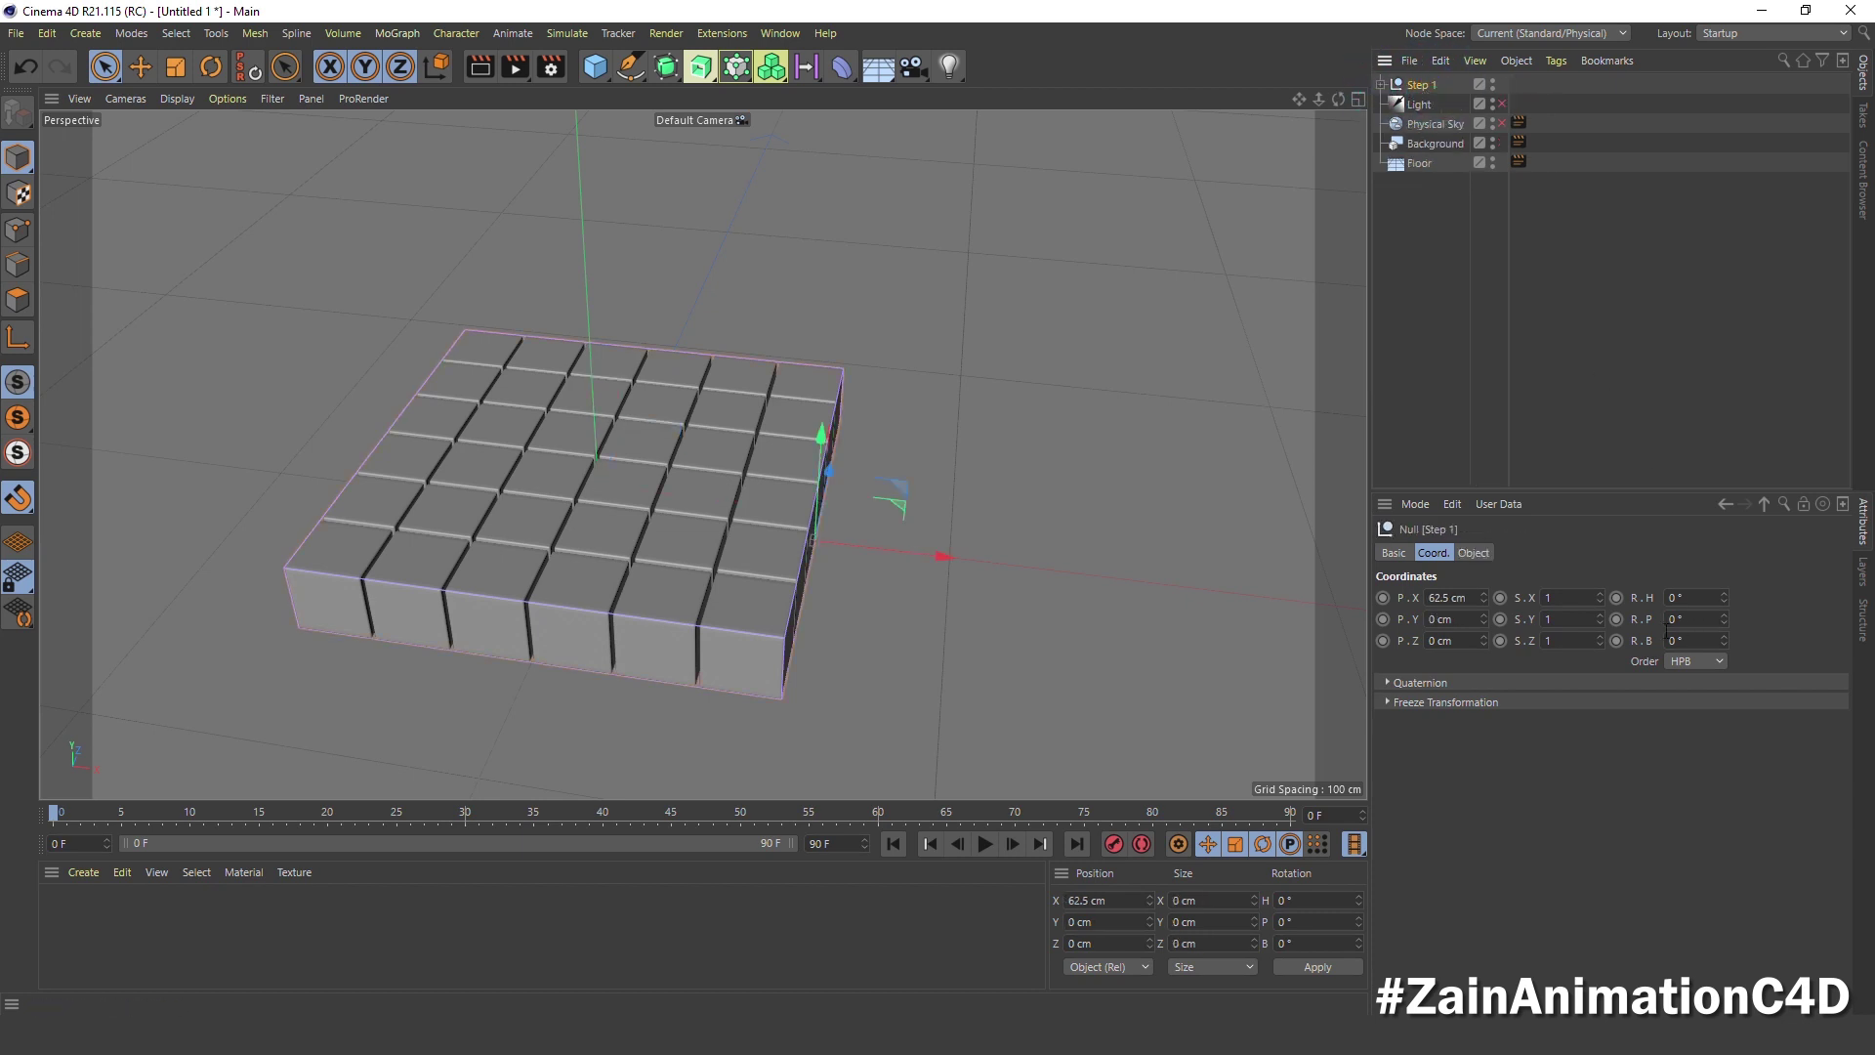
# At frame 30, set Step 1's bank rotation to 90°
pyautogui.click(464, 811)
pyautogui.click(1699, 639)
pyautogui.write('90')
pyautogui.press('Return')
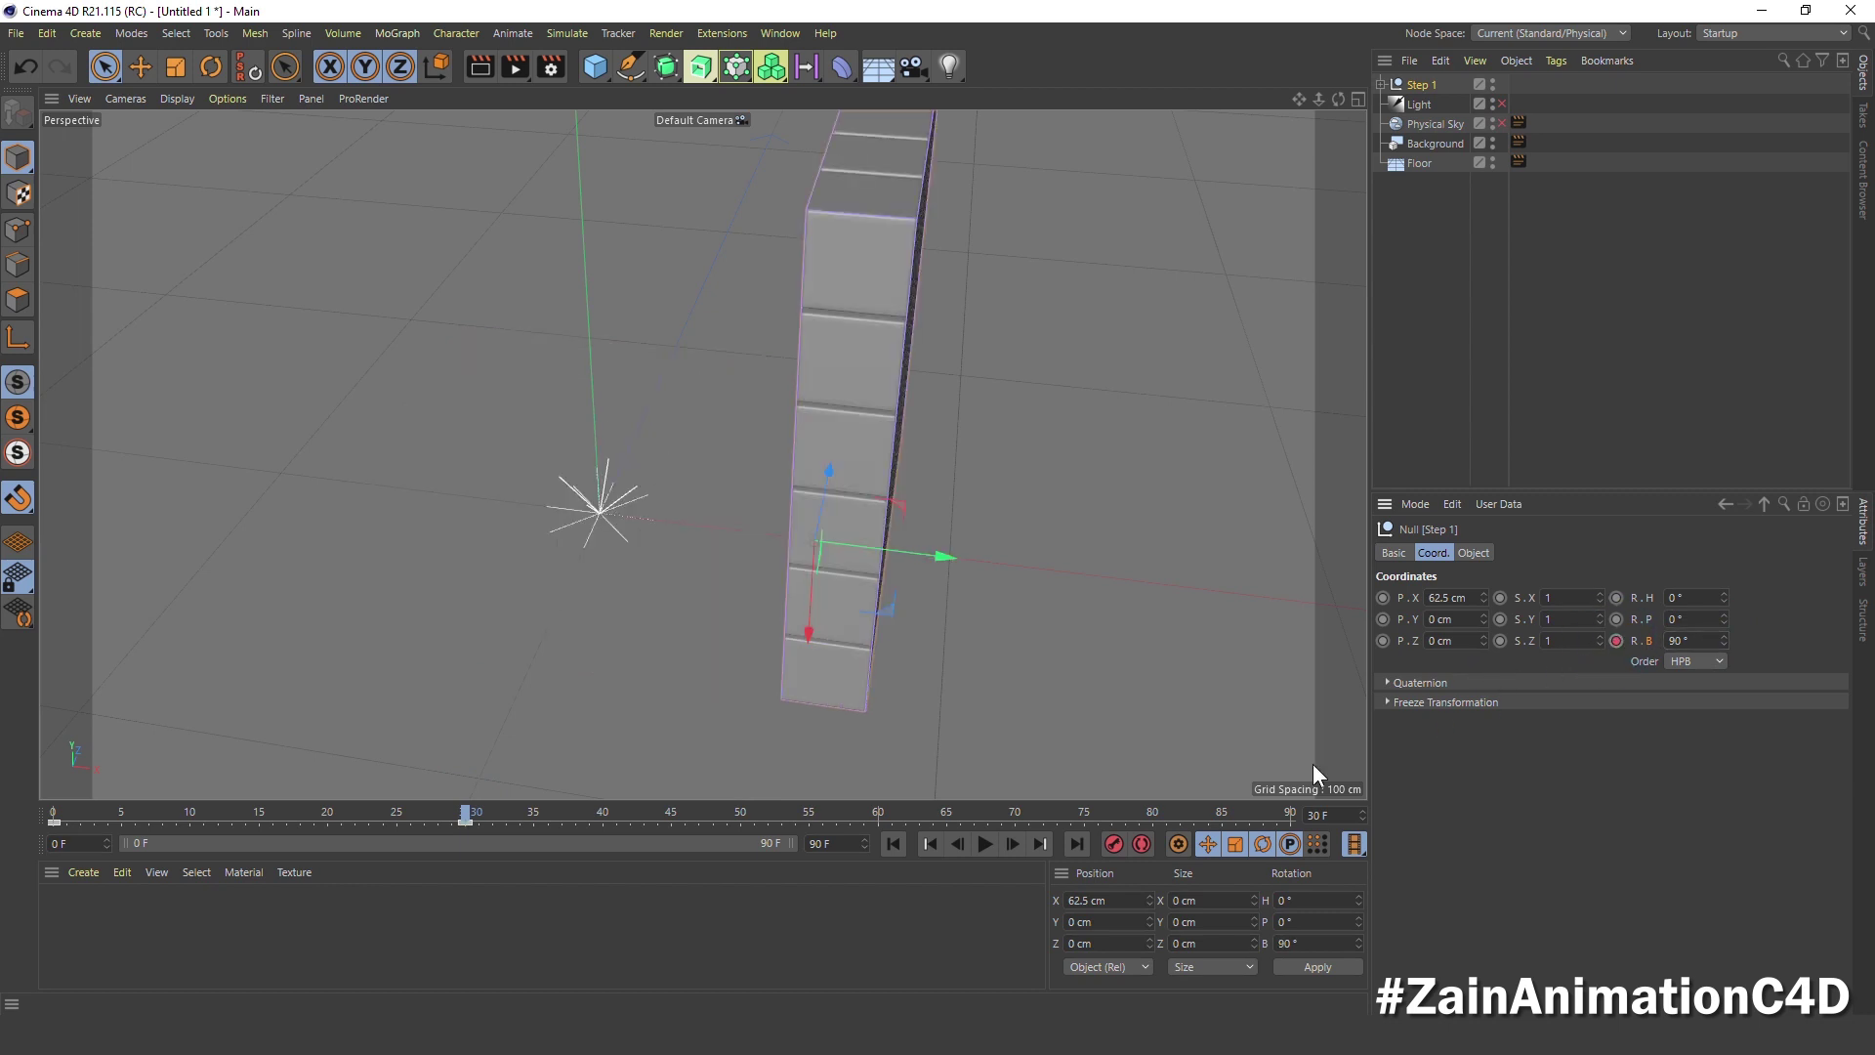
# Play back the tipping rotation from frame 0, then return to frame 30
pyautogui.click(893, 843)
pyautogui.click(984, 843)
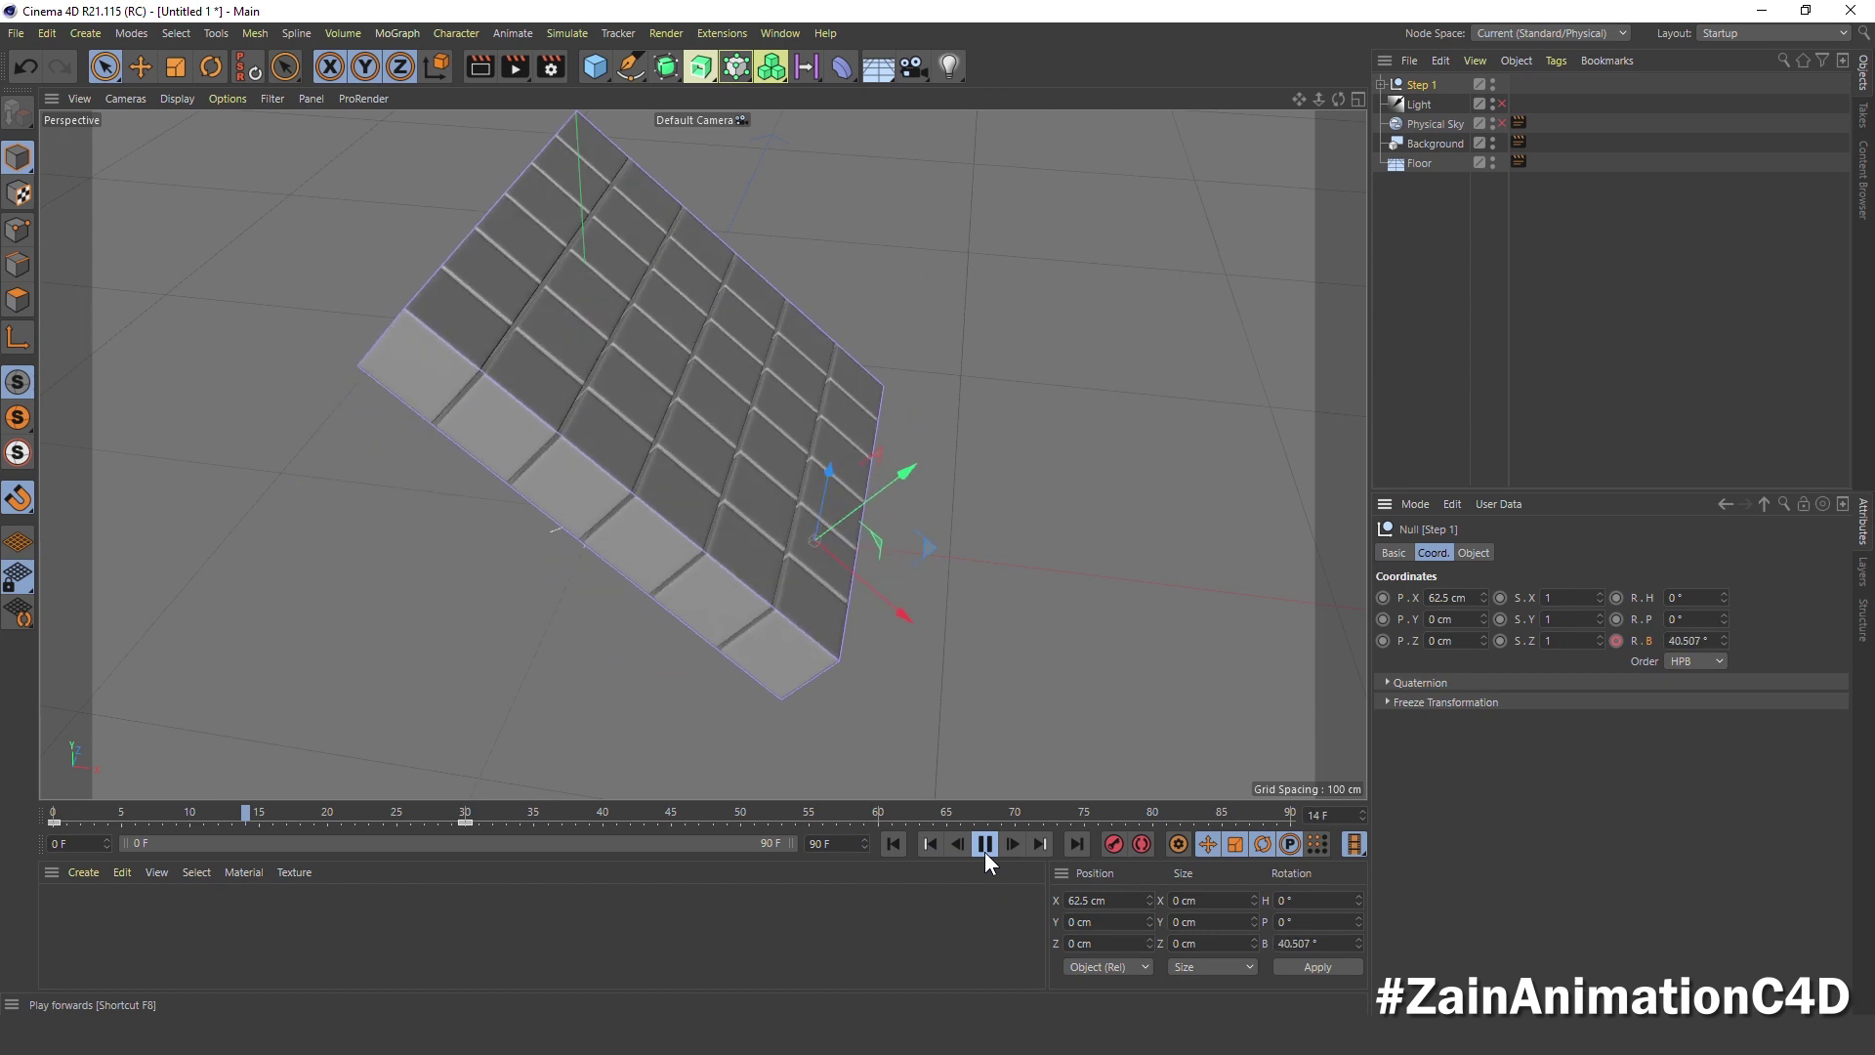
pyautogui.click(984, 850)
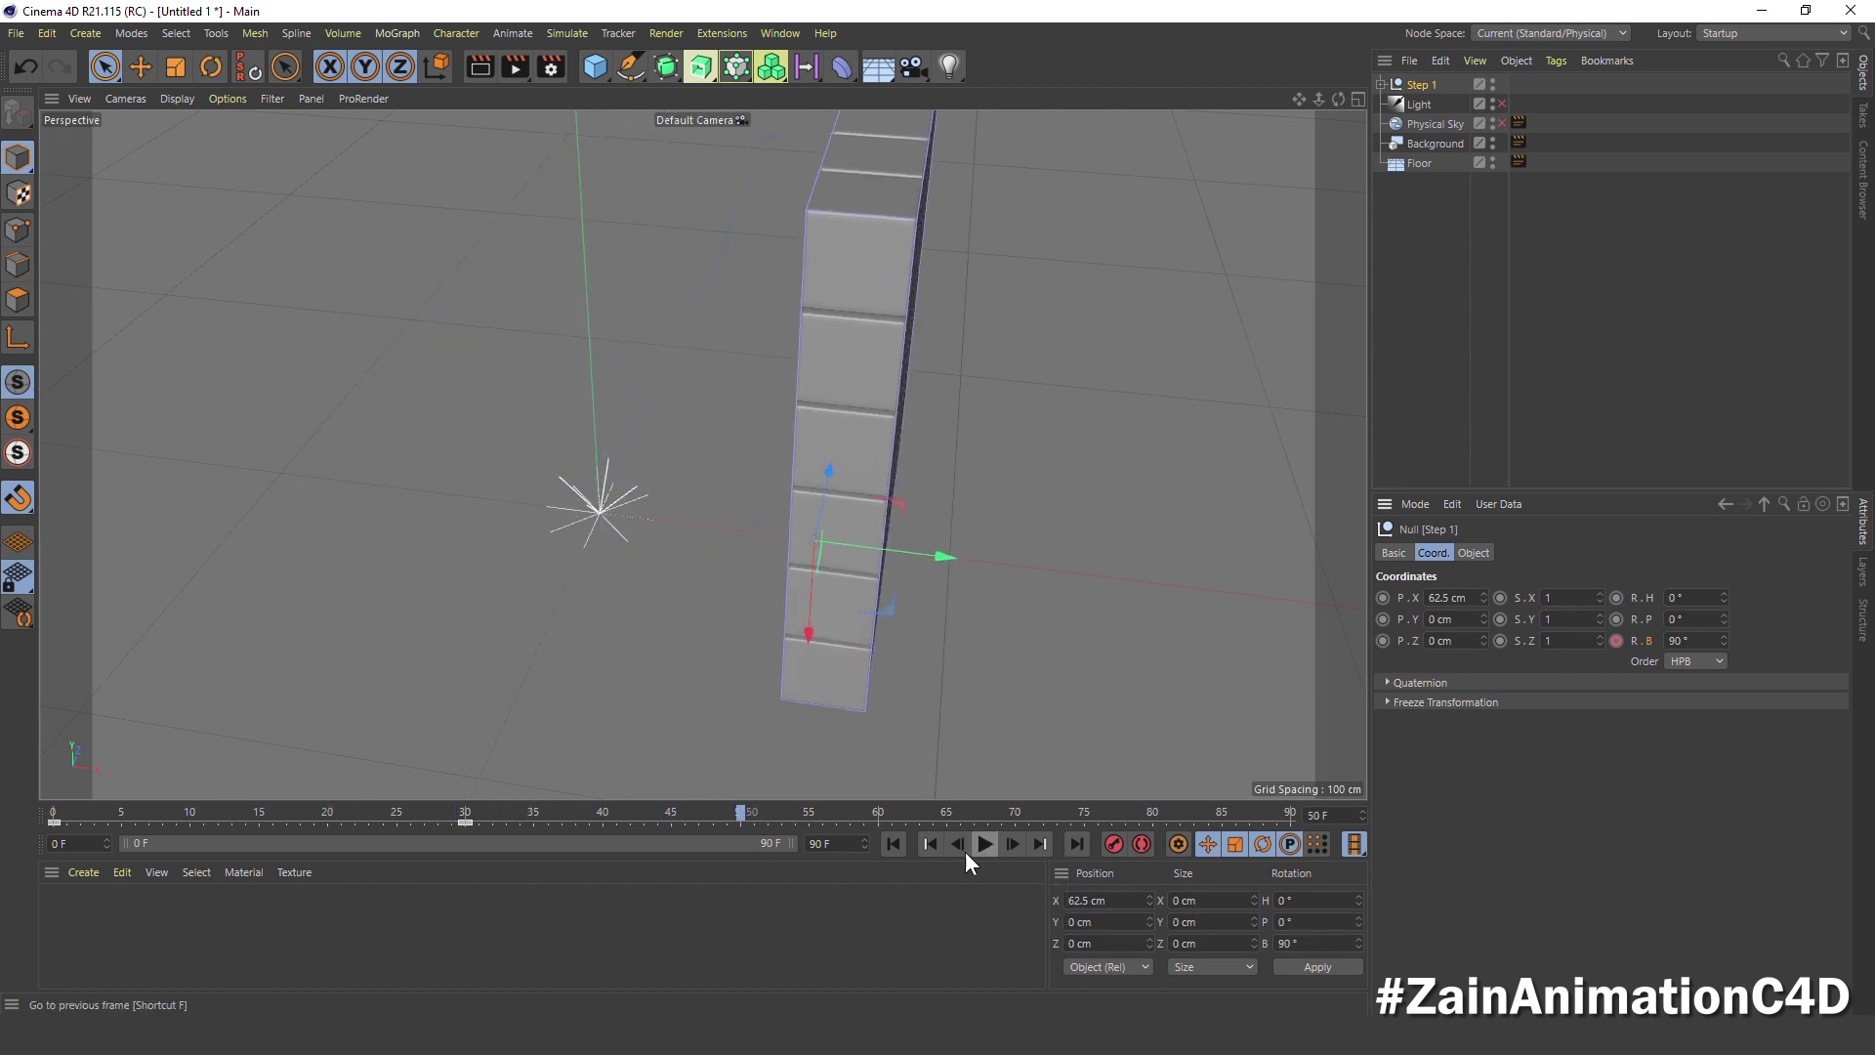
pyautogui.click(893, 843)
pyautogui.moveTo(473, 811); pyautogui.dragTo(534, 811)
pyautogui.moveTo(794, 545)
pyautogui.keyDown('alt'); pyautogui.mouseDown()
pyautogui.moveTo(948, 478)
pyautogui.moveTo(782, 545)
pyautogui.moveTo(680, 498)
pyautogui.moveTo(644, 567)
pyautogui.mouseUp(); pyautogui.keyUp('alt')
pyautogui.click(465, 812)
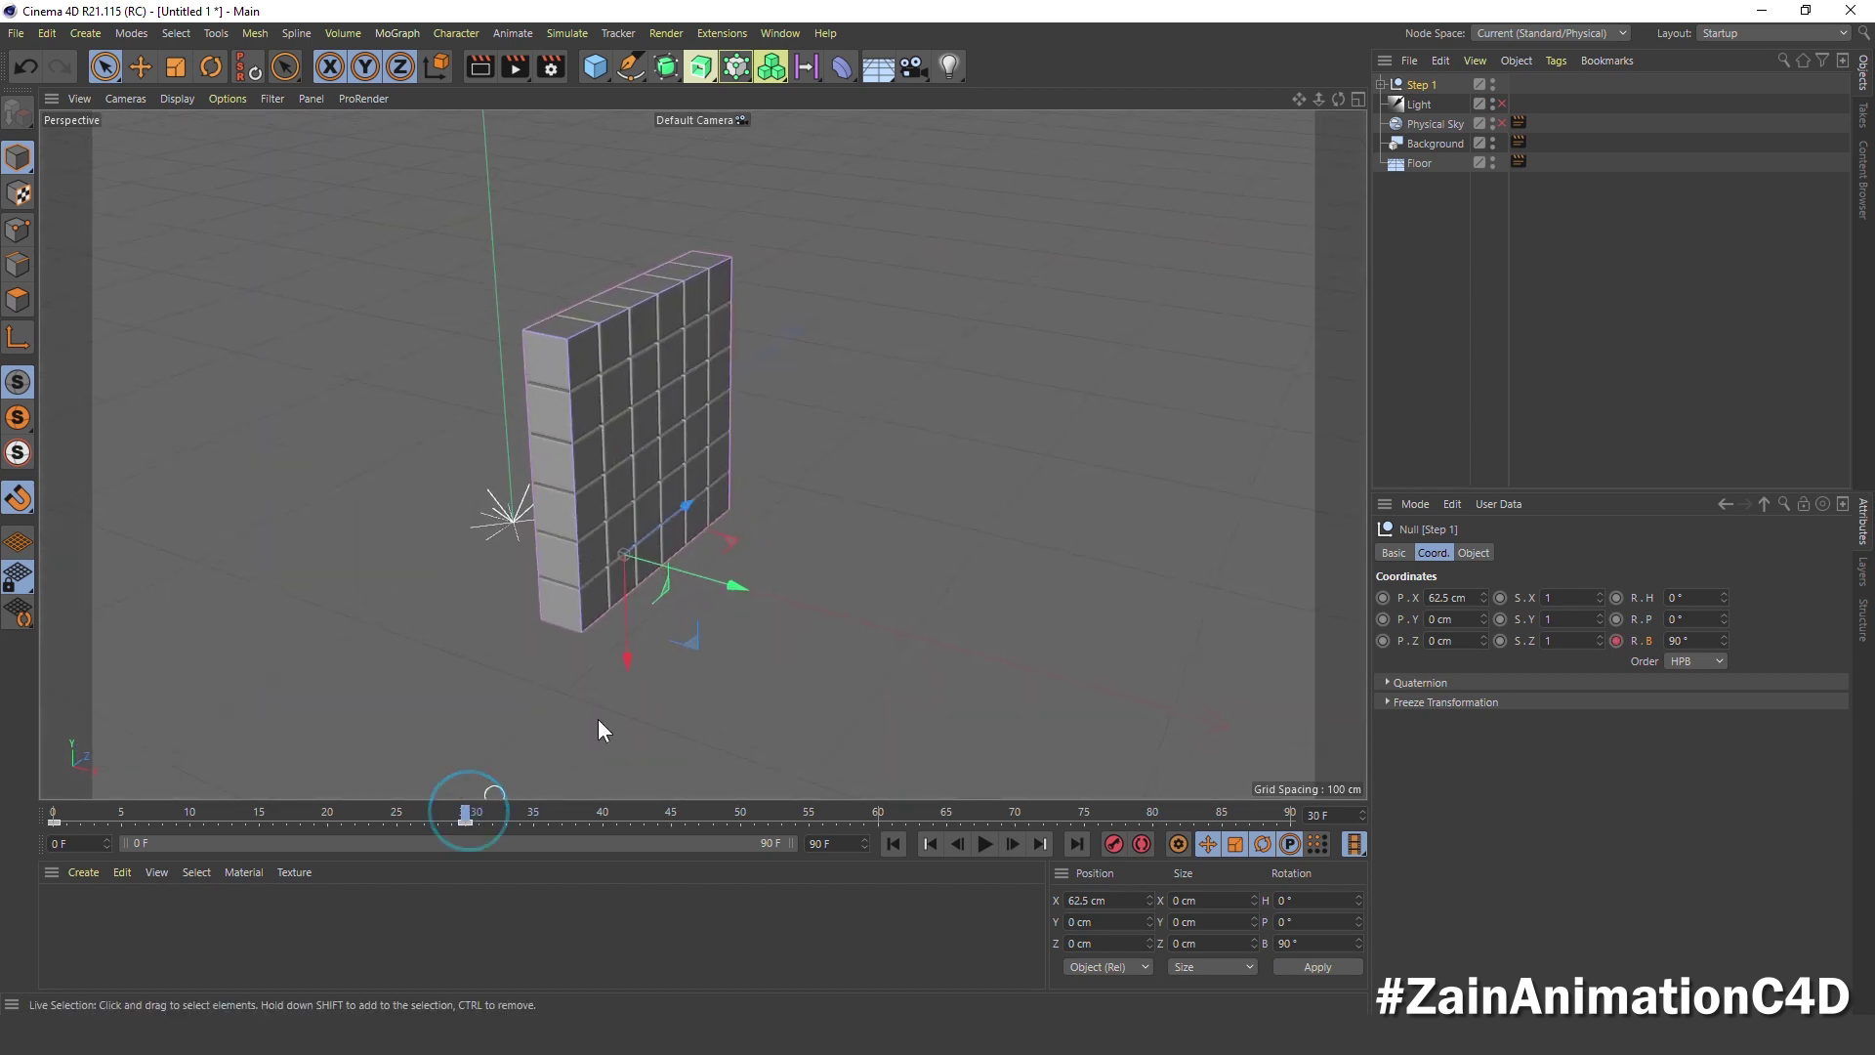
# Keyframe the Bend deformer's Strength at 0° at frame 30 and -180° at frame 60
pyautogui.click(1381, 84)
pyautogui.click(1391, 103)
pyautogui.click(1436, 125)
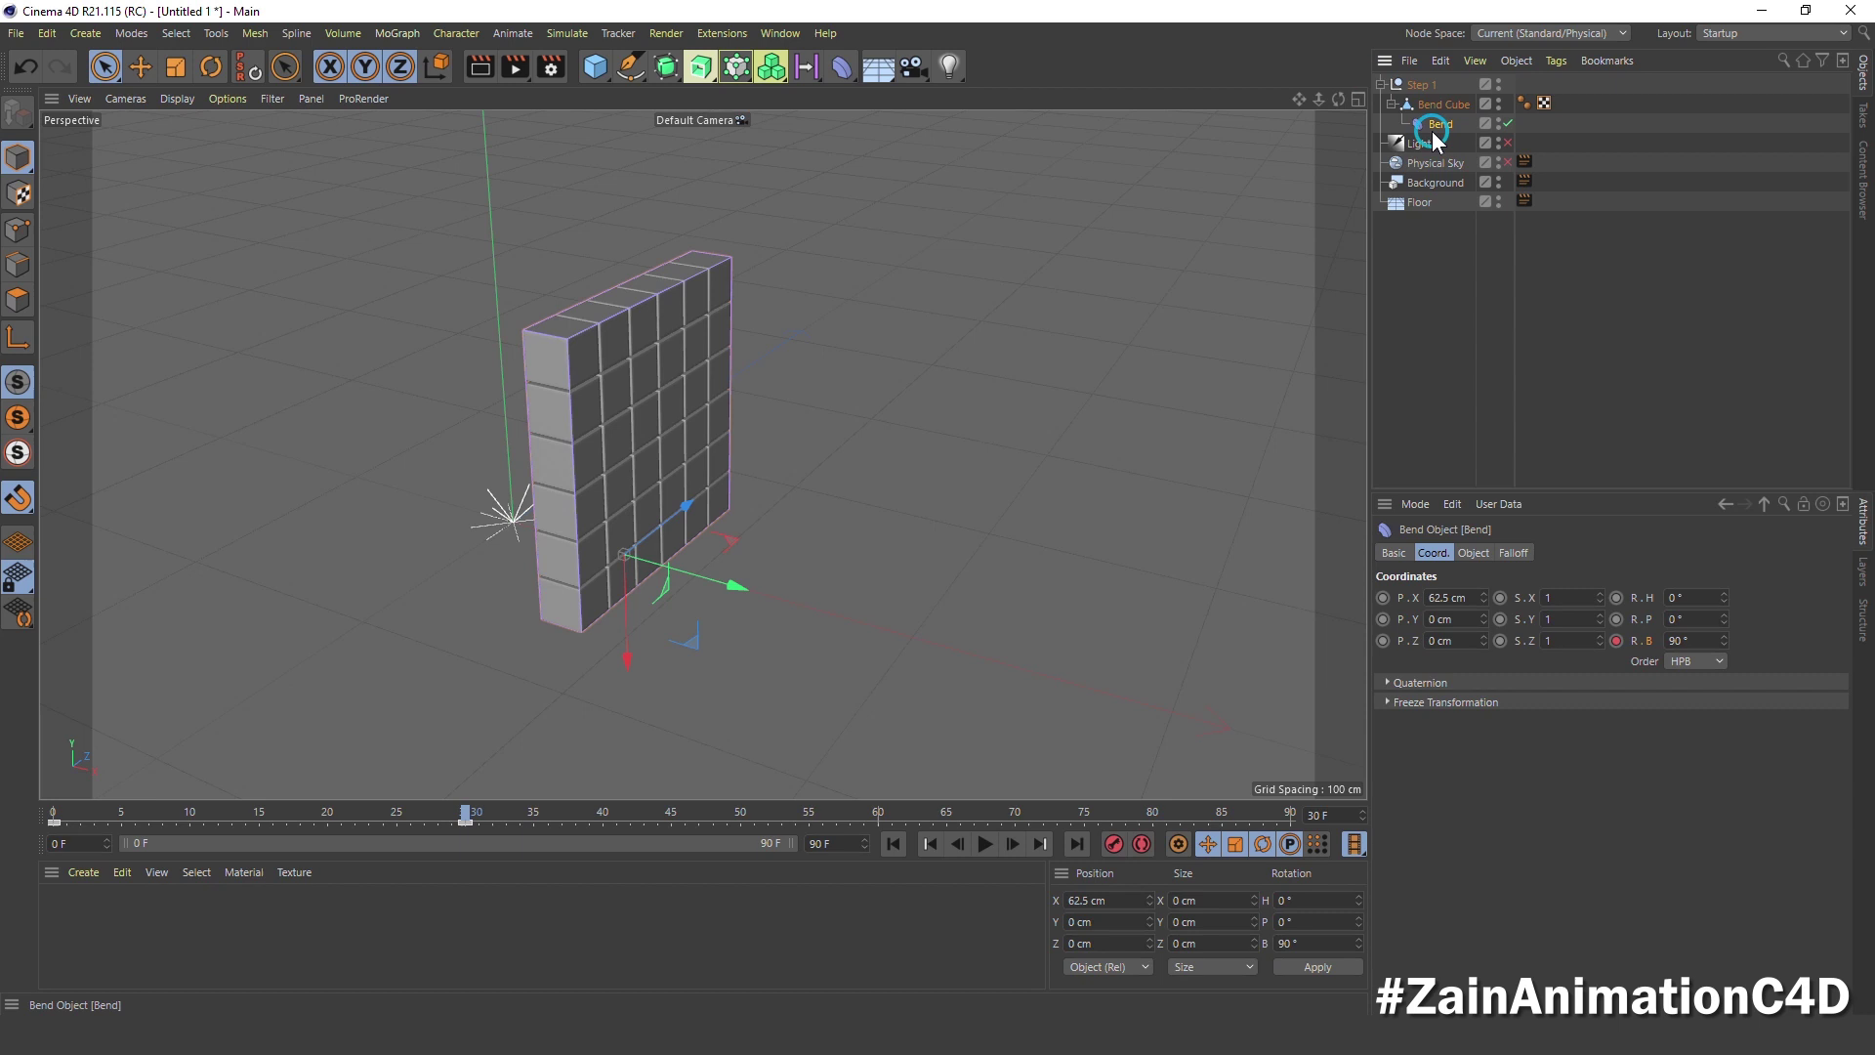
pyautogui.click(1477, 553)
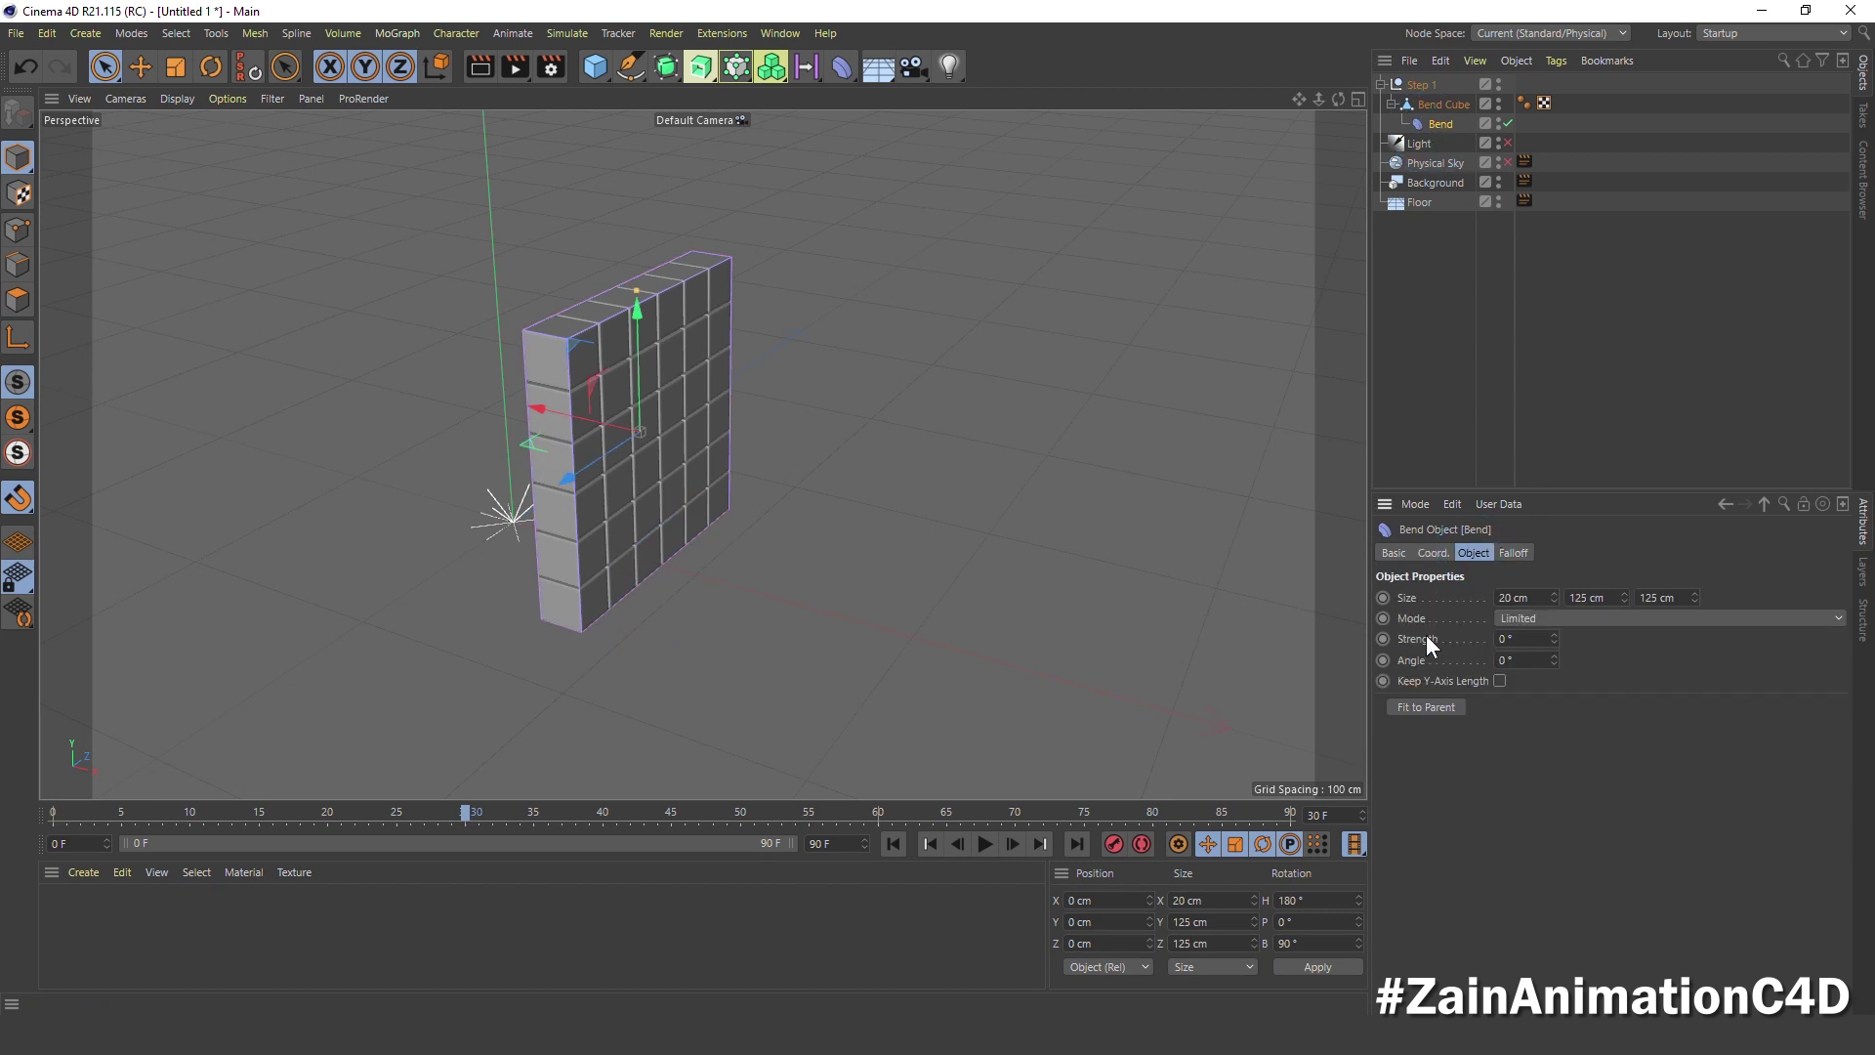
pyautogui.click(1383, 638)
pyautogui.click(880, 817)
pyautogui.doubleClick(1523, 640)
pyautogui.write('-180')
pyautogui.press('Return')
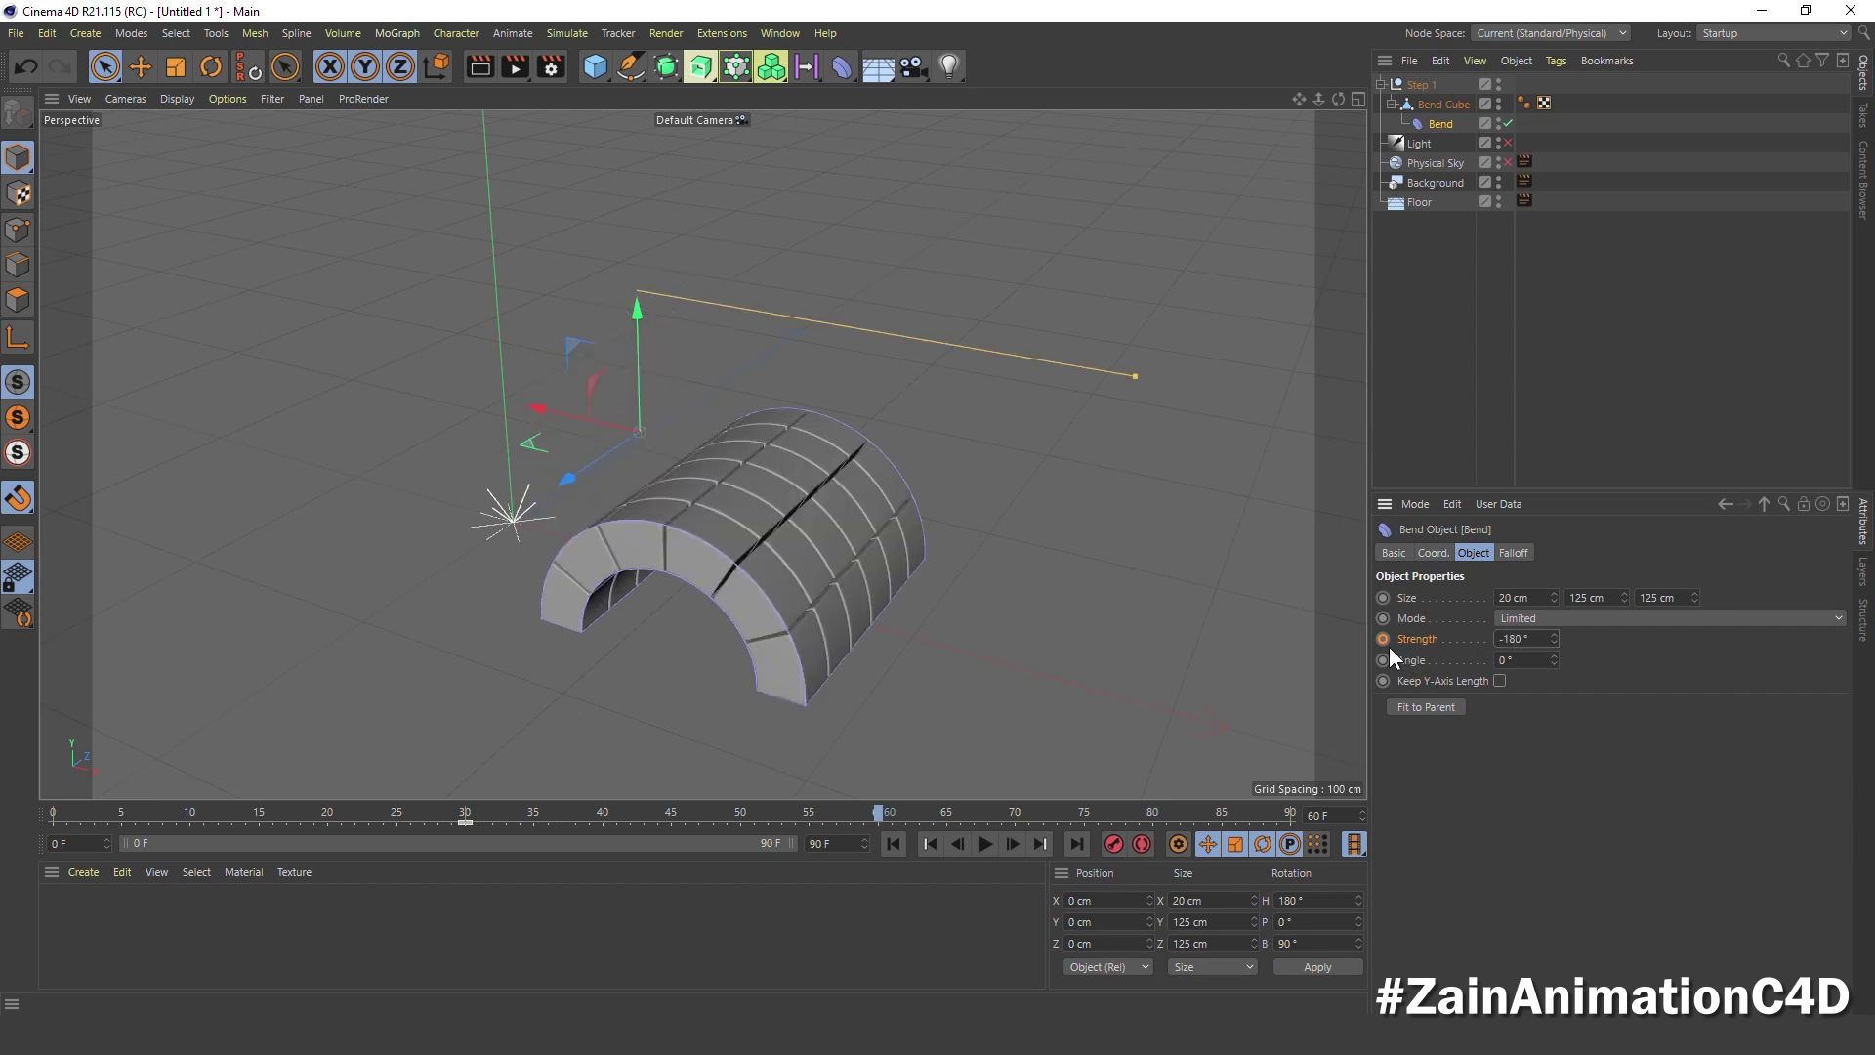
# Set the Bend Angle to 90° and keyframe it
pyautogui.moveTo(489, 814)
pyautogui.mouseDown()
pyautogui.moveTo(67, 814)
pyautogui.moveTo(796, 818)
pyautogui.moveTo(879, 845)
pyautogui.mouseUp()
pyautogui.moveTo(887, 823); pyautogui.dragTo(1311, 853)
pyautogui.moveTo(1551, 658); pyautogui.dragTo(1531, 657)
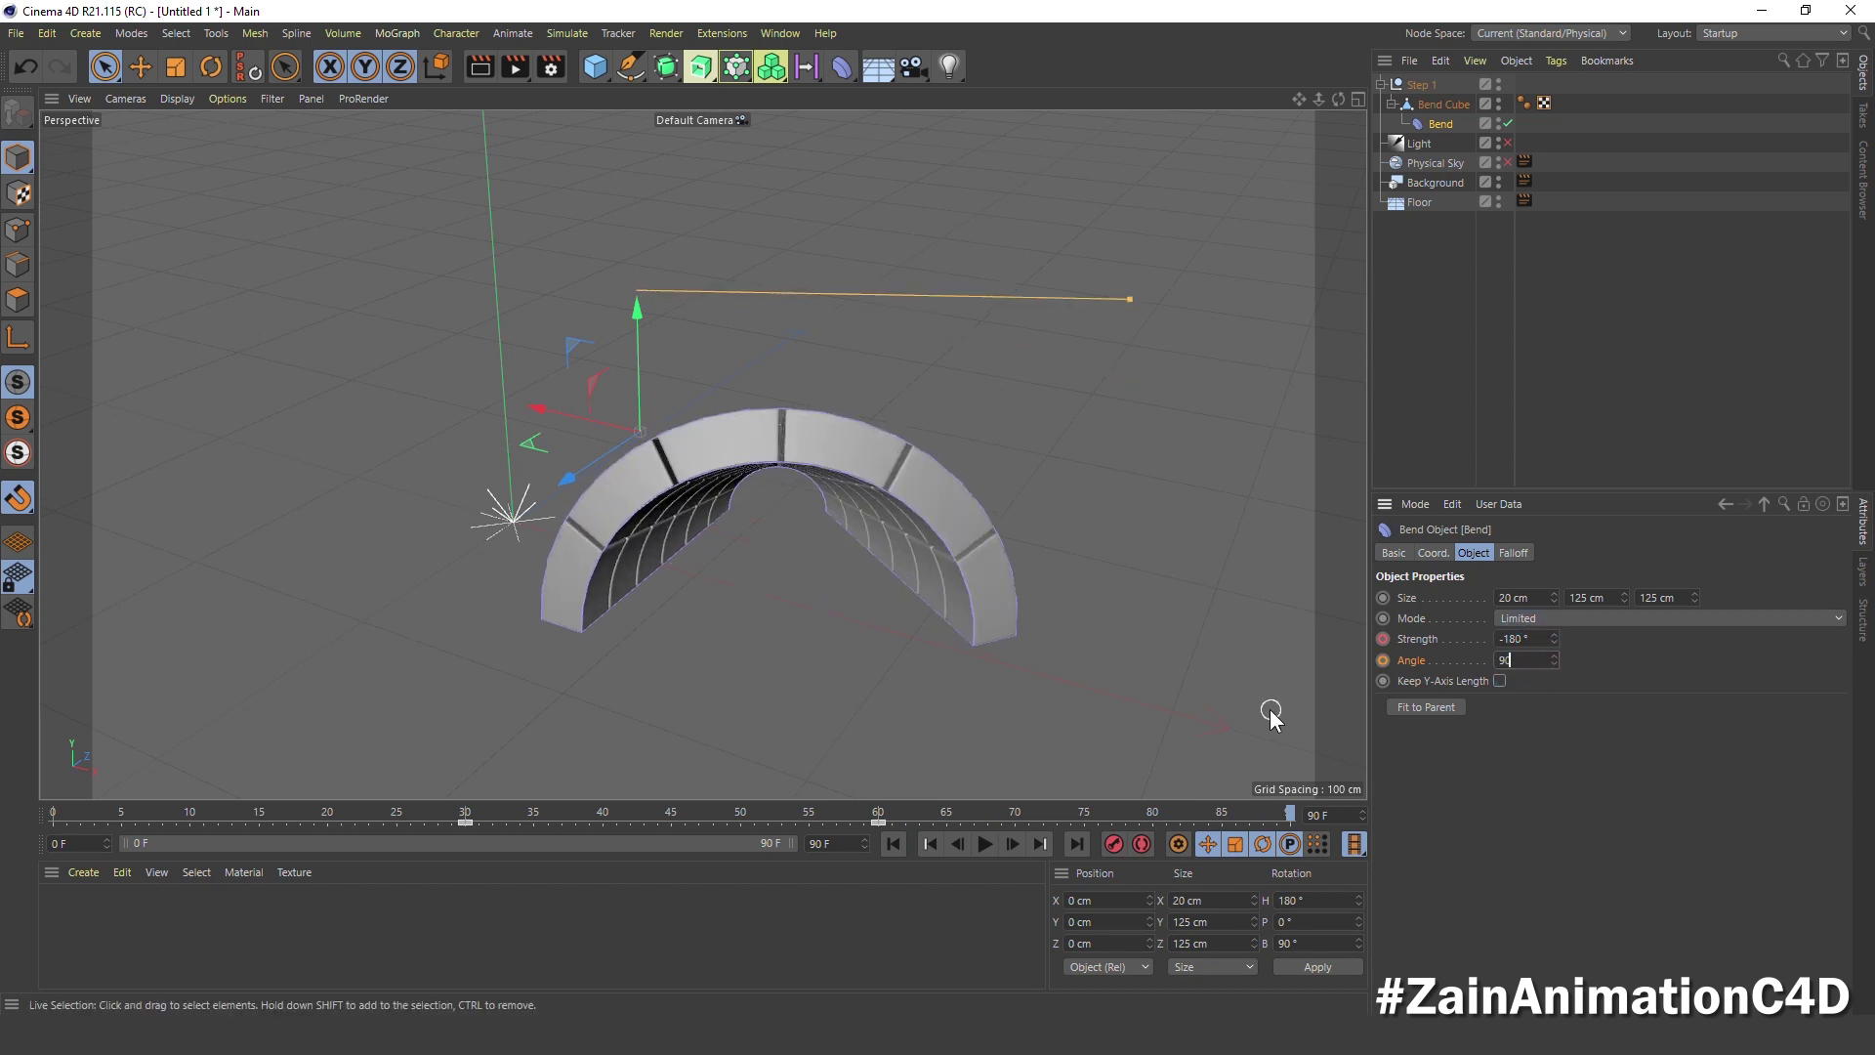
pyautogui.press('Return')
pyautogui.click(1383, 660)
# Extend the animation end frame and preview range to 150 frames
pyautogui.click(837, 843)
pyautogui.write('50')
pyautogui.press('Return')
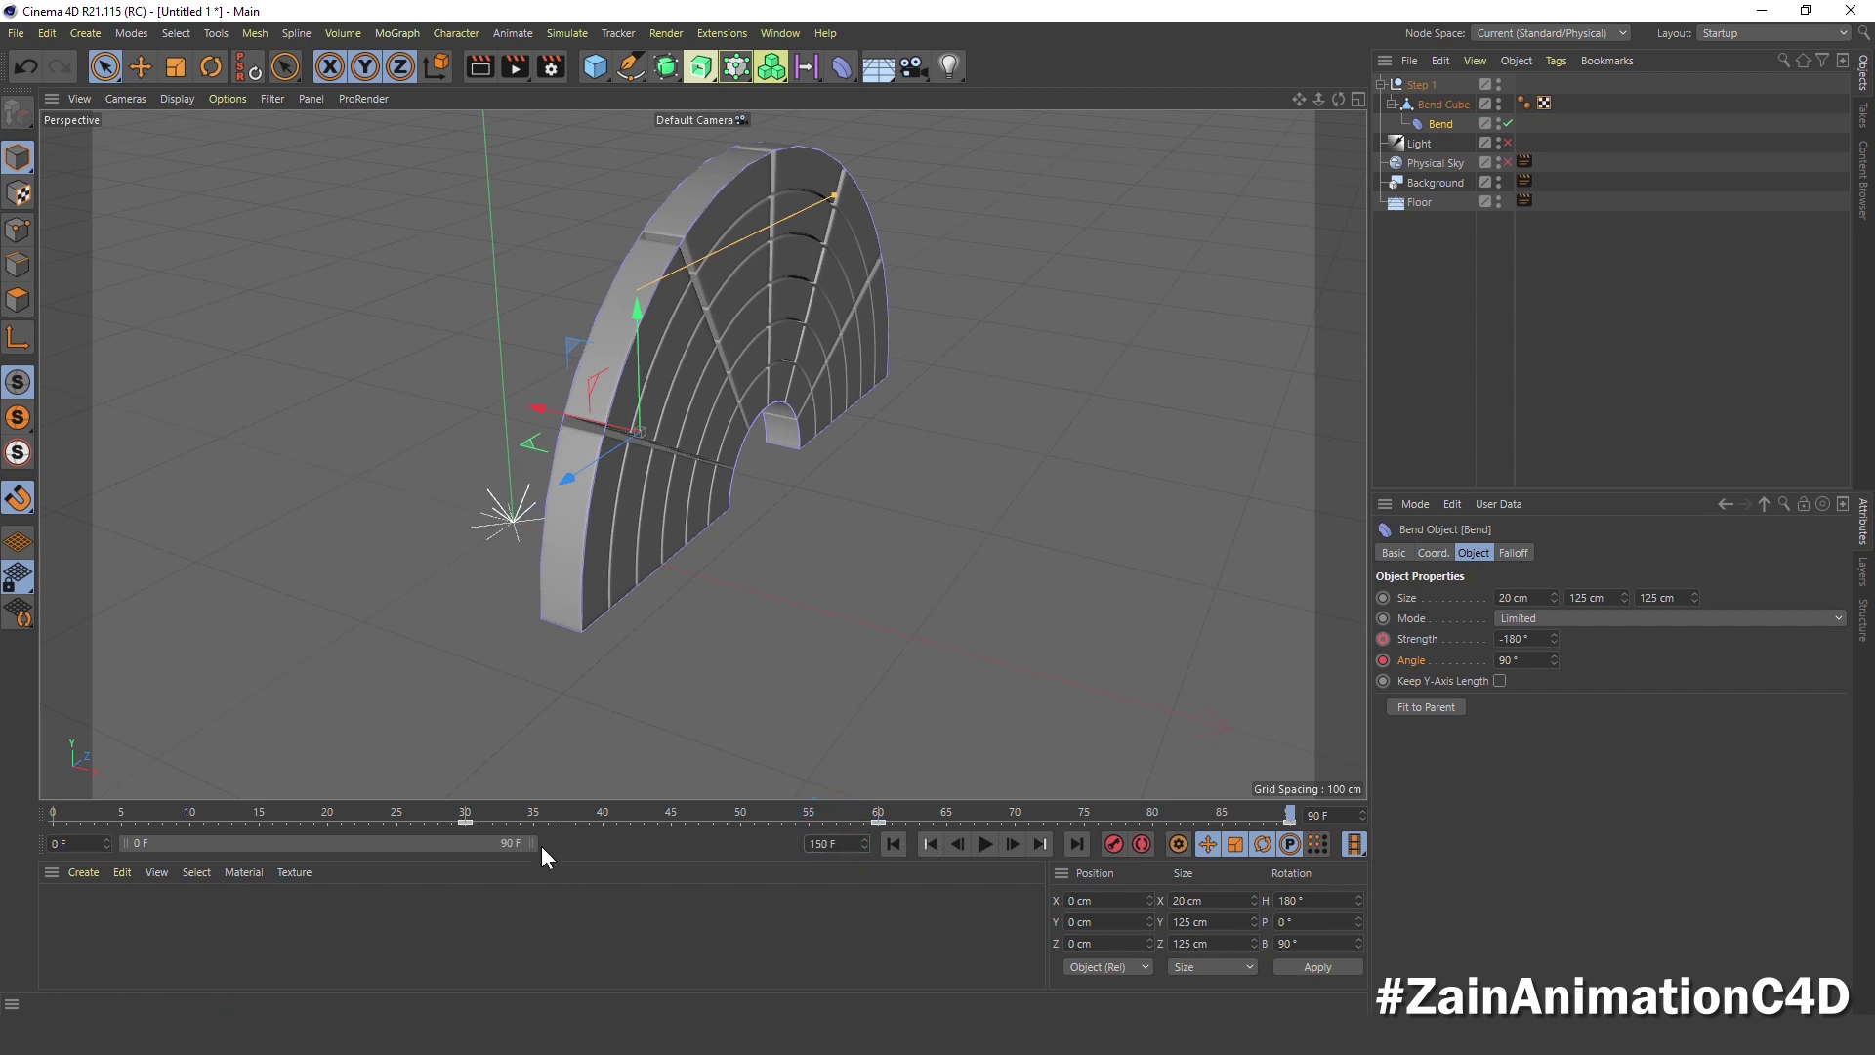
pyautogui.moveTo(534, 843)
pyautogui.mouseDown()
pyautogui.moveTo(786, 843)
pyautogui.moveTo(414, 799)
pyautogui.moveTo(797, 825)
pyautogui.mouseUp()
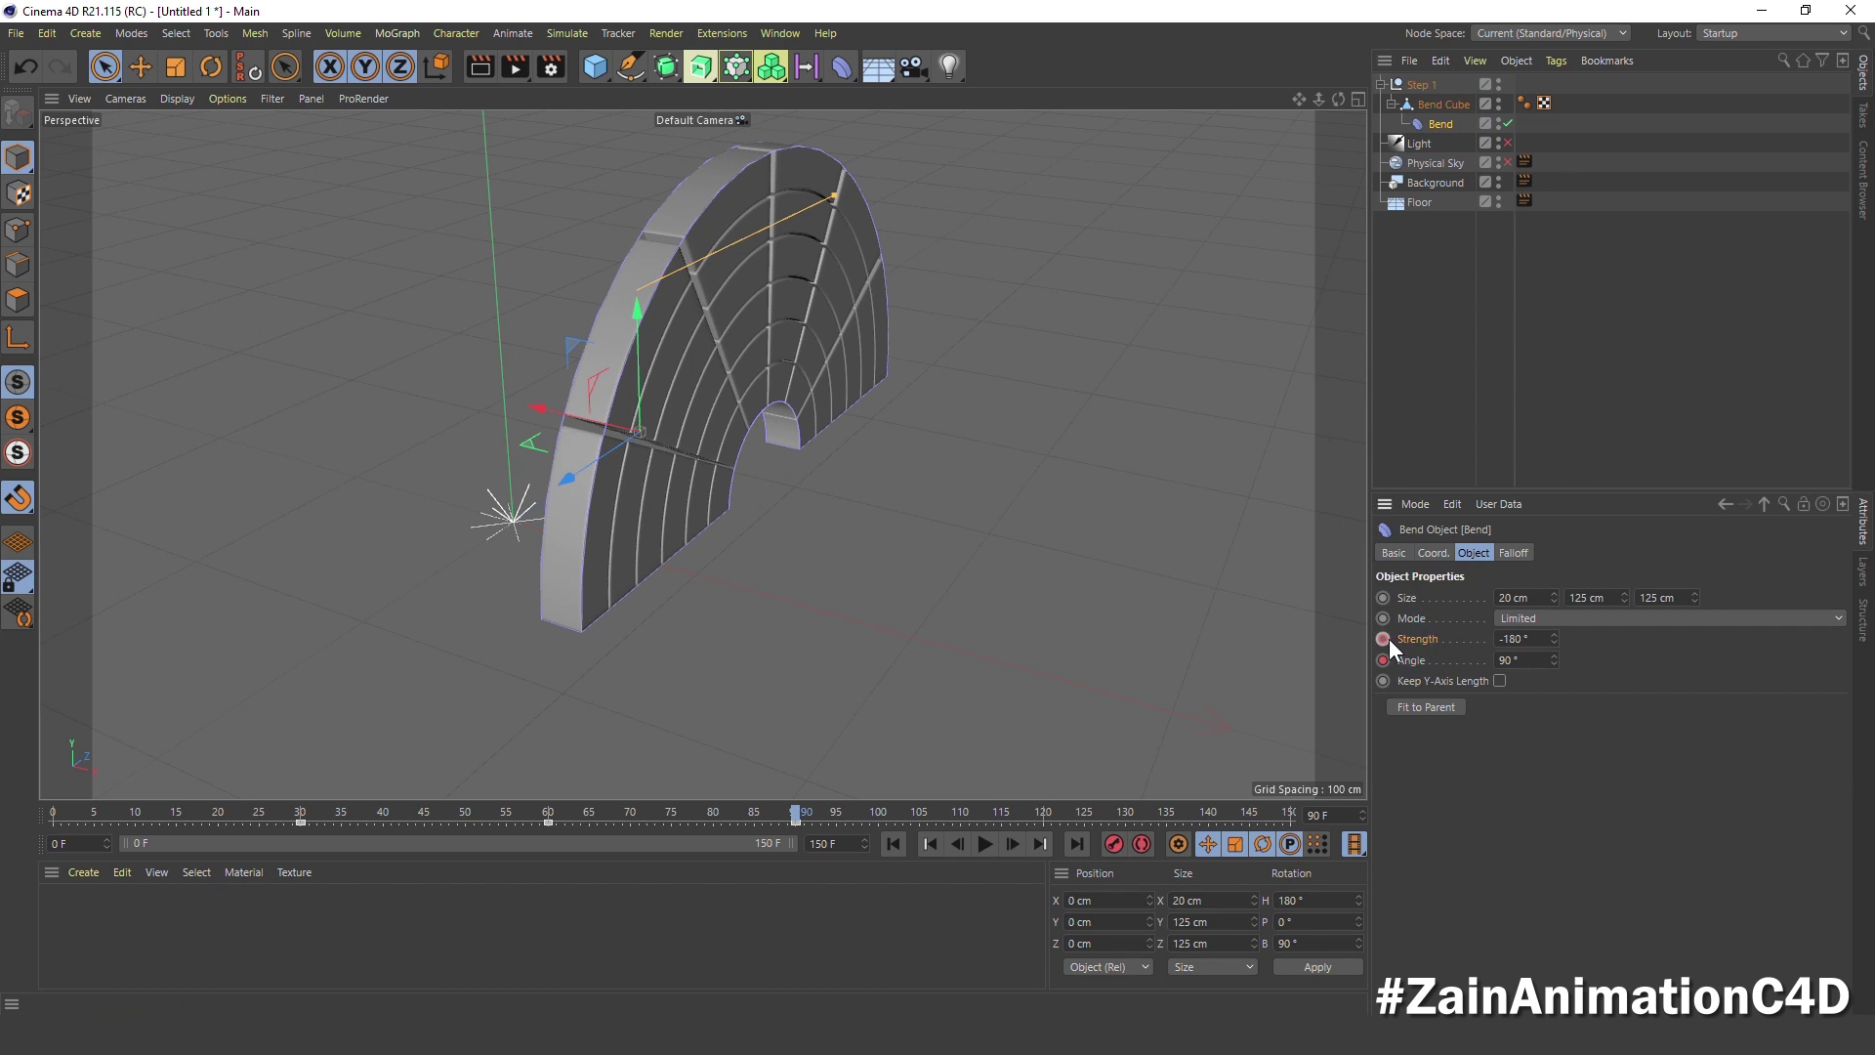
# Keyframe the Bend Strength back to 0° at frame 120
pyautogui.click(1043, 810)
pyautogui.click(1538, 638)
pyautogui.write('0')
pyautogui.press('Return')
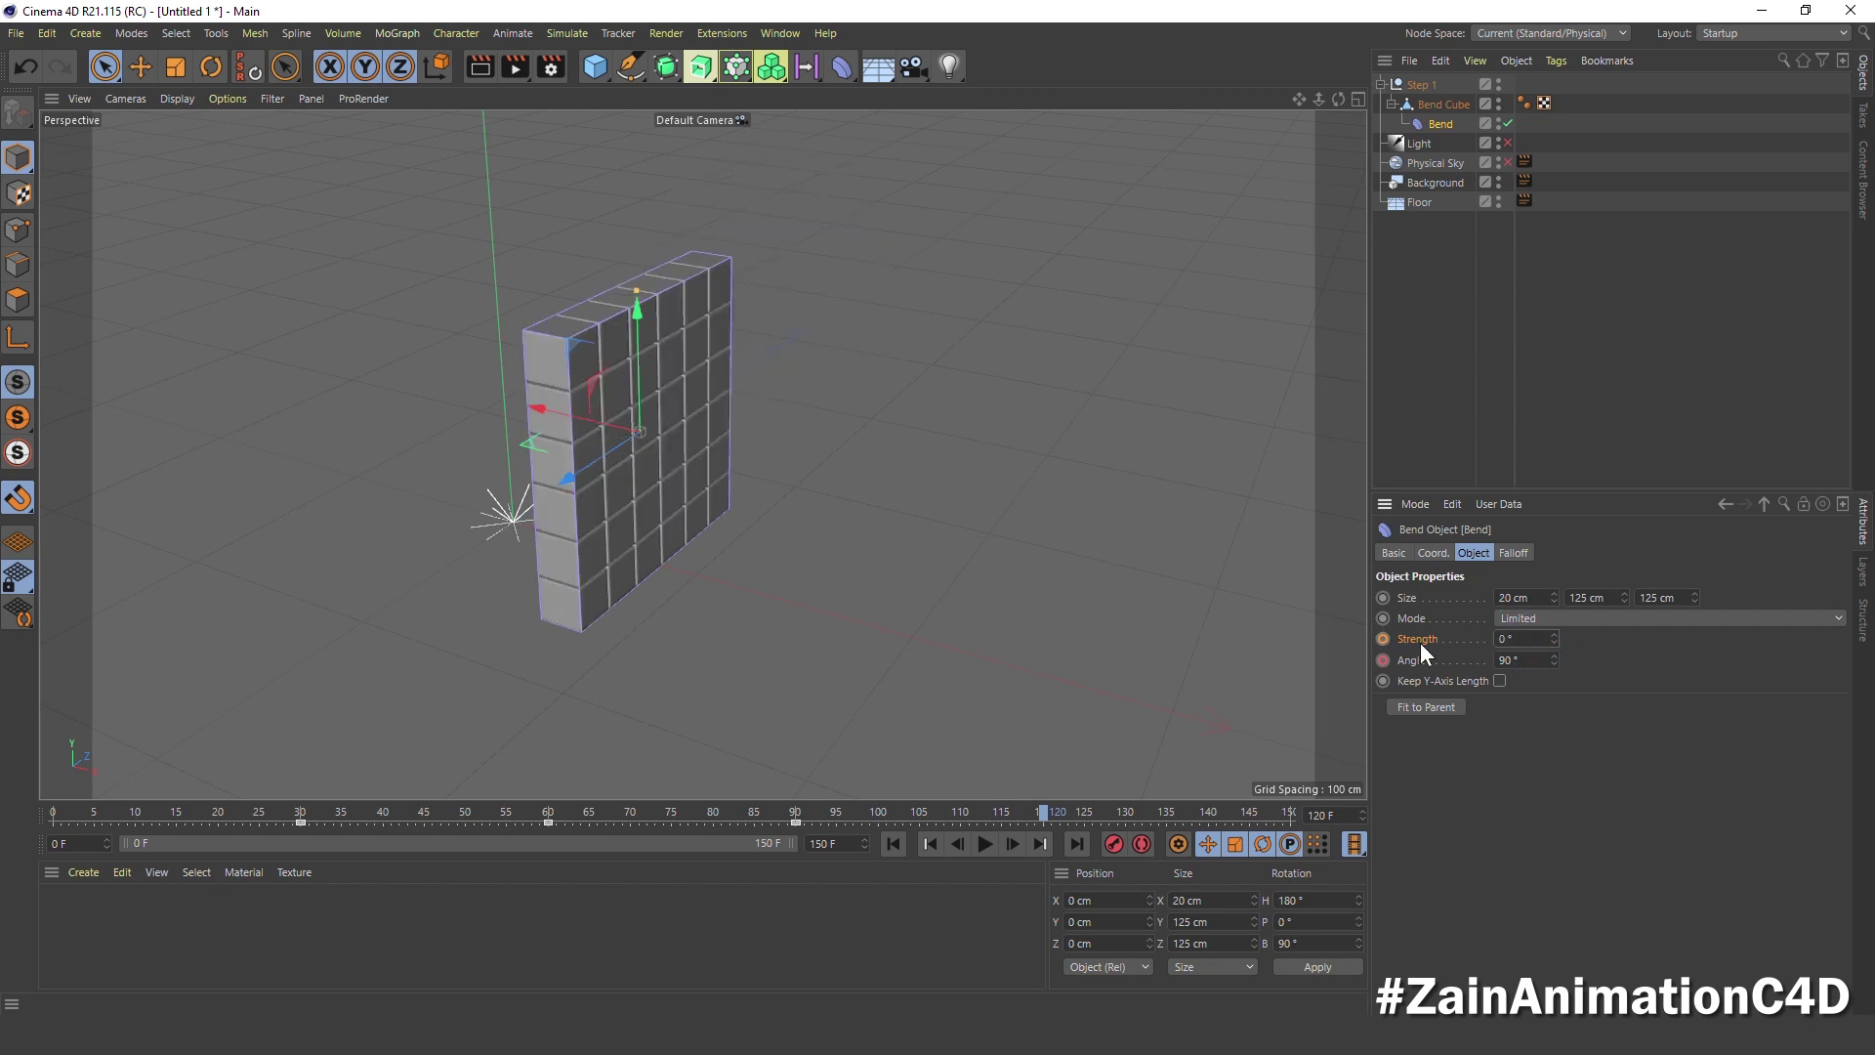
pyautogui.click(1391, 638)
pyautogui.moveTo(1041, 815)
pyautogui.mouseDown()
pyautogui.moveTo(663, 814)
pyautogui.moveTo(205, 888)
pyautogui.moveTo(1045, 879)
pyautogui.mouseUp()
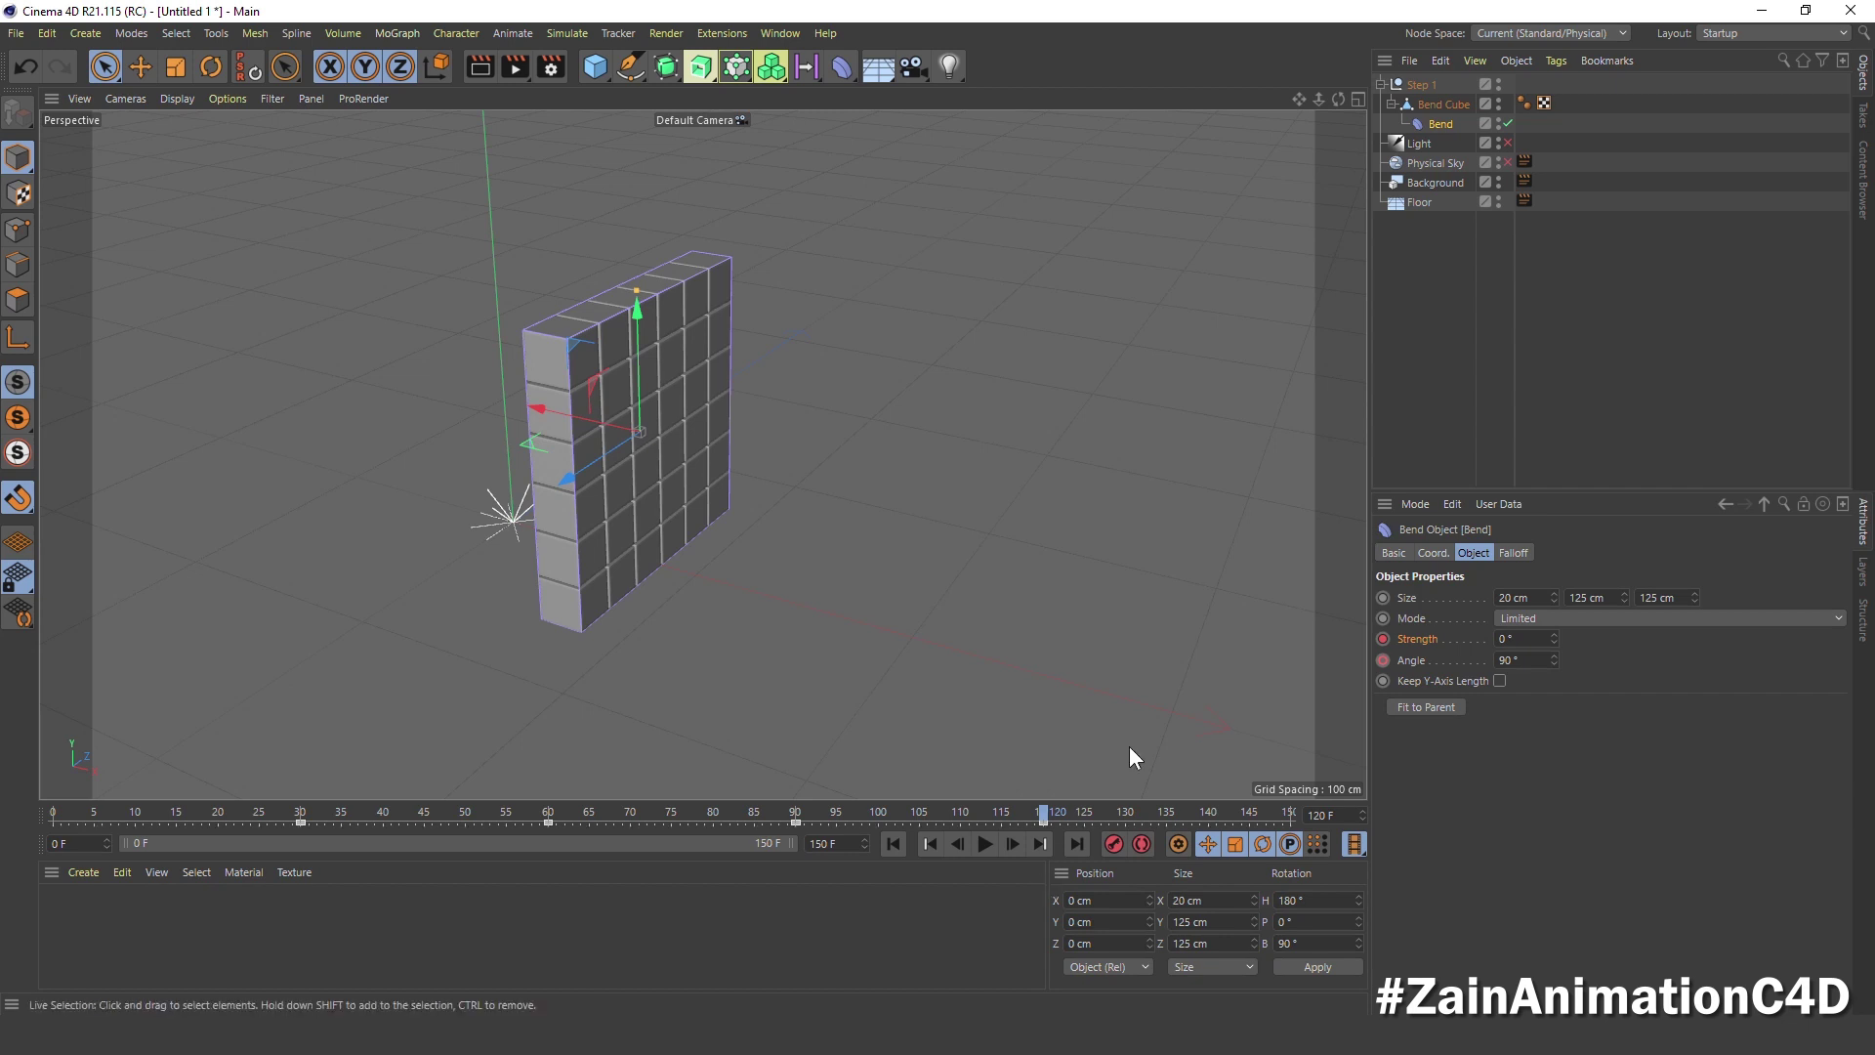
# Add a new null object and name it Step 2
pyautogui.click(594, 66)
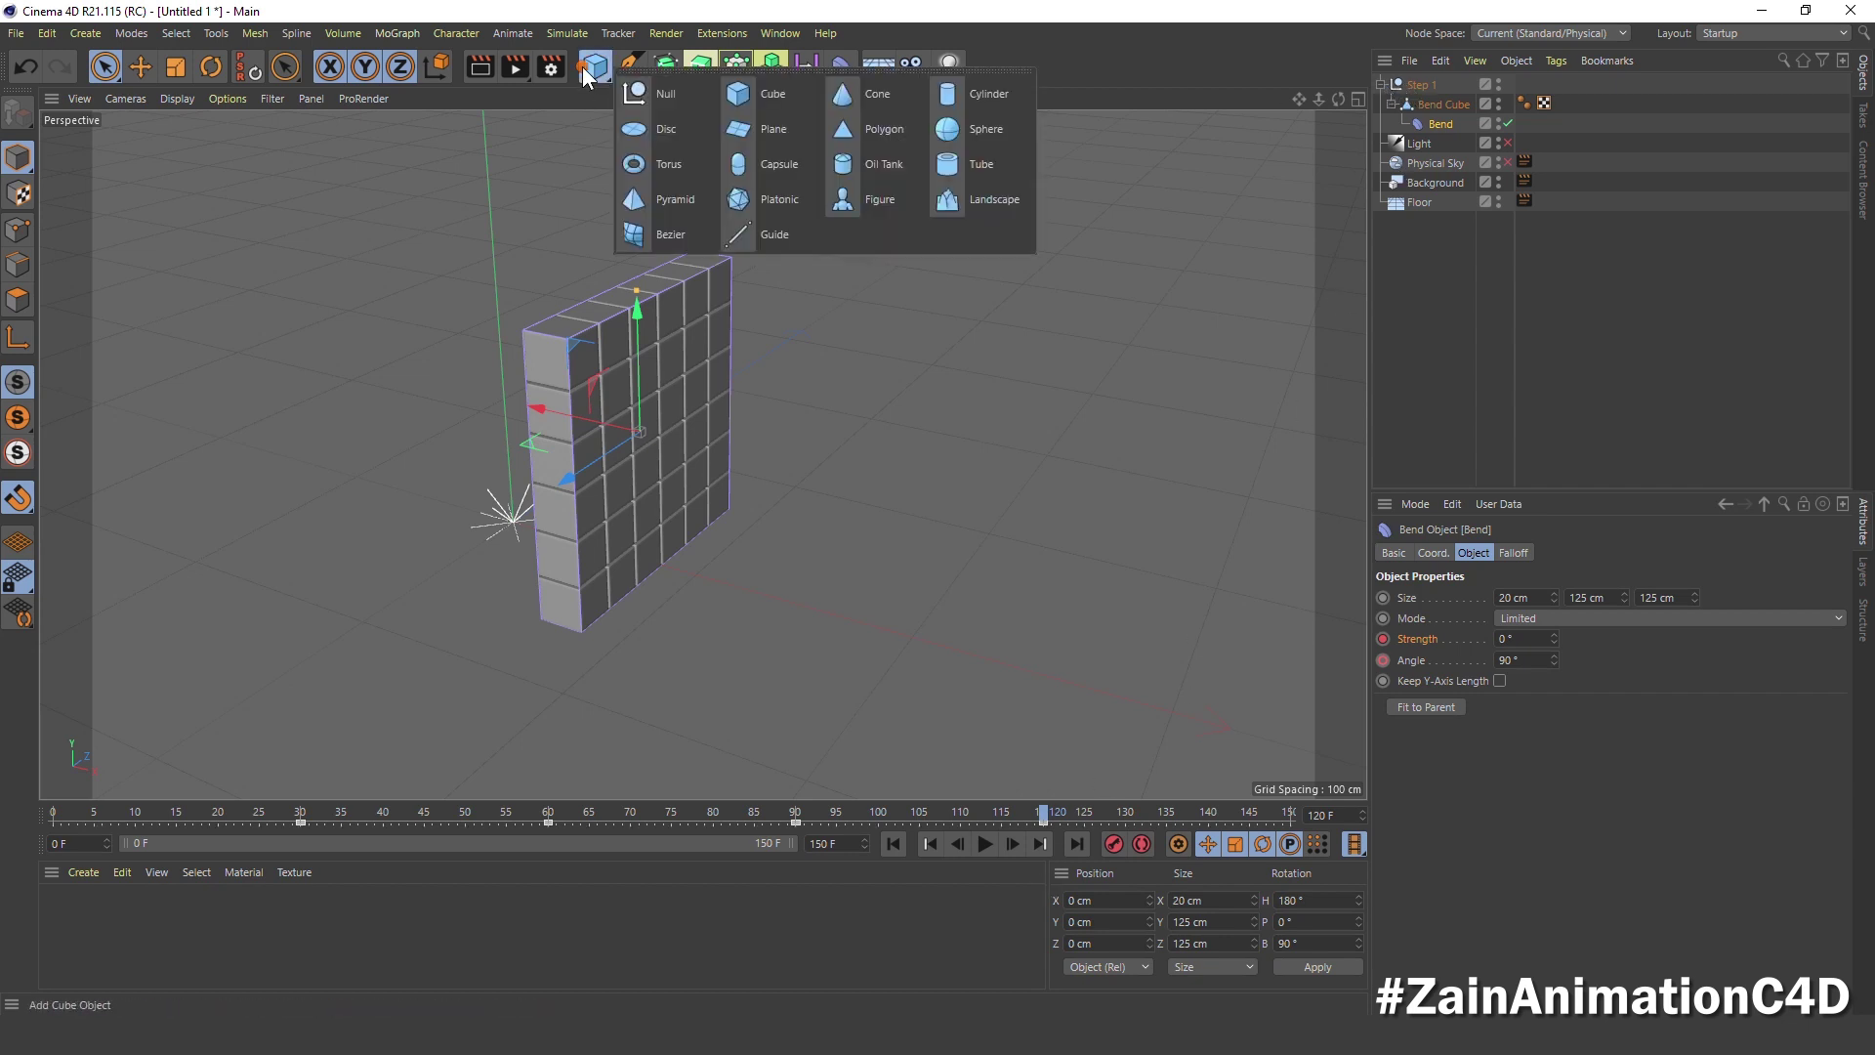
pyautogui.click(666, 94)
pyautogui.doubleClick(1430, 84)
pyautogui.write('S')
pyautogui.press('Return')
# In the maximized Front view, slide Step 2 toward the cube wall's bottom corner
pyautogui.middleClick(1074, 635)
pyautogui.middleClick(1141, 696)
pyautogui.scroll(-3, 1147, 691)
pyautogui.scroll(-3, 1133, 658)
pyautogui.keyDown('alt'); pyautogui.moveTo(1131, 598); pyautogui.dragTo(823, 512, button='middle'); pyautogui.keyUp('alt')
pyautogui.scroll(-3, 860, 506)
pyautogui.scroll(-2, 859, 506)
pyautogui.scroll(-2, 860, 506)
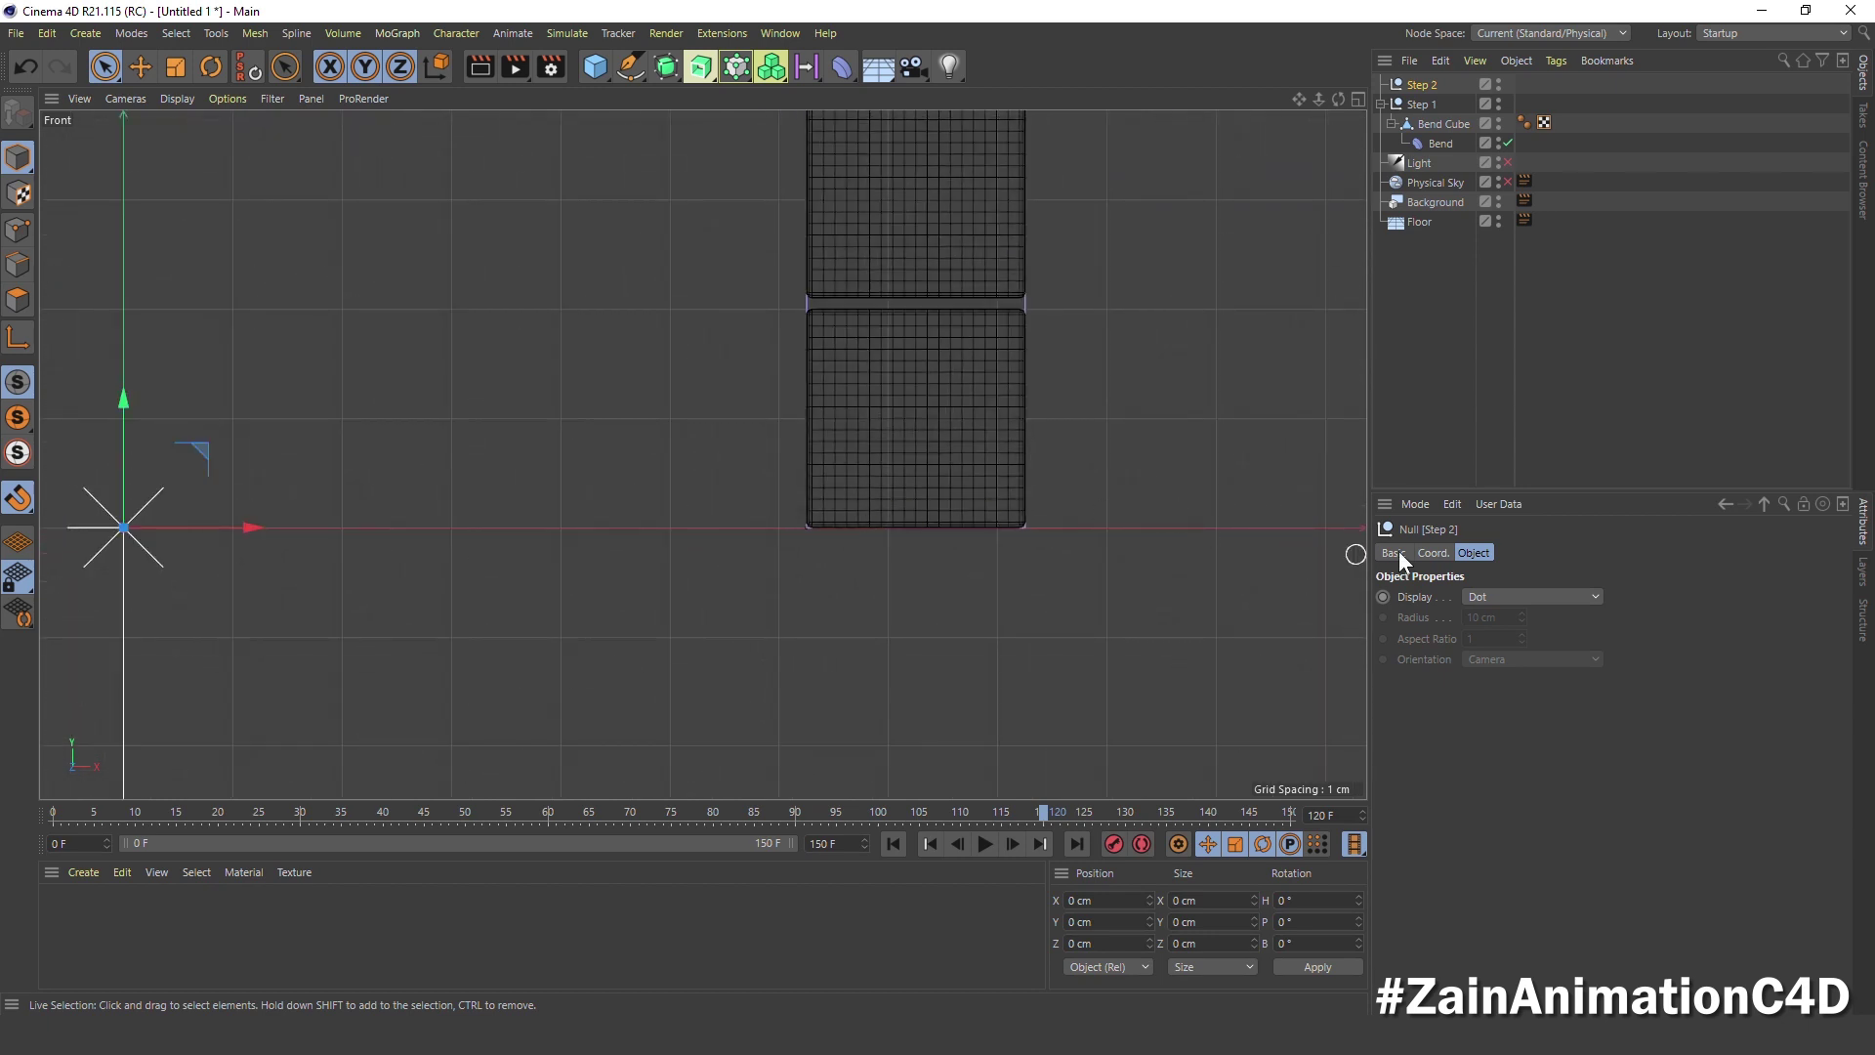
pyautogui.click(1433, 553)
pyautogui.moveTo(1484, 592); pyautogui.dragTo(1484, 592)
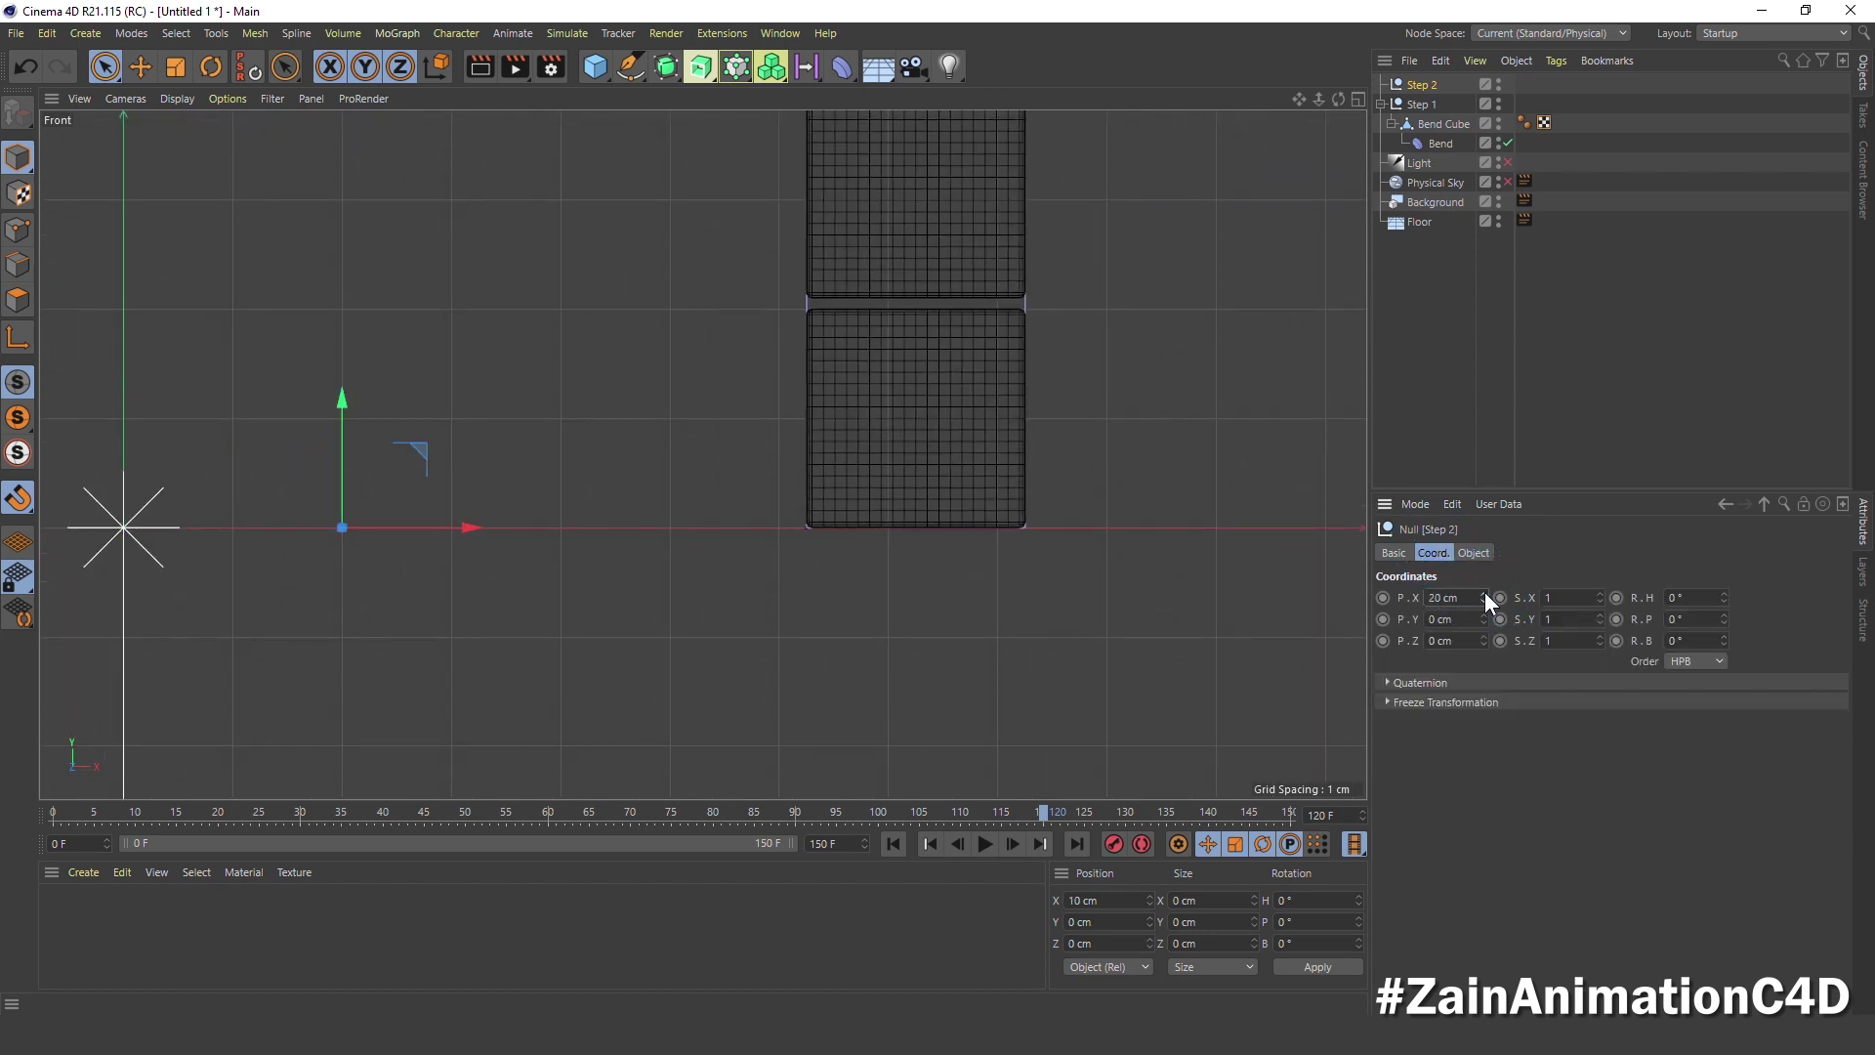
pyautogui.scroll(2, 1184, 553)
pyautogui.scroll(3, 1113, 508)
pyautogui.keyDown('alt'); pyautogui.moveTo(1047, 386); pyautogui.dragTo(1080, 478, button='middle'); pyautogui.keyUp('alt')
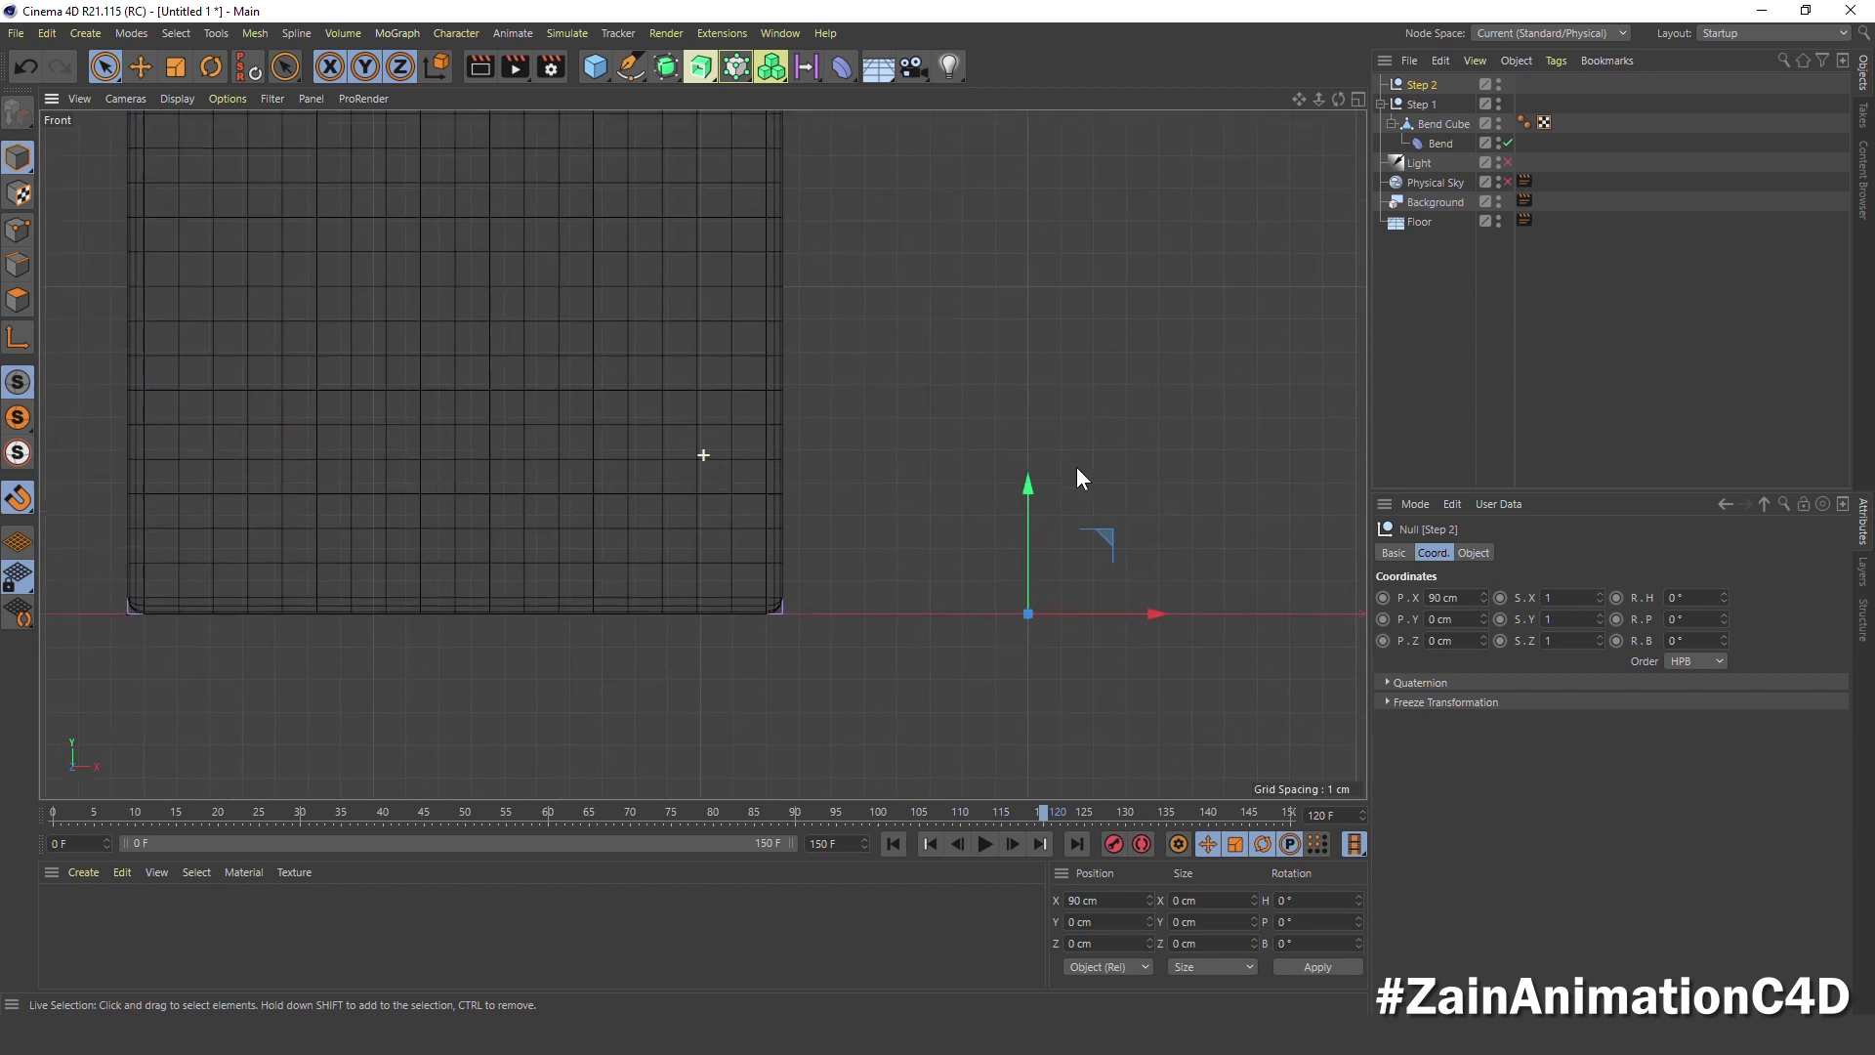
pyautogui.moveTo(1152, 611); pyautogui.dragTo(908, 668)
# Set Step 2's X position to exactly 82.5 cm
pyautogui.scroll(2, 767, 612)
pyautogui.scroll(1, 762, 582)
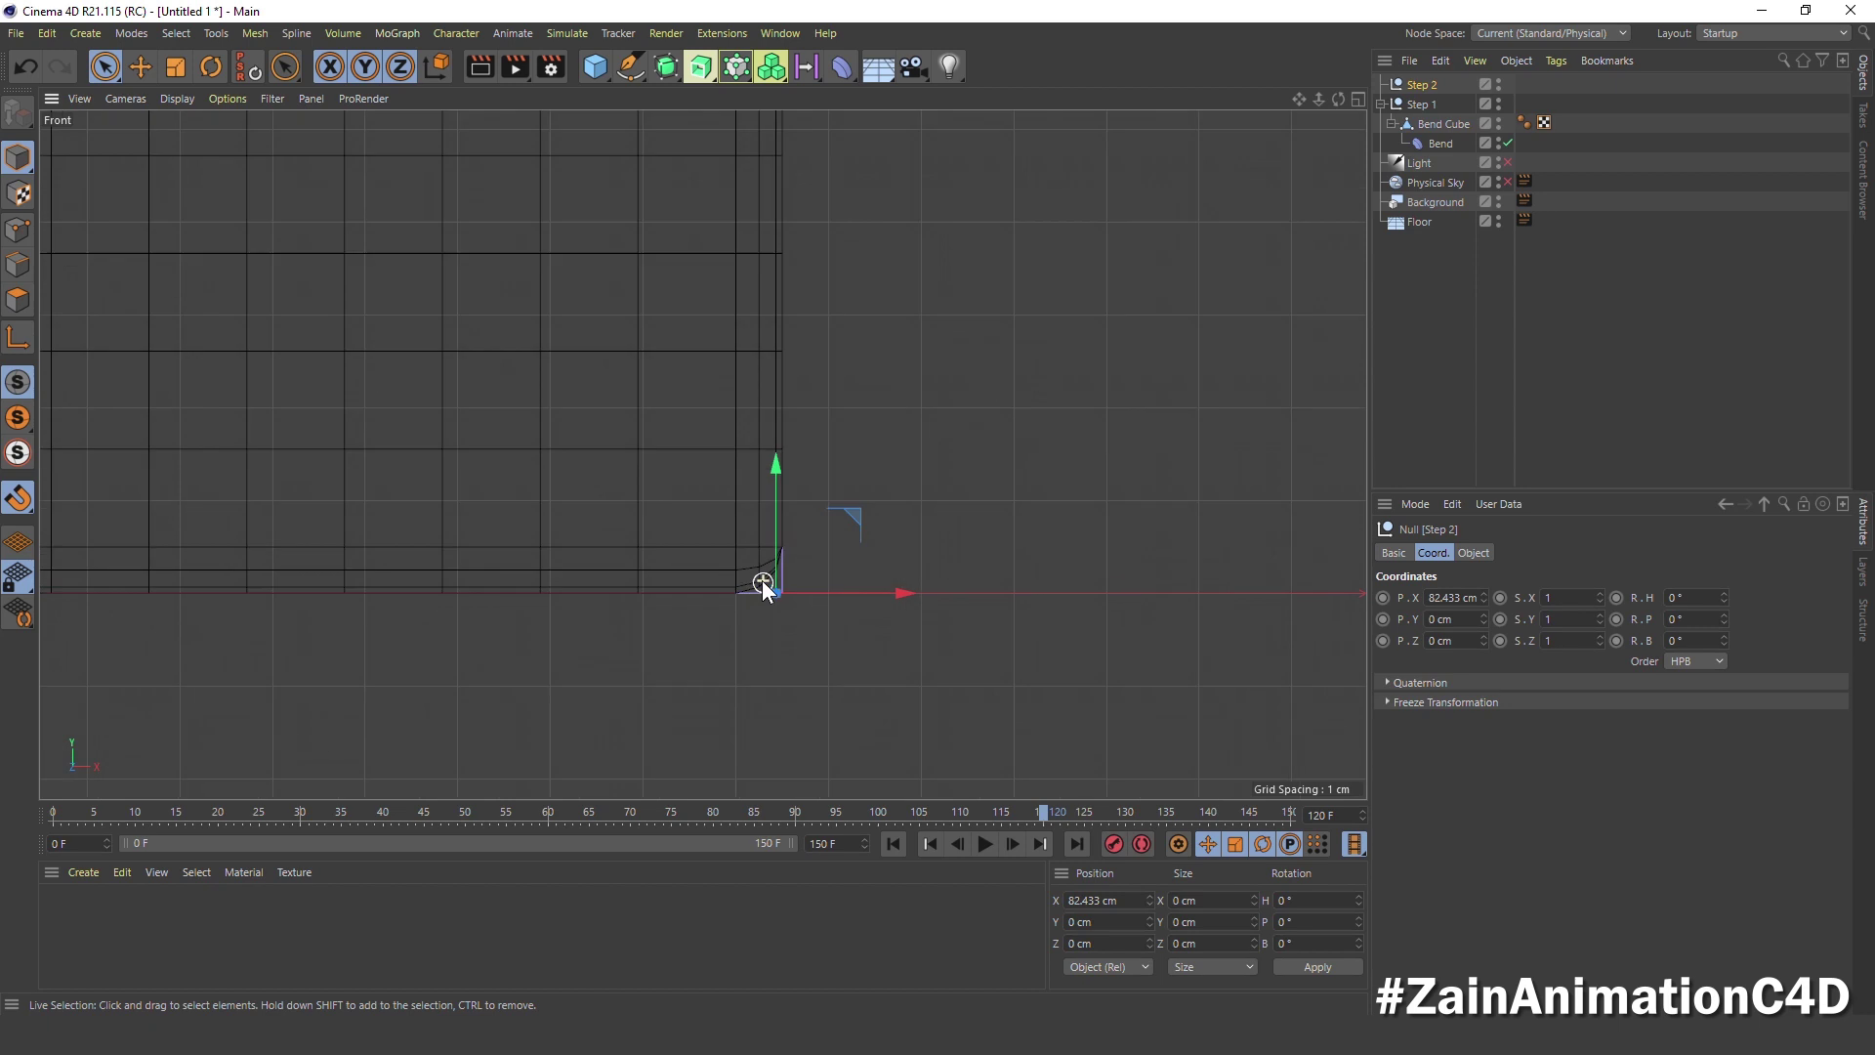
pyautogui.scroll(2, 830, 503)
pyautogui.keyDown('alt'); pyautogui.moveTo(830, 503); pyautogui.dragTo(785, 542, button='middle'); pyautogui.keyUp('alt')
pyautogui.click(1437, 605)
pyautogui.write('82.5')
pyautogui.press('Return')
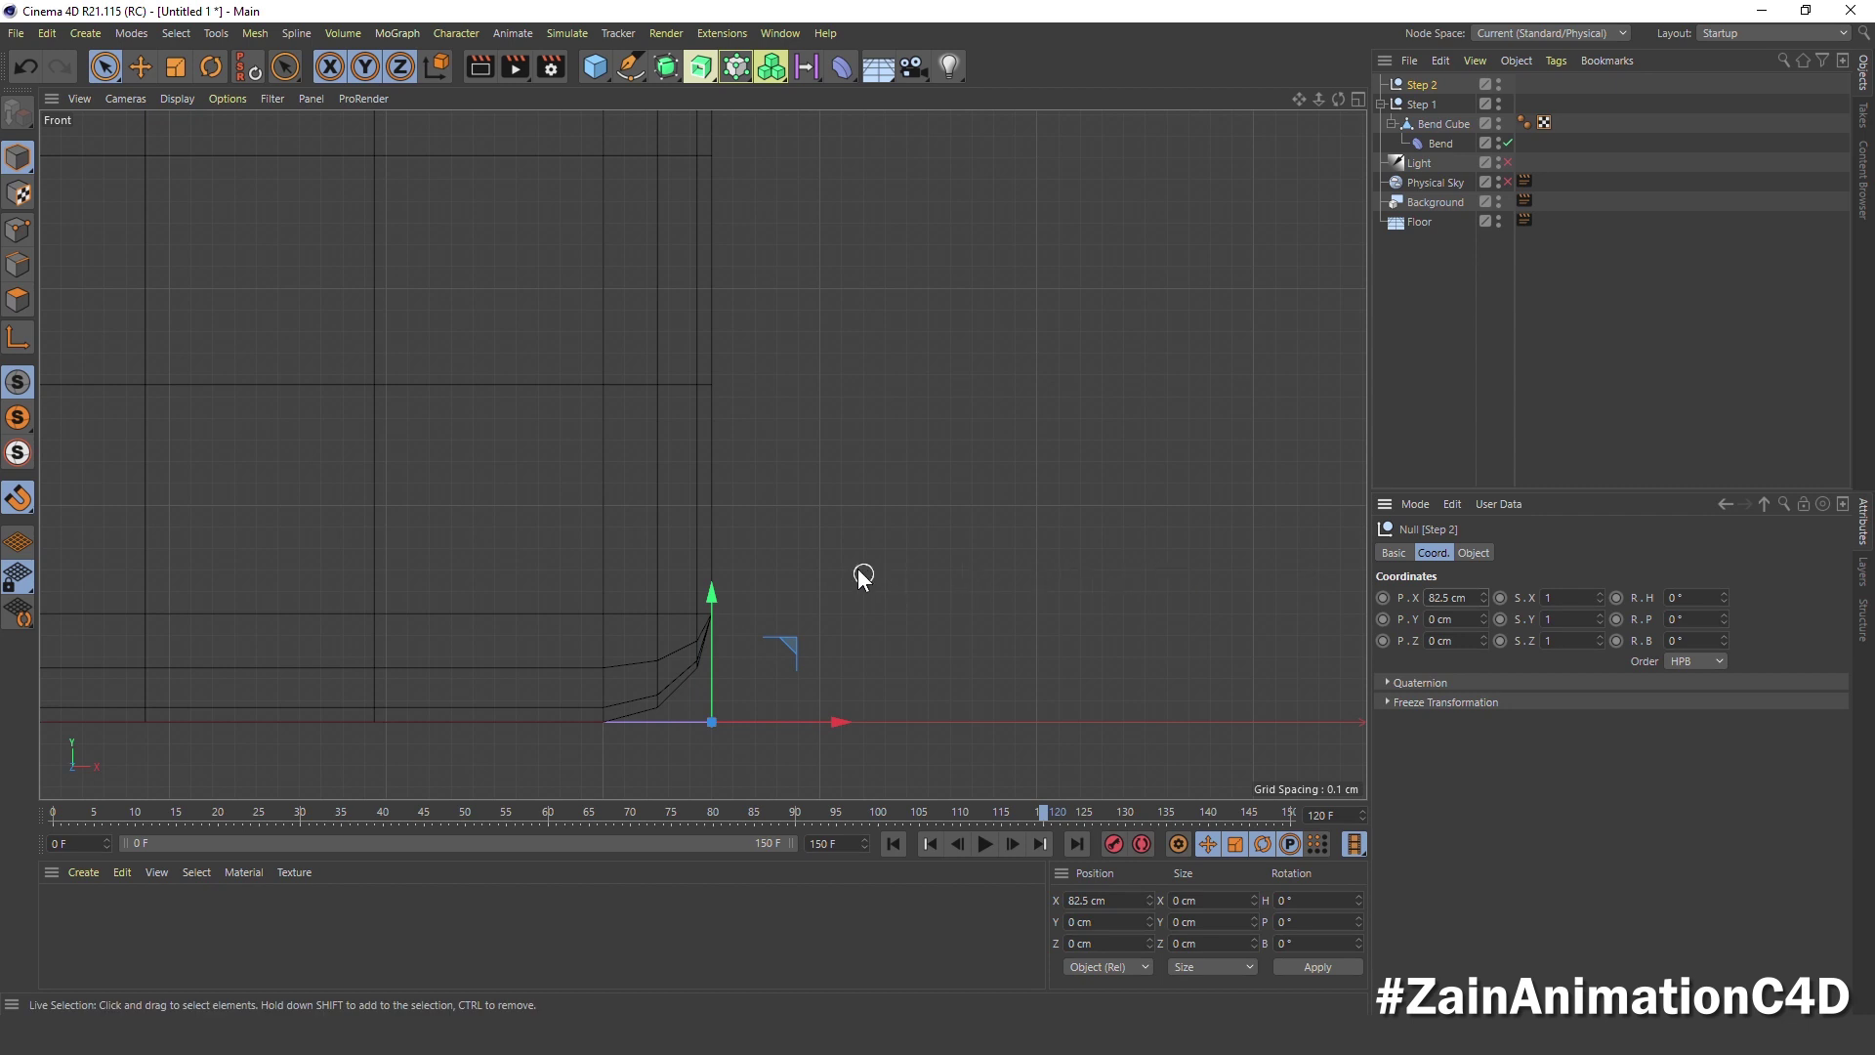
pyautogui.middleClick(896, 460)
# Make Step 1 a child of Step 2 in the Object Manager
pyautogui.middleClick(458, 290)
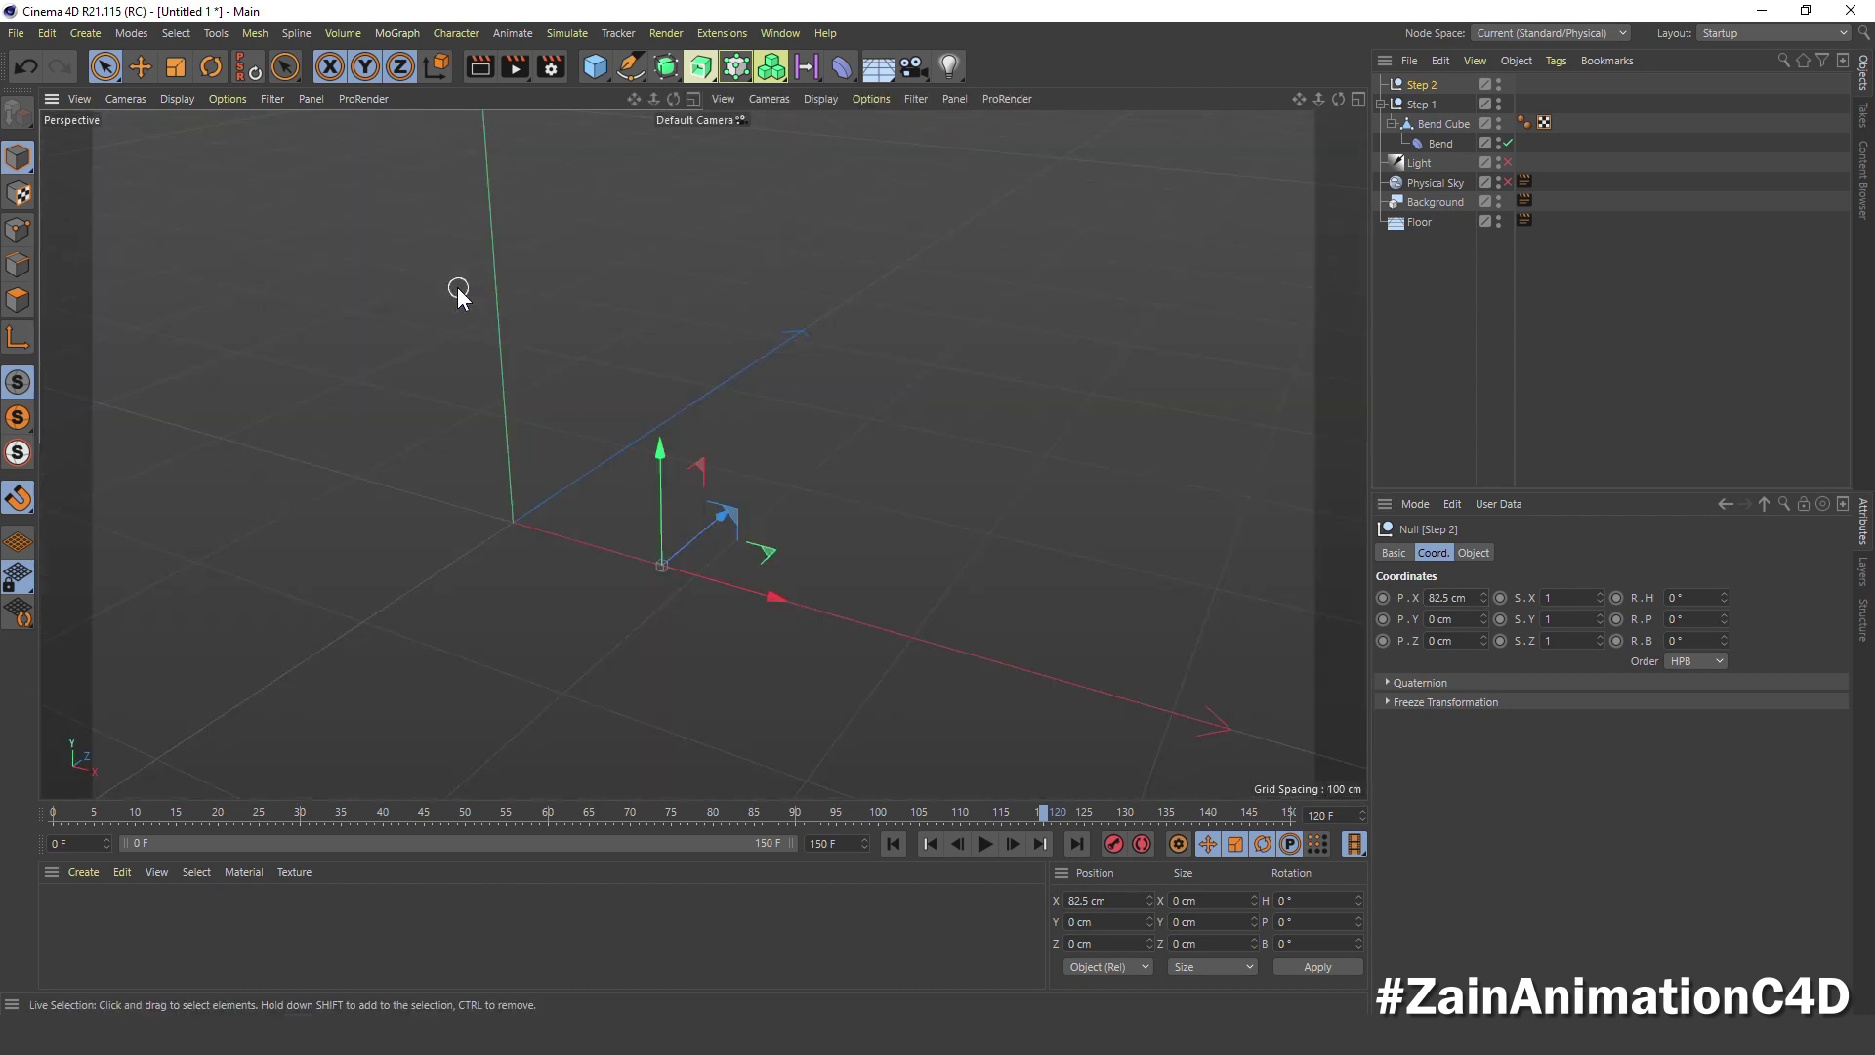
pyautogui.scroll(4, 654, 600)
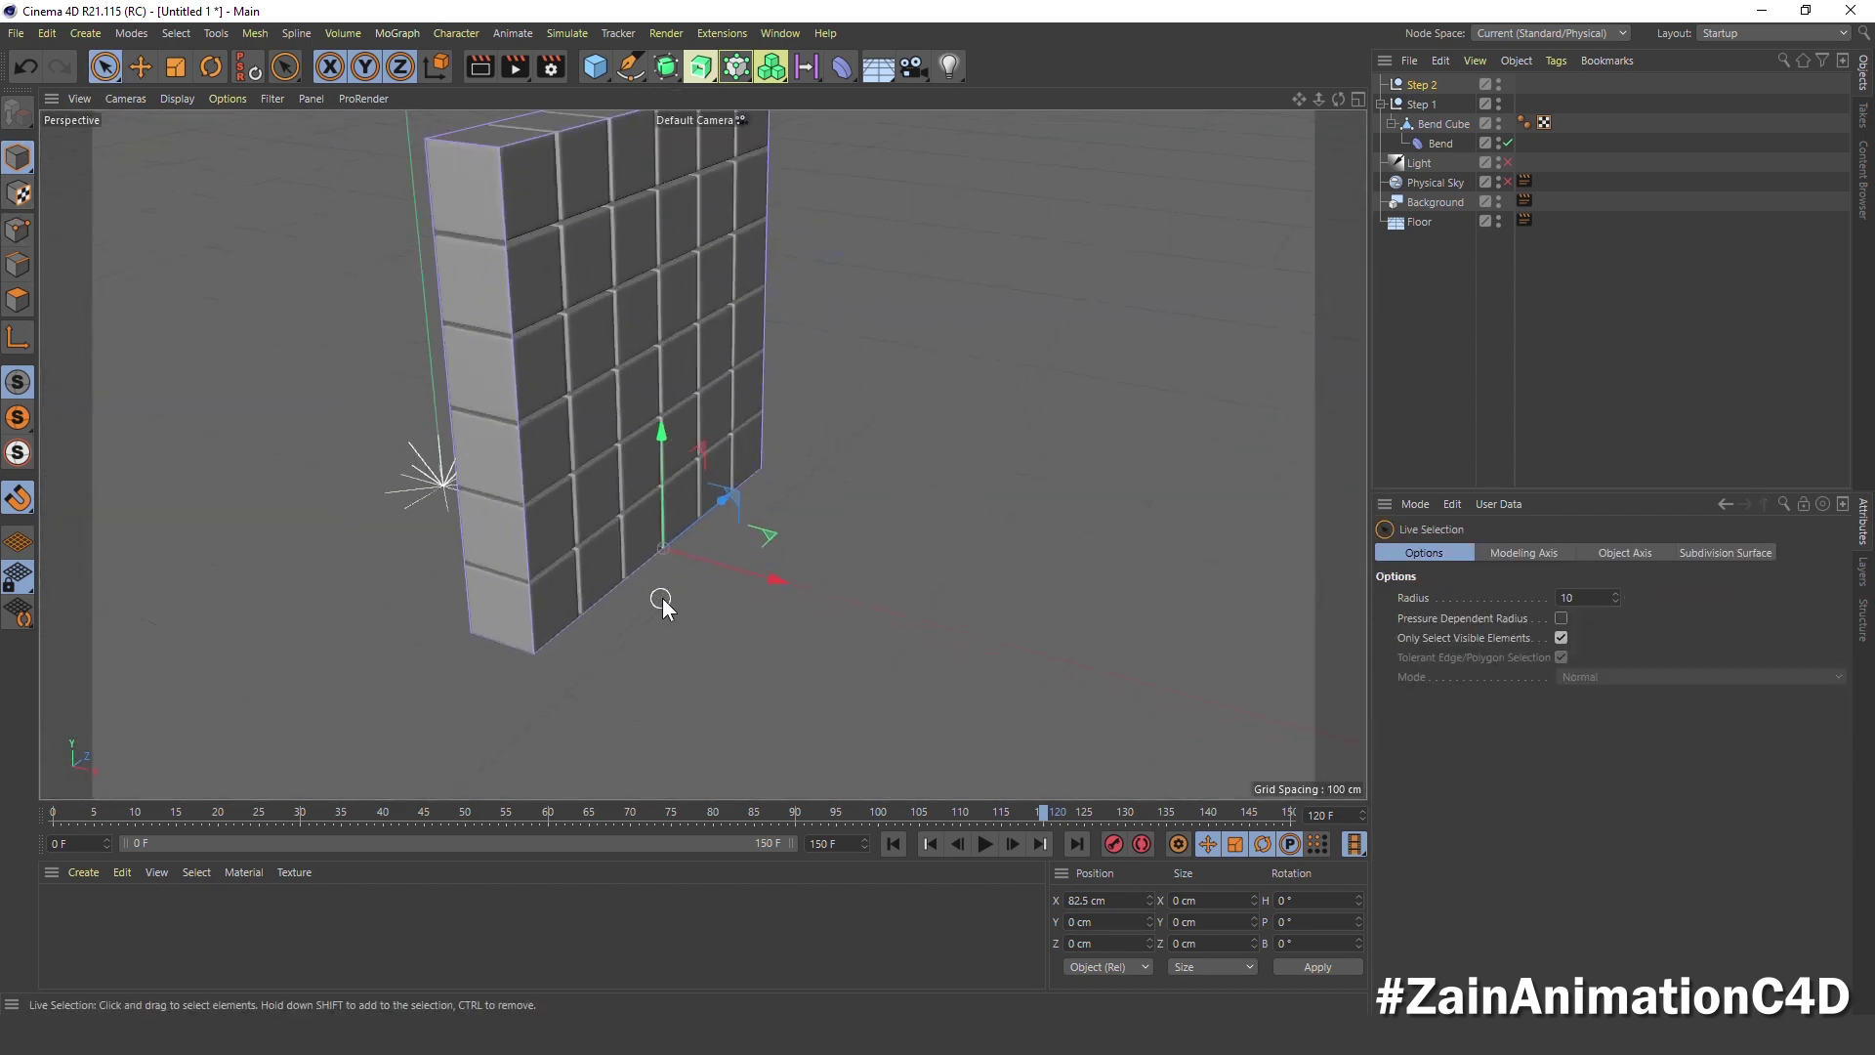
pyautogui.scroll(2, 660, 600)
pyautogui.click(1422, 86)
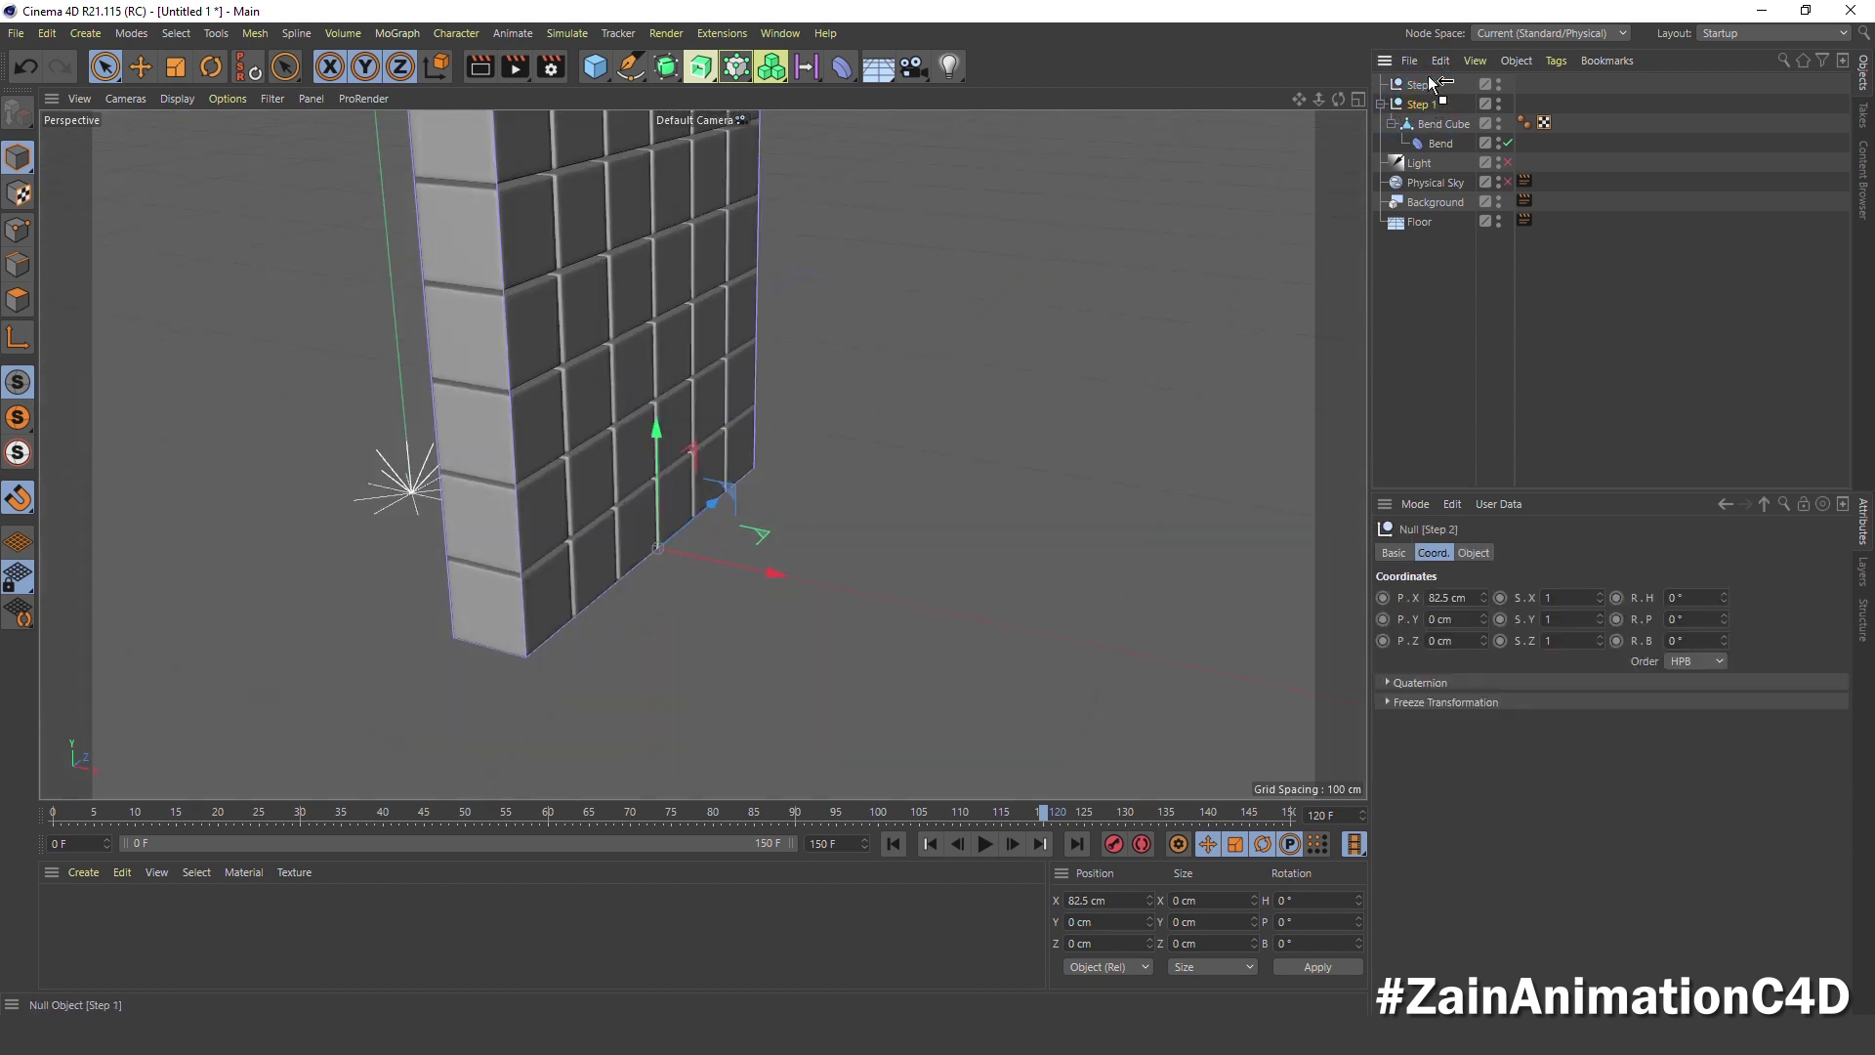
pyautogui.moveTo(1429, 91); pyautogui.dragTo(1431, 94)
# Keyframe Step 2's bank at 0°, then at 90° on frame 150
pyautogui.click(1416, 85)
pyautogui.keyDown('ctrl'); pyautogui.click(1617, 640); pyautogui.keyUp('ctrl')
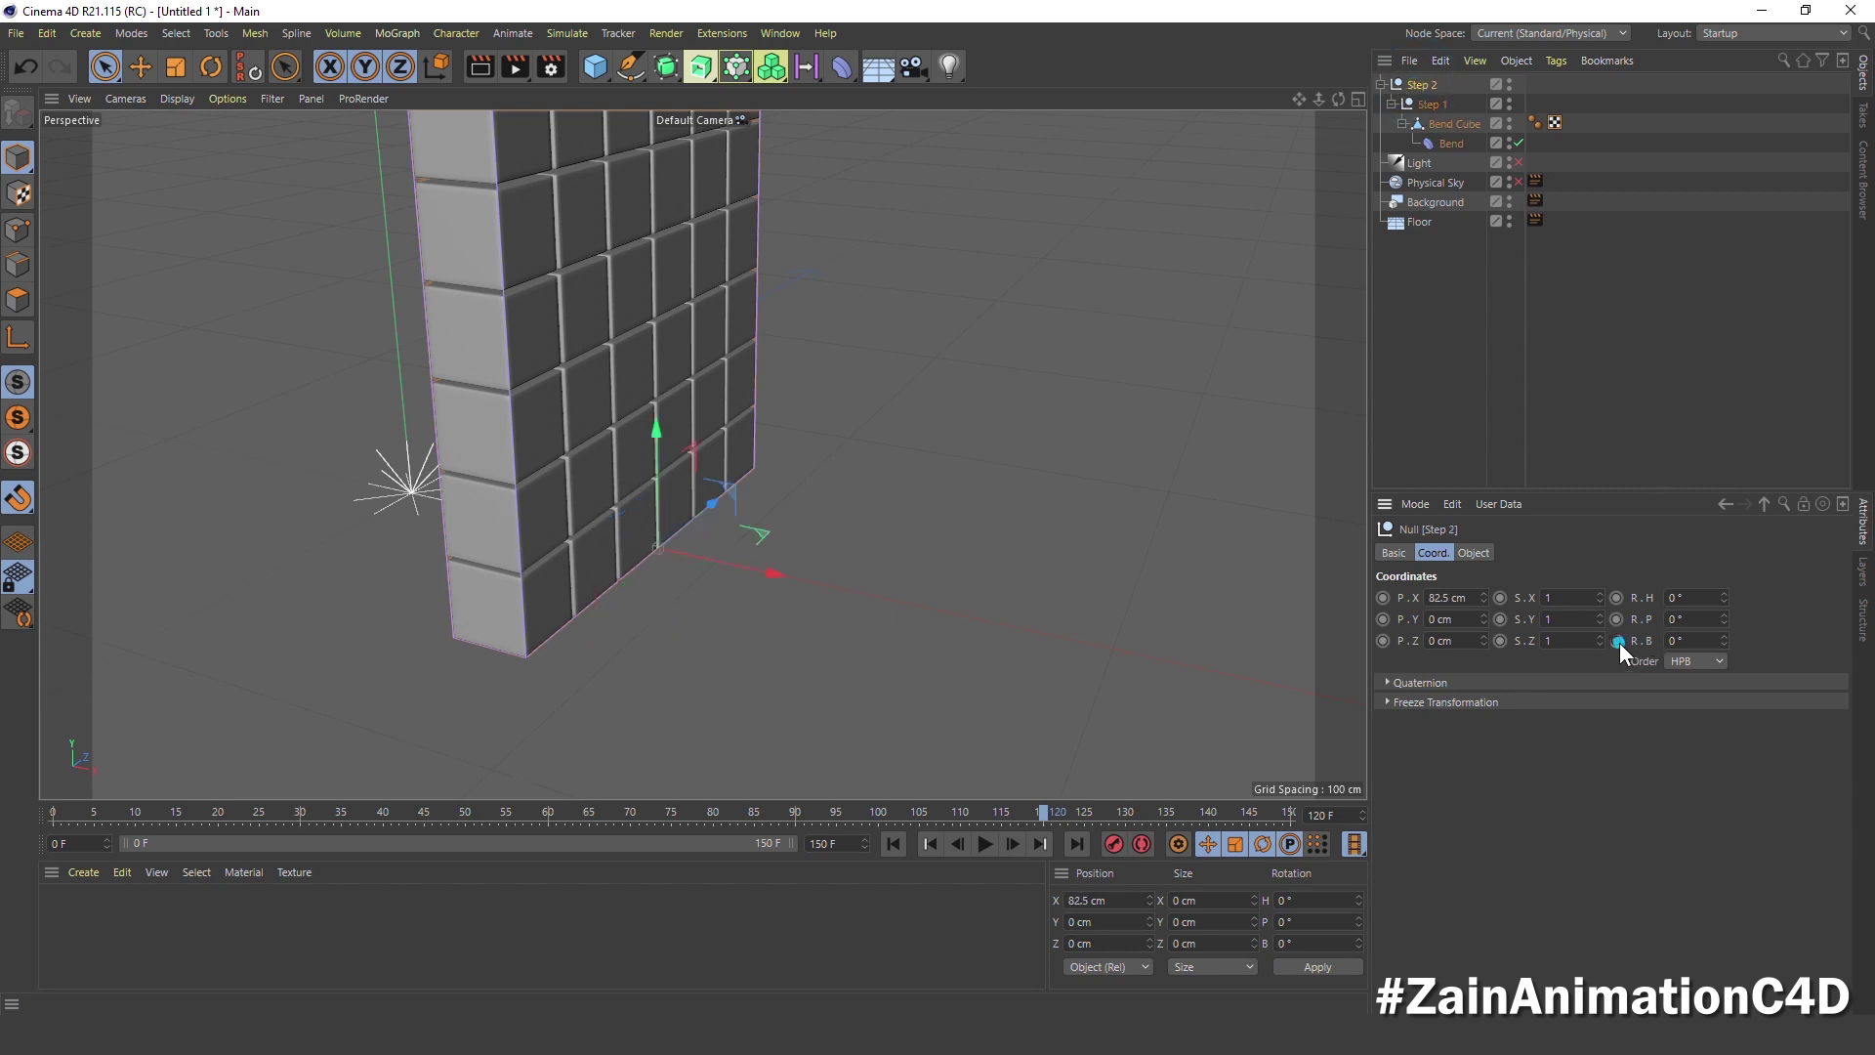
pyautogui.moveTo(1043, 814); pyautogui.dragTo(1291, 821)
pyautogui.moveTo(1731, 641); pyautogui.dragTo(1721, 632)
pyautogui.write('90')
pyautogui.press('Return')
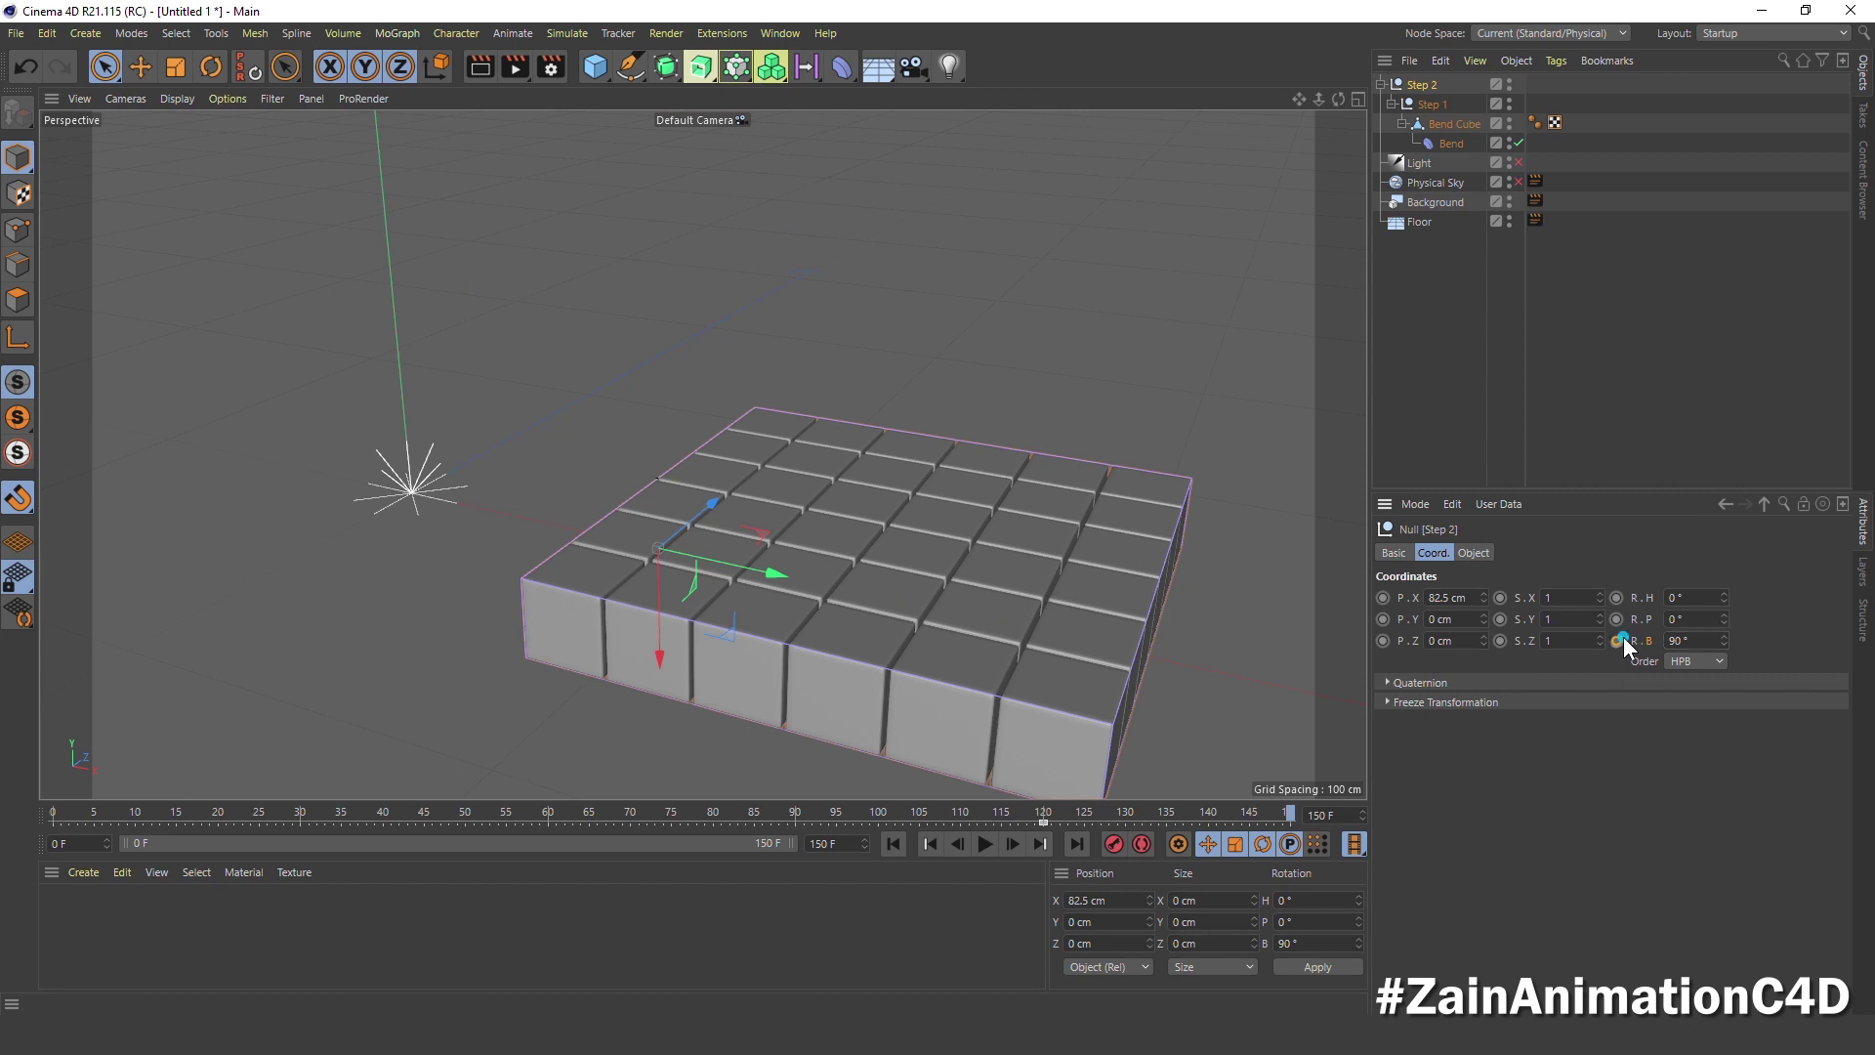
# Preview the animation from frame 0, then add a new Cube primitive
pyautogui.click(894, 844)
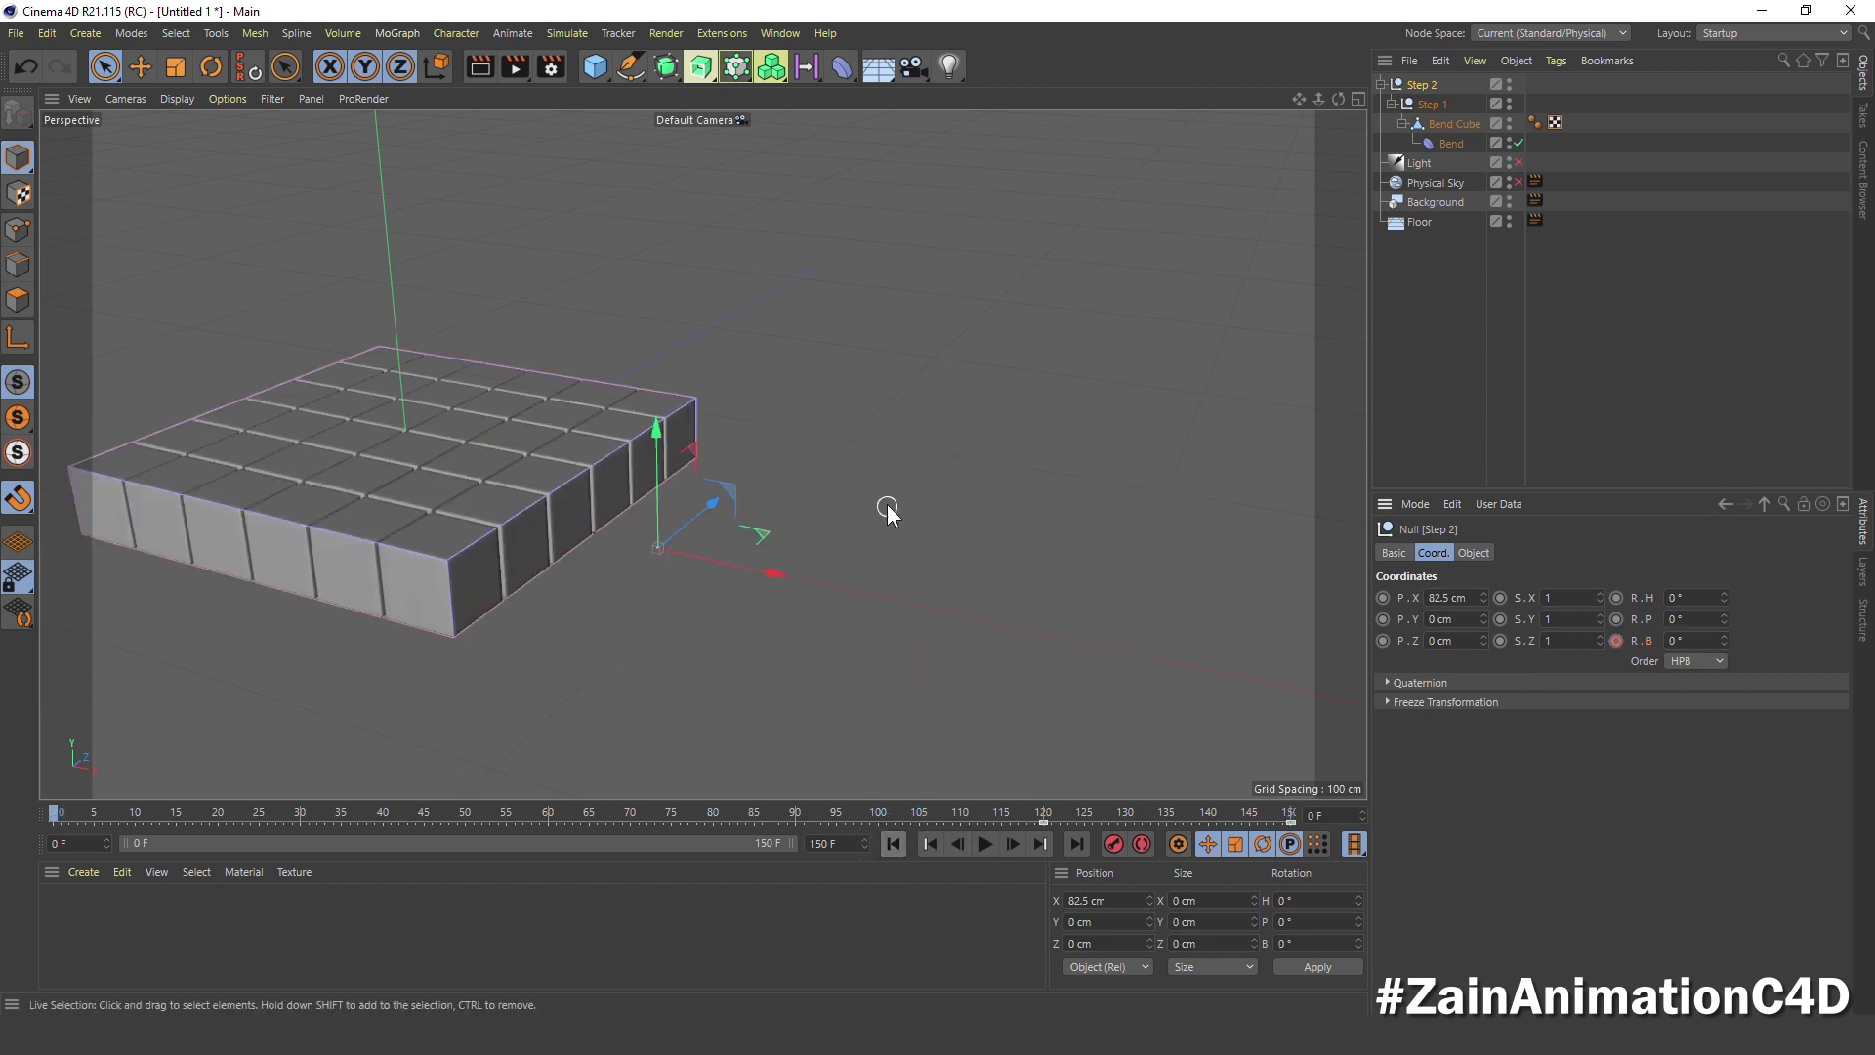
pyautogui.keyDown('alt'); pyautogui.moveTo(883, 511); pyautogui.dragTo(954, 778); pyautogui.keyUp('alt')
pyautogui.click(986, 844)
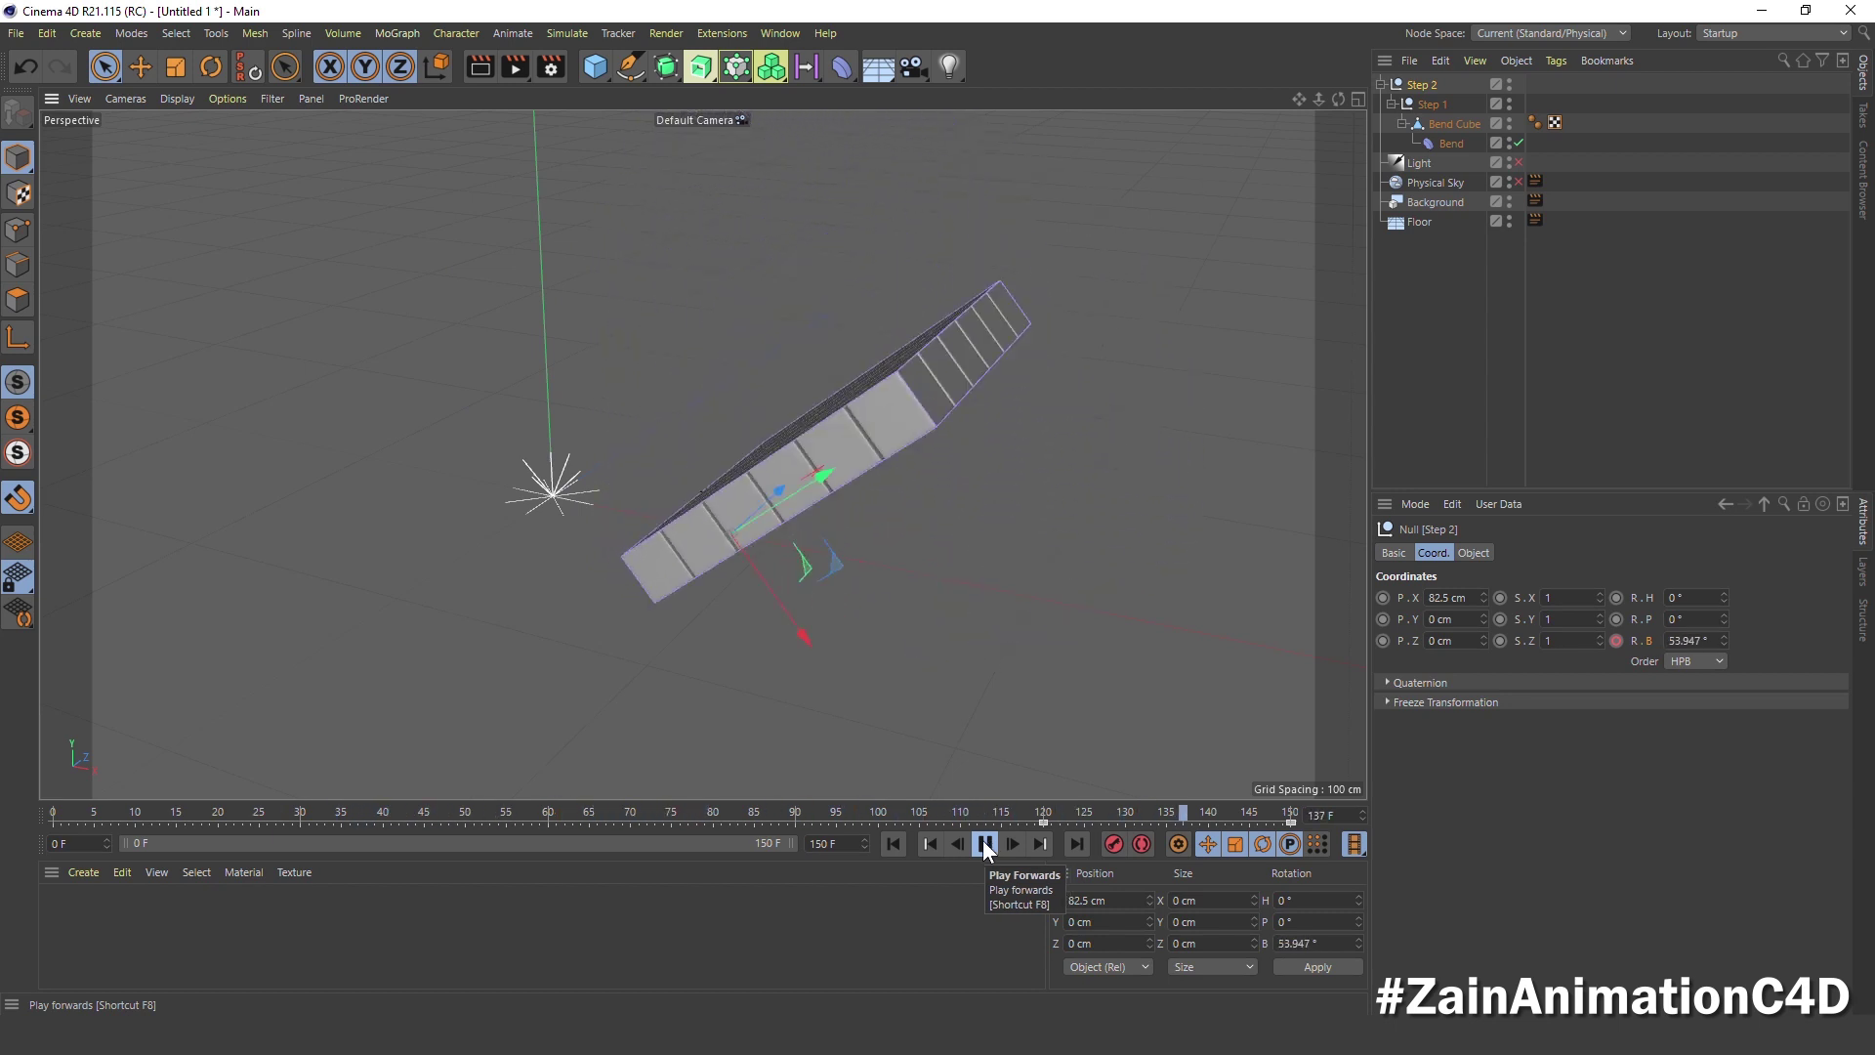
pyautogui.click(984, 843)
pyautogui.click(904, 842)
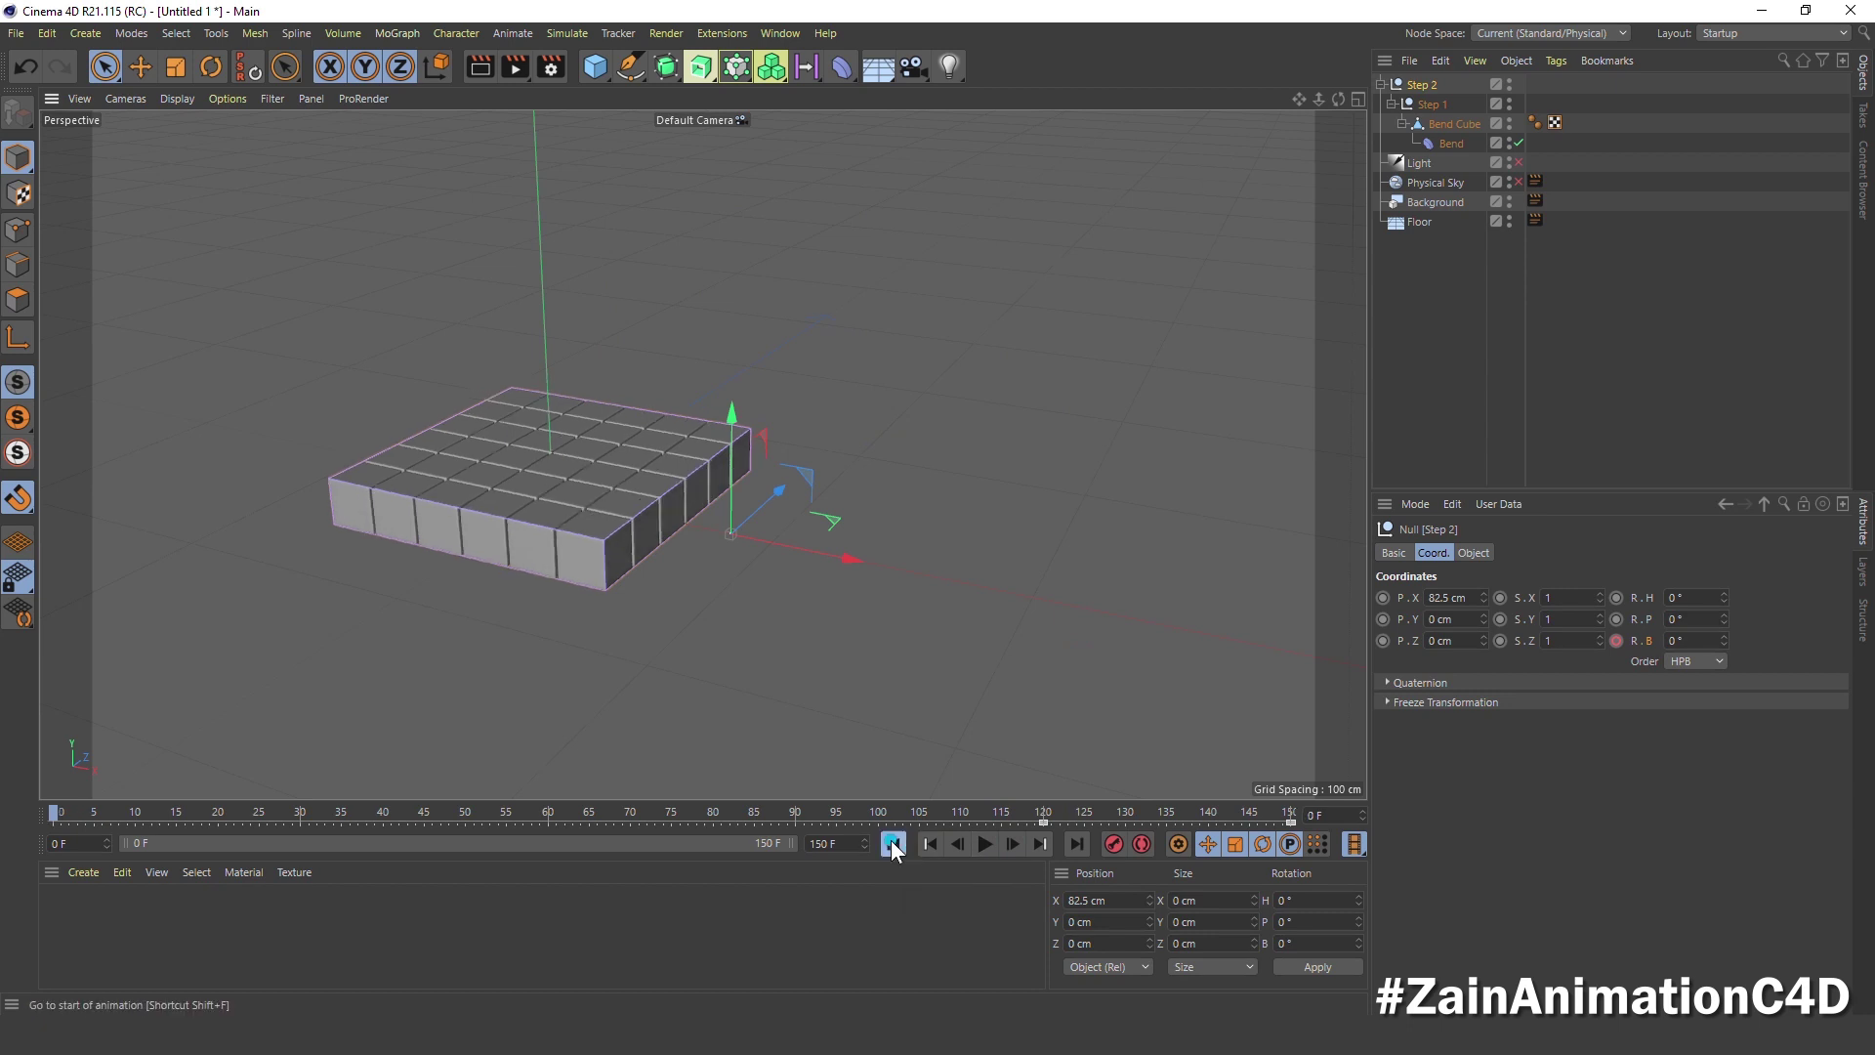
pyautogui.moveTo(633, 430)
pyautogui.keyDown('alt'); pyautogui.mouseDown()
pyautogui.moveTo(654, 574)
pyautogui.moveTo(691, 586)
pyautogui.moveTo(760, 564)
pyautogui.mouseUp(); pyautogui.keyUp('alt')
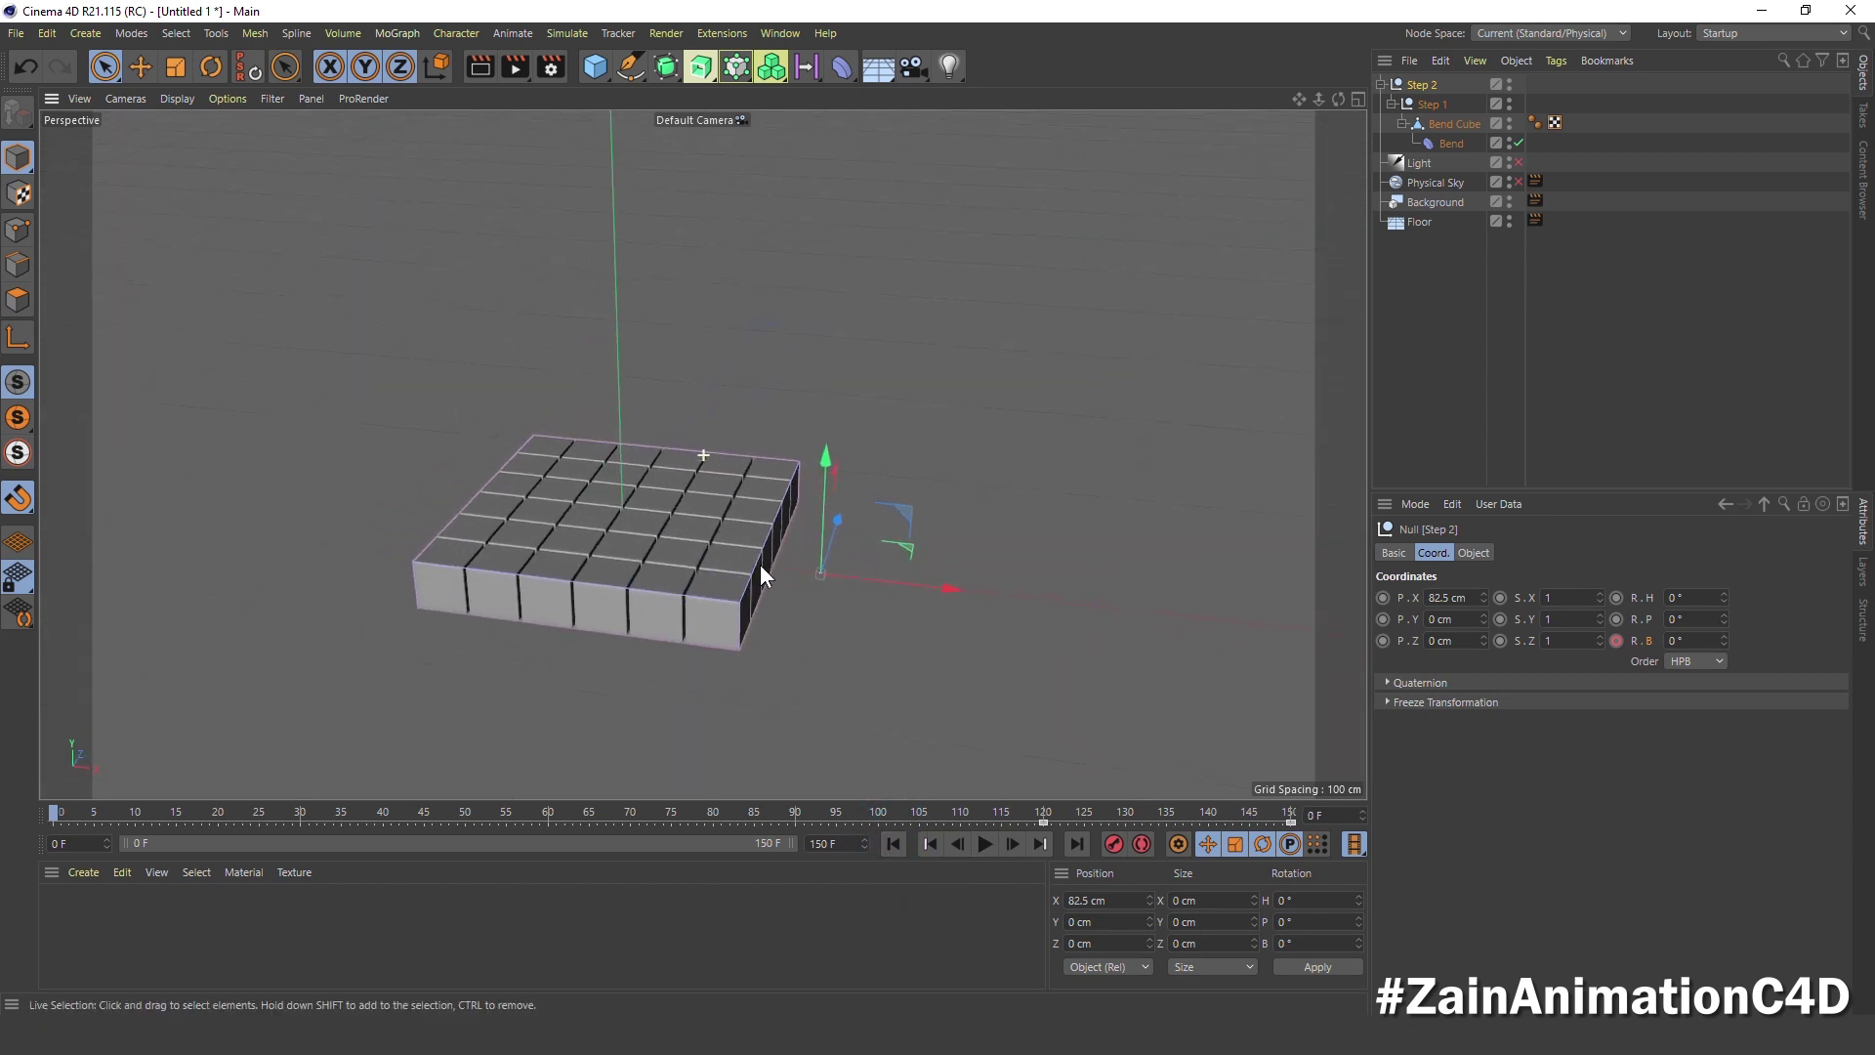
pyautogui.click(595, 66)
pyautogui.click(645, 86)
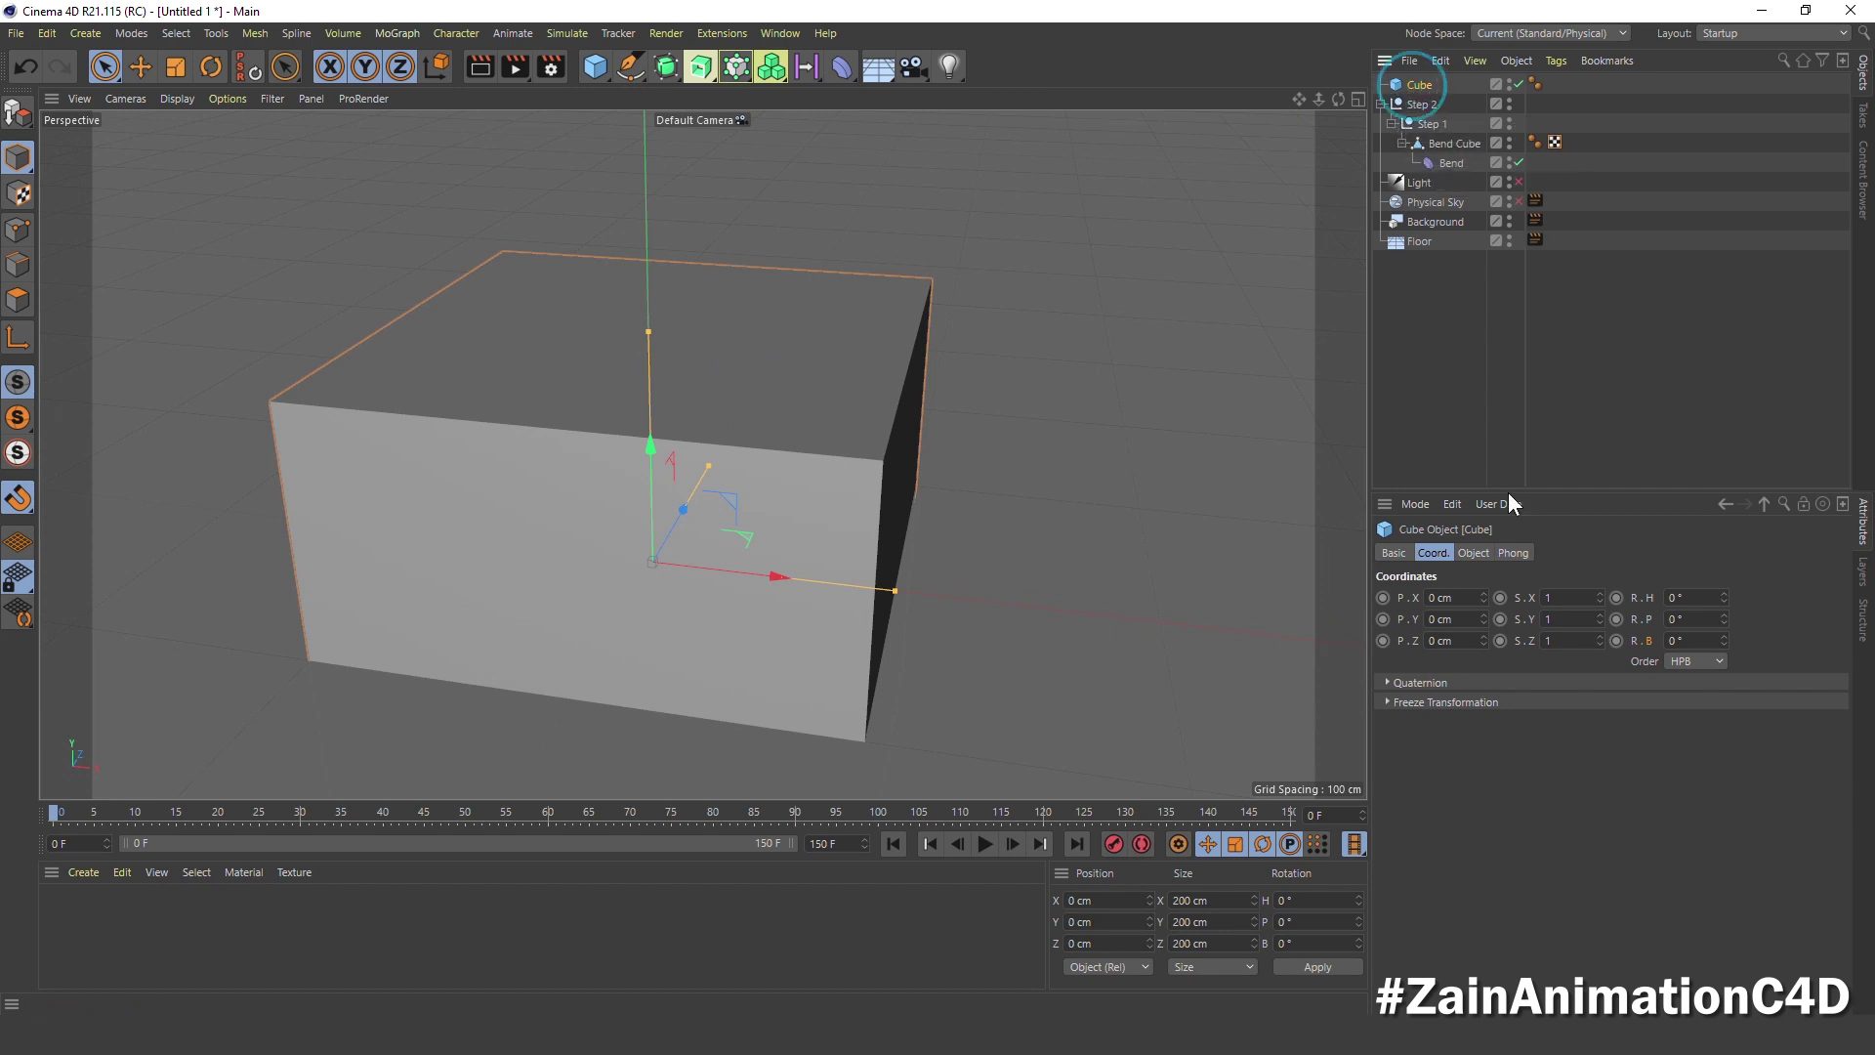
# Size the new cube to 1 cm X, 20 cm Y and 125 cm Z
pyautogui.click(1474, 553)
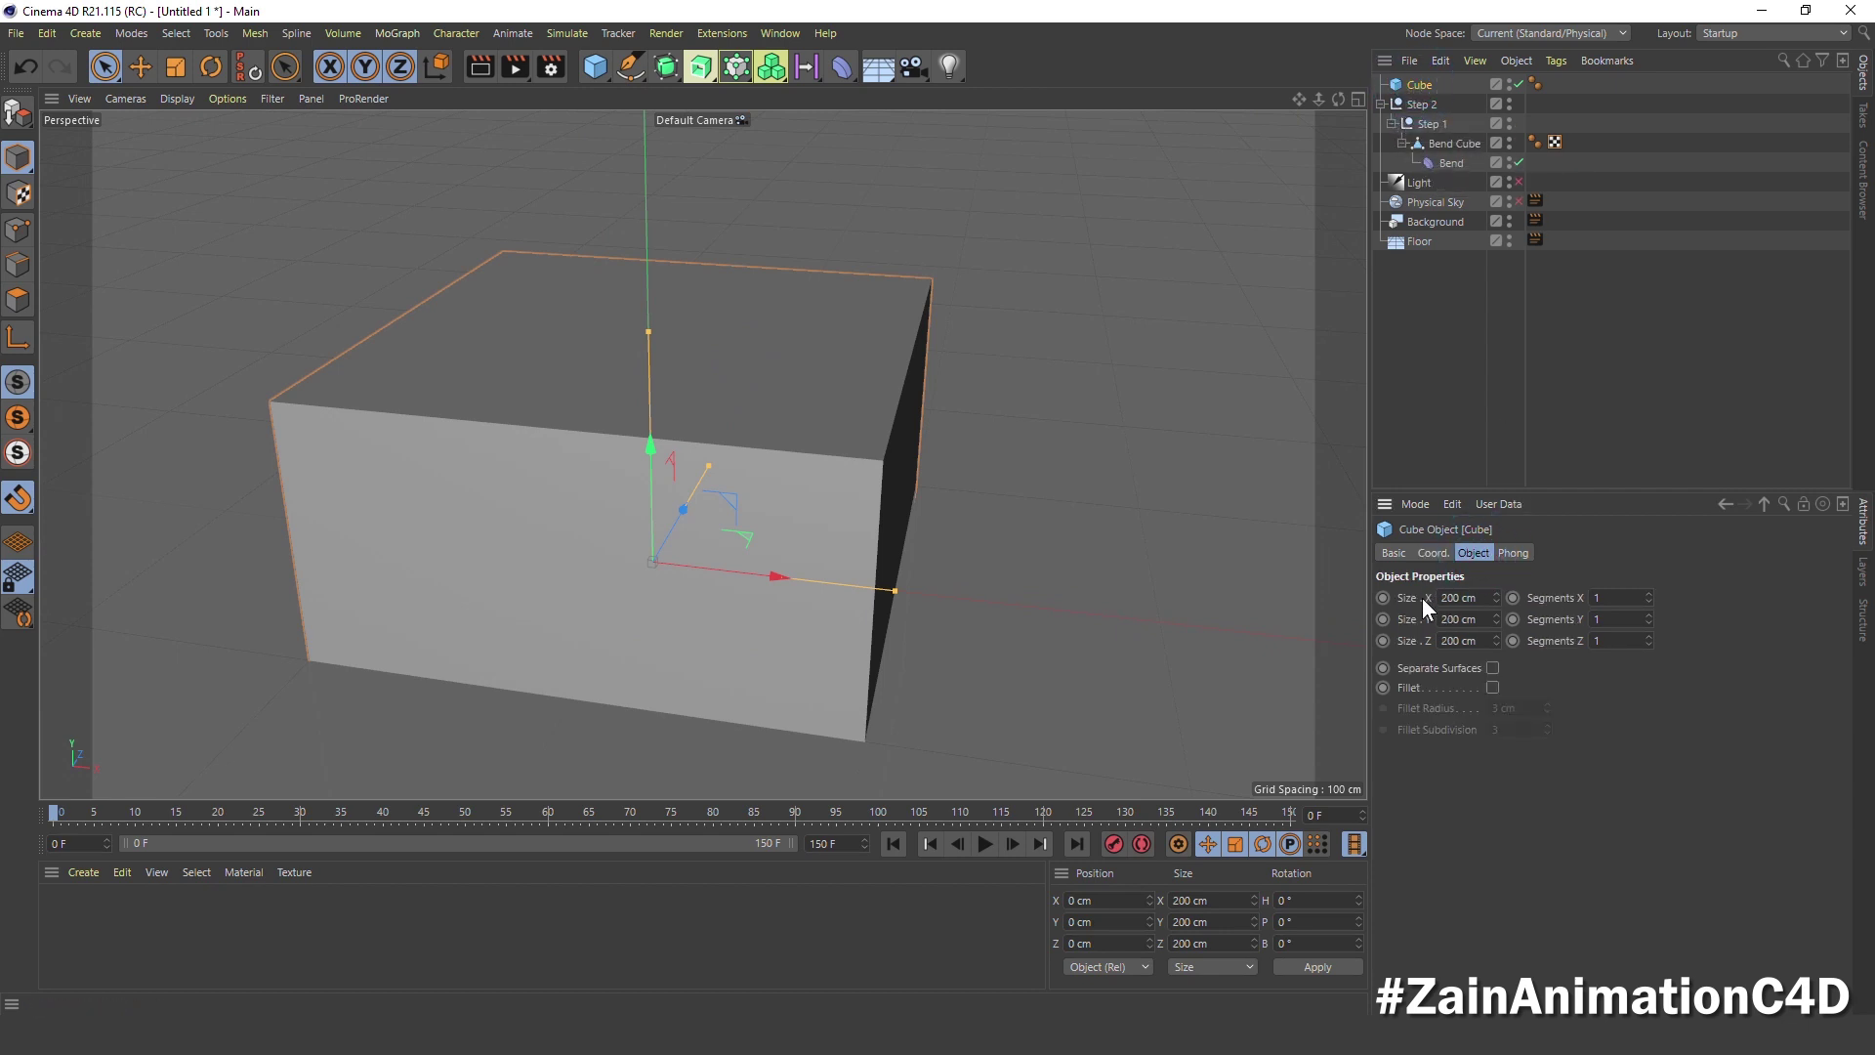
pyautogui.moveTo(1487, 599); pyautogui.dragTo(1442, 599)
pyautogui.write('20')
pyautogui.press('Tab')
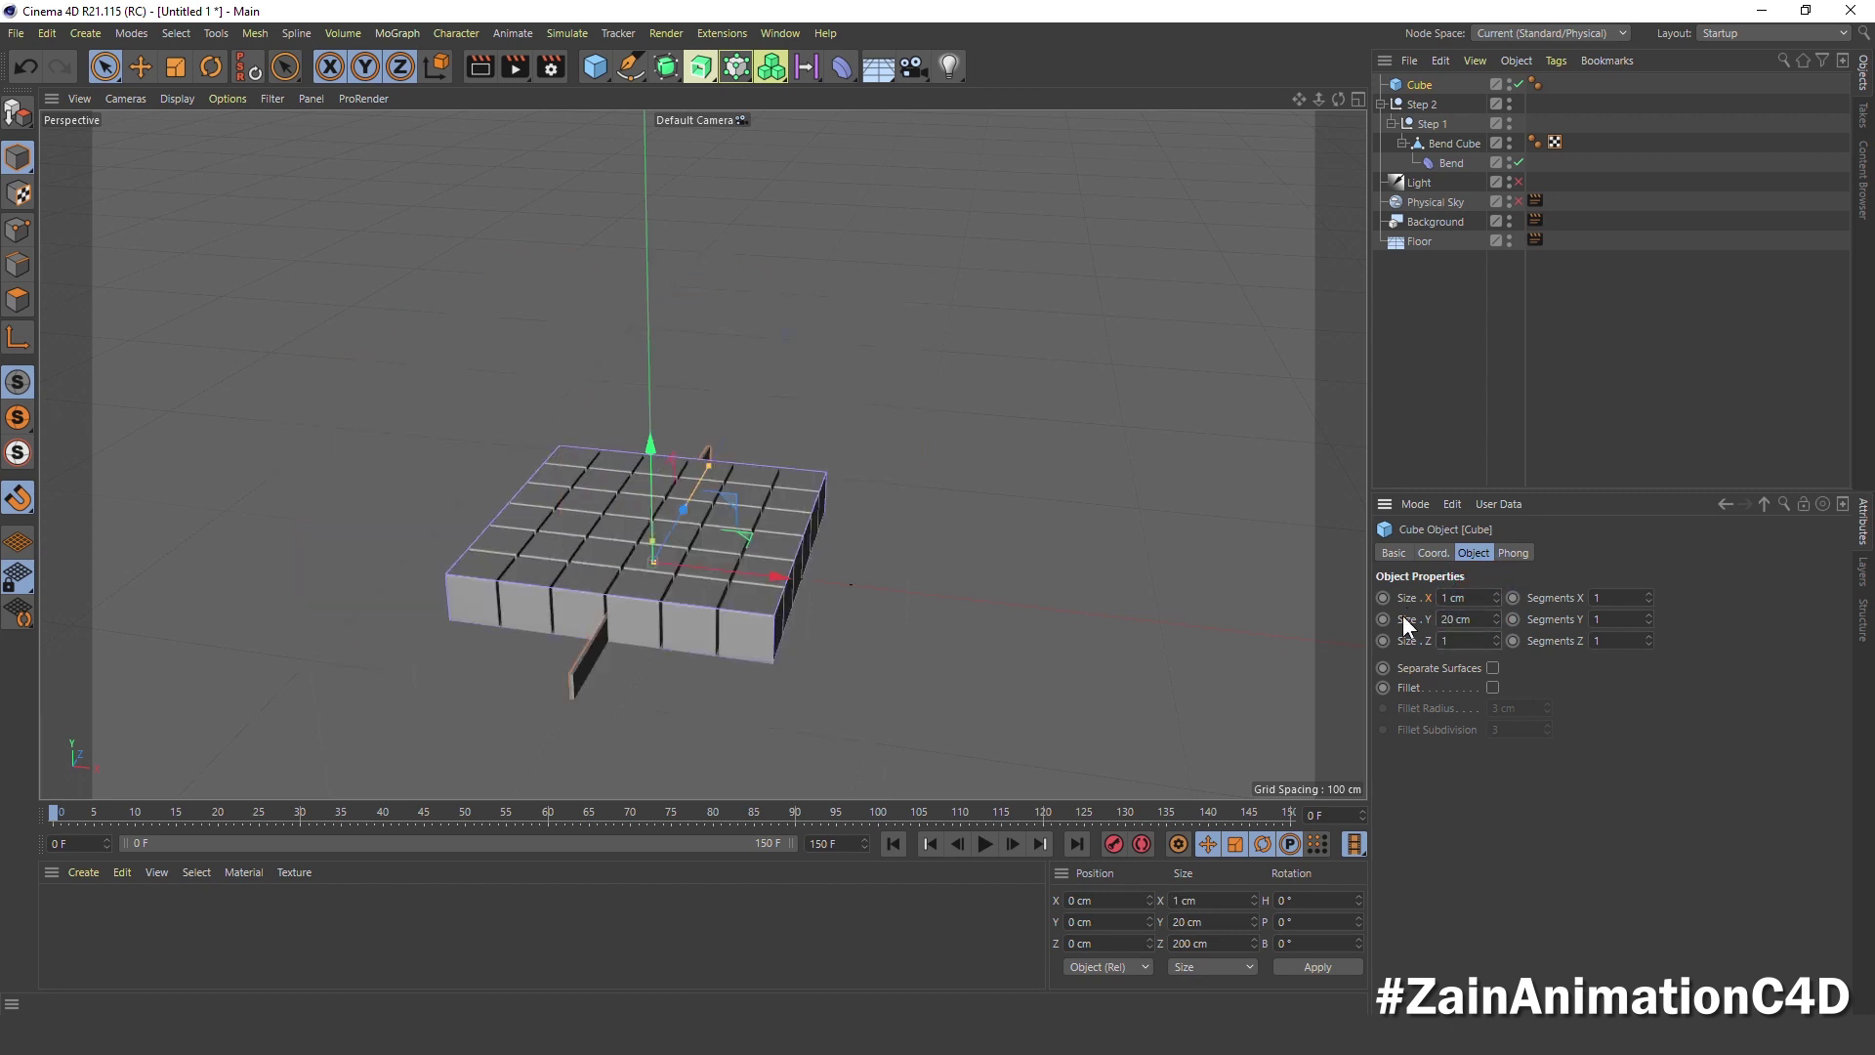
pyautogui.press('Return')
# Inspect the plank in the maximized Top view, then return to the Perspective view
pyautogui.middleClick(981, 488)
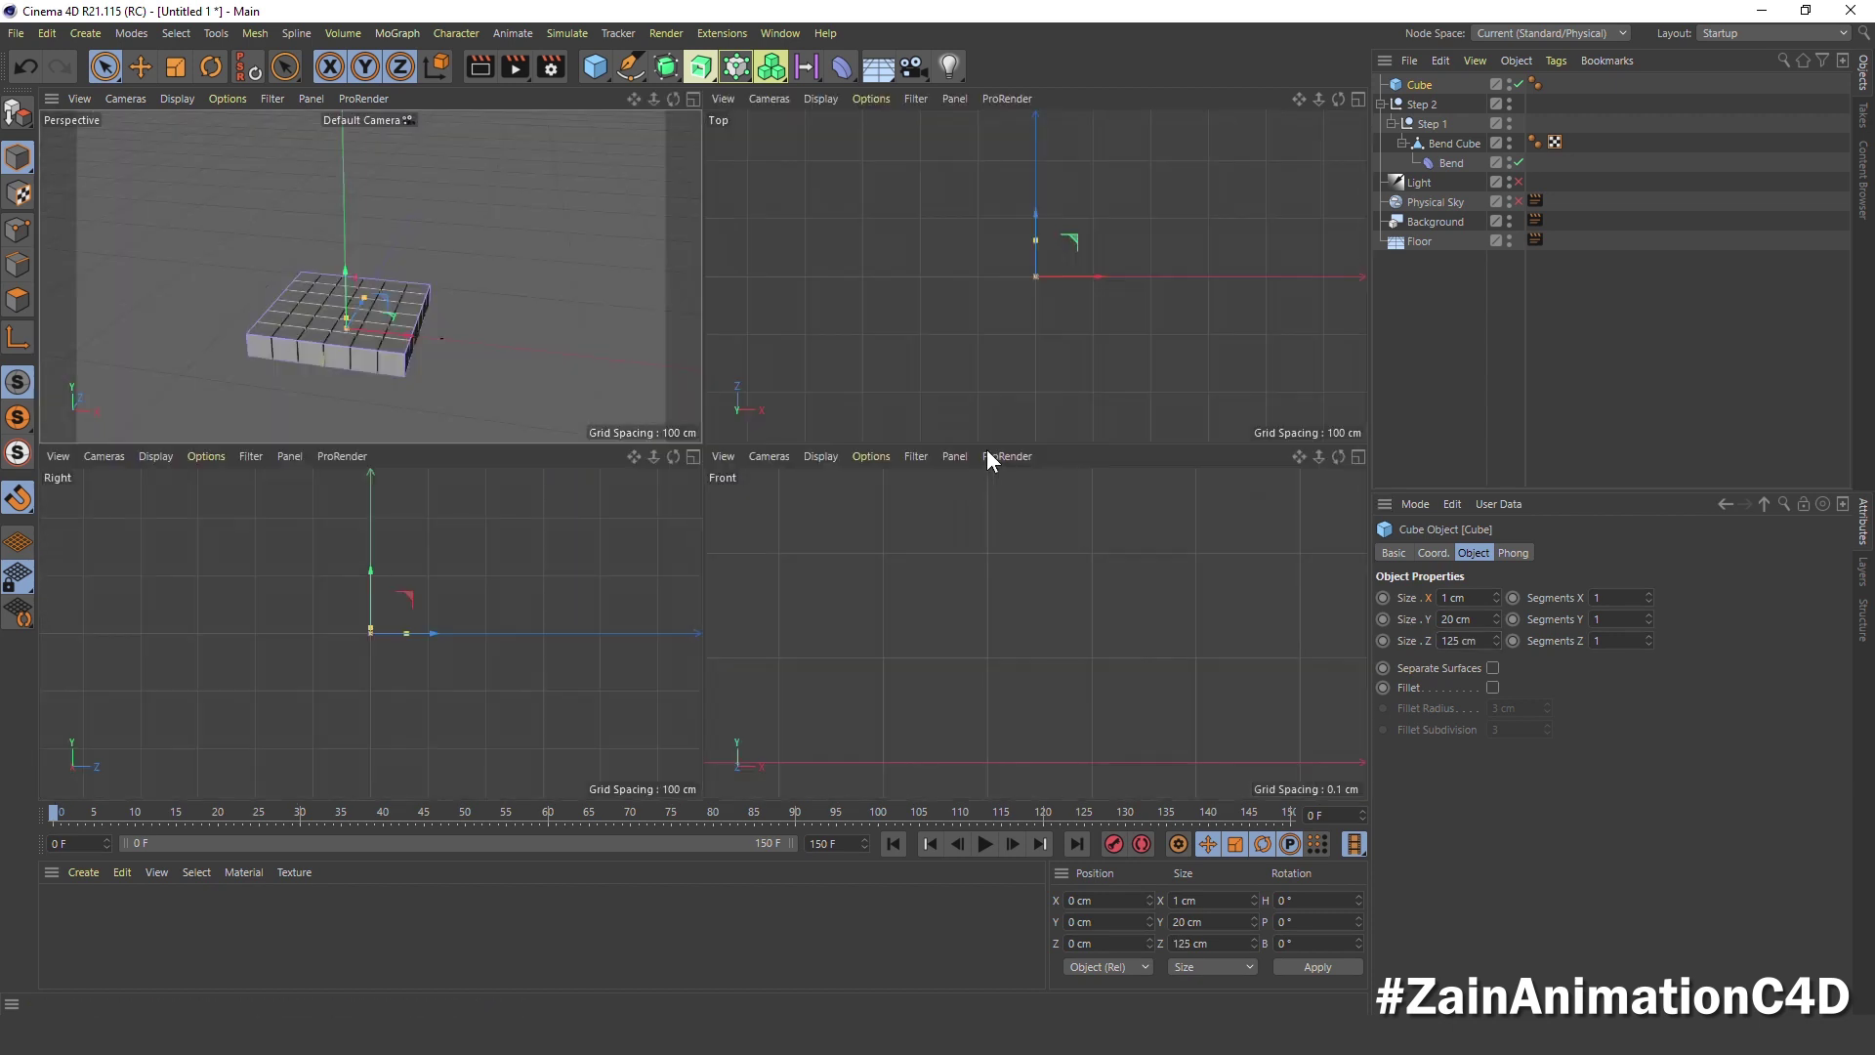
pyautogui.middleClick(988, 430)
pyautogui.scroll(3, 697, 538)
pyautogui.scroll(3, 695, 531)
pyautogui.scroll(3, 696, 532)
pyautogui.scroll(-3, 769, 677)
pyautogui.scroll(-3, 769, 678)
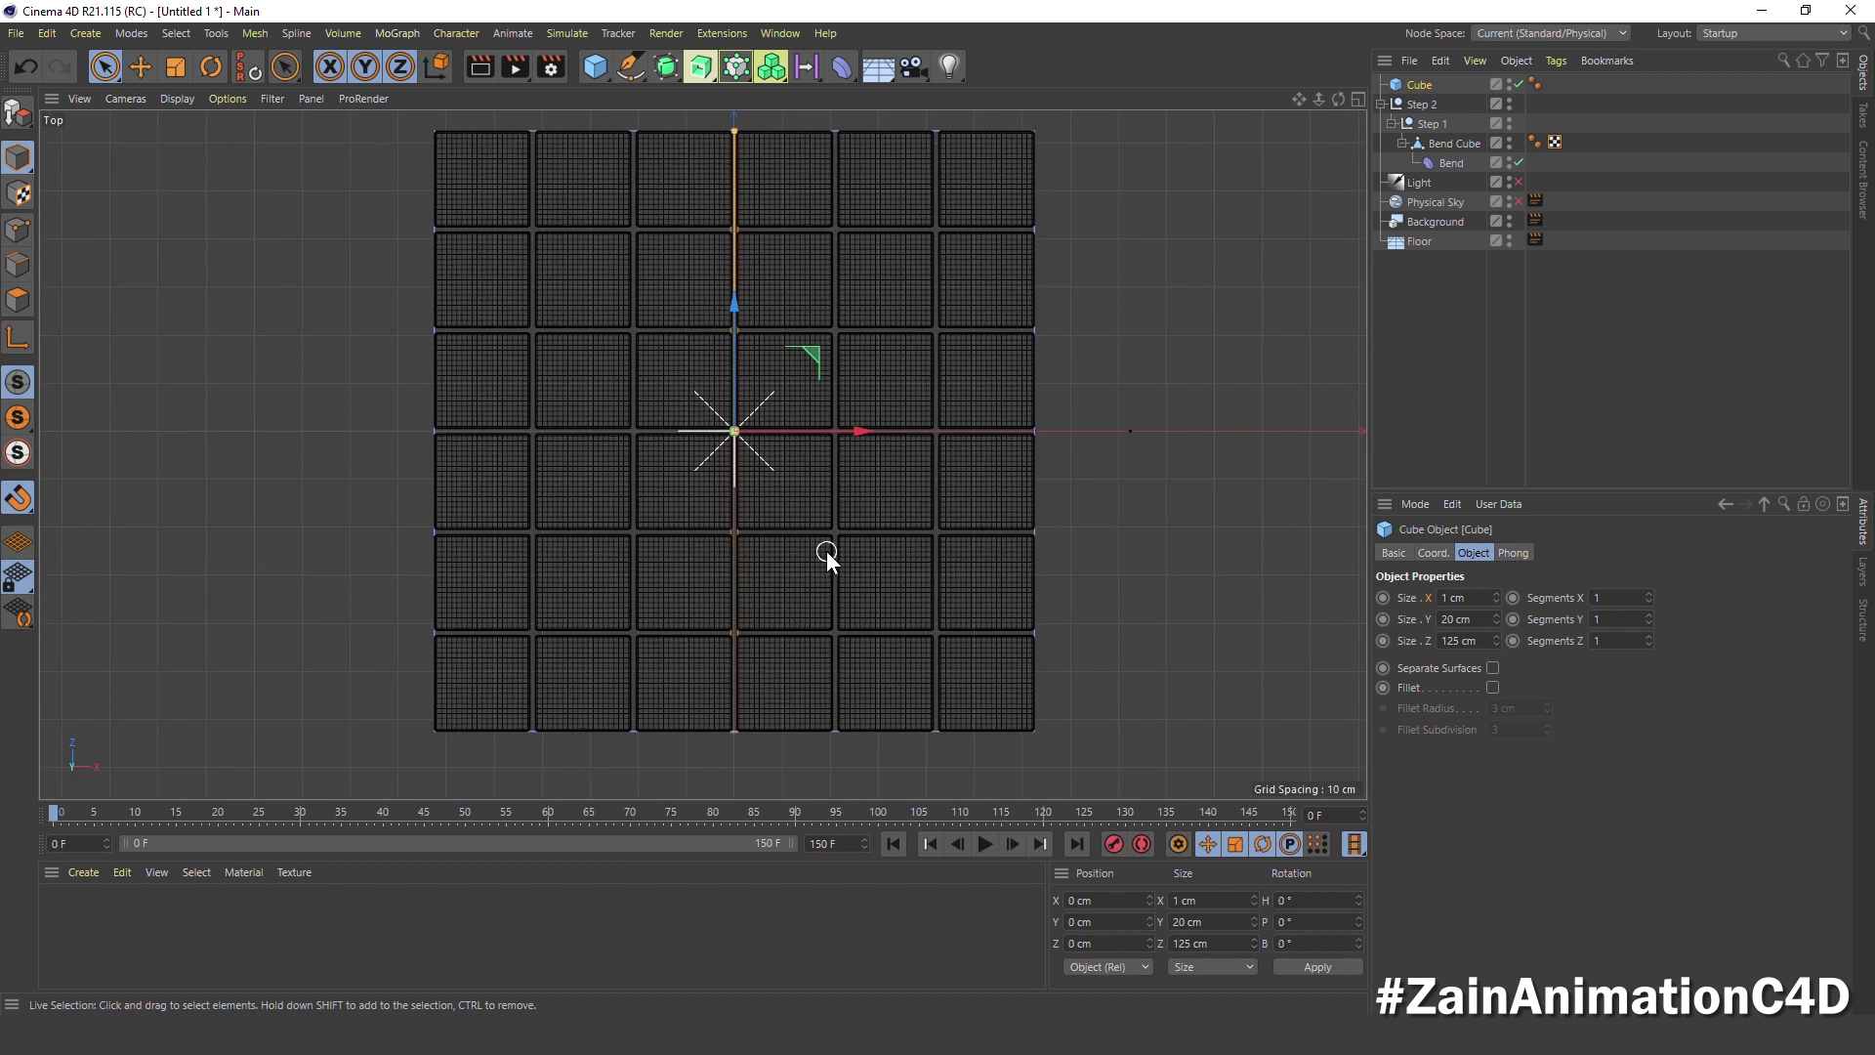
pyautogui.moveTo(826, 551); pyautogui.dragTo(853, 592, button='middle')
pyautogui.scroll(2, 756, 504)
pyautogui.scroll(3, 705, 479)
pyautogui.scroll(2, 701, 467)
pyautogui.scroll(2, 701, 463)
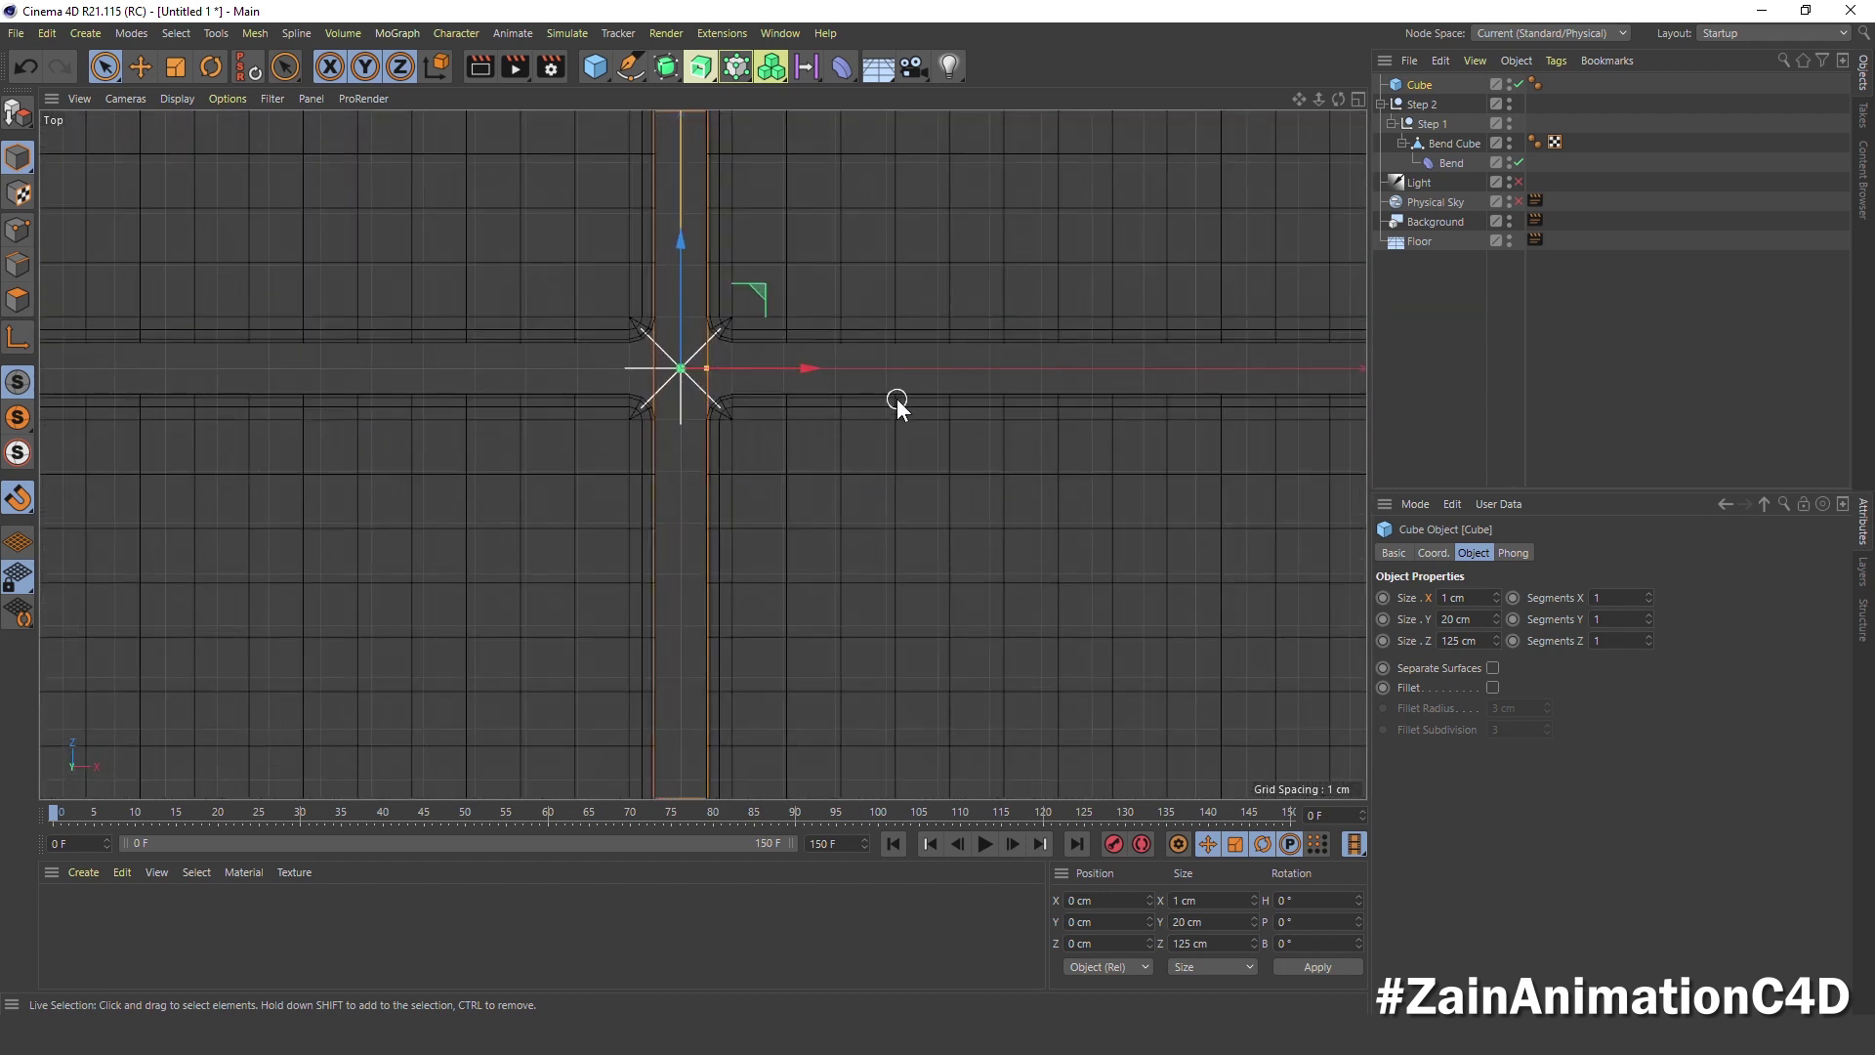
pyautogui.middleClick(943, 377)
pyautogui.middleClick(438, 283)
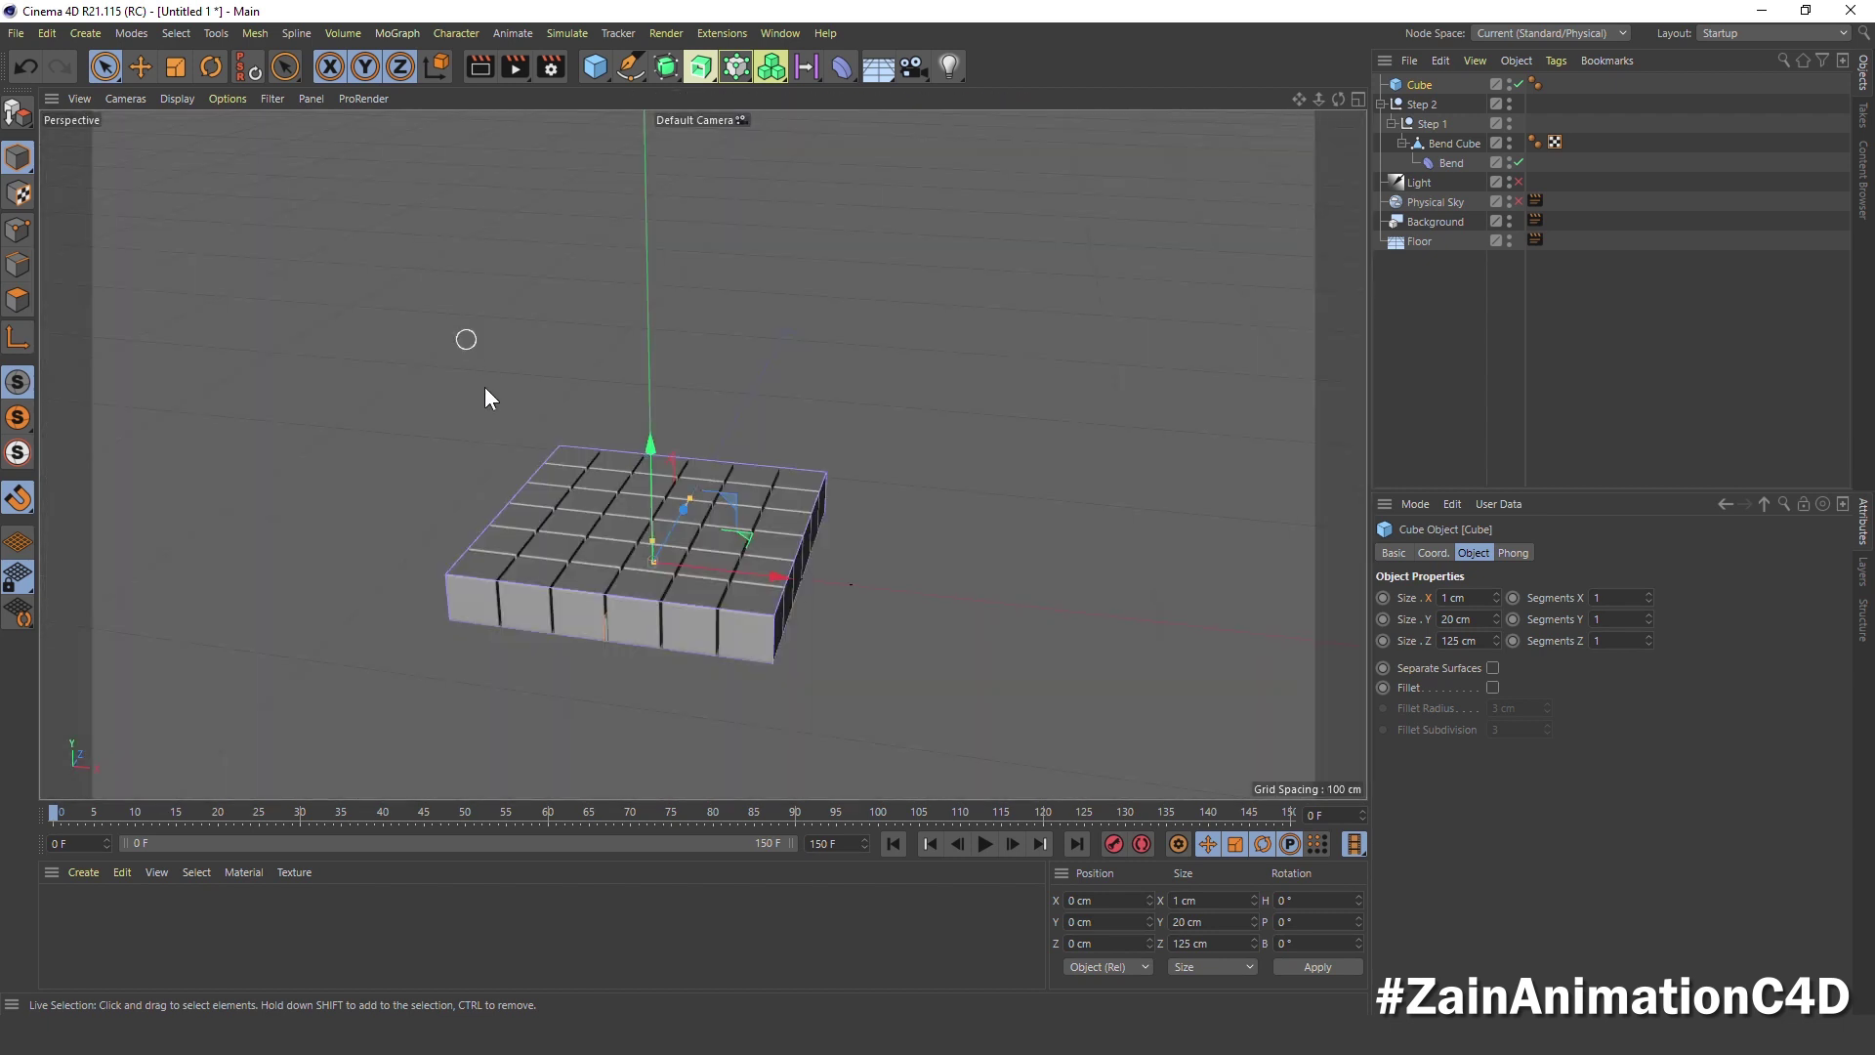
pyautogui.scroll(2, 566, 520)
pyautogui.click(1432, 553)
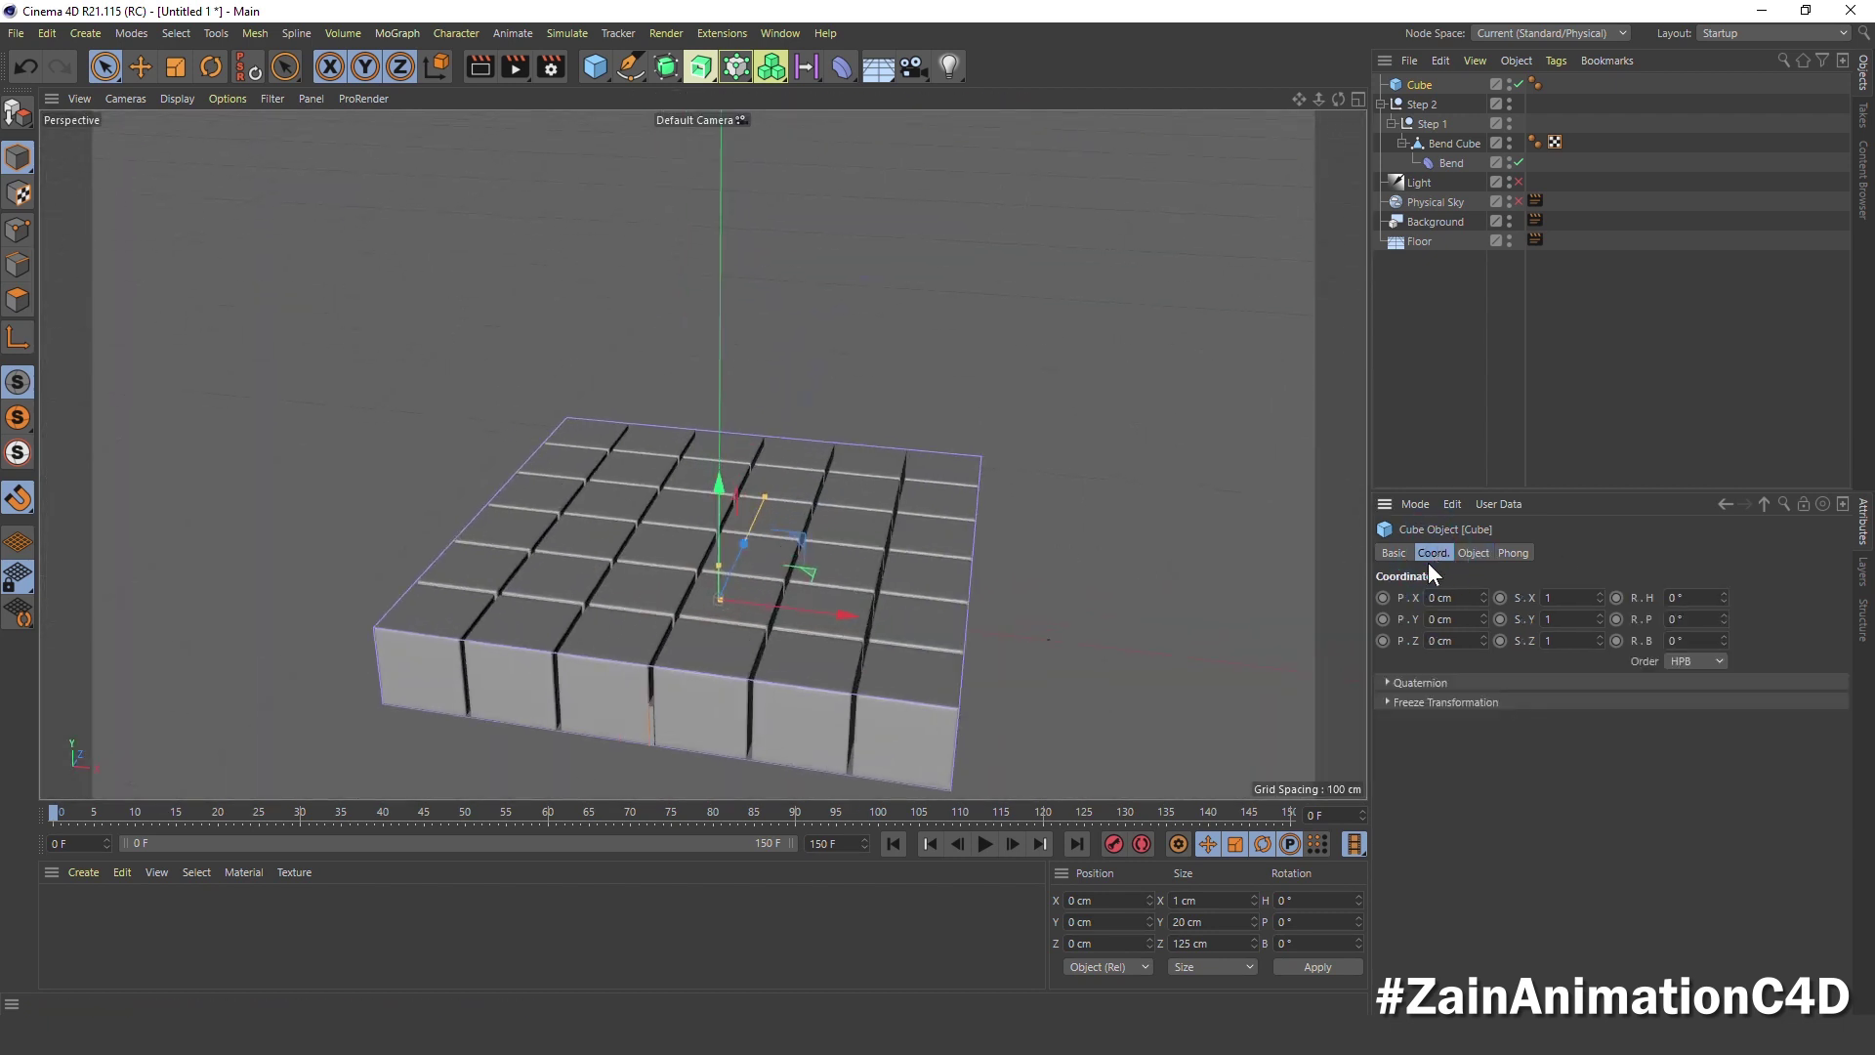
# Raise the plank to a Y position of 10 cm
pyautogui.click(1441, 619)
pyautogui.write('10')
pyautogui.press('Return')
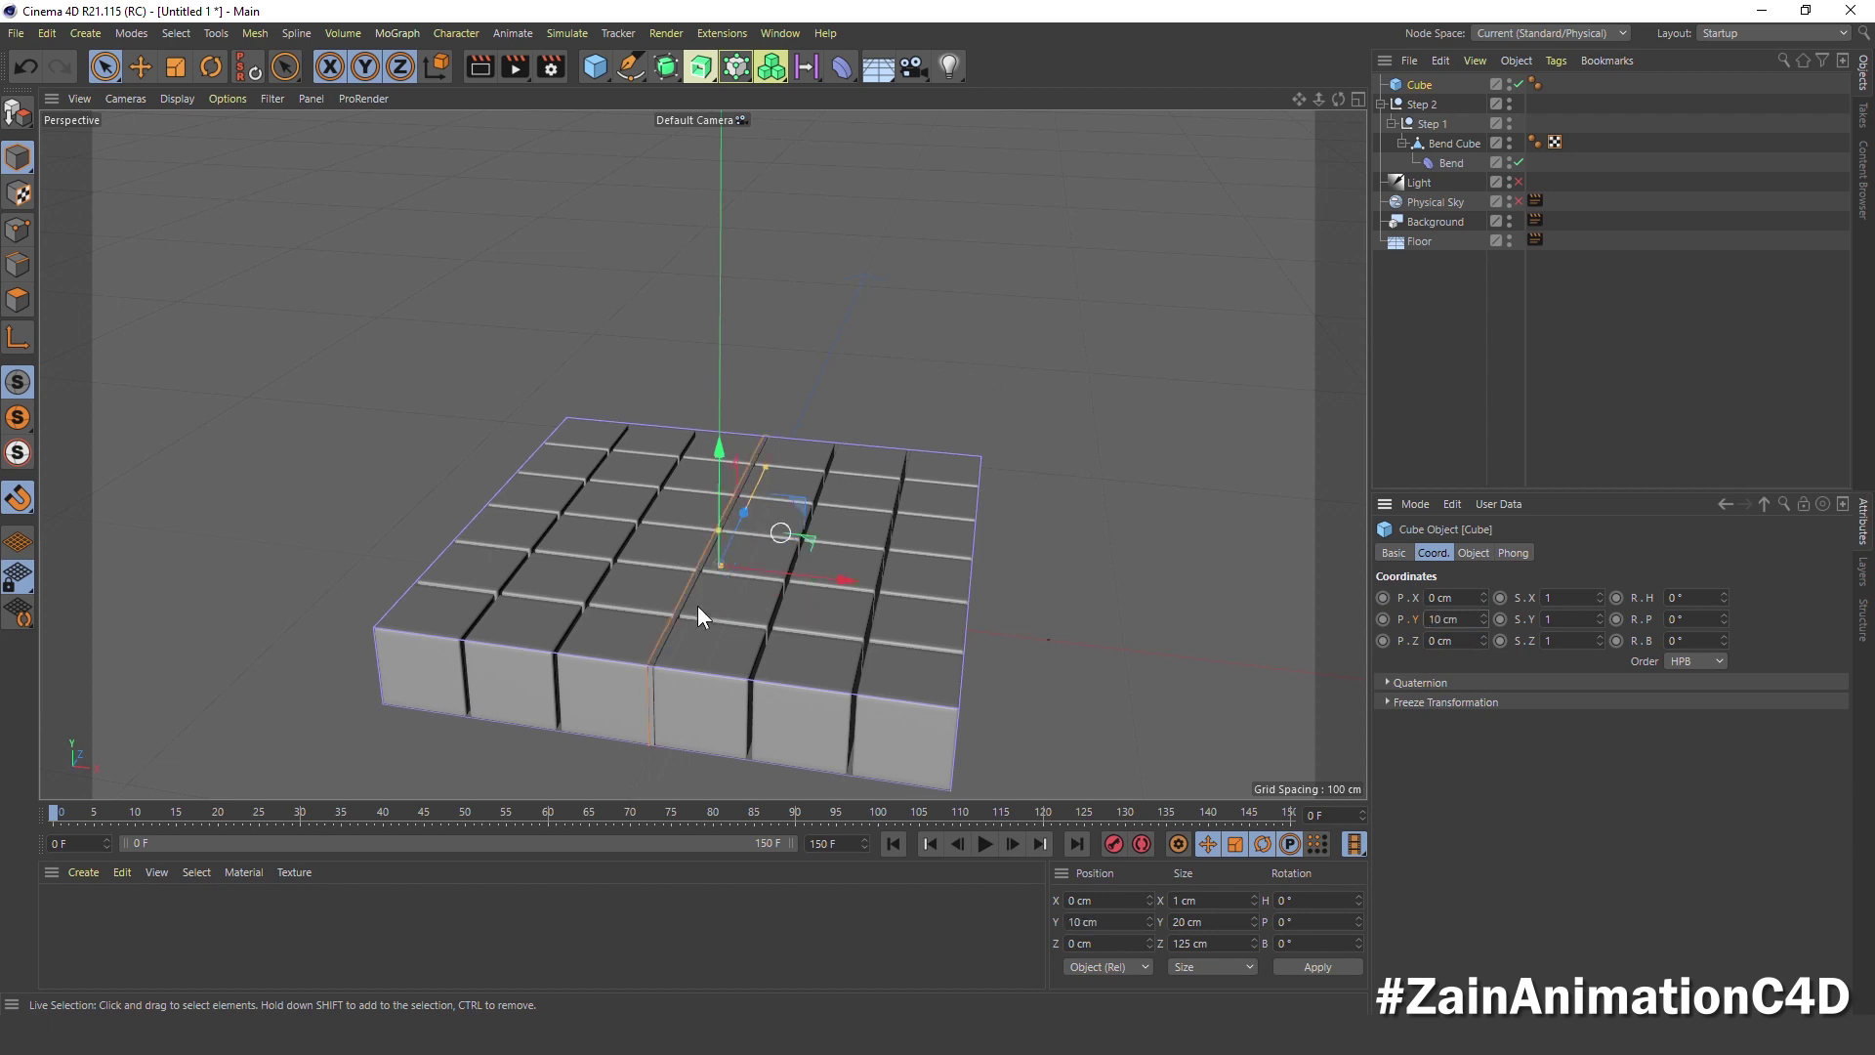
pyautogui.scroll(2, 697, 606)
pyautogui.scroll(2, 653, 715)
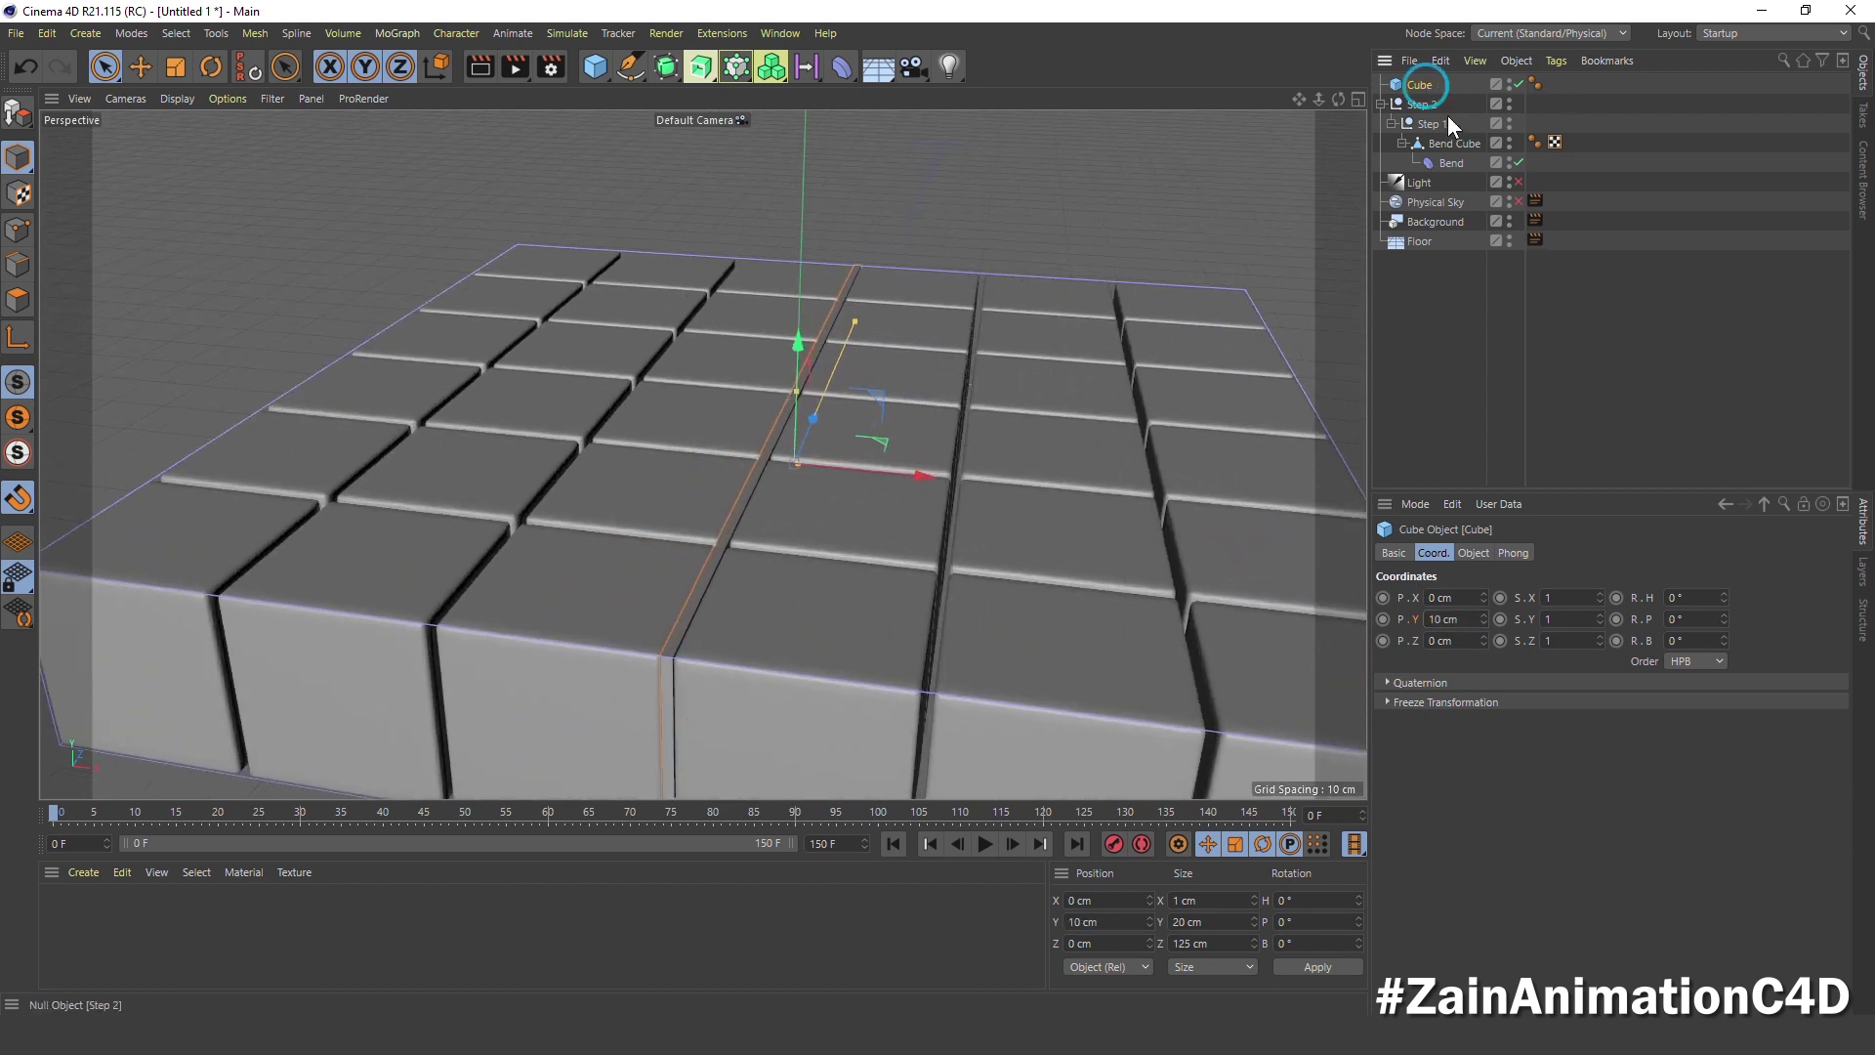
# Give the plank 18 segments per axis and a 0.5 cm fillet, inspecting the rounded edges
pyautogui.click(1473, 552)
pyautogui.click(1611, 598)
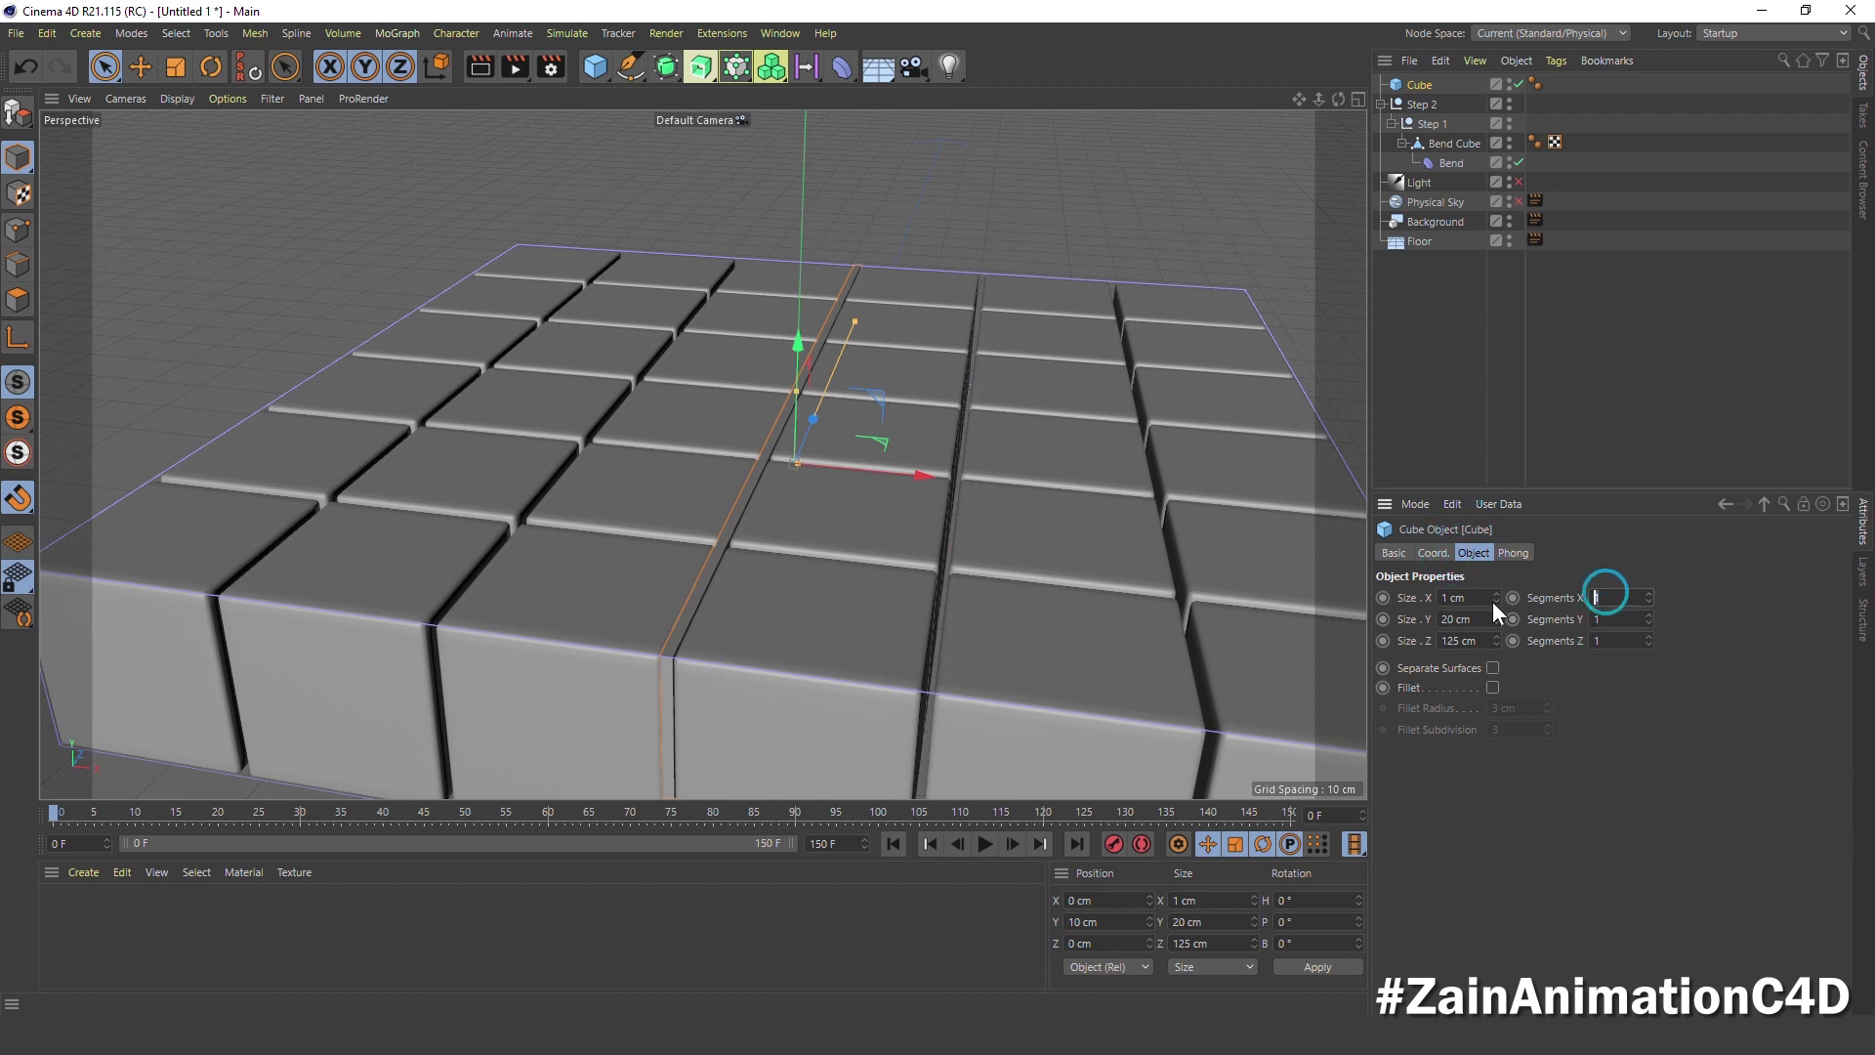
pyautogui.write('18')
pyautogui.press('Tab')
pyautogui.write('18')
pyautogui.press('Tab')
pyautogui.write('18')
pyautogui.click(1492, 687)
pyautogui.scroll(1, 697, 658)
pyautogui.keyDown('alt'); pyautogui.moveTo(698, 659); pyautogui.dragTo(705, 668); pyautogui.keyUp('alt')
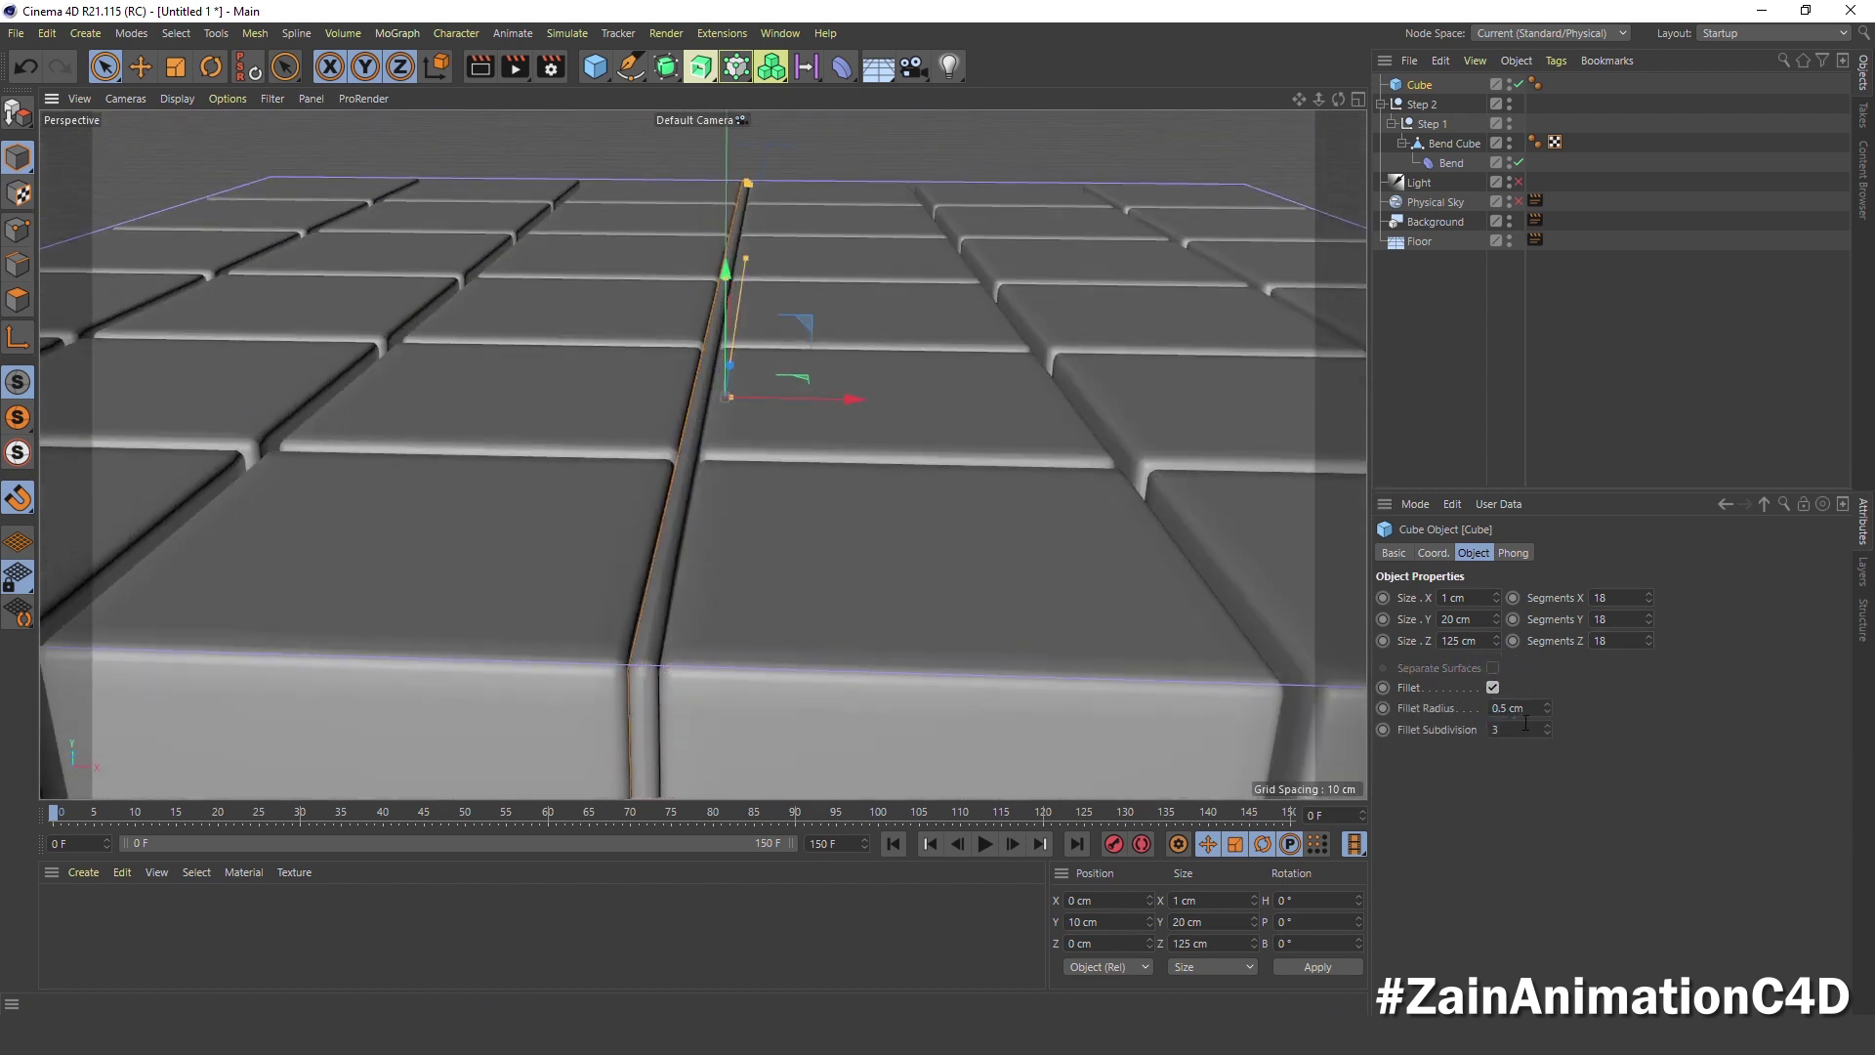
pyautogui.scroll(-2, 898, 447)
pyautogui.scroll(-2, 898, 448)
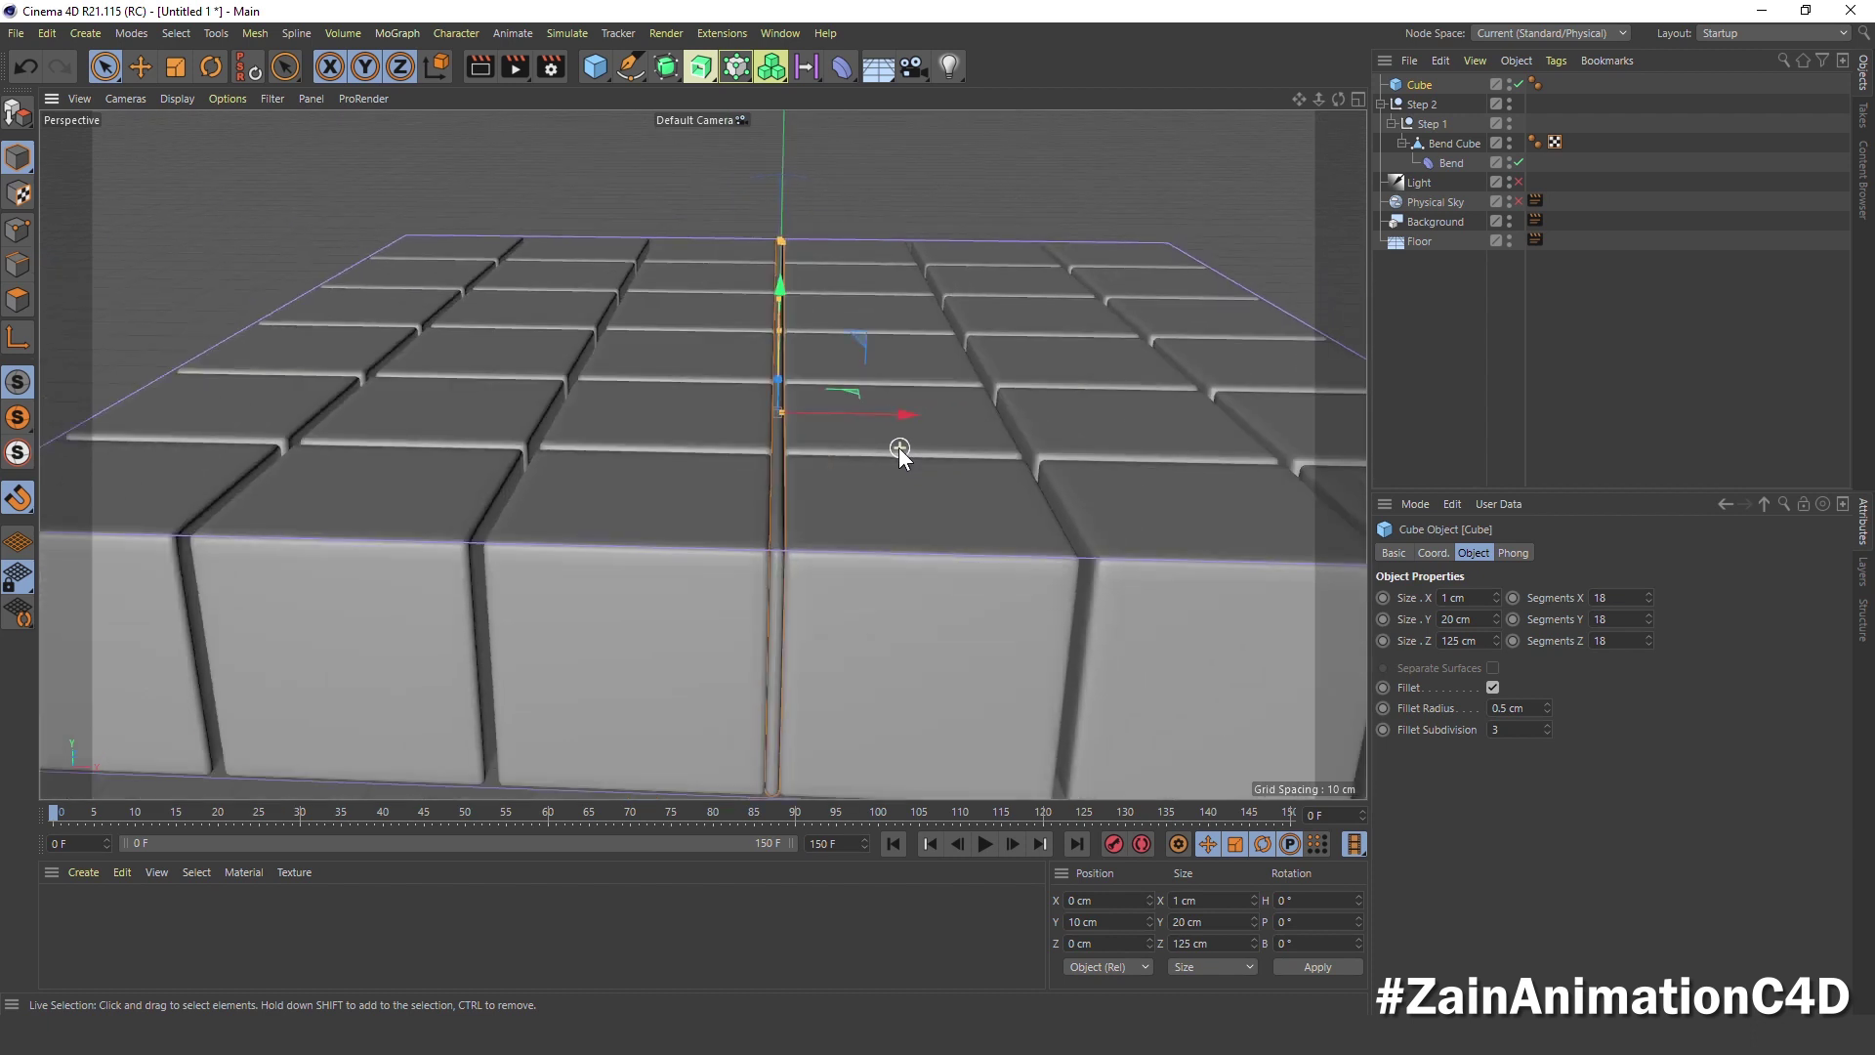
pyautogui.scroll(-2, 910, 442)
pyautogui.scroll(-1, 880, 477)
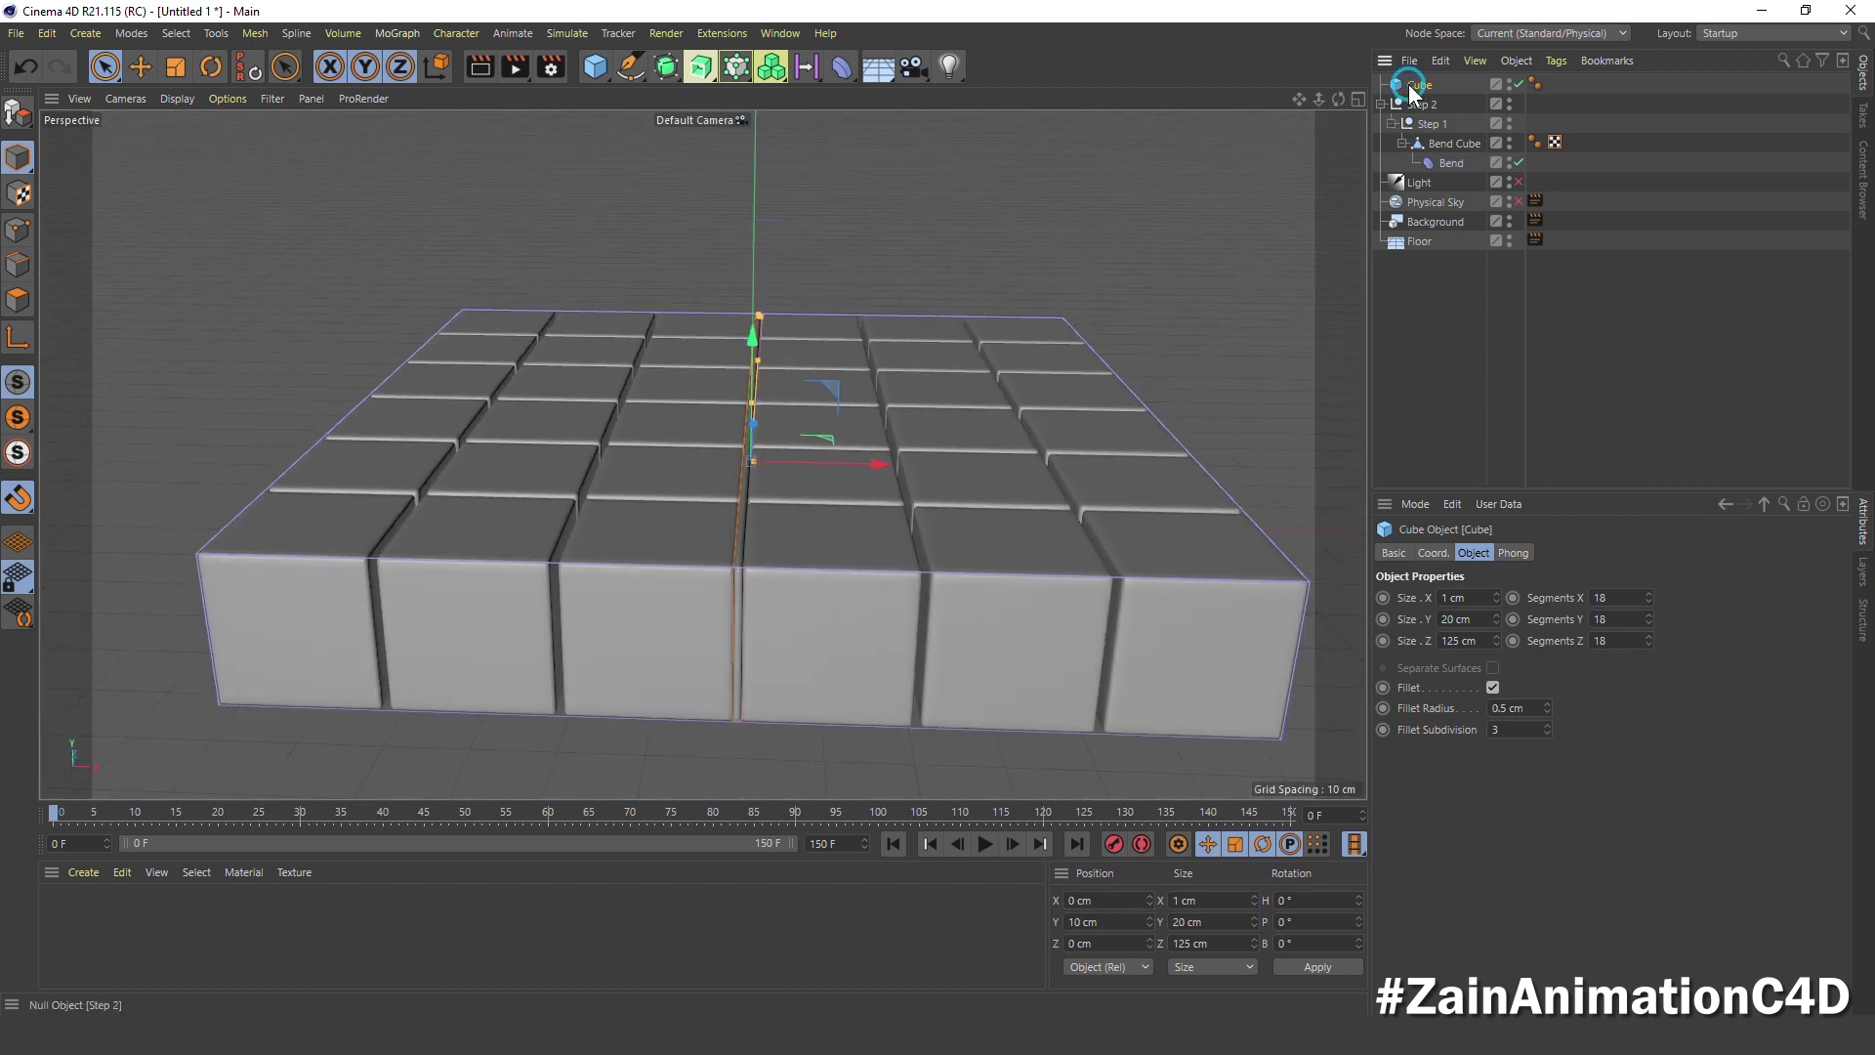
# Wrap the plank in a MoGraph Cloner with 5 copies
pyautogui.keyDown('alt'); pyautogui.click(735, 67); pyautogui.keyUp('alt')
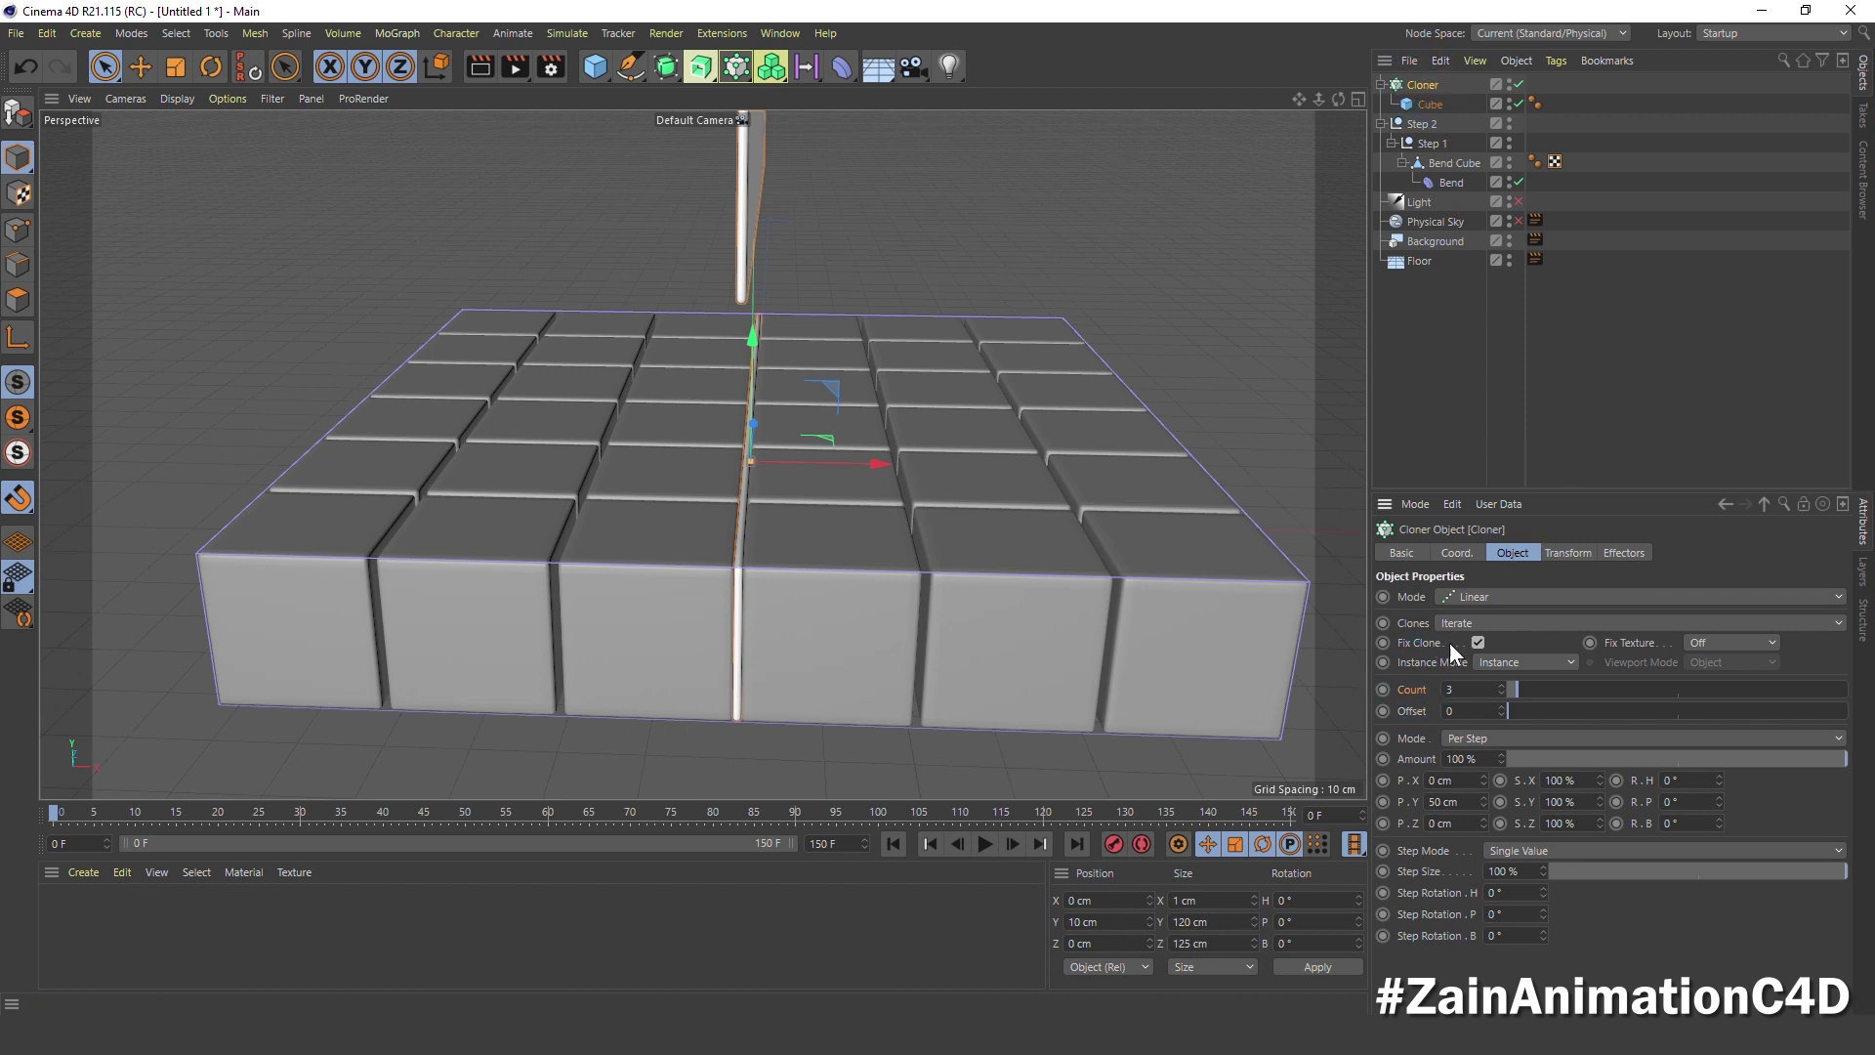
pyautogui.click(1419, 687)
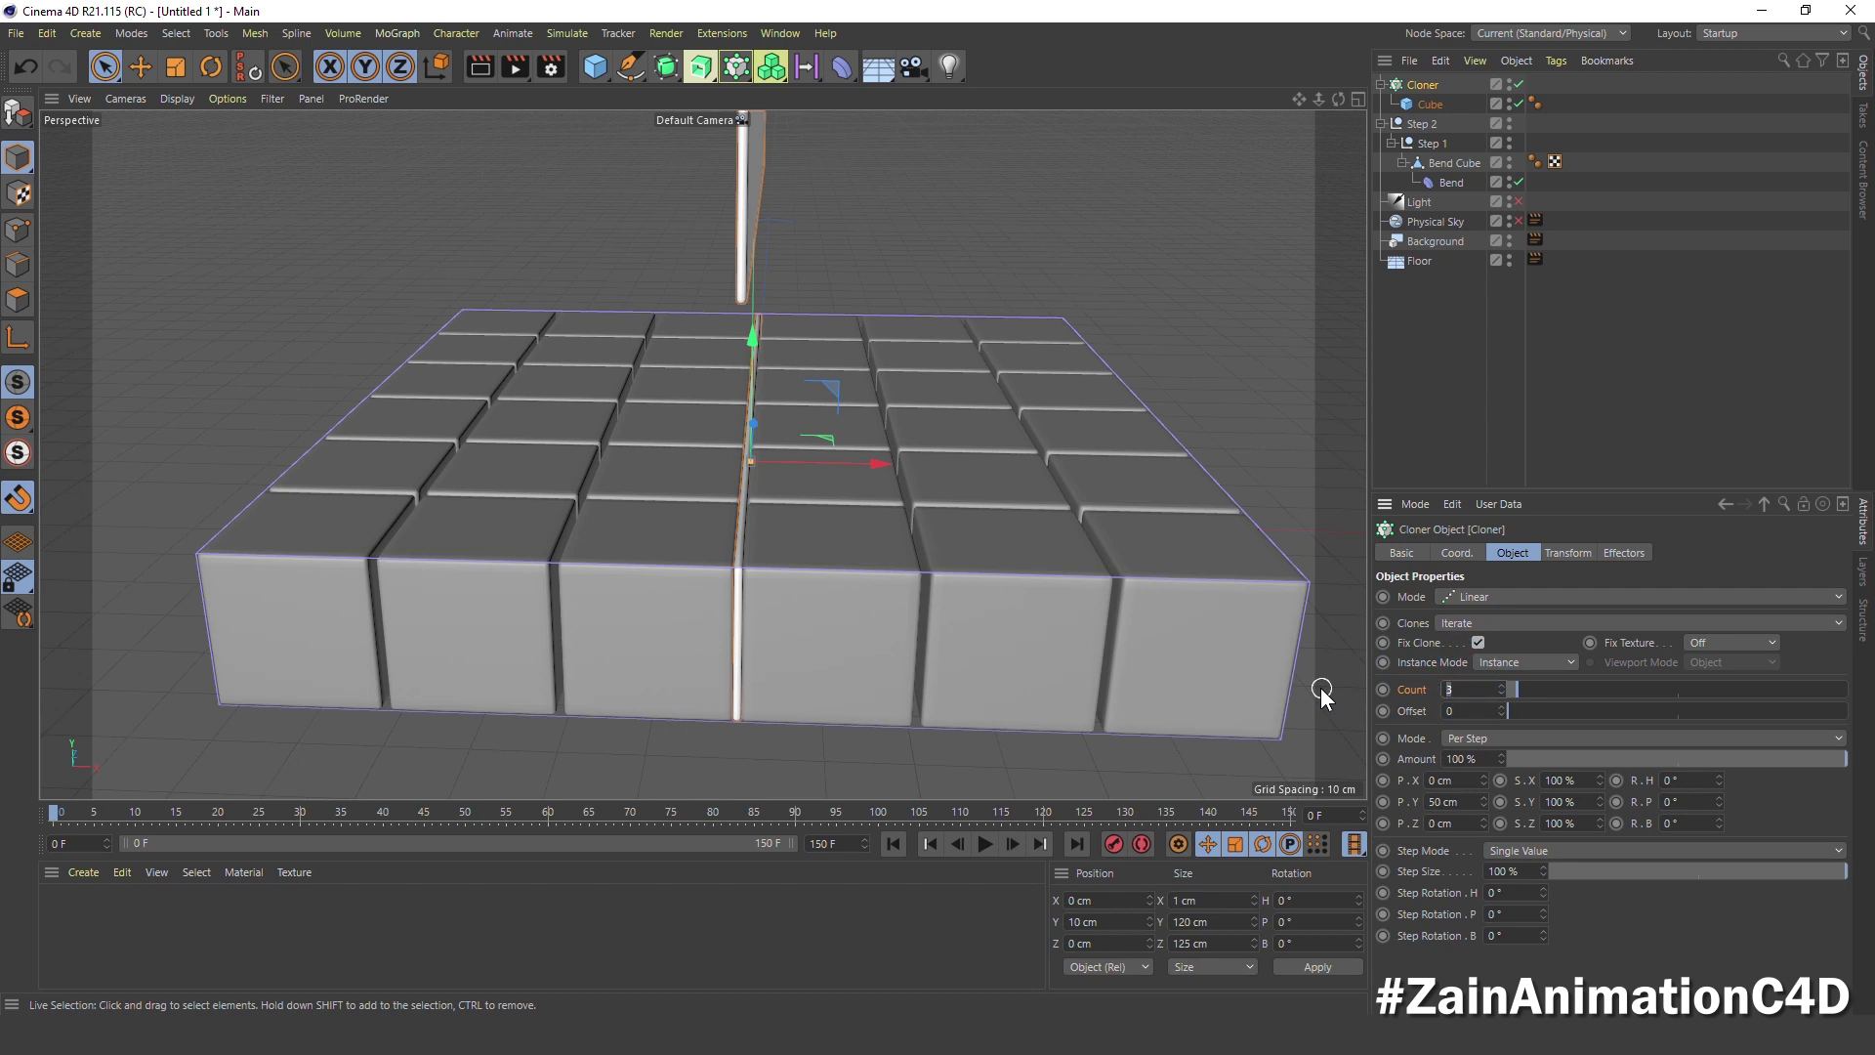
pyautogui.write('5')
pyautogui.scroll(-3, 761, 367)
pyautogui.scroll(-2, 766, 357)
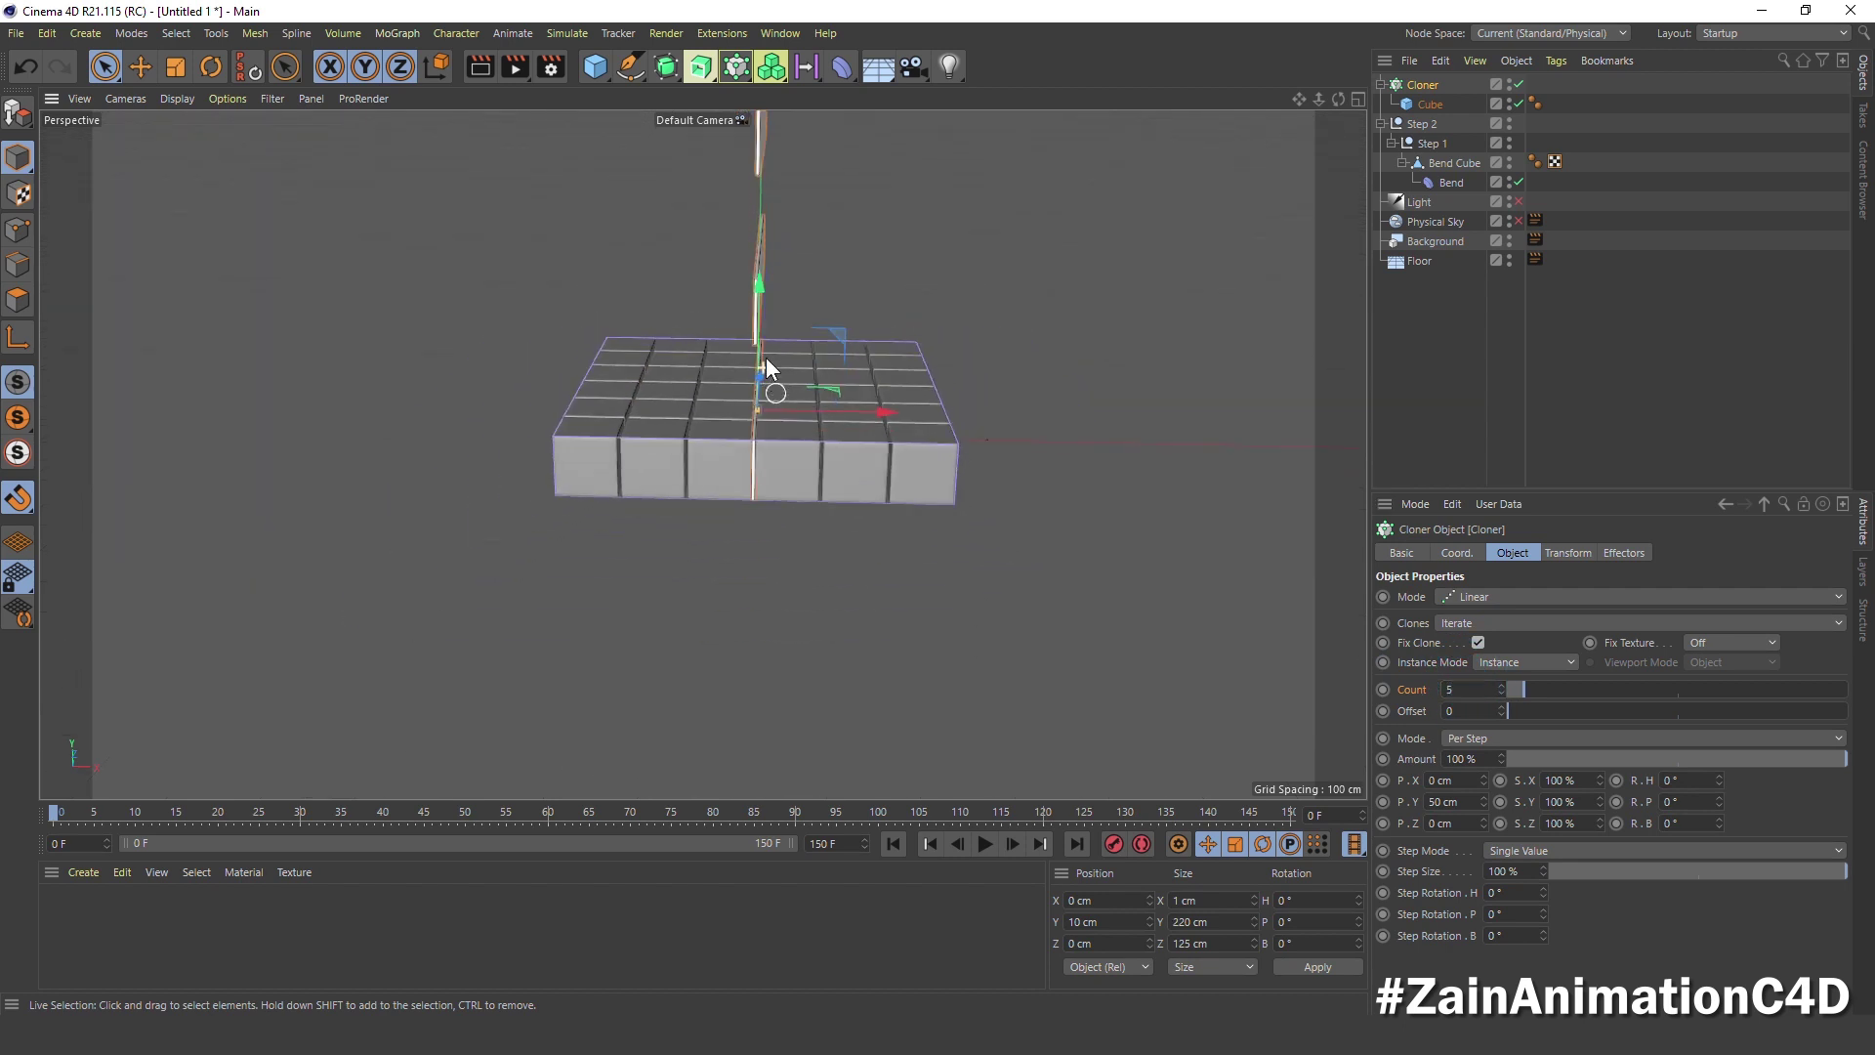
pyautogui.scroll(-2, 768, 435)
# Set the per-clone Y step to 0 cm and slide the cloner left along X
pyautogui.doubleClick(1455, 801)
pyautogui.write('0')
pyautogui.press('Return')
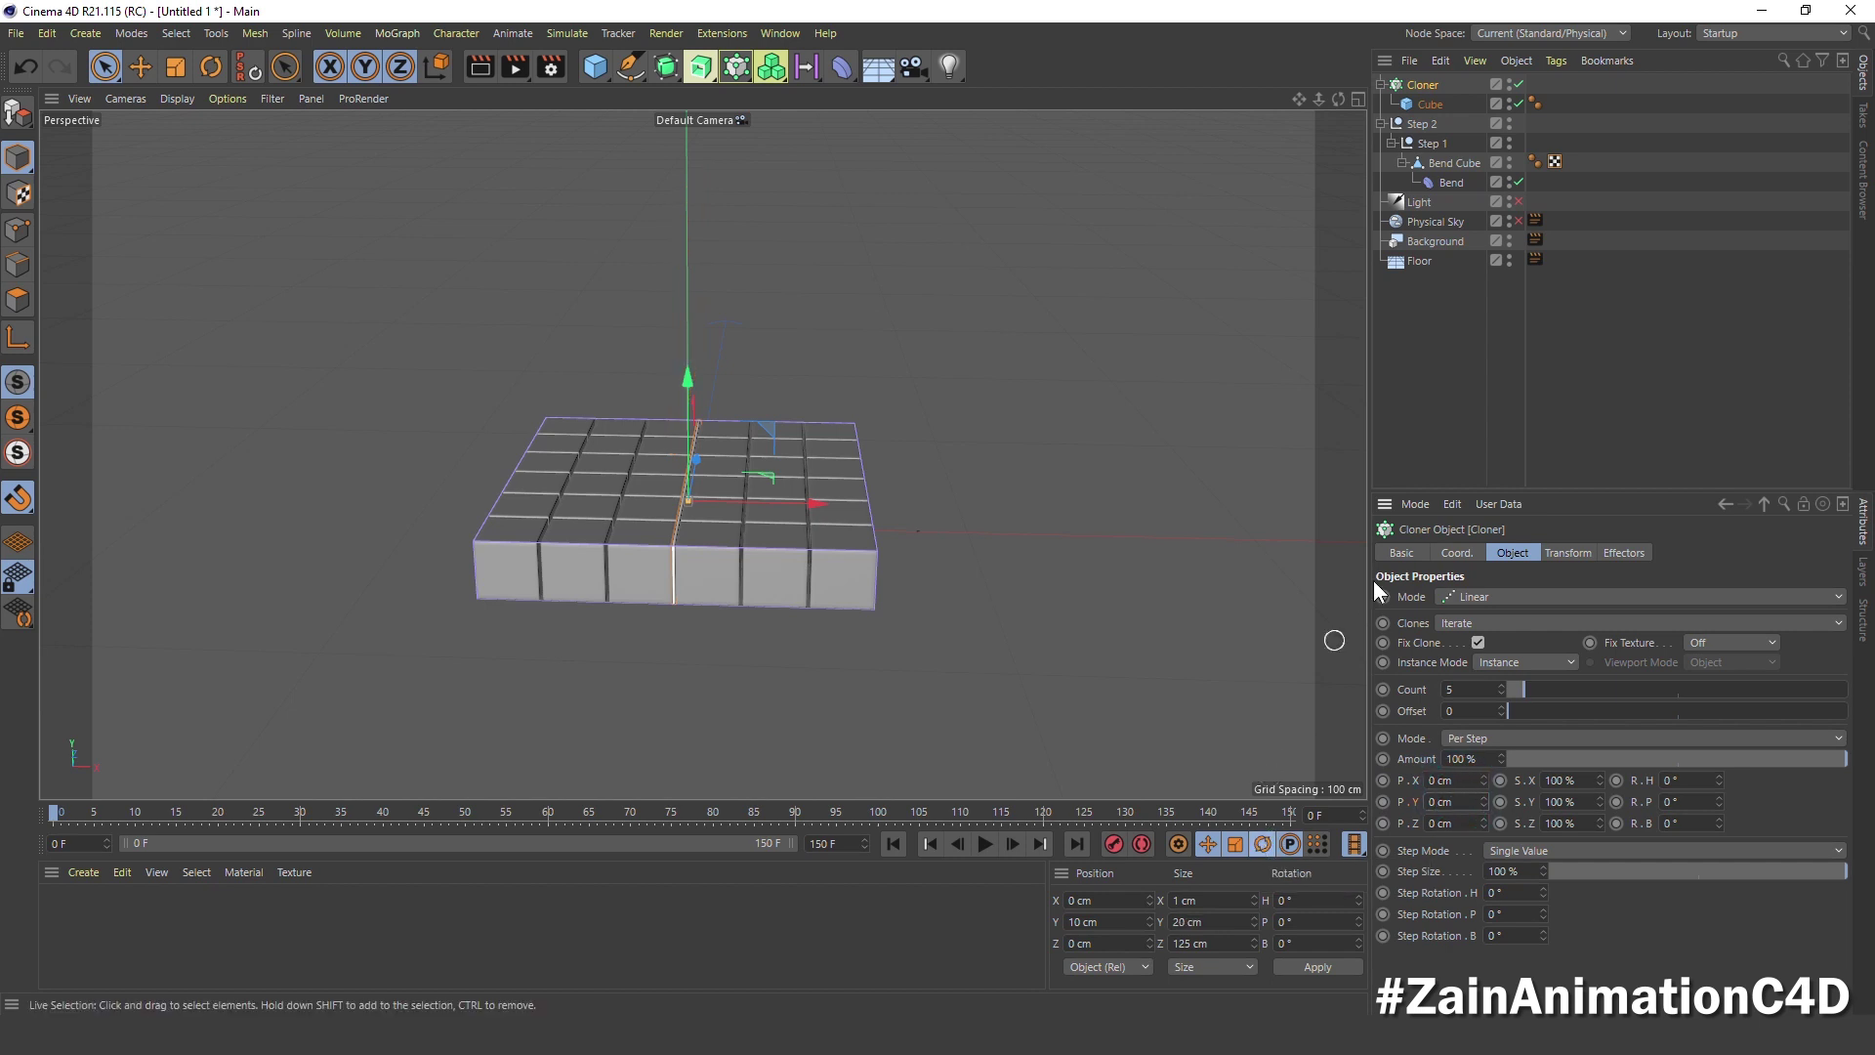
pyautogui.click(1457, 553)
pyautogui.click(1482, 592)
pyautogui.moveTo(1486, 606); pyautogui.dragTo(1486, 611)
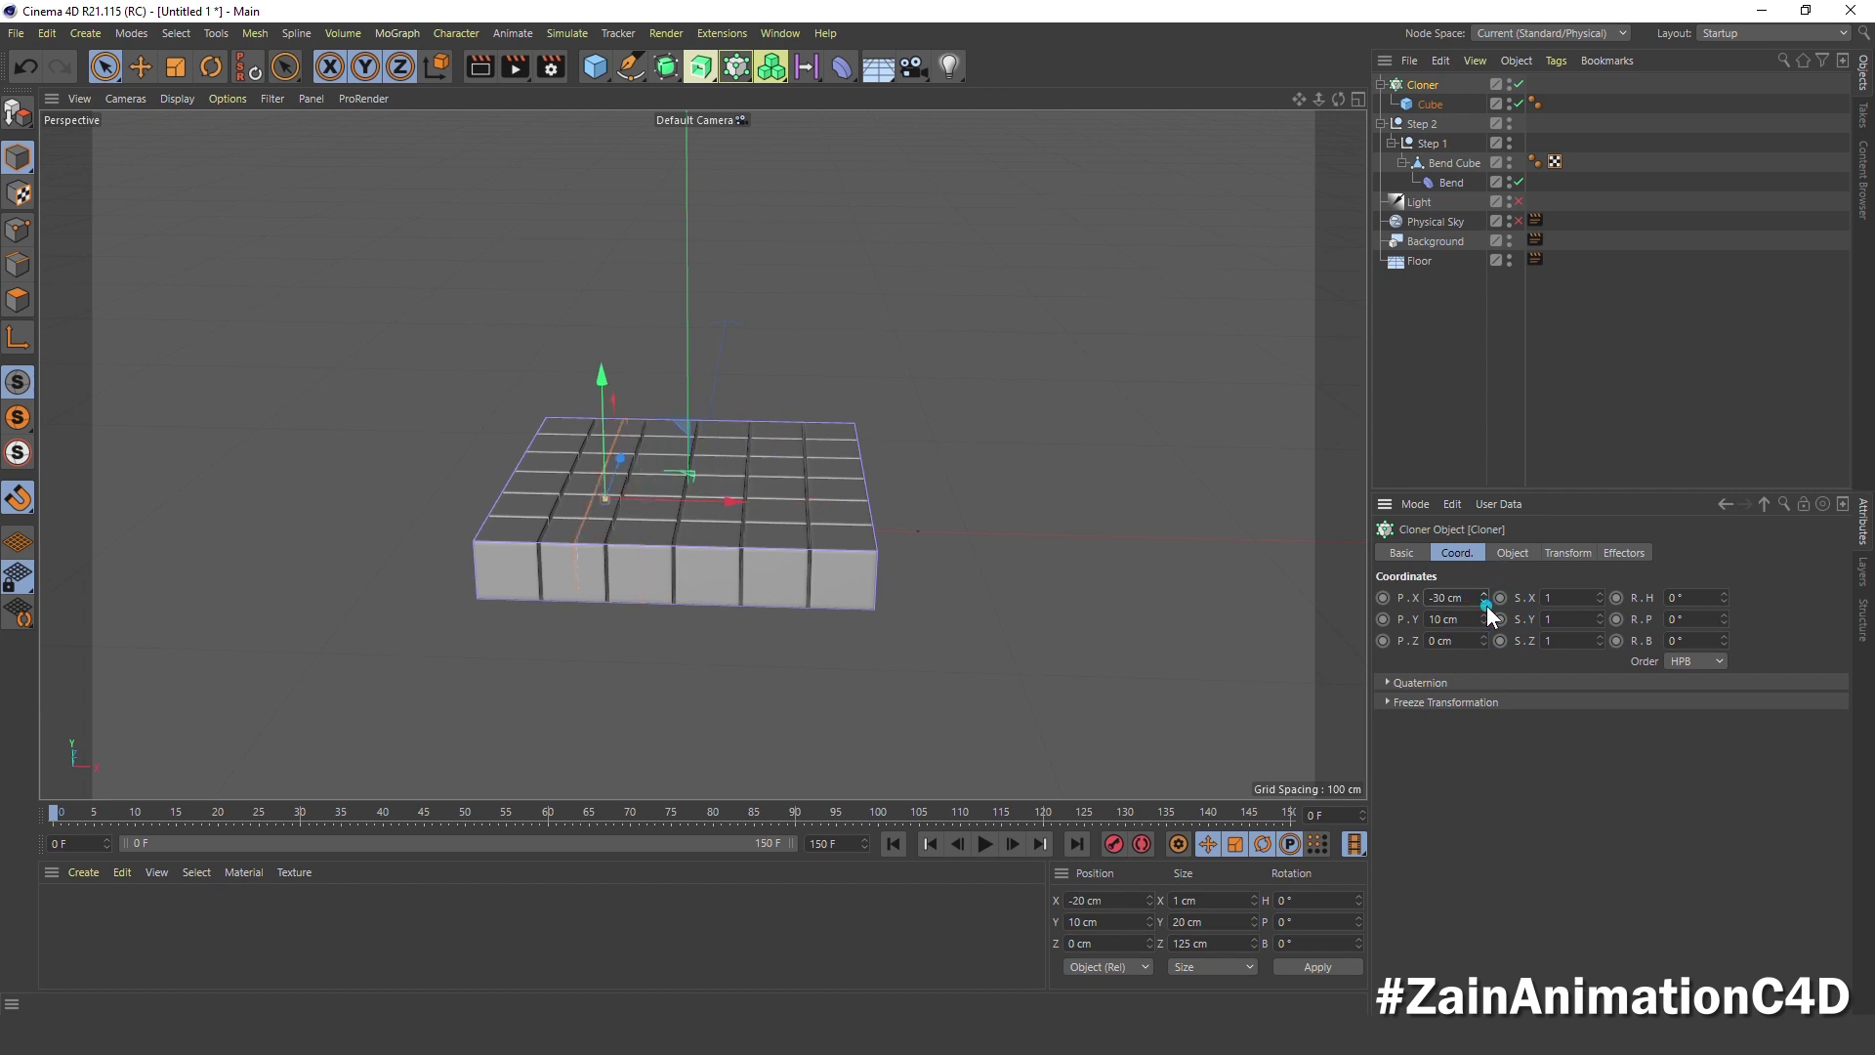
# In the Top view, move the plank cloner to X -42 cm
pyautogui.middleClick(912, 420)
pyautogui.middleClick(1013, 284)
pyautogui.scroll(5, 807, 422)
pyautogui.scroll(5, 766, 414)
pyautogui.keyDown('alt'); pyautogui.moveTo(582, 418); pyautogui.dragTo(911, 467, button='middle'); pyautogui.keyUp('alt')
pyautogui.scroll(2, 580, 494)
pyautogui.scroll(2, 581, 494)
pyautogui.click(1485, 599)
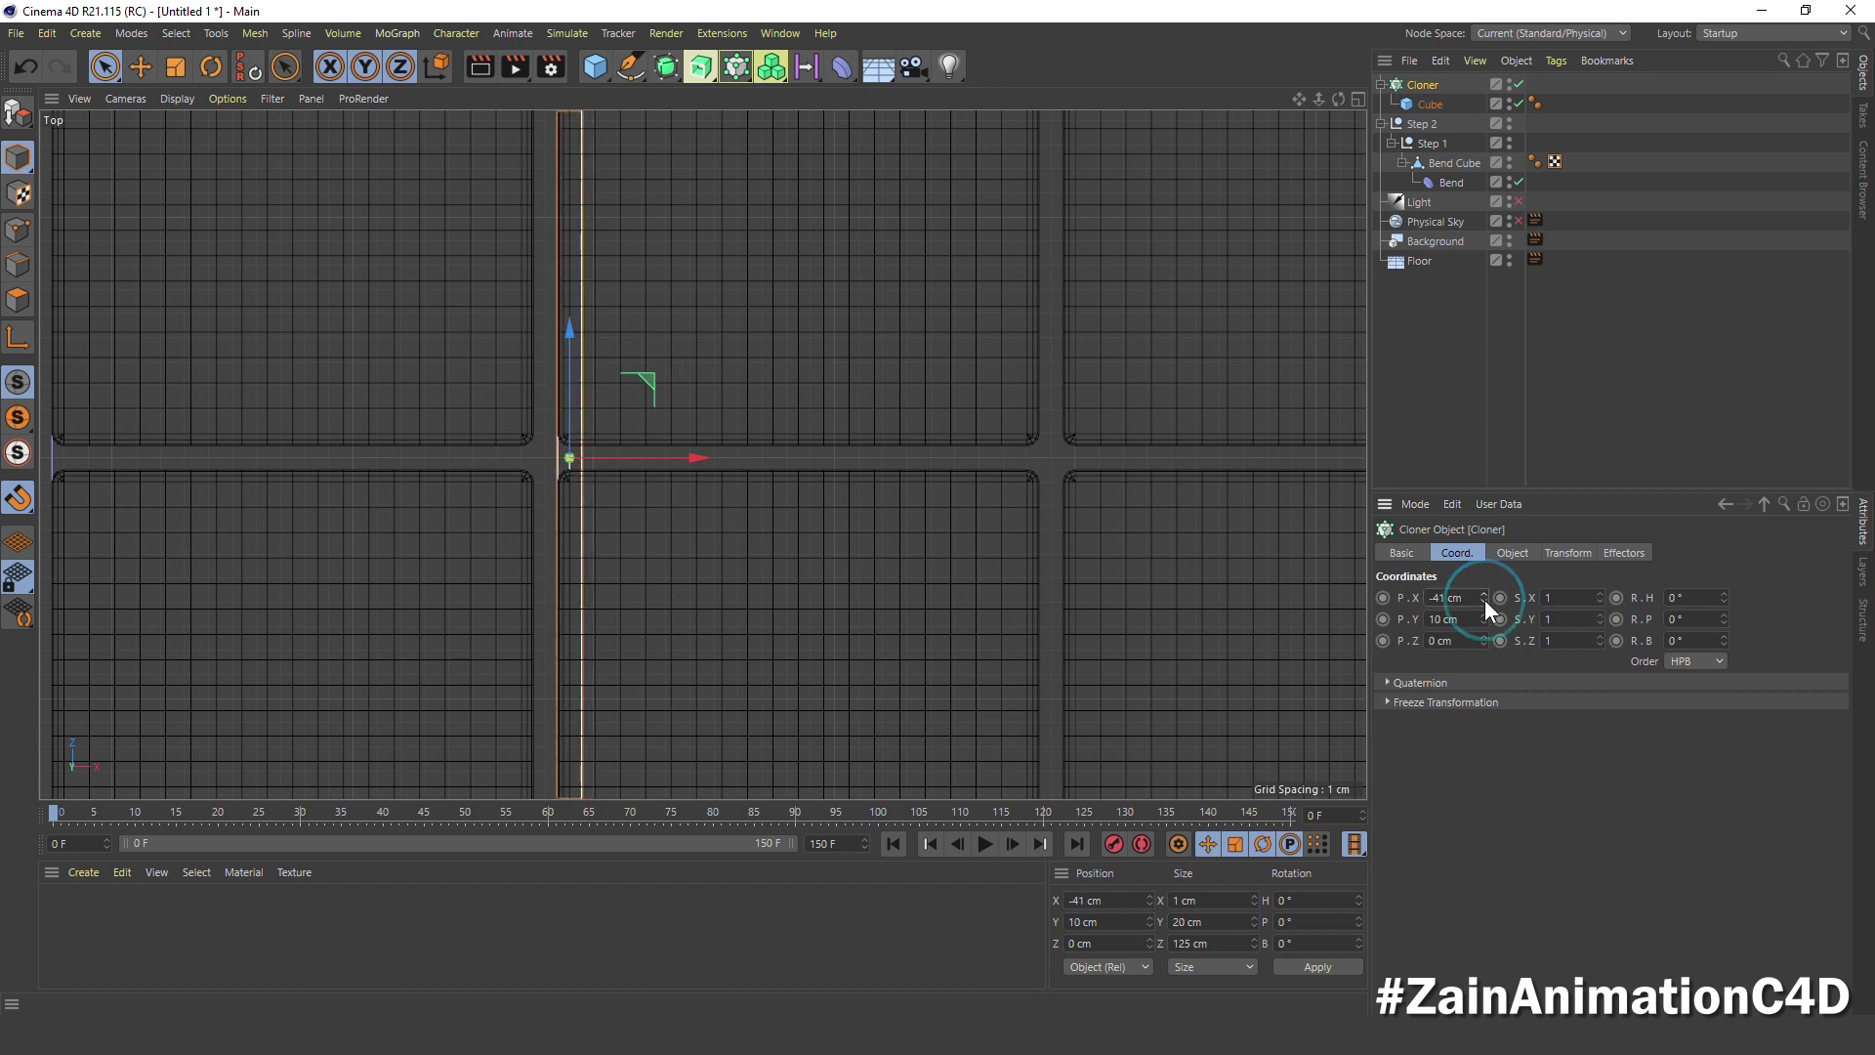
pyautogui.scroll(2, 479, 516)
pyautogui.scroll(1, 479, 515)
pyautogui.scroll(-4, 761, 475)
pyautogui.scroll(-2, 762, 475)
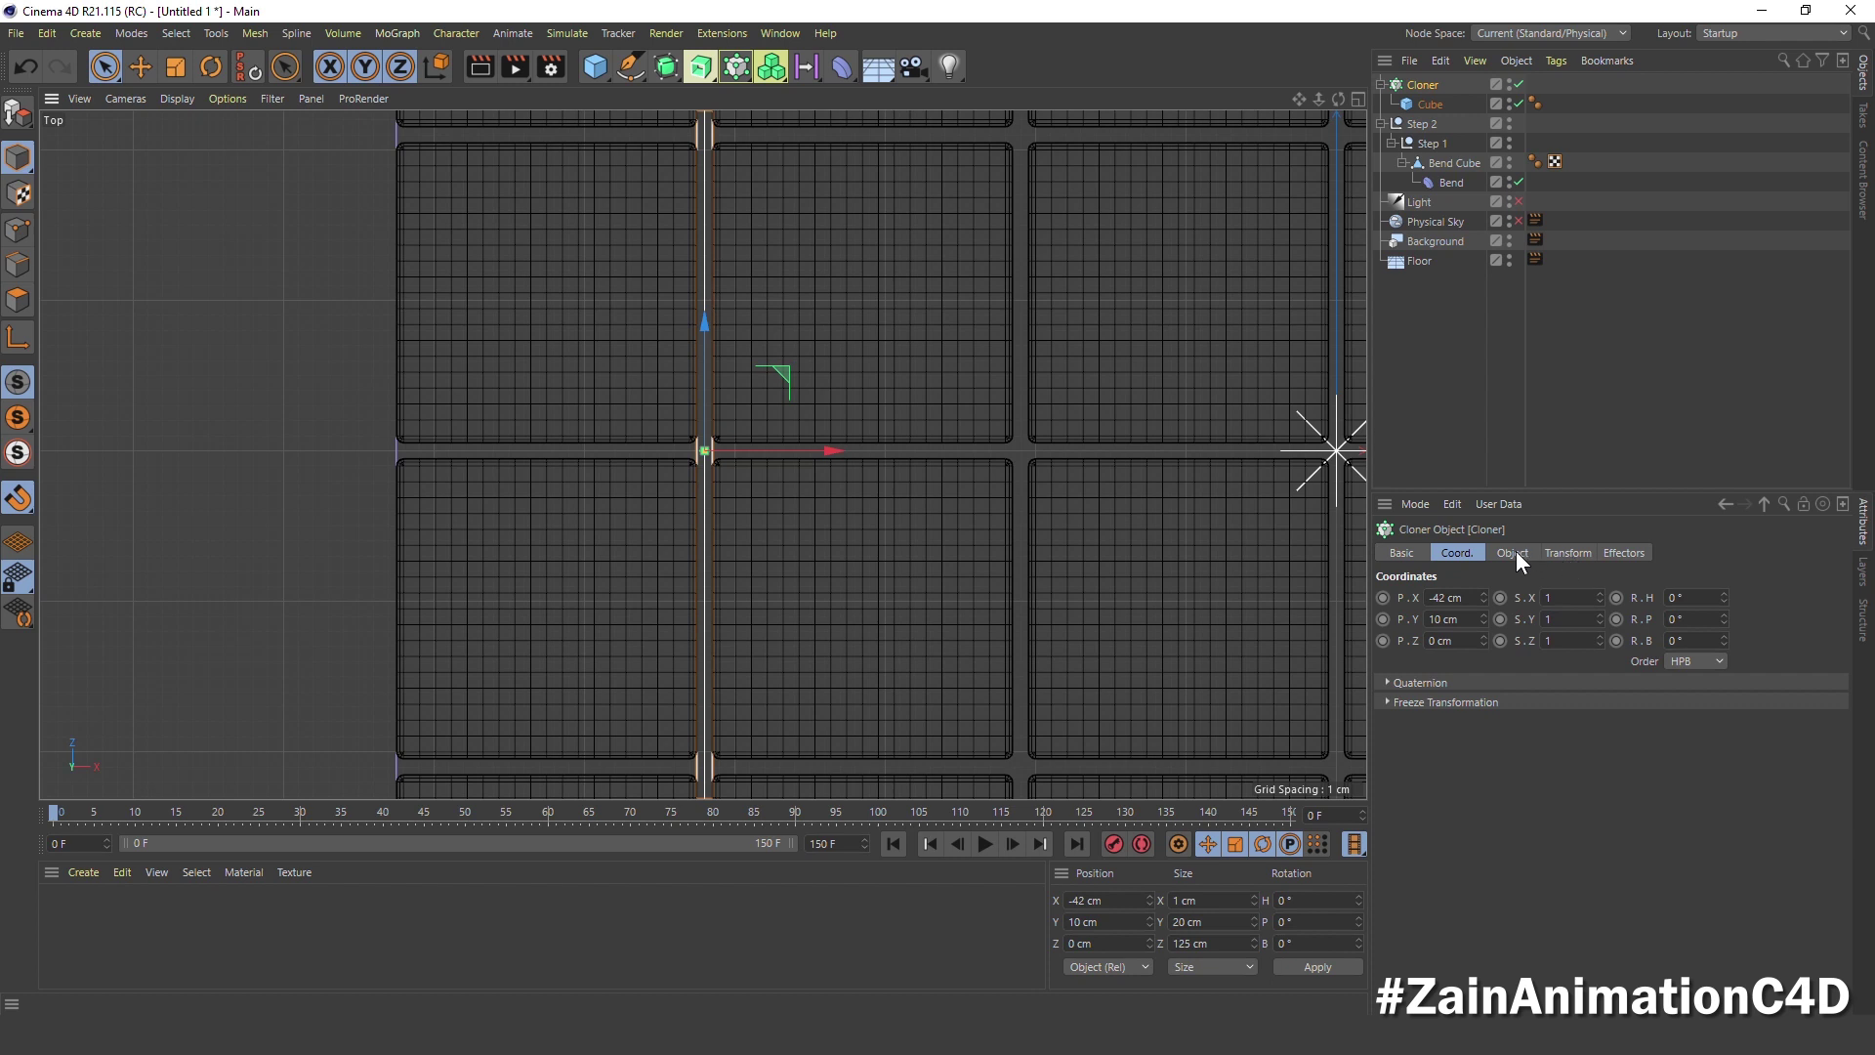
# Set the cloner's X step to 21 cm so the planks sit in the cube gaps
pyautogui.click(1514, 553)
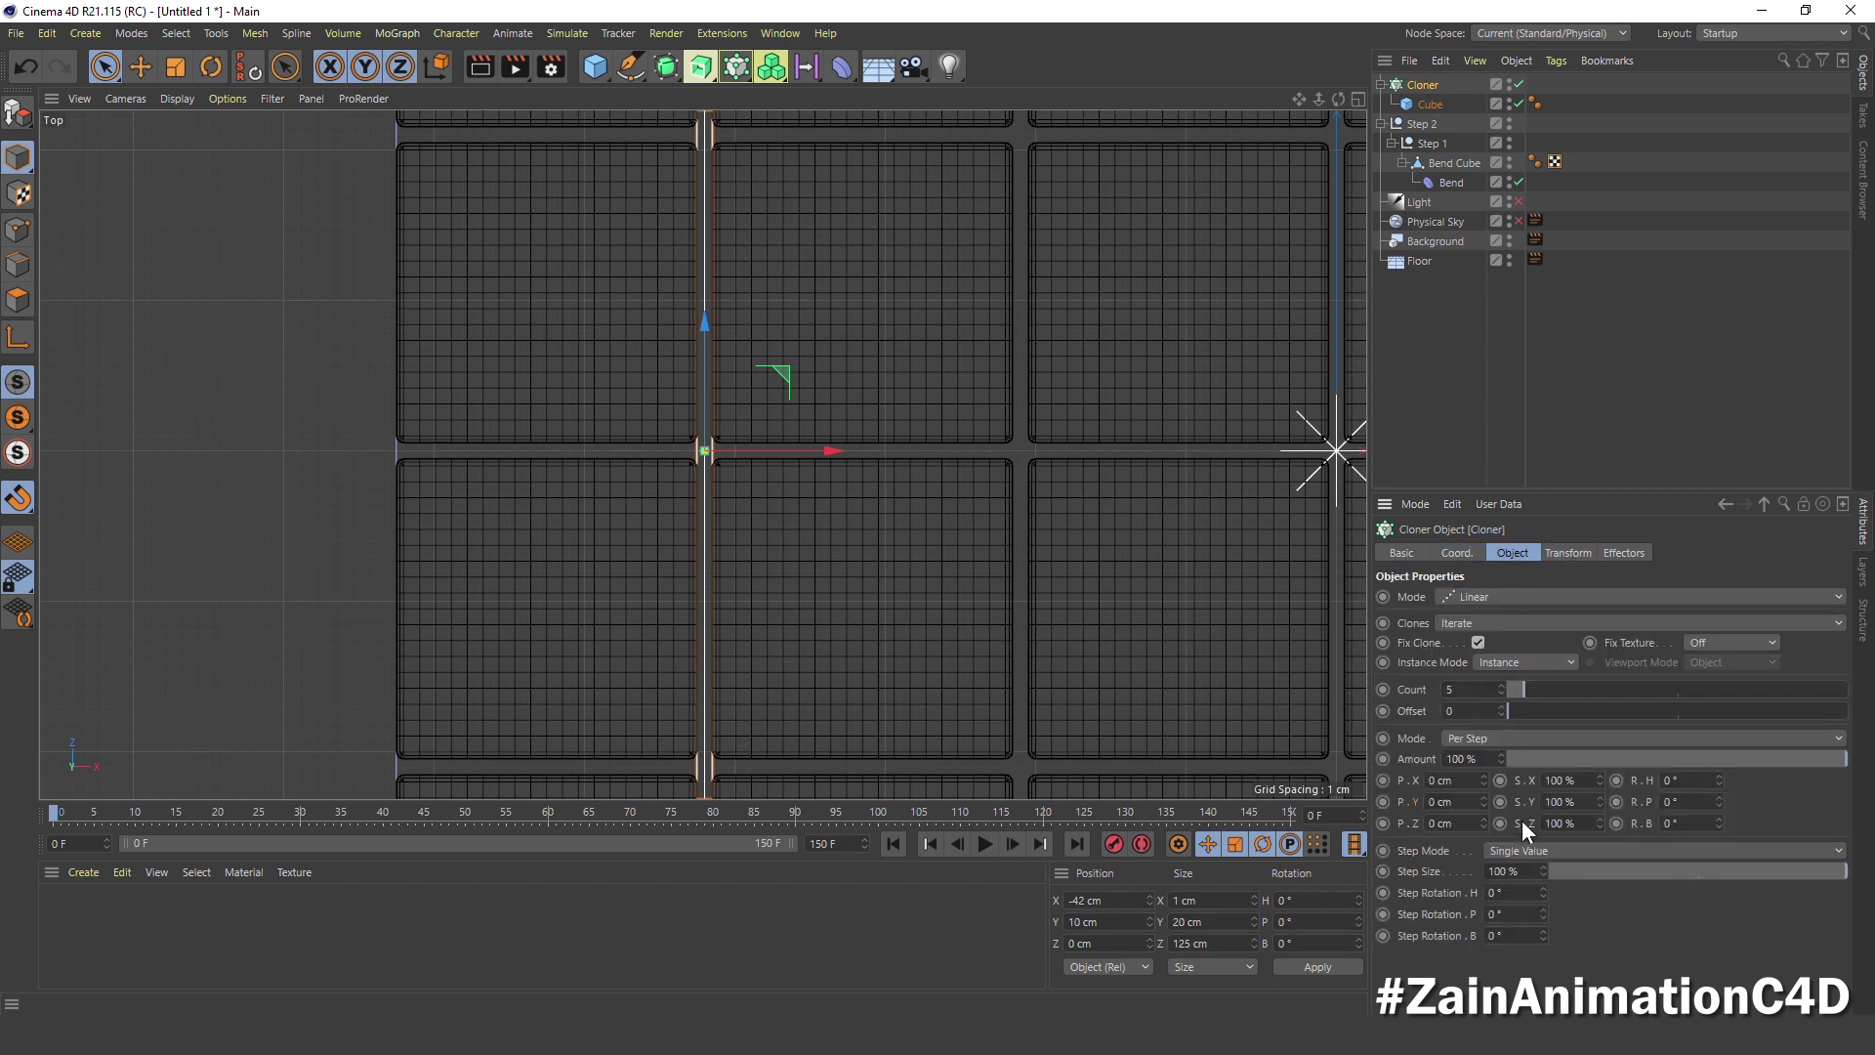
pyautogui.moveTo(1485, 775); pyautogui.dragTo(1482, 769)
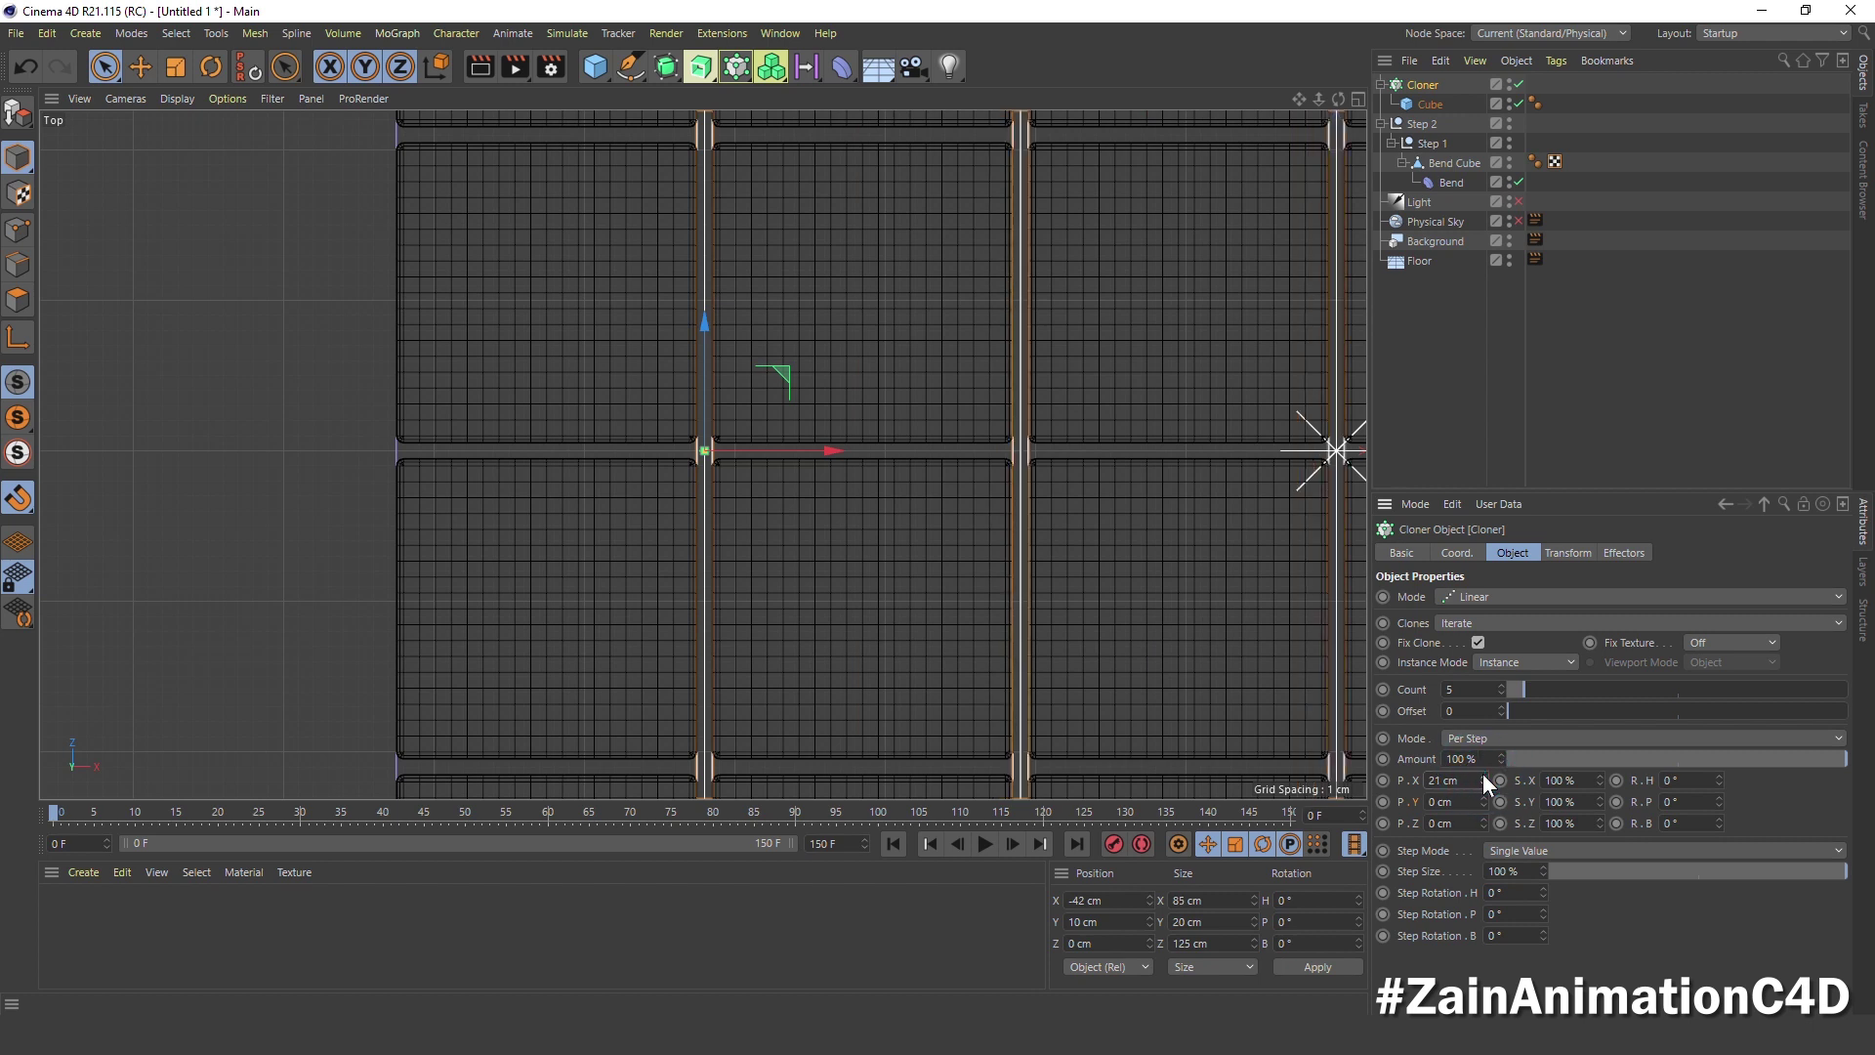
pyautogui.scroll(-2, 978, 568)
pyautogui.scroll(-2, 979, 568)
pyautogui.scroll(-2, 979, 567)
pyautogui.scroll(-2, 615, 502)
pyautogui.scroll(2, 711, 528)
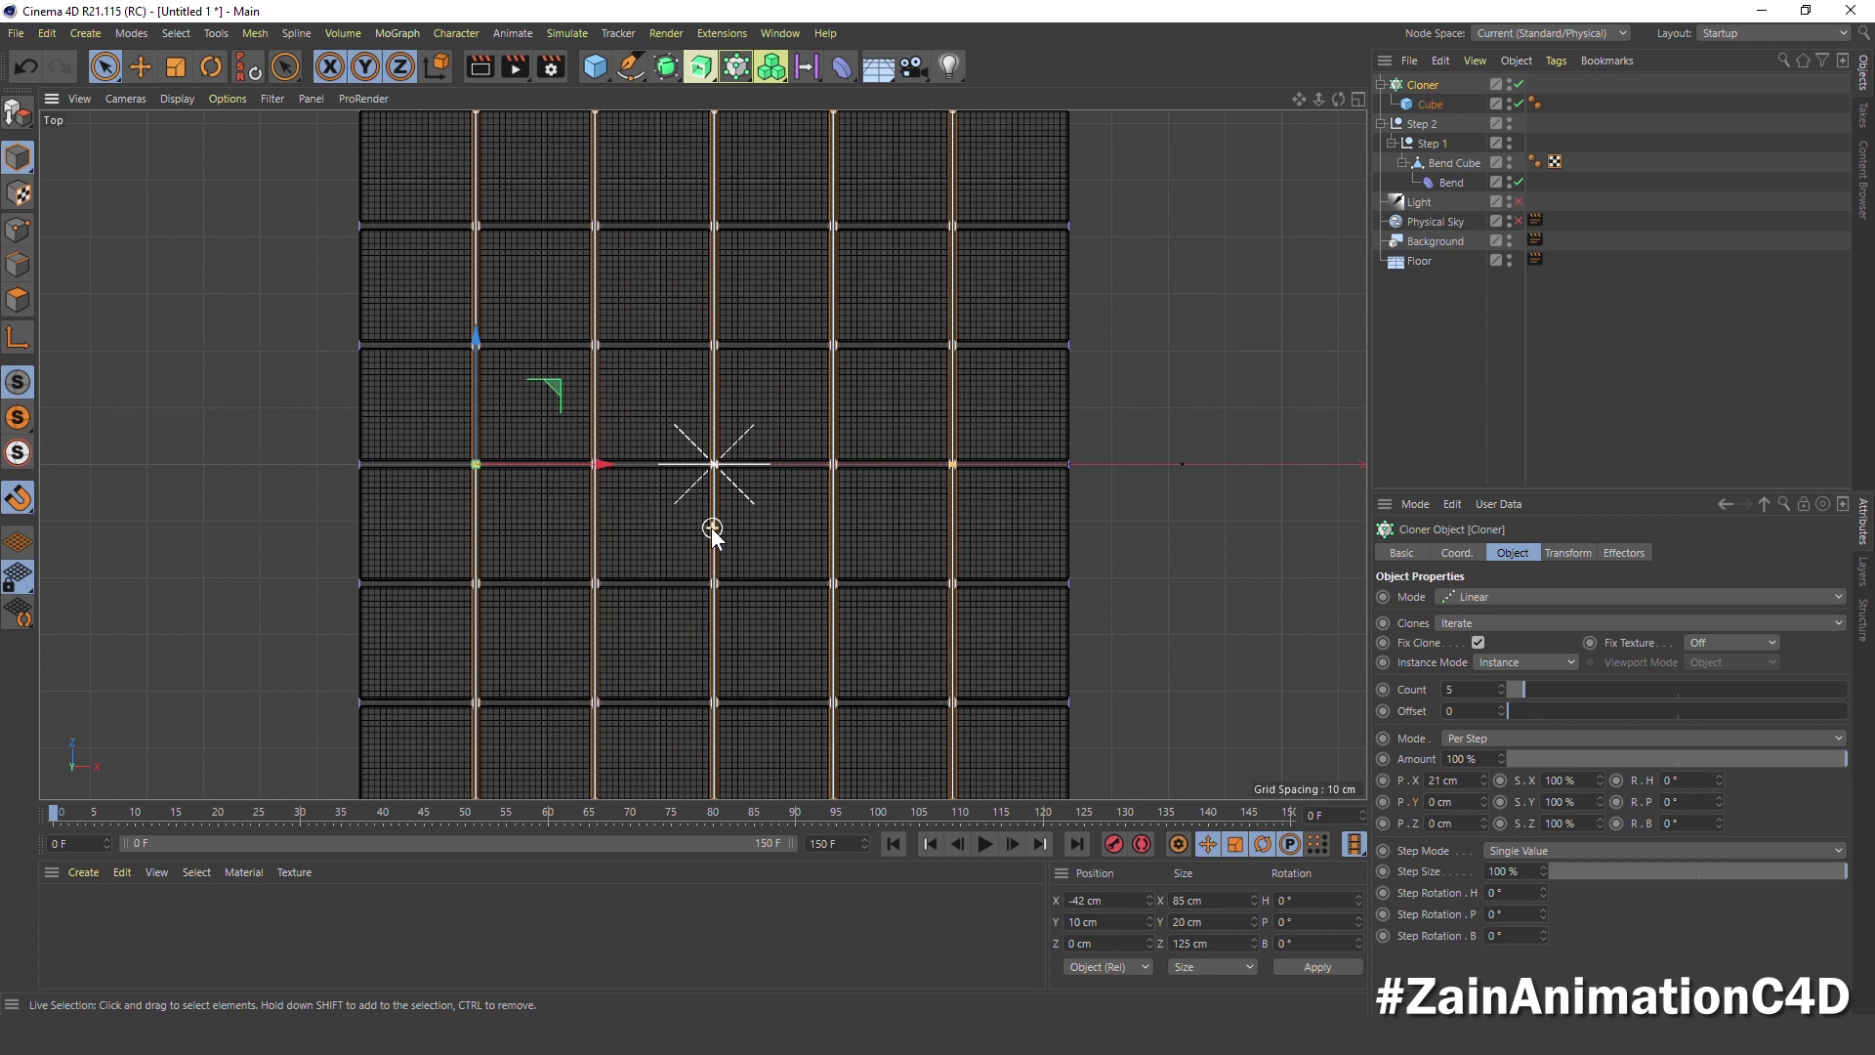
pyautogui.scroll(2, 711, 527)
pyautogui.scroll(2, 711, 528)
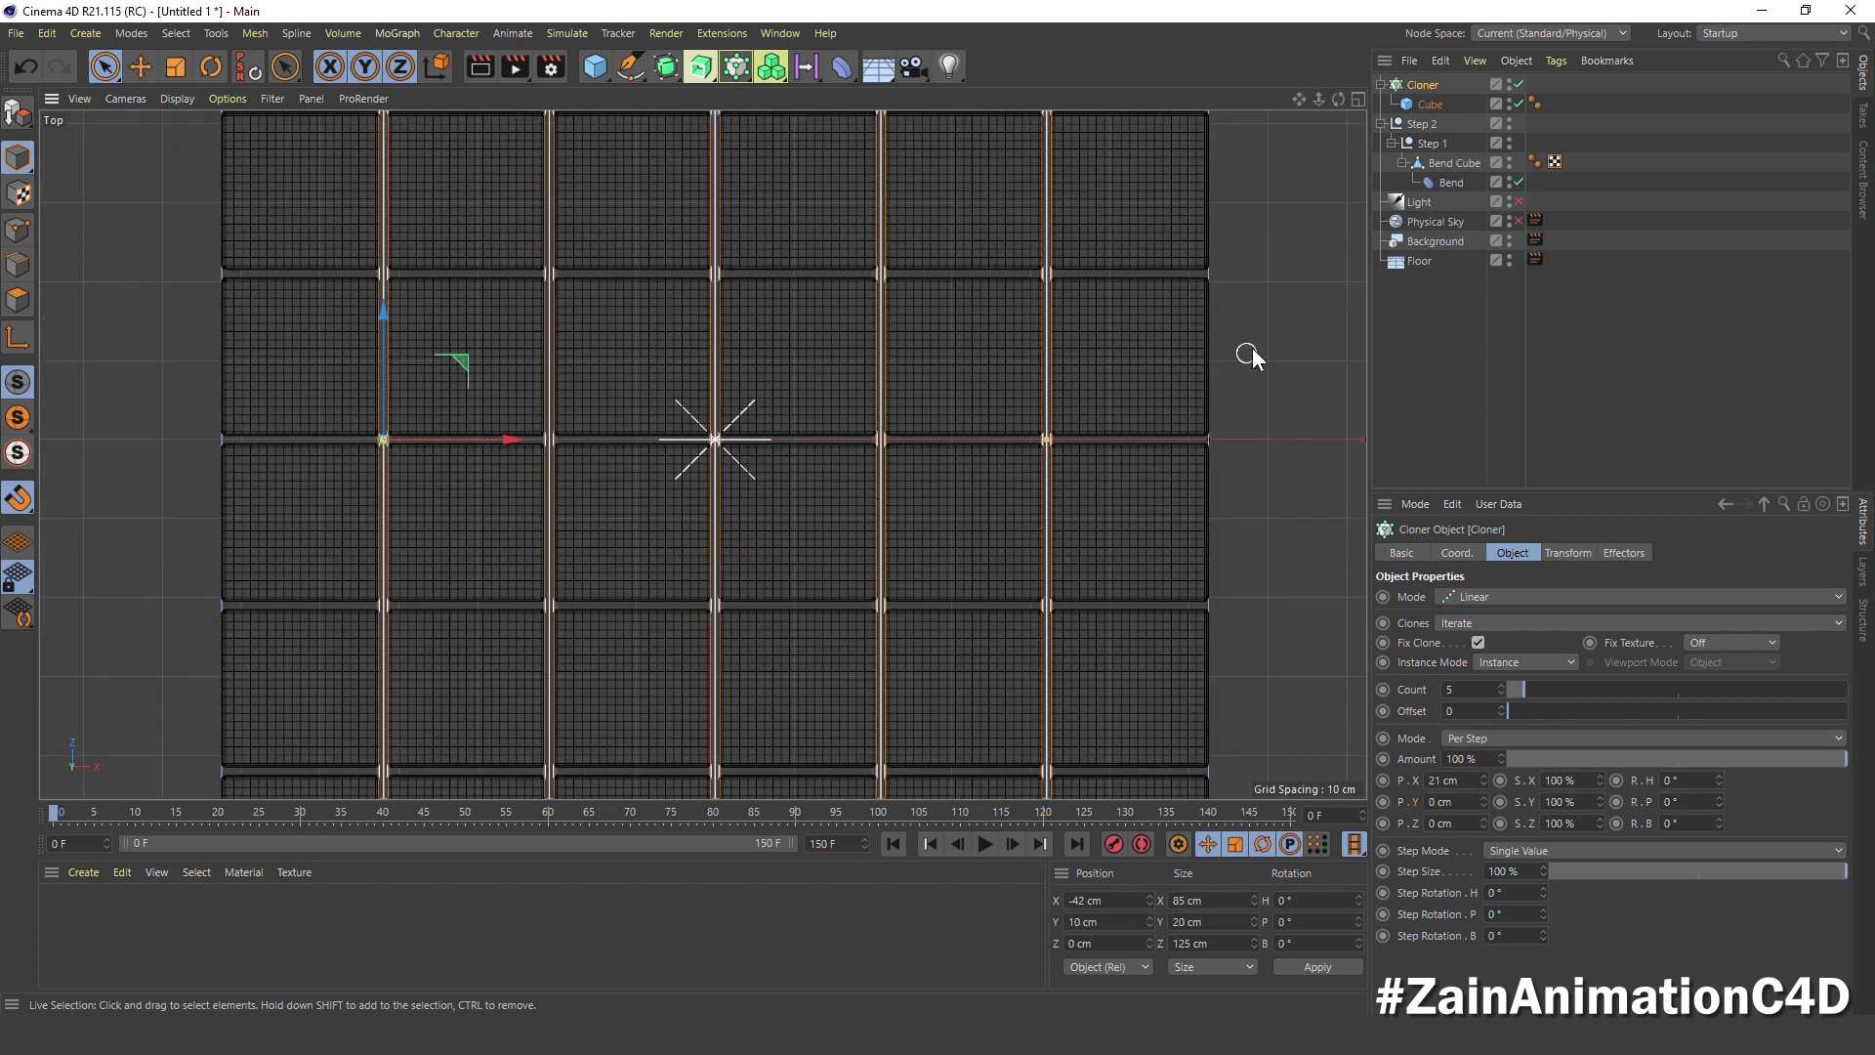
pyautogui.middleClick(1172, 346)
pyautogui.middleClick(469, 293)
pyautogui.moveTo(791, 523)
pyautogui.keyDown('alt'); pyautogui.mouseDown()
pyautogui.moveTo(818, 536)
pyautogui.moveTo(824, 704)
pyautogui.moveTo(680, 551)
pyautogui.moveTo(849, 559)
pyautogui.mouseUp(); pyautogui.keyUp('alt')
pyautogui.scroll(-3, 853, 550)
pyautogui.scroll(-3, 856, 541)
# Rename the plank cloner to Cloner 1
pyautogui.click(1381, 84)
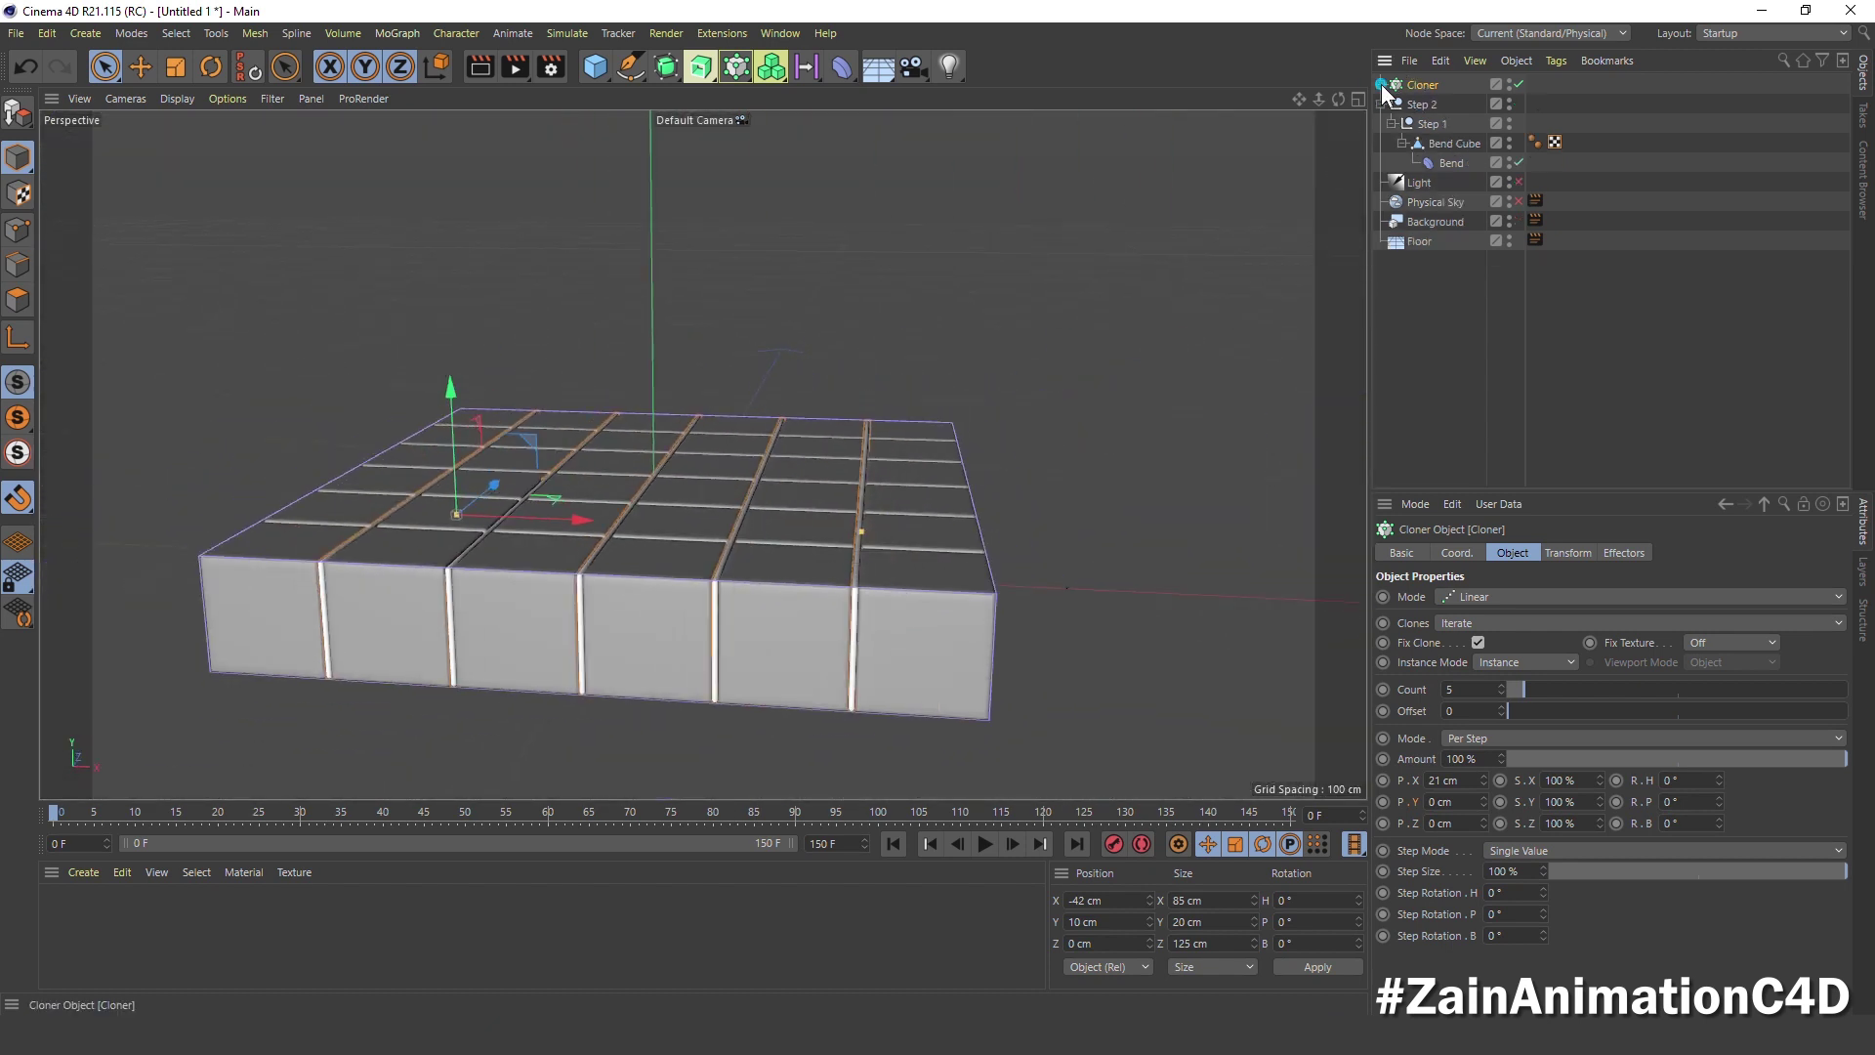
pyautogui.doubleClick(1424, 84)
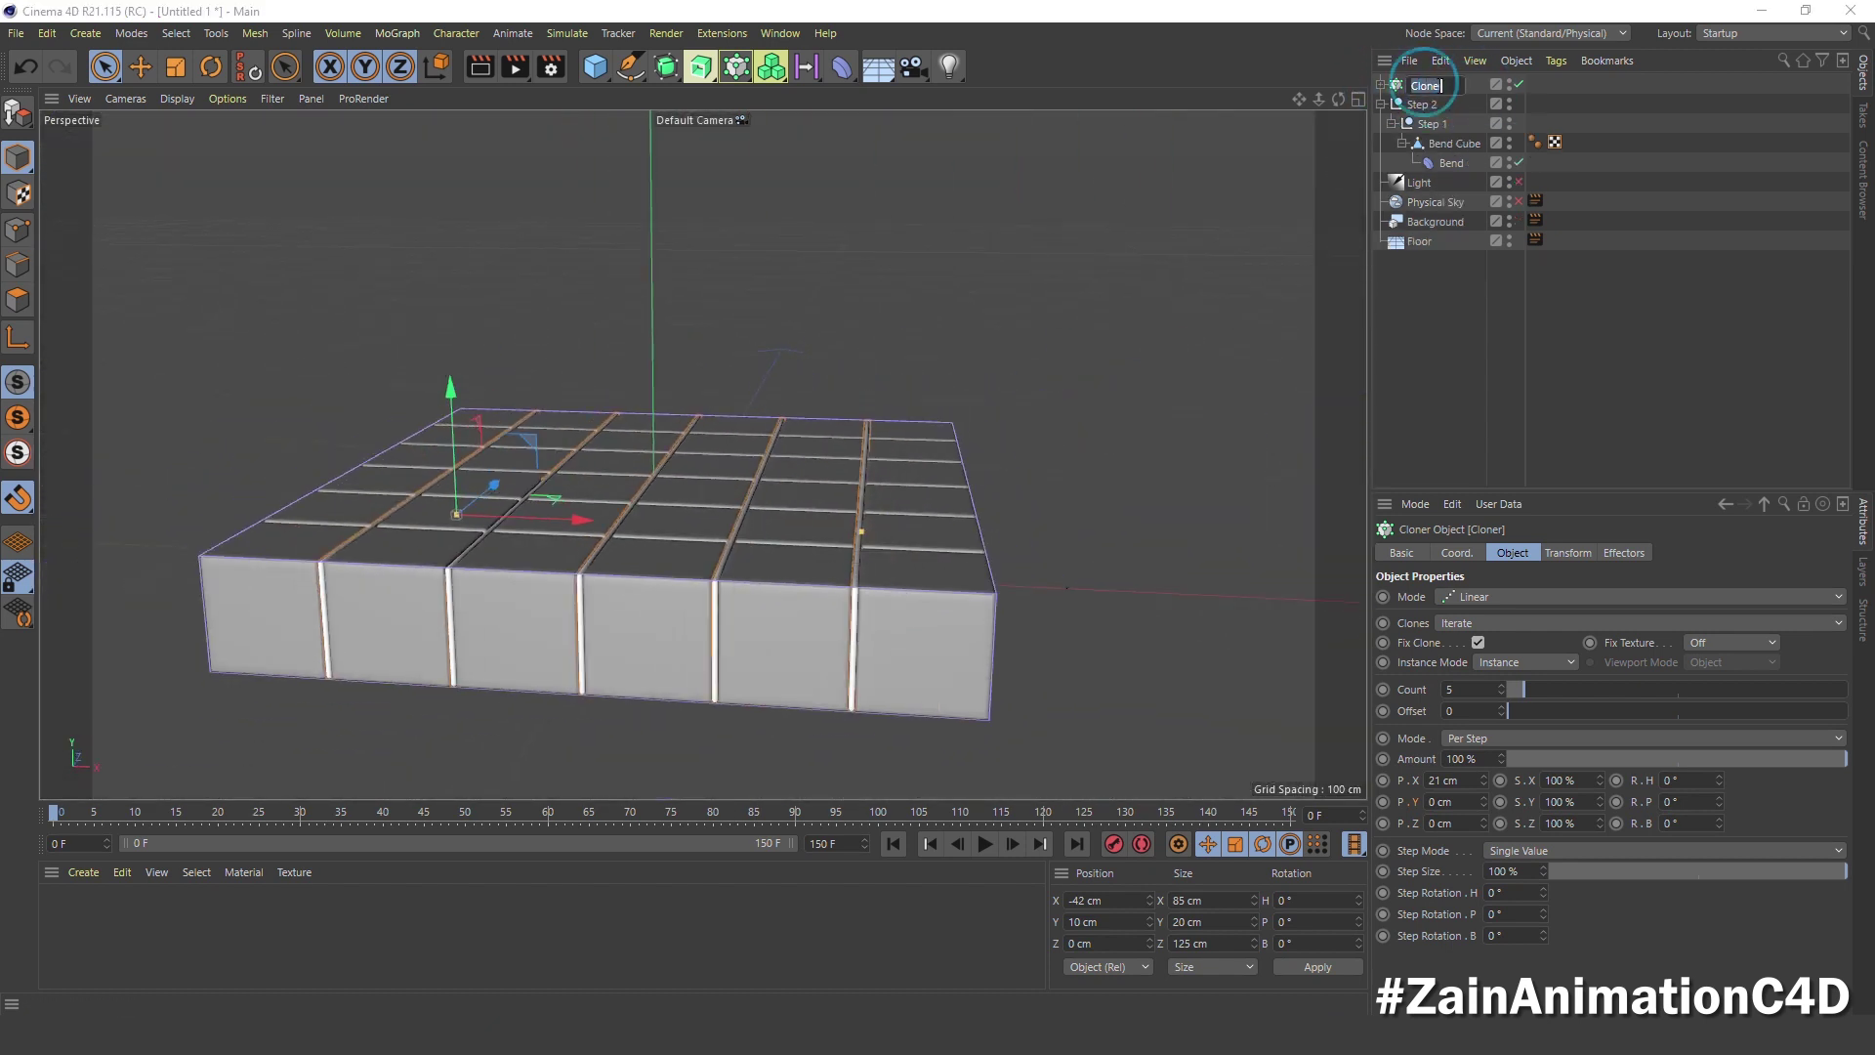
pyautogui.write('r 1')
pyautogui.press('Return')
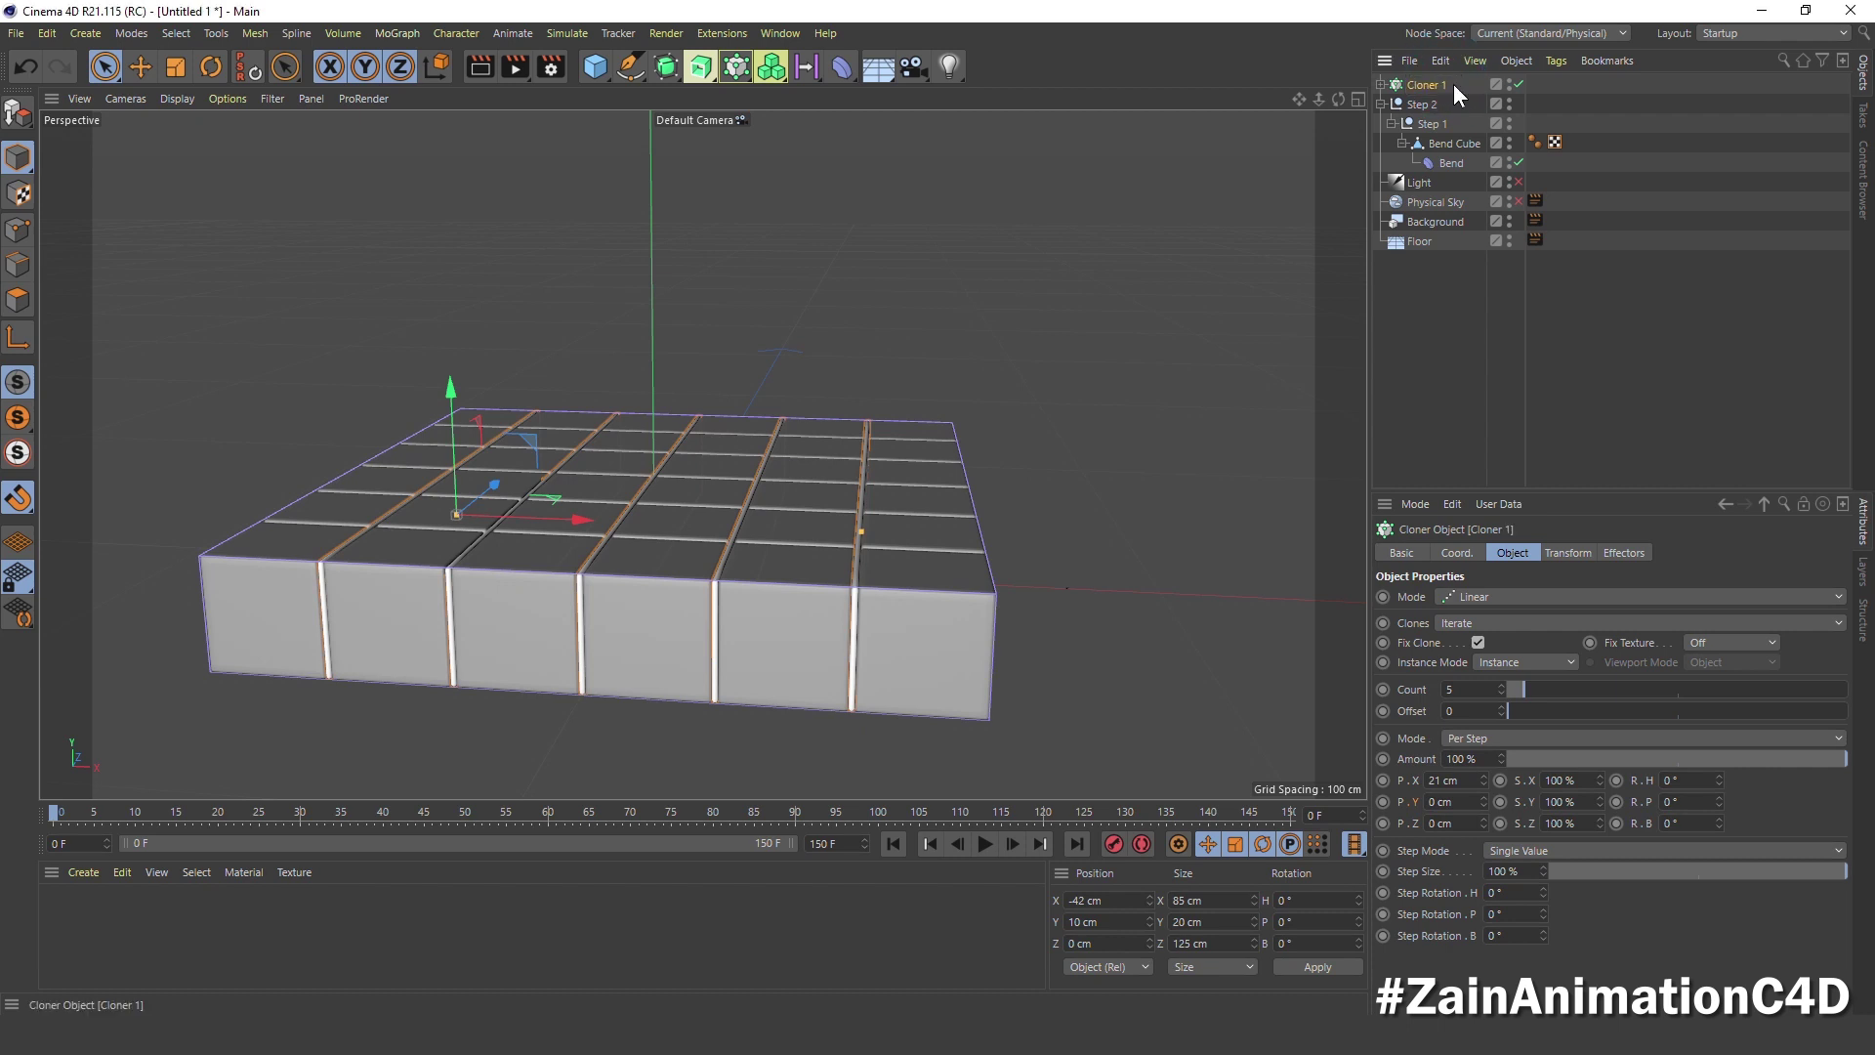
# Duplicate Cloner 1 with copy and paste and name the copy Cloner 2
pyautogui.click(1439, 83)
pyautogui.hotkey('ctrl', 'c')
pyautogui.hotkey('ctrl', 'v')
pyautogui.doubleClick(1439, 85)
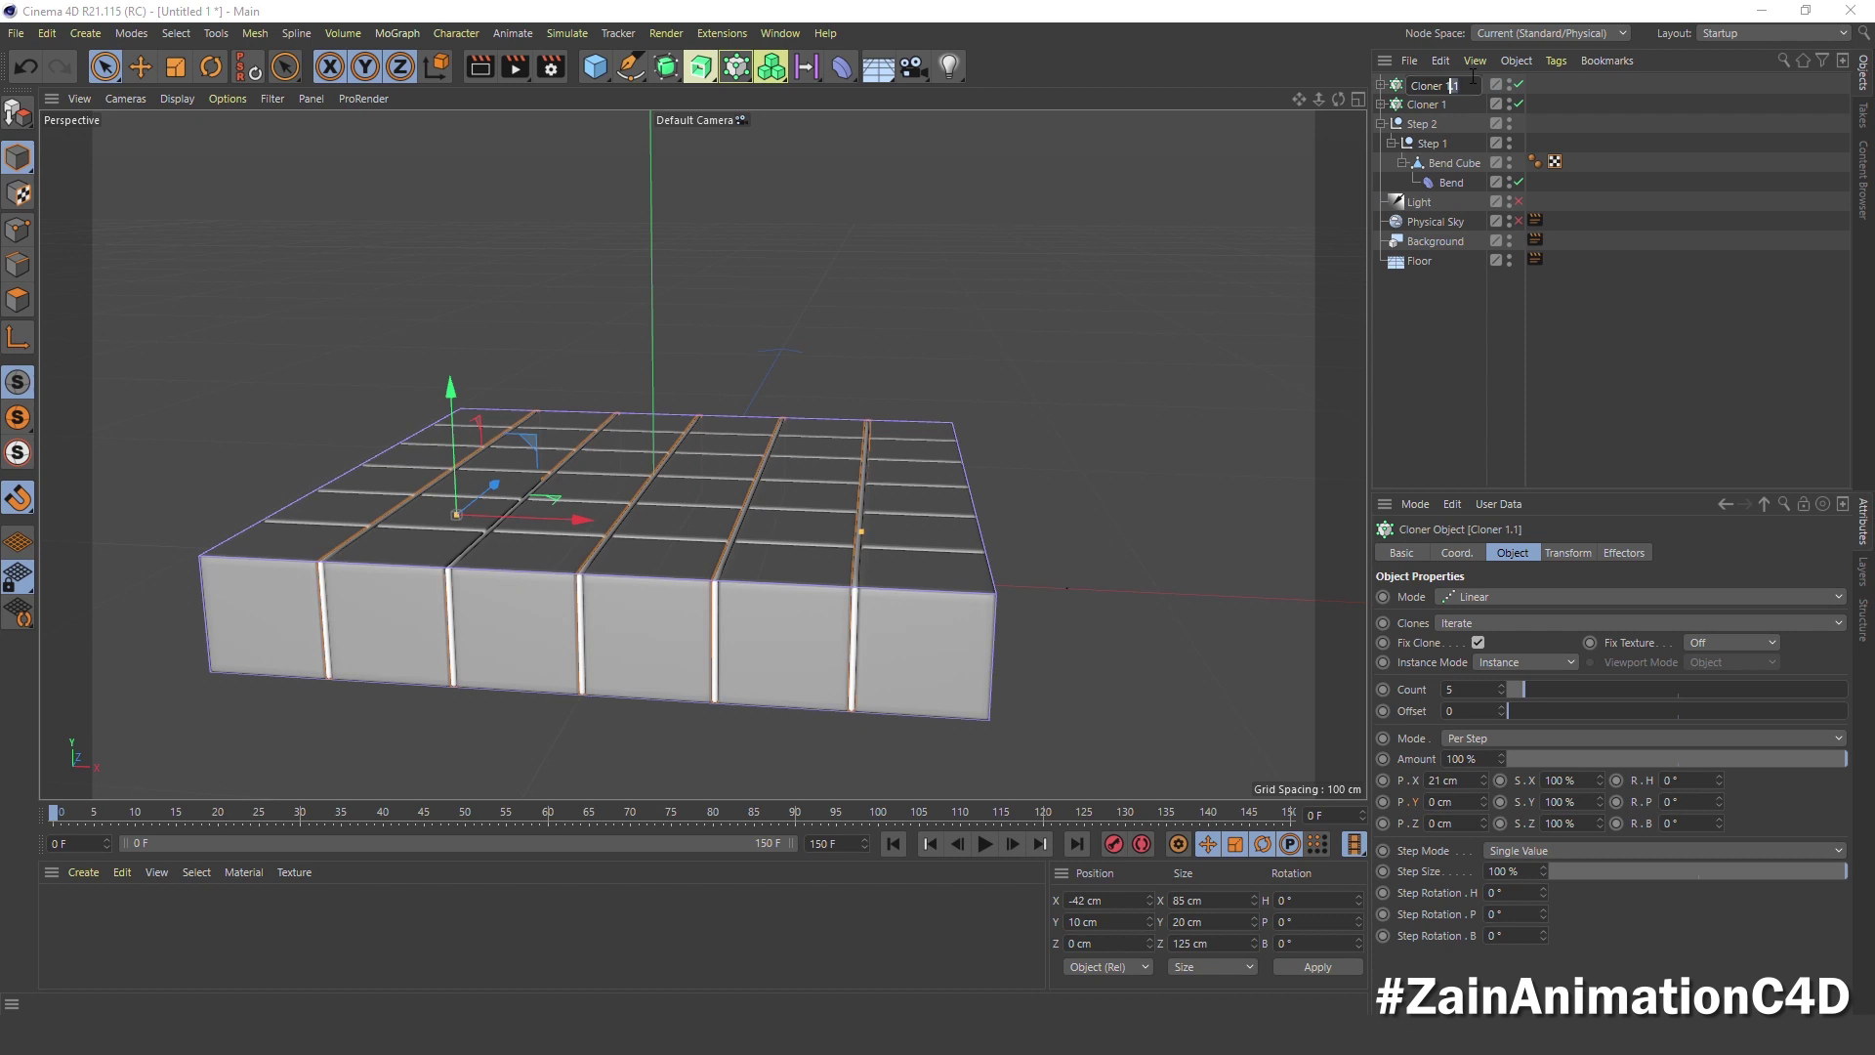
pyautogui.write('2')
pyautogui.press('Return')
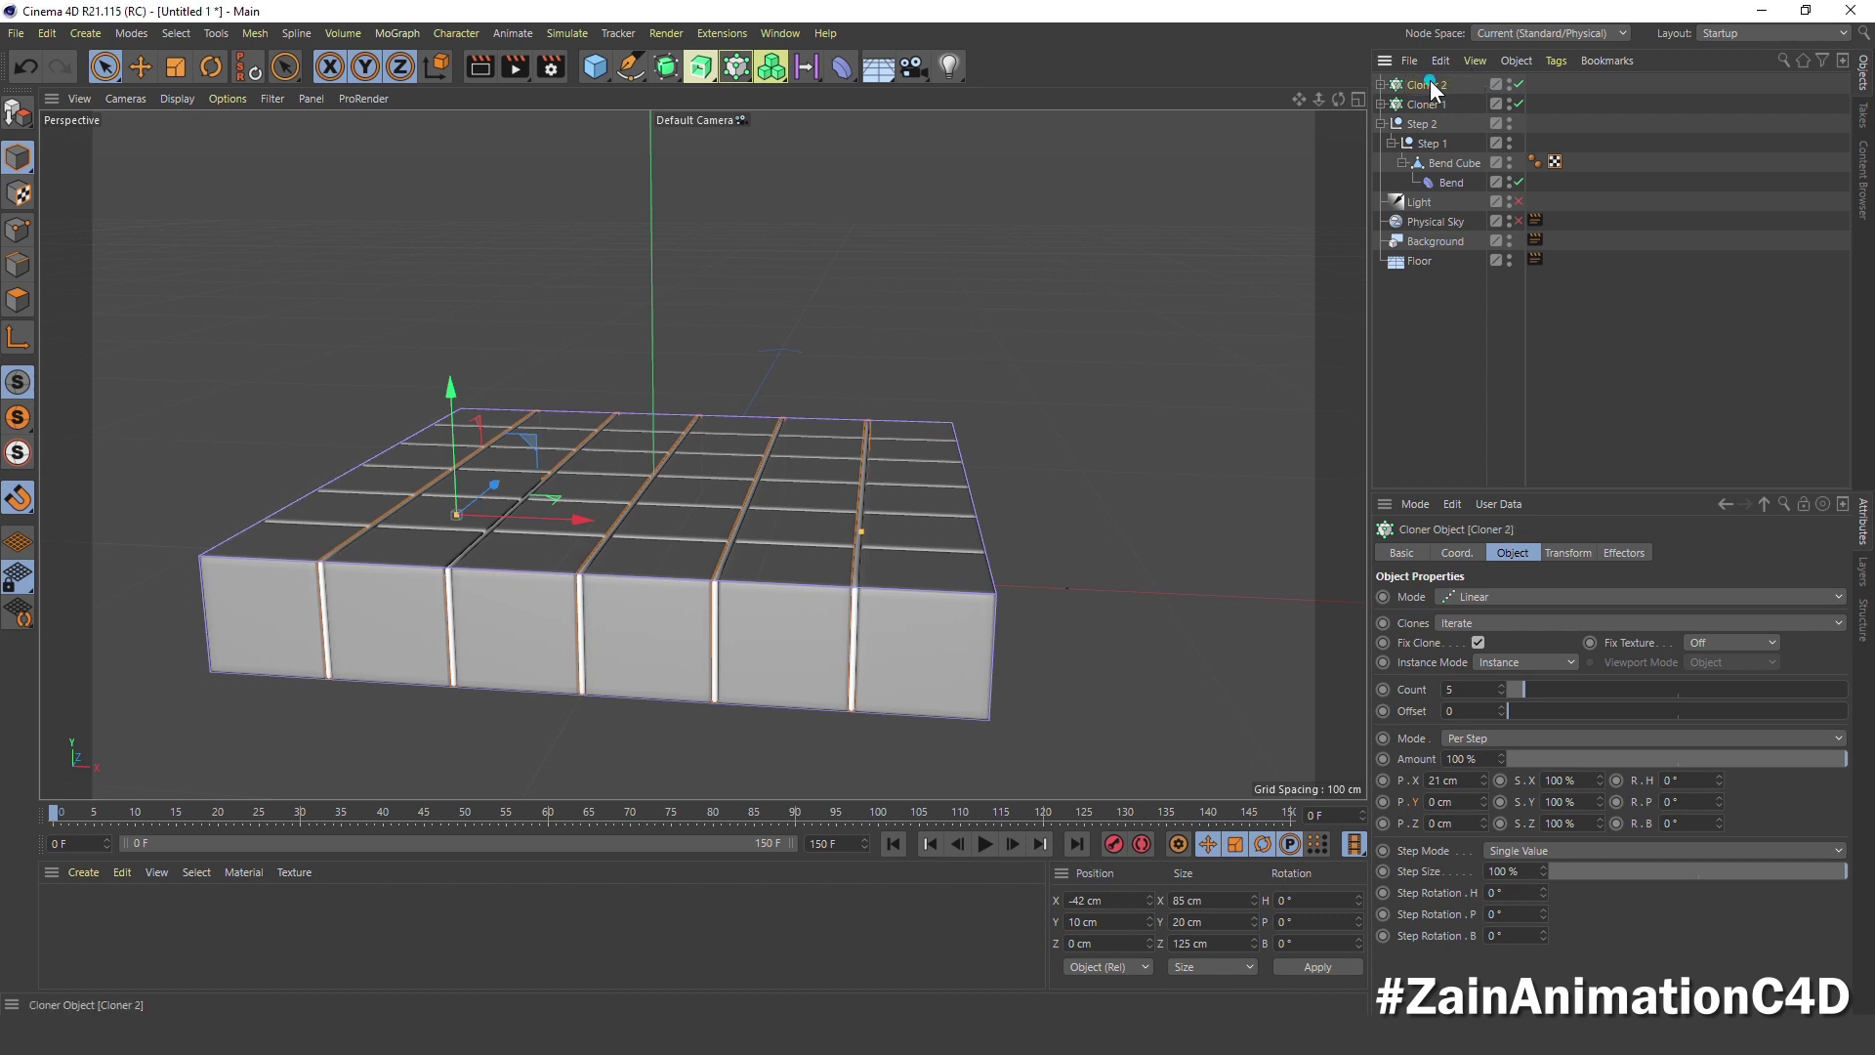
# Position Cloner 2 at X 0 cm and Z -42 cm
pyautogui.click(1467, 553)
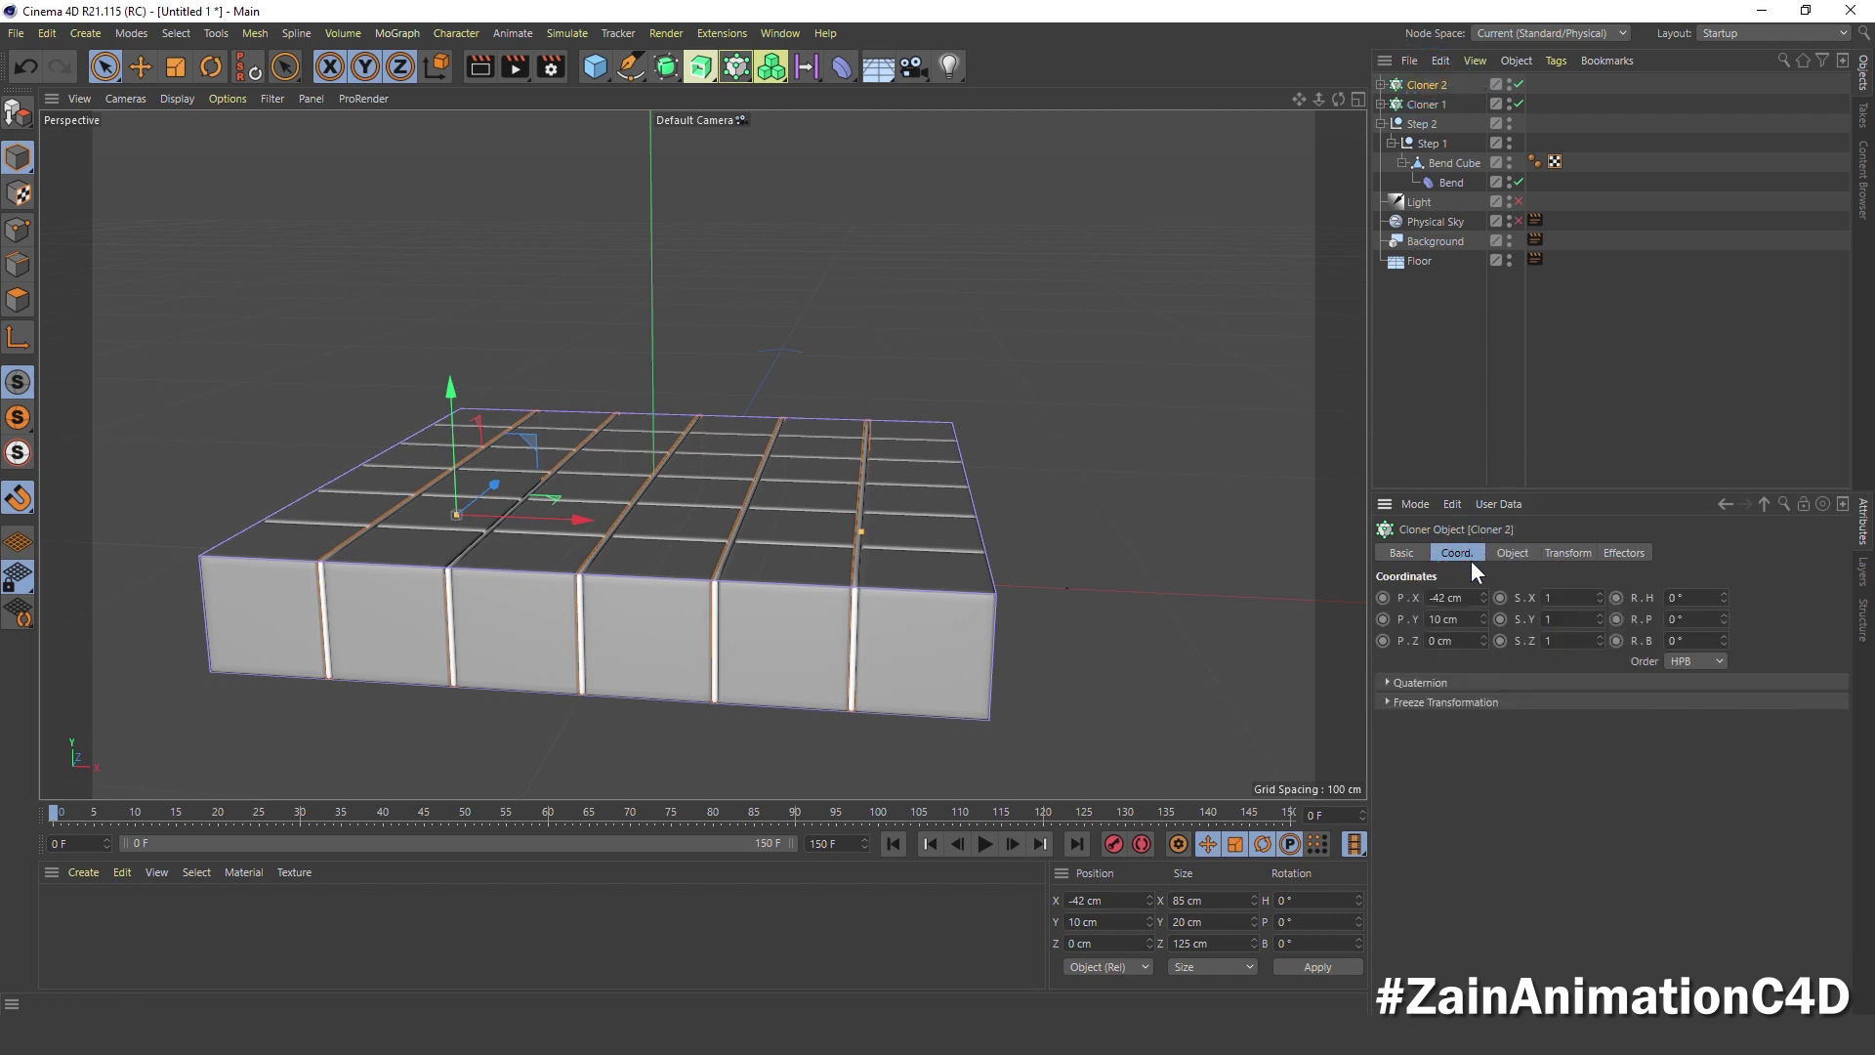
pyautogui.doubleClick(1453, 596)
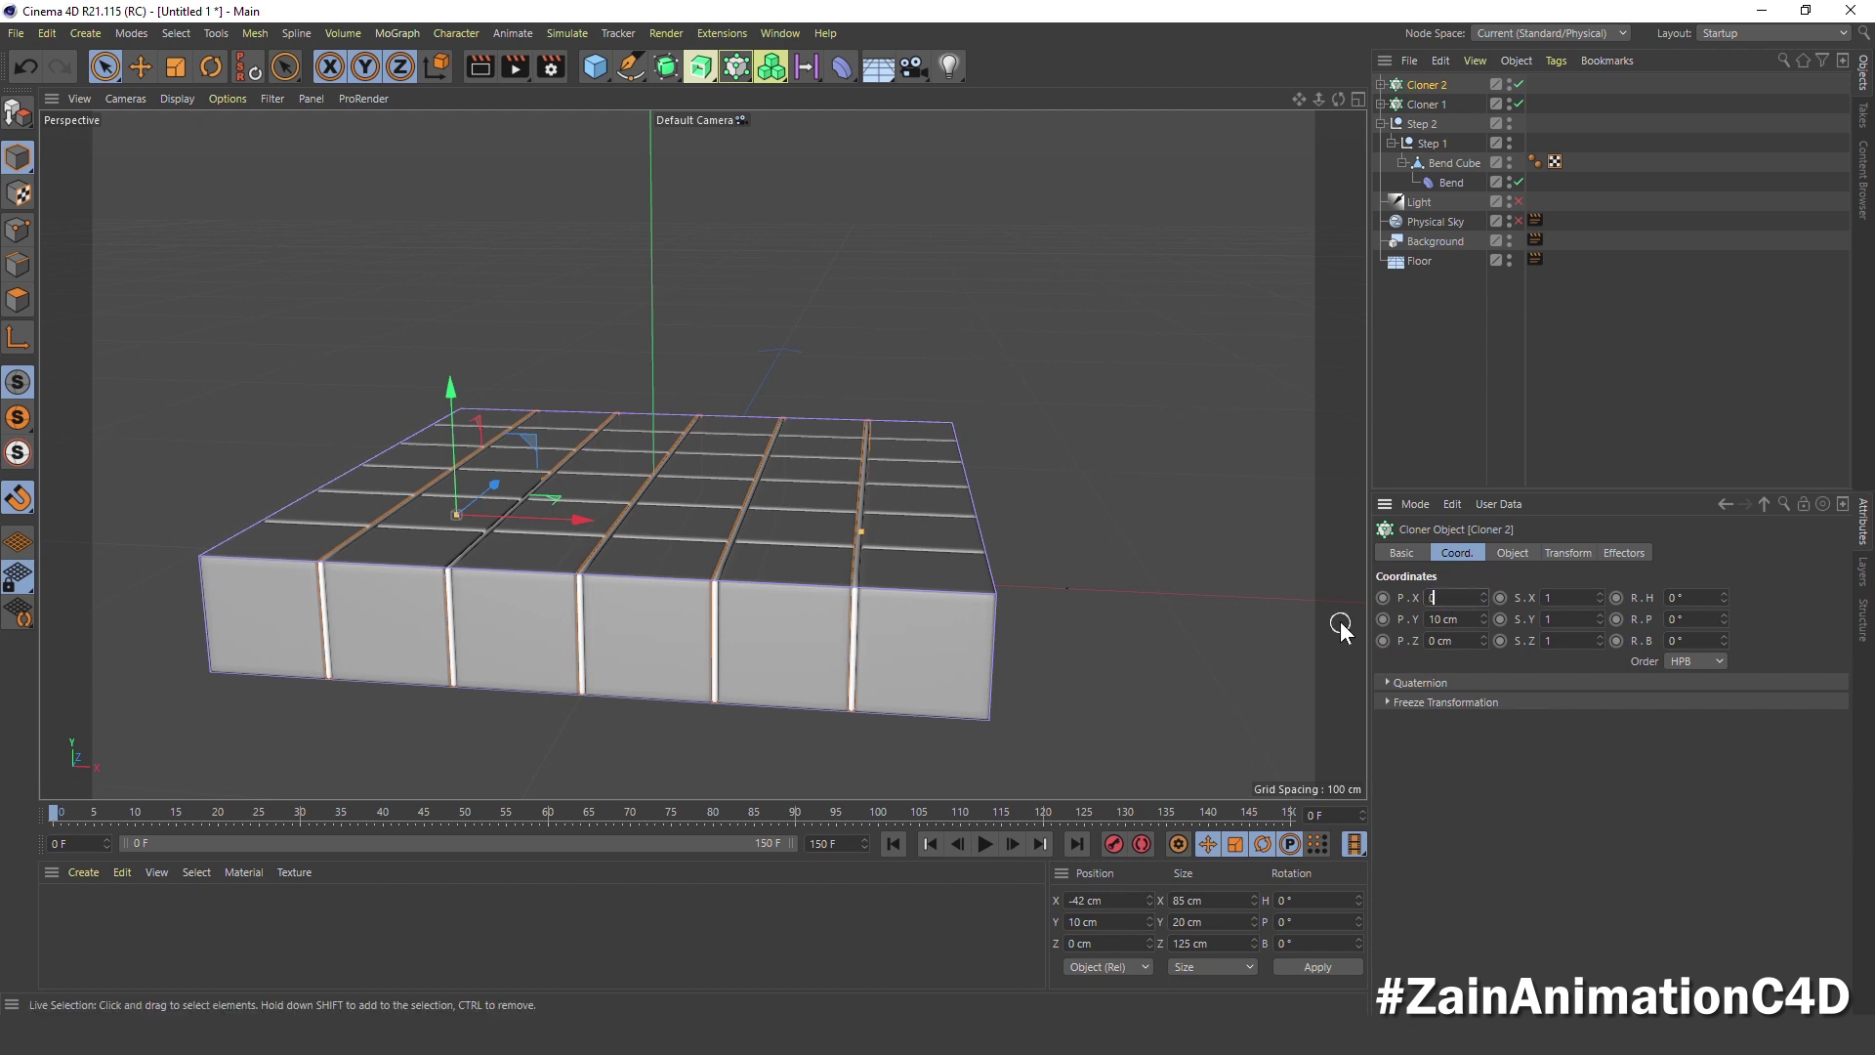
pyautogui.press('Return')
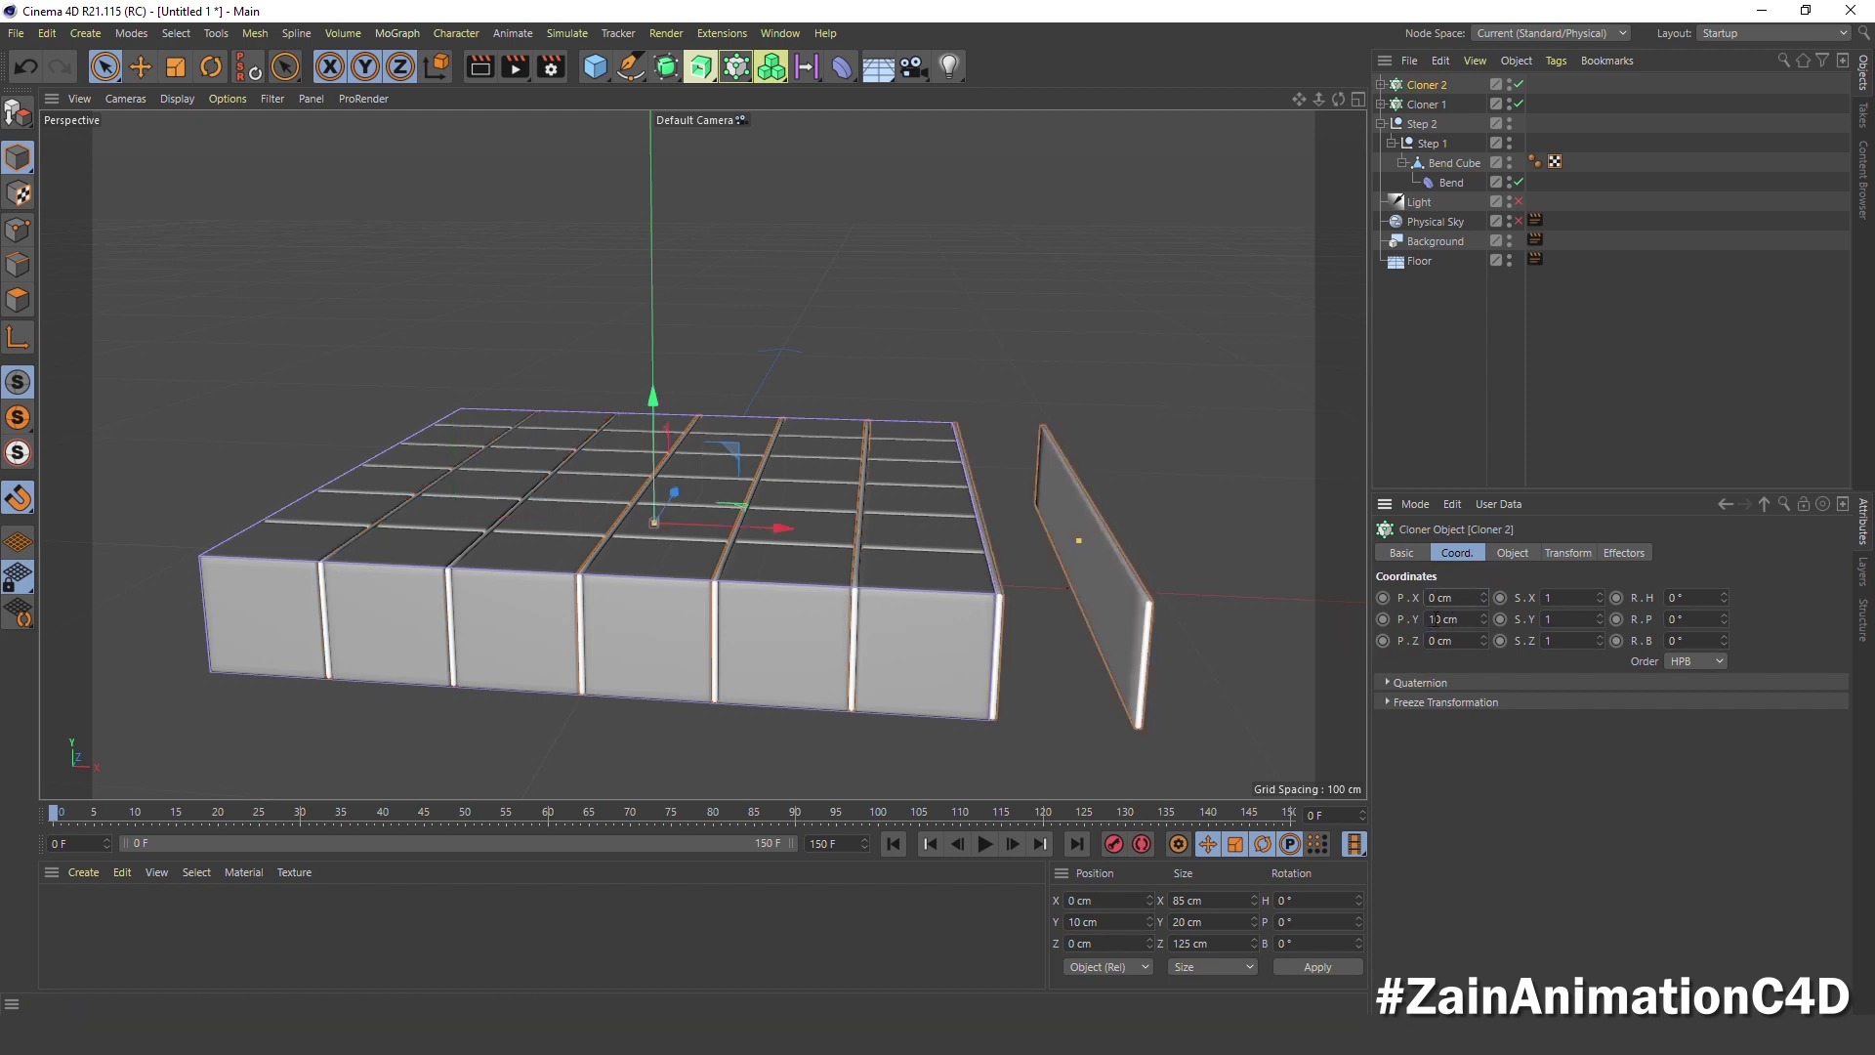
pyautogui.doubleClick(1444, 640)
pyautogui.press('BackSpace')
pyautogui.write('-42')
pyautogui.press('Return')
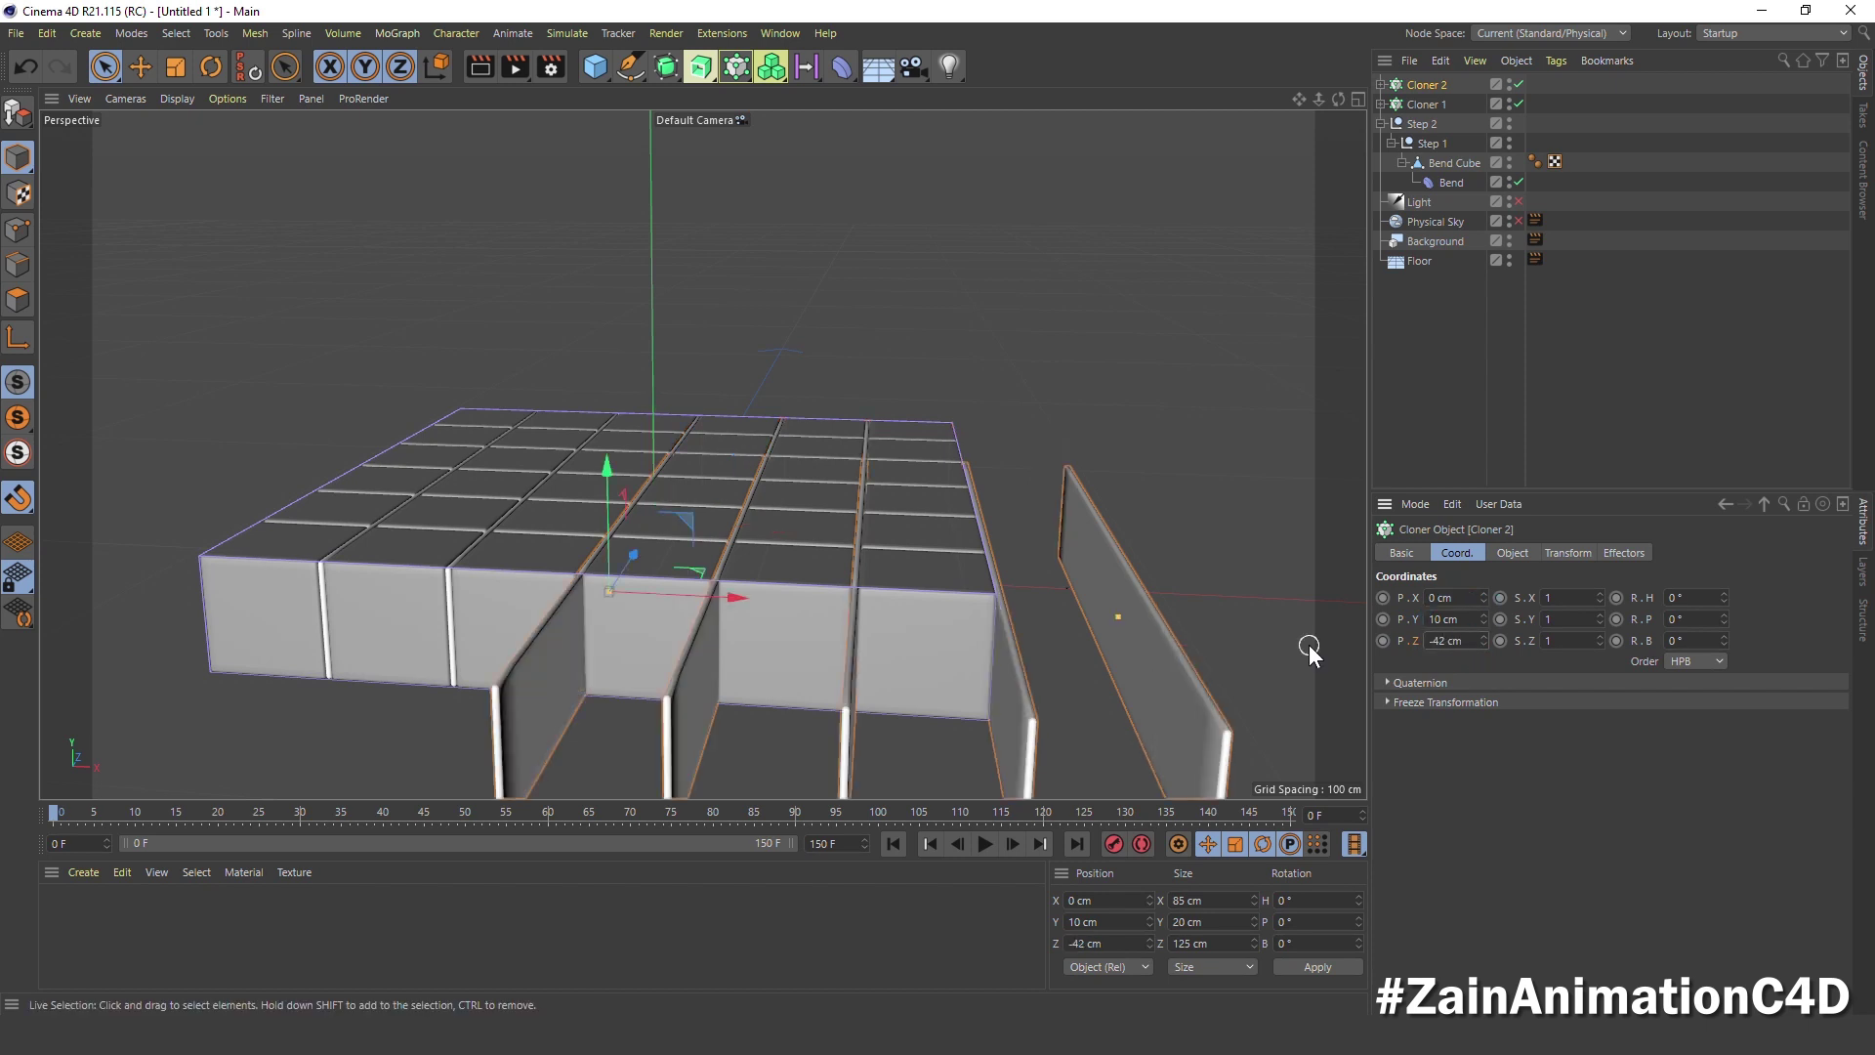
pyautogui.moveTo(592, 502)
pyautogui.keyDown('alt'); pyautogui.mouseDown()
pyautogui.moveTo(692, 553)
pyautogui.moveTo(656, 762)
pyautogui.moveTo(678, 643)
pyautogui.moveTo(631, 602)
pyautogui.mouseUp(); pyautogui.keyUp('alt')
# Rotate Cloner 2 to a 90° heading so its planks cross the other gaps
pyautogui.moveTo(1723, 598)
pyautogui.mouseDown()
pyautogui.moveTo(1807, 598)
pyautogui.moveTo(1724, 604)
pyautogui.mouseUp()
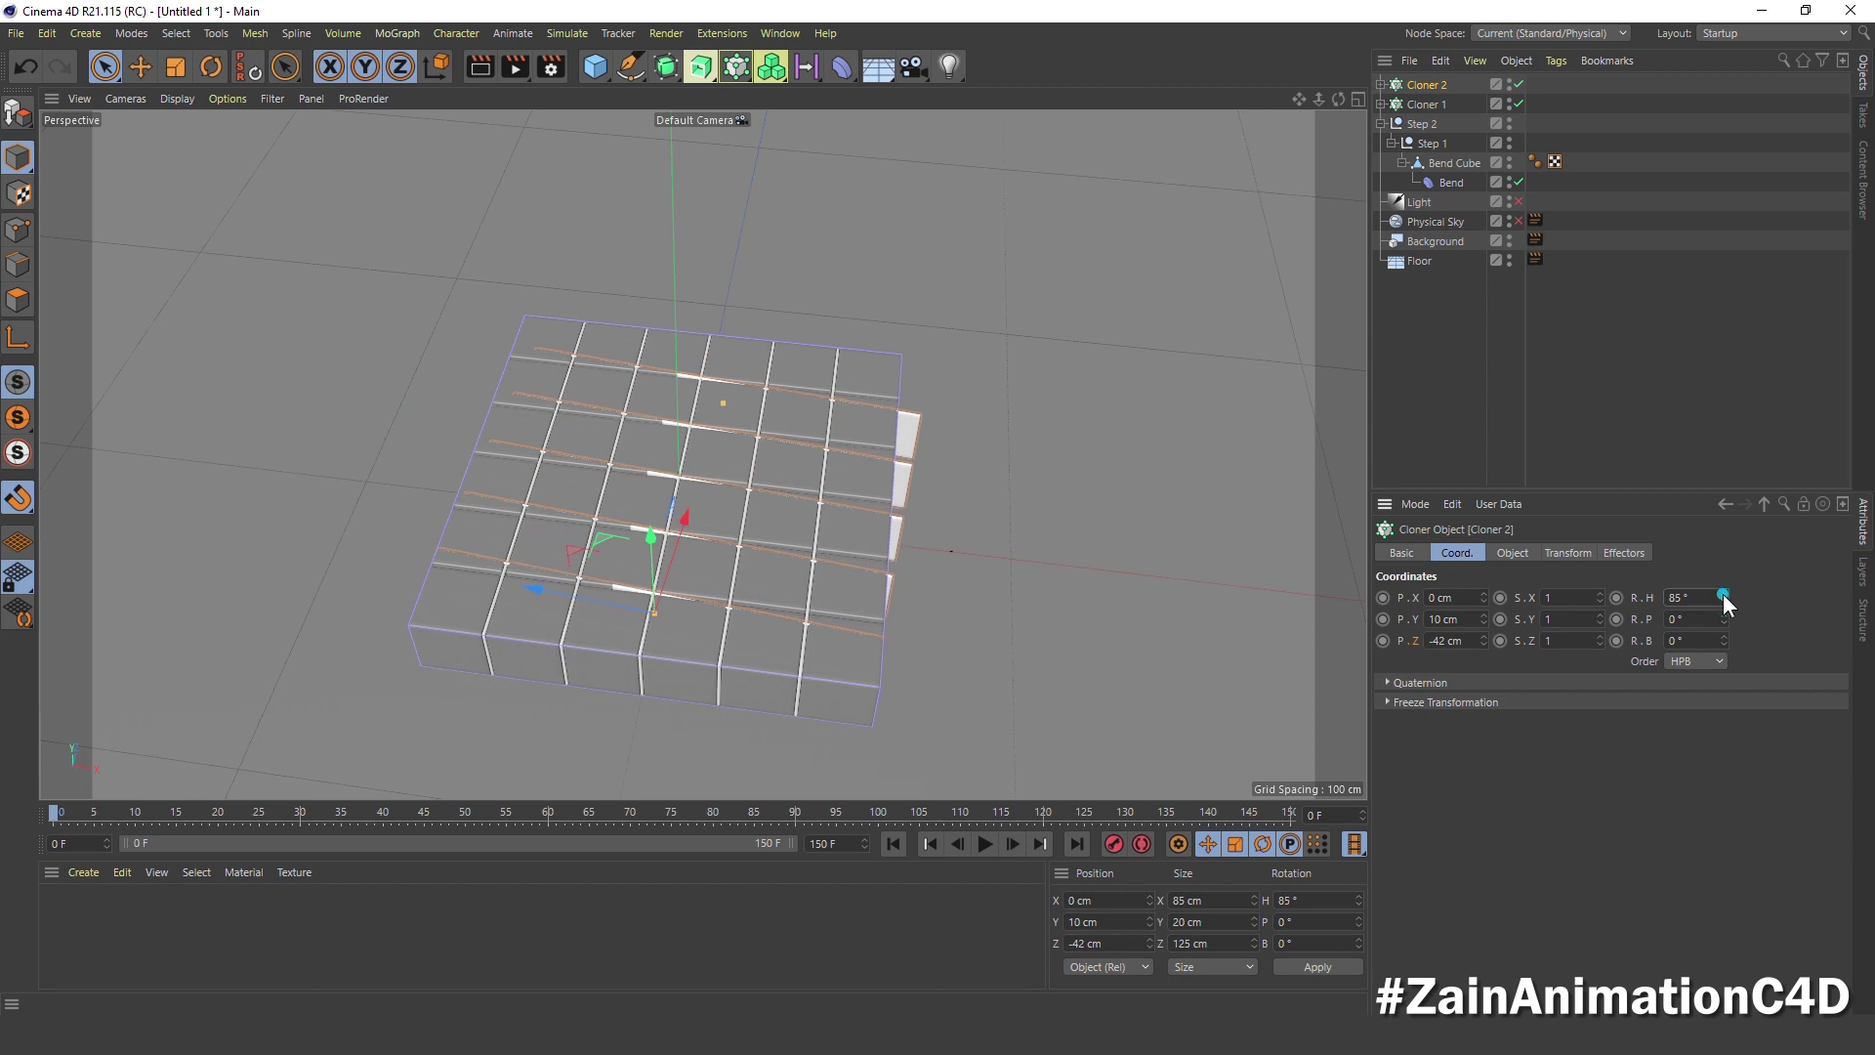
pyautogui.click(1685, 598)
pyautogui.write('90')
pyautogui.press('Return')
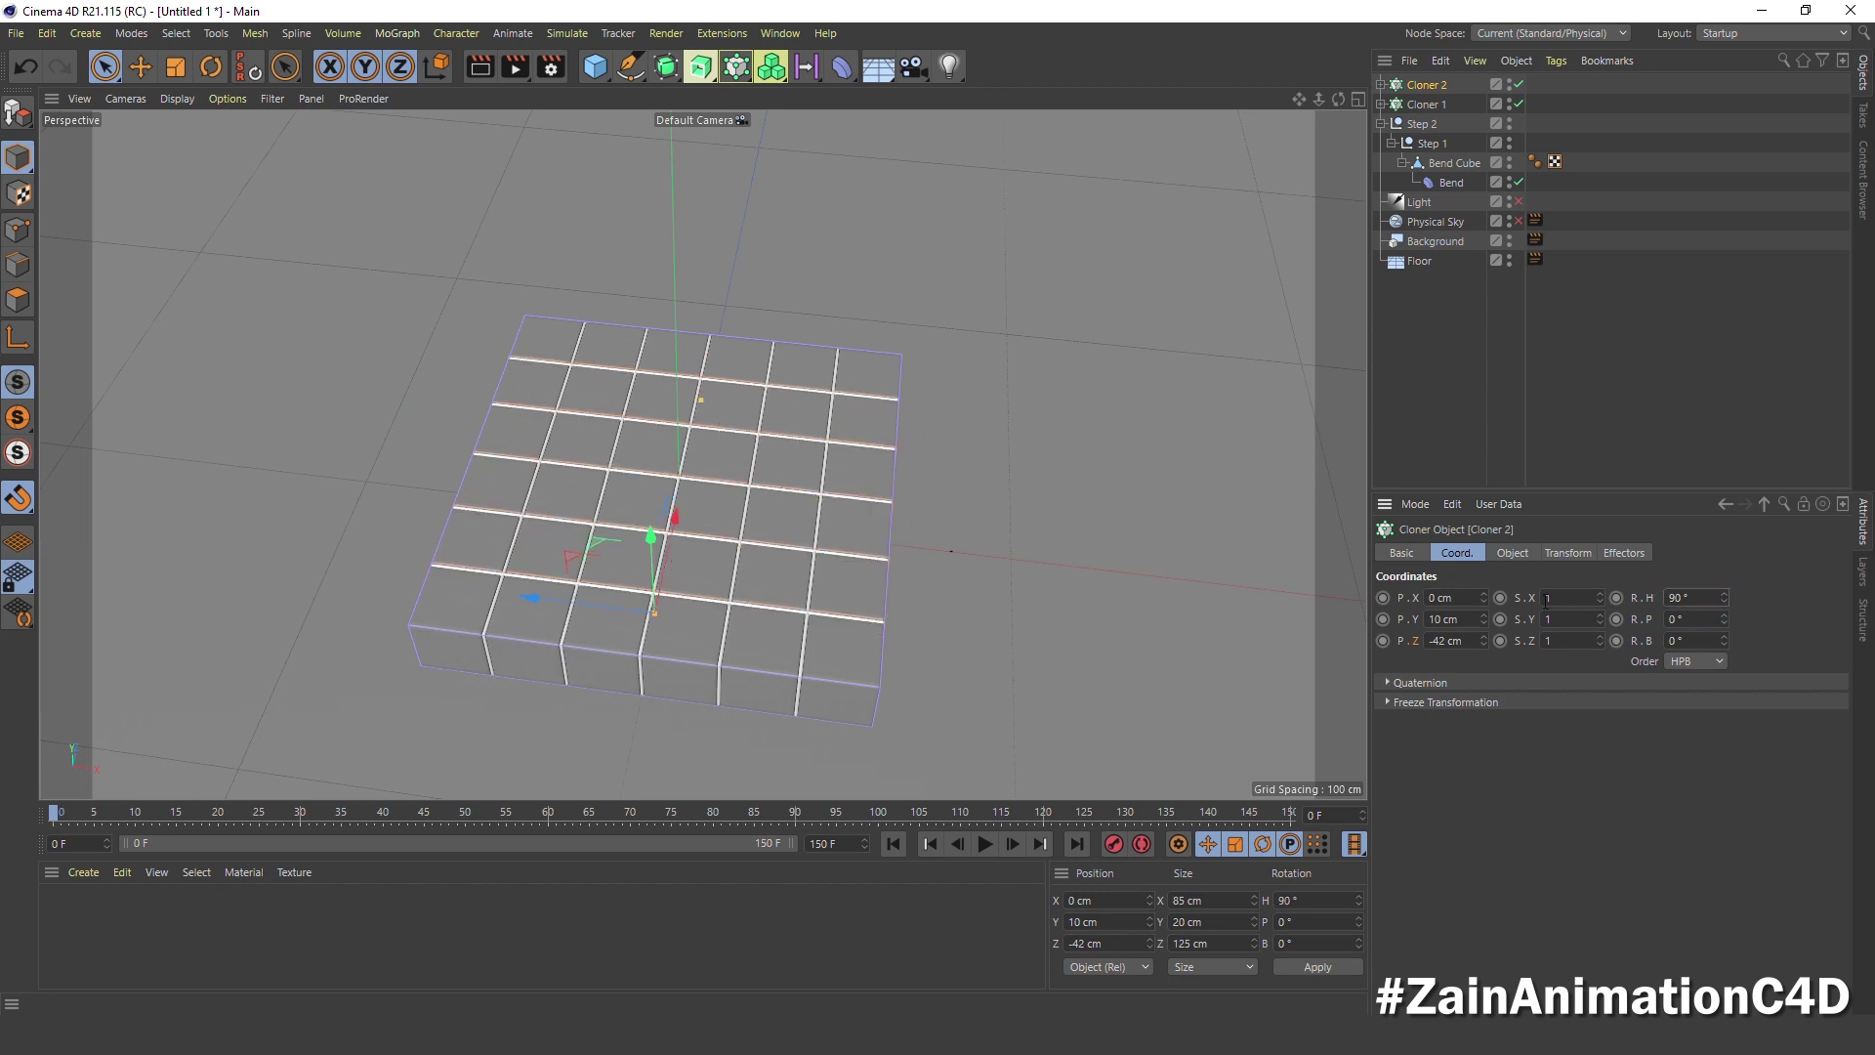
pyautogui.scroll(1, 647, 451)
pyautogui.scroll(2, 660, 493)
pyautogui.scroll(2, 629, 708)
# Check the grid alignment in the Top, perspective and Front views
pyautogui.middleClick(674, 610)
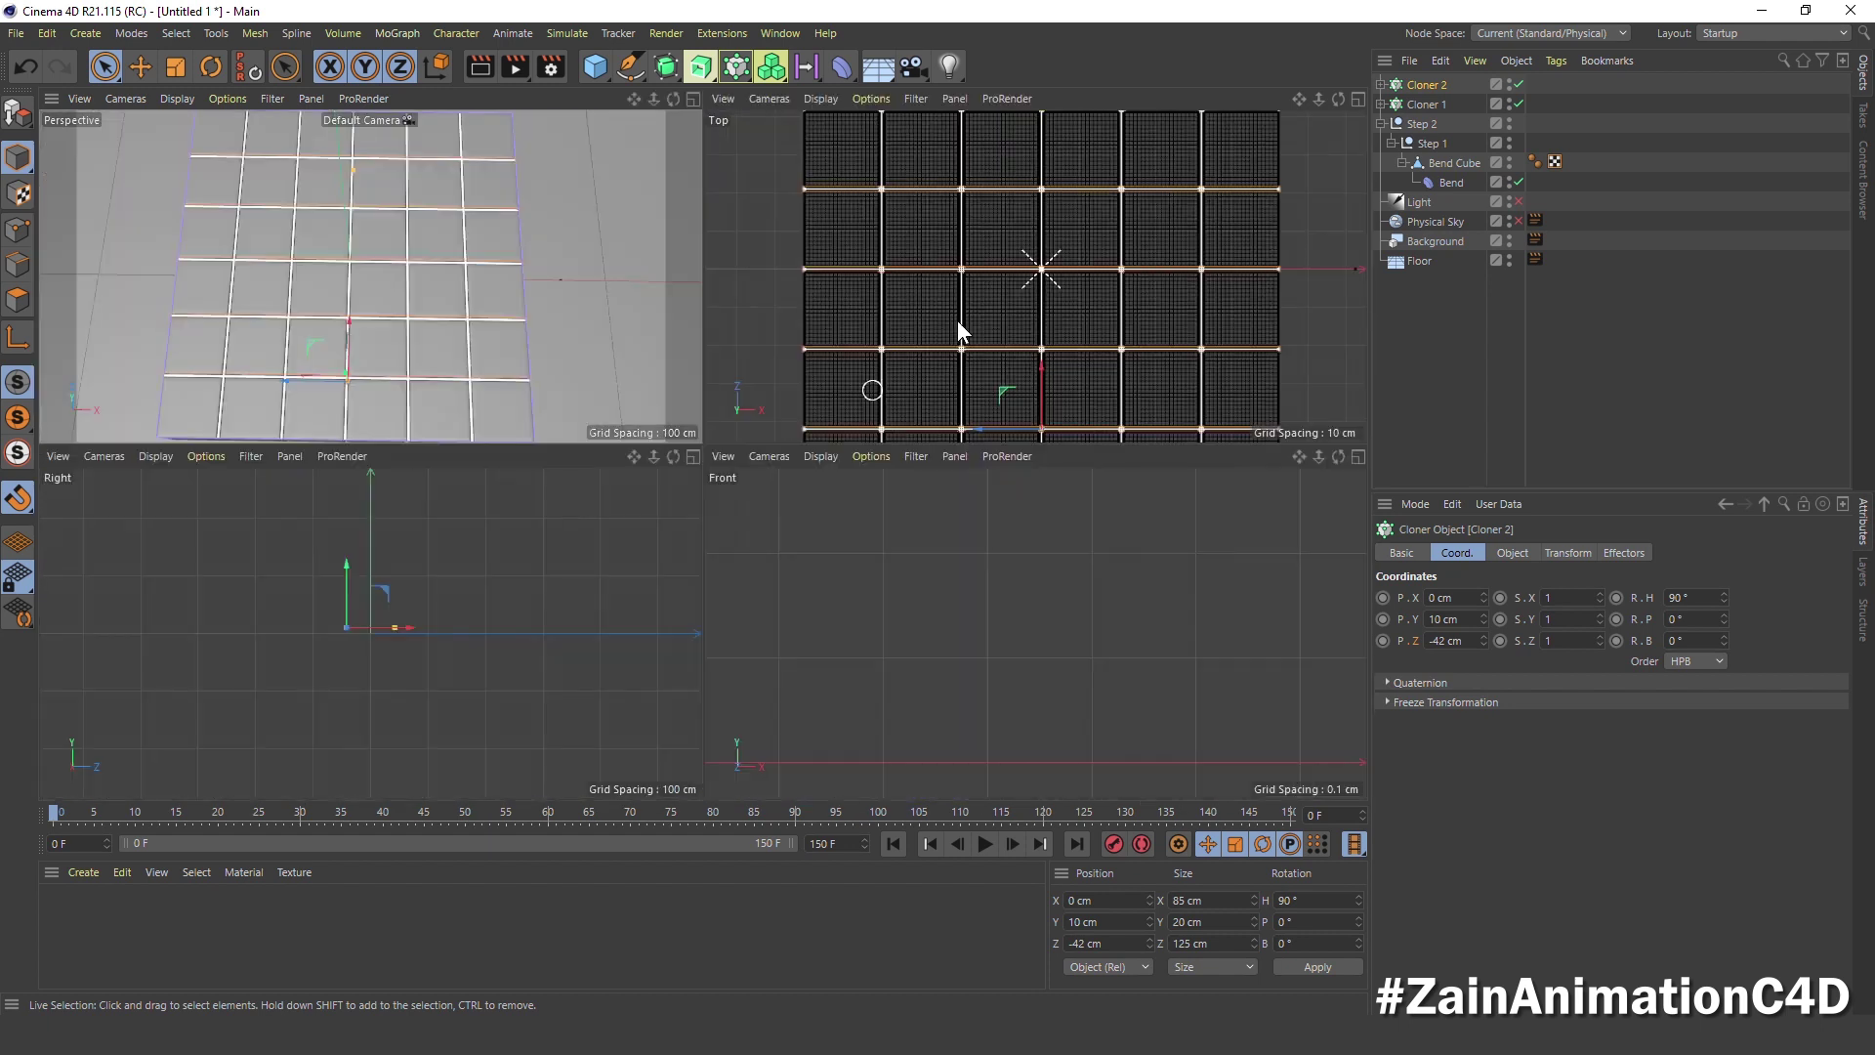
pyautogui.middleClick(957, 320)
pyautogui.middleClick(891, 307)
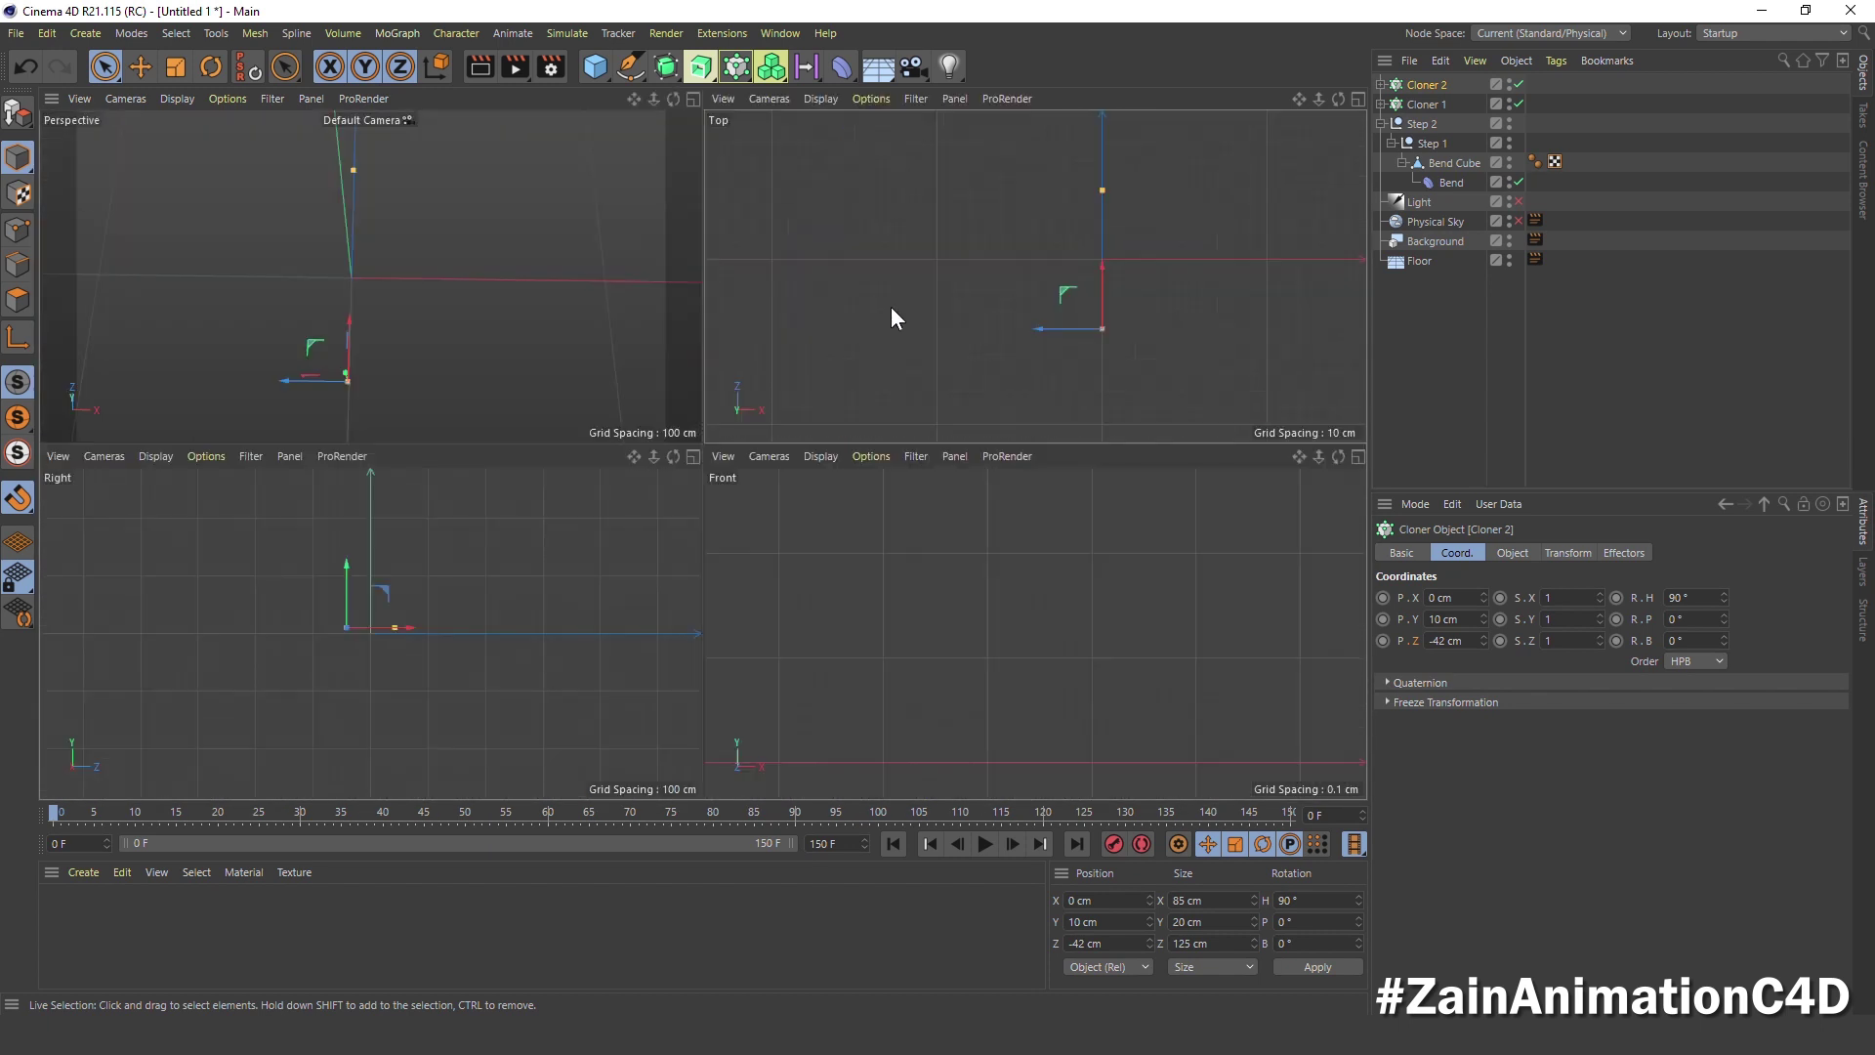
pyautogui.middleClick(448, 247)
pyautogui.moveTo(875, 555)
pyautogui.keyDown('alt'); pyautogui.mouseDown()
pyautogui.moveTo(562, 341)
pyautogui.moveTo(1056, 297)
pyautogui.moveTo(827, 377)
pyautogui.moveTo(773, 365)
pyautogui.mouseUp(); pyautogui.keyUp('alt')
pyautogui.middleClick(771, 363)
pyautogui.middleClick(935, 533)
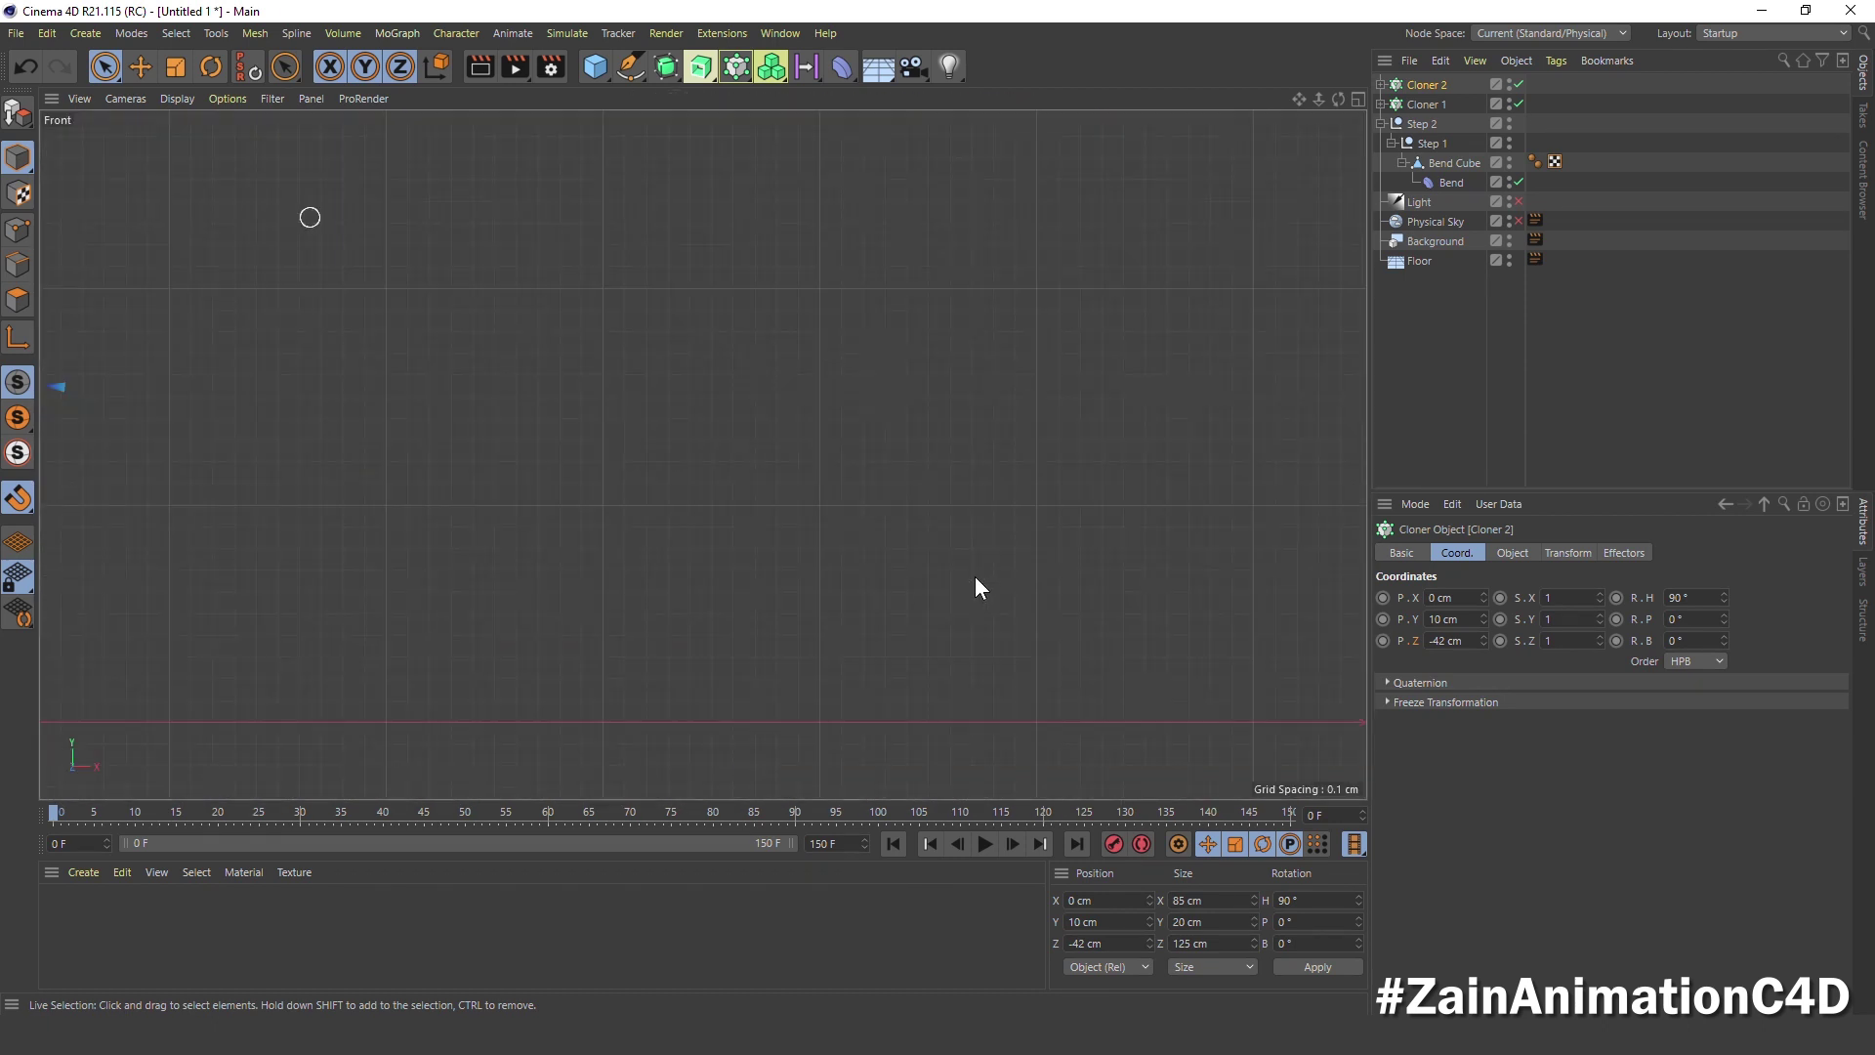
pyautogui.scroll(-5, 969, 541)
pyautogui.scroll(-3, 690, 432)
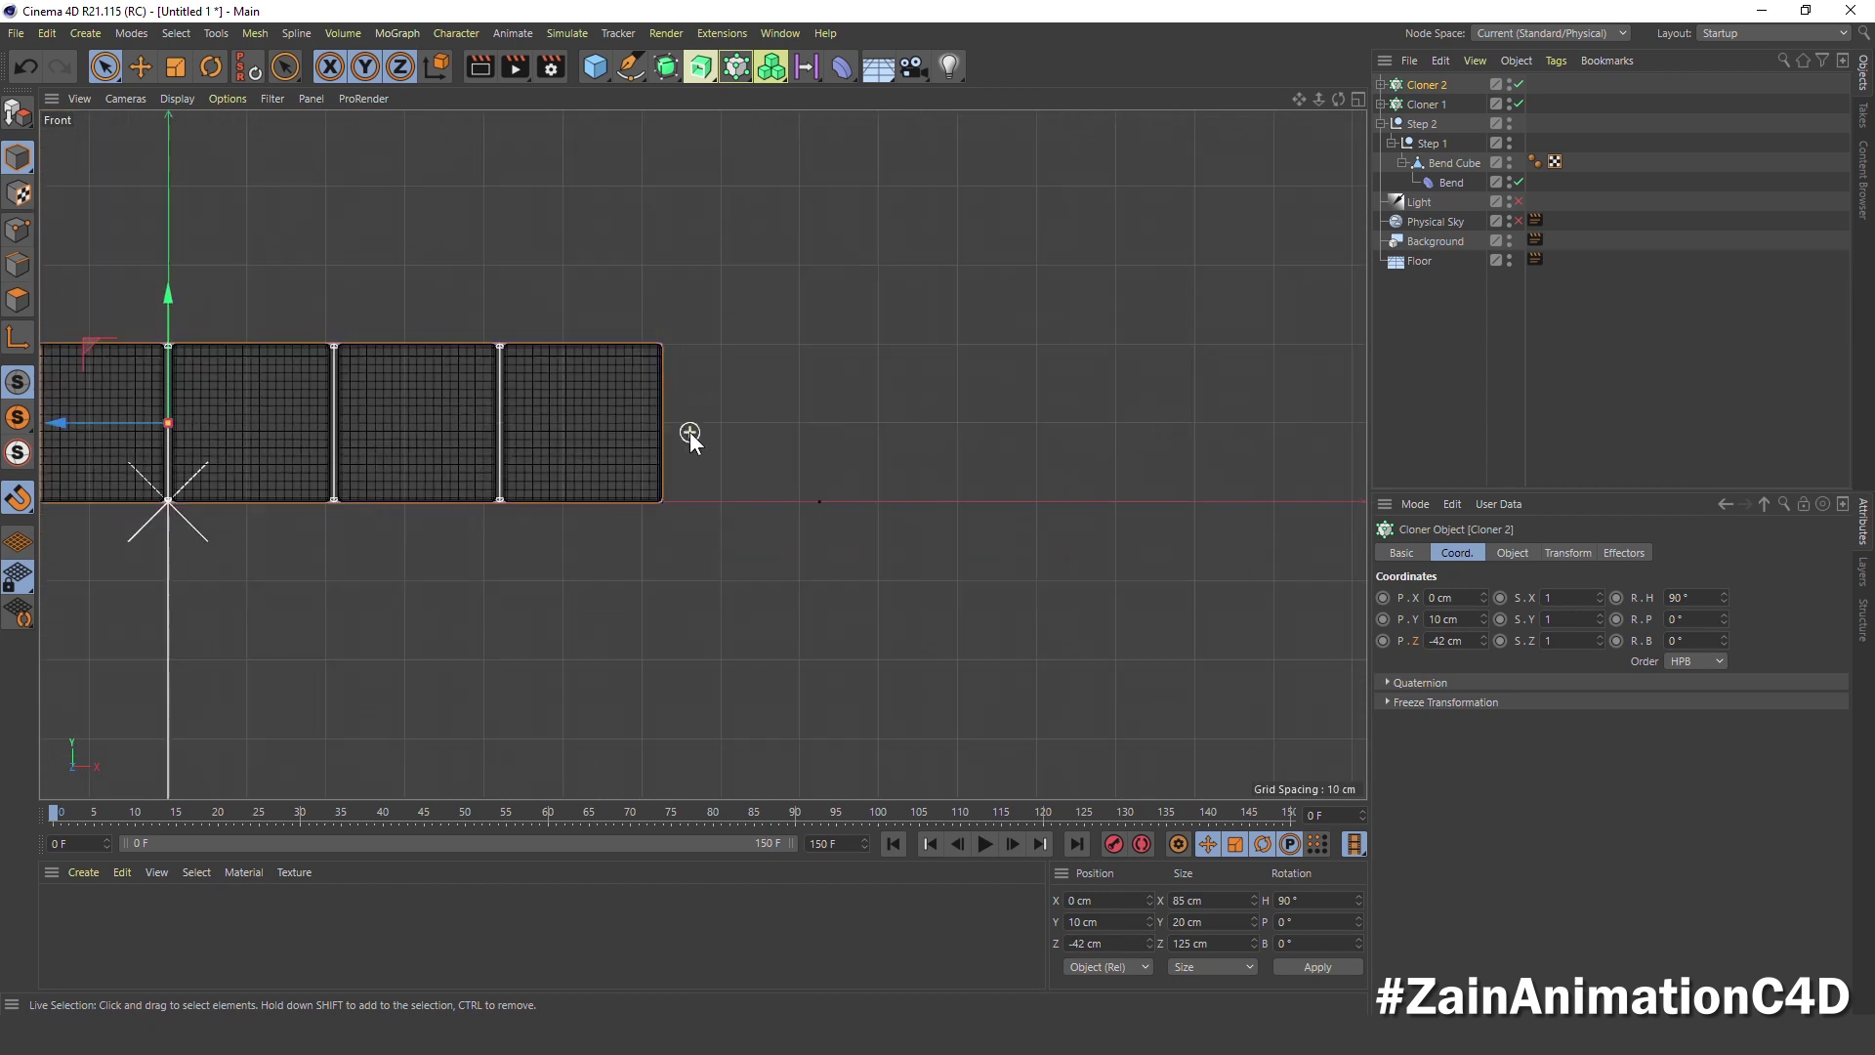
pyautogui.scroll(-3, 899, 465)
pyautogui.middleClick(899, 423)
pyautogui.middleClick(355, 293)
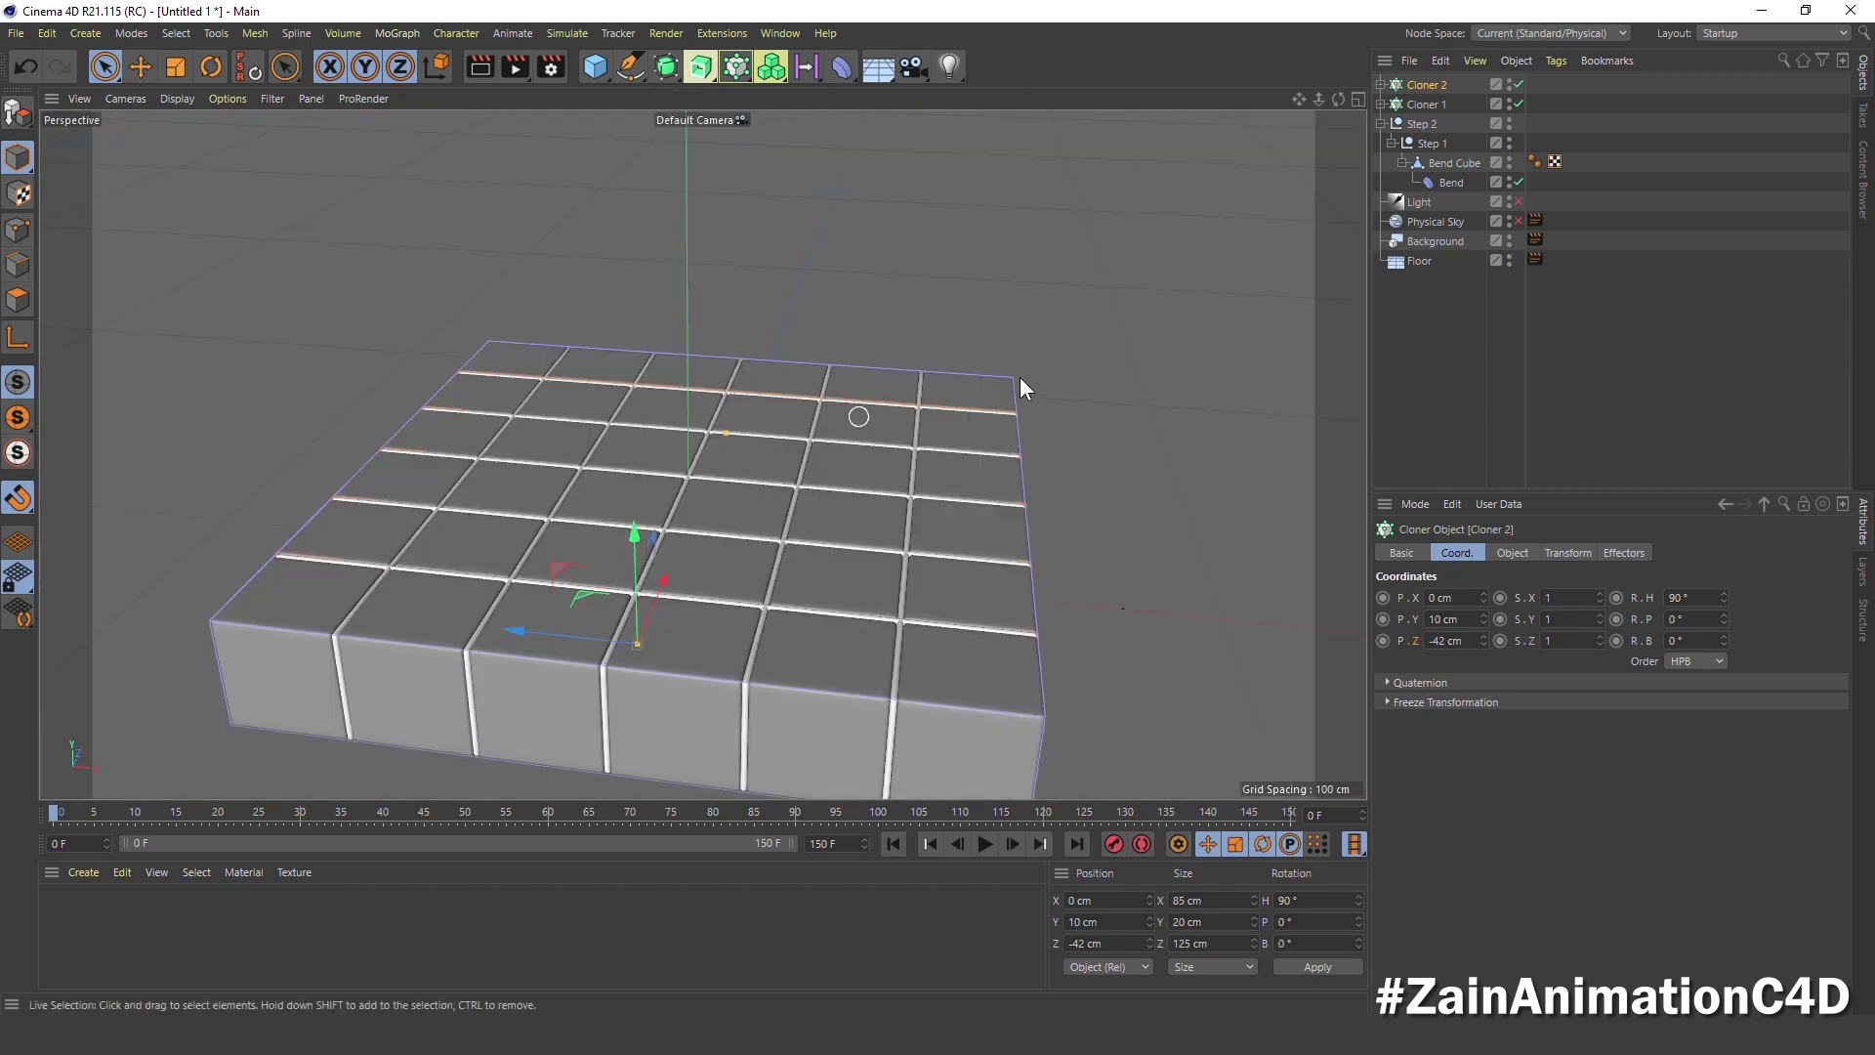
pyautogui.click(1421, 105)
# Move Cloner 1 and Cloner 2 under Bend Cube and preview the flip animation
pyautogui.keyDown('ctrl'); pyautogui.click(1428, 84); pyautogui.keyUp('ctrl')
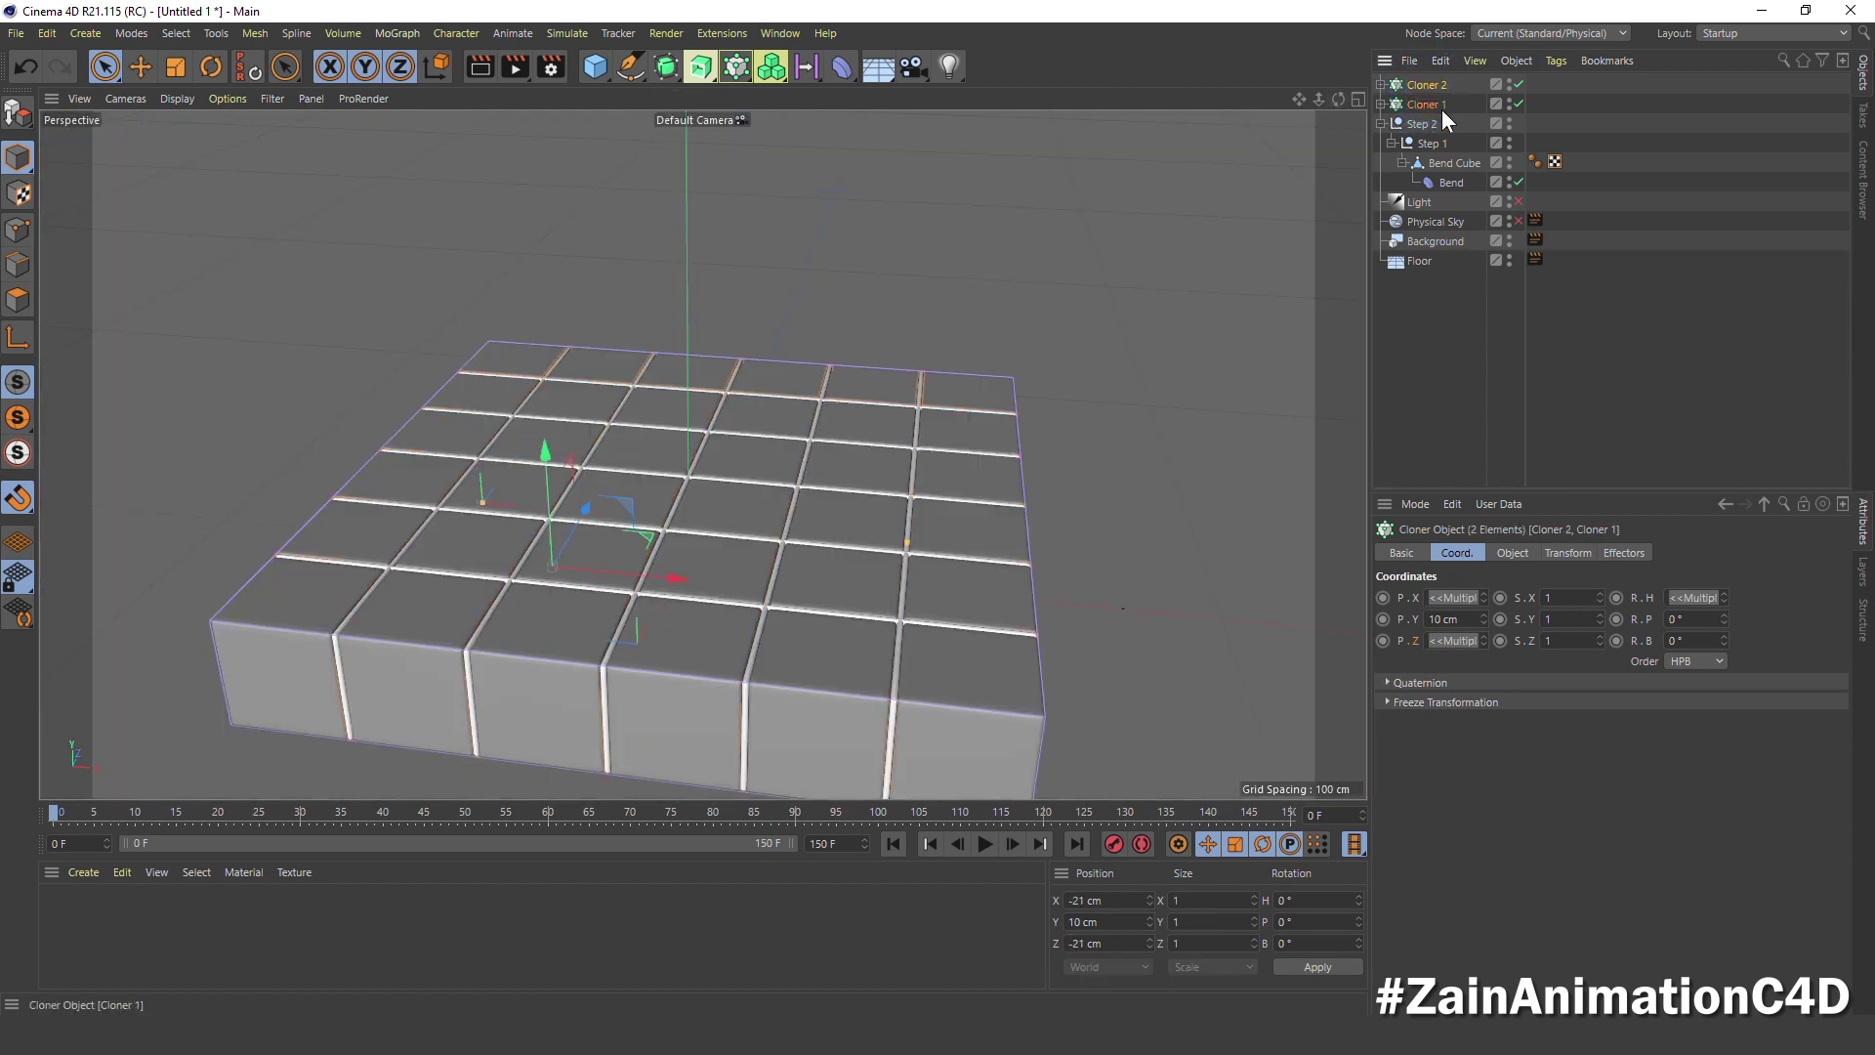
pyautogui.moveTo(1433, 99); pyautogui.dragTo(1454, 163)
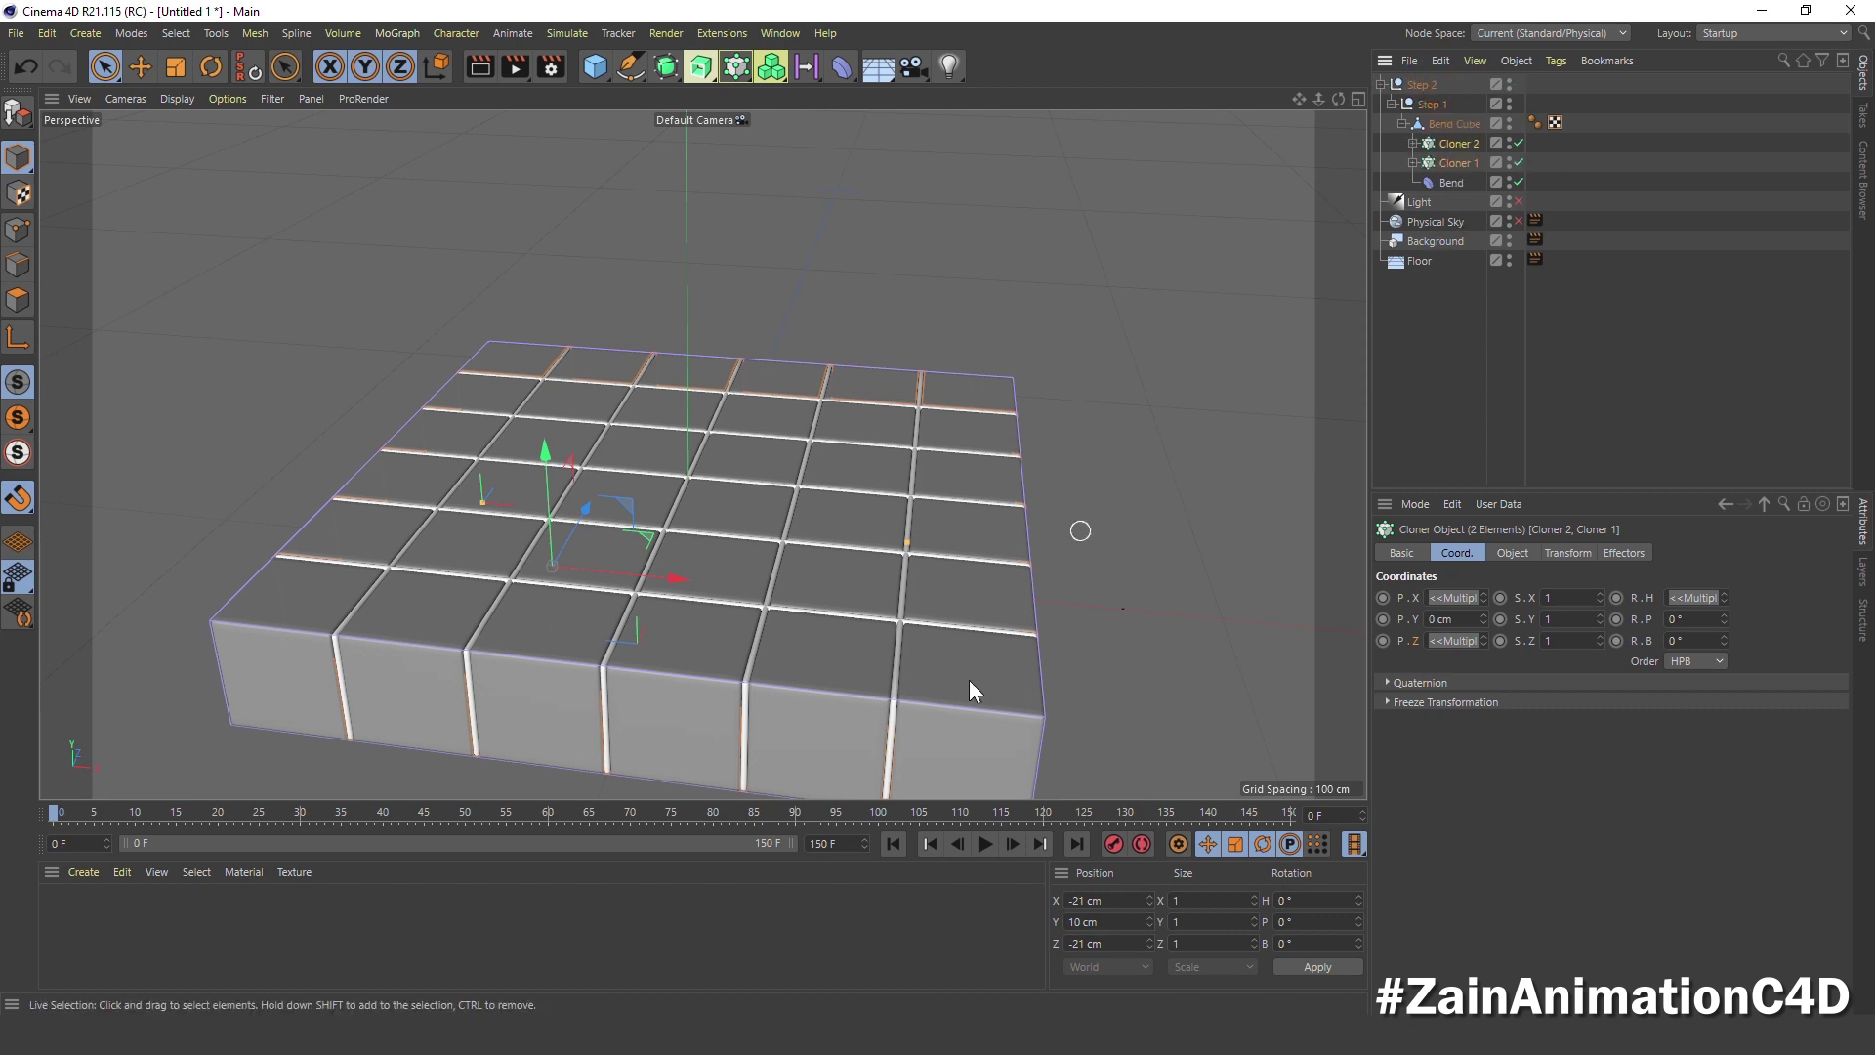
pyautogui.click(986, 844)
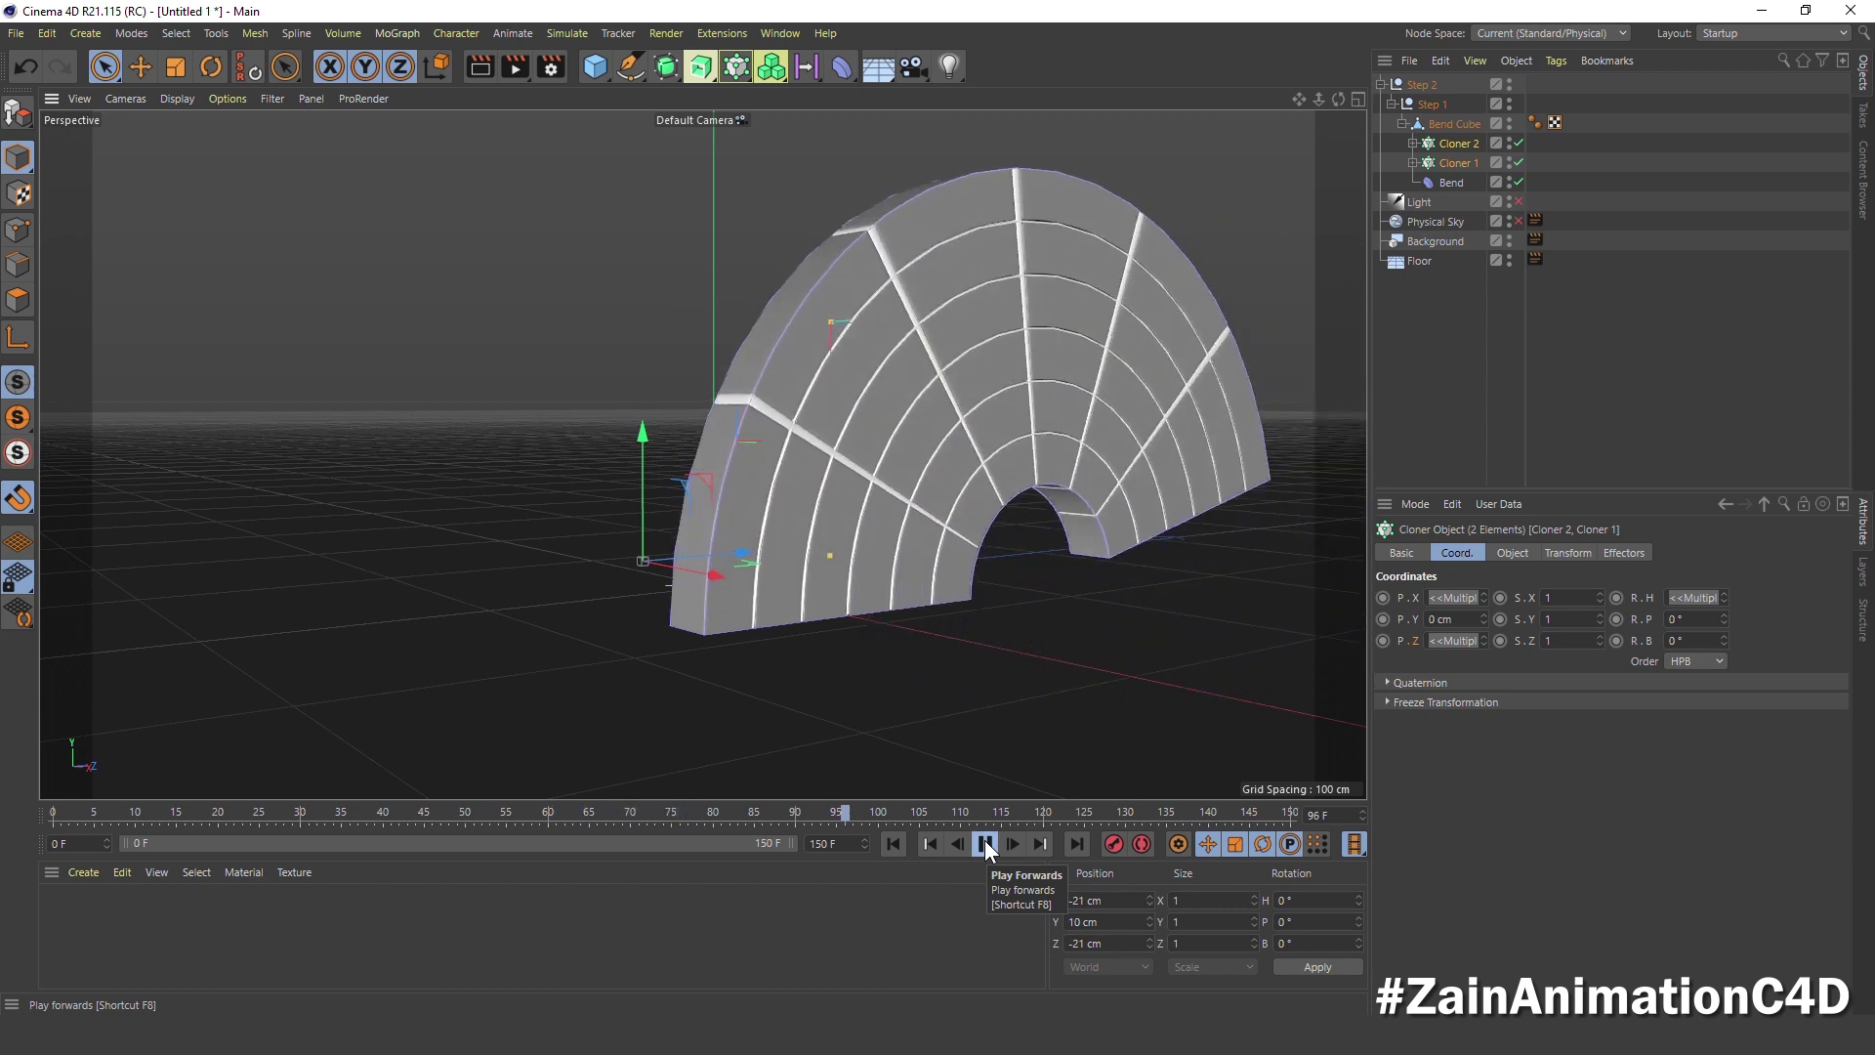
pyautogui.click(985, 842)
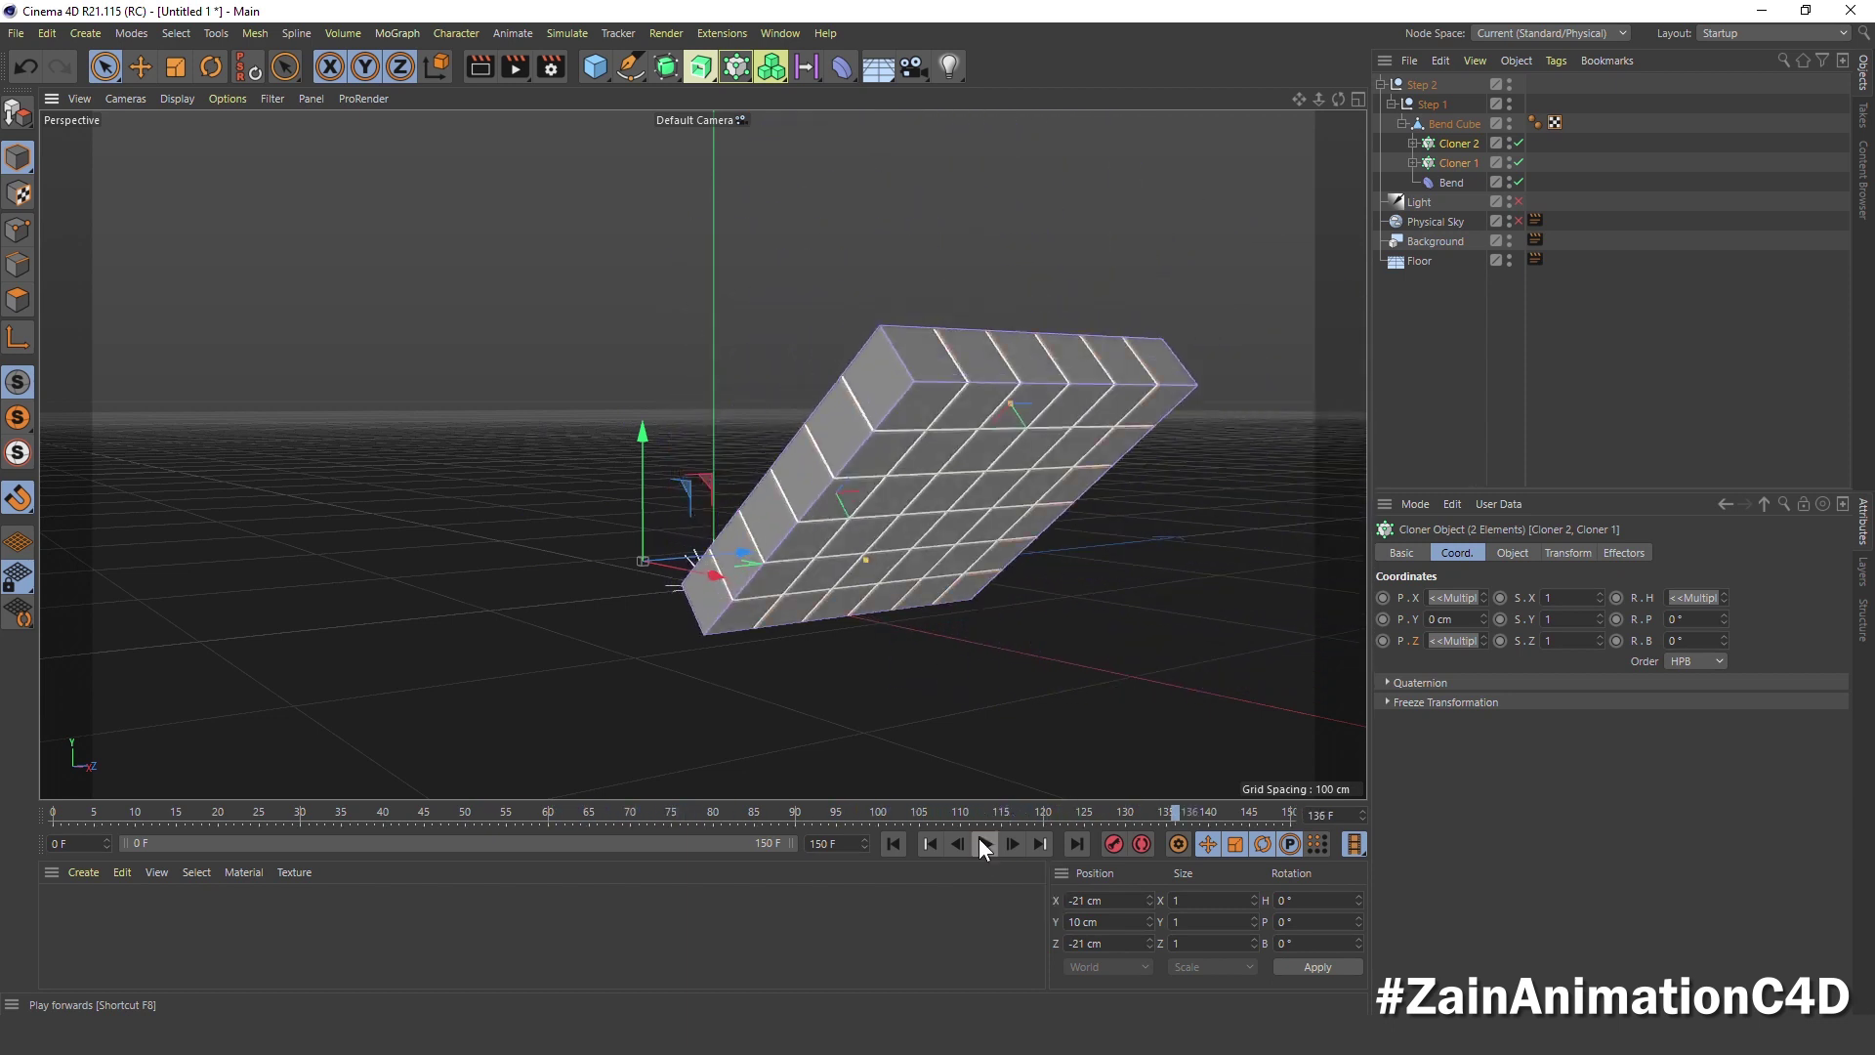
pyautogui.click(891, 843)
pyautogui.moveTo(719, 572)
pyautogui.keyDown('alt'); pyautogui.mouseDown()
pyautogui.moveTo(705, 688)
pyautogui.moveTo(779, 573)
pyautogui.moveTo(732, 657)
pyautogui.moveTo(747, 528)
pyautogui.mouseUp(); pyautogui.keyUp('alt')
# Add a new cube named Moving Cube
pyautogui.click(594, 68)
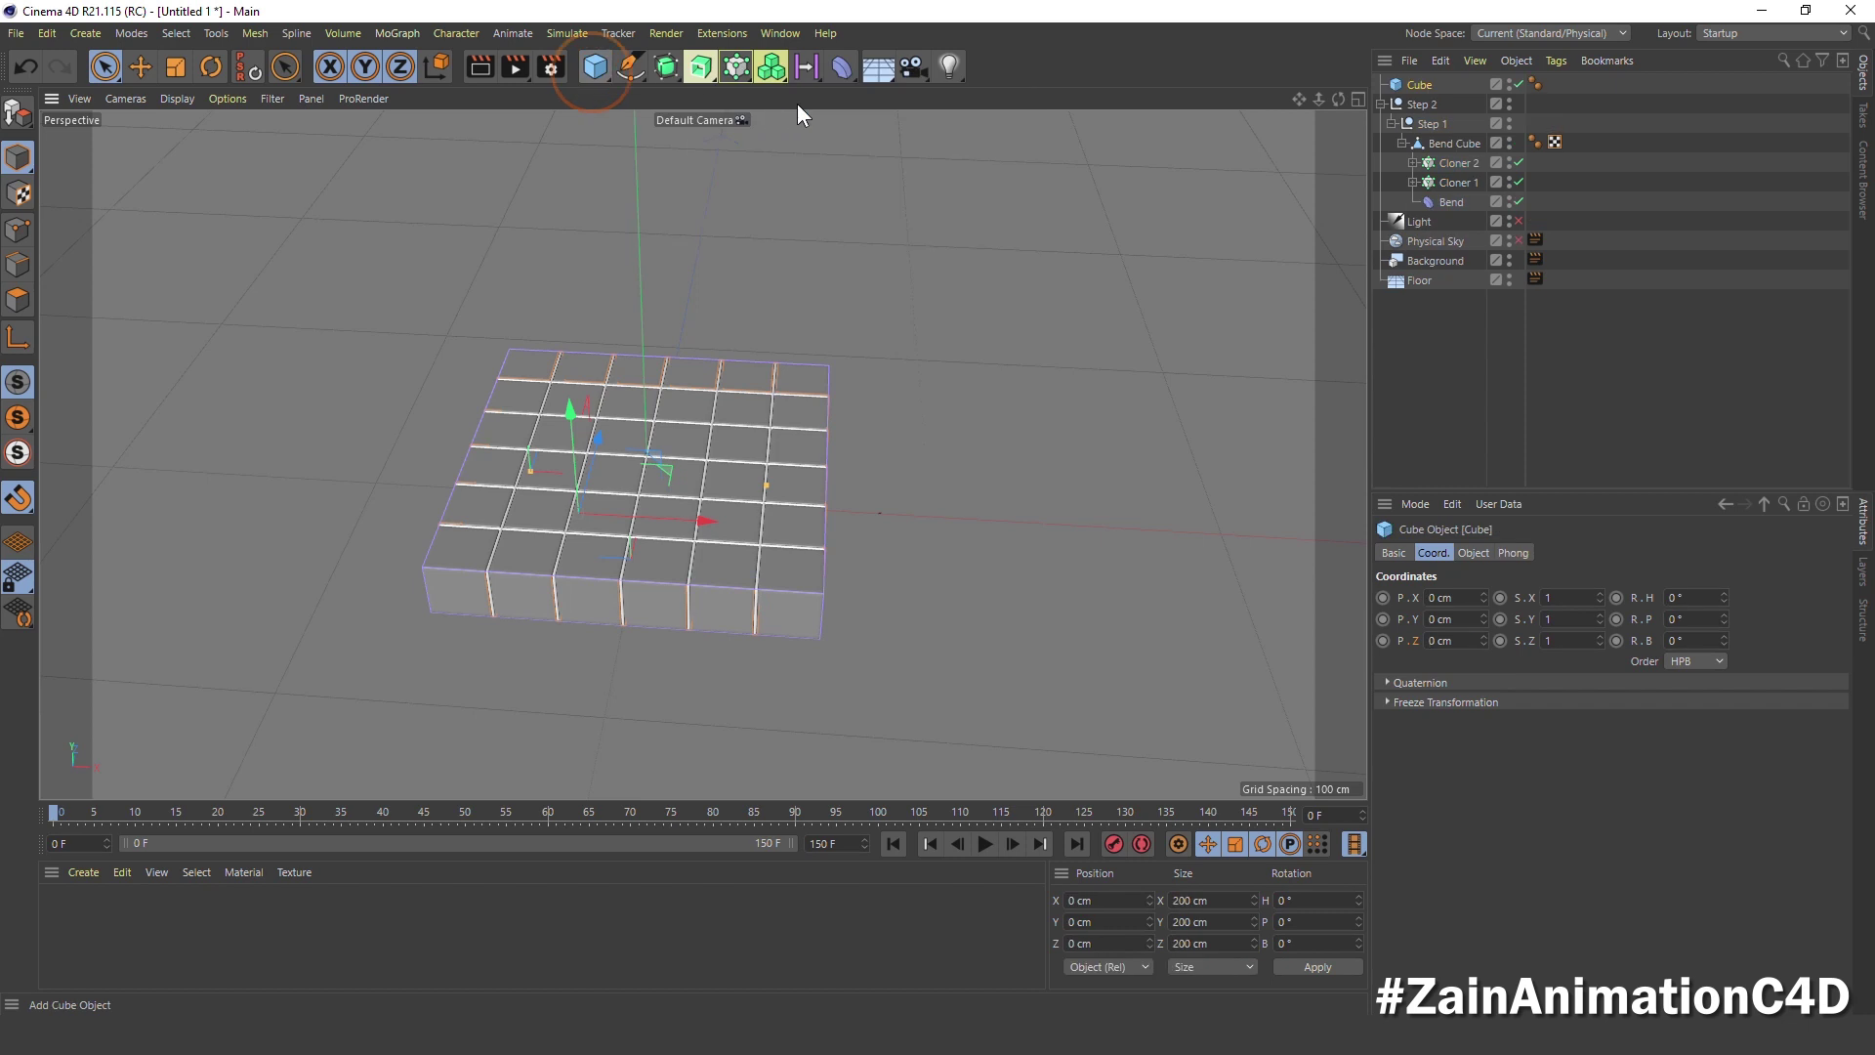
pyautogui.write('Moving C')
pyautogui.press('Return')
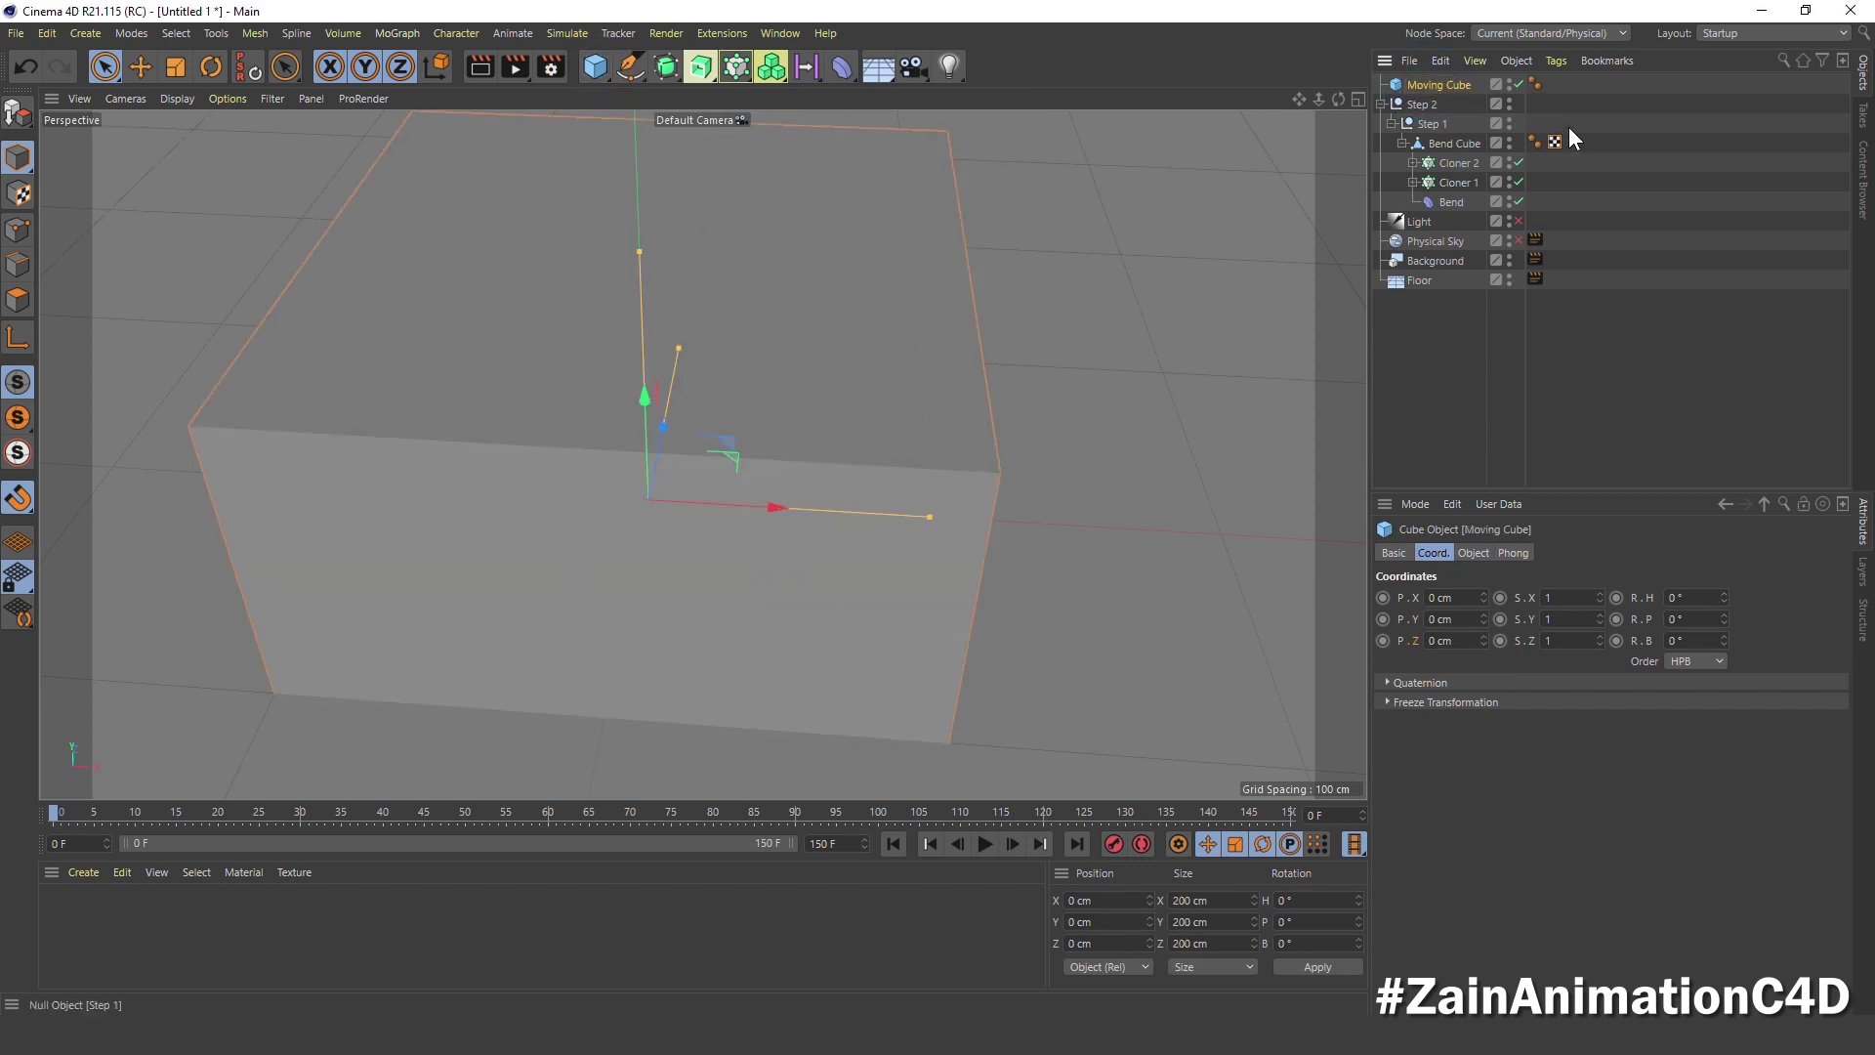
# Make Moving Cube 20×20×20 cm with 18 segments and a 0.5 cm fillet
pyautogui.click(1477, 553)
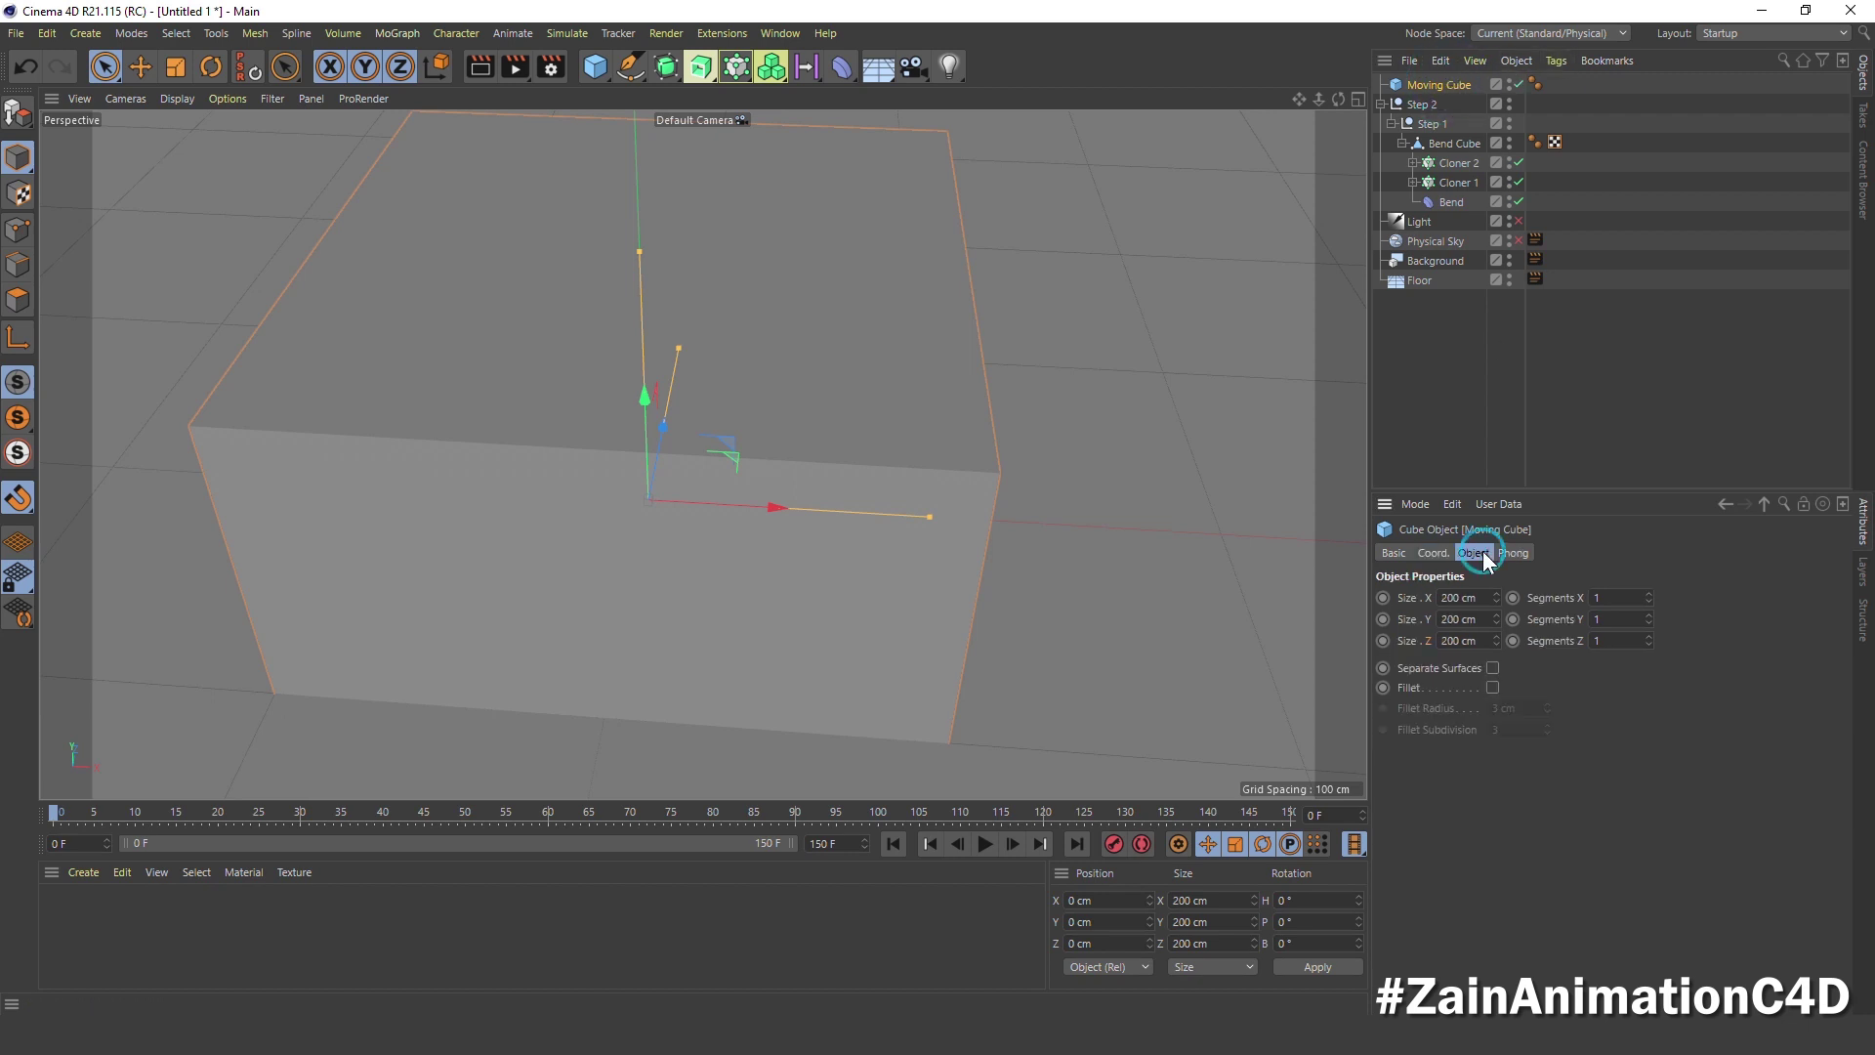
pyautogui.doubleClick(1463, 597)
pyautogui.write('20')
pyautogui.press('Tab')
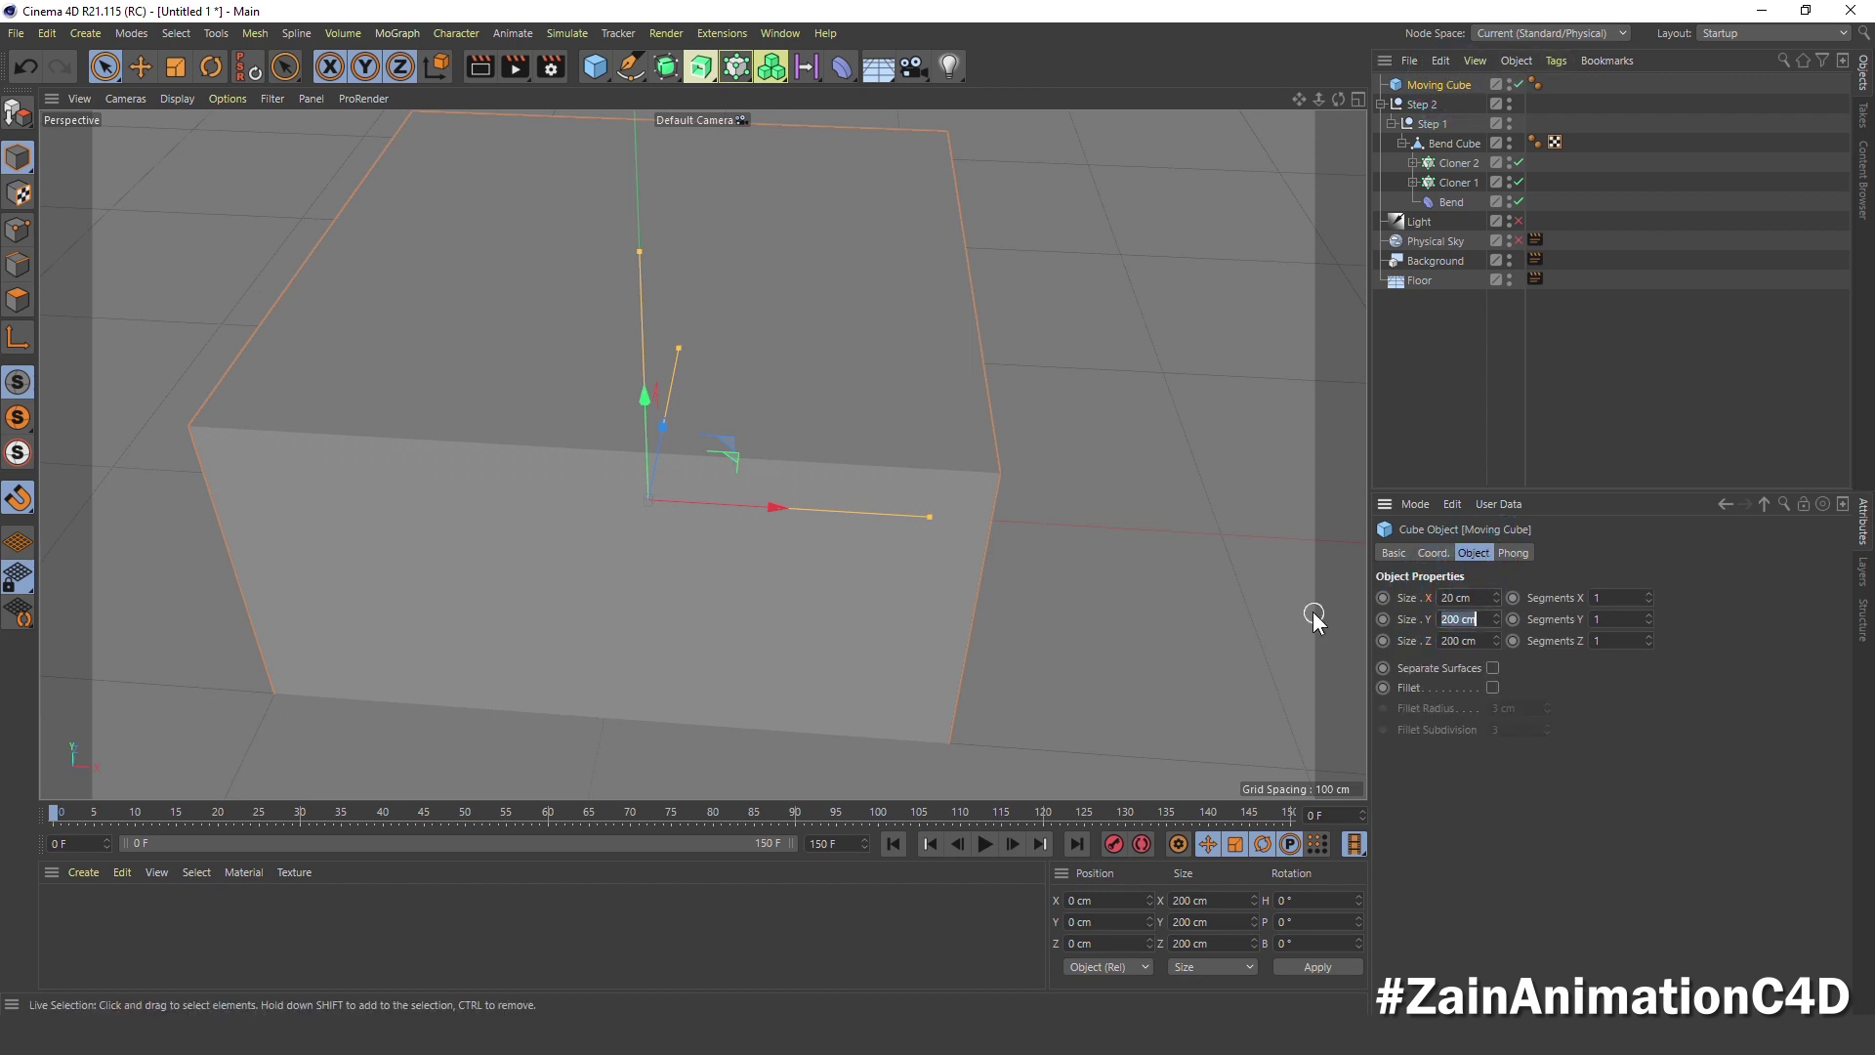
pyautogui.write('20')
pyautogui.press('Tab')
pyautogui.write('20')
pyautogui.press('Tab')
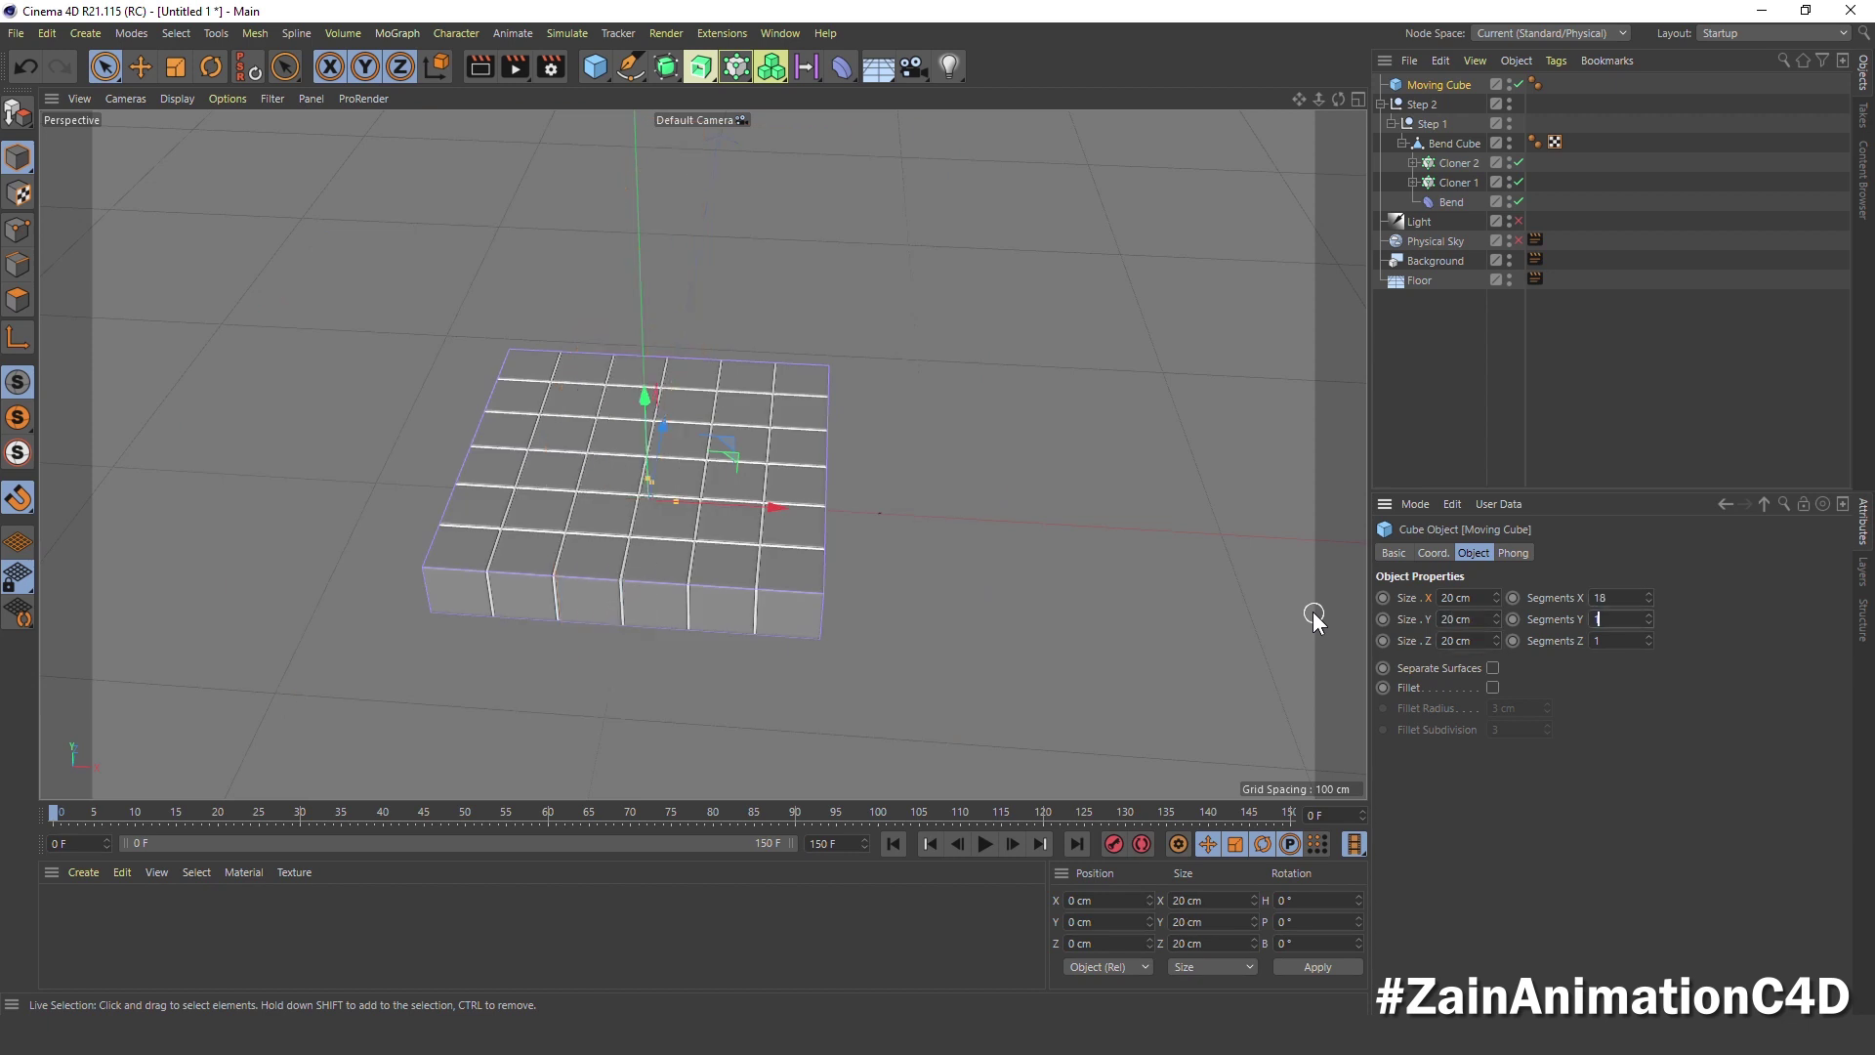
pyautogui.write('18')
pyautogui.click(1492, 688)
pyautogui.doubleClick(1512, 708)
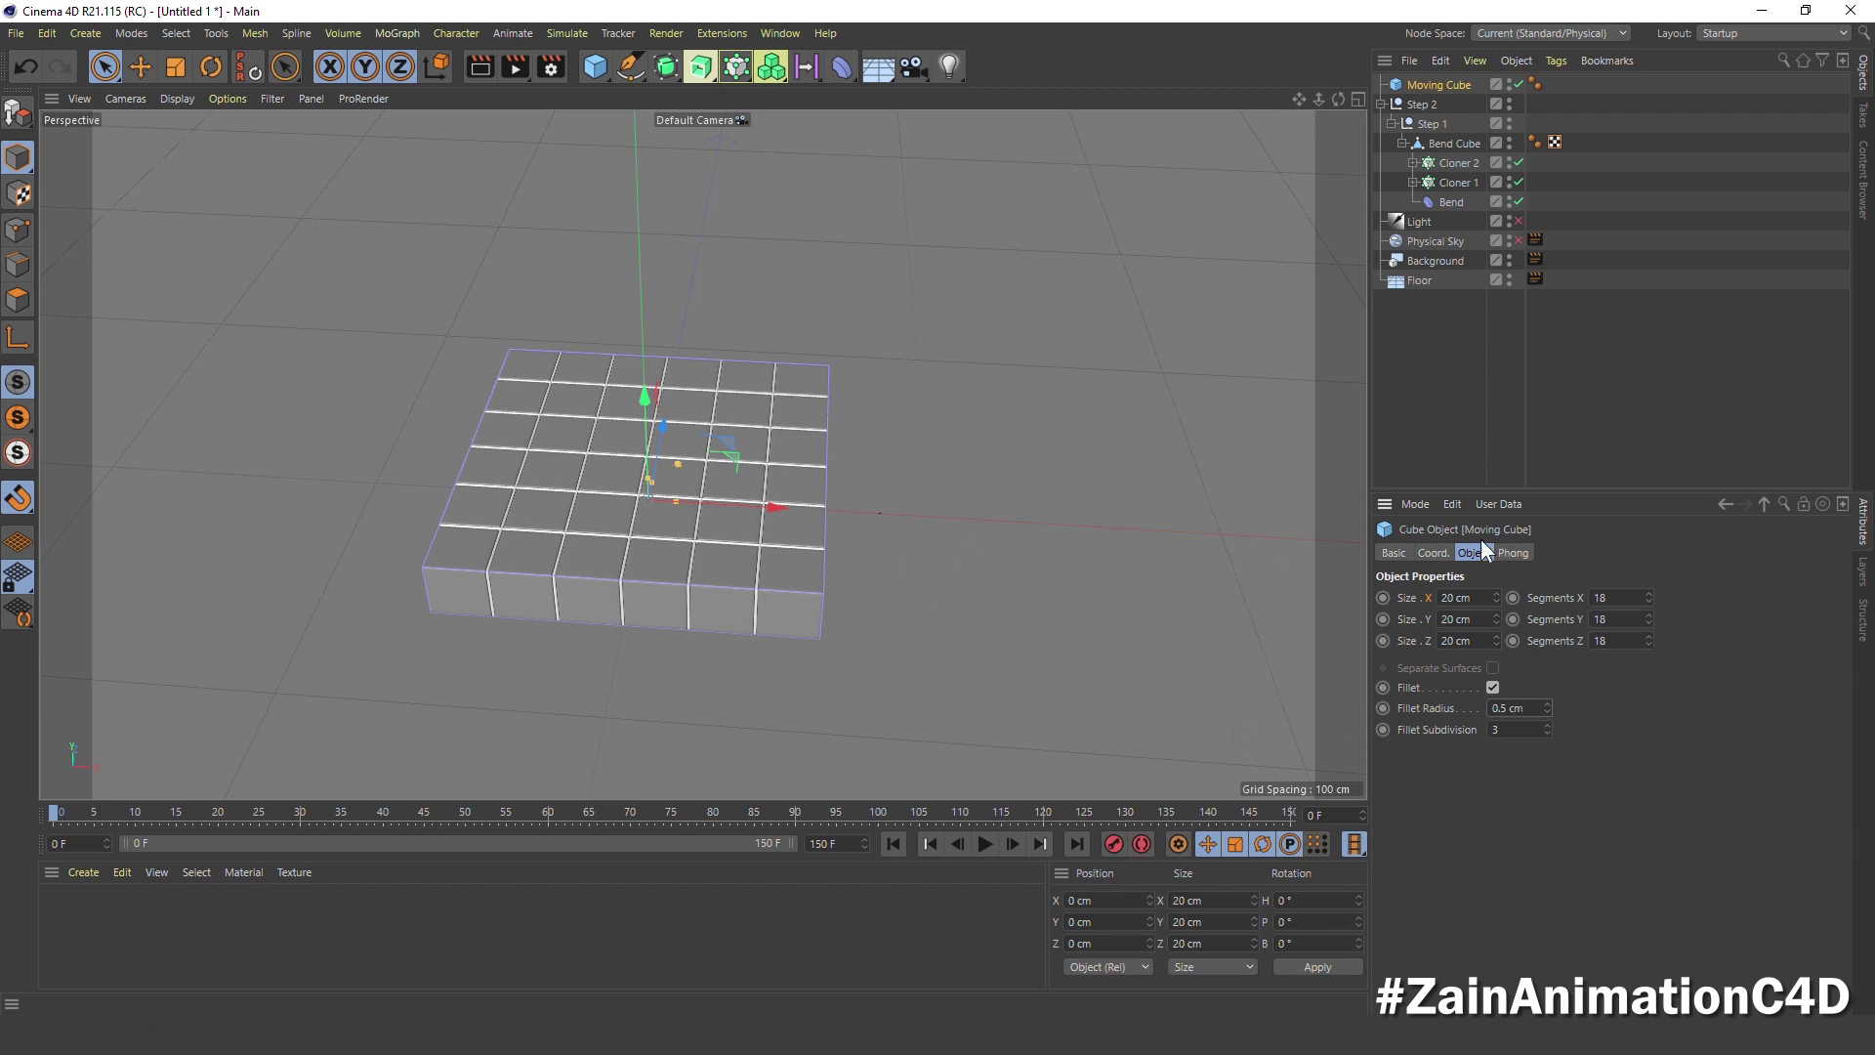
pyautogui.click(1430, 553)
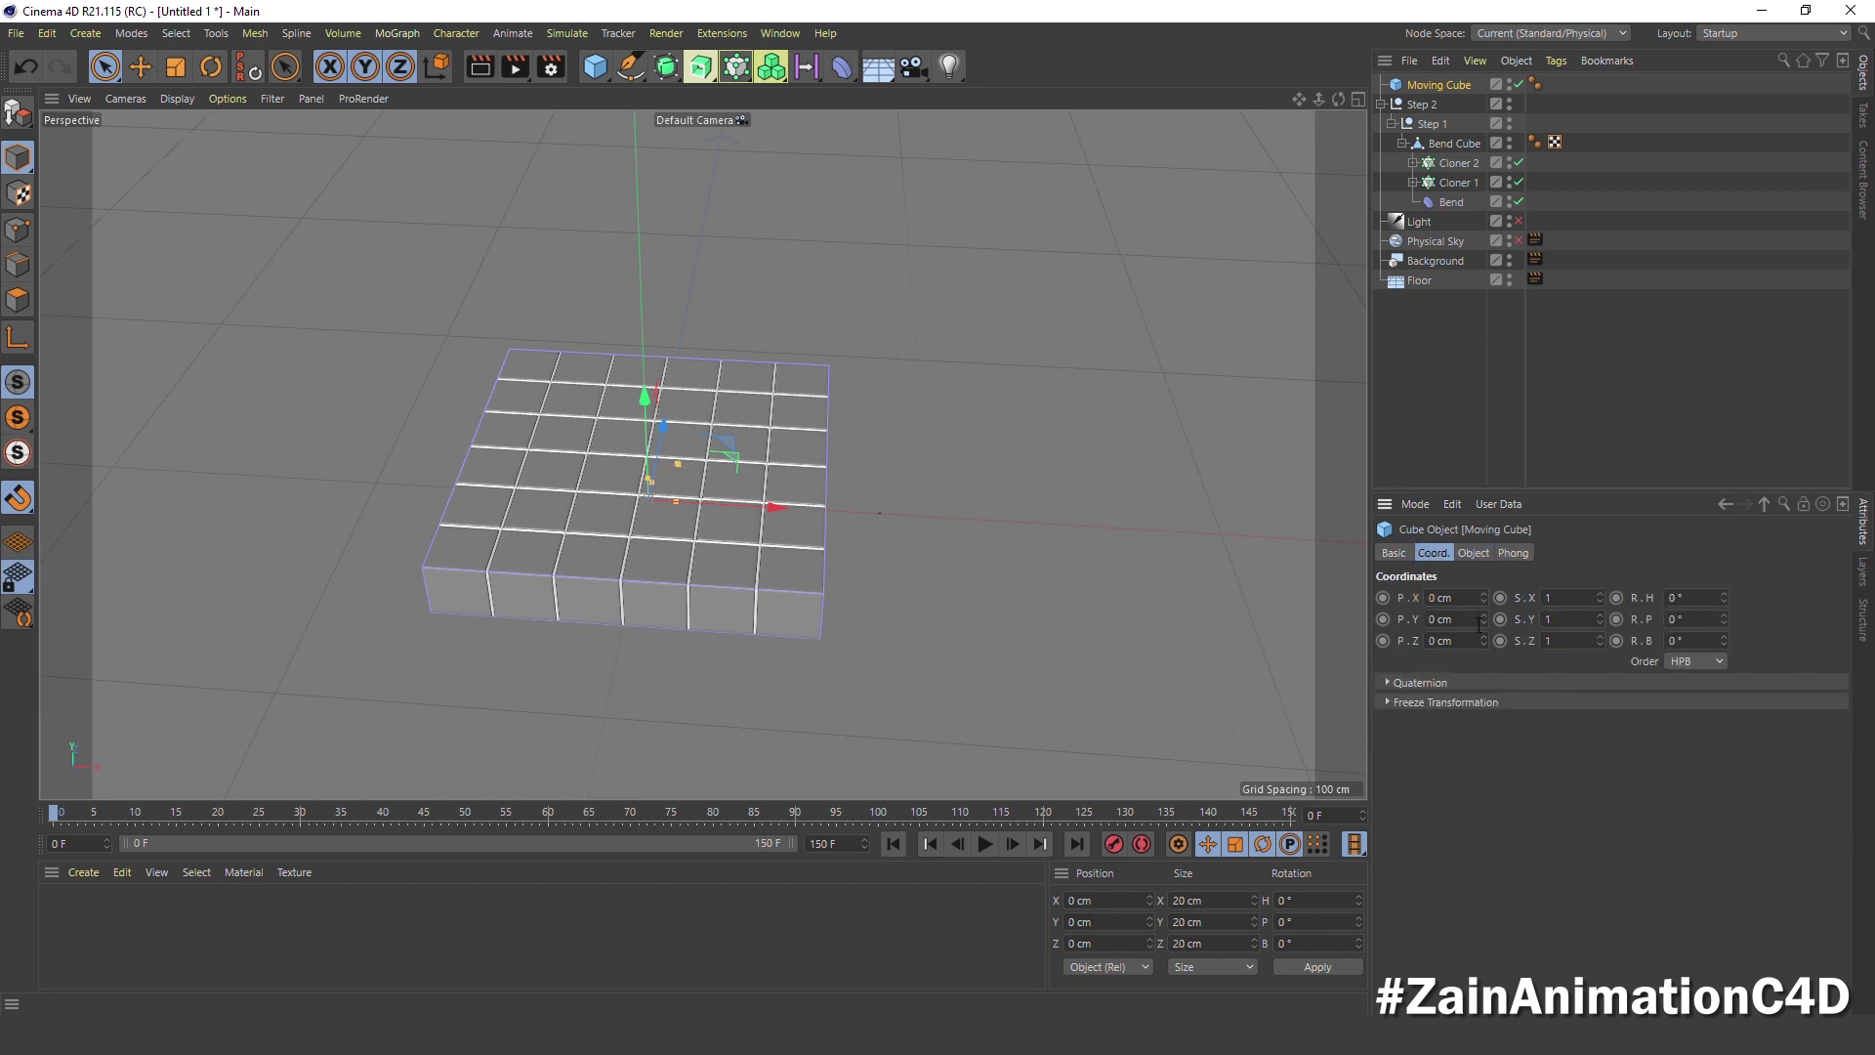
# Push Moving Cube out along Z to about -71 cm, checking it in the Top view
pyautogui.moveTo(1484, 638); pyautogui.dragTo(1485, 645)
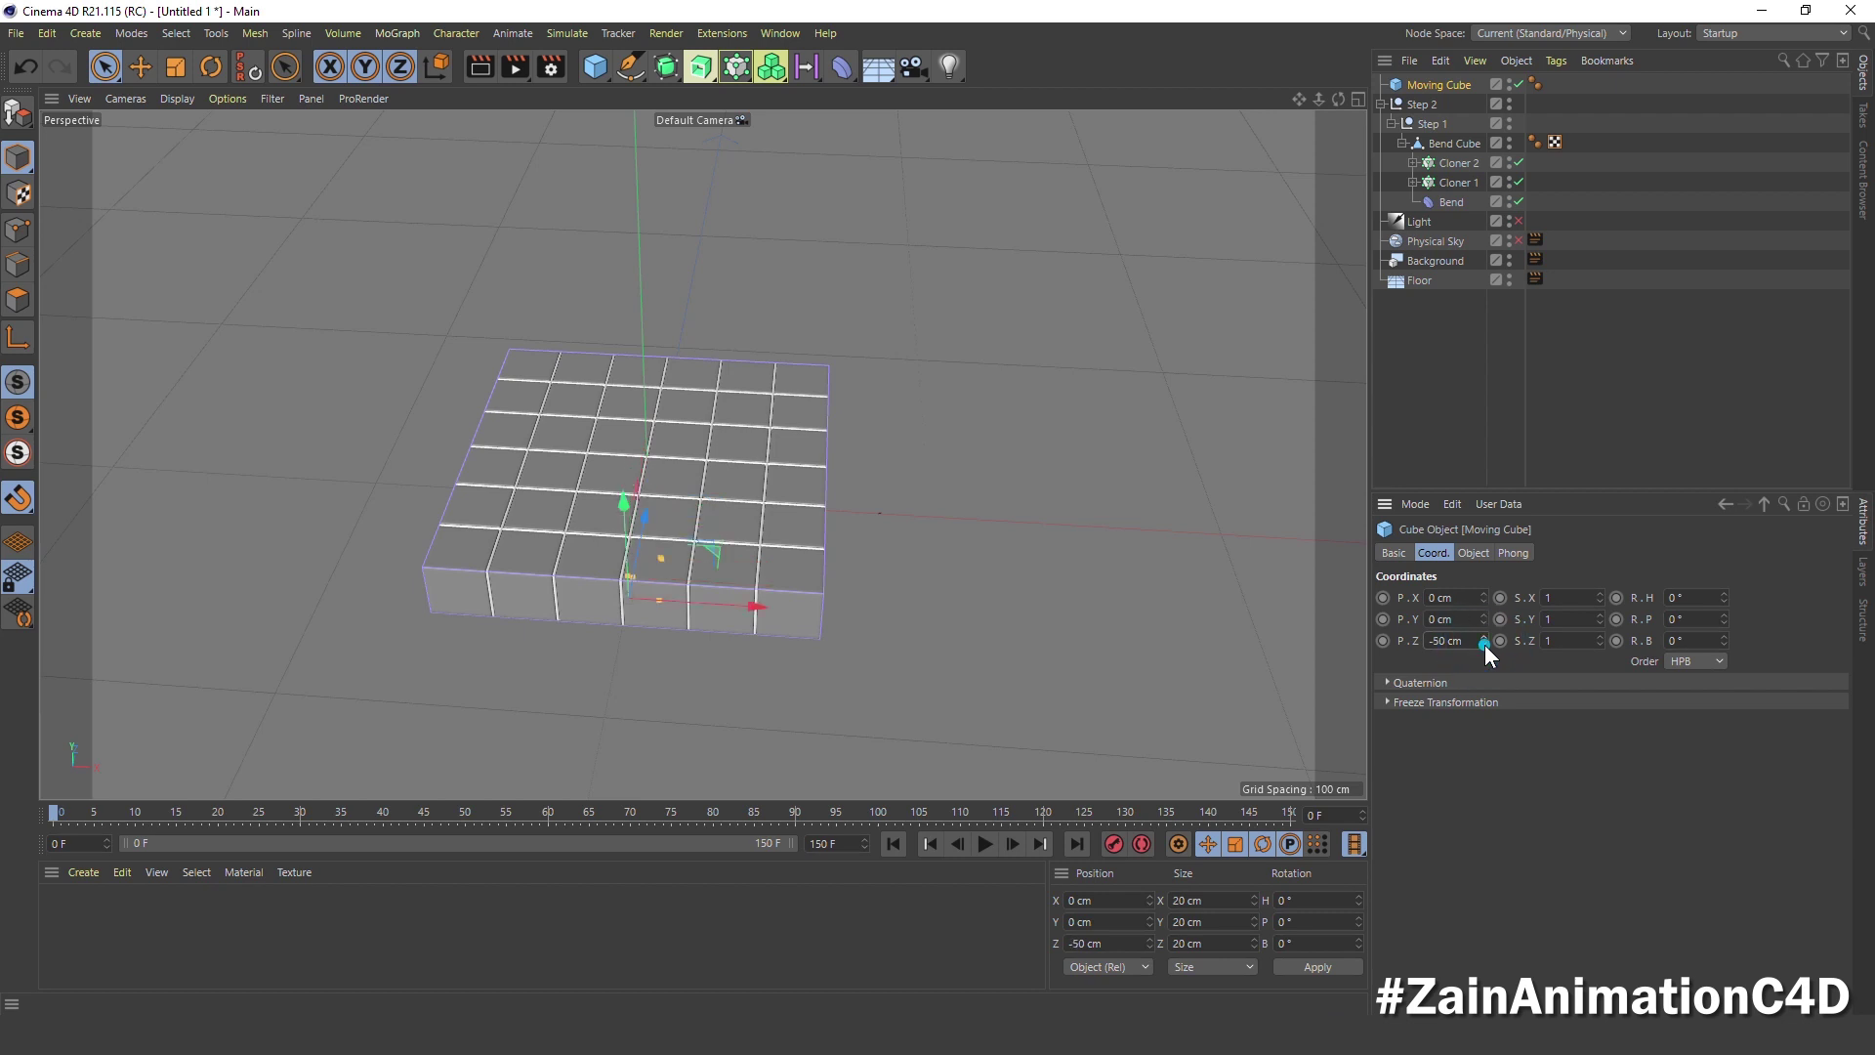
pyautogui.middleClick(908, 486)
pyautogui.middleClick(1029, 369)
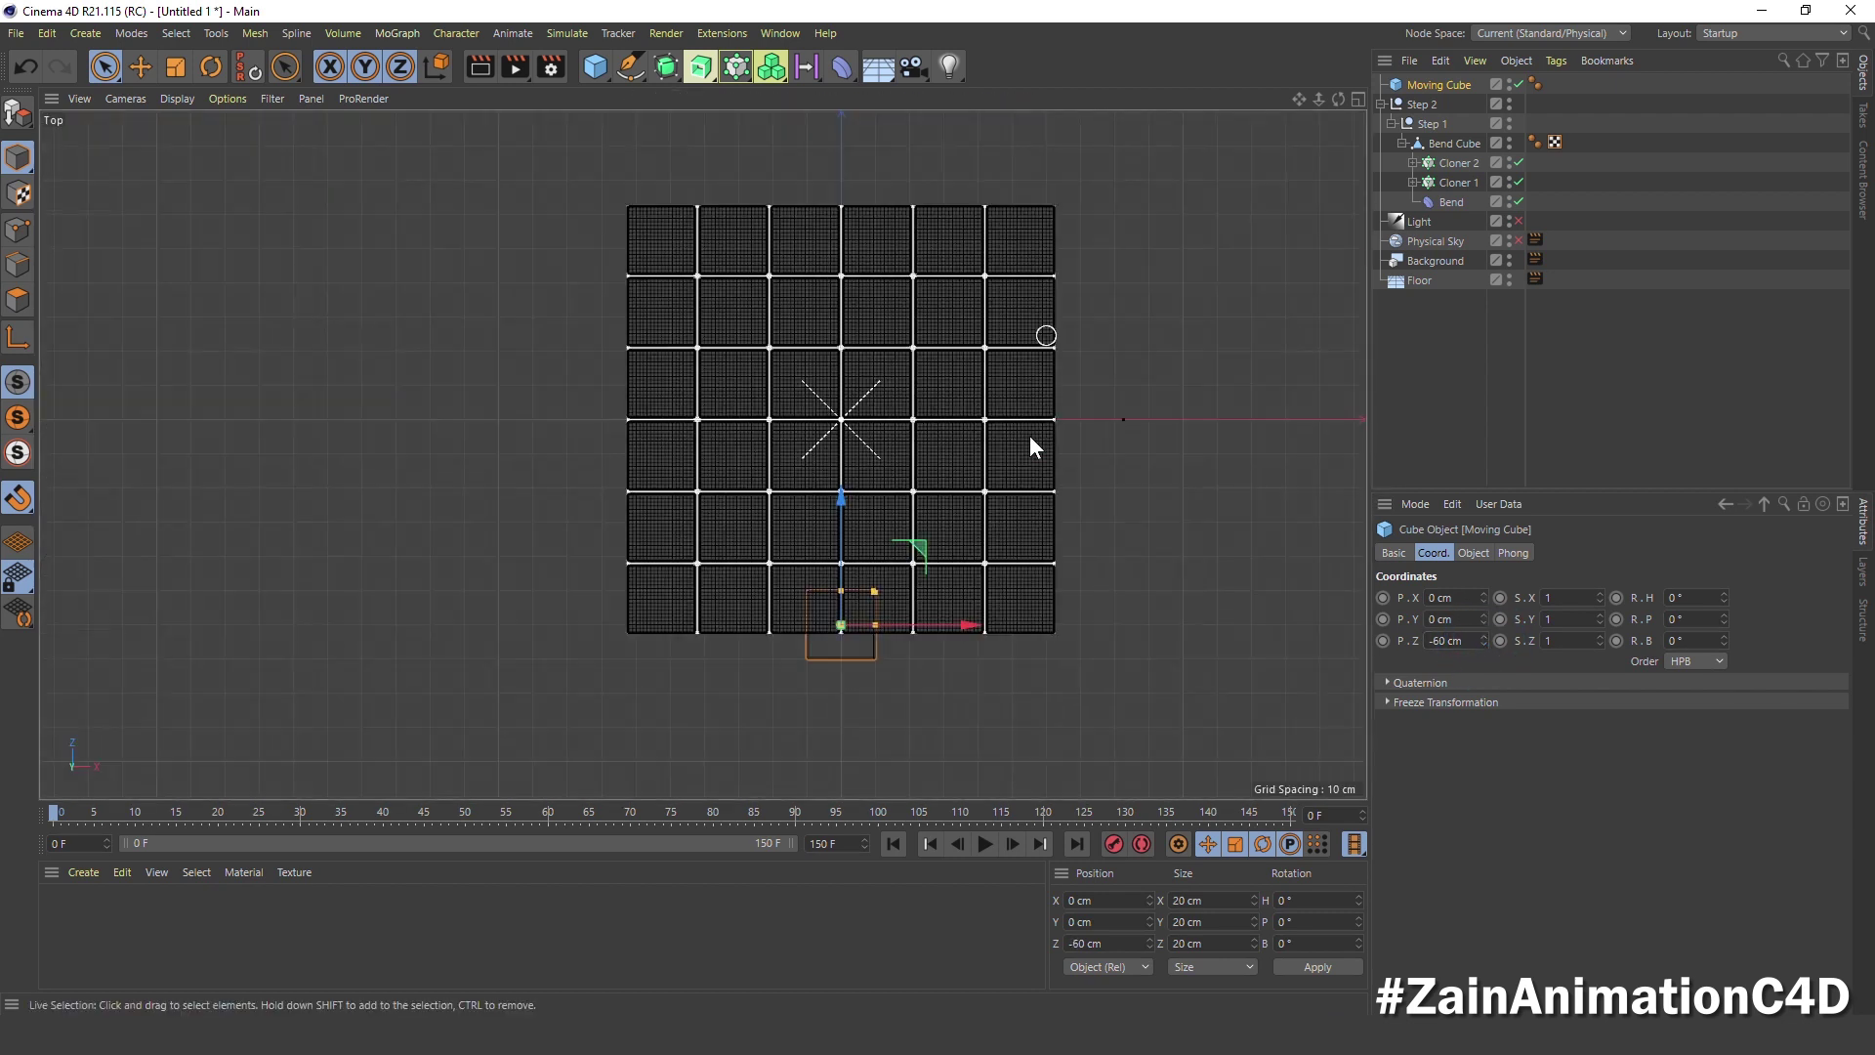
pyautogui.moveTo(1479, 645); pyautogui.dragTo(1478, 646)
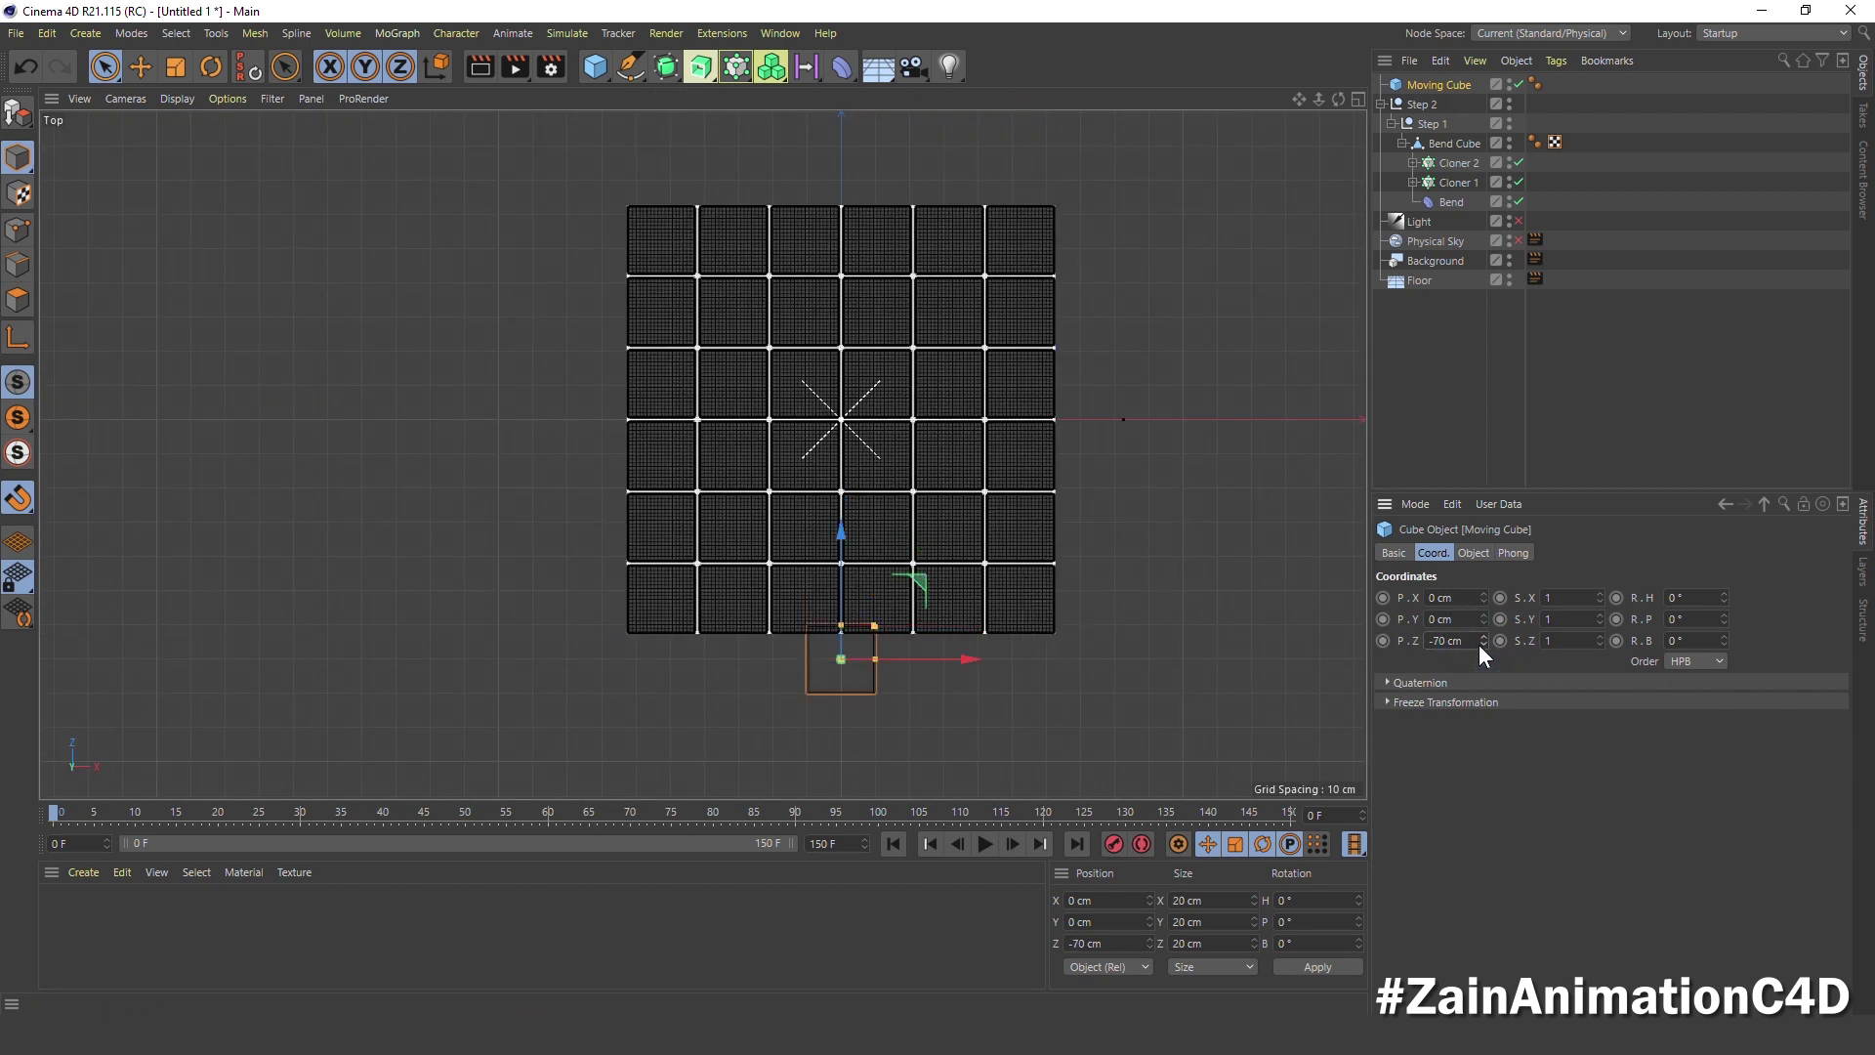
pyautogui.click(1480, 645)
pyautogui.click(1479, 645)
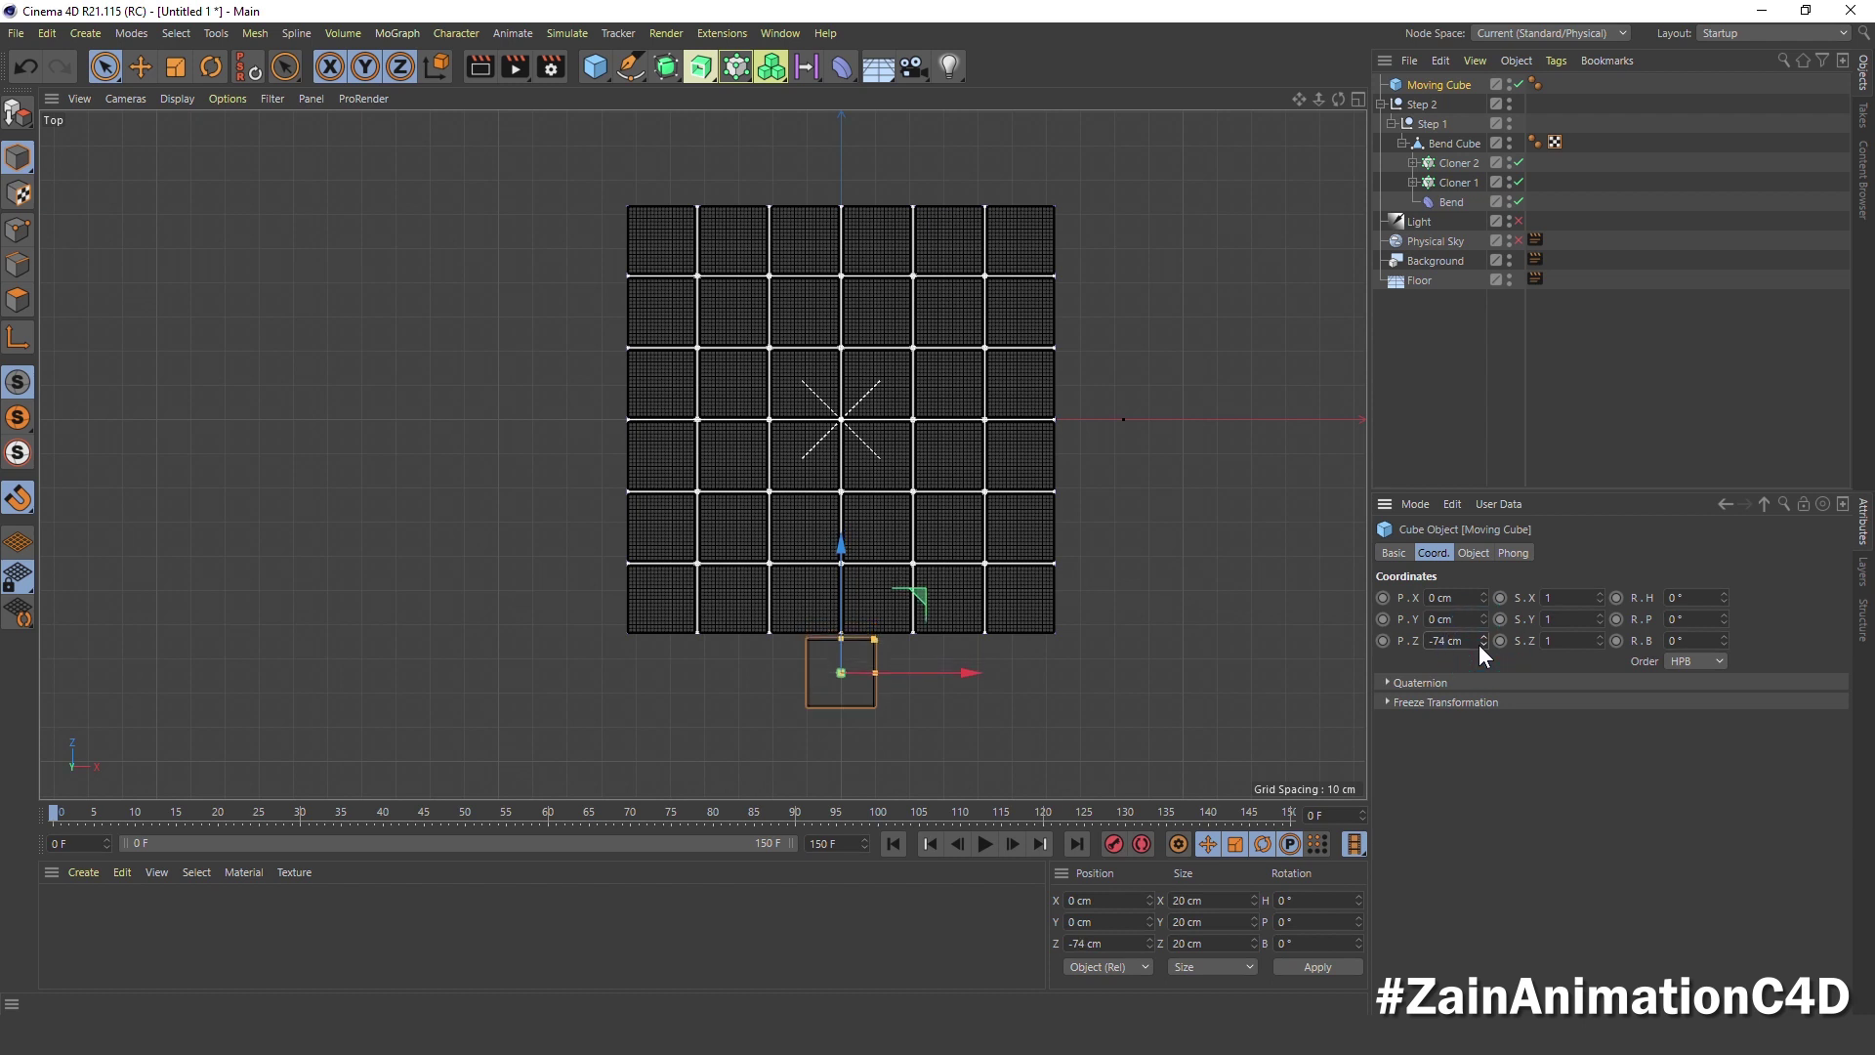
pyautogui.scroll(1, 818, 668)
pyautogui.scroll(1, 818, 668)
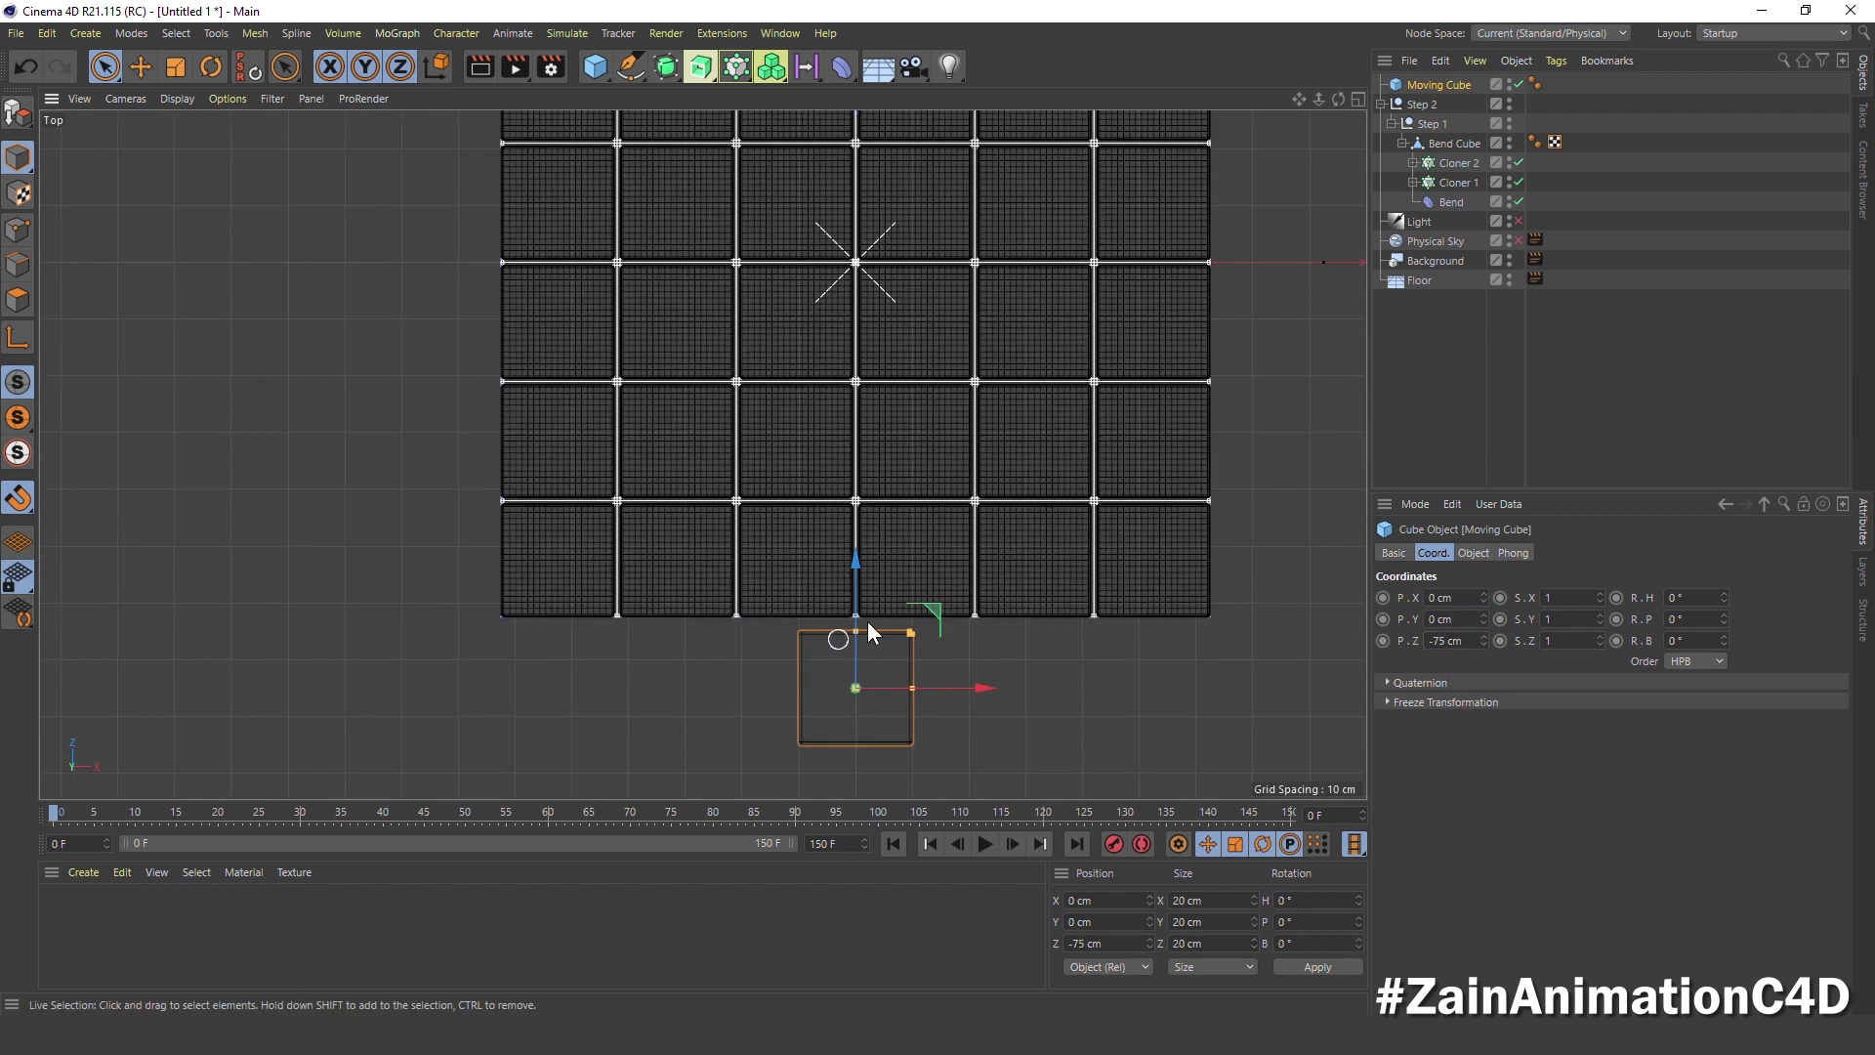
pyautogui.keyDown('alt'); pyautogui.moveTo(867, 621); pyautogui.dragTo(783, 592, button='middle'); pyautogui.keyUp('alt')
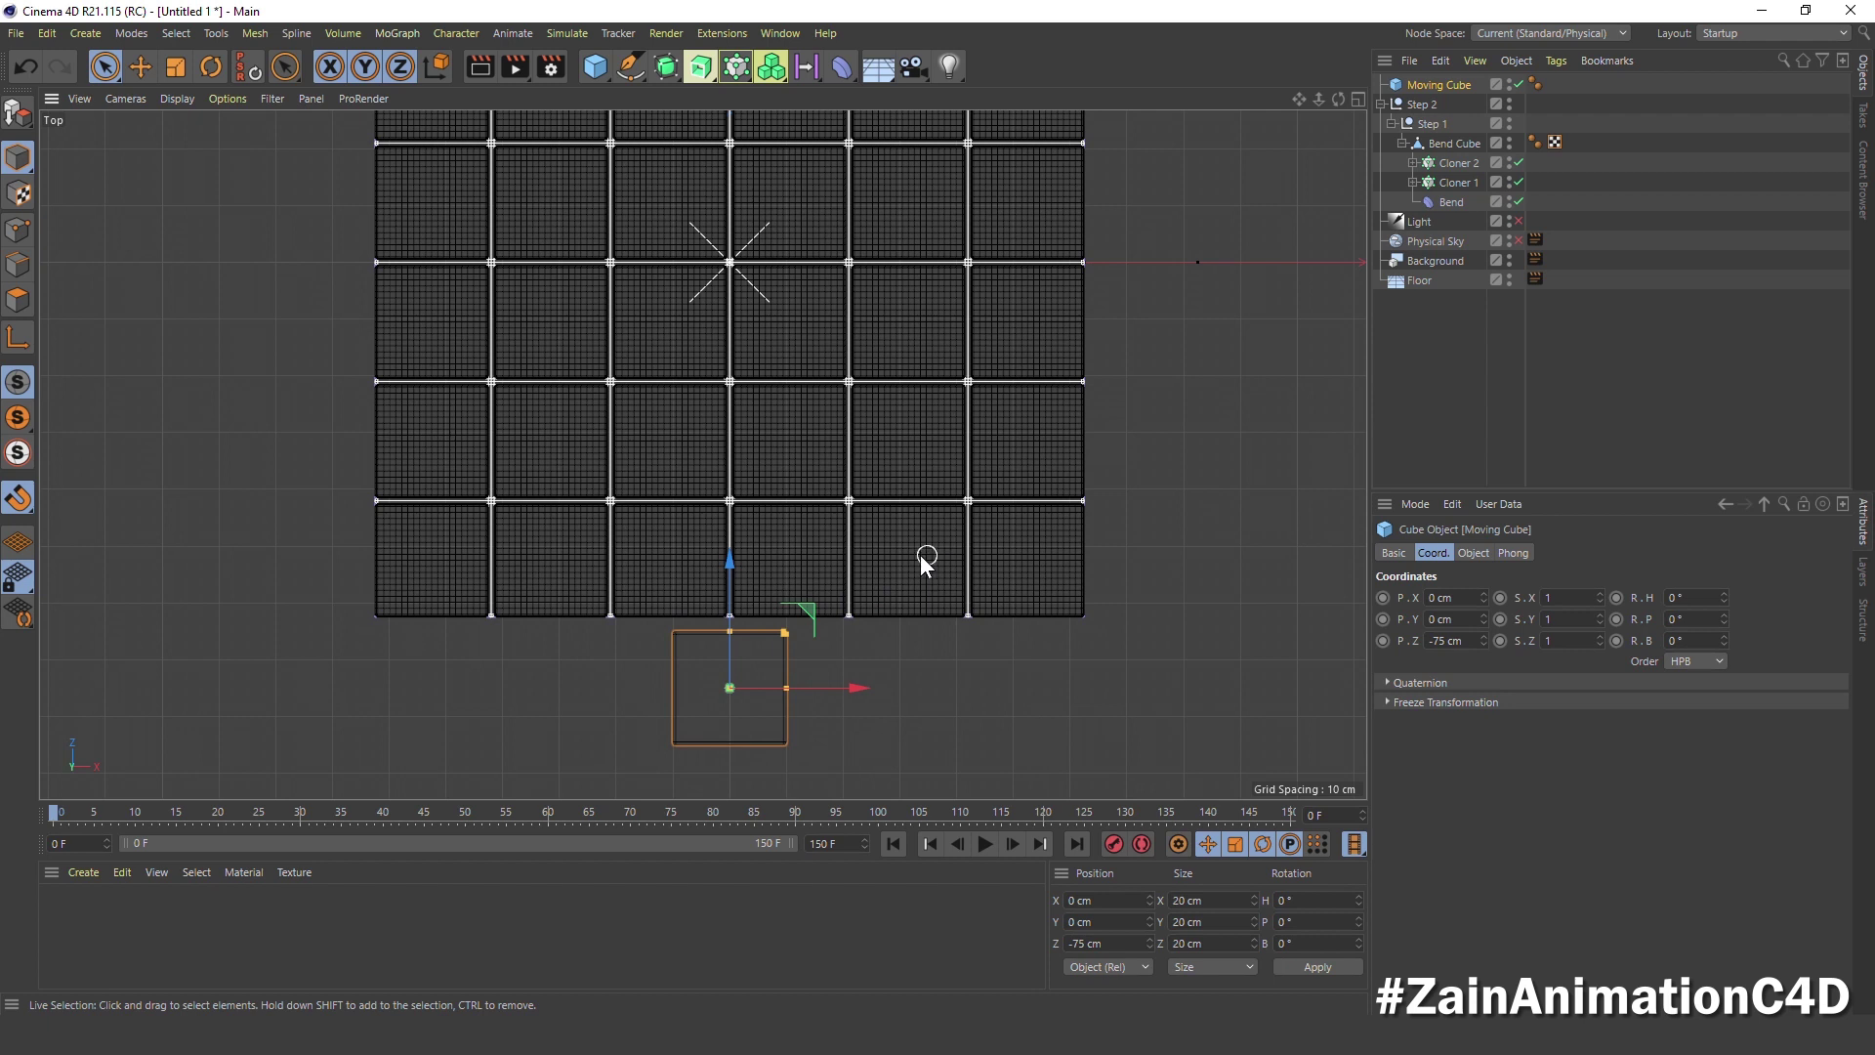
pyautogui.scroll(1, 737, 635)
pyautogui.scroll(1, 747, 646)
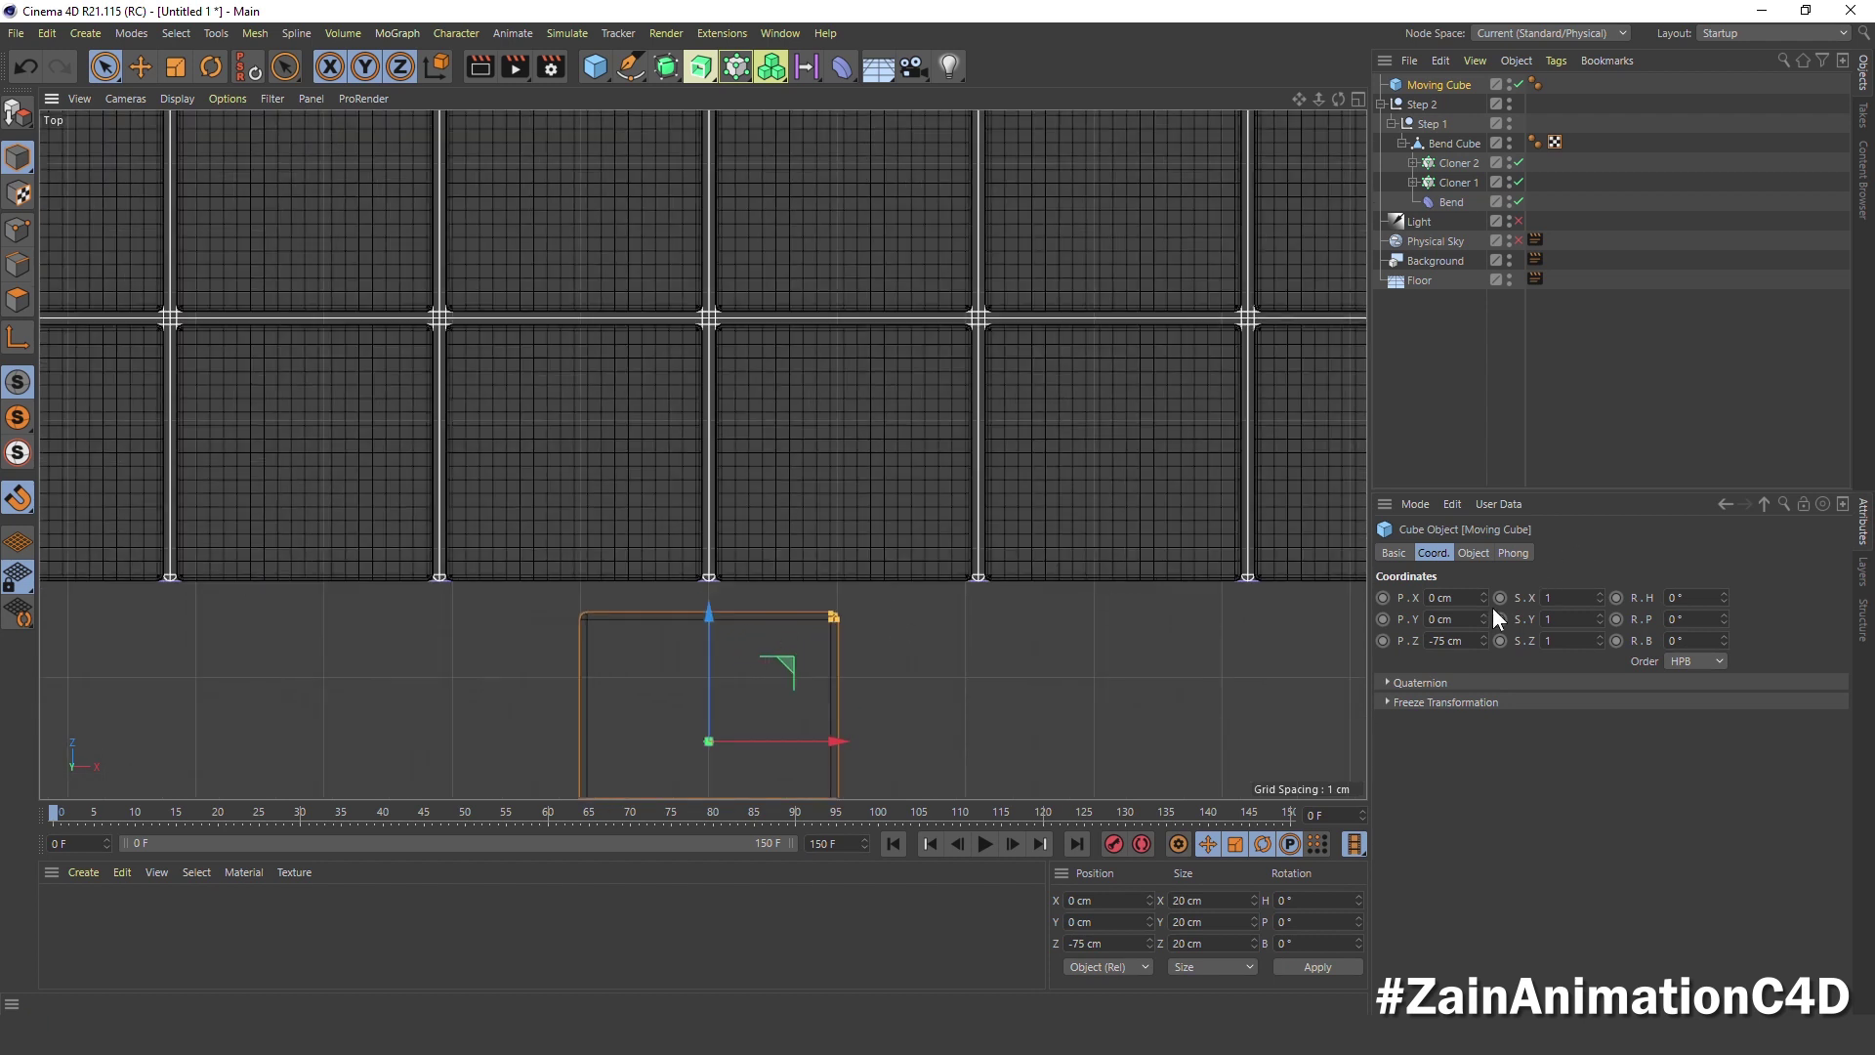
# Set Moving Cube's Z position to exactly -73 cm
pyautogui.press('Up')
pyautogui.press('Up')
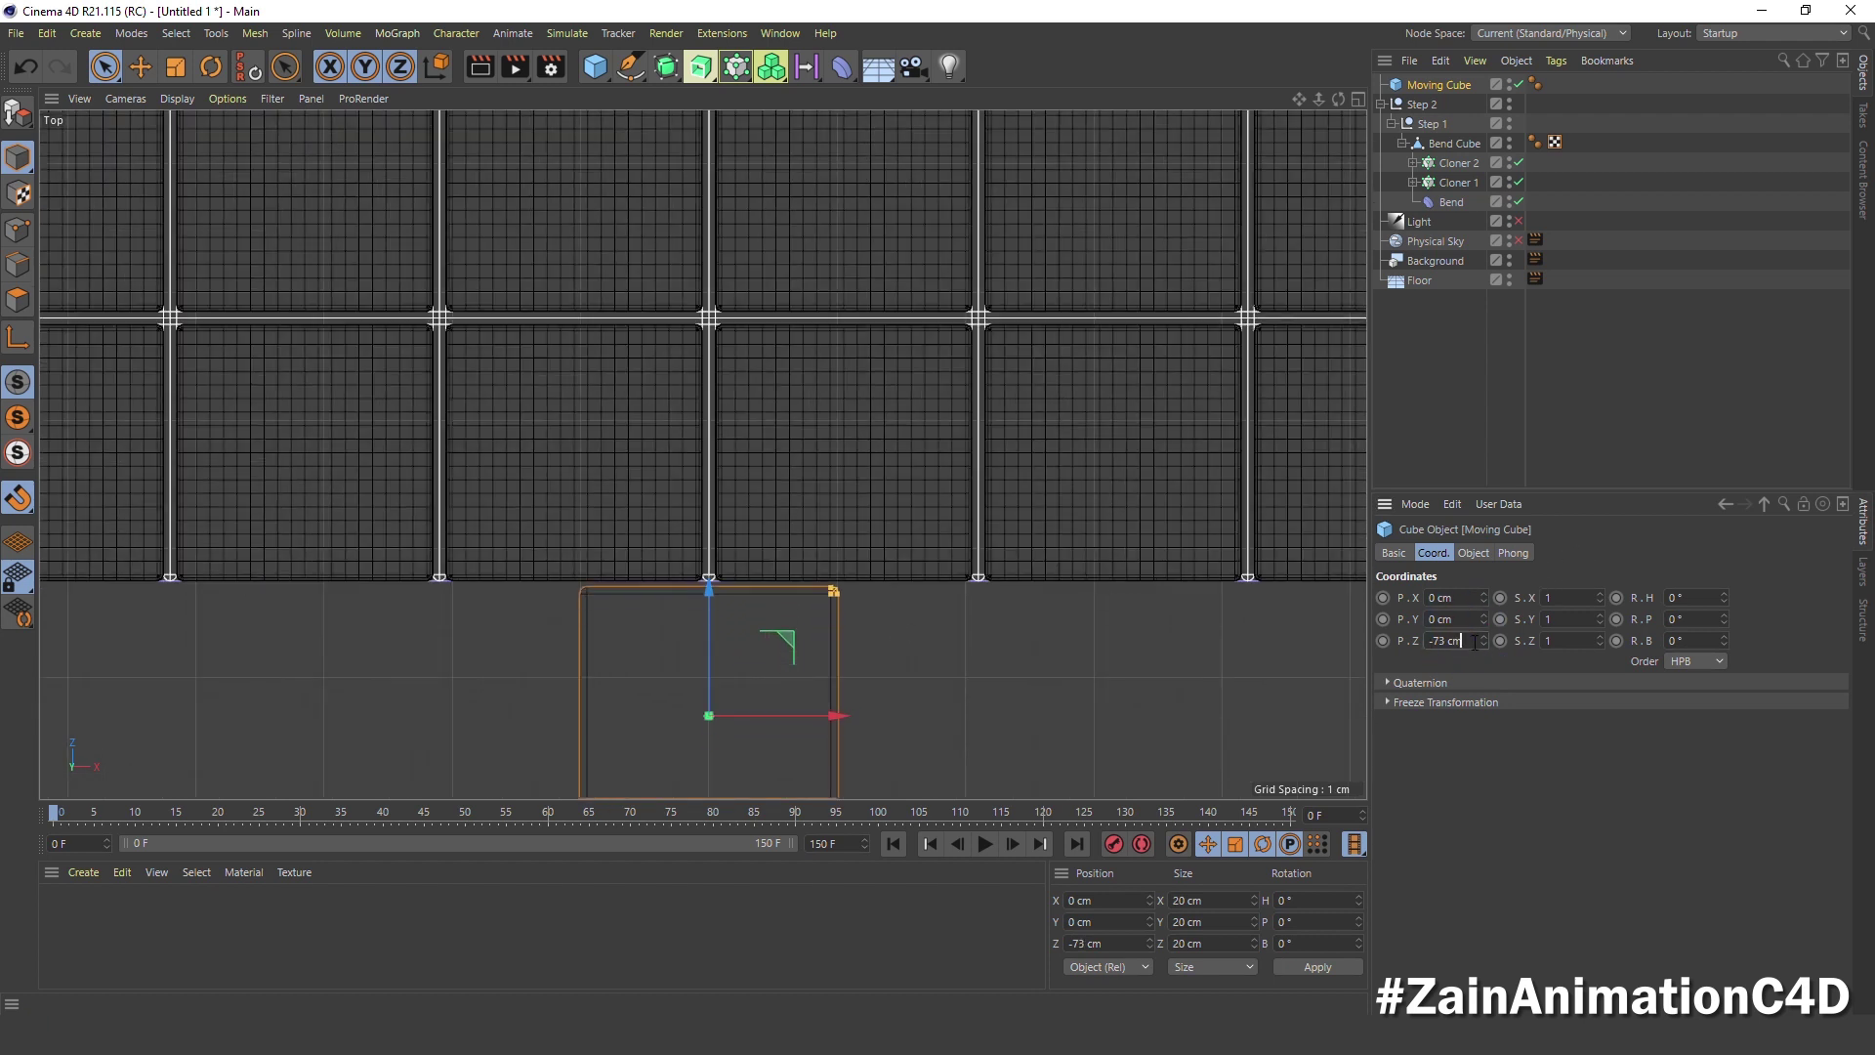
pyautogui.press('Return')
pyautogui.scroll(1, 790, 606)
pyautogui.scroll(2, 714, 569)
pyautogui.scroll(2, 715, 568)
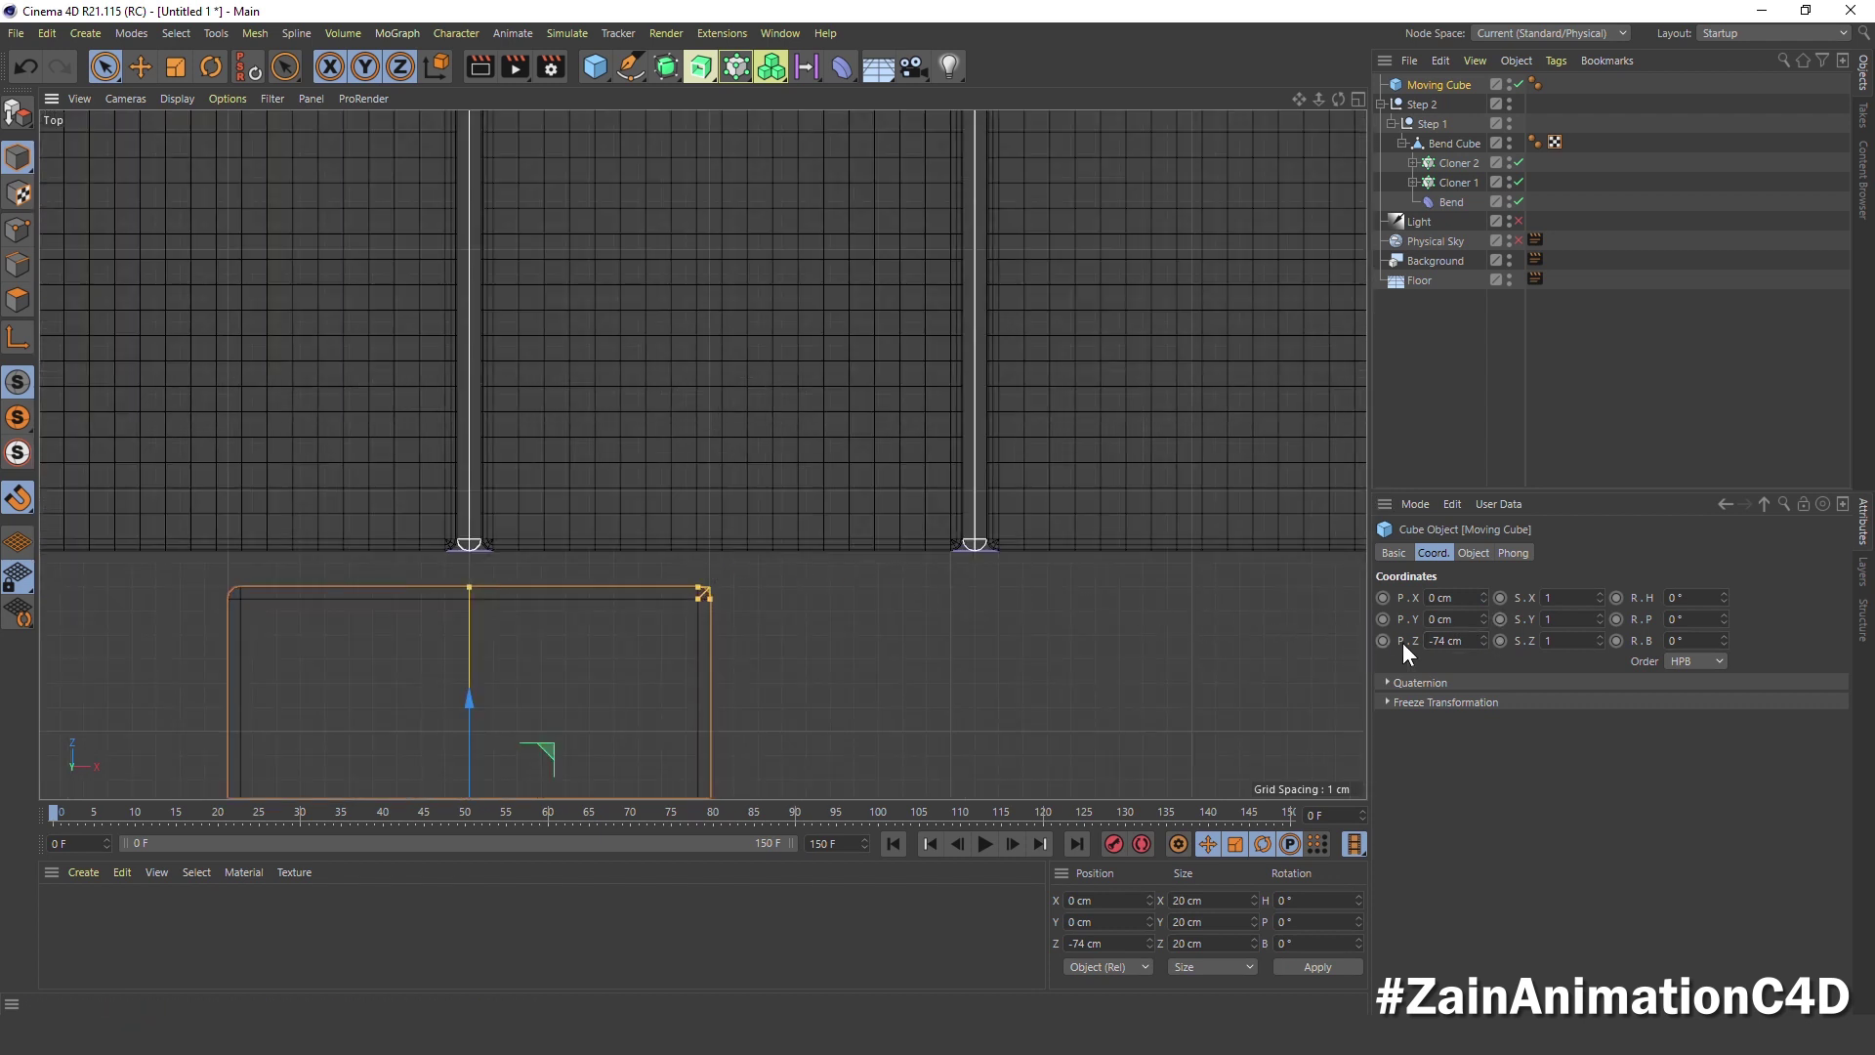
pyautogui.write('-73')
pyautogui.press('Return')
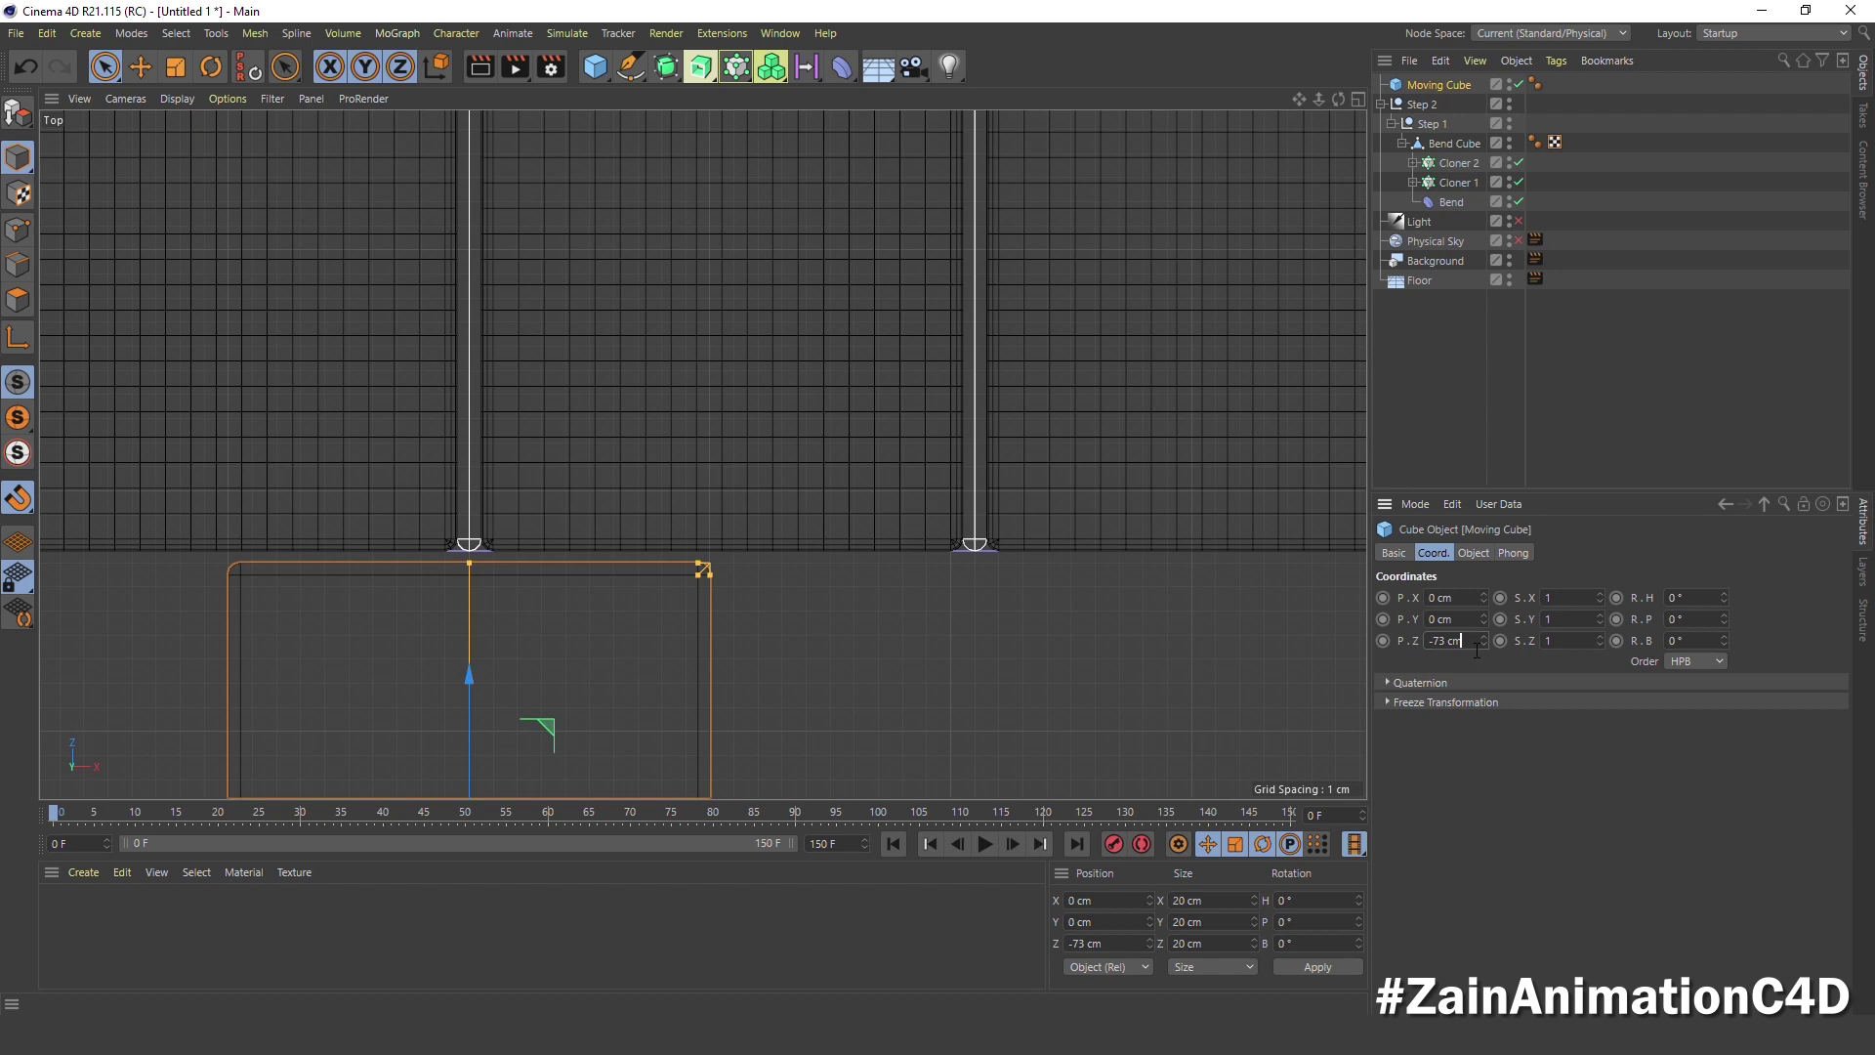
pyautogui.middleClick(660, 454)
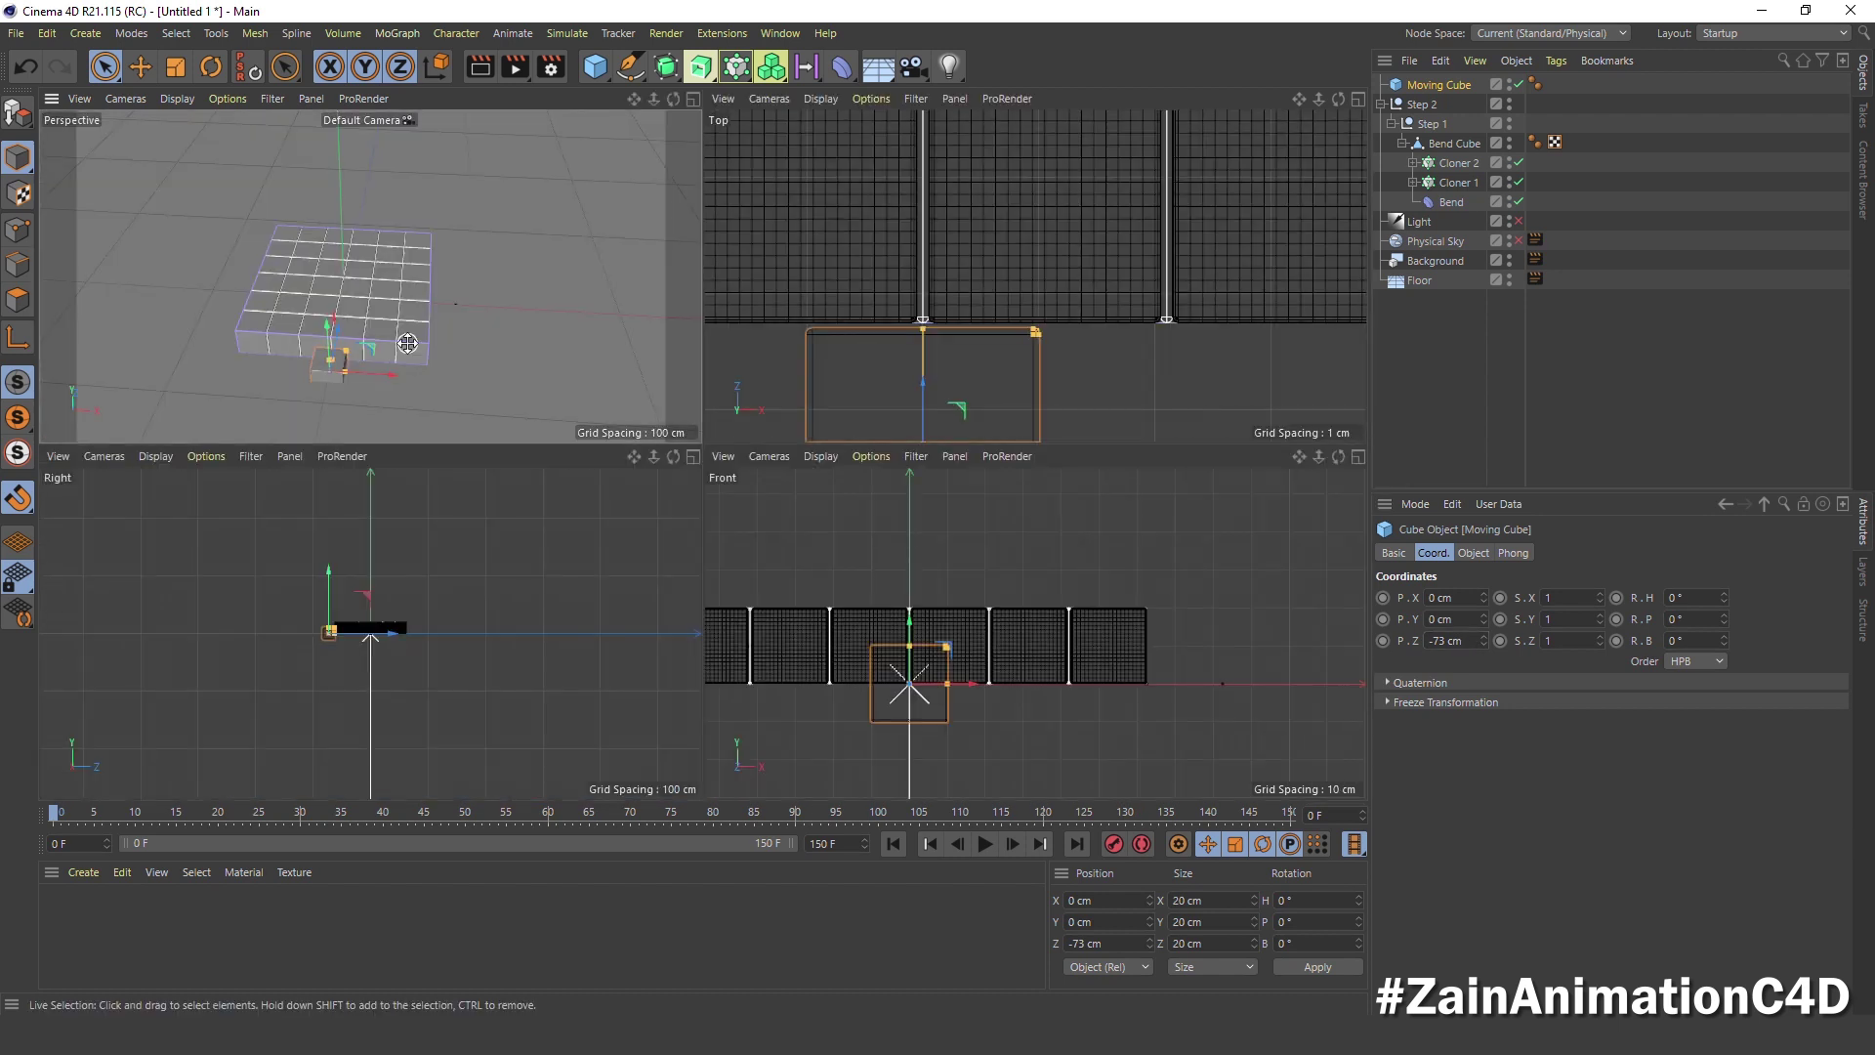
# Set the Moving Cube's X position to 52.5 cm
pyautogui.middleClick(439, 293)
pyautogui.moveTo(1483, 596); pyautogui.dragTo(1484, 599)
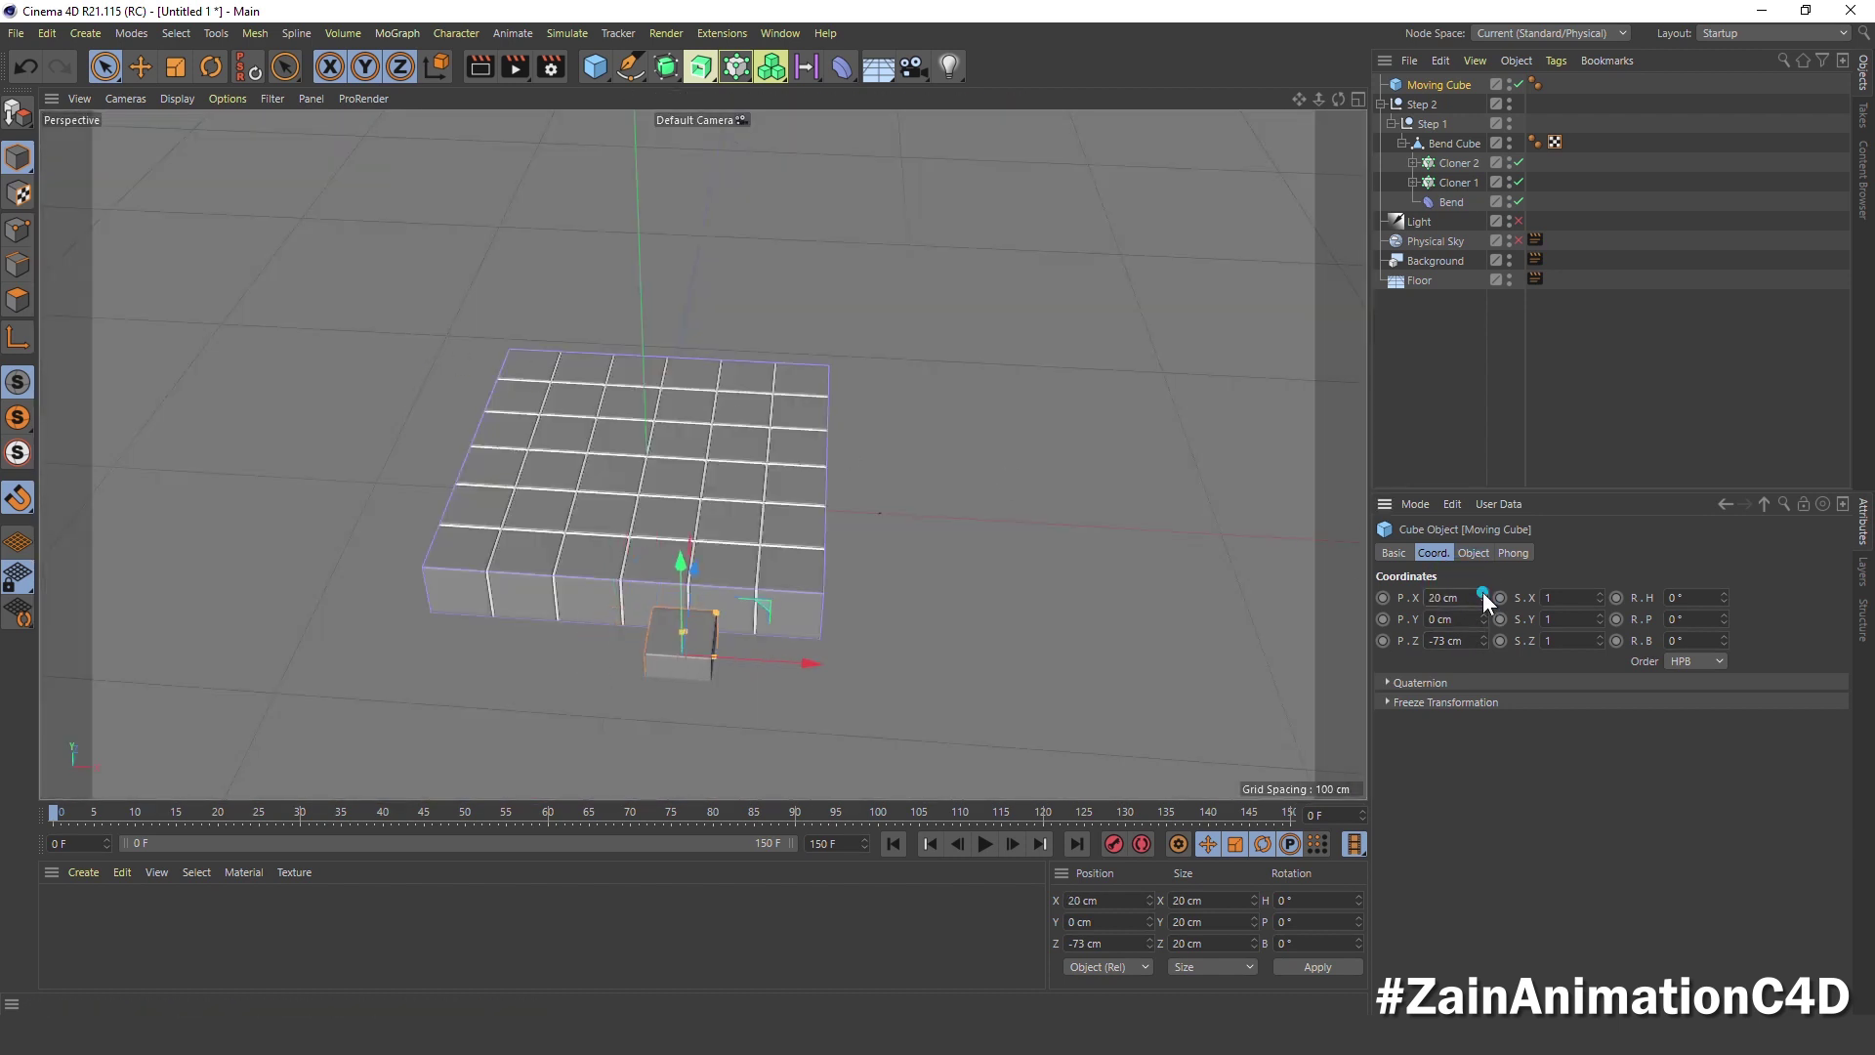
pyautogui.middleClick(707, 489)
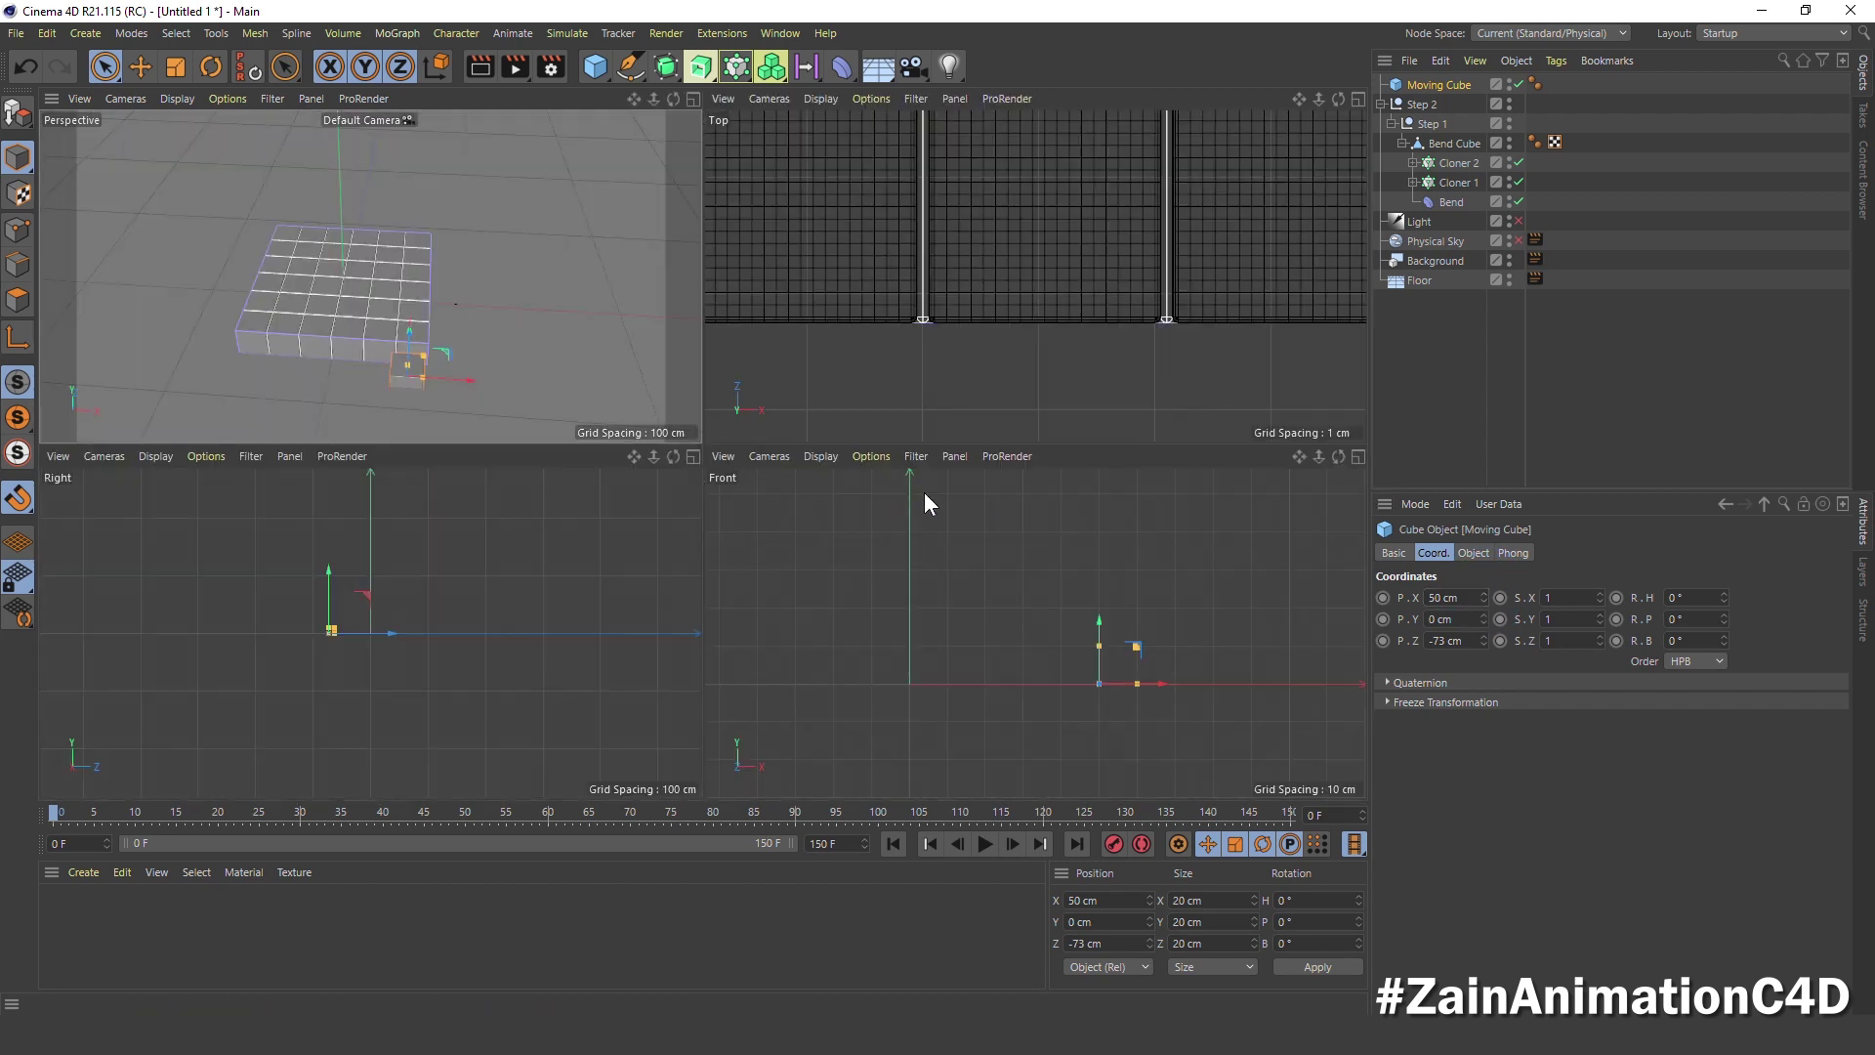
pyautogui.middleClick(1068, 619)
pyautogui.moveTo(1483, 597); pyautogui.dragTo(1484, 593)
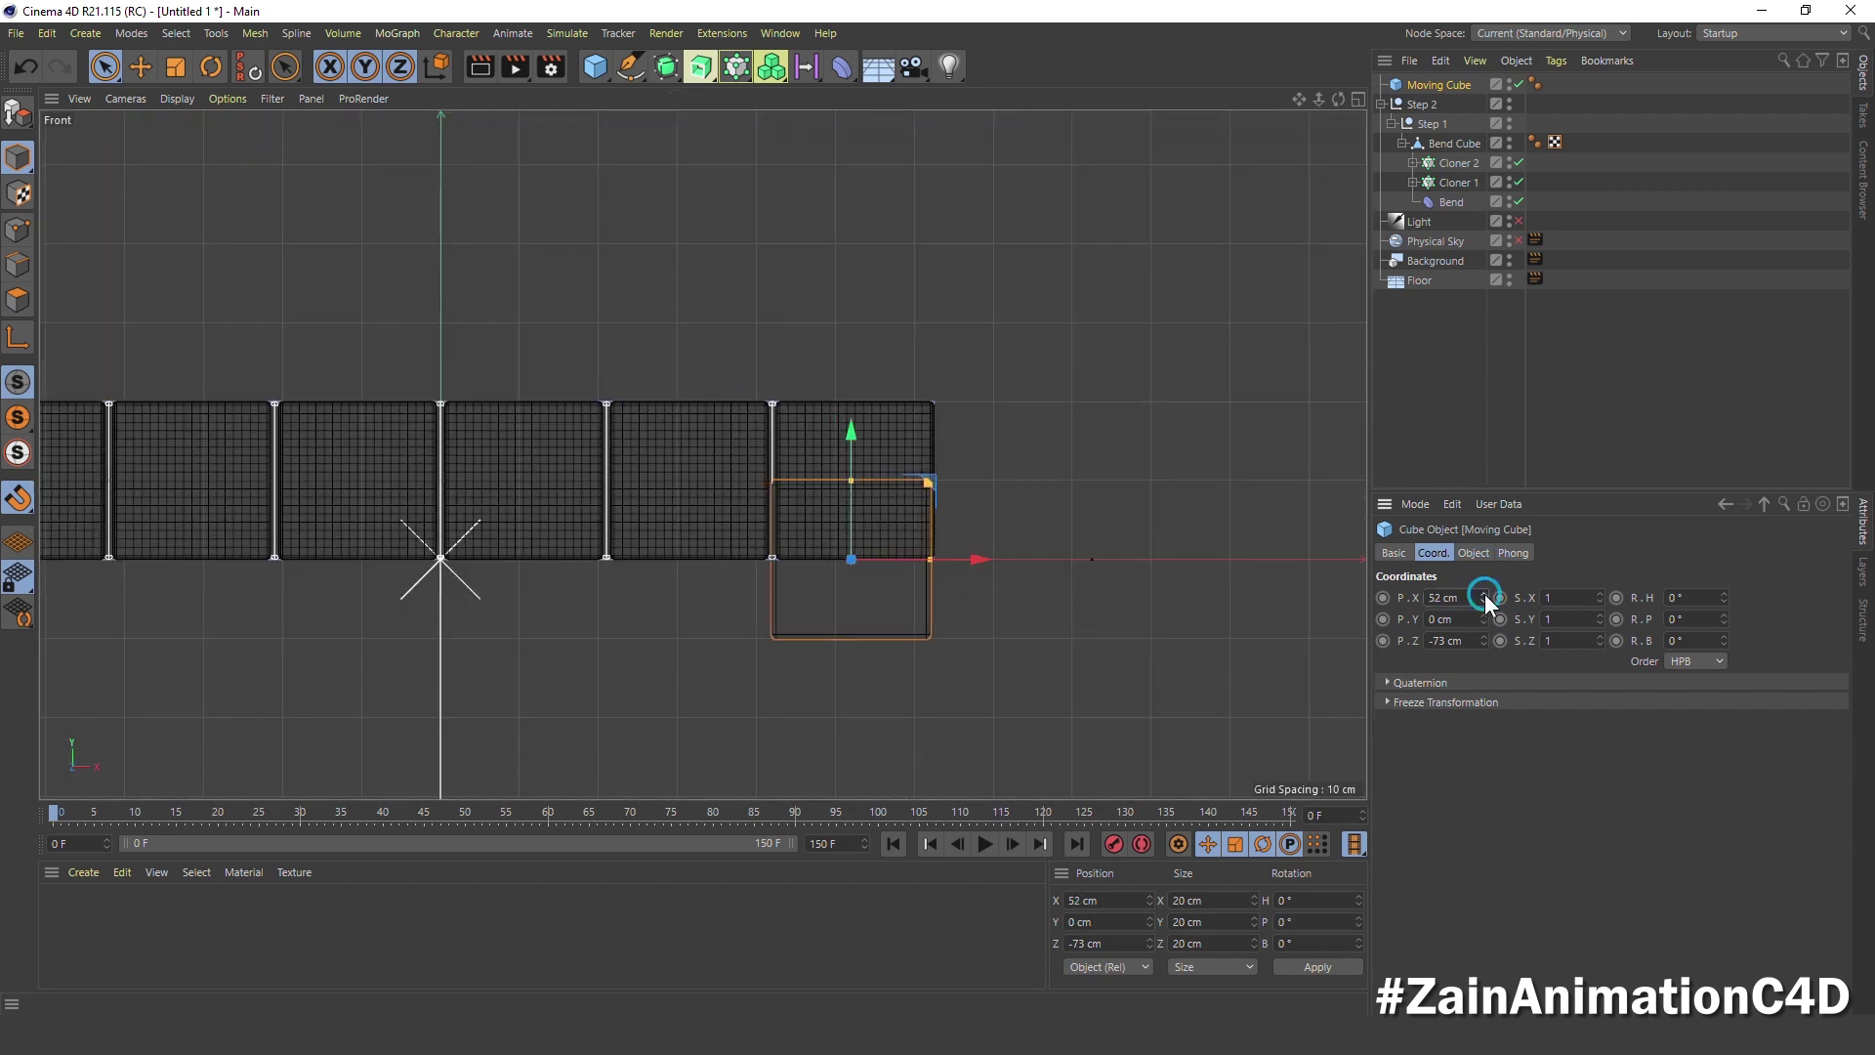
pyautogui.scroll(5, 905, 552)
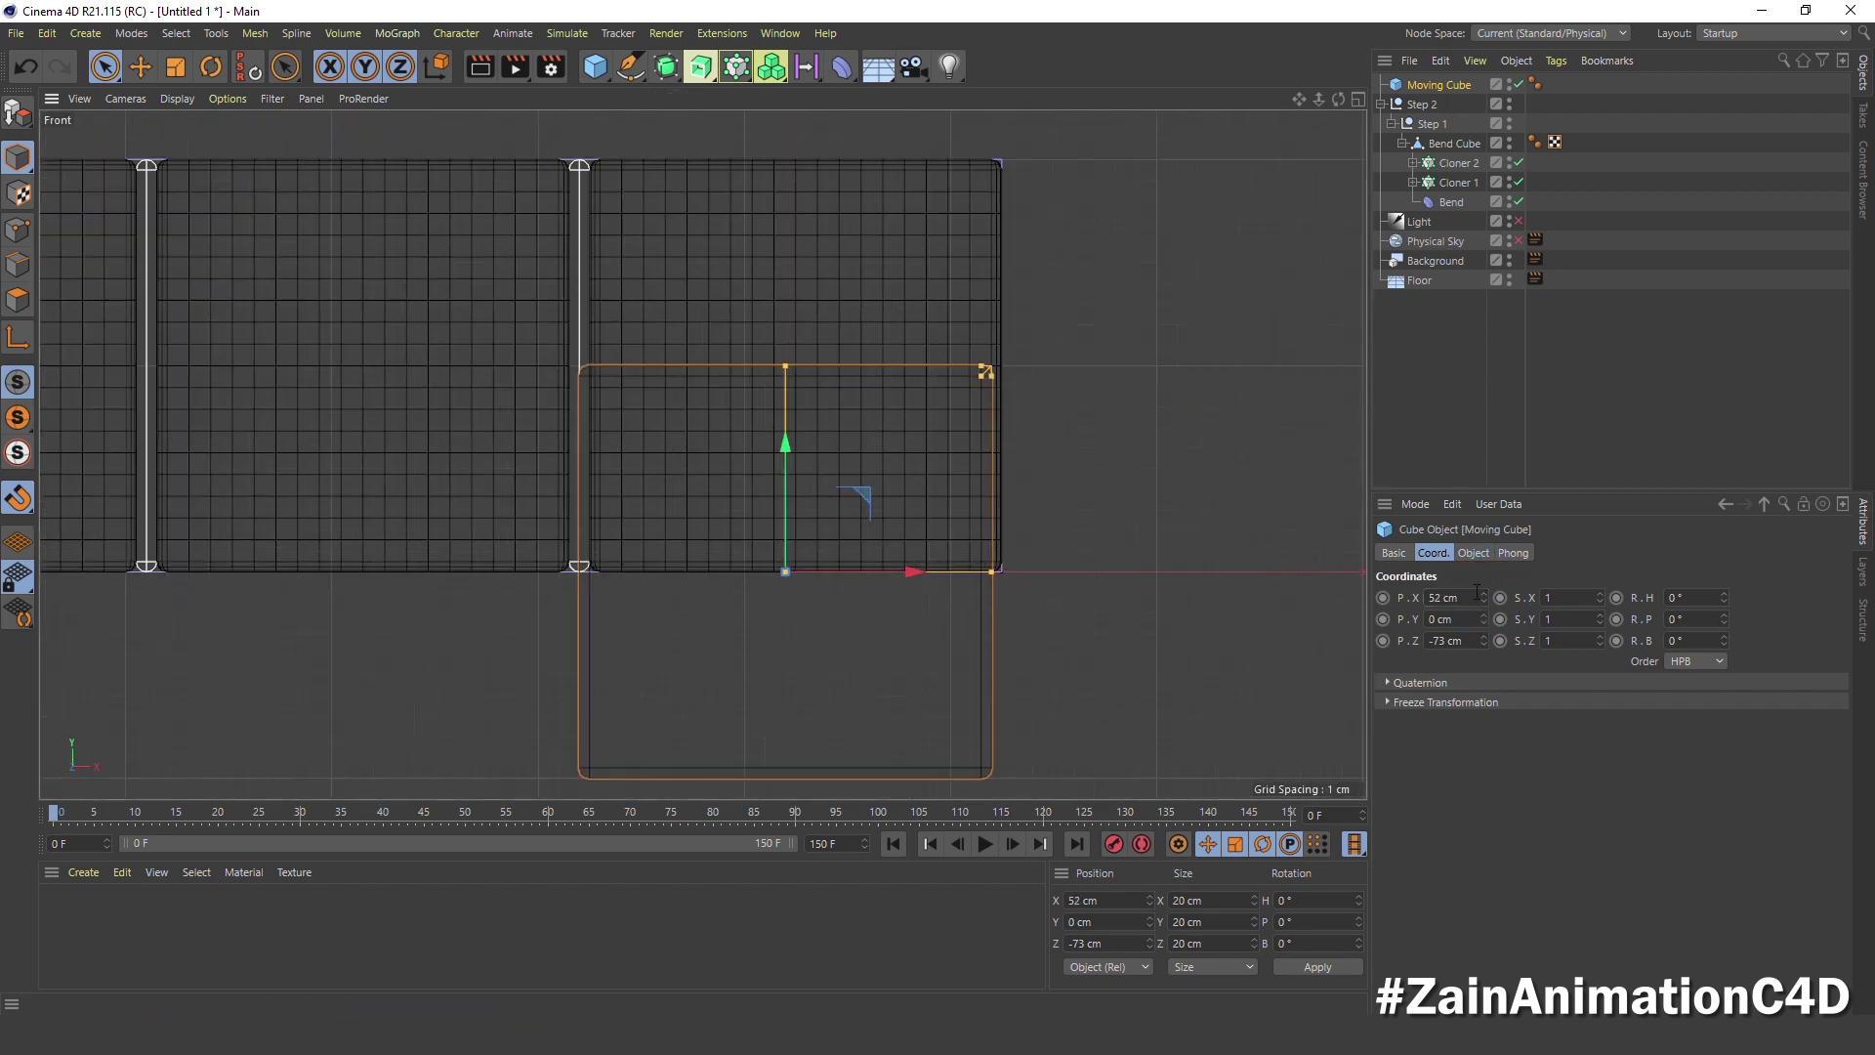
pyautogui.click(1484, 592)
pyautogui.click(1110, 629)
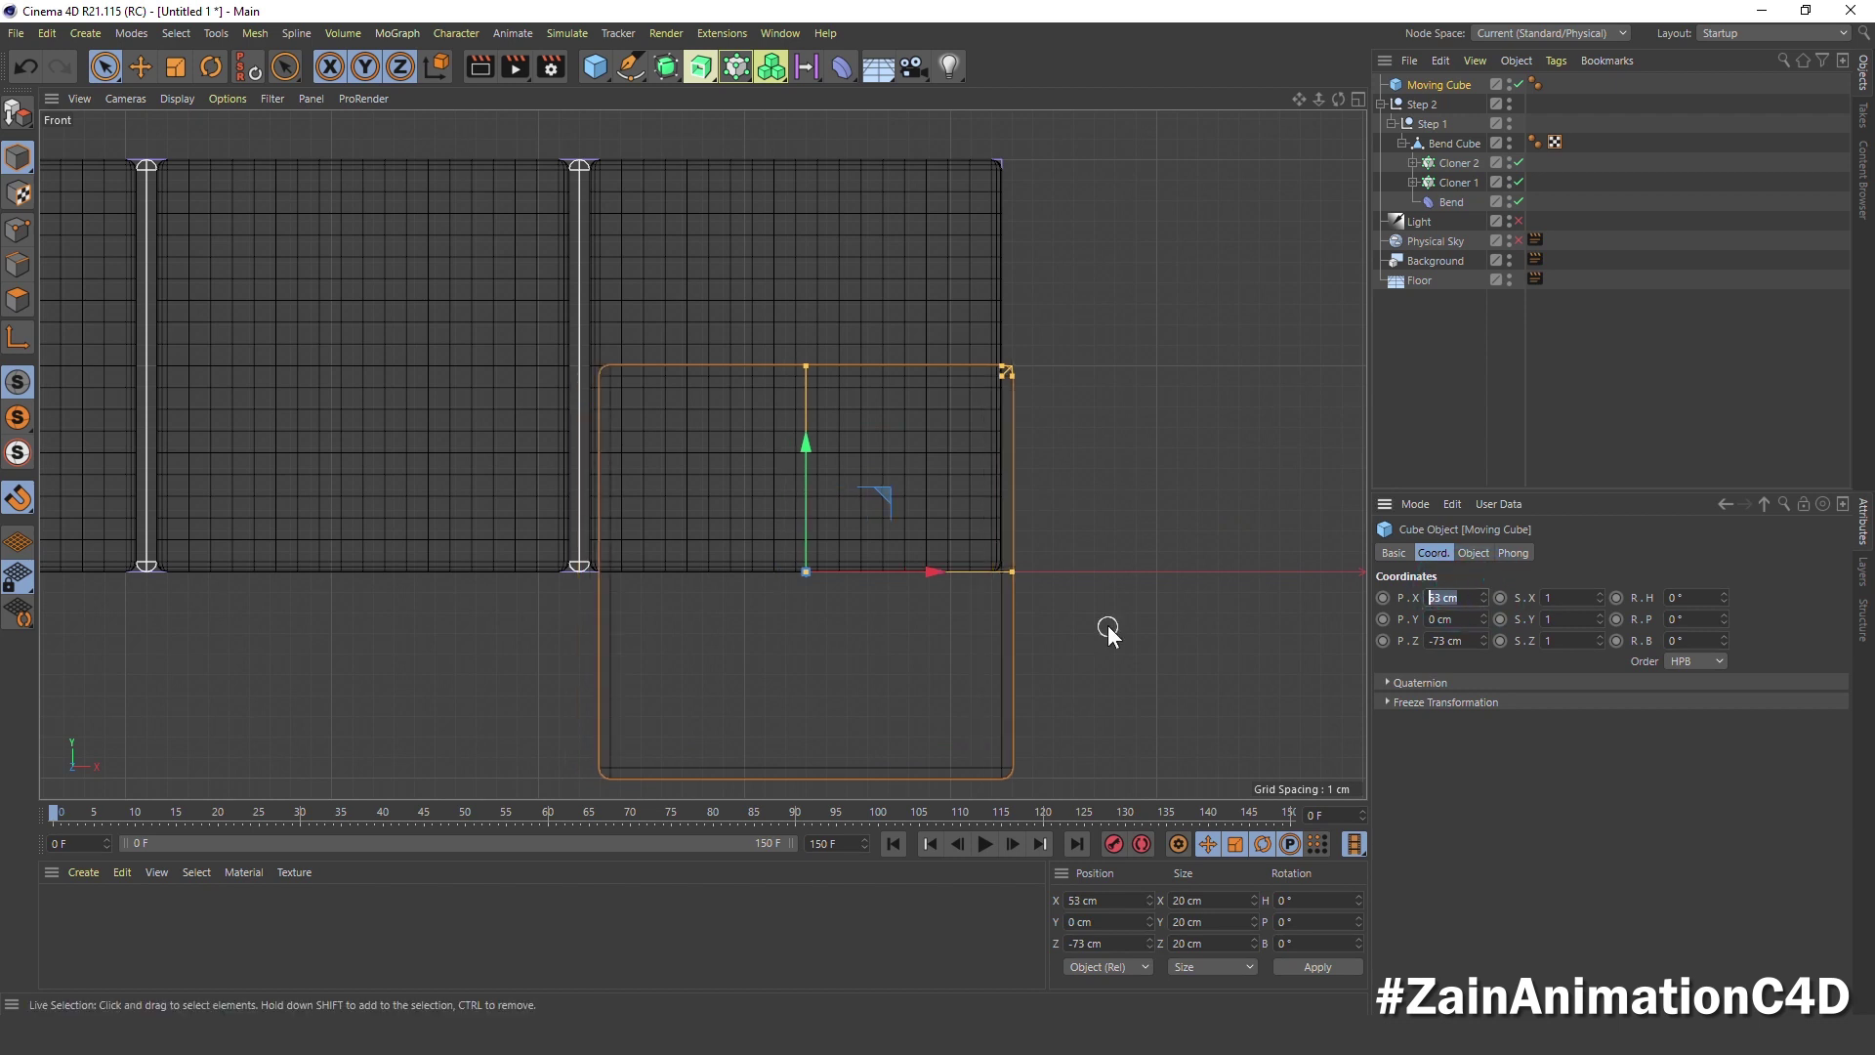
pyautogui.write('52.5')
pyautogui.press('Return')
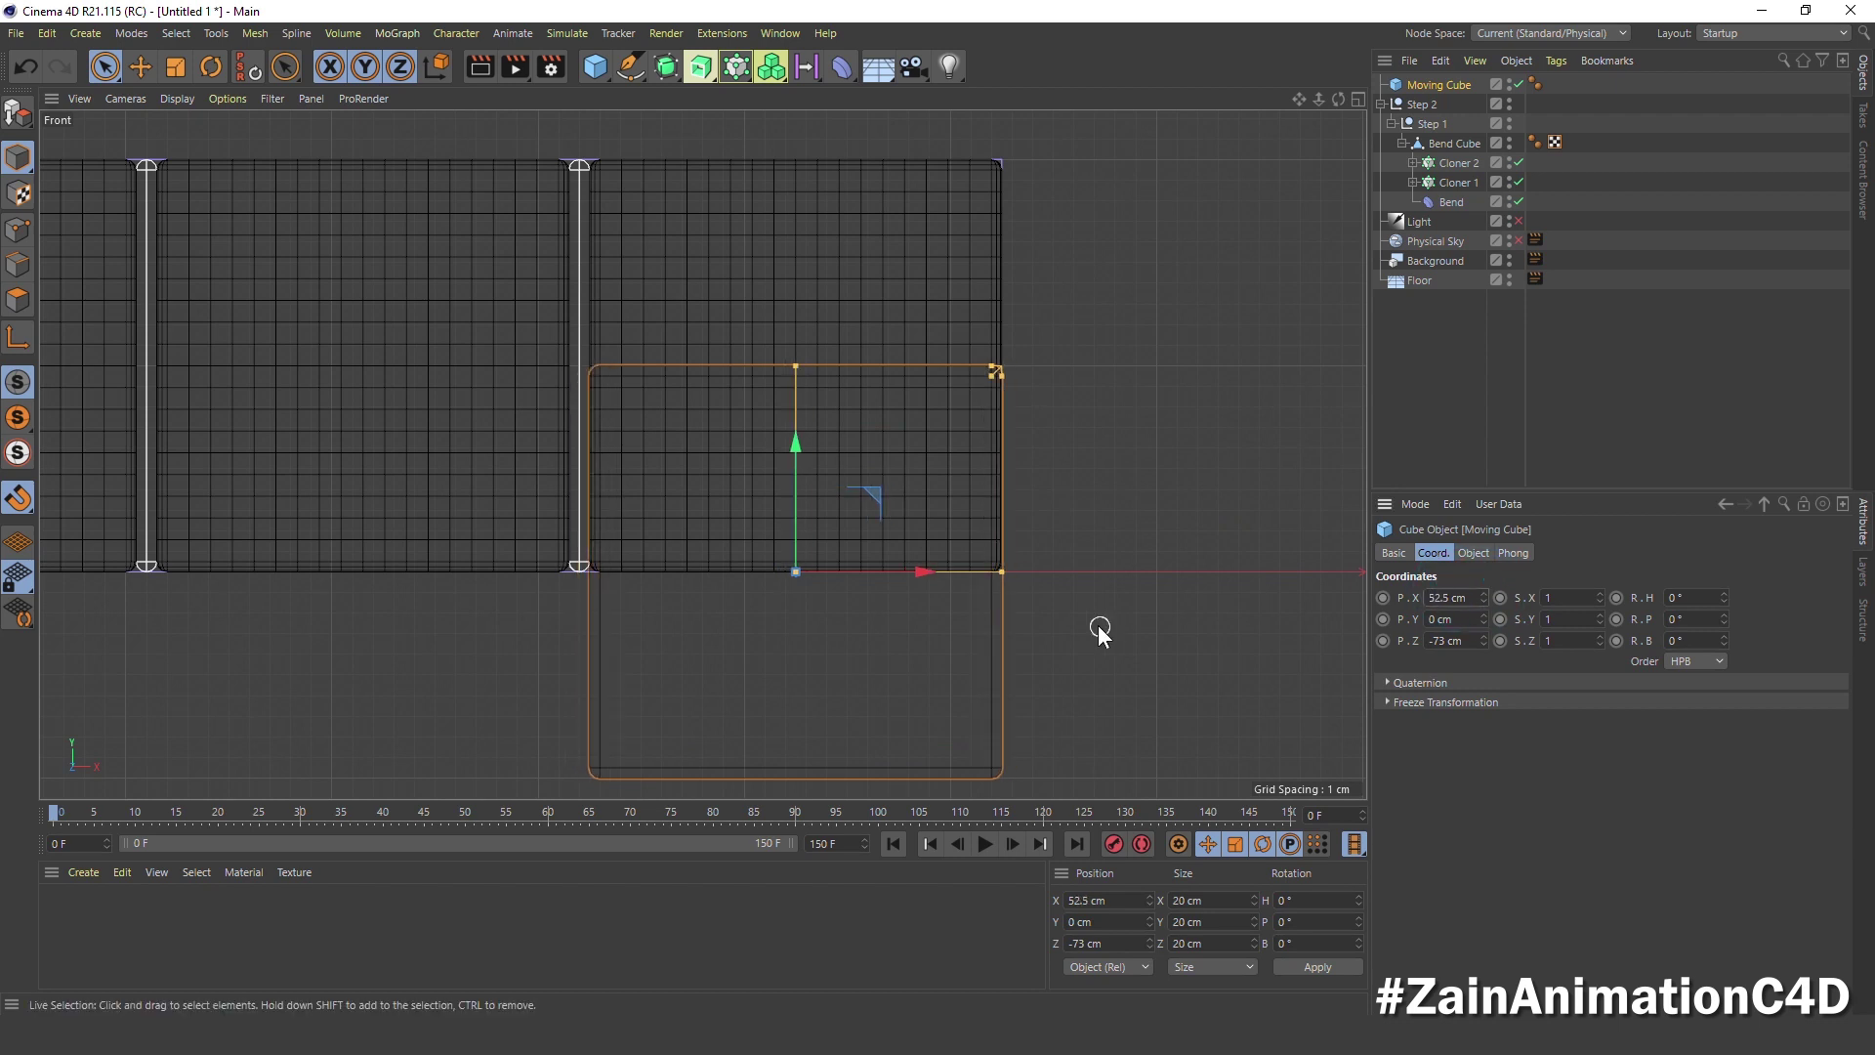
# Set the Moving Cube's Z position to -73.5 cm
pyautogui.click(1474, 645)
pyautogui.click(1257, 643)
pyautogui.middleClick(1074, 458)
pyautogui.middleClick(927, 312)
pyautogui.scroll(-3, 1139, 396)
pyautogui.keyDown('alt'); pyautogui.moveTo(1139, 397); pyautogui.dragTo(610, 404, button='middle'); pyautogui.keyUp('alt')
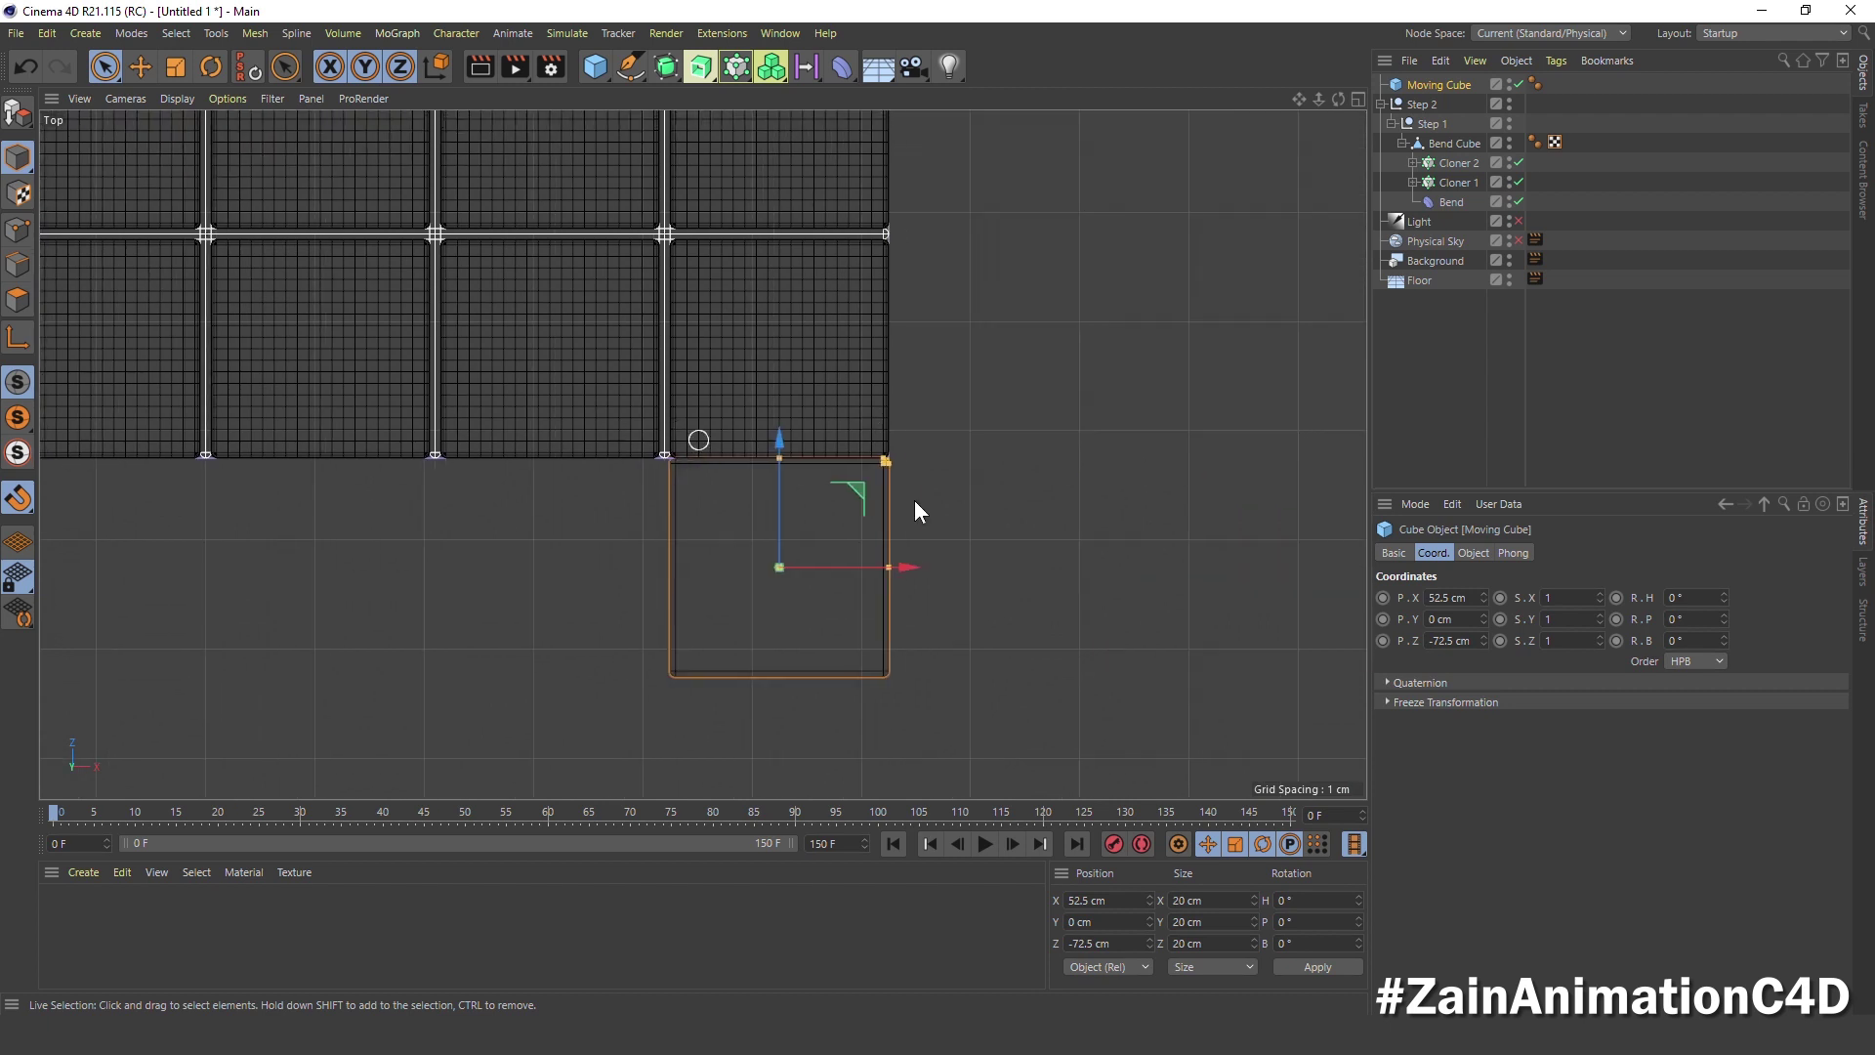
pyautogui.click(1472, 644)
pyautogui.write('3.5')
pyautogui.press('Return')
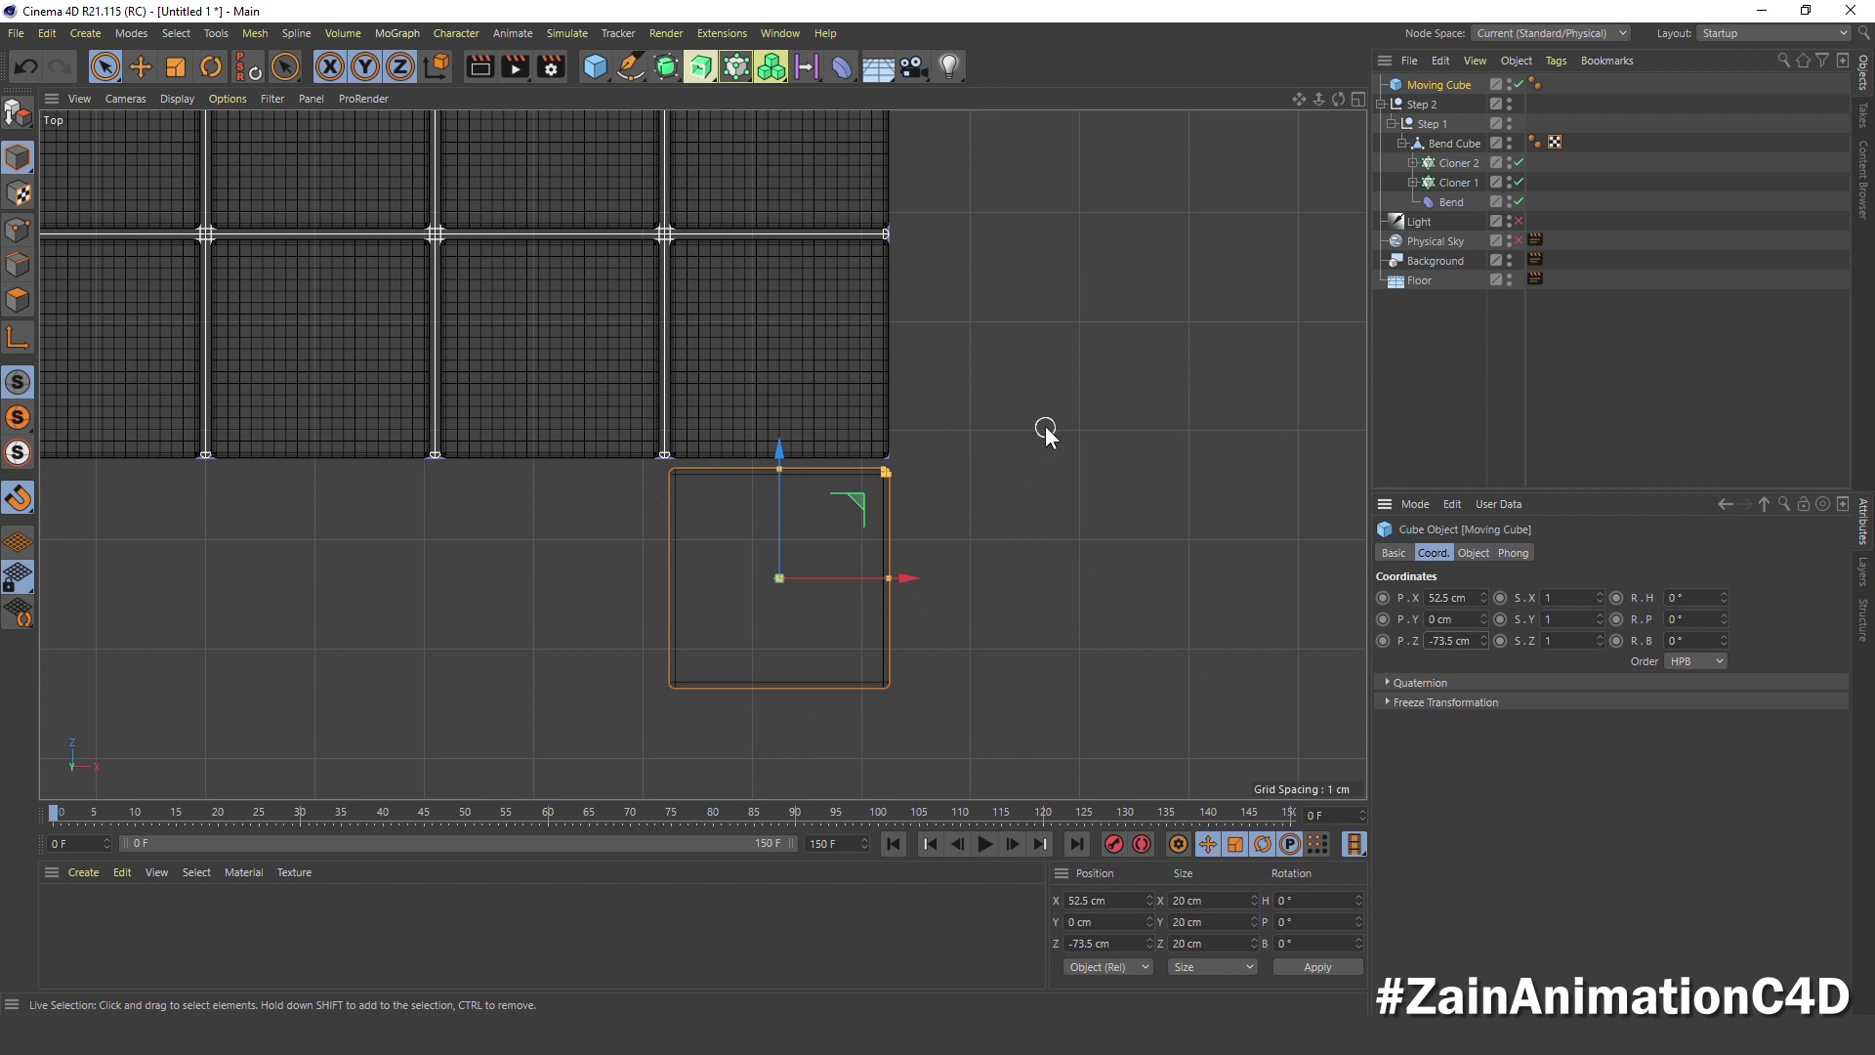
# Raise the Moving Cube to Y 10 cm and orbit to check it beside the grid
pyautogui.middleClick(1045, 431)
pyautogui.middleClick(469, 251)
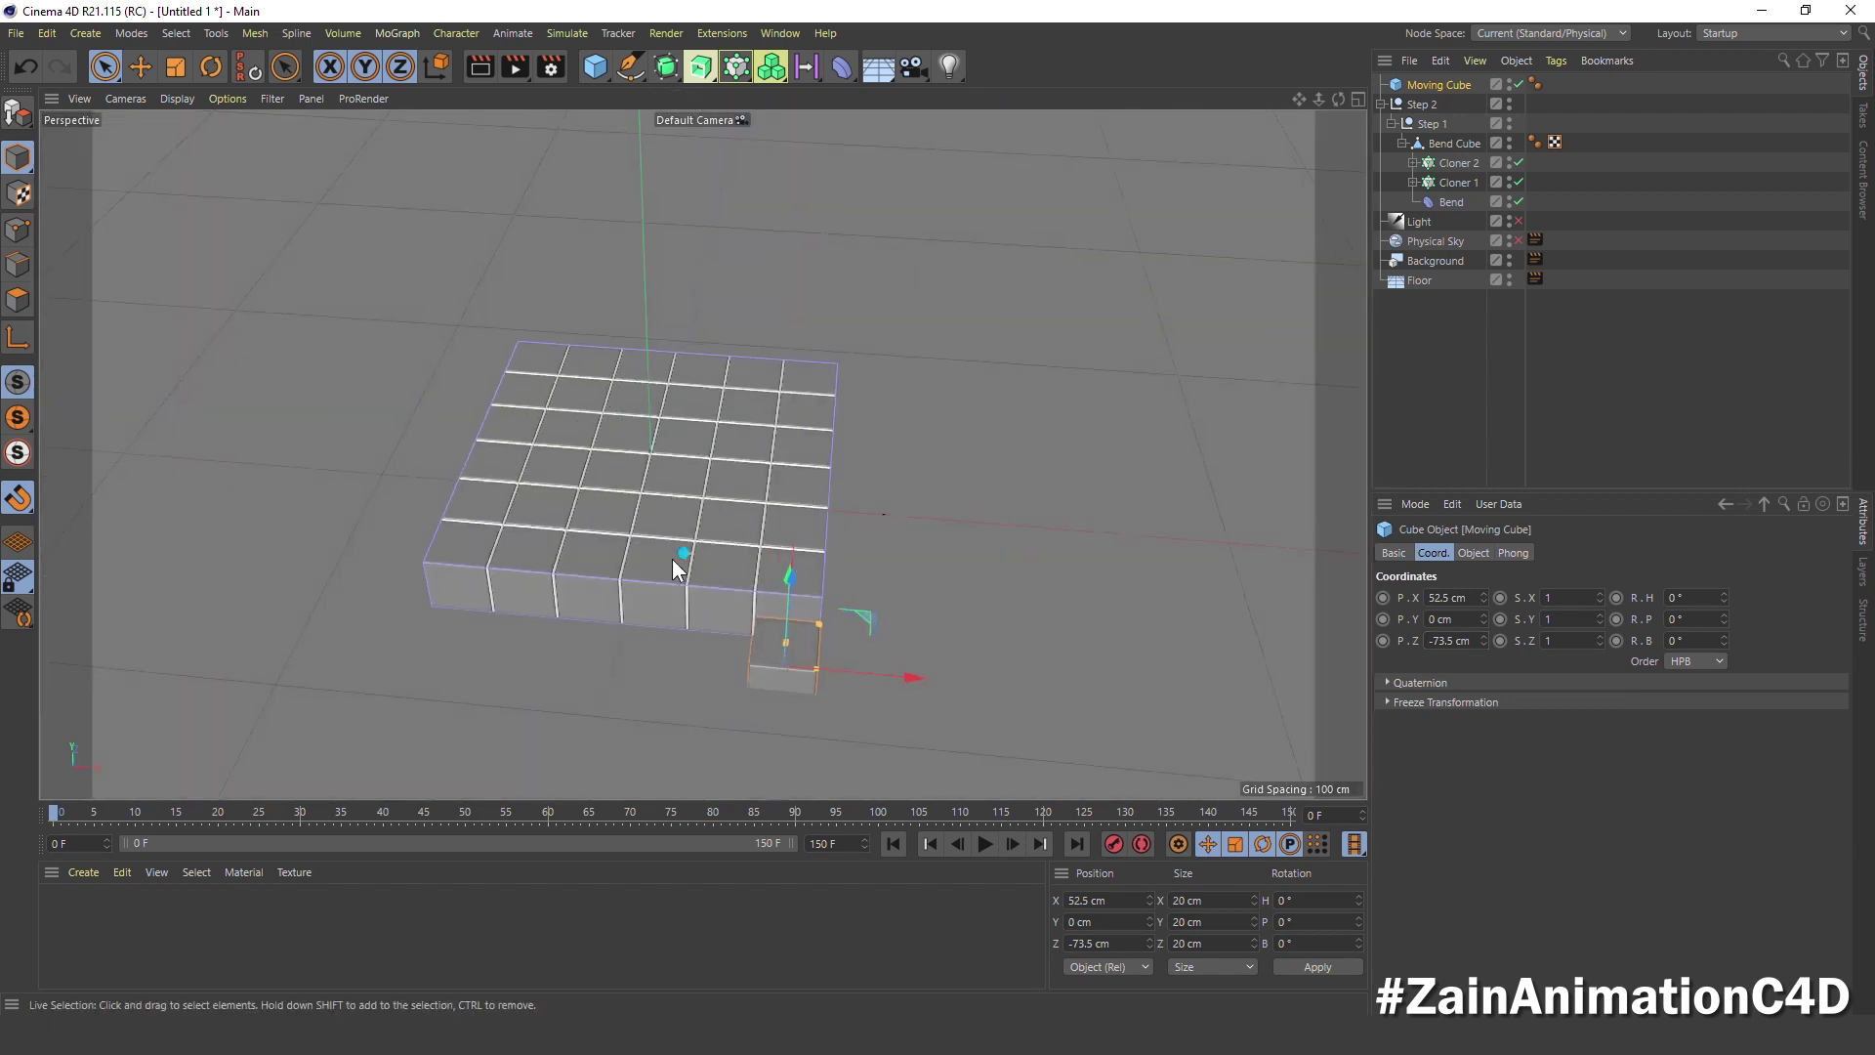
pyautogui.click(1453, 619)
pyautogui.write('10')
pyautogui.press('Return')
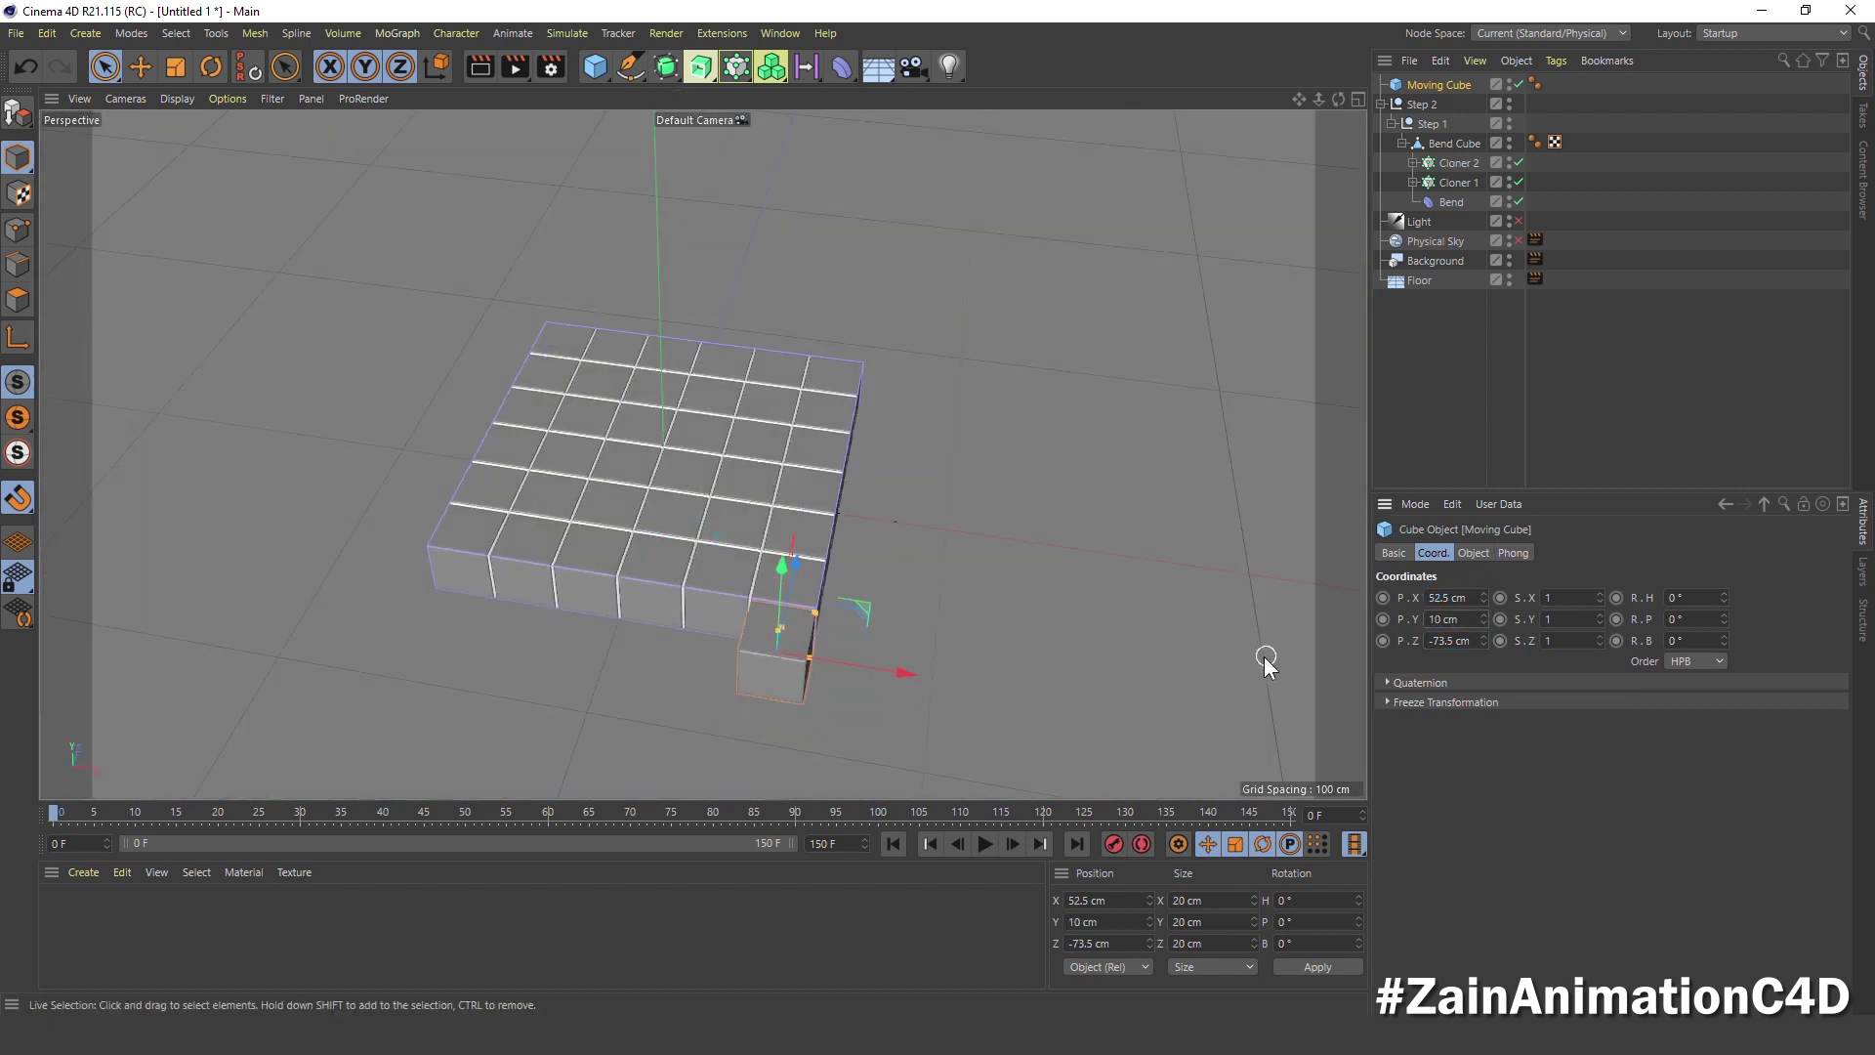
pyautogui.moveTo(966, 652)
pyautogui.keyDown('alt'); pyautogui.mouseDown()
pyautogui.moveTo(803, 628)
pyautogui.moveTo(741, 648)
pyautogui.mouseUp(); pyautogui.keyUp('alt')
pyautogui.scroll(5, 996, 561)
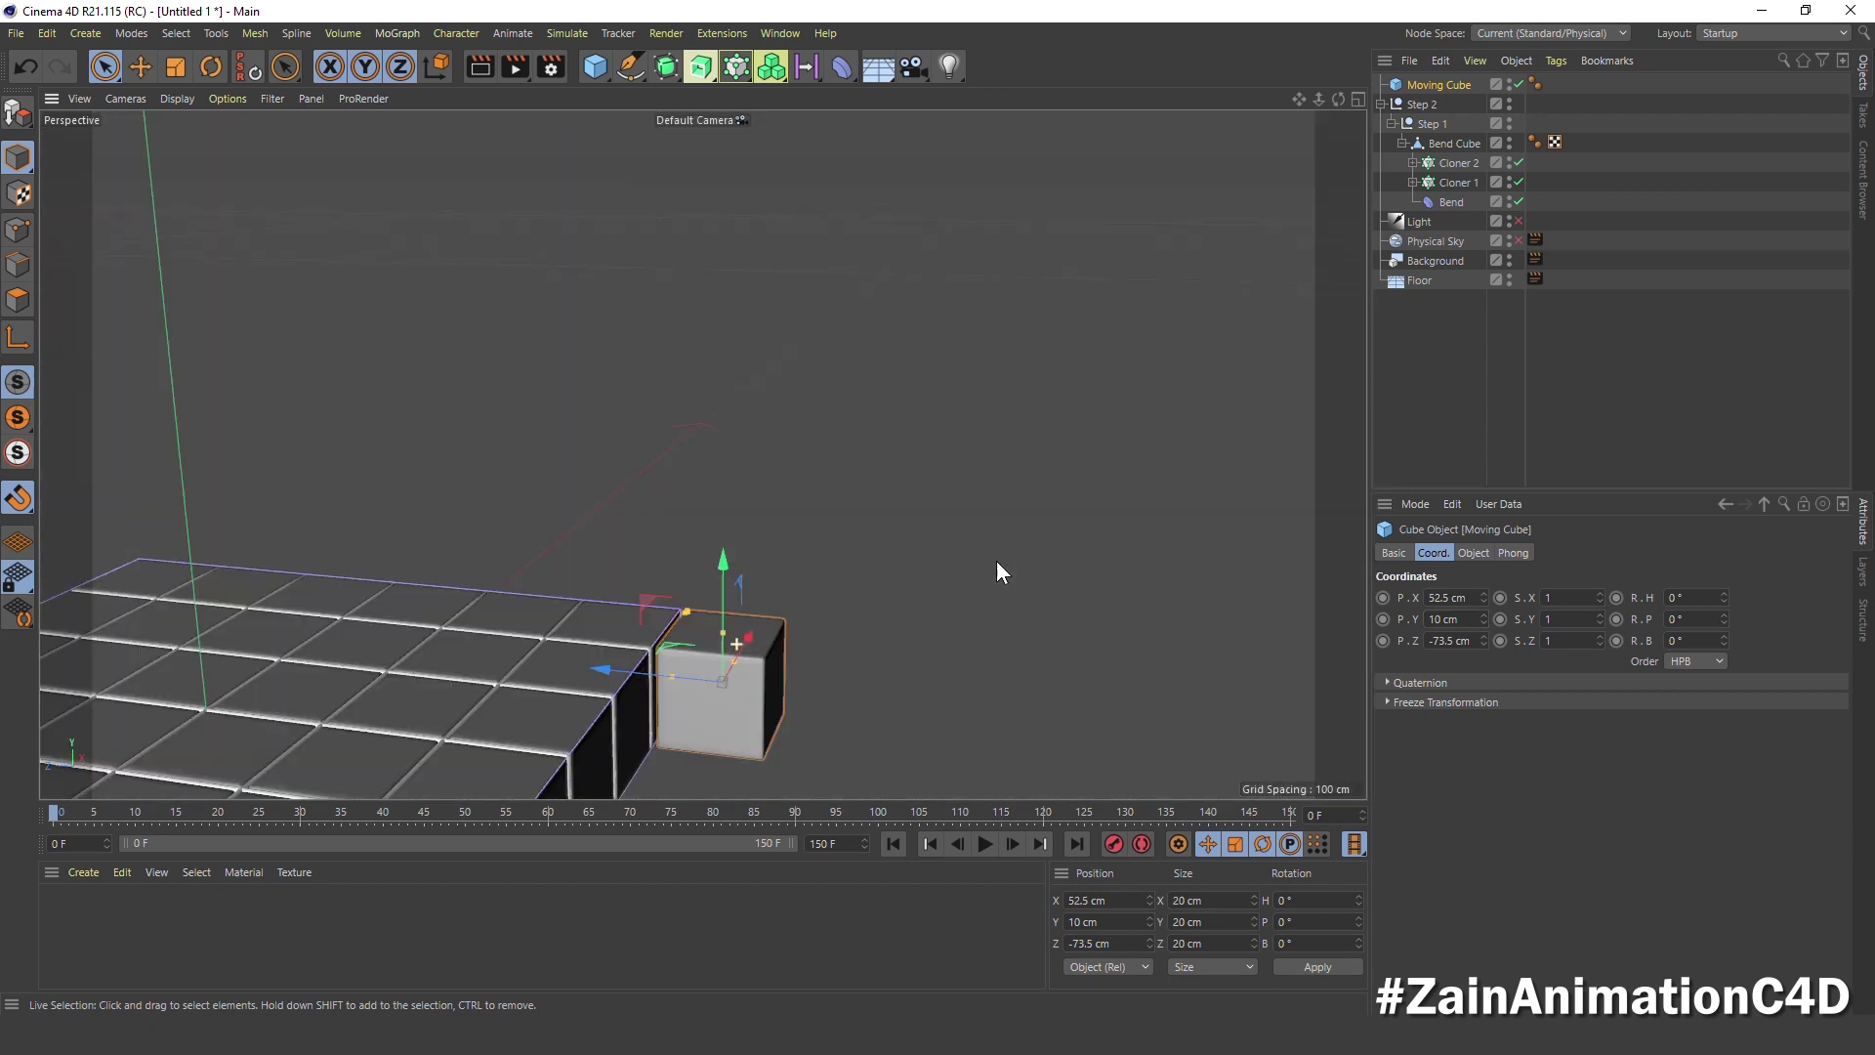
pyautogui.keyDown('alt'); pyautogui.moveTo(998, 580); pyautogui.dragTo(953, 683); pyautogui.keyUp('alt')
pyautogui.scroll(-3, 953, 683)
pyautogui.moveTo(861, 646)
pyautogui.keyDown('alt'); pyautogui.mouseDown()
pyautogui.moveTo(768, 617)
pyautogui.moveTo(789, 616)
pyautogui.moveTo(769, 532)
pyautogui.moveTo(810, 572)
pyautogui.mouseUp(); pyautogui.keyUp('alt')
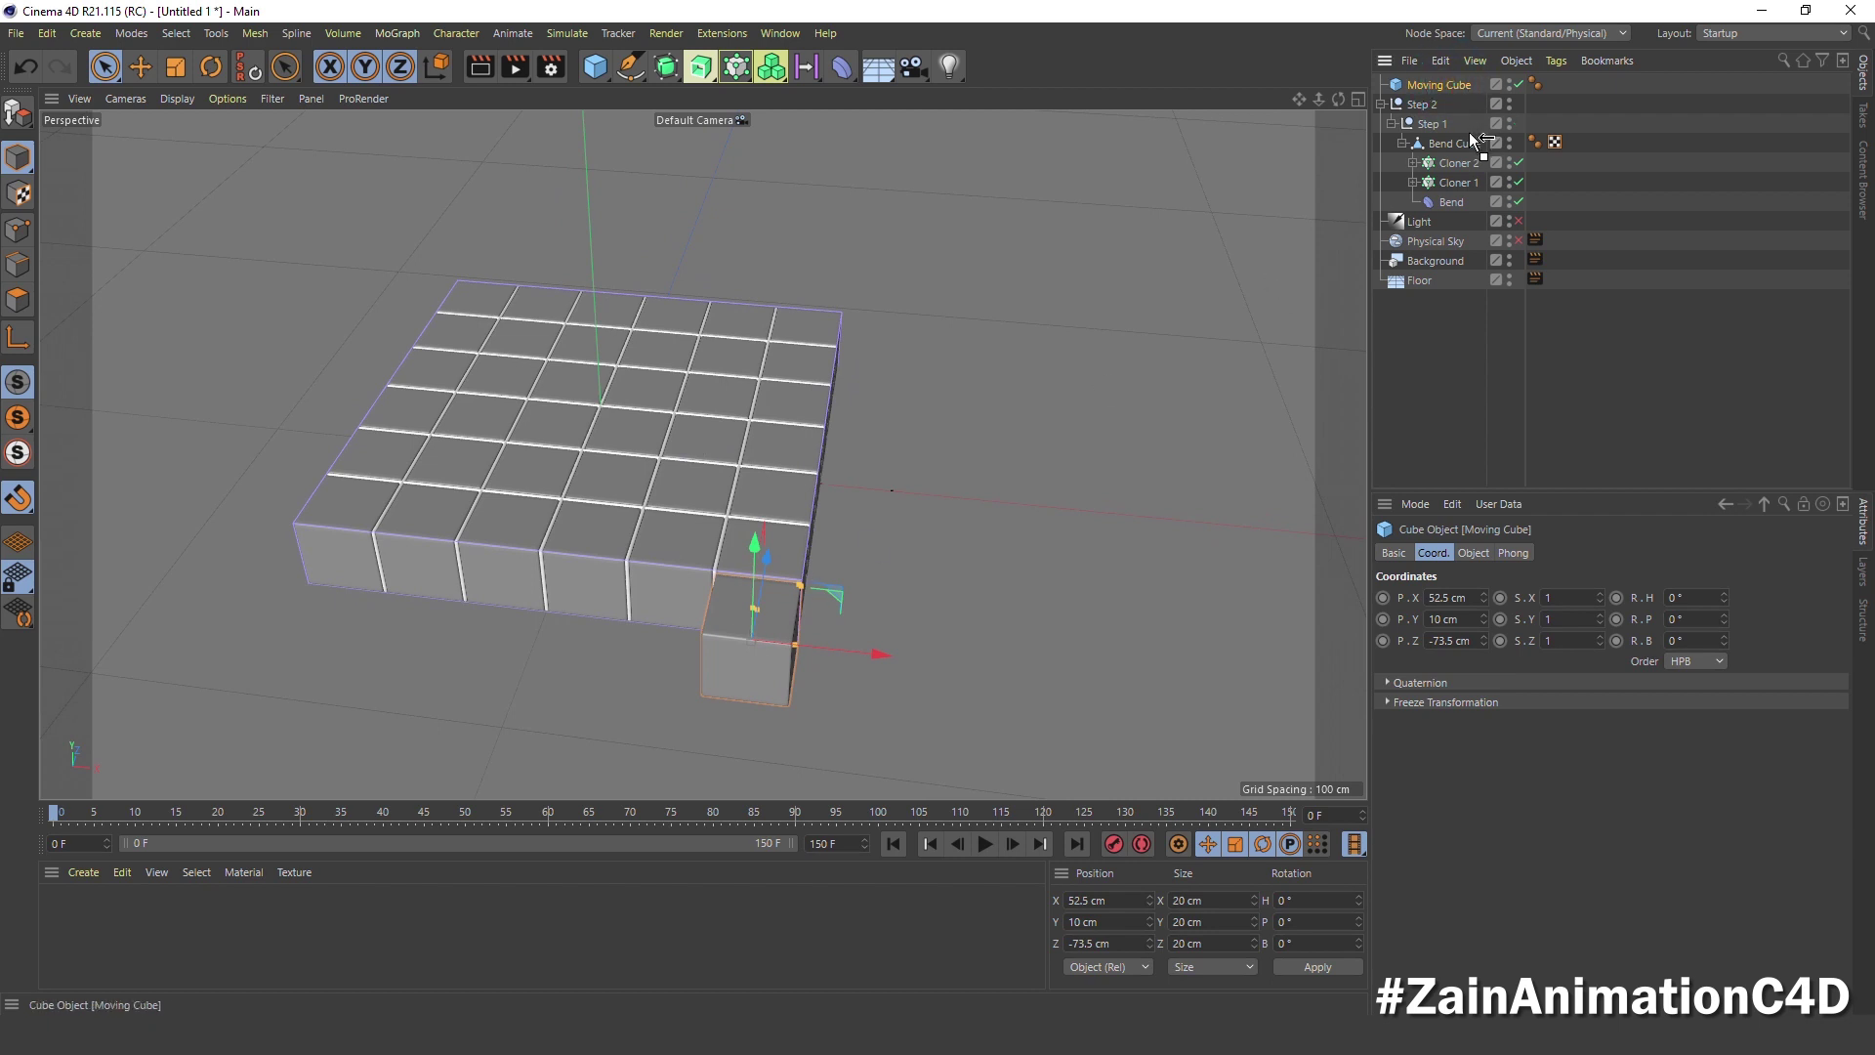
# Parent Moving Cube under Bend Cube and preview the bend playback
pyautogui.moveTo(1467, 138); pyautogui.dragTo(1463, 140)
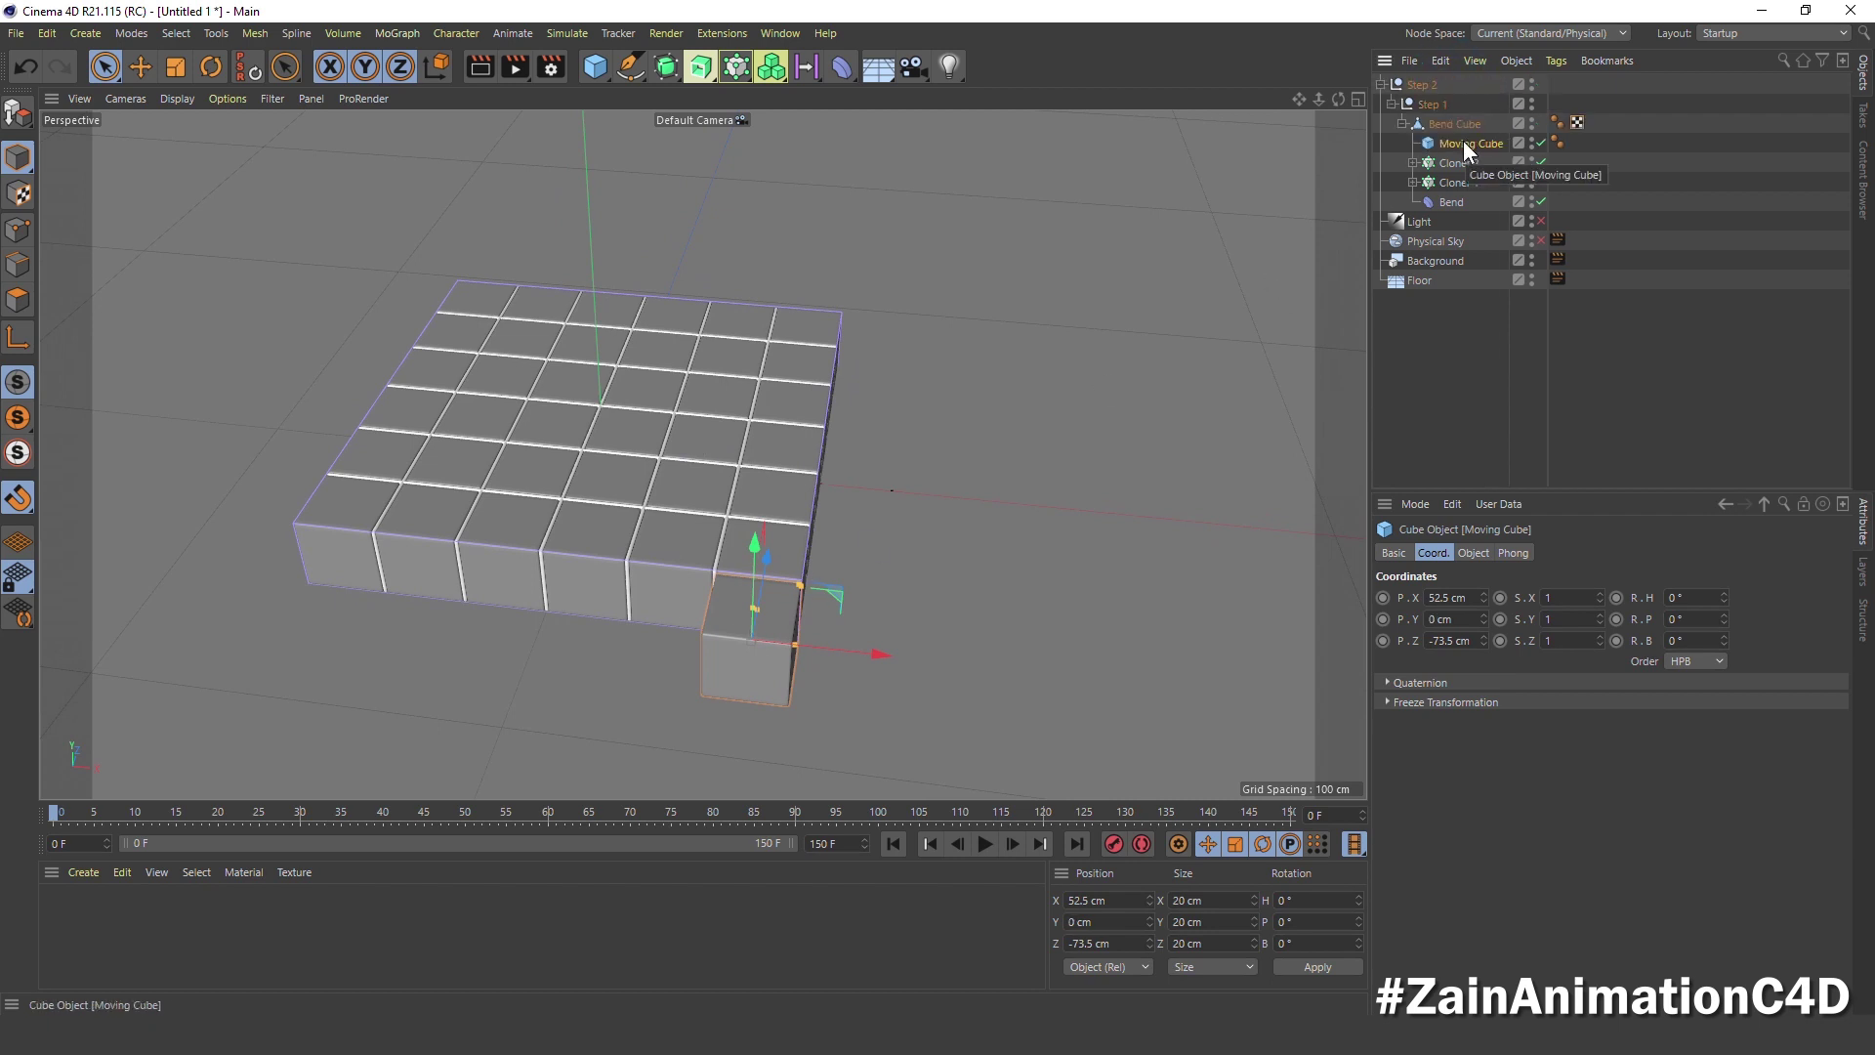
pyautogui.click(984, 843)
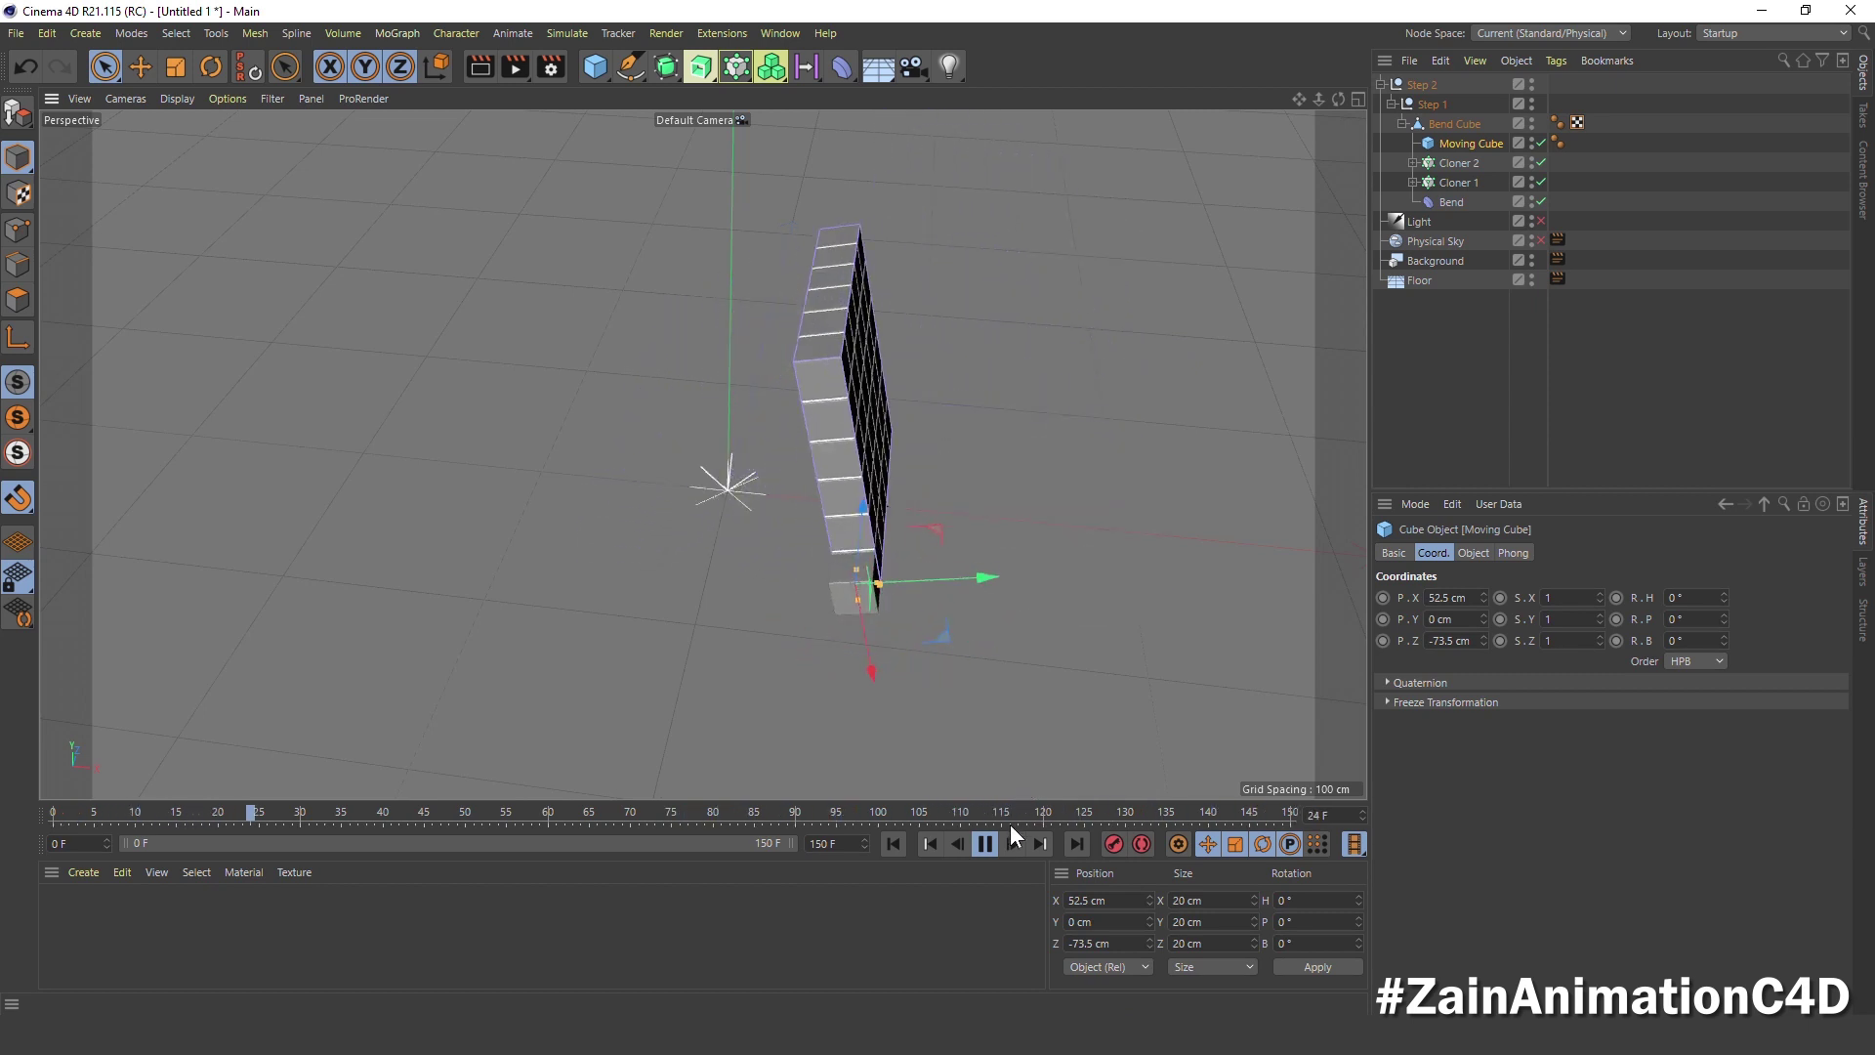
pyautogui.click(986, 841)
pyautogui.click(892, 842)
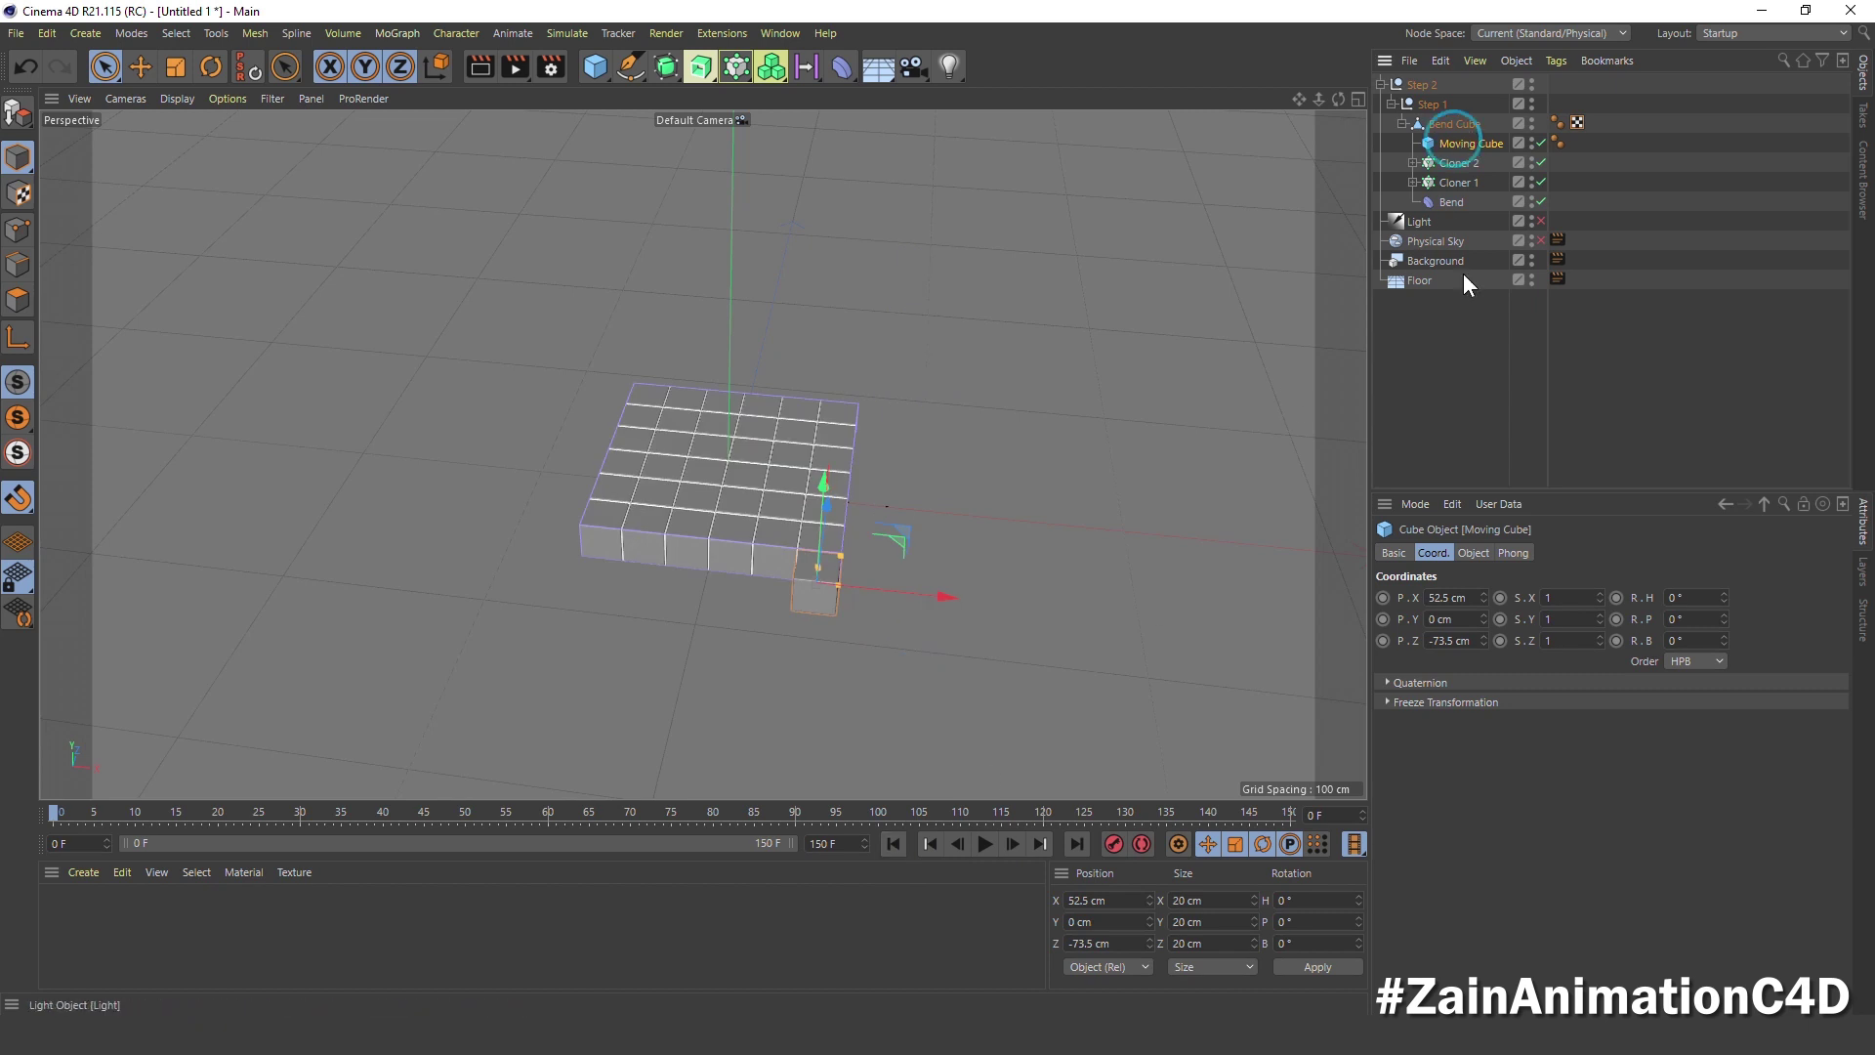
# Keyframe the Moving Cube's X at -52.5 cm on frame 30 and 52.5 cm on frame 60
pyautogui.click(303, 812)
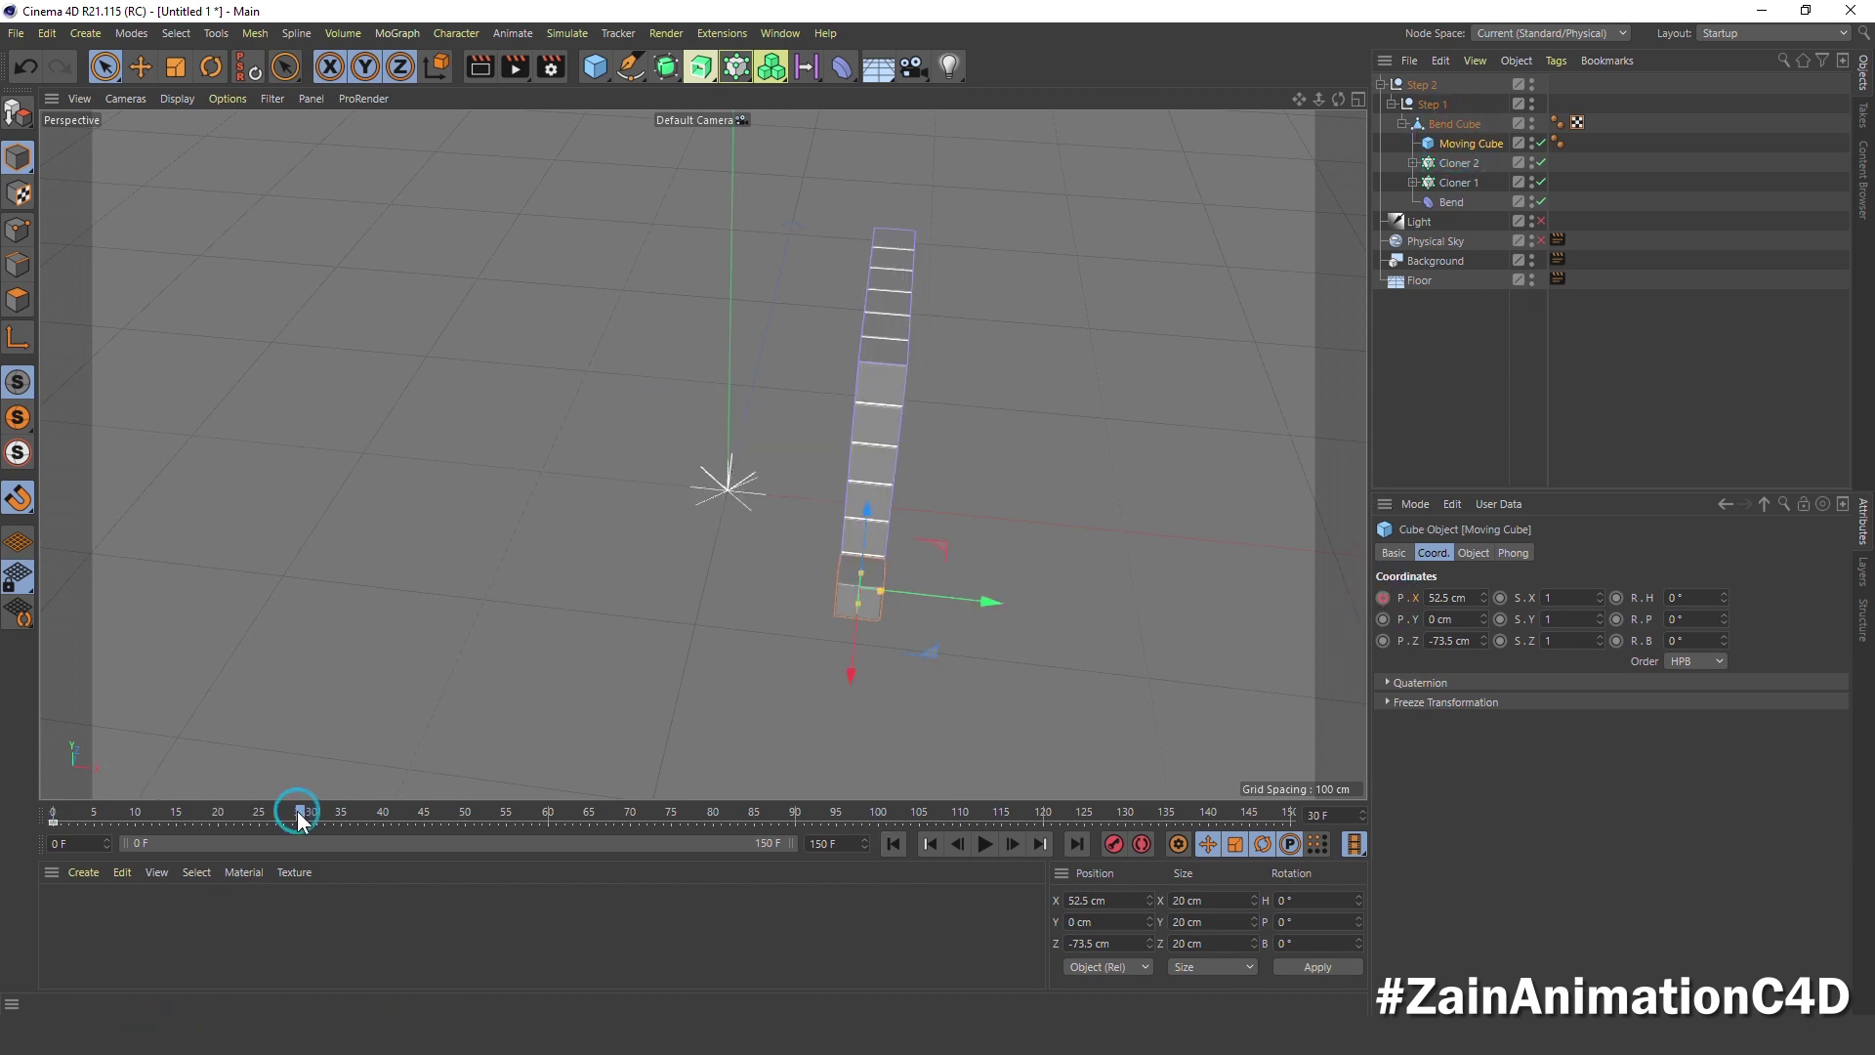
pyautogui.click(1429, 598)
pyautogui.write('-')
pyautogui.press('Return')
pyautogui.click(1383, 599)
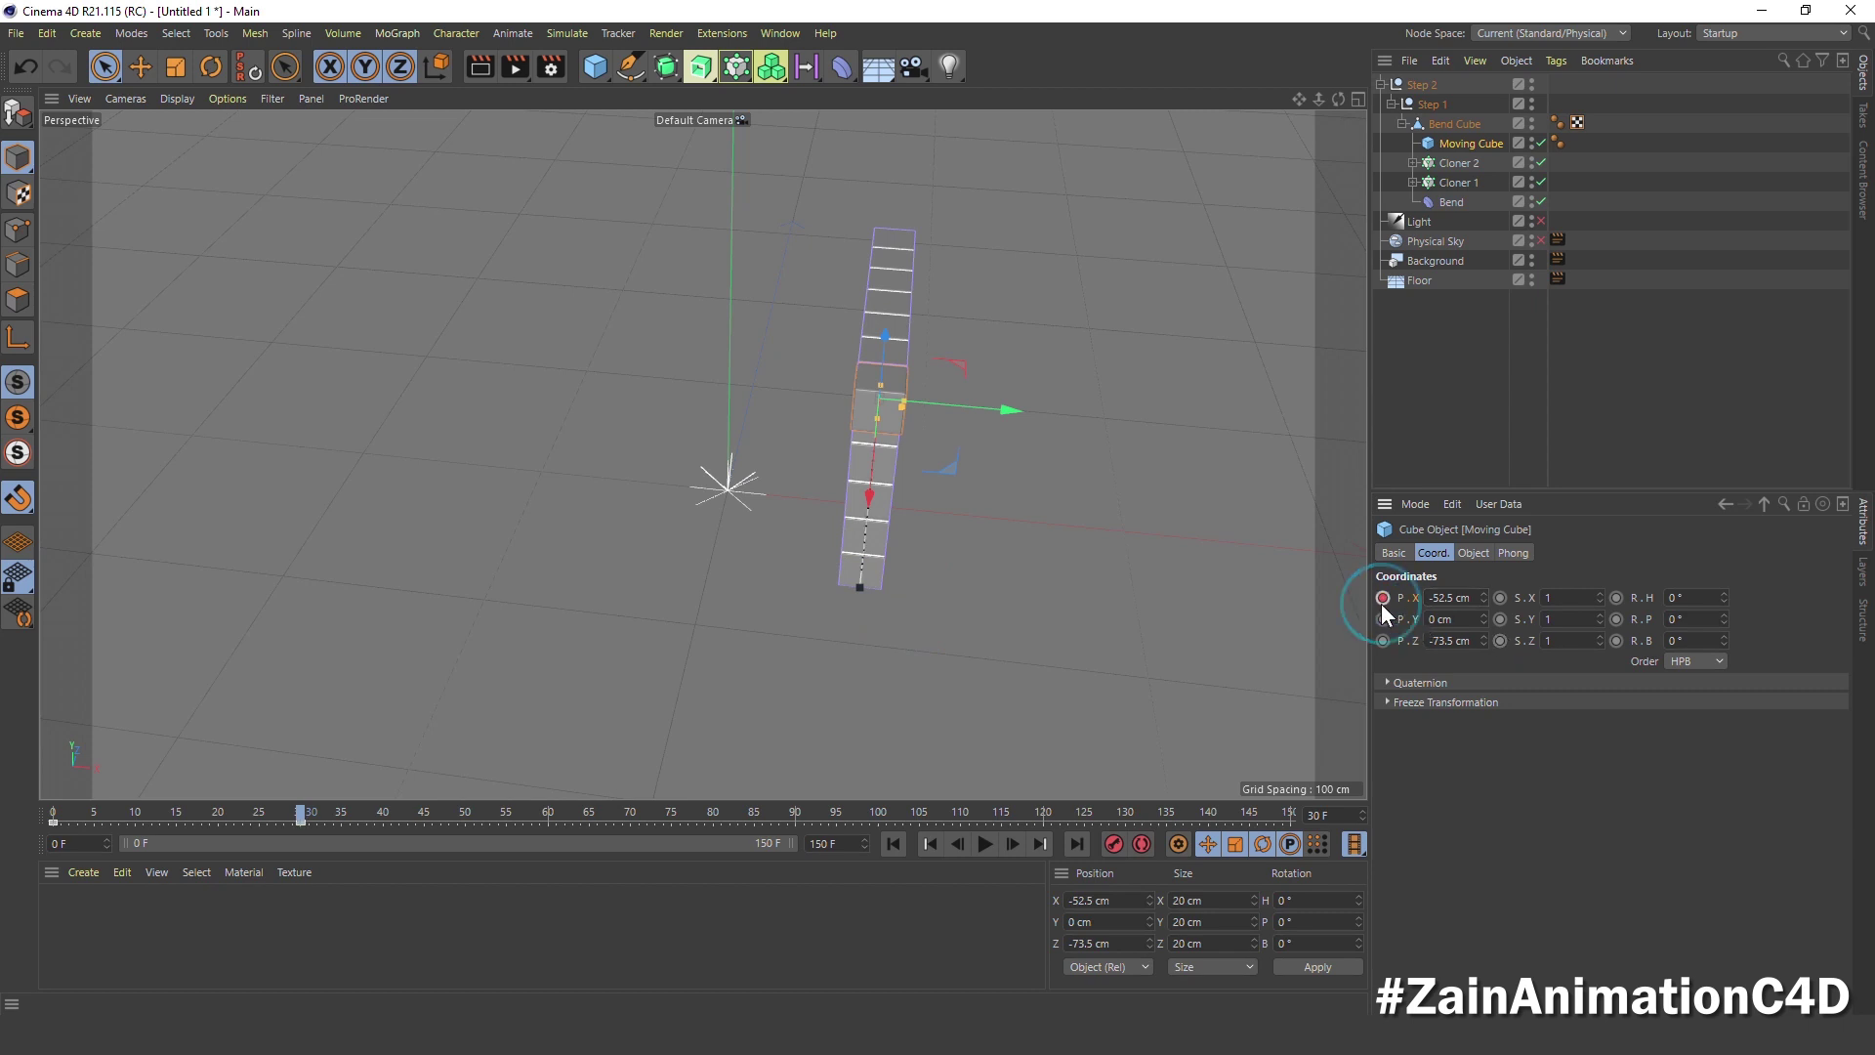
pyautogui.moveTo(291, 819)
pyautogui.mouseDown()
pyautogui.moveTo(209, 813)
pyautogui.moveTo(180, 836)
pyautogui.moveTo(549, 883)
pyautogui.mouseUp()
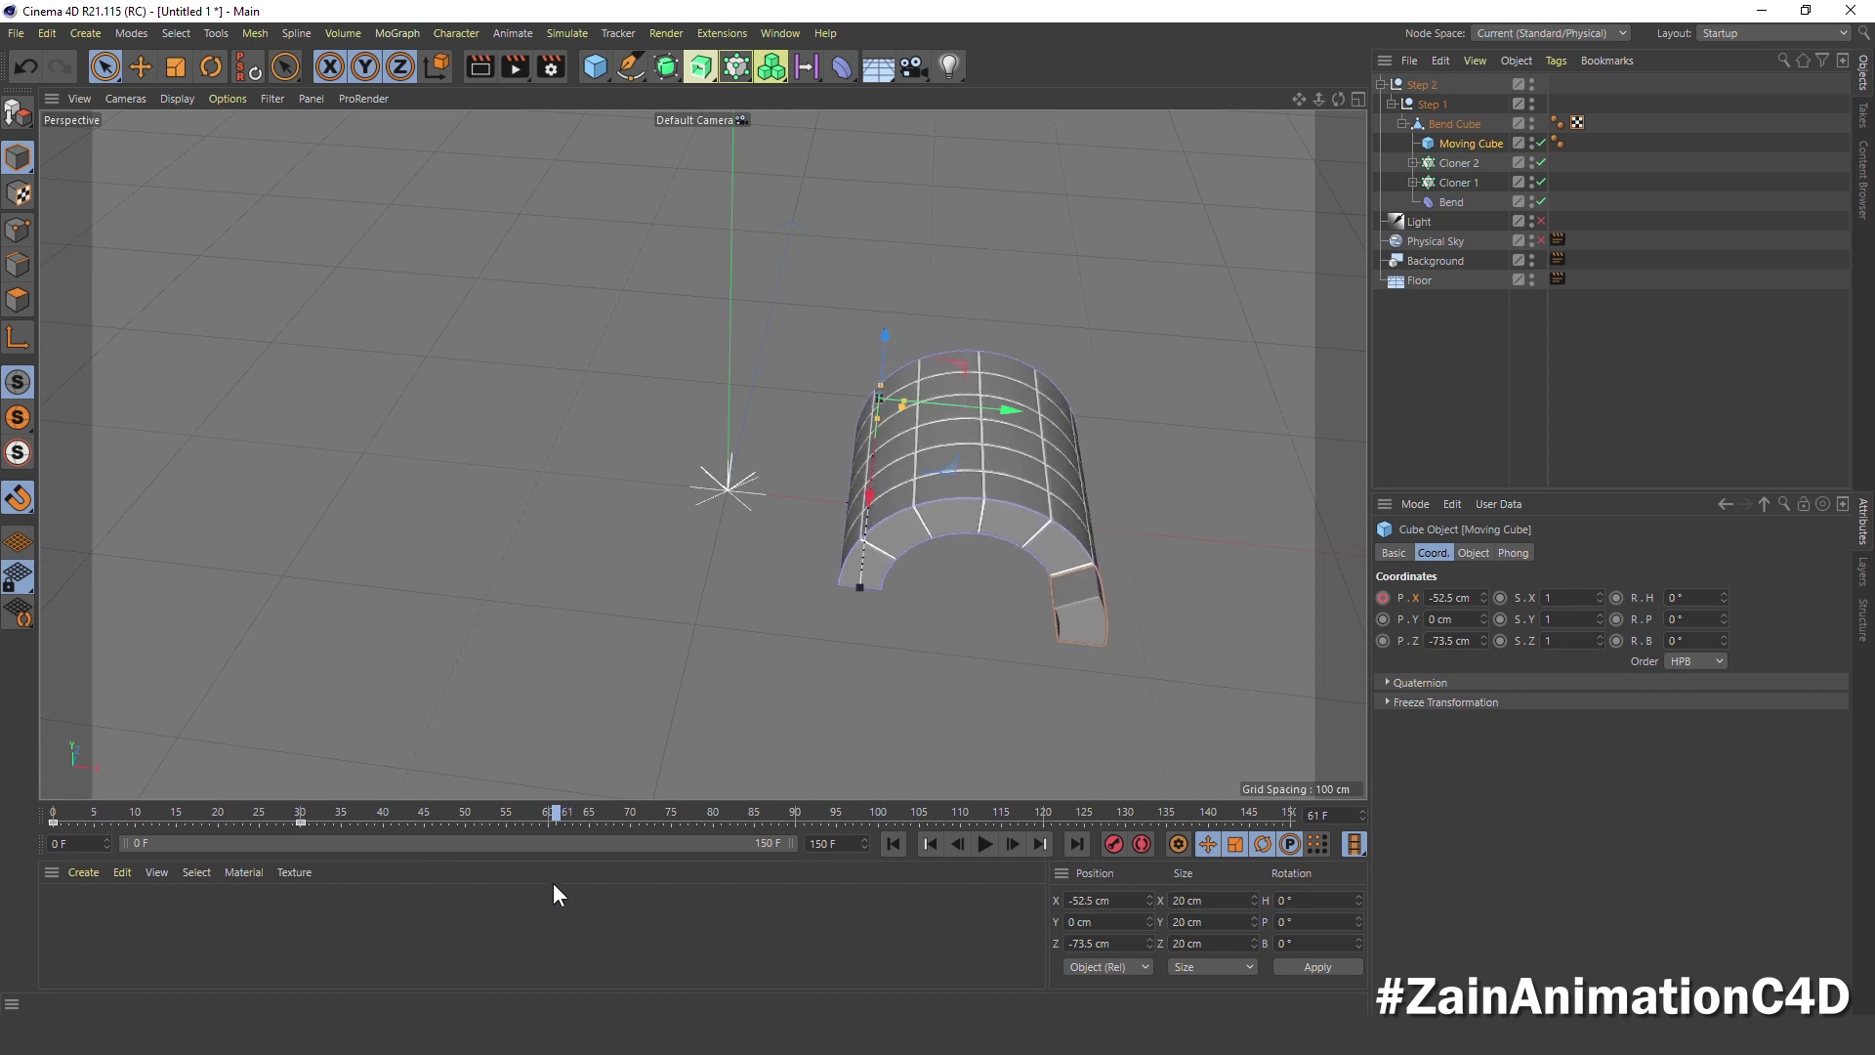
pyautogui.click(1431, 598)
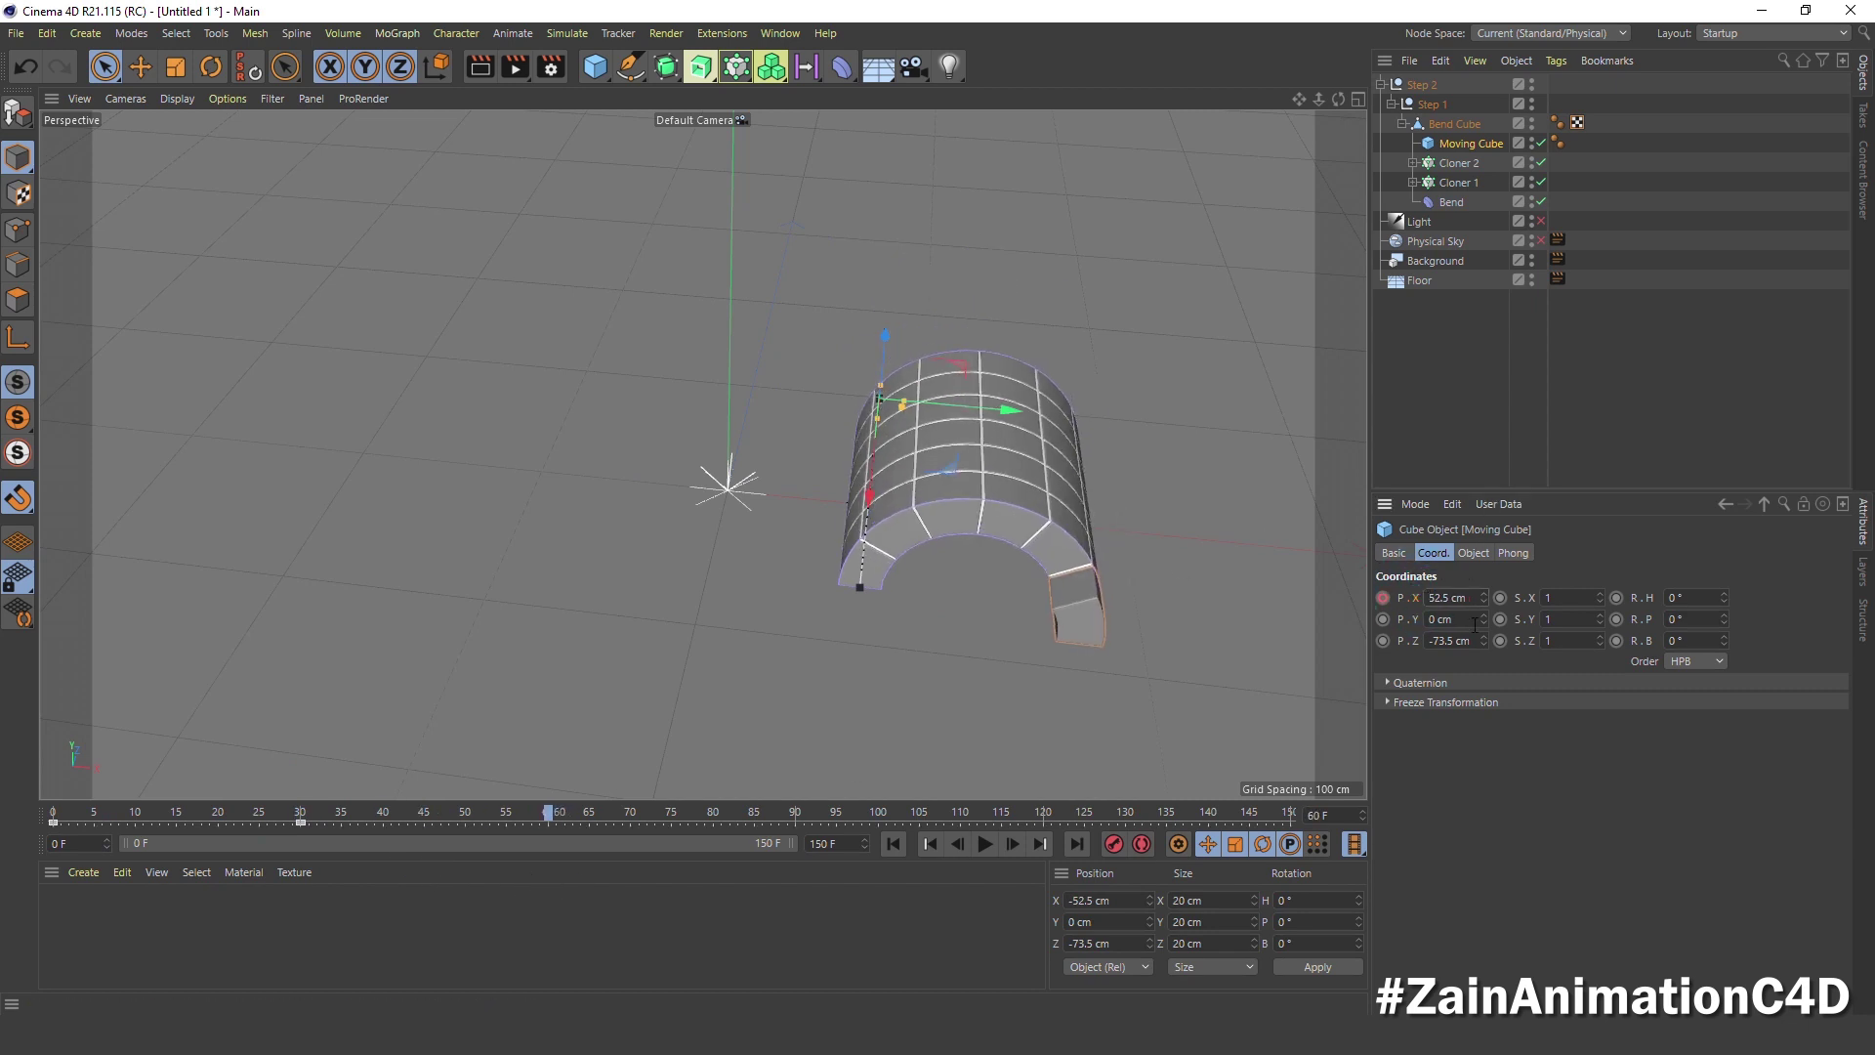
pyautogui.press('Return')
pyautogui.click(1384, 597)
# Keyframe X at -52.5 cm on frame 90, 52.5 cm on 120, and -52.5 cm on 150
pyautogui.moveTo(535, 808)
pyautogui.mouseDown()
pyautogui.moveTo(306, 812)
pyautogui.moveTo(799, 888)
pyautogui.mouseUp()
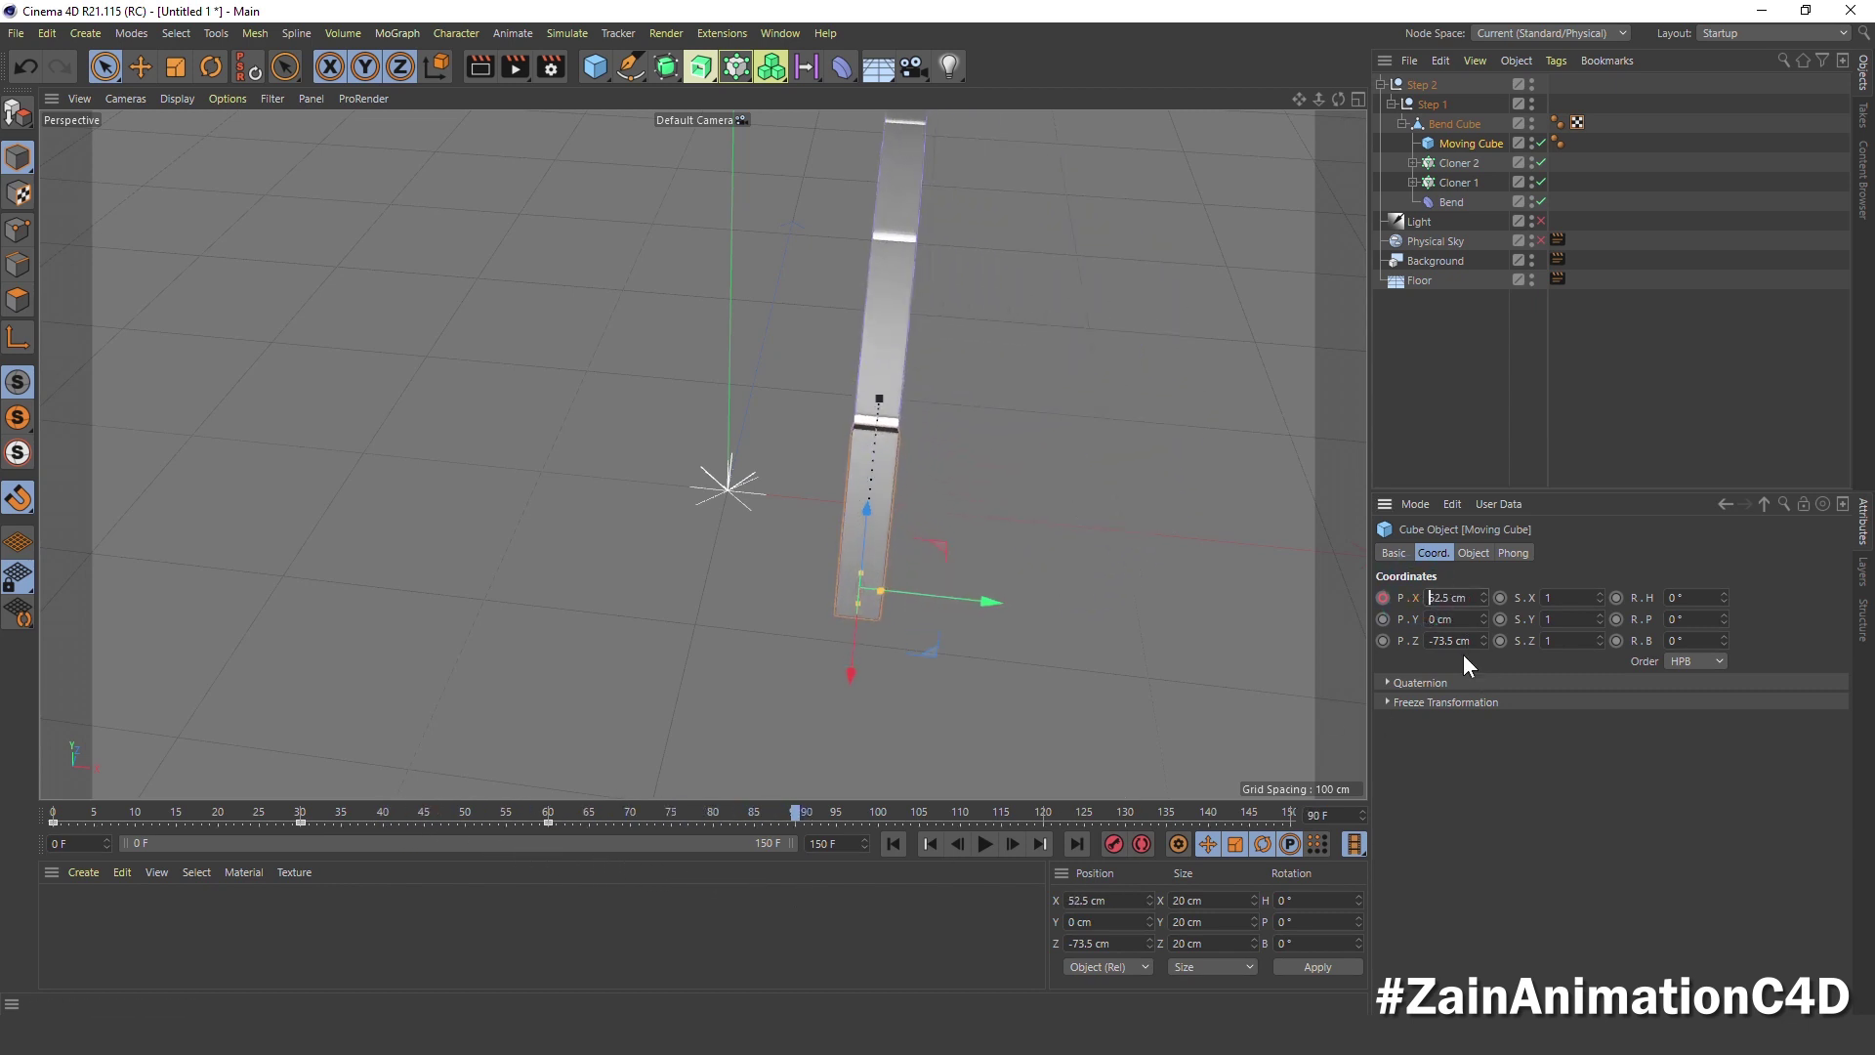
pyautogui.write('-52.5')
pyautogui.press('Return')
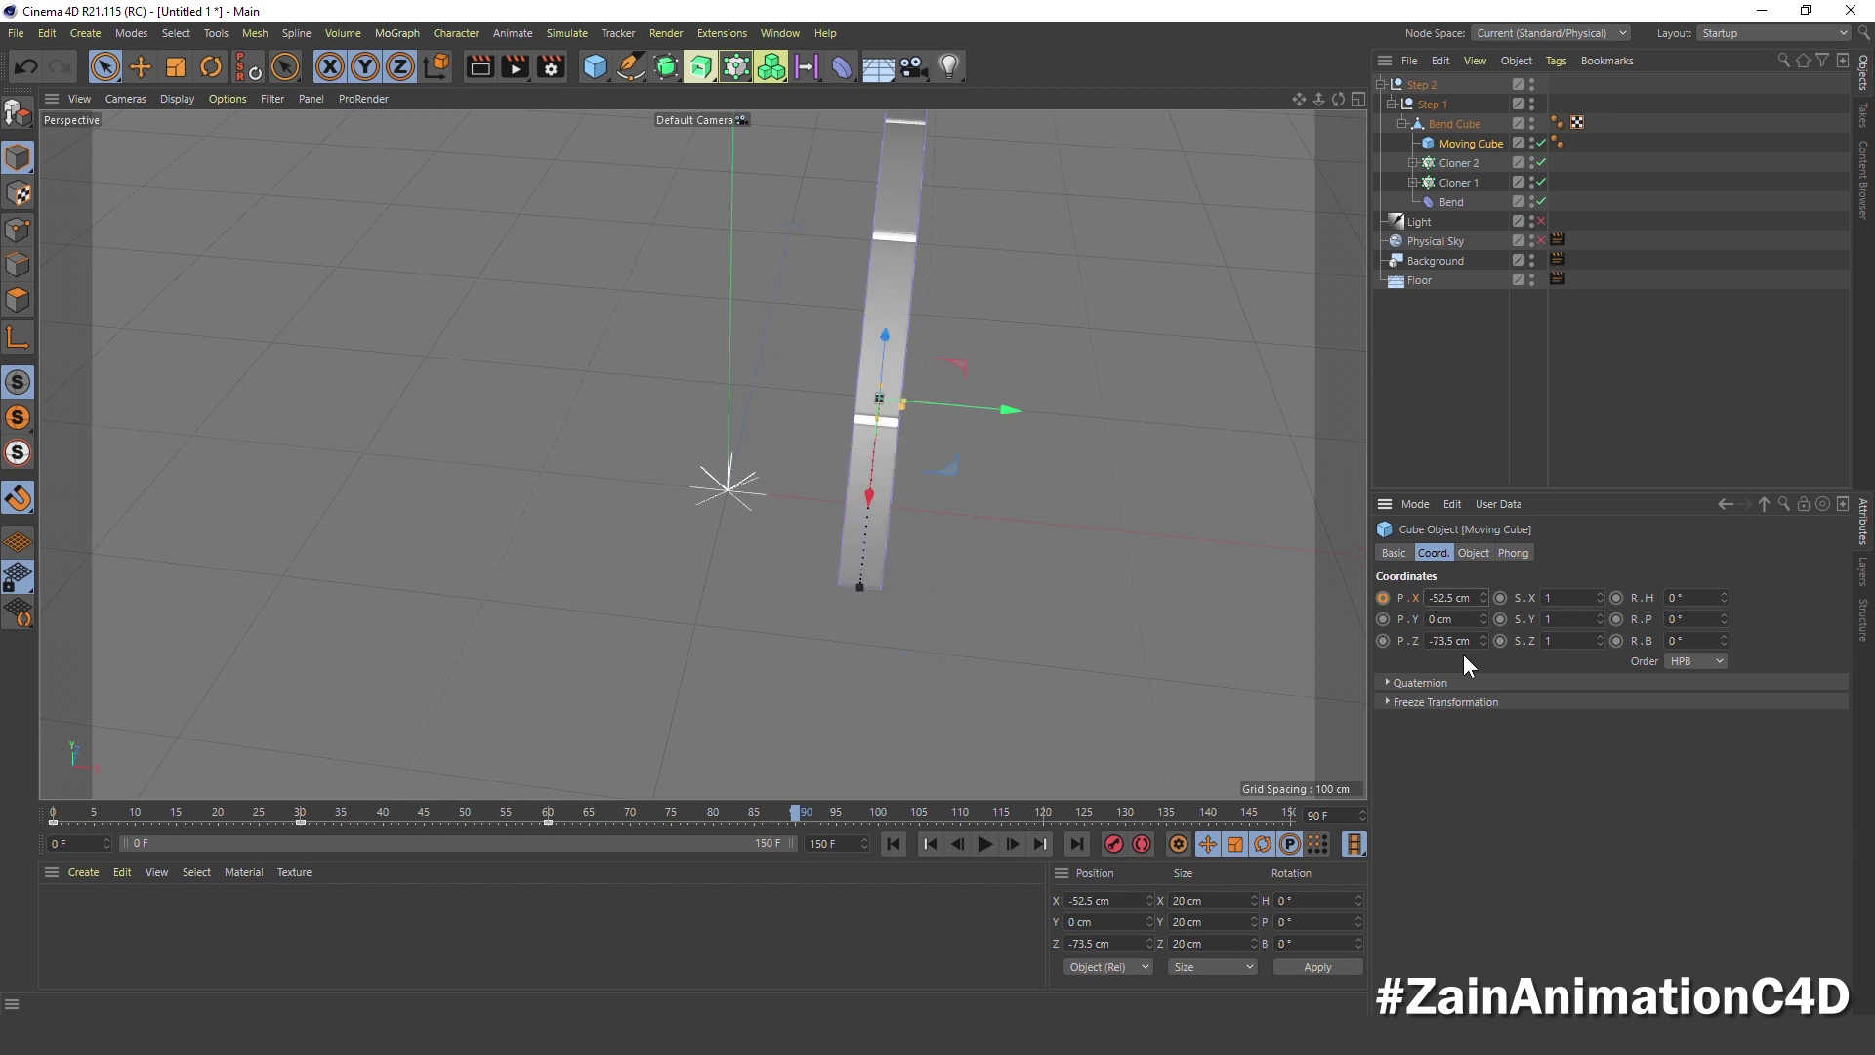
pyautogui.click(1384, 598)
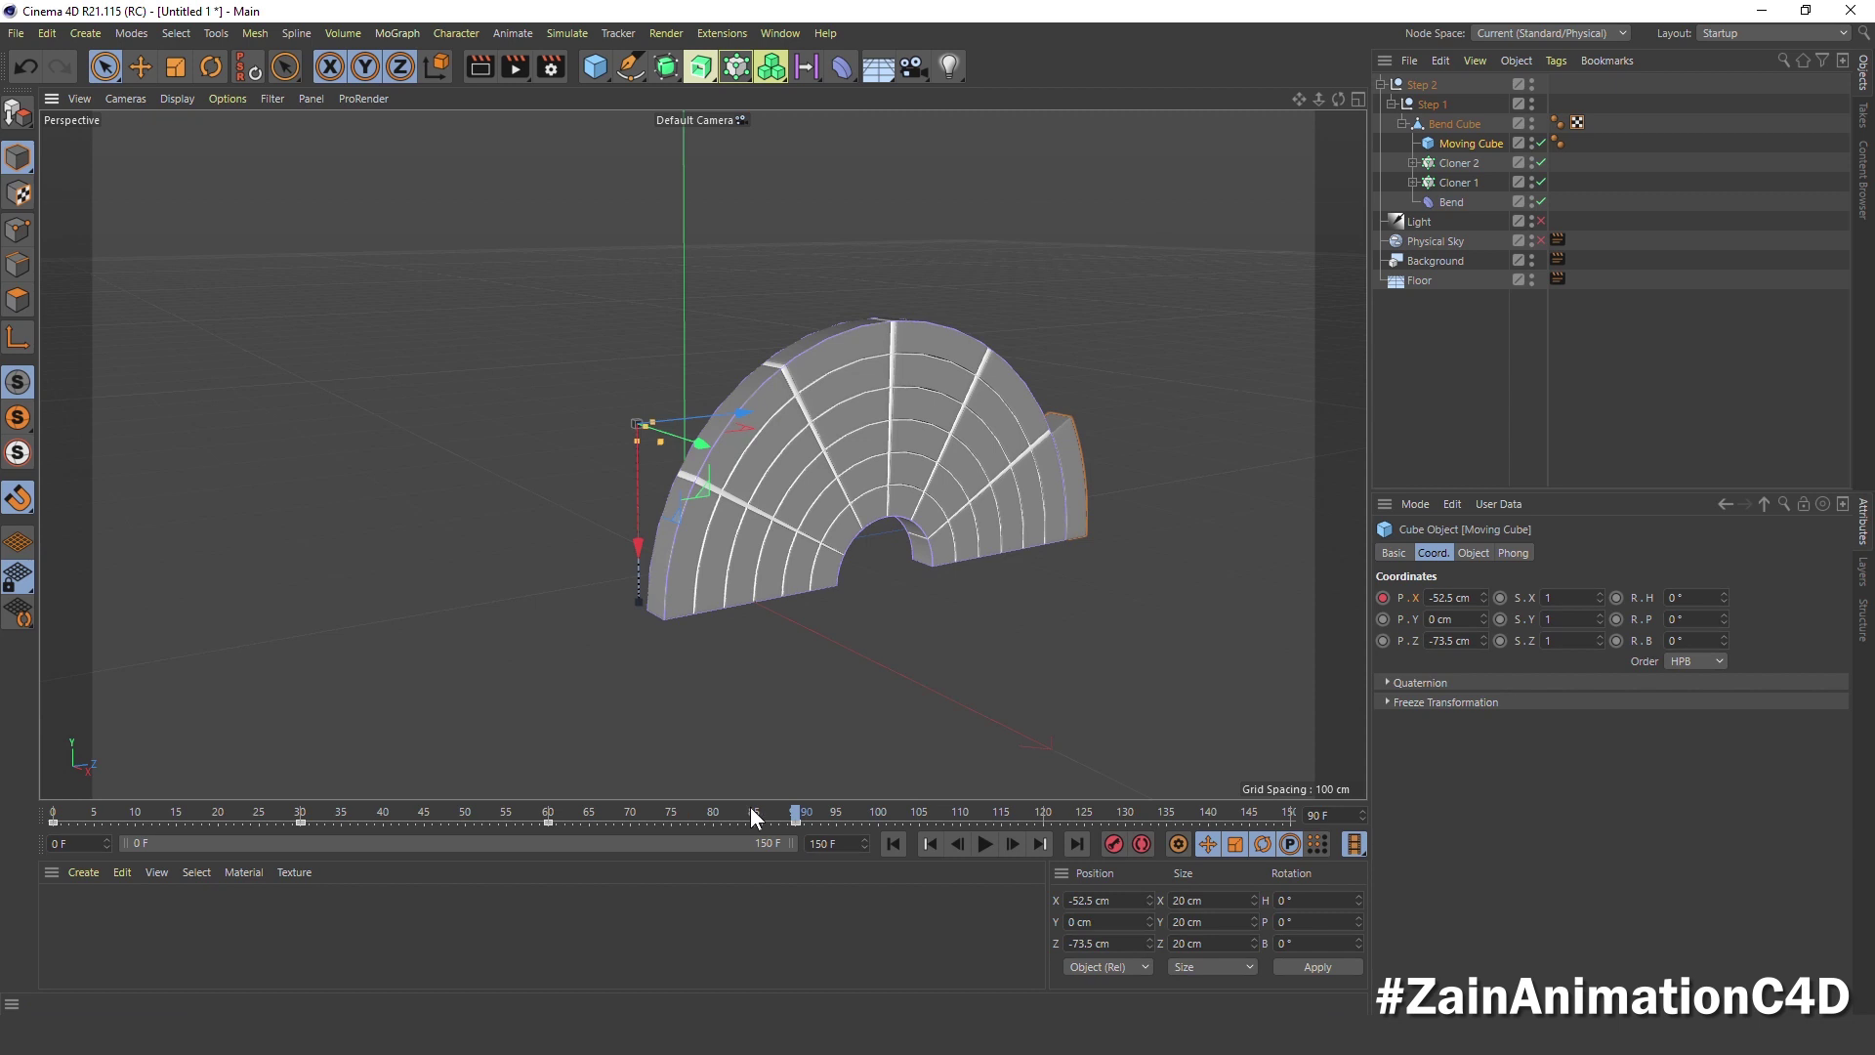
pyautogui.moveTo(793, 813)
pyautogui.mouseDown()
pyautogui.moveTo(412, 811)
pyautogui.moveTo(1041, 858)
pyautogui.mouseUp()
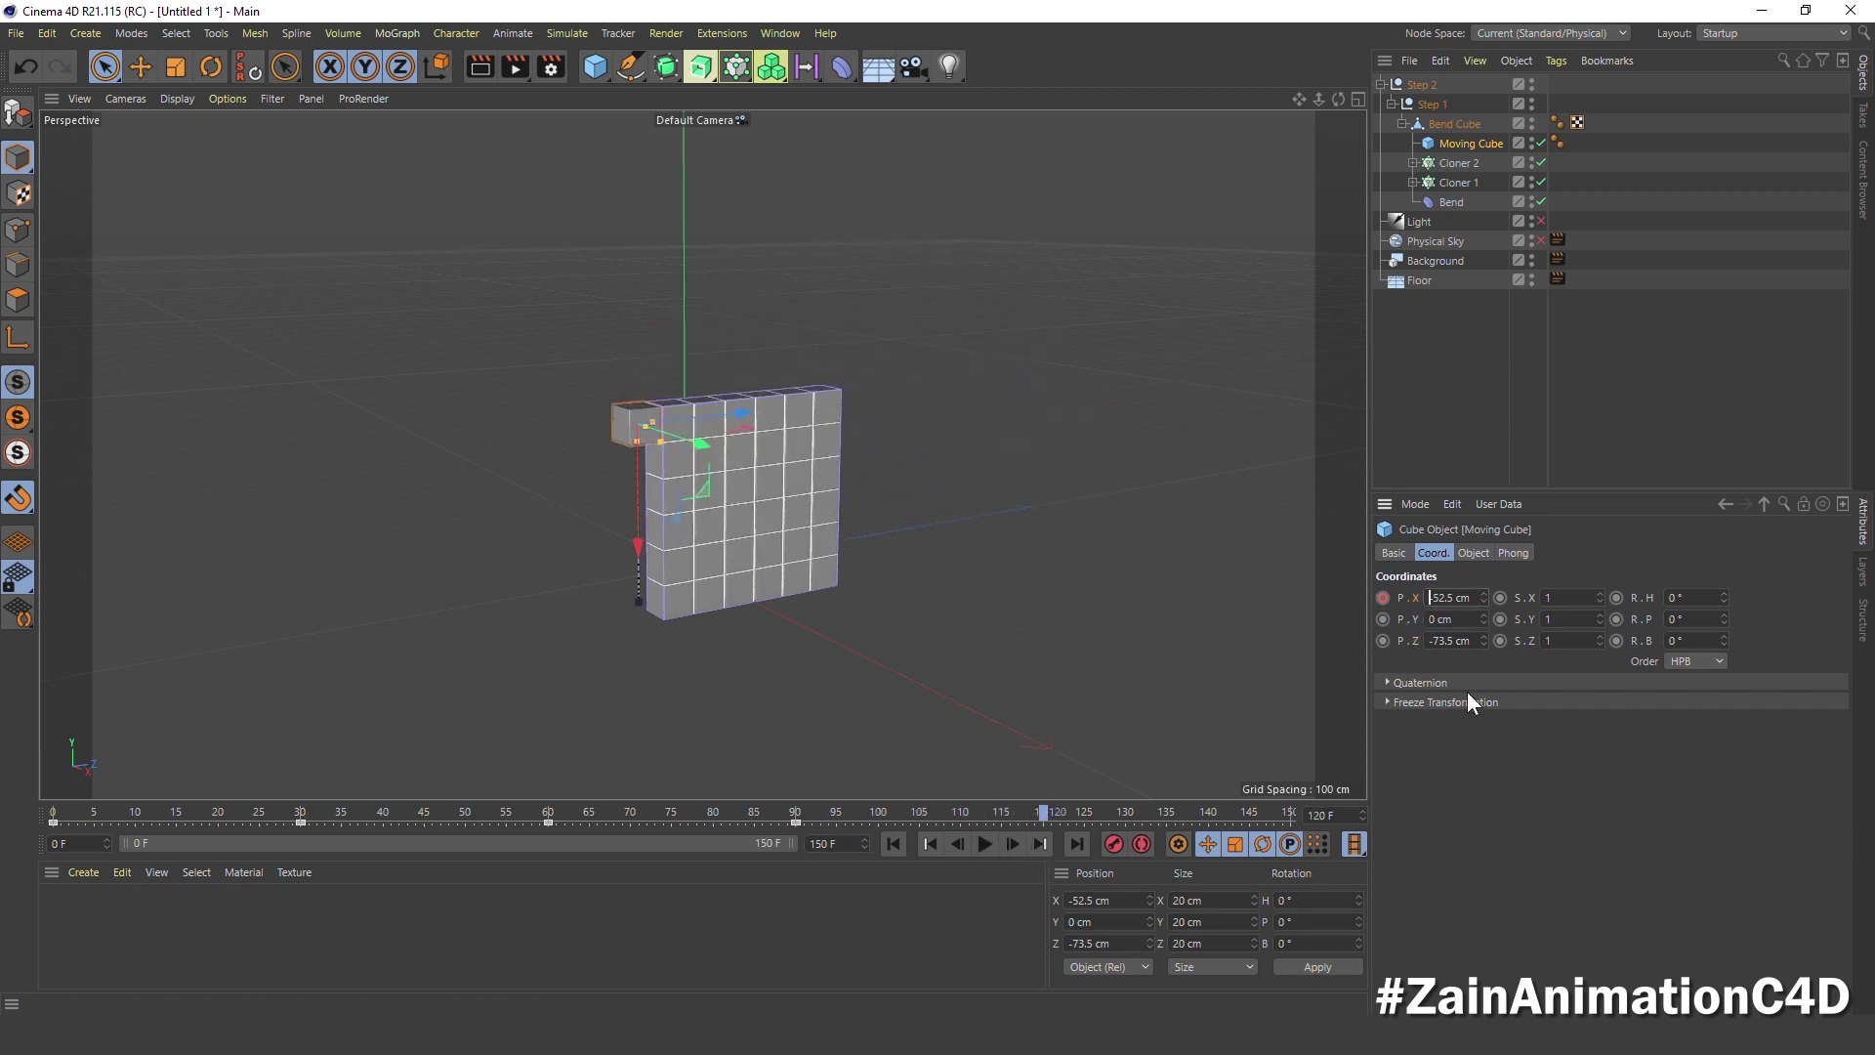
pyautogui.press('Delete')
pyautogui.press('Return')
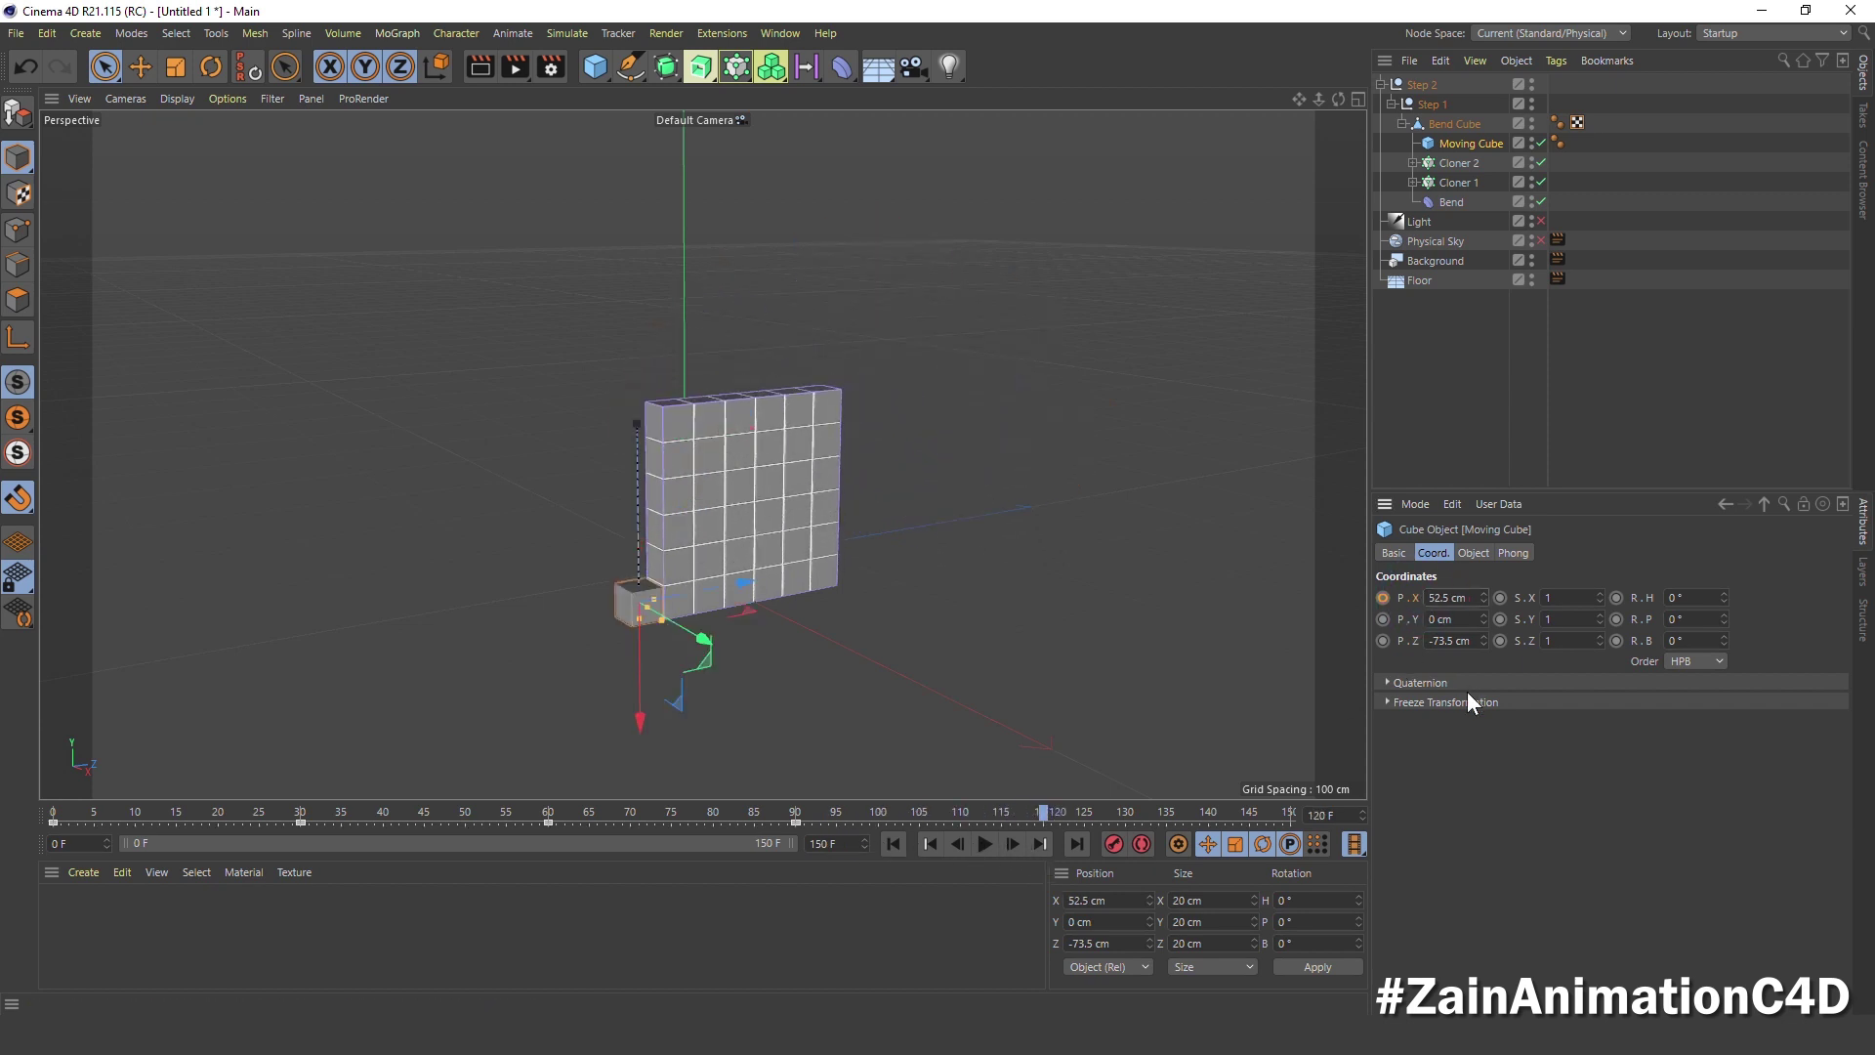
pyautogui.moveTo(1049, 811); pyautogui.dragTo(1287, 845)
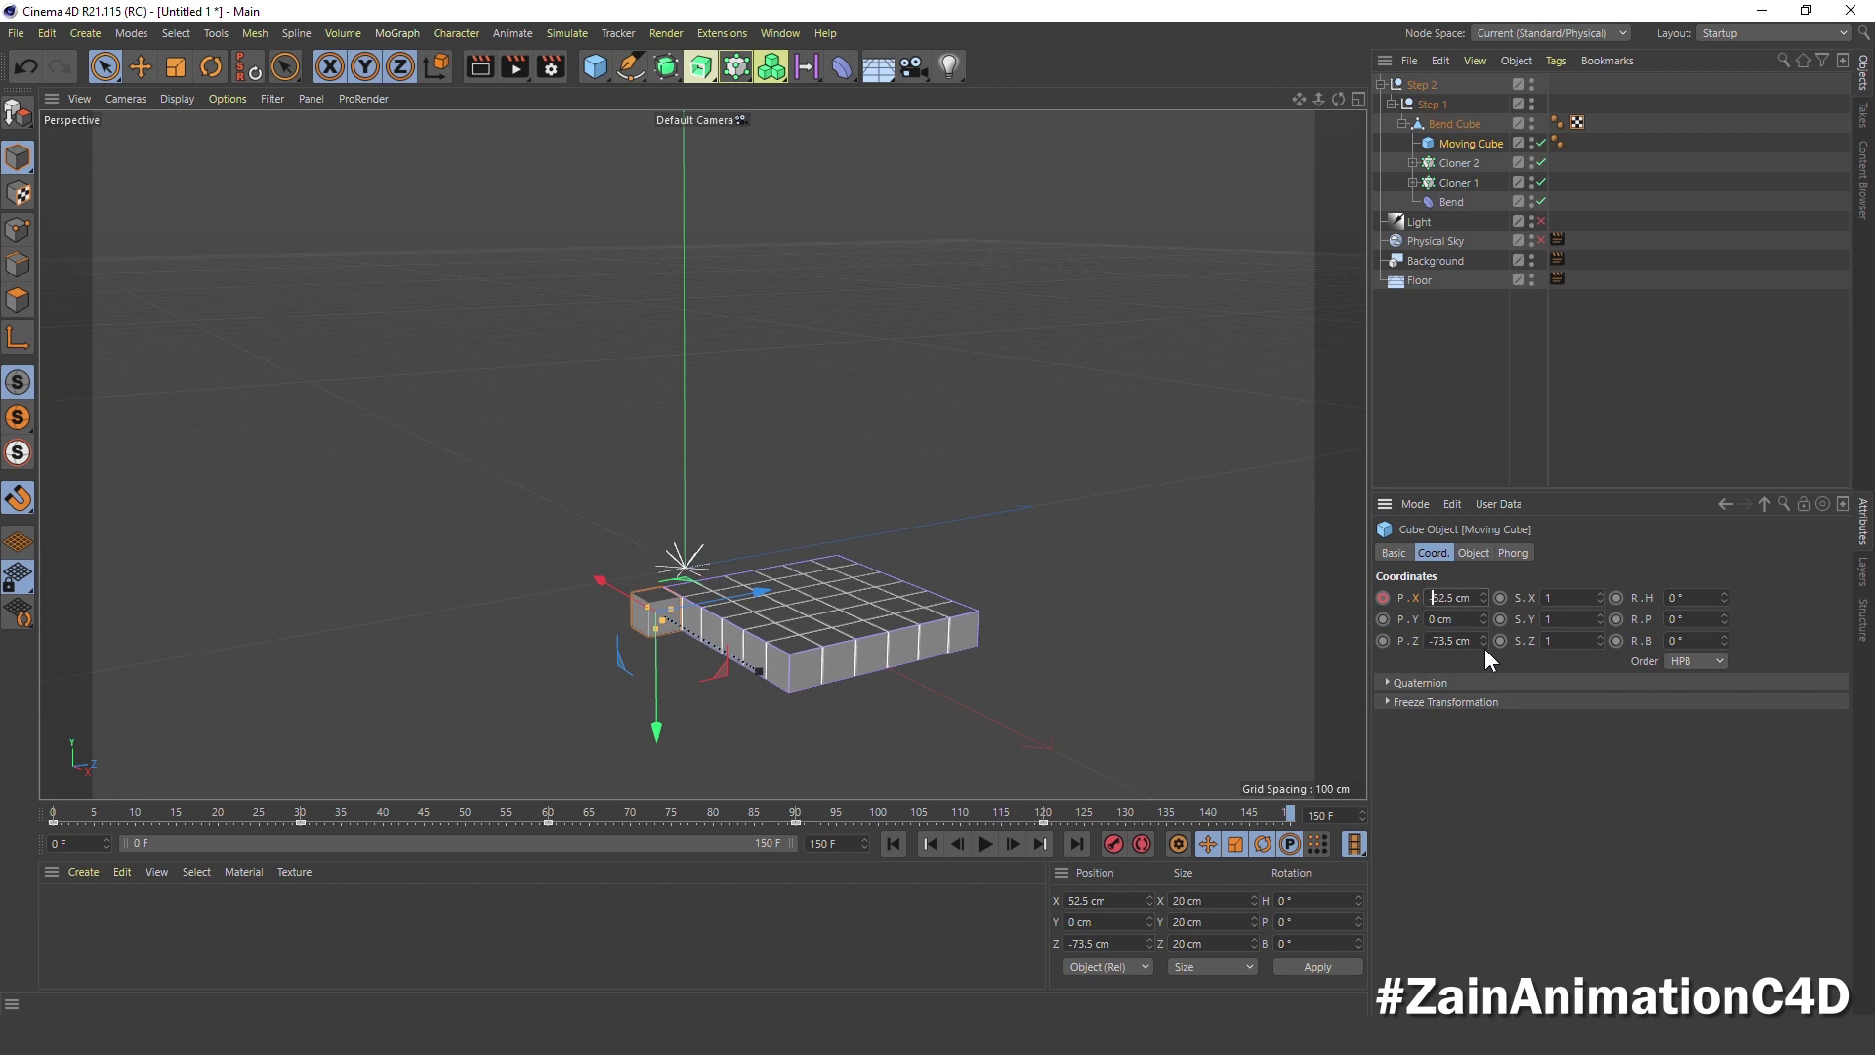
pyautogui.write('-')
pyautogui.press('Return')
pyautogui.click(1385, 596)
# Play back the sliding-cube animation and return to frame 0
pyautogui.click(897, 842)
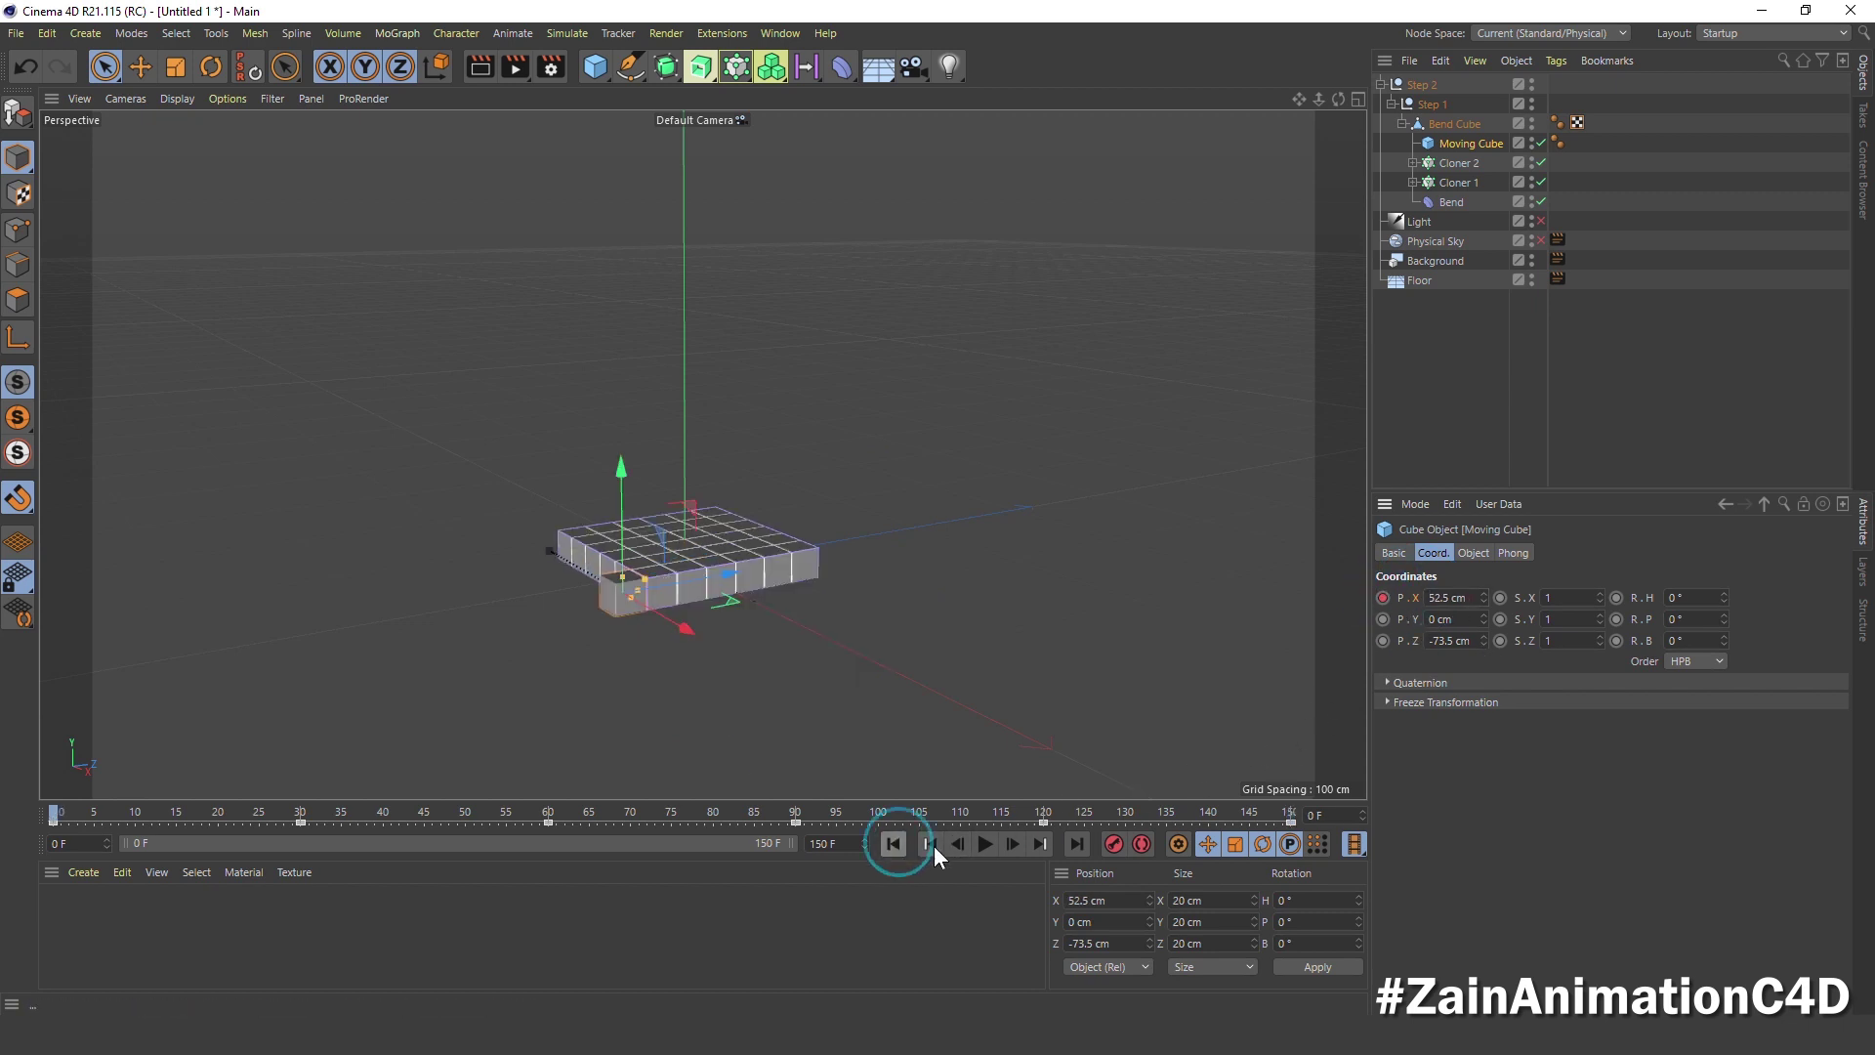
pyautogui.click(985, 844)
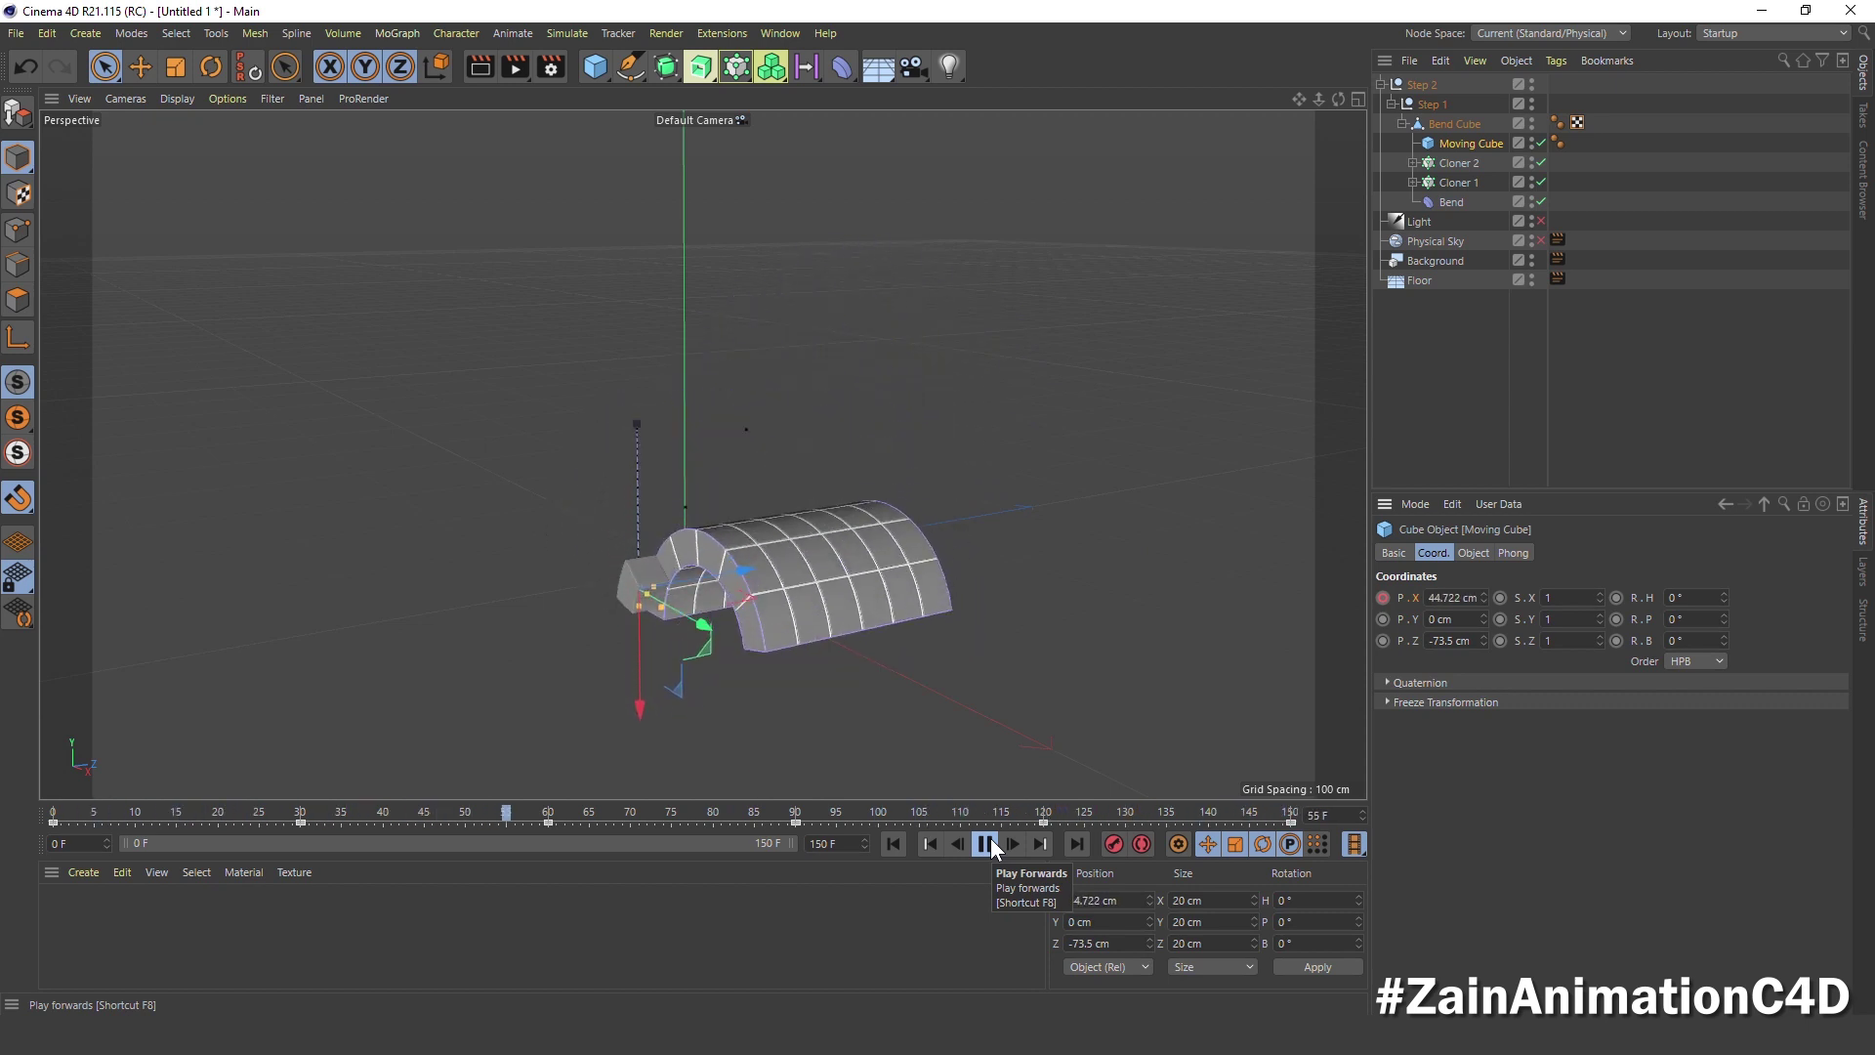
pyautogui.click(990, 838)
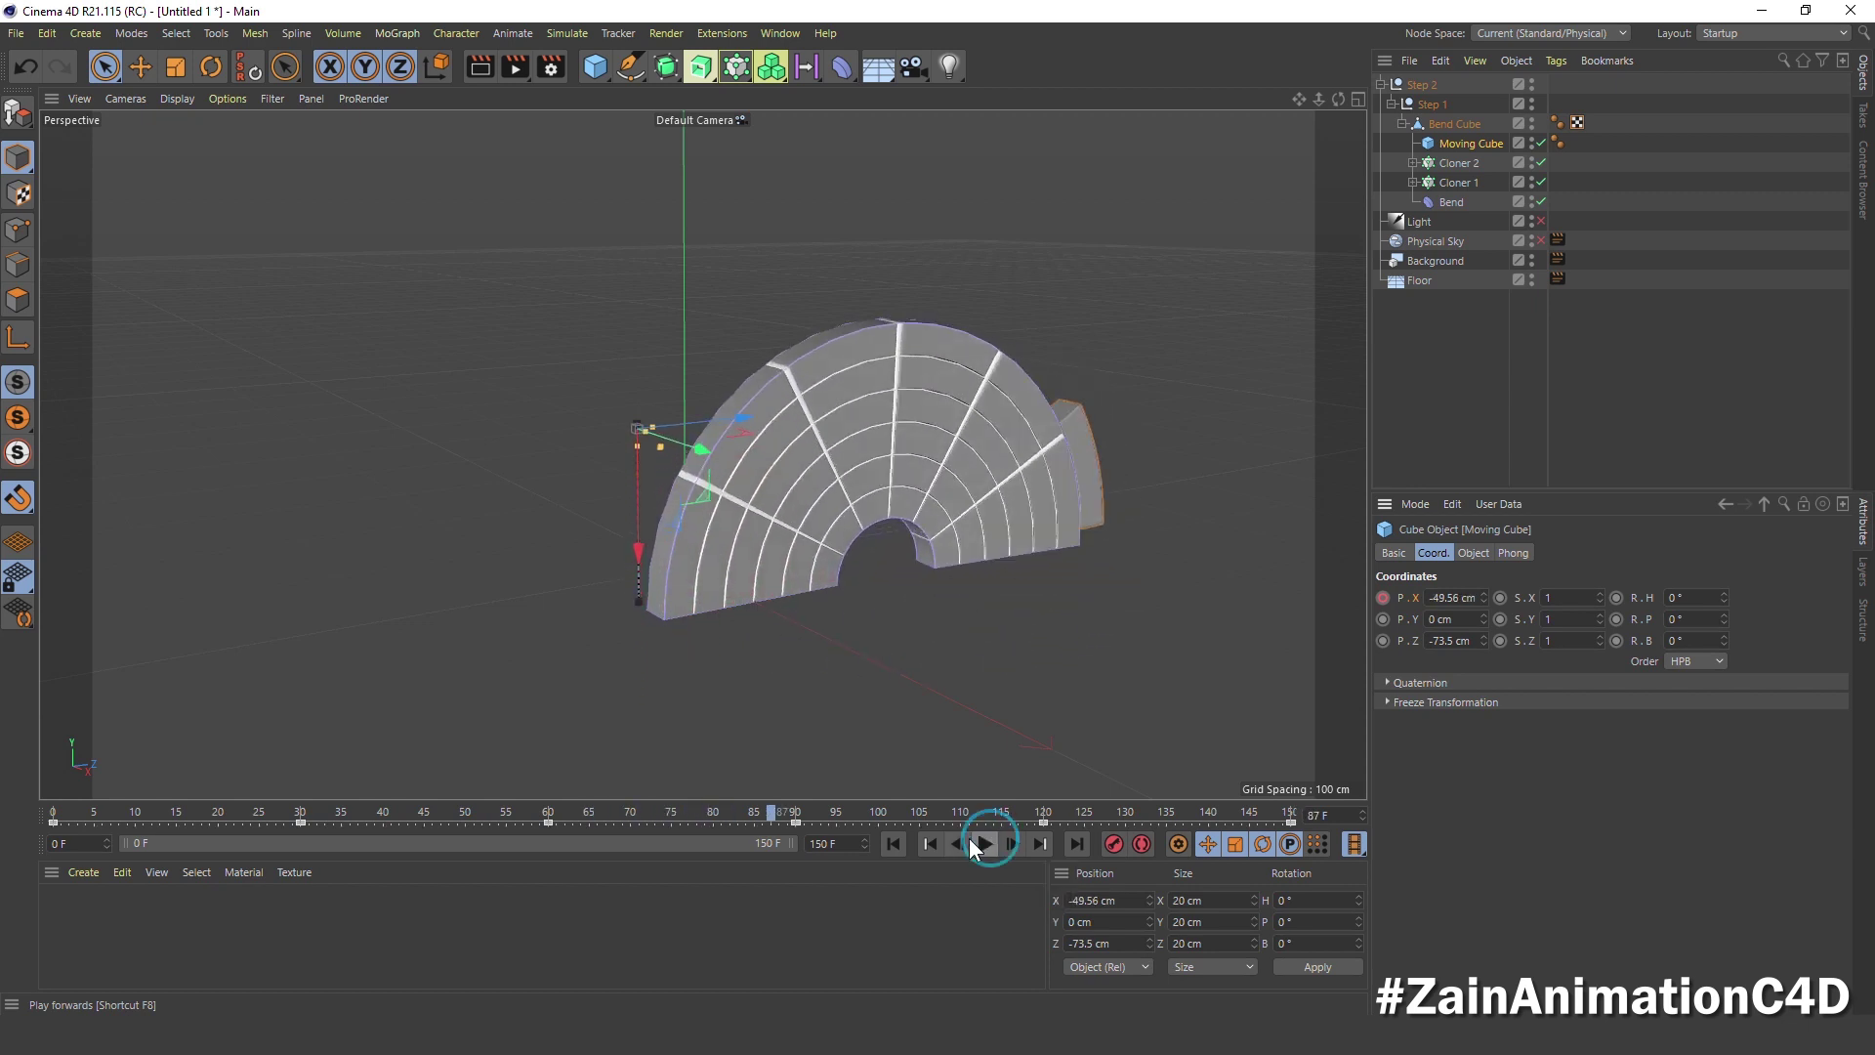
pyautogui.click(895, 842)
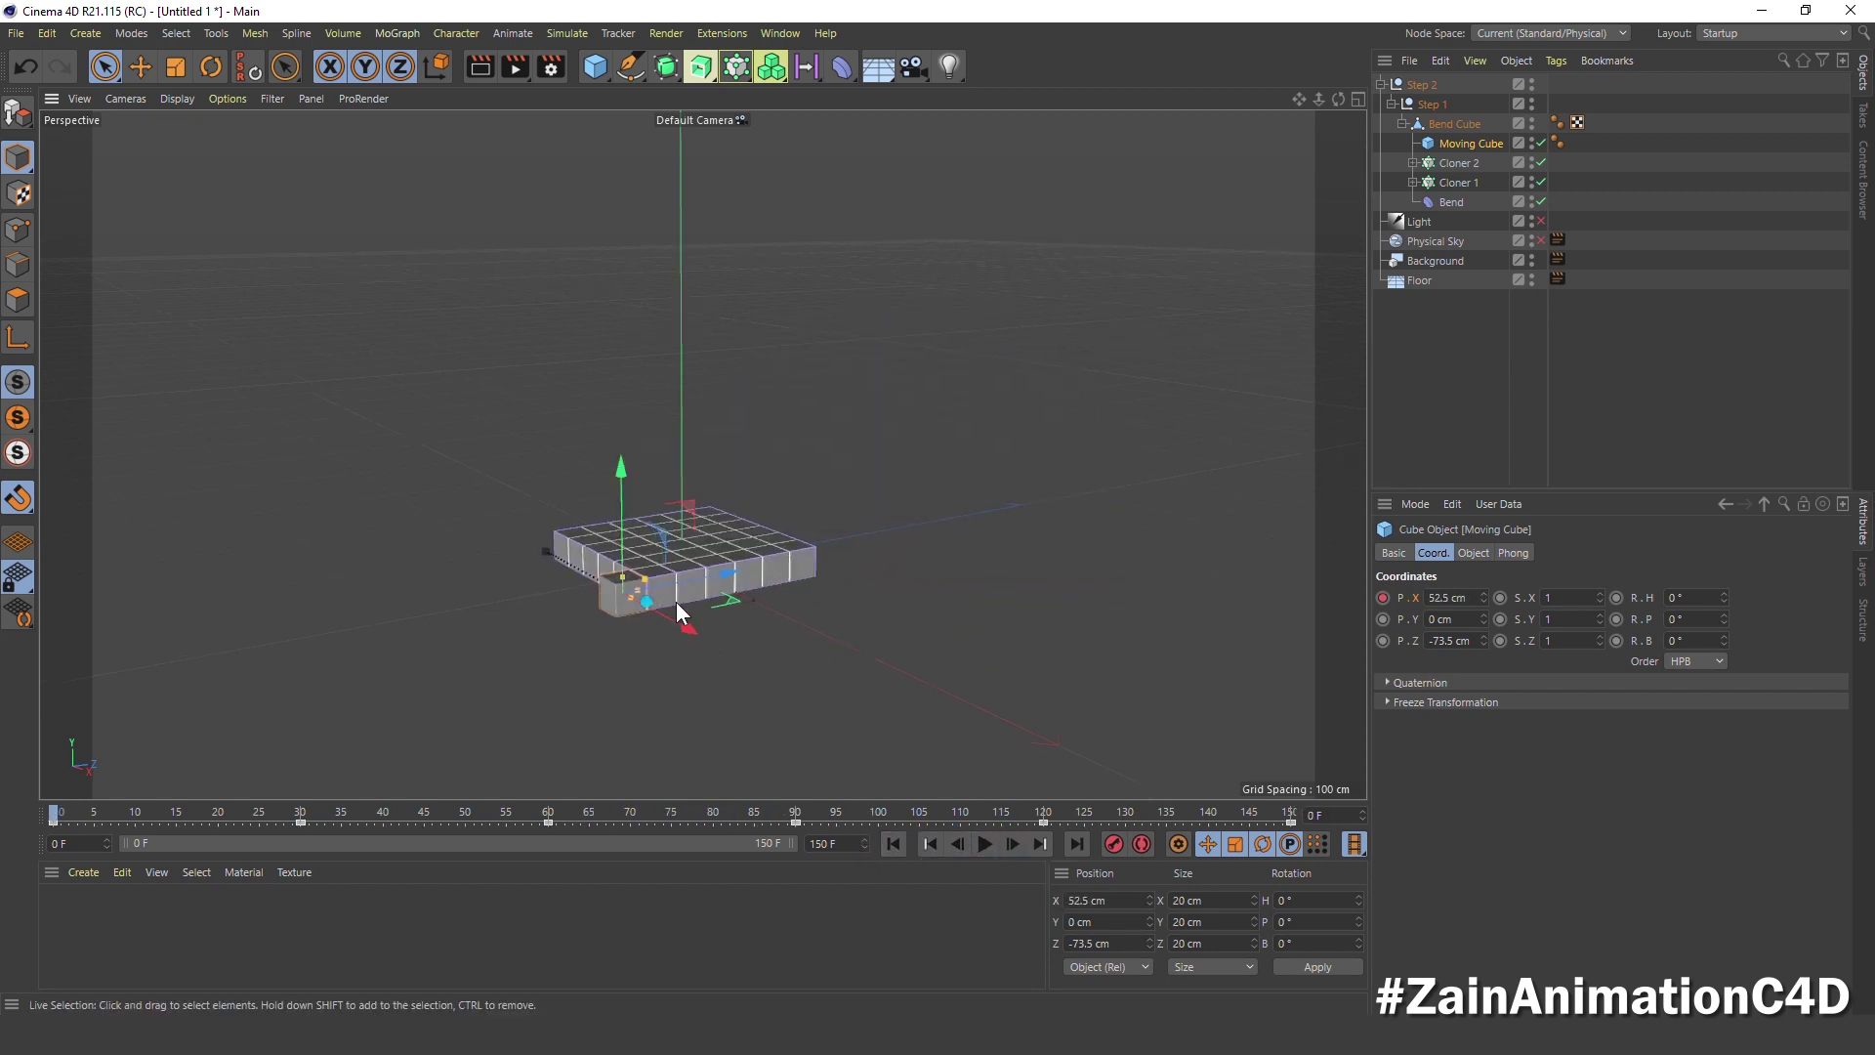
# Add a null object named 'Camera'
pyautogui.keyDown('alt'); pyautogui.moveTo(678, 604); pyautogui.dragTo(782, 584); pyautogui.keyUp('alt')
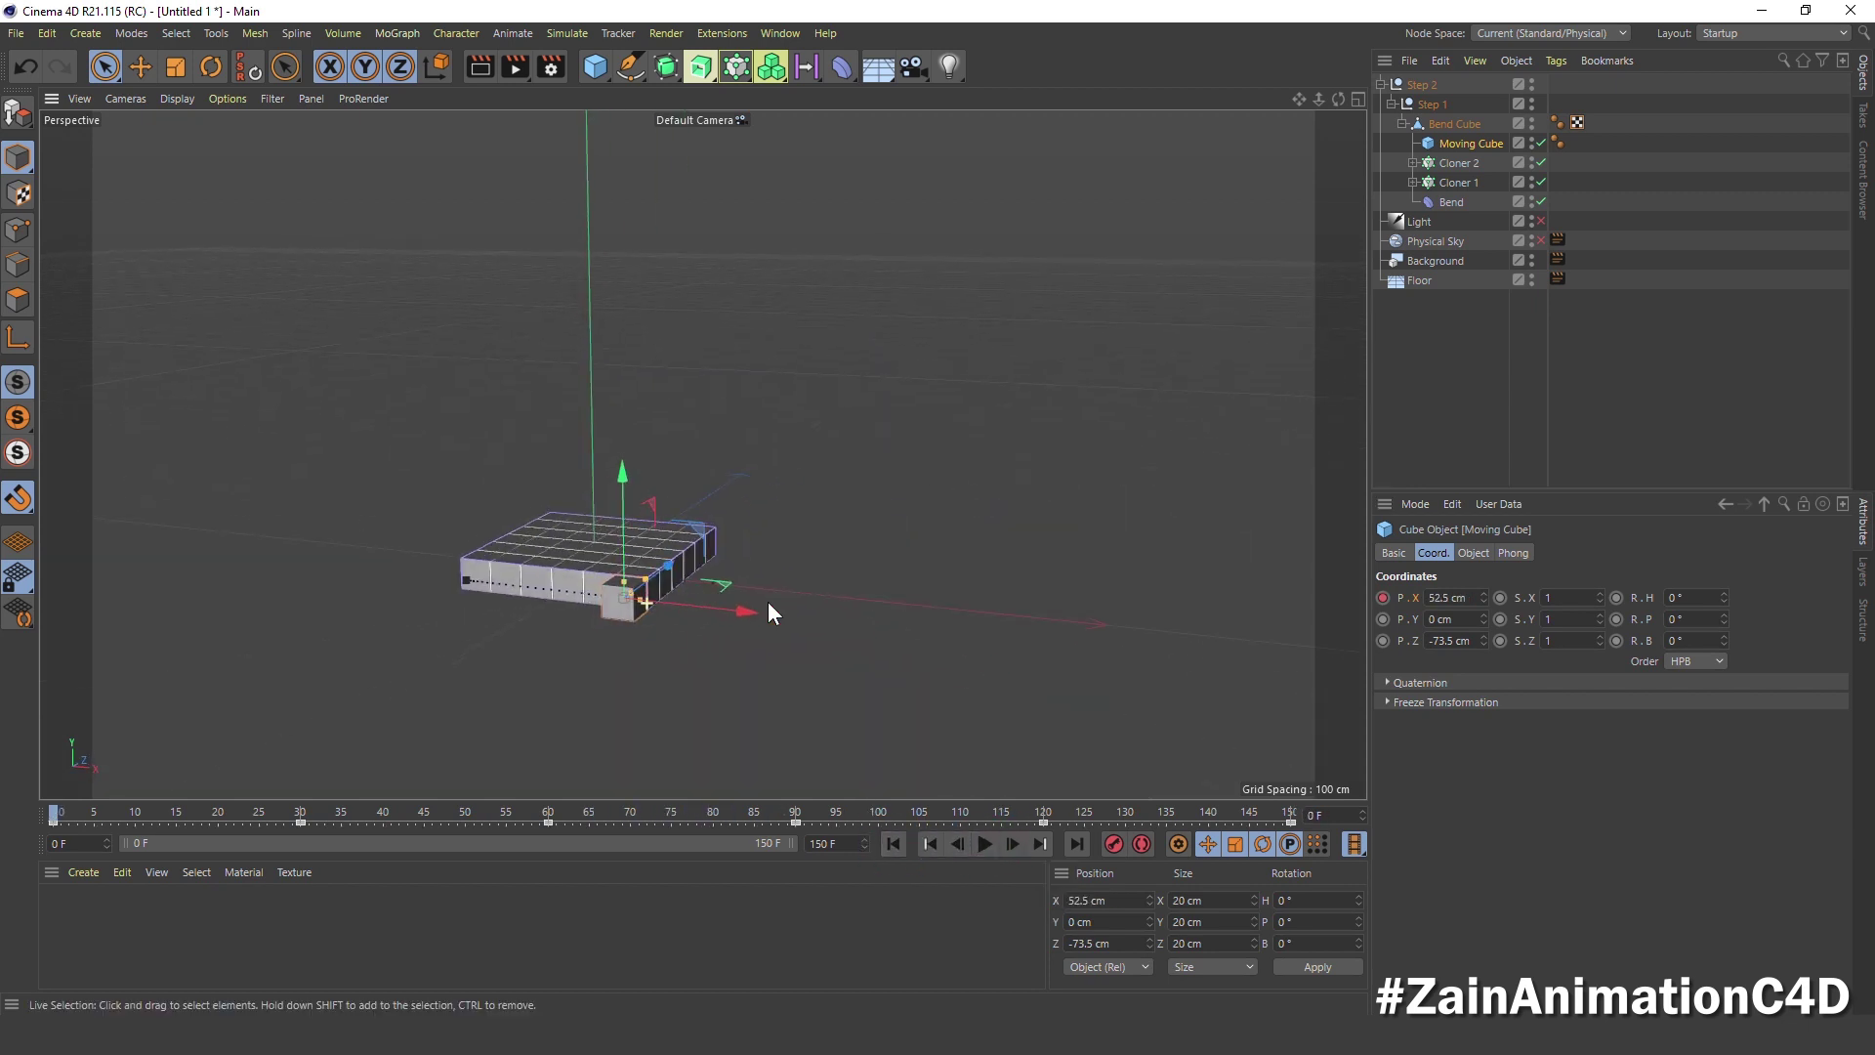
pyautogui.click(601, 70)
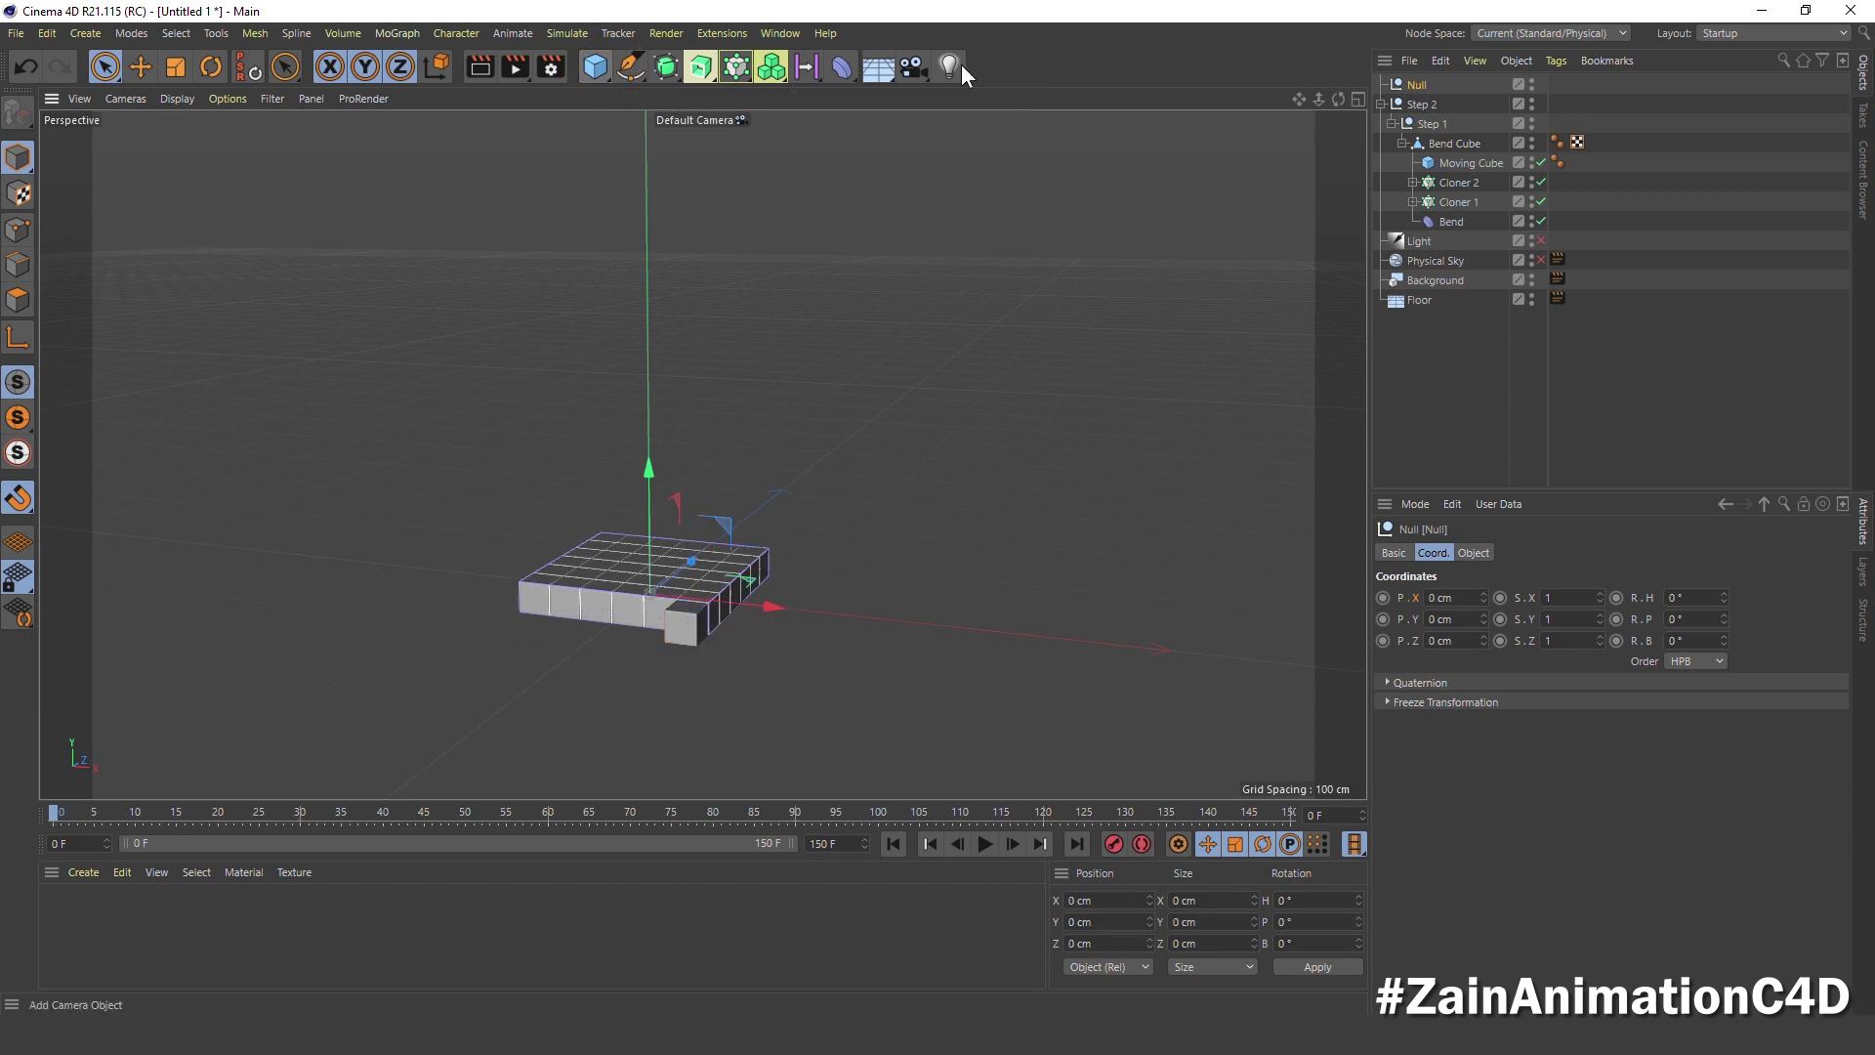
pyautogui.doubleClick(1421, 85)
pyautogui.write('Camera')
pyautogui.press('Return')
pyautogui.click(1382, 102)
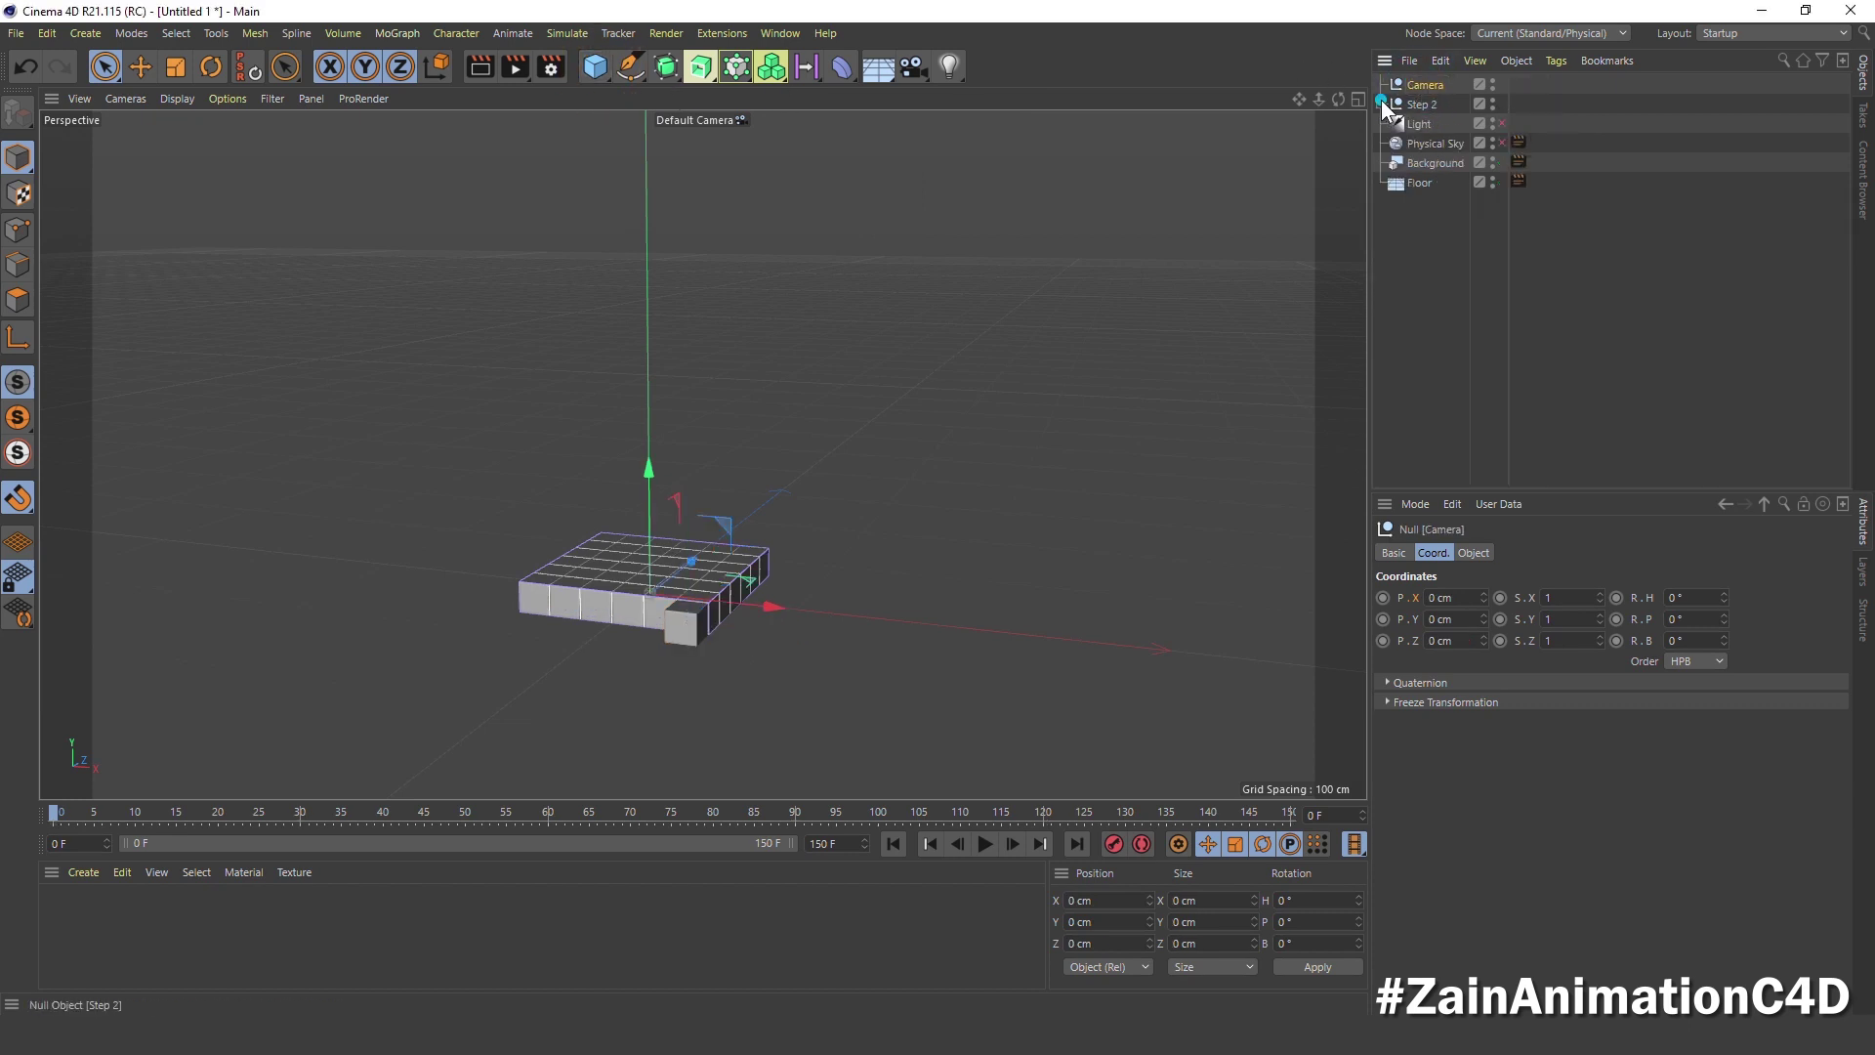
# Keyframe the Camera null's starting X position of 0 cm at frame 0
pyautogui.middleClick(850, 536)
pyautogui.middleClick(1004, 641)
pyautogui.scroll(-5, 1004, 640)
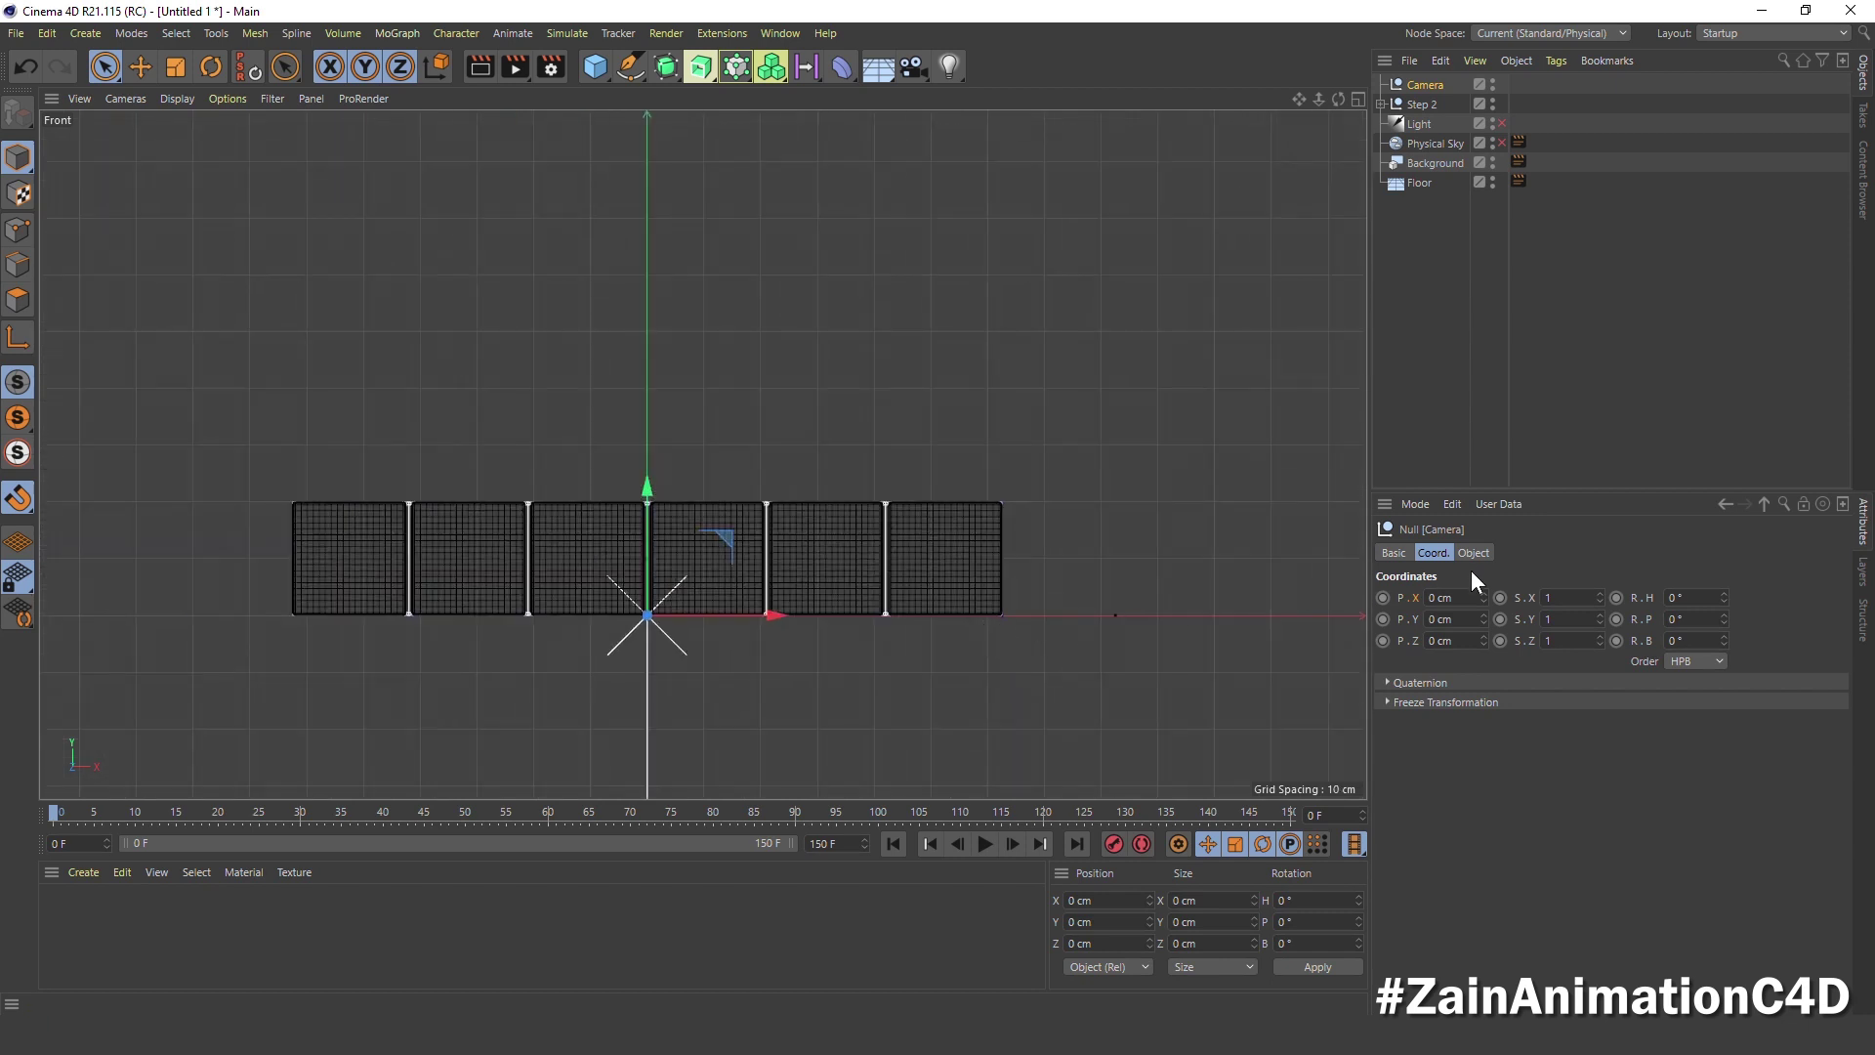
pyautogui.click(1382, 597)
# Set the Camera null's X position to 145 cm at frame 150
pyautogui.click(1076, 844)
pyautogui.scroll(-3, 1035, 621)
pyautogui.keyDown('alt'); pyautogui.moveTo(1022, 516); pyautogui.dragTo(626, 587, button='middle'); pyautogui.keyUp('alt')
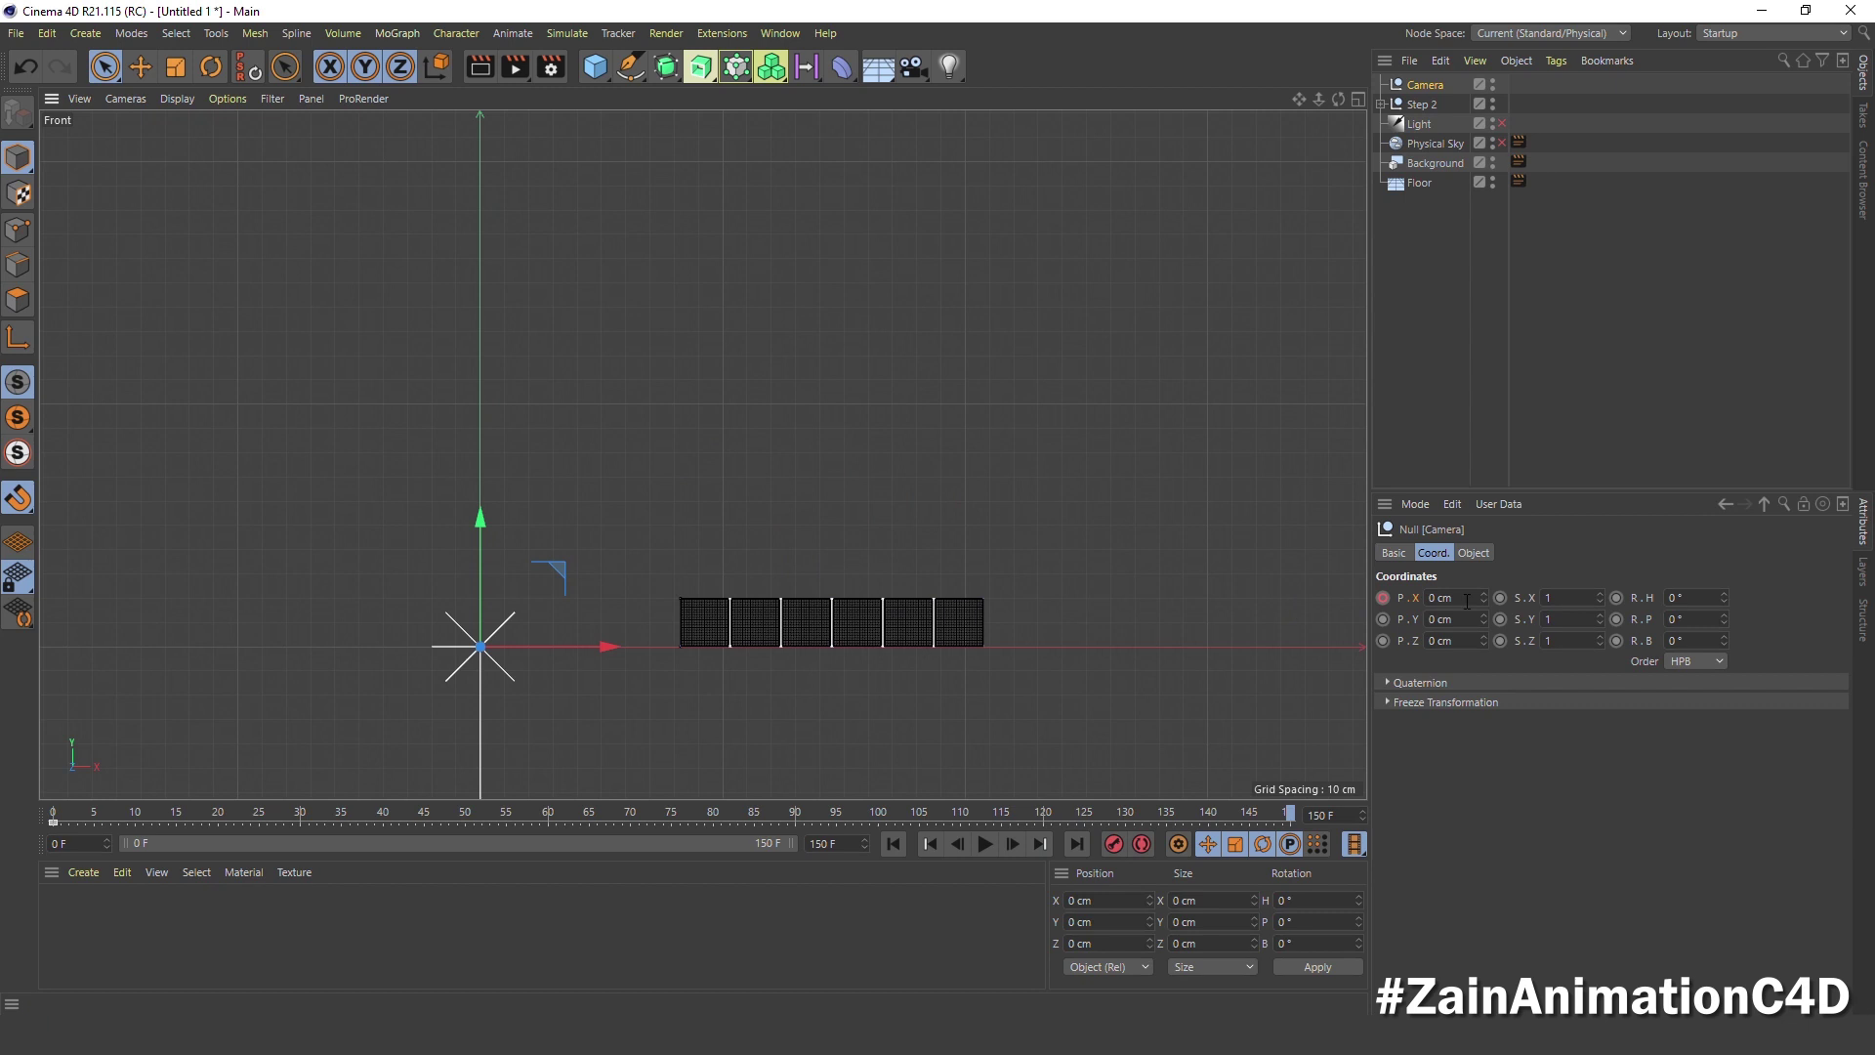
pyautogui.moveTo(1484, 598); pyautogui.dragTo(1484, 598)
pyautogui.scroll(3, 1057, 602)
pyautogui.scroll(5, 840, 606)
pyautogui.scroll(1, 834, 605)
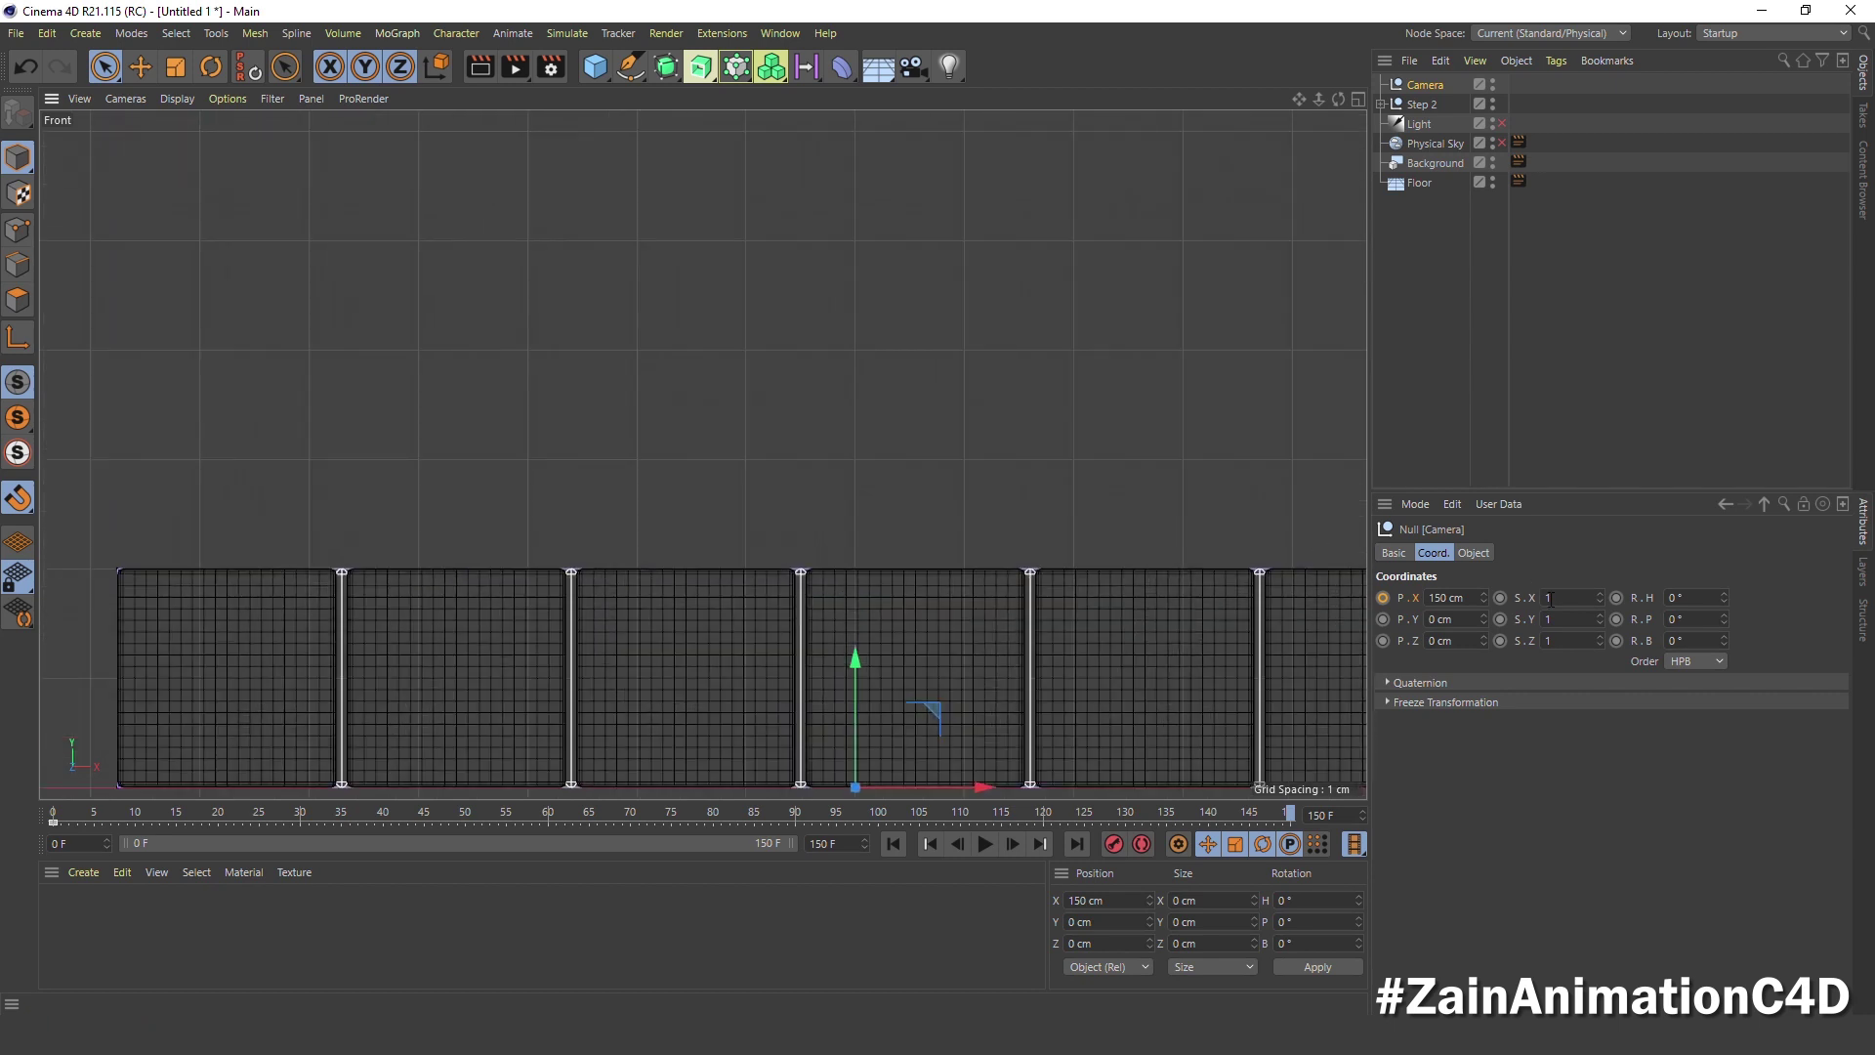
pyautogui.click(1477, 598)
pyautogui.write('145')
pyautogui.press('Return')
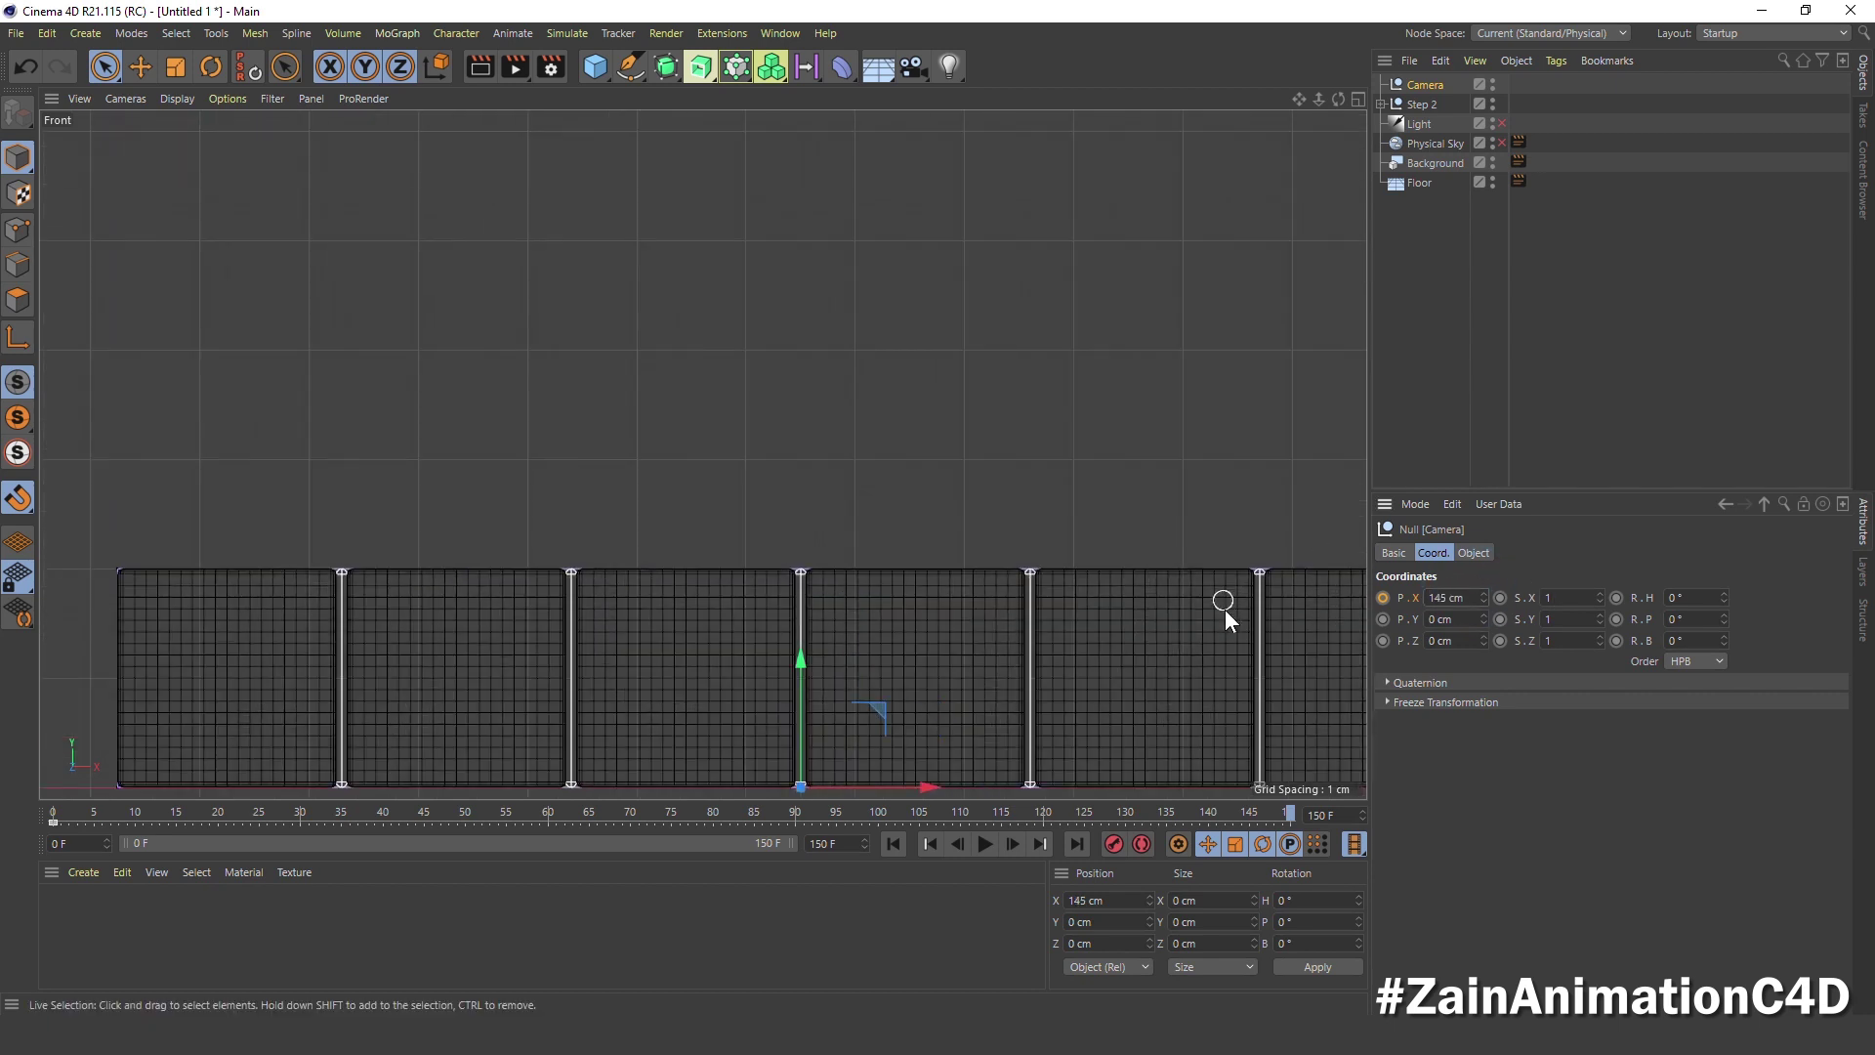
# Preview the camera slide in the Perspective view and return to frame 0
pyautogui.scroll(2, 777, 757)
pyautogui.scroll(-2, 846, 696)
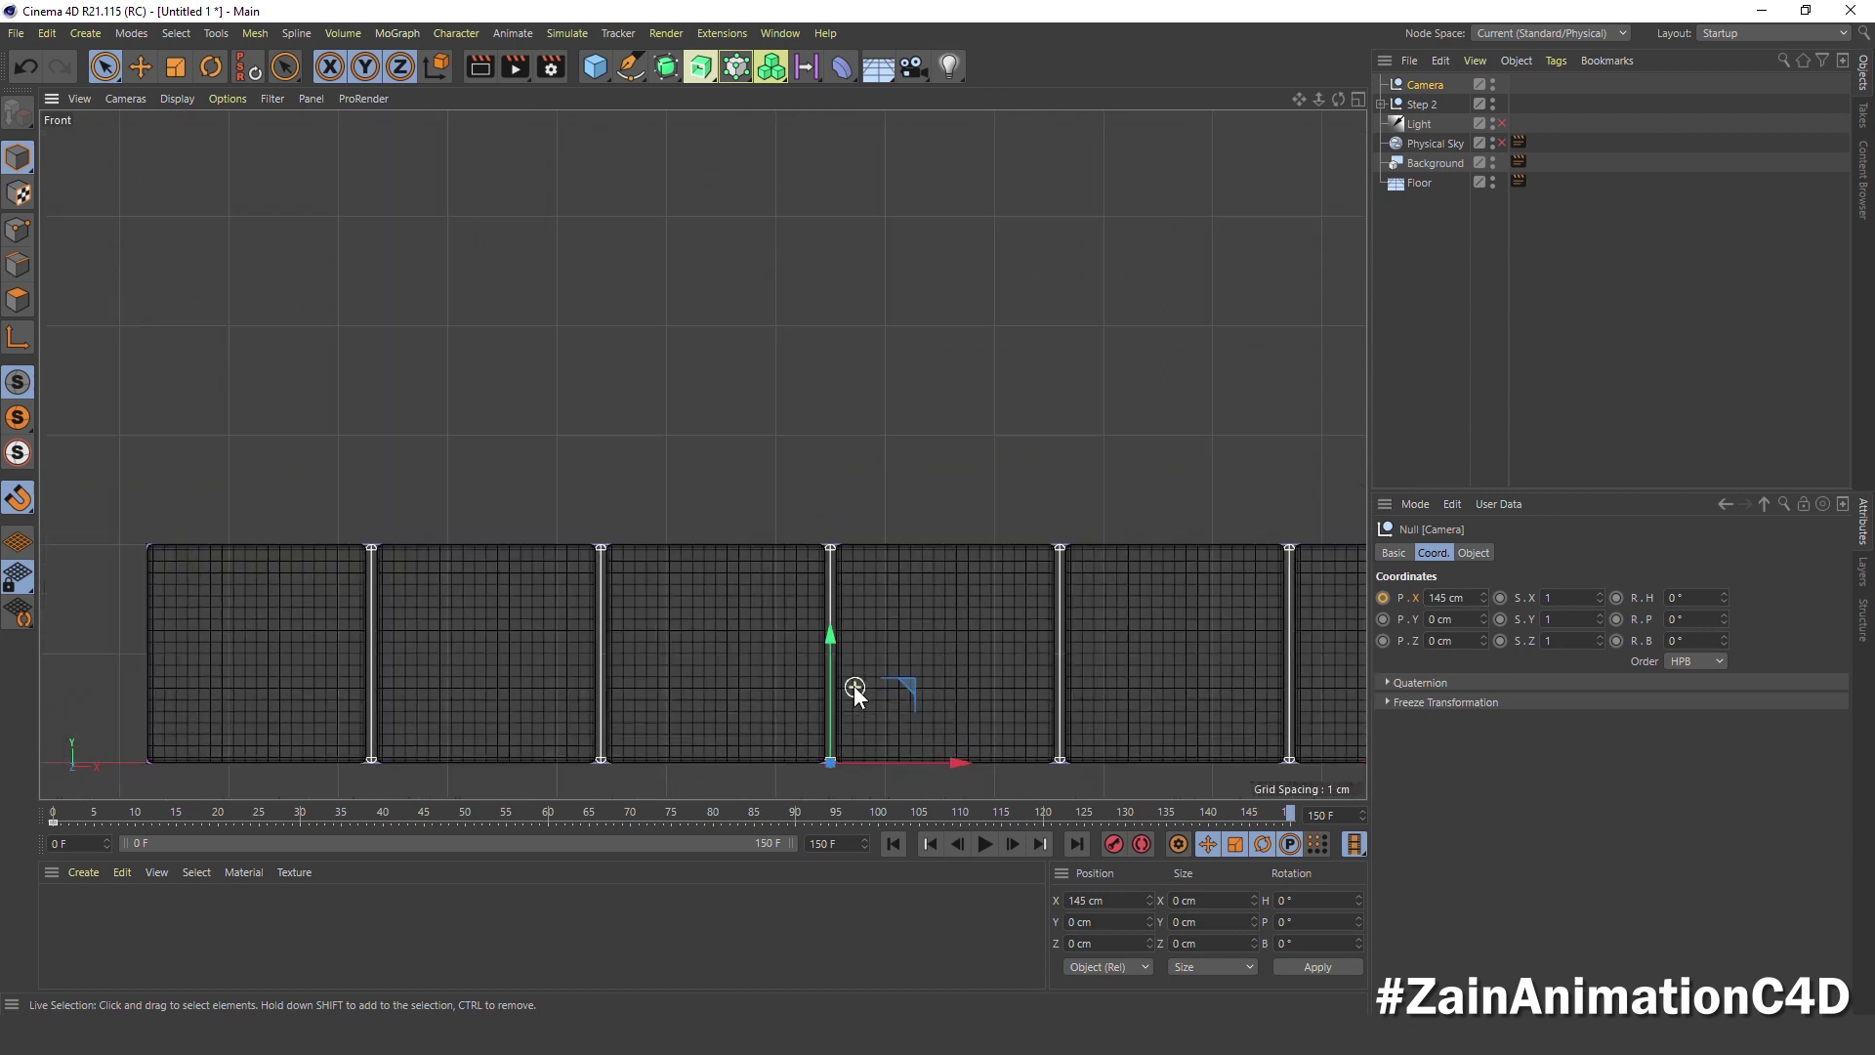
pyautogui.scroll(-1, 850, 683)
pyautogui.middleClick(928, 542)
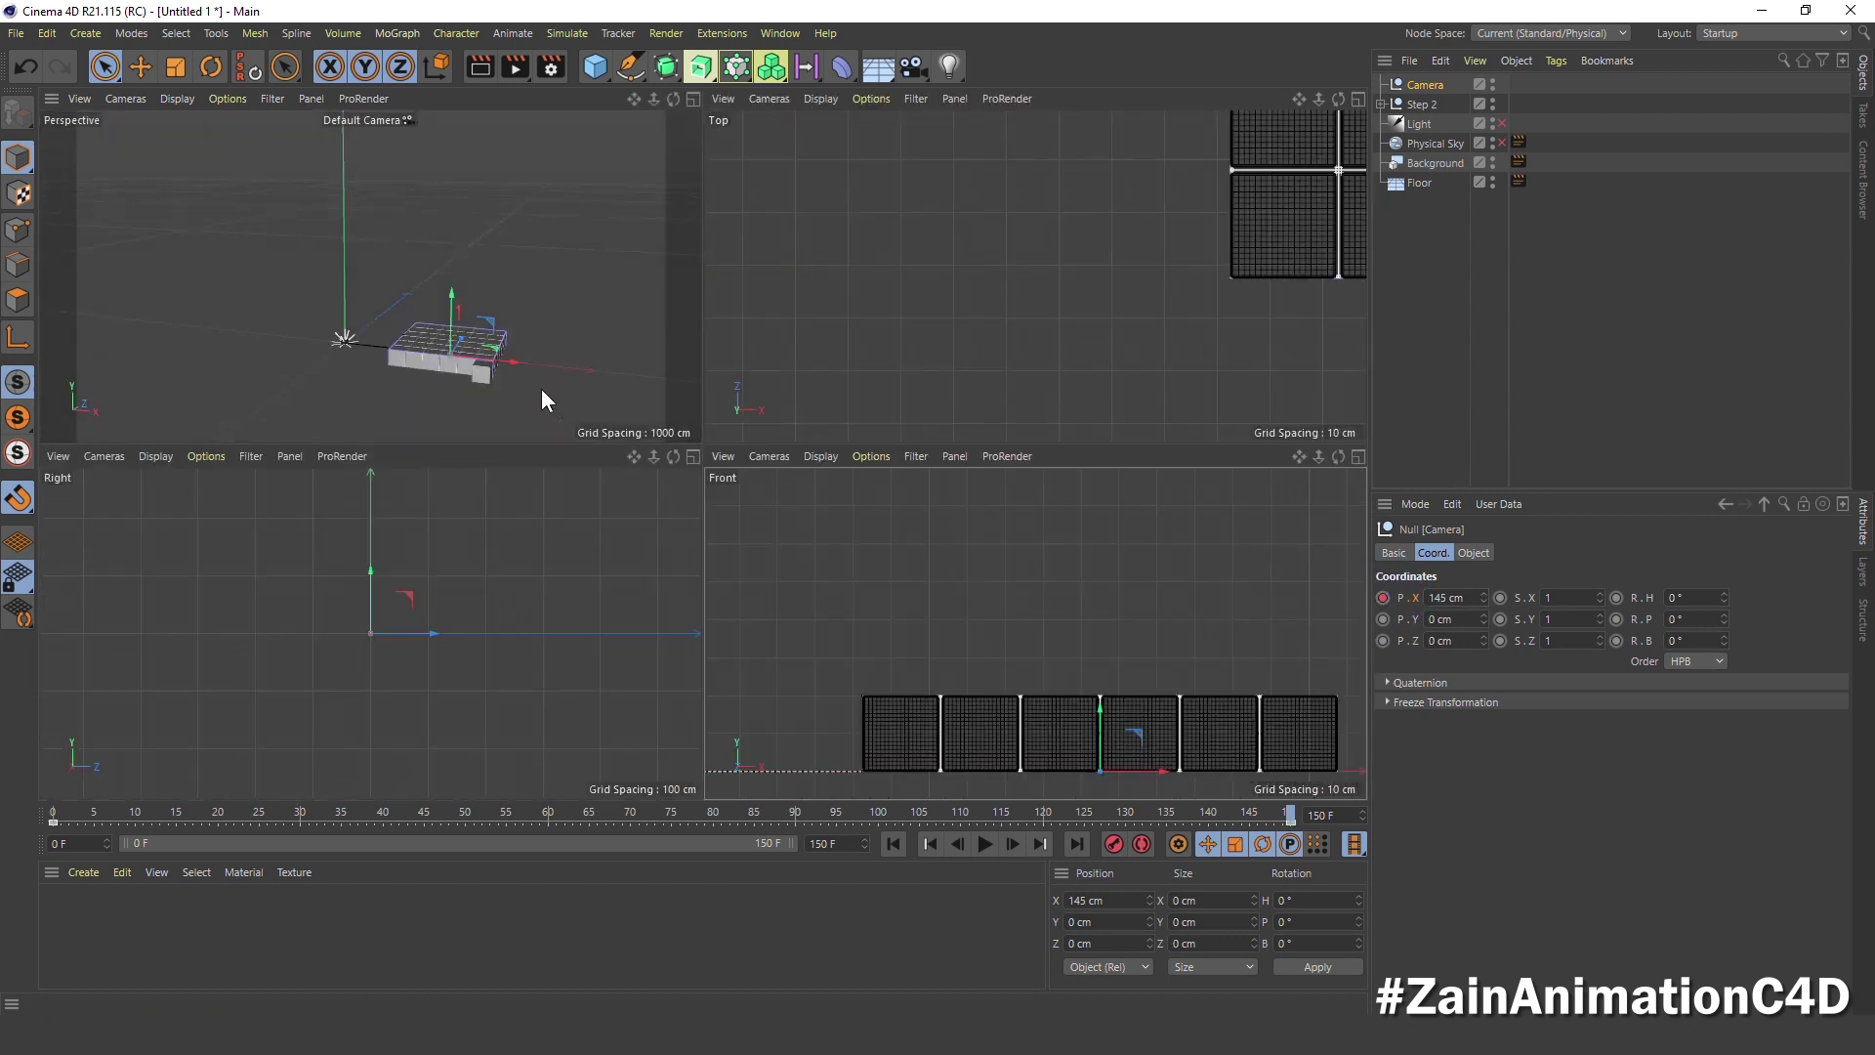
pyautogui.middleClick(541, 395)
pyautogui.click(893, 844)
pyautogui.click(986, 844)
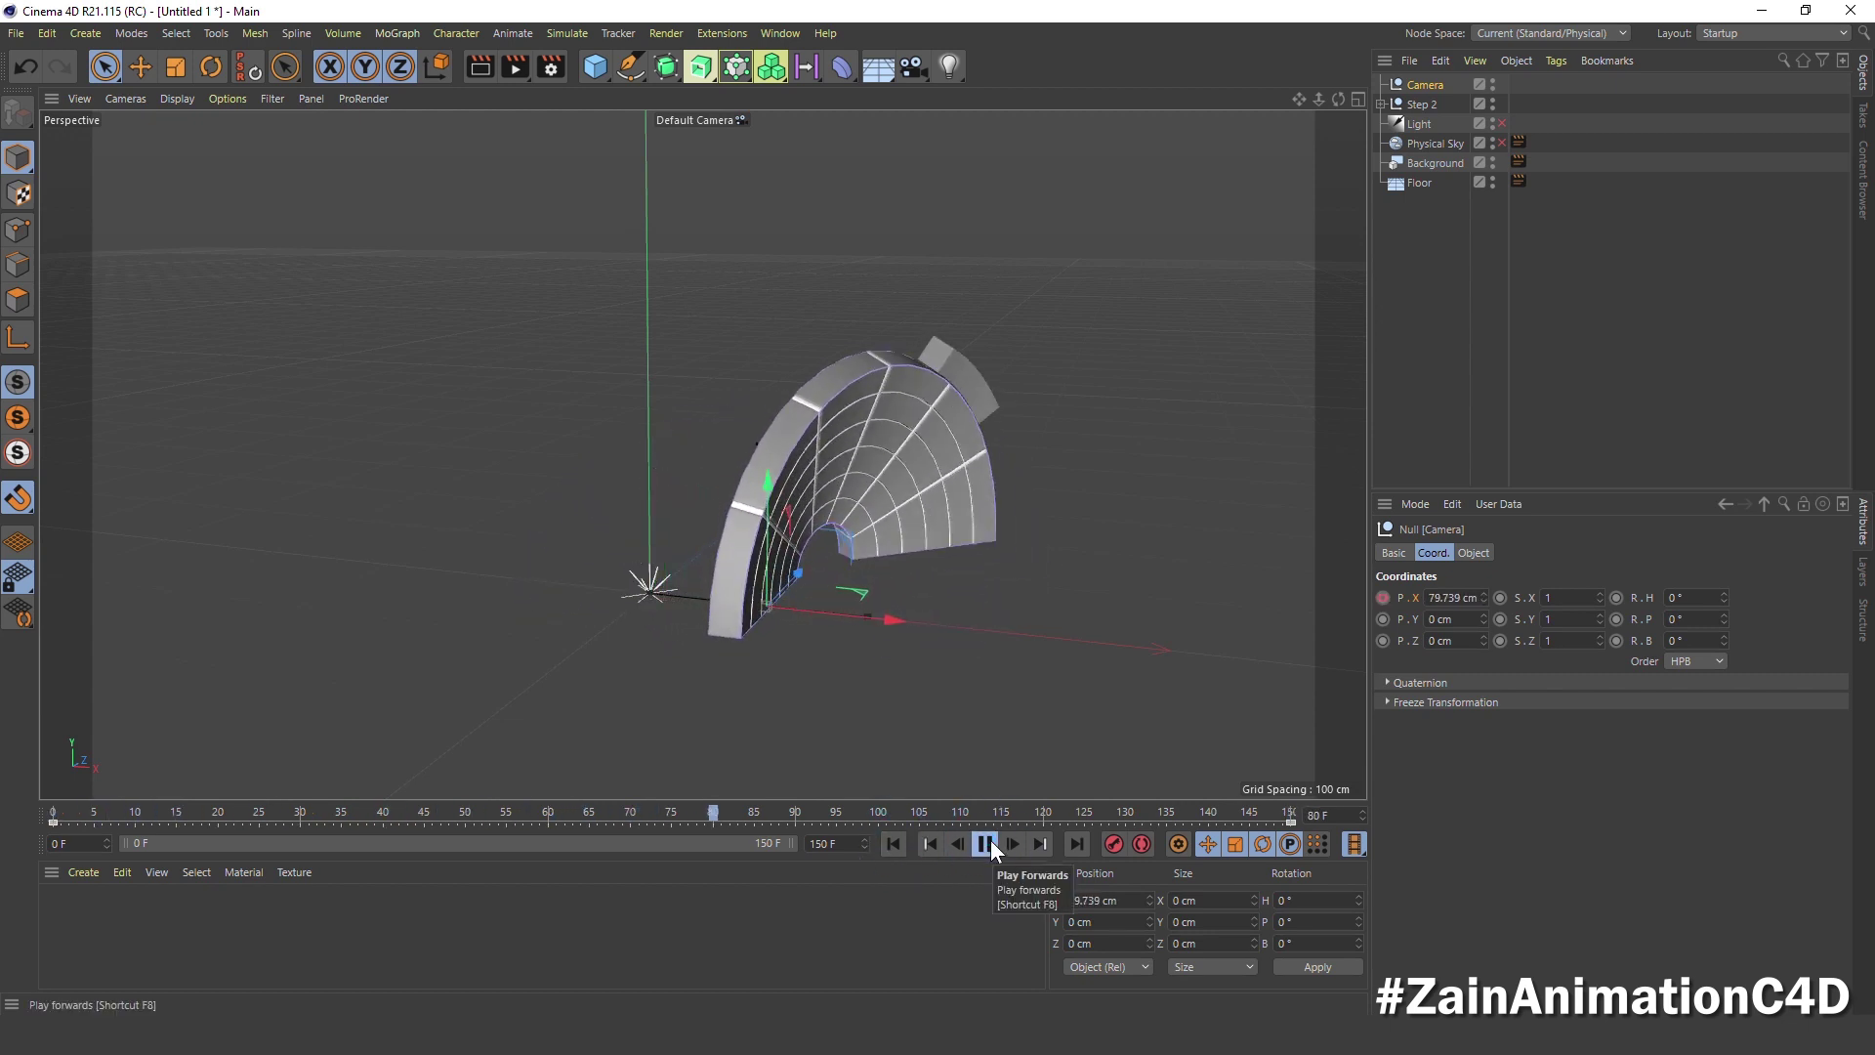
pyautogui.click(986, 844)
pyautogui.click(893, 844)
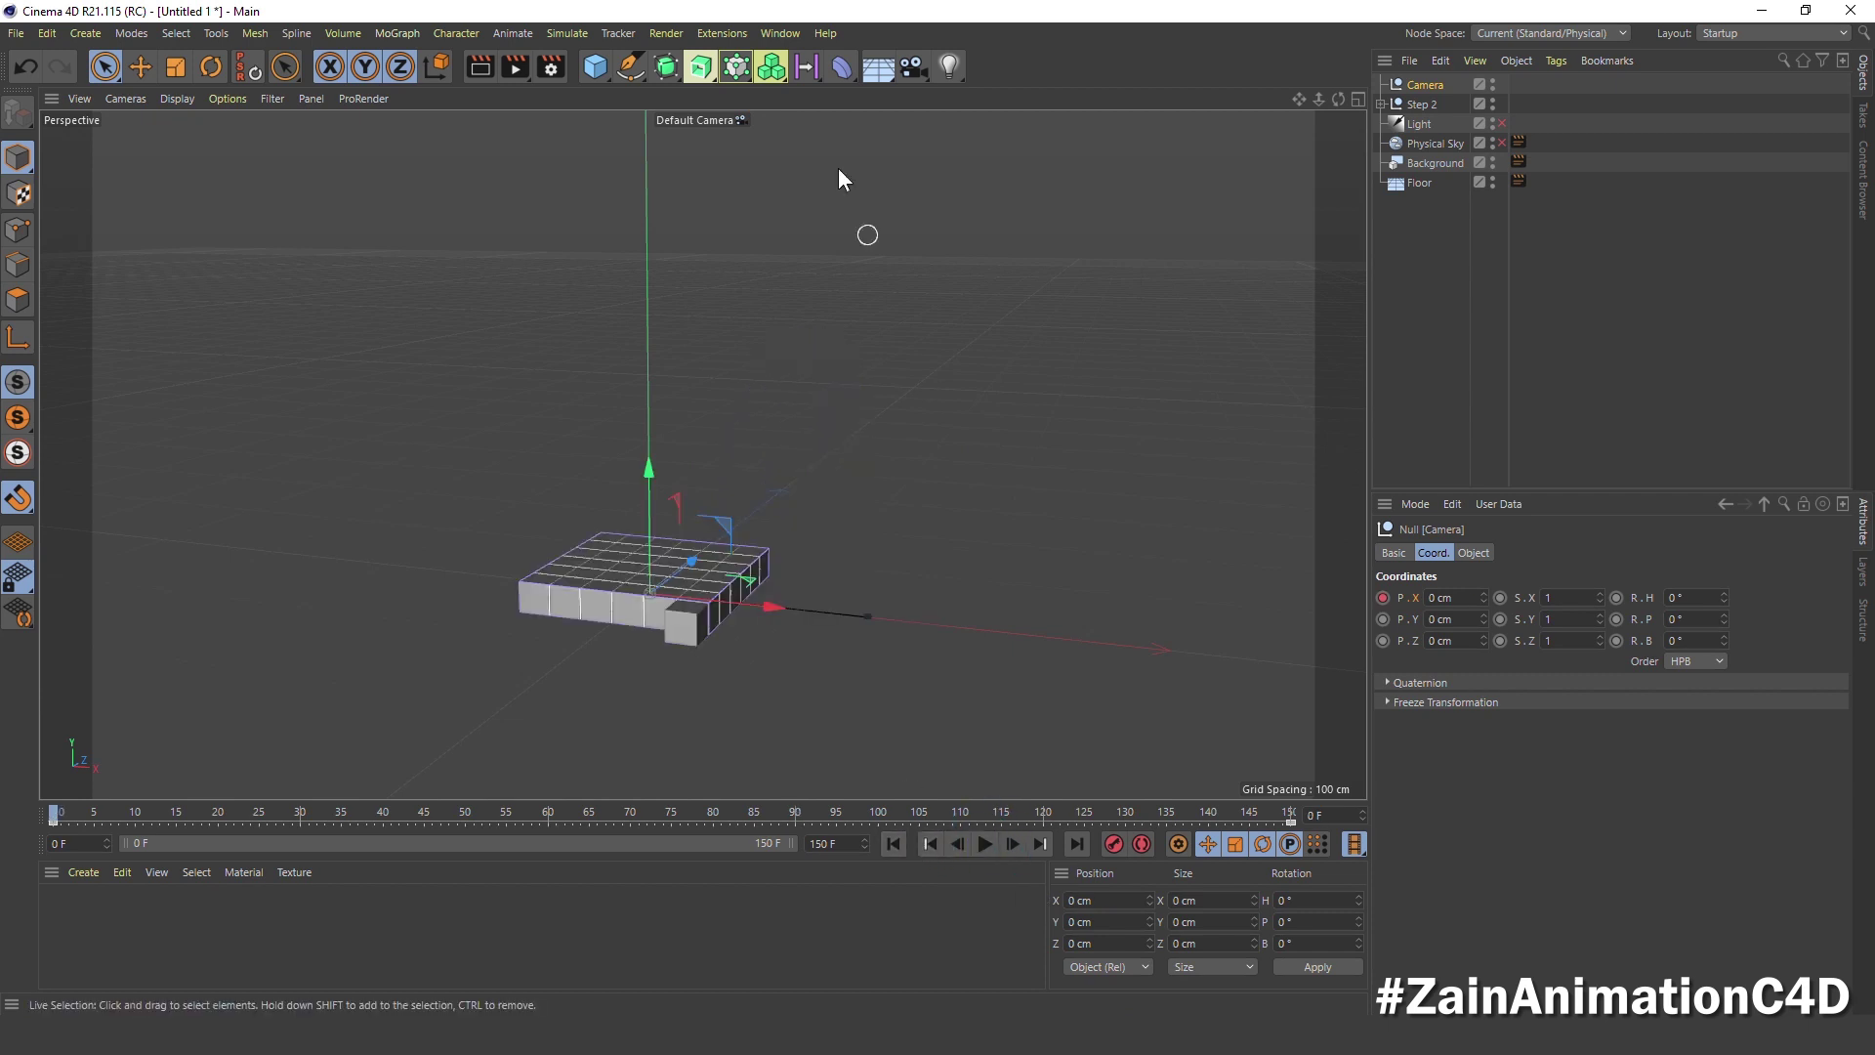
# Add Camera.1, look through it, and nest it under the Camera null
pyautogui.moveTo(913, 67); pyautogui.dragTo(996, 92)
pyautogui.click(1501, 85)
pyautogui.moveTo(1428, 84); pyautogui.dragTo(1425, 105)
pyautogui.keyDown('alt'); pyautogui.moveTo(664, 653); pyautogui.dragTo(588, 559, button='middle'); pyautogui.keyUp('alt')
pyautogui.scroll(1, 587, 557)
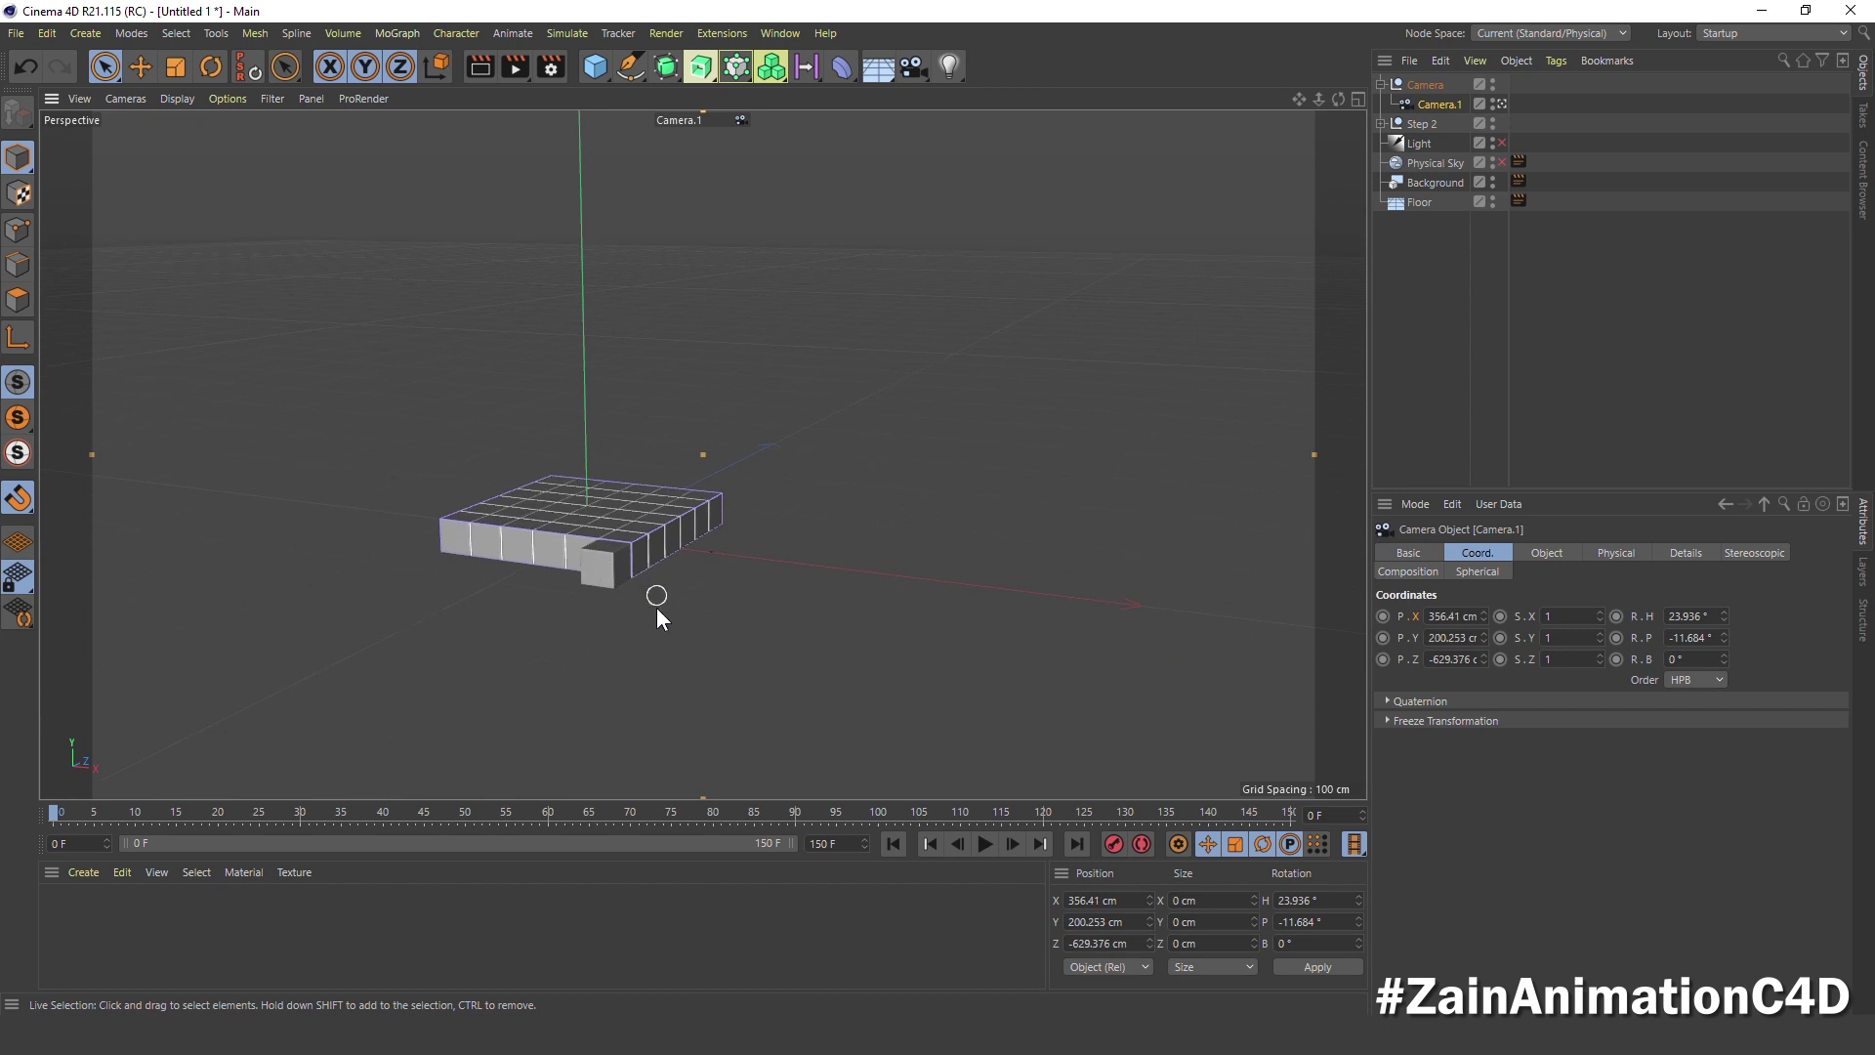
# Orbit Camera.1 to frame the arching cube grid, checking frames 87 and 107
pyautogui.click(1077, 844)
pyautogui.moveTo(734, 553)
pyautogui.keyDown('alt'); pyautogui.mouseDown()
pyautogui.moveTo(650, 565)
pyautogui.moveTo(625, 617)
pyautogui.moveTo(600, 571)
pyautogui.mouseUp(); pyautogui.keyUp('alt')
pyautogui.moveTo(57, 814); pyautogui.dragTo(771, 814)
pyautogui.moveTo(486, 381)
pyautogui.keyDown('alt'); pyautogui.mouseDown()
pyautogui.moveTo(470, 363)
pyautogui.moveTo(402, 463)
pyautogui.moveTo(445, 465)
pyautogui.mouseUp(); pyautogui.keyUp('alt')
pyautogui.scroll(1, 434, 421)
pyautogui.scroll(1, 430, 433)
pyautogui.scroll(1, 430, 433)
pyautogui.scroll(1, 442, 437)
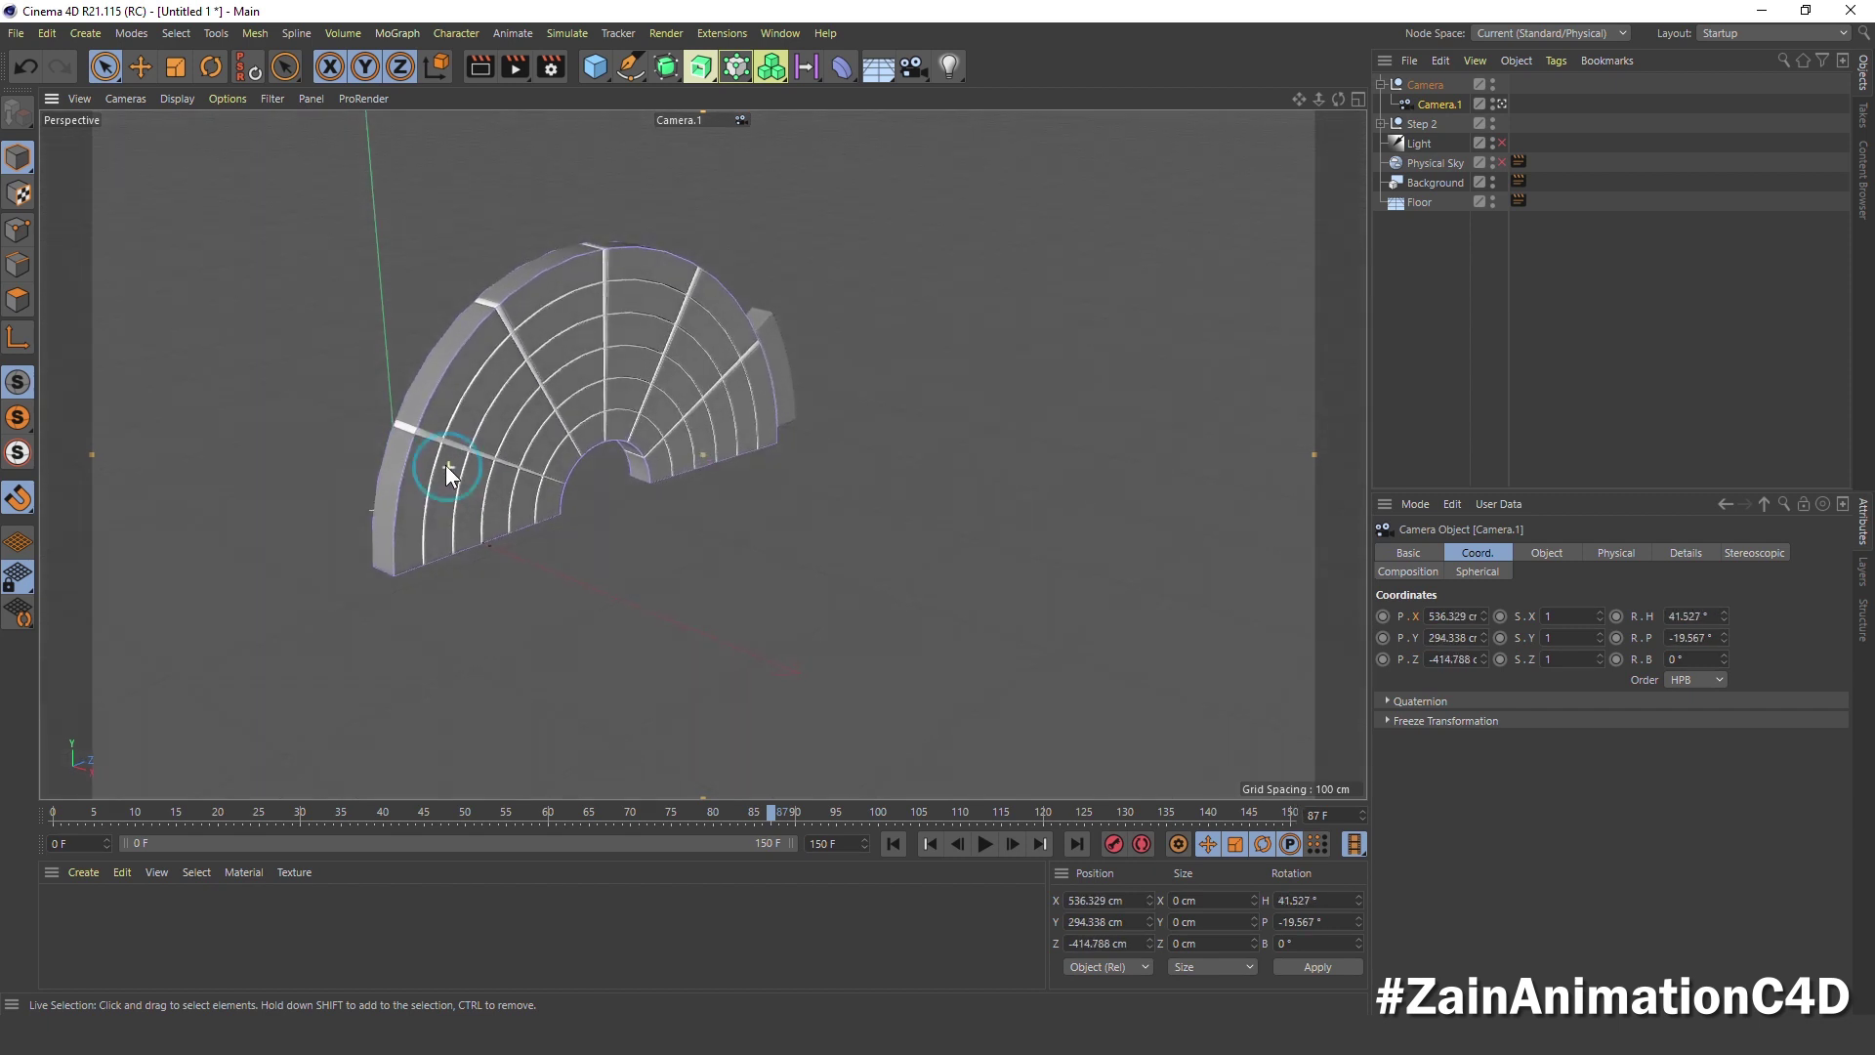
pyautogui.moveTo(758, 809); pyautogui.dragTo(1414, 805)
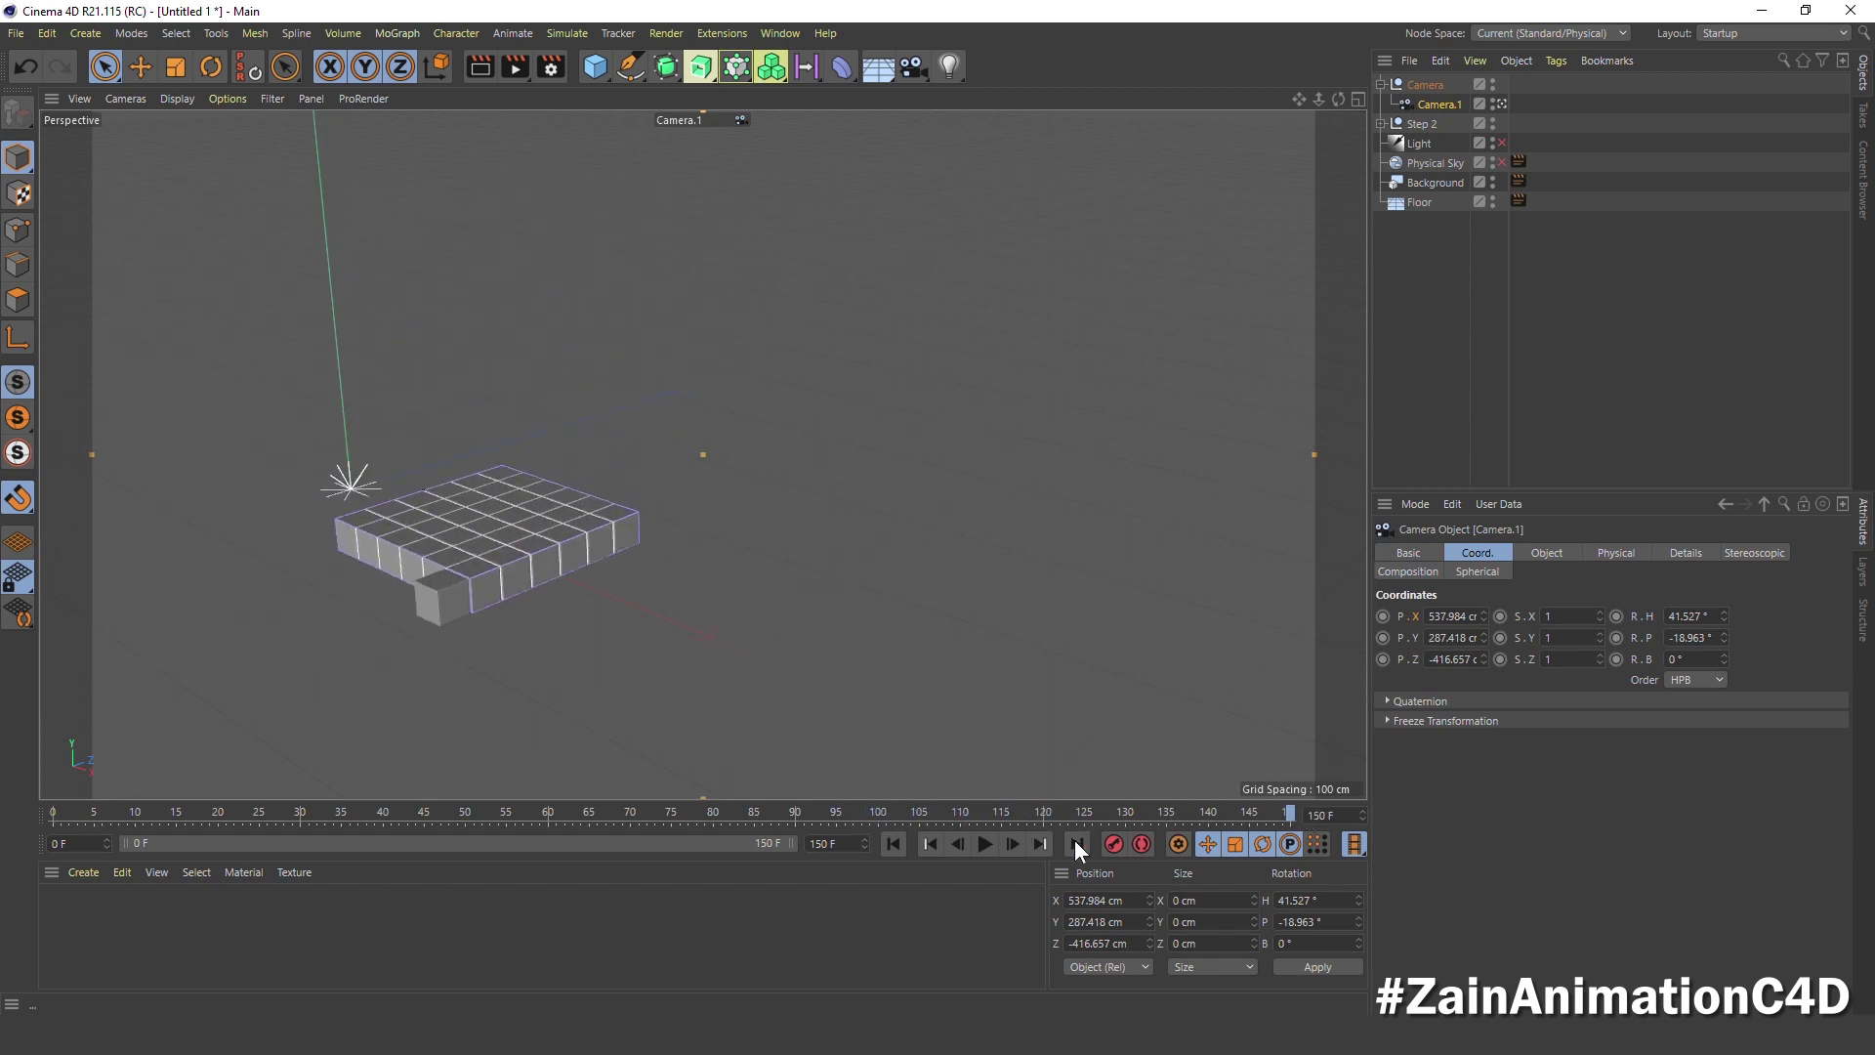
# Preview the animation through Camera.1 and return to frame 0
pyautogui.click(894, 842)
pyautogui.click(987, 846)
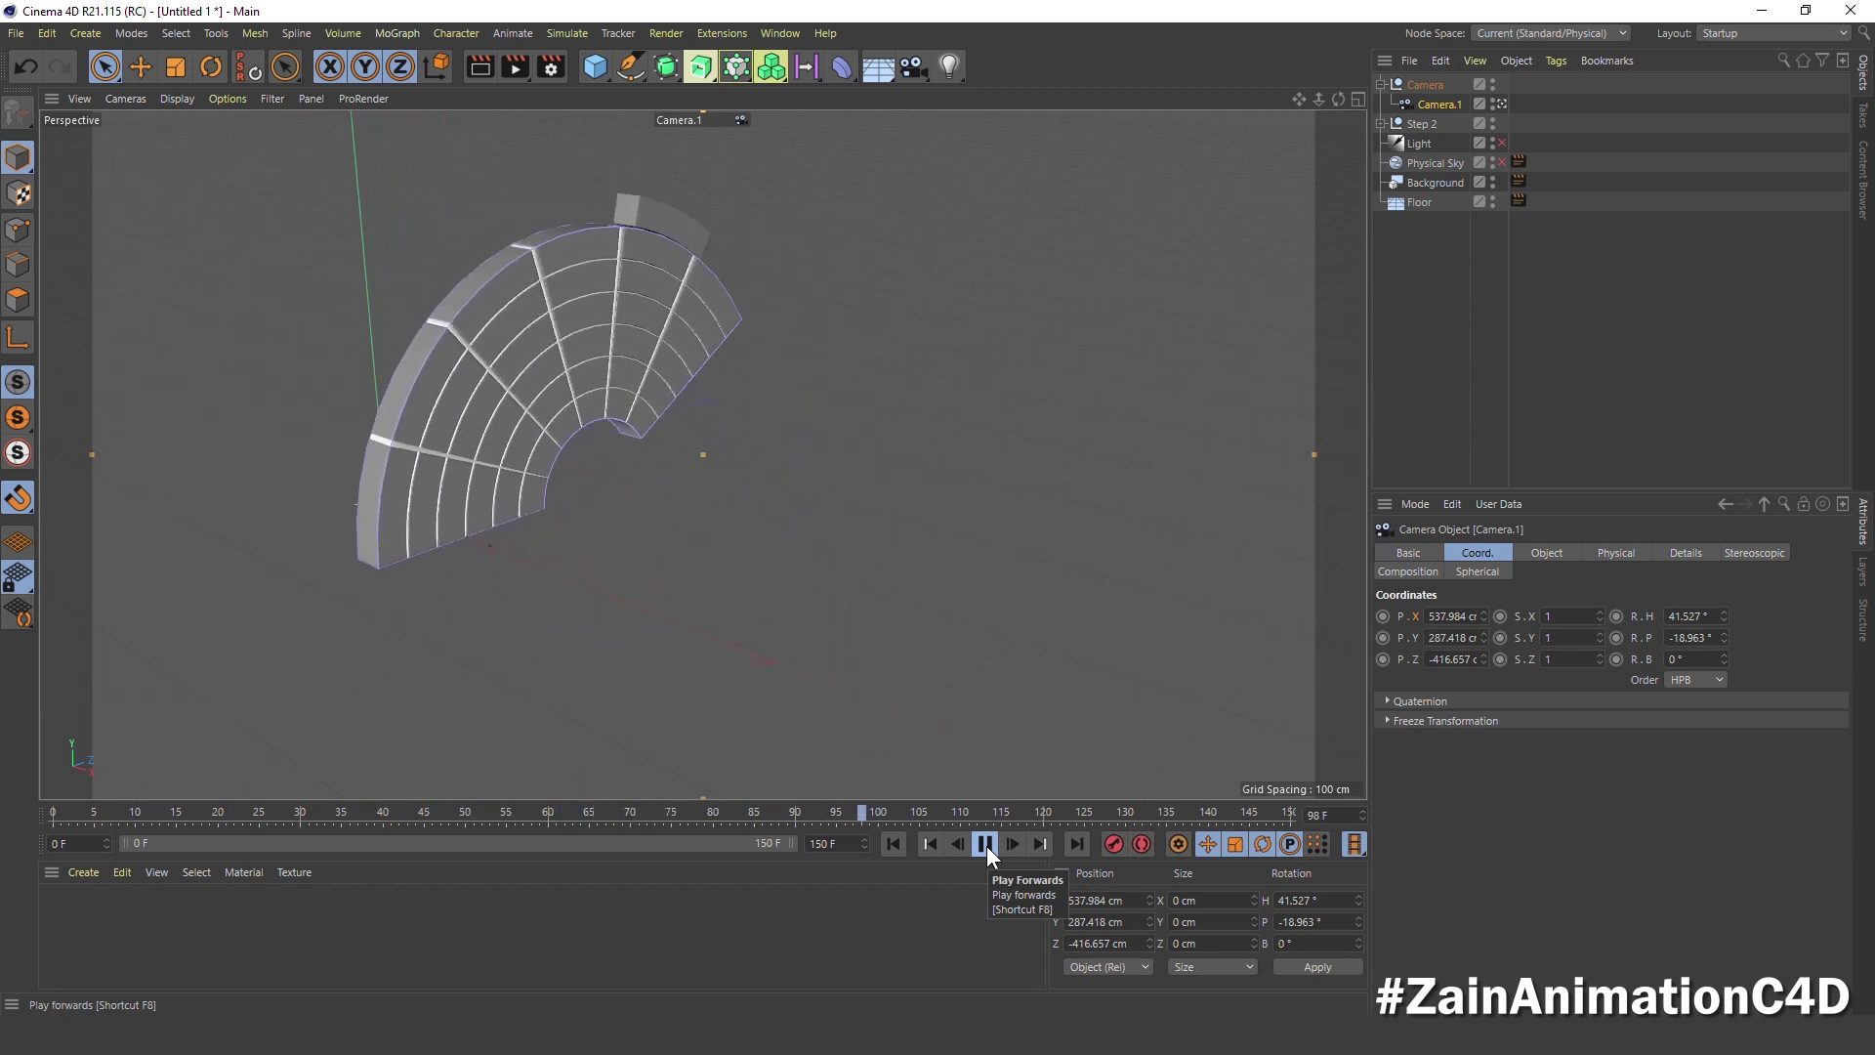
pyautogui.click(978, 848)
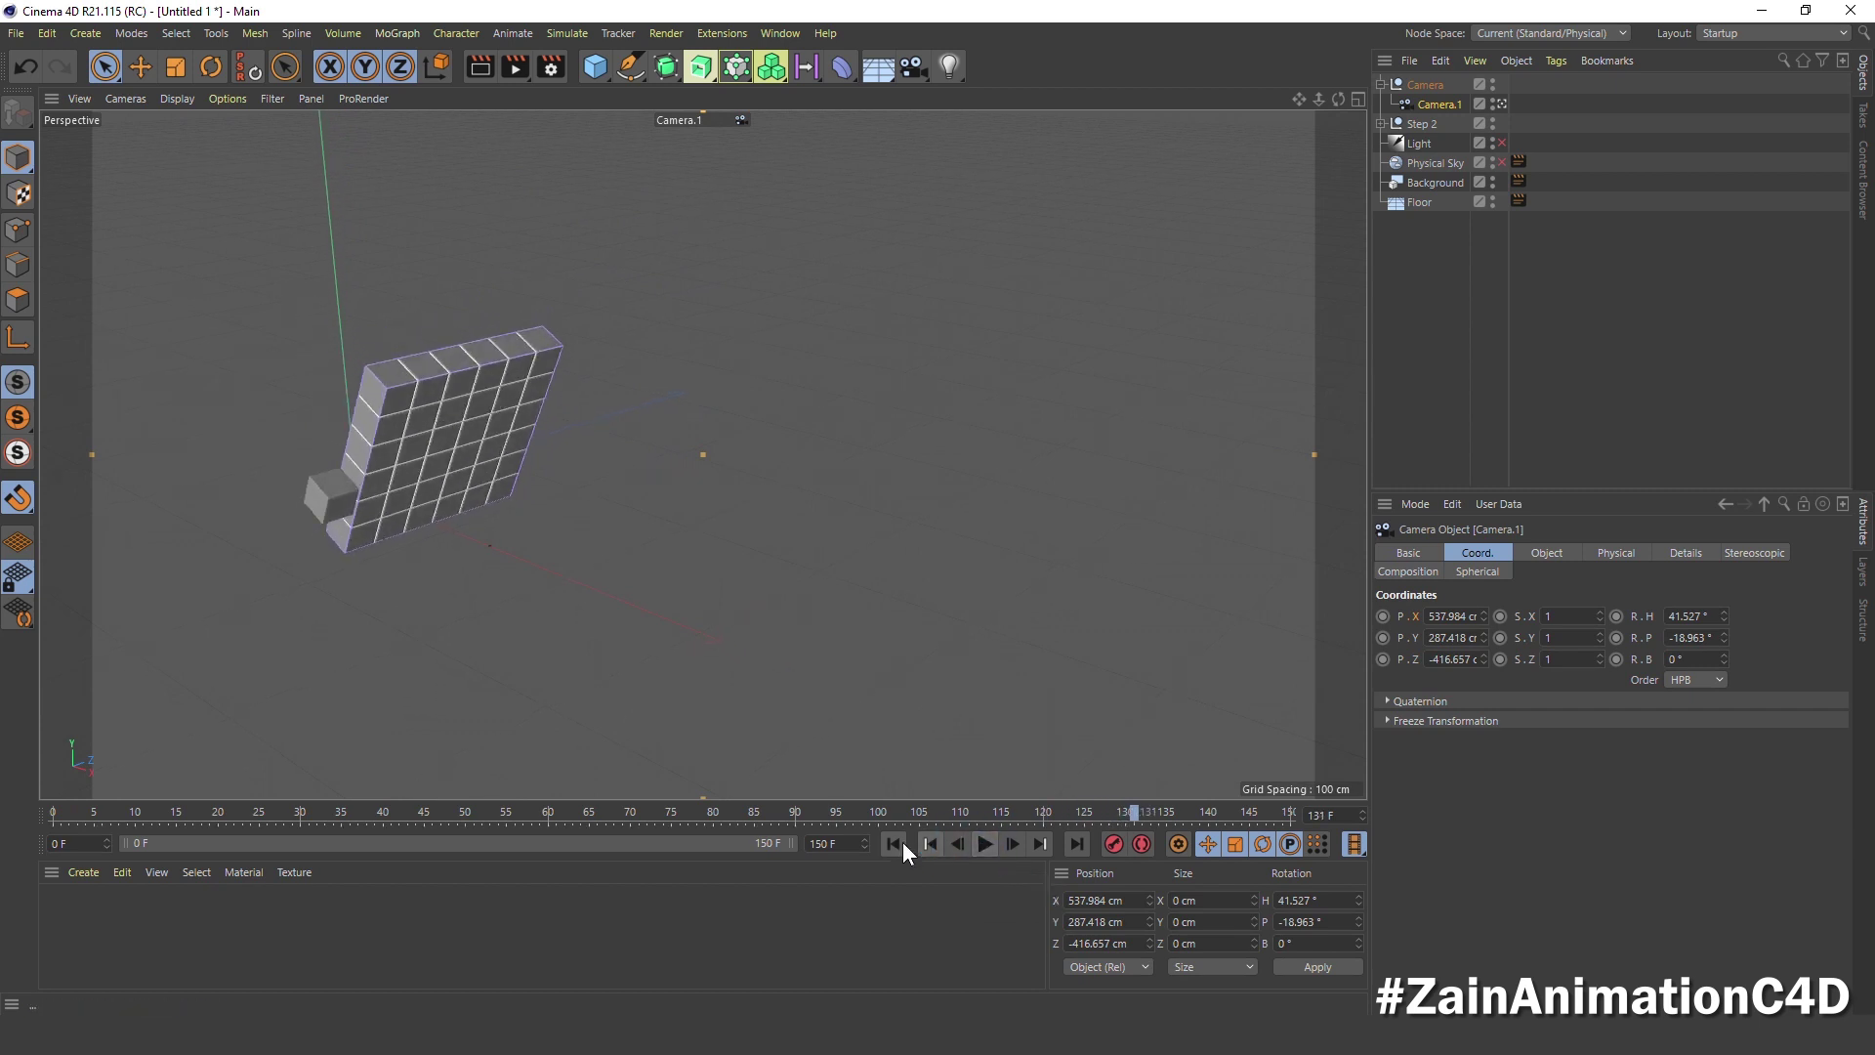
pyautogui.click(904, 850)
pyautogui.click(772, 33)
# Lengthen the tangents on the Bend's Strength curve in a new Timeline window
pyautogui.click(886, 193)
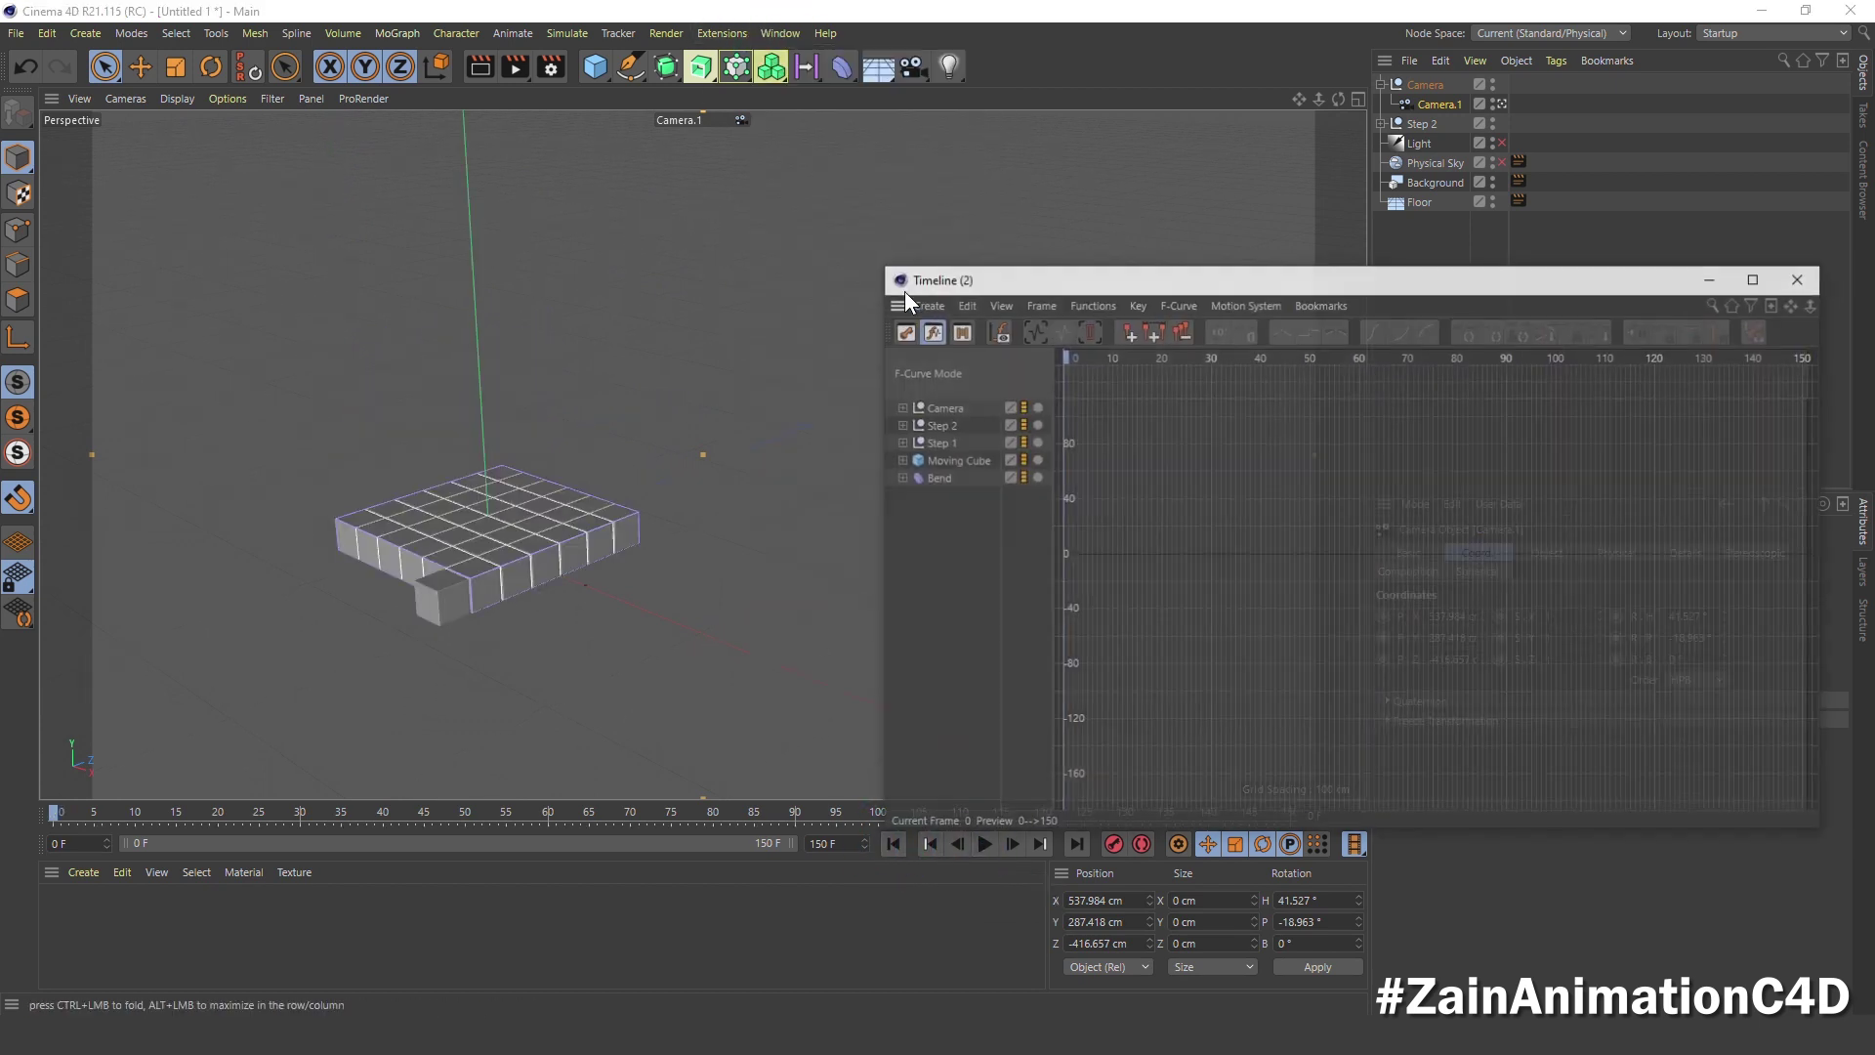
pyautogui.moveTo(1009, 285); pyautogui.dragTo(900, 193)
pyautogui.click(793, 386)
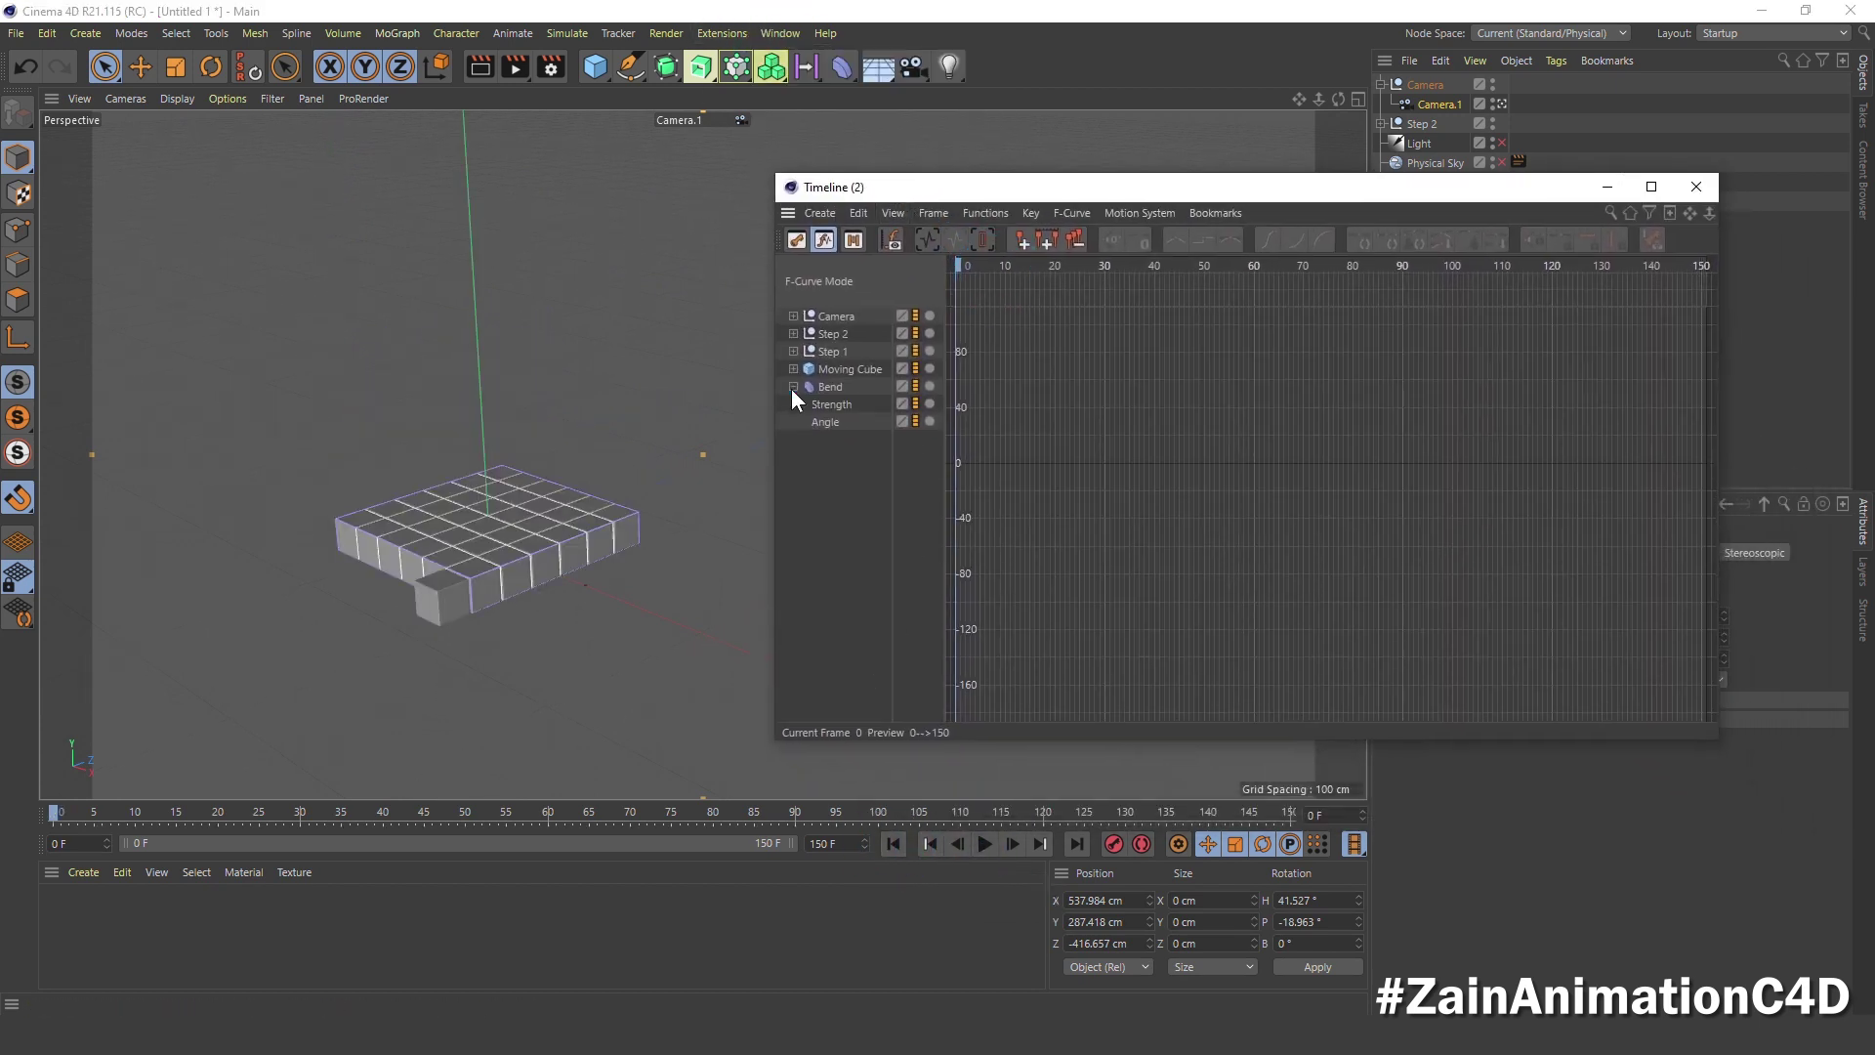
pyautogui.click(1240, 455)
pyautogui.press('h')
pyautogui.moveTo(1038, 328)
pyautogui.mouseDown()
pyautogui.moveTo(1185, 342)
pyautogui.moveTo(1139, 344)
pyautogui.mouseUp()
# Lengthen the Bend Angle curve's tangents and shorten the frame-90 key's incoming tangent
pyautogui.click(840, 425)
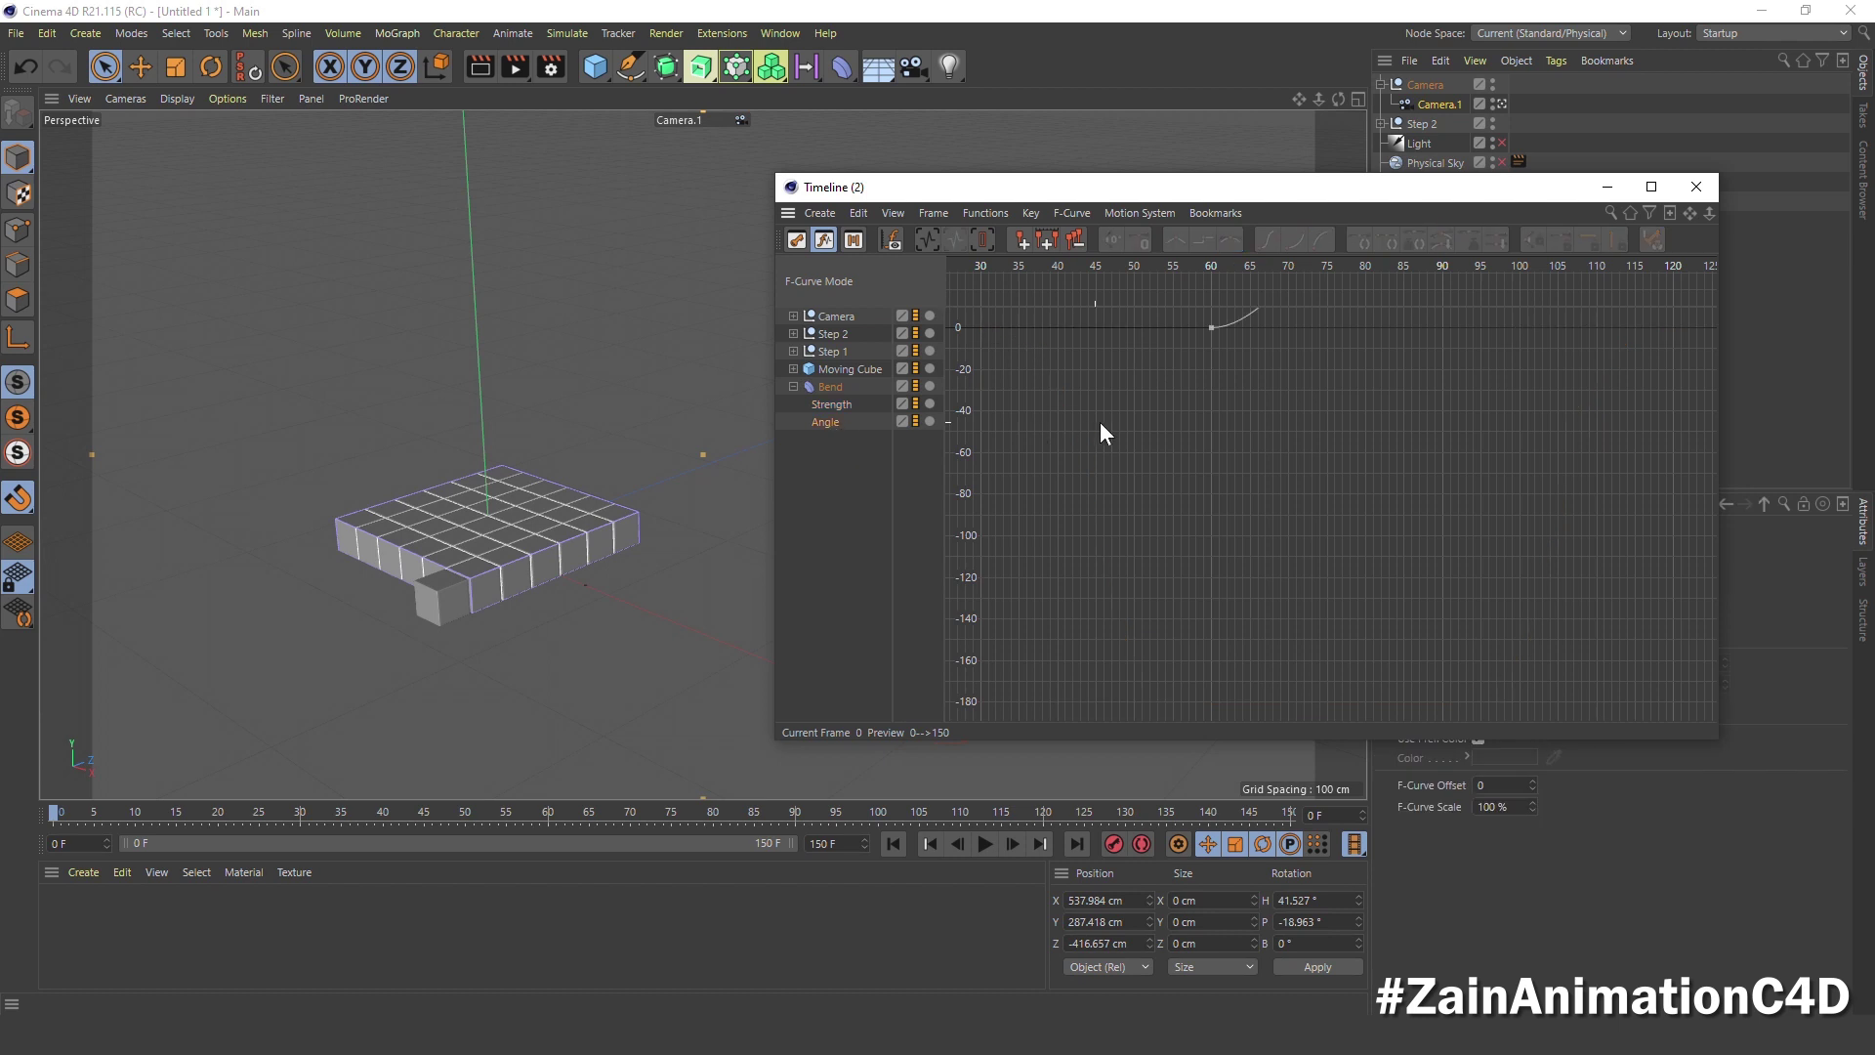
pyautogui.press('h')
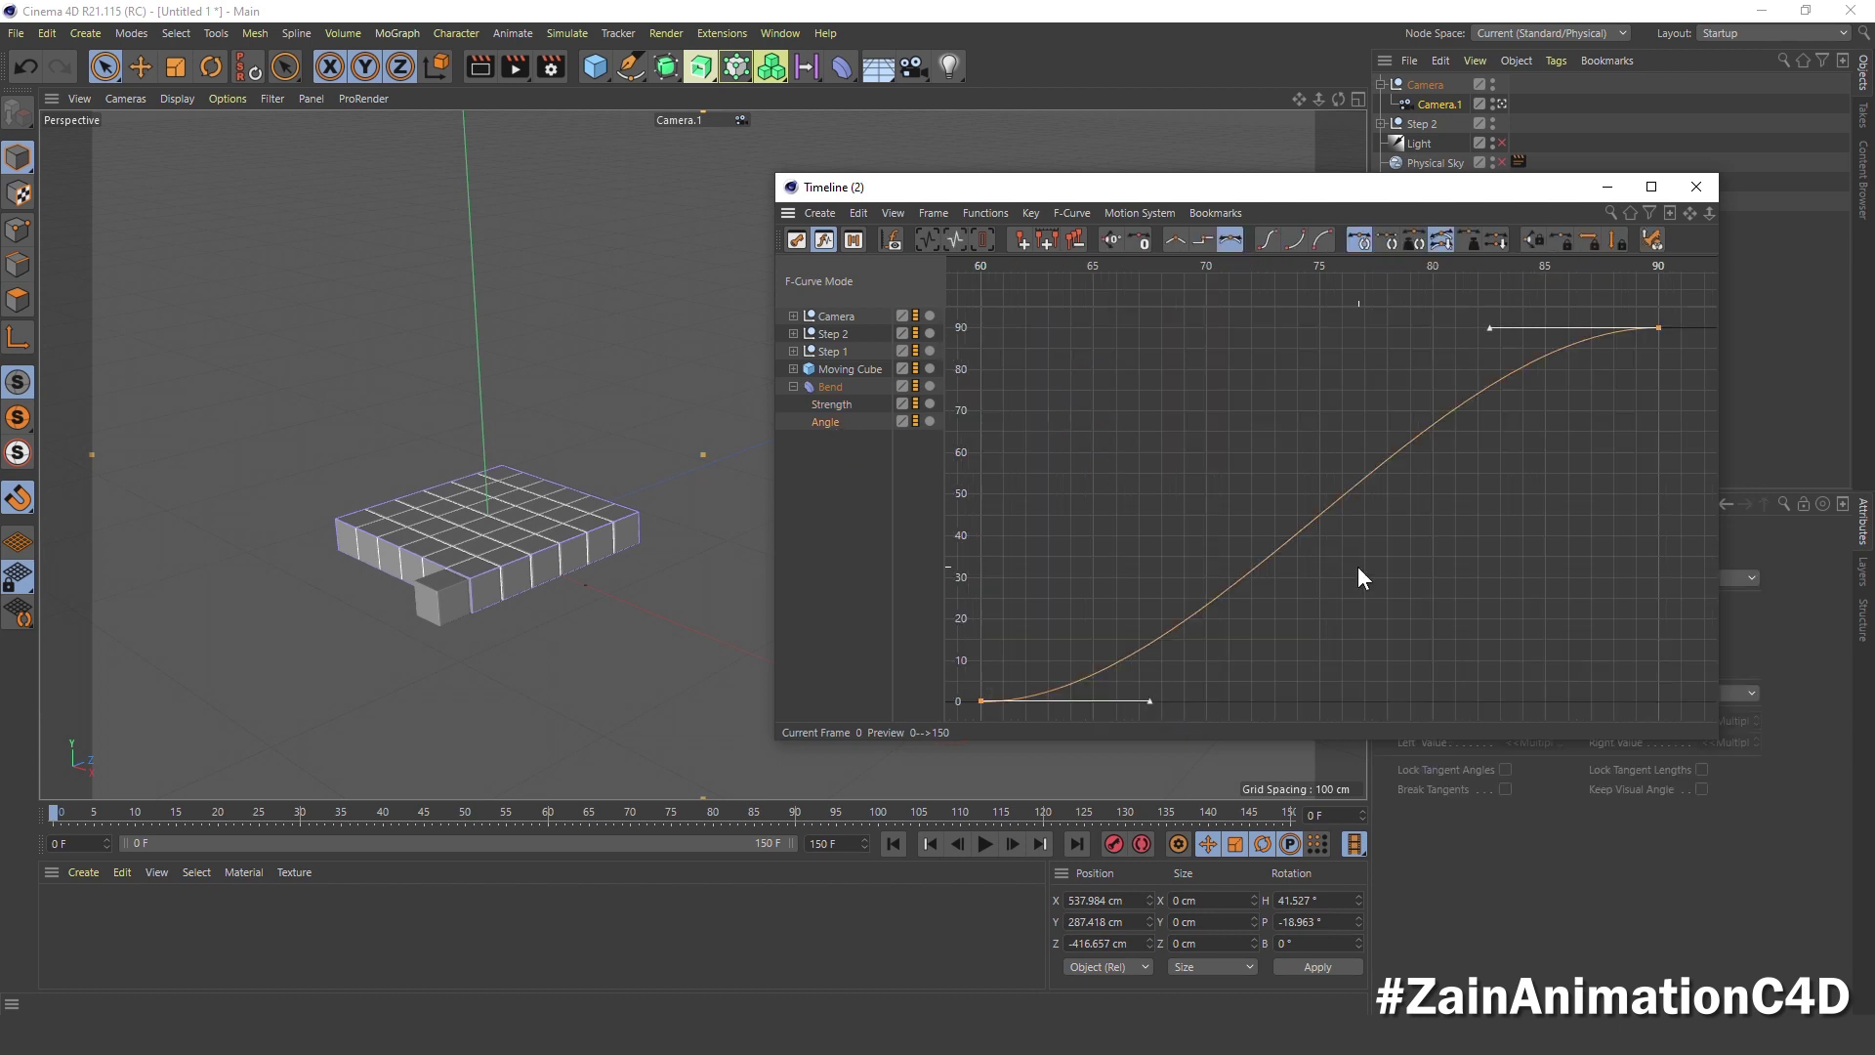
pyautogui.moveTo(1150, 703); pyautogui.dragTo(1315, 690)
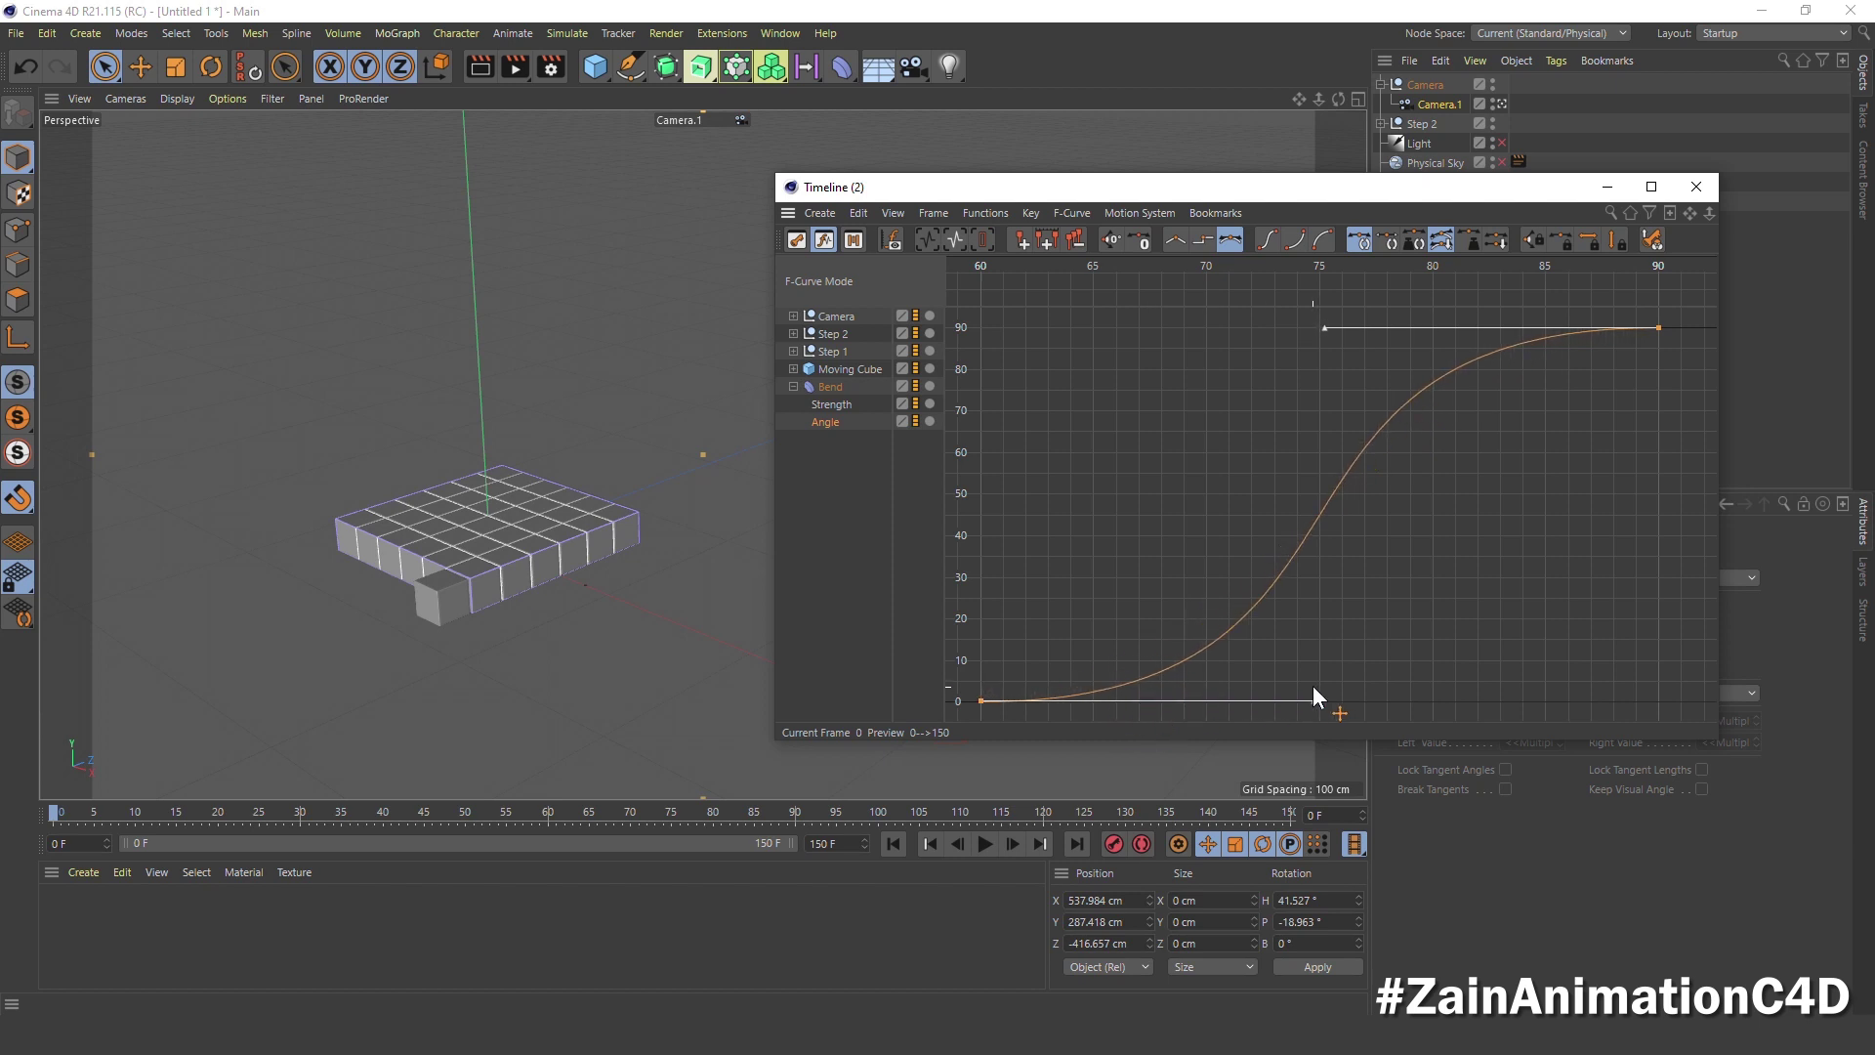
pyautogui.moveTo(1380, 312); pyautogui.dragTo(1754, 350)
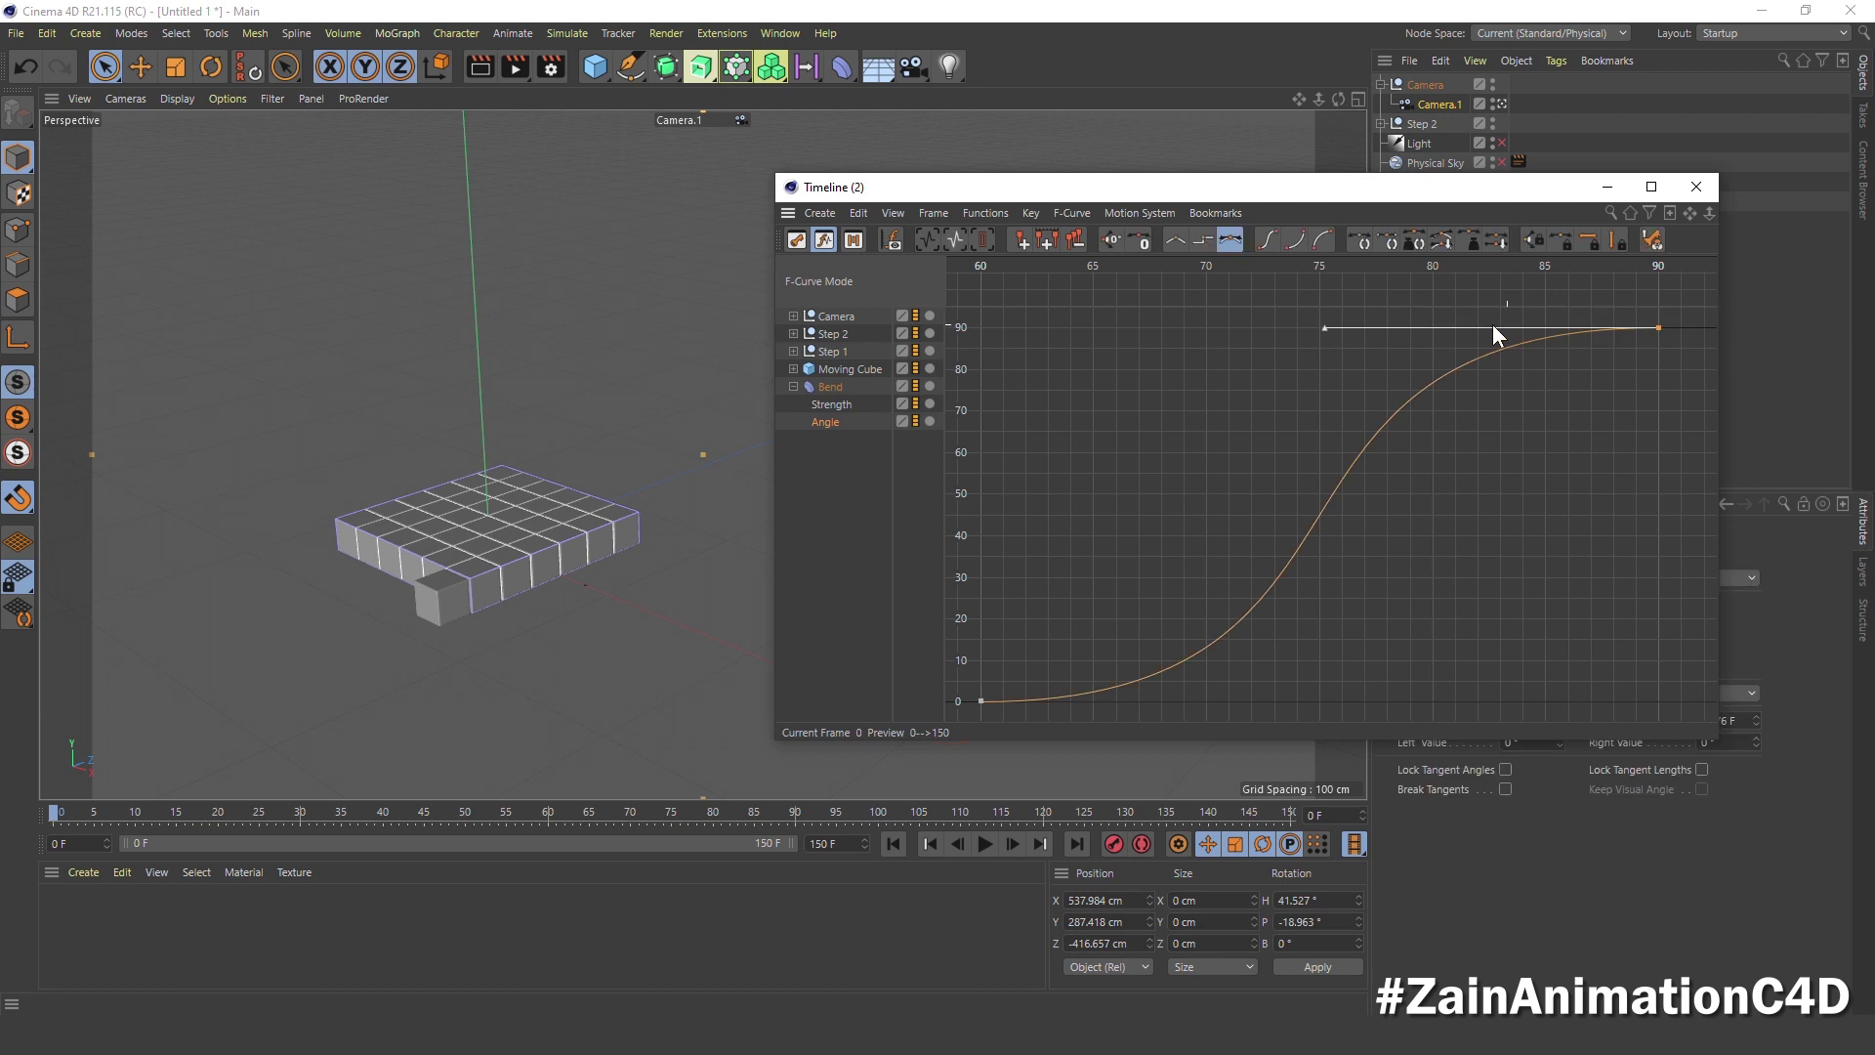
pyautogui.moveTo(1337, 328); pyautogui.dragTo(1655, 335)
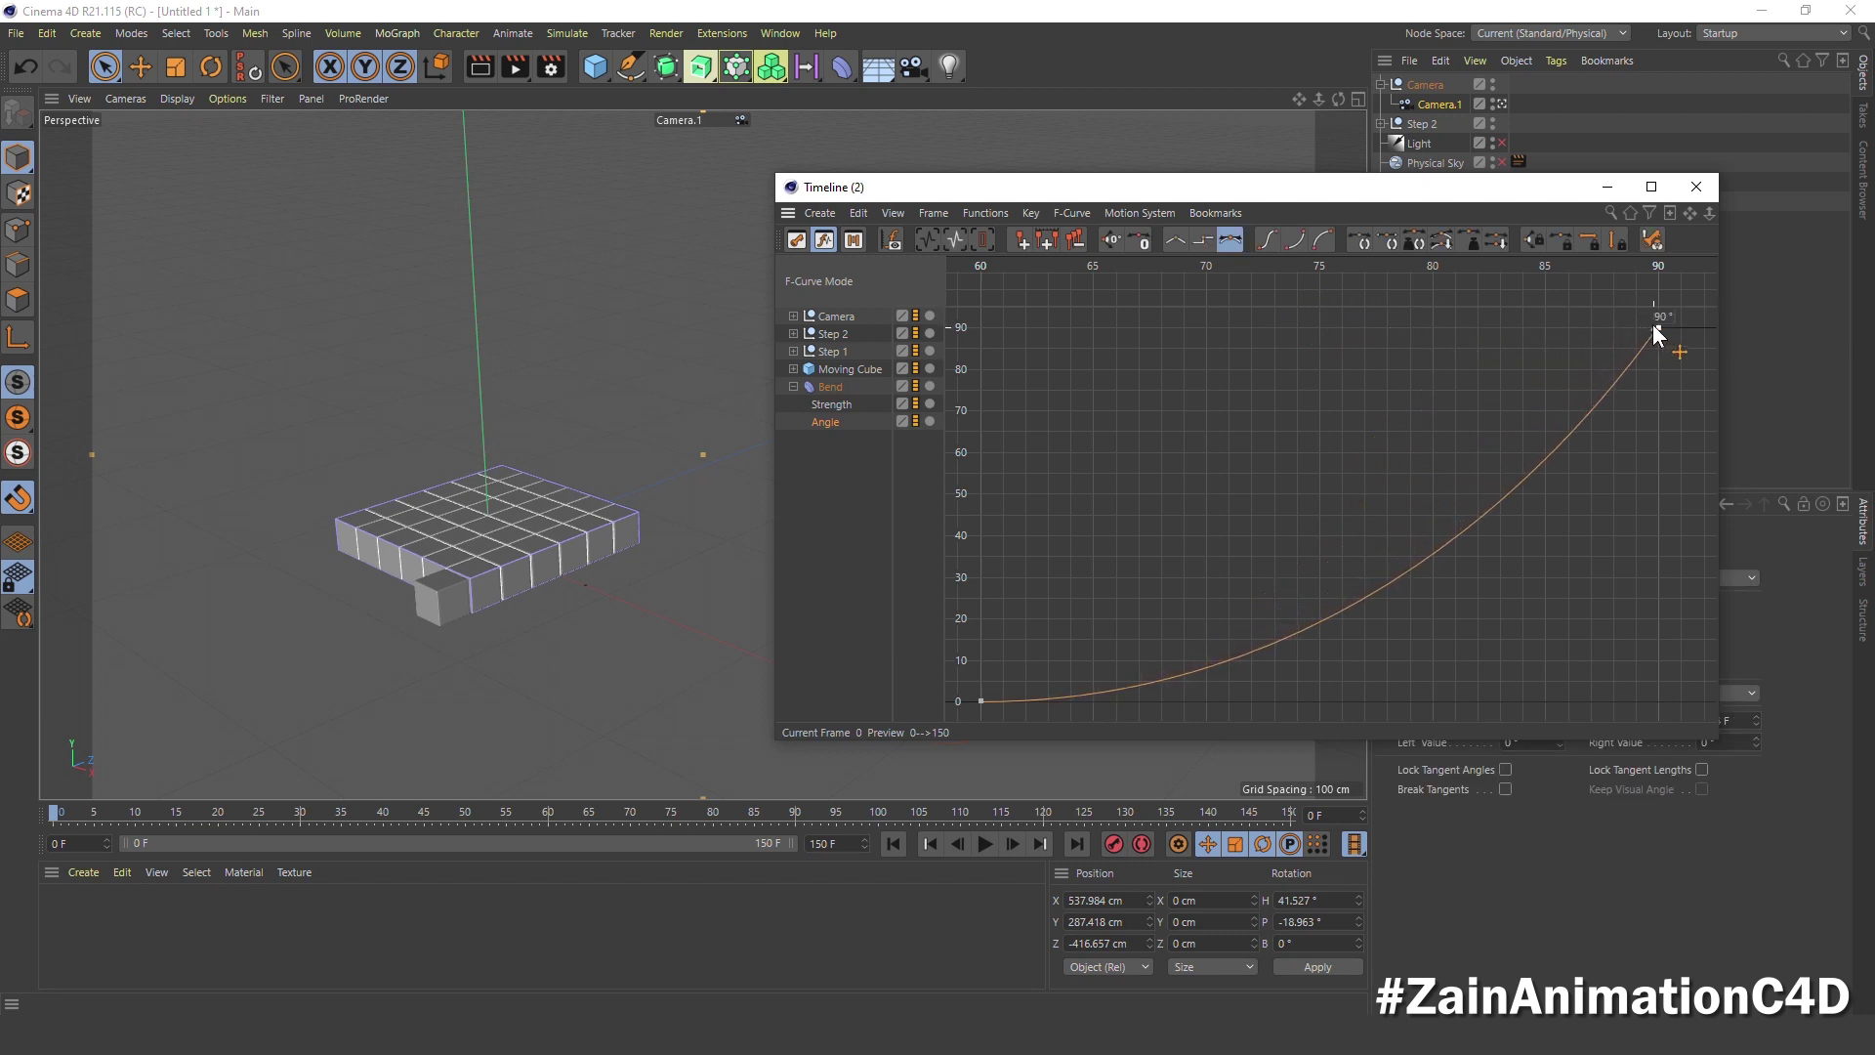
# Lengthen all tangents on the Moving Cube's Position.X curve to flatten its peaks
pyautogui.click(793, 368)
pyautogui.press('h')
pyautogui.hotkey('ctrl', 'a')
pyautogui.moveTo(1293, 328)
pyautogui.mouseDown()
pyautogui.moveTo(1361, 332)
pyautogui.moveTo(1344, 336)
pyautogui.mouseUp()
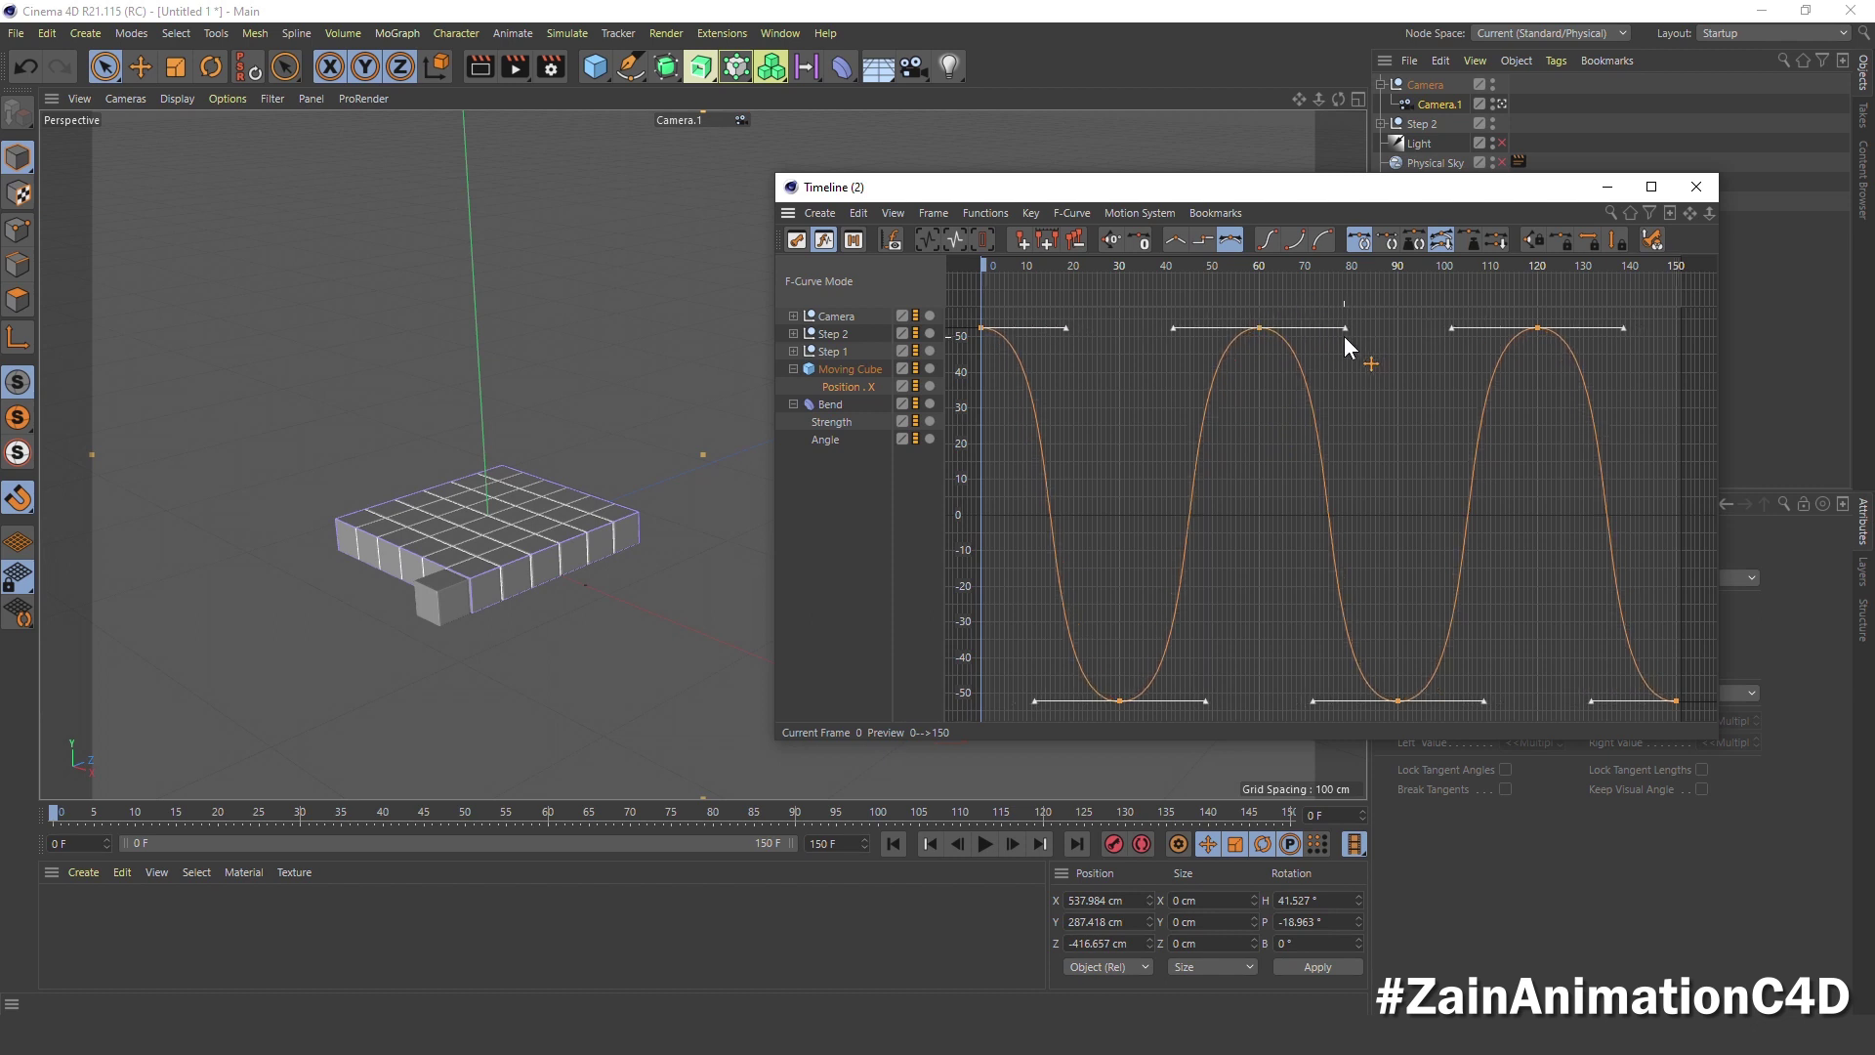
# Reshape Step 1's Rotation.B curve: longer first-key tangent, shorter last-key incoming tangent
pyautogui.click(793, 368)
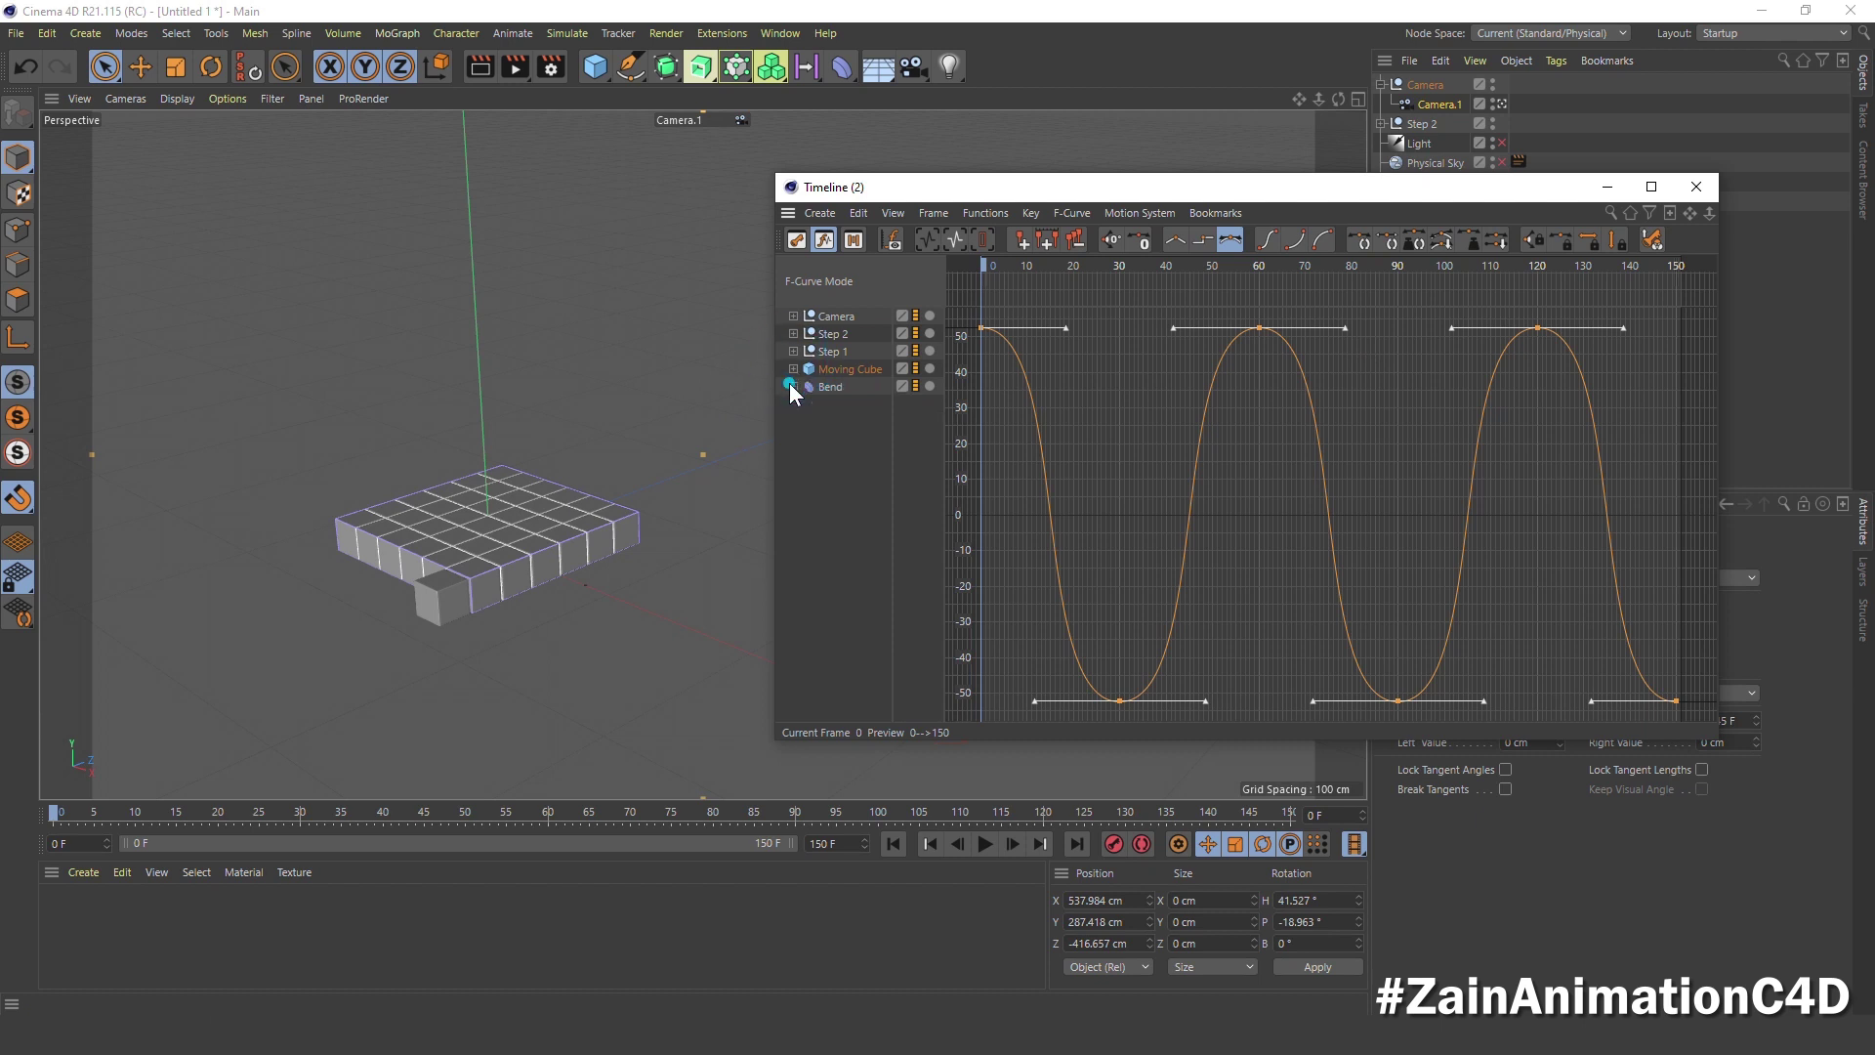
pyautogui.click(793, 350)
pyautogui.click(831, 369)
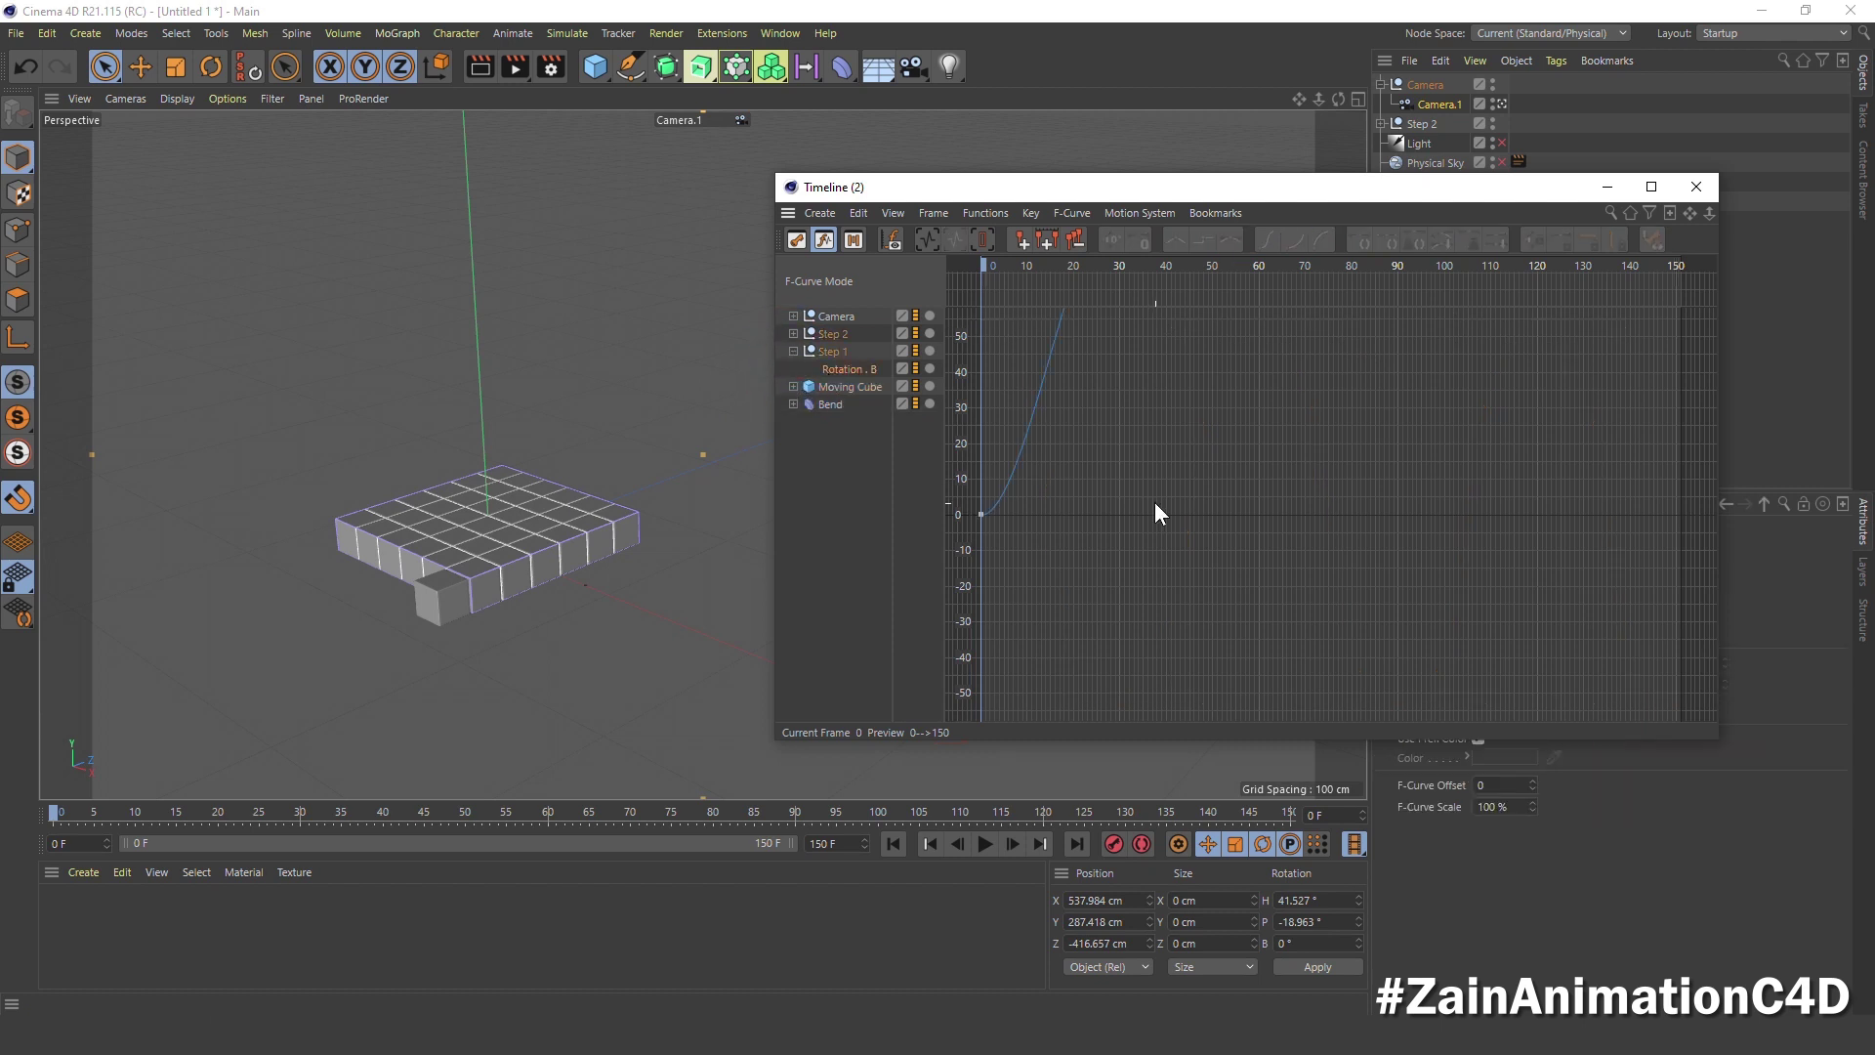
pyautogui.press('h')
pyautogui.hotkey('ctrl', 'a')
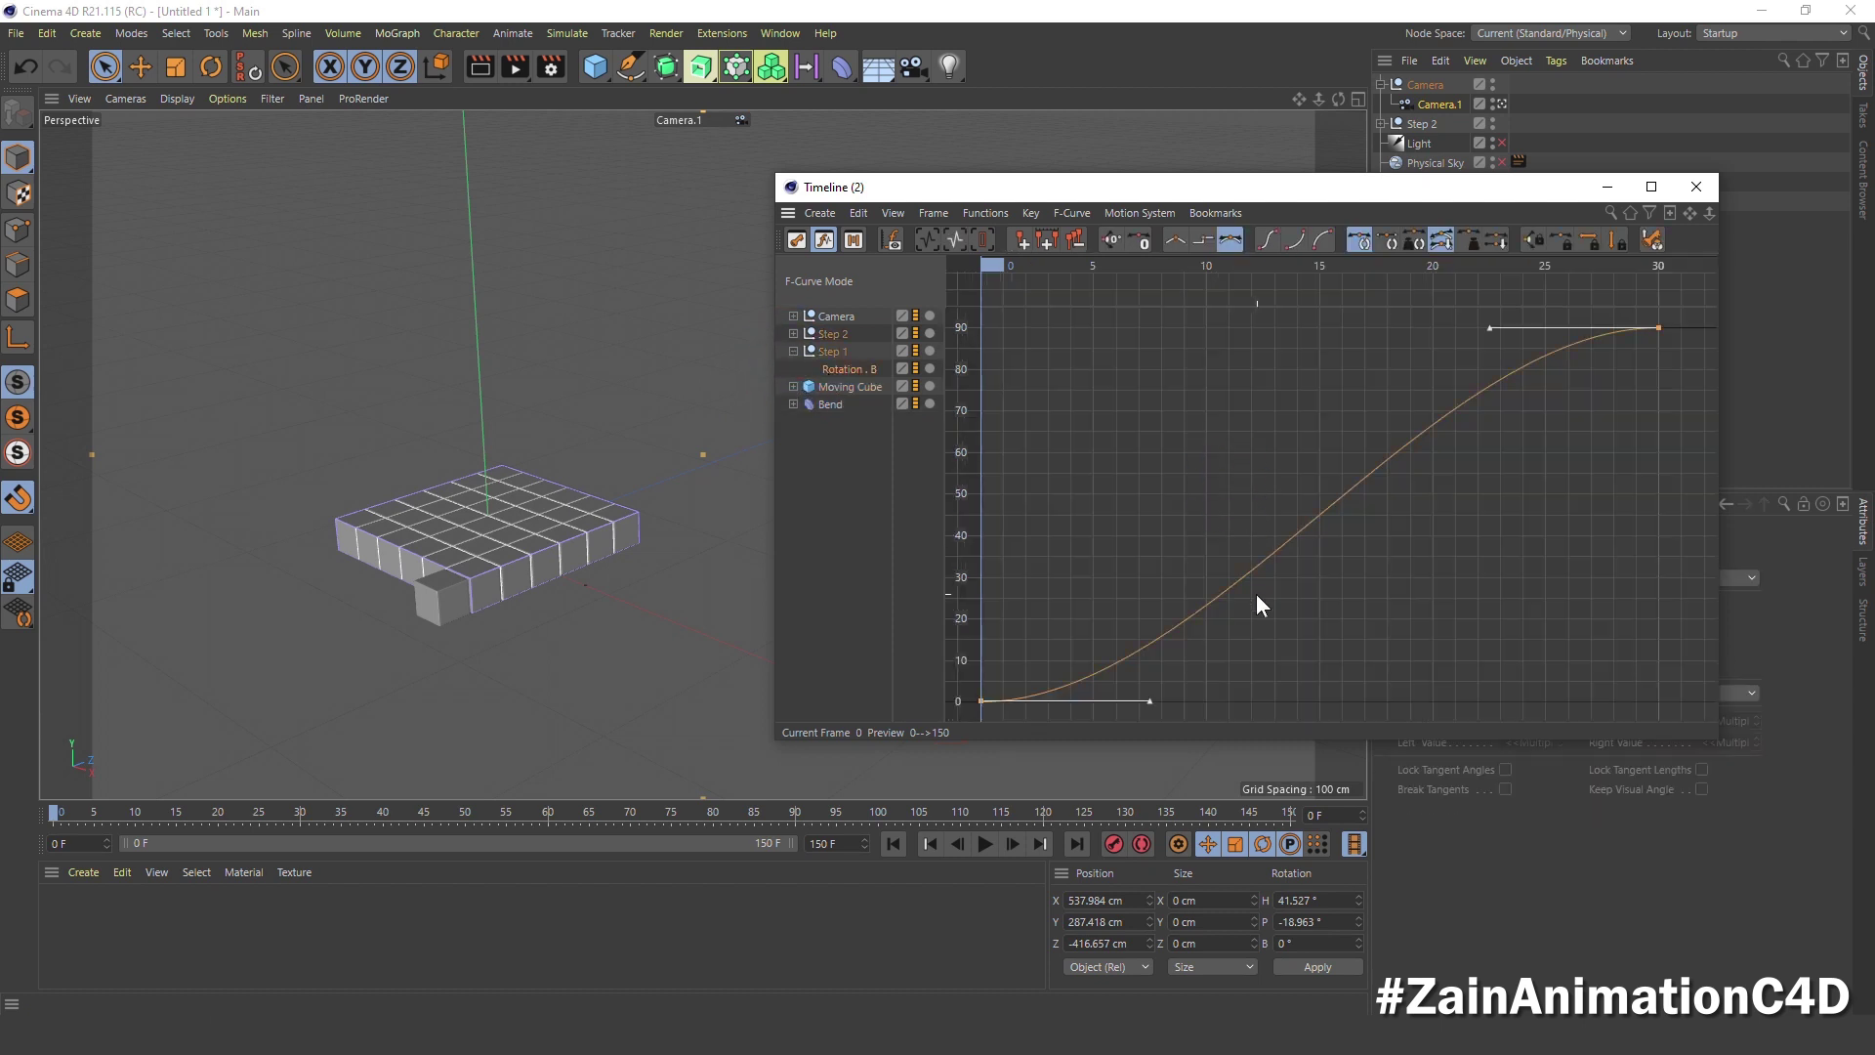
pyautogui.moveTo(1156, 691); pyautogui.dragTo(1298, 692)
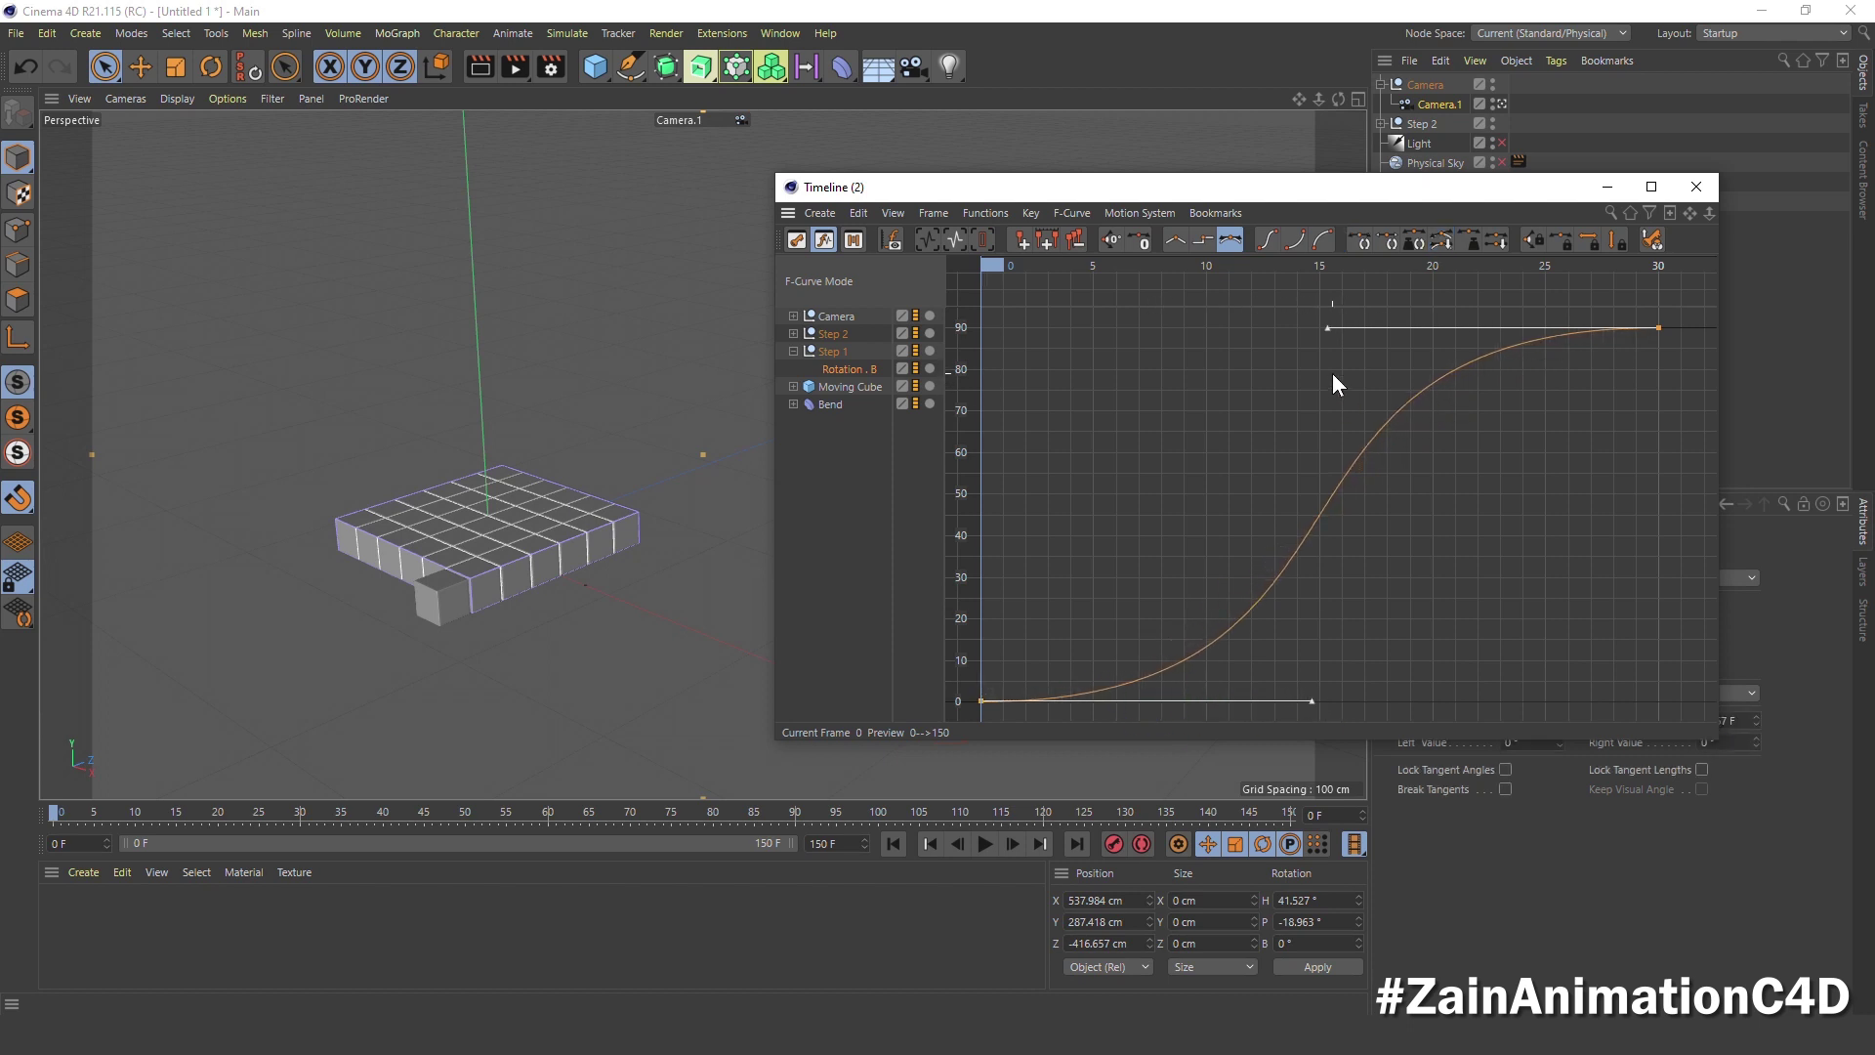
pyautogui.click(1389, 287)
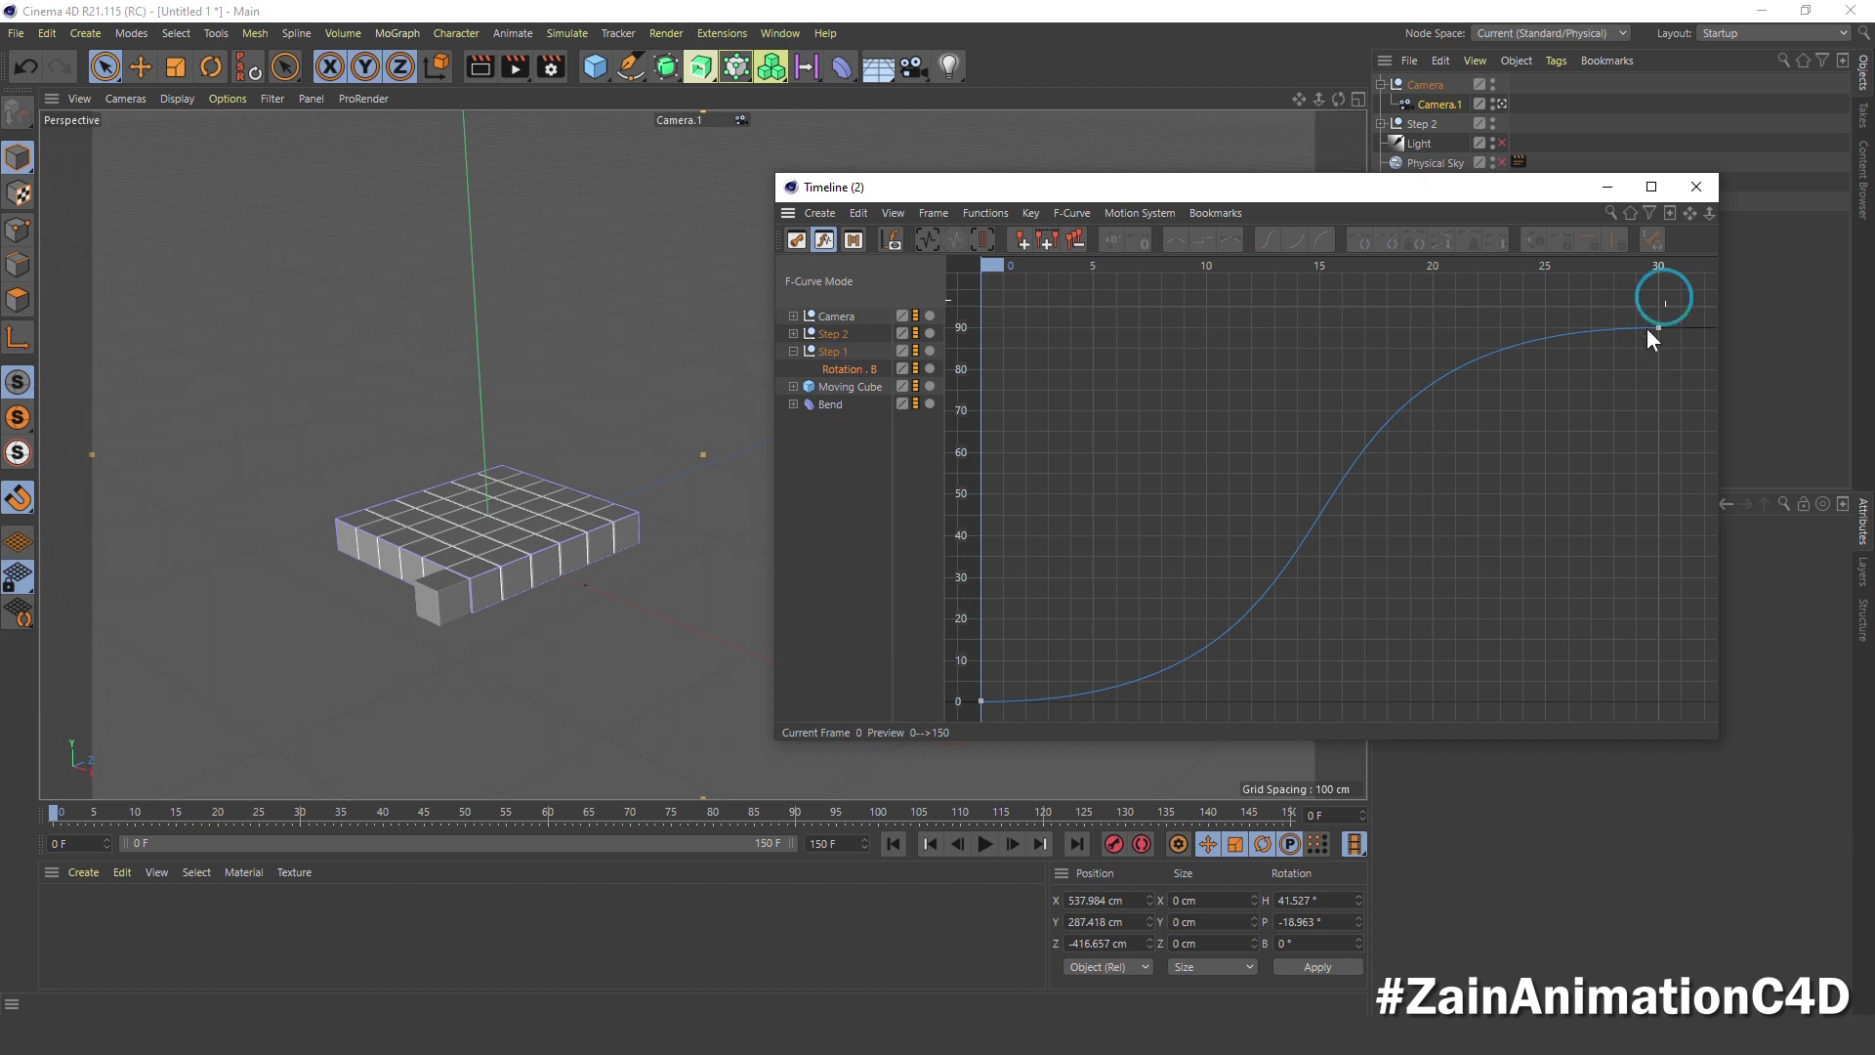
pyautogui.moveTo(1602, 445); pyautogui.dragTo(1645, 283)
pyautogui.moveTo(1322, 326); pyautogui.dragTo(1628, 346)
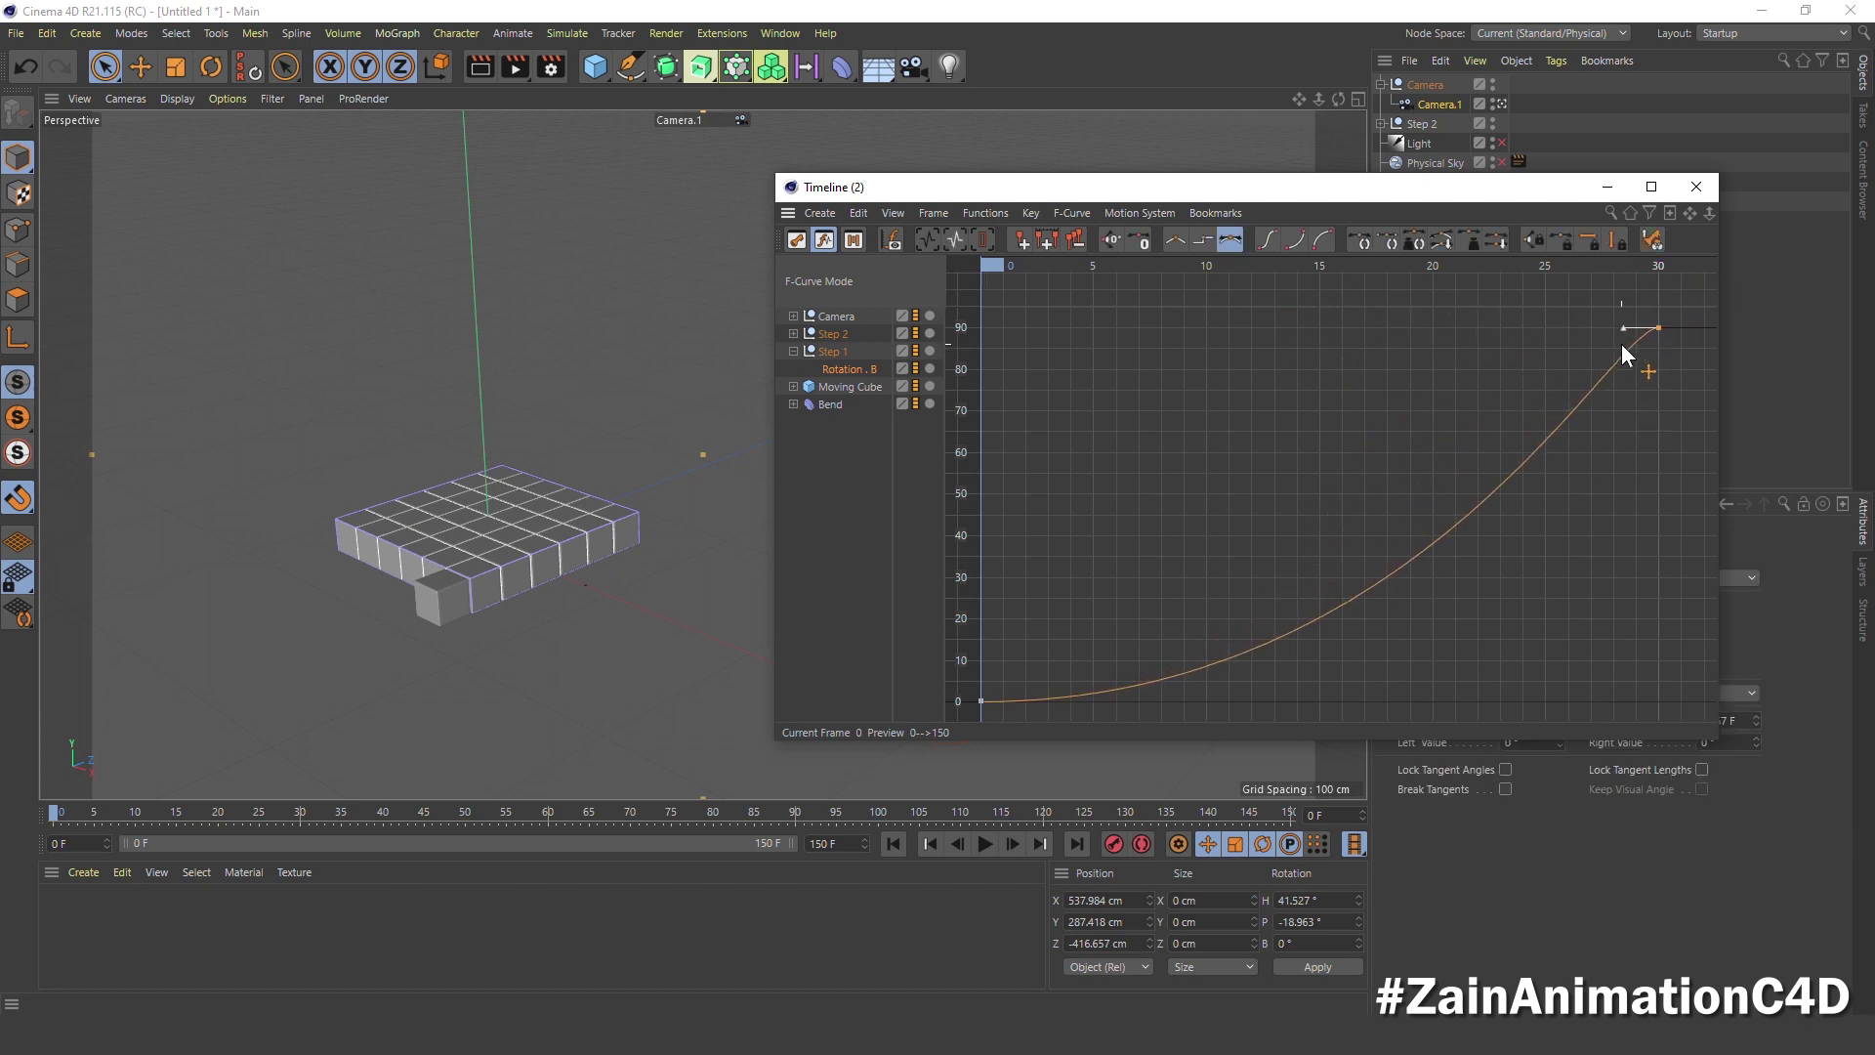
# Reshape Step 2's Rotation.B curve into a steeper S, shortening the frame-150 incoming tangent
pyautogui.click(793, 351)
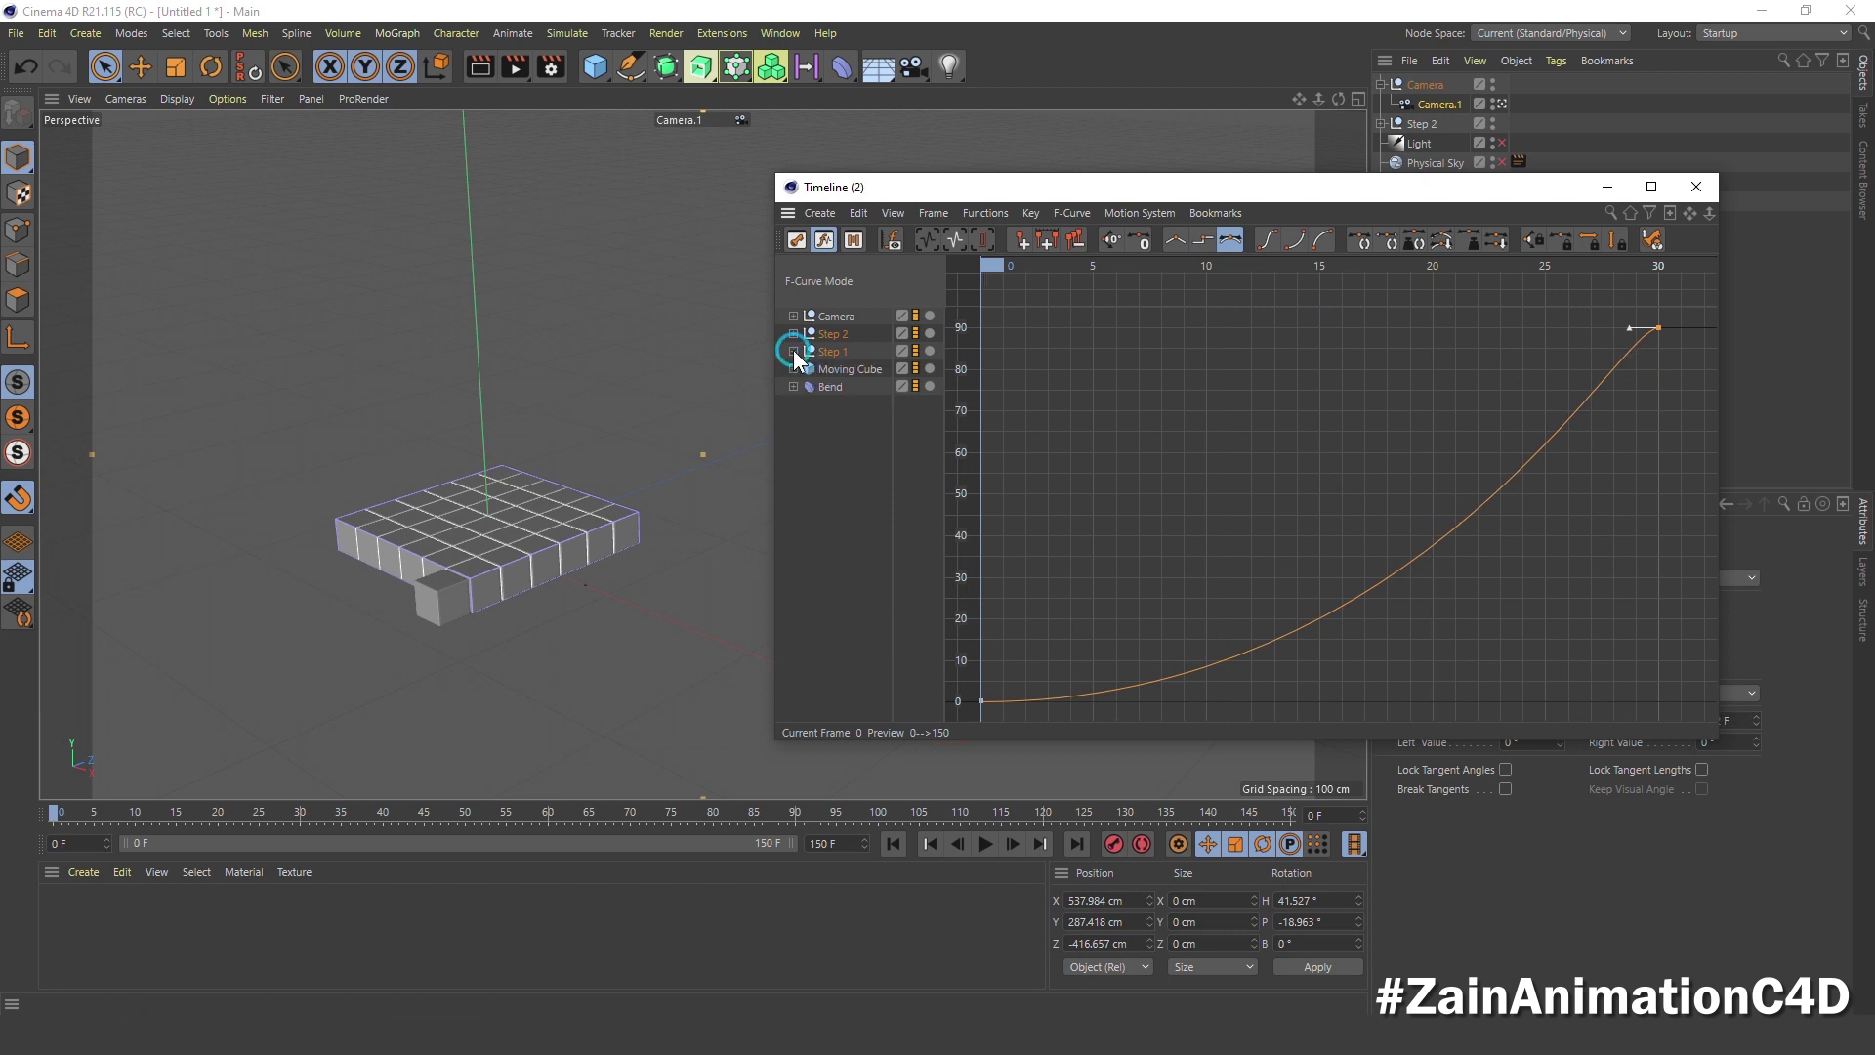
pyautogui.click(832, 353)
pyautogui.click(1273, 494)
pyautogui.moveTo(1154, 699); pyautogui.dragTo(1326, 699)
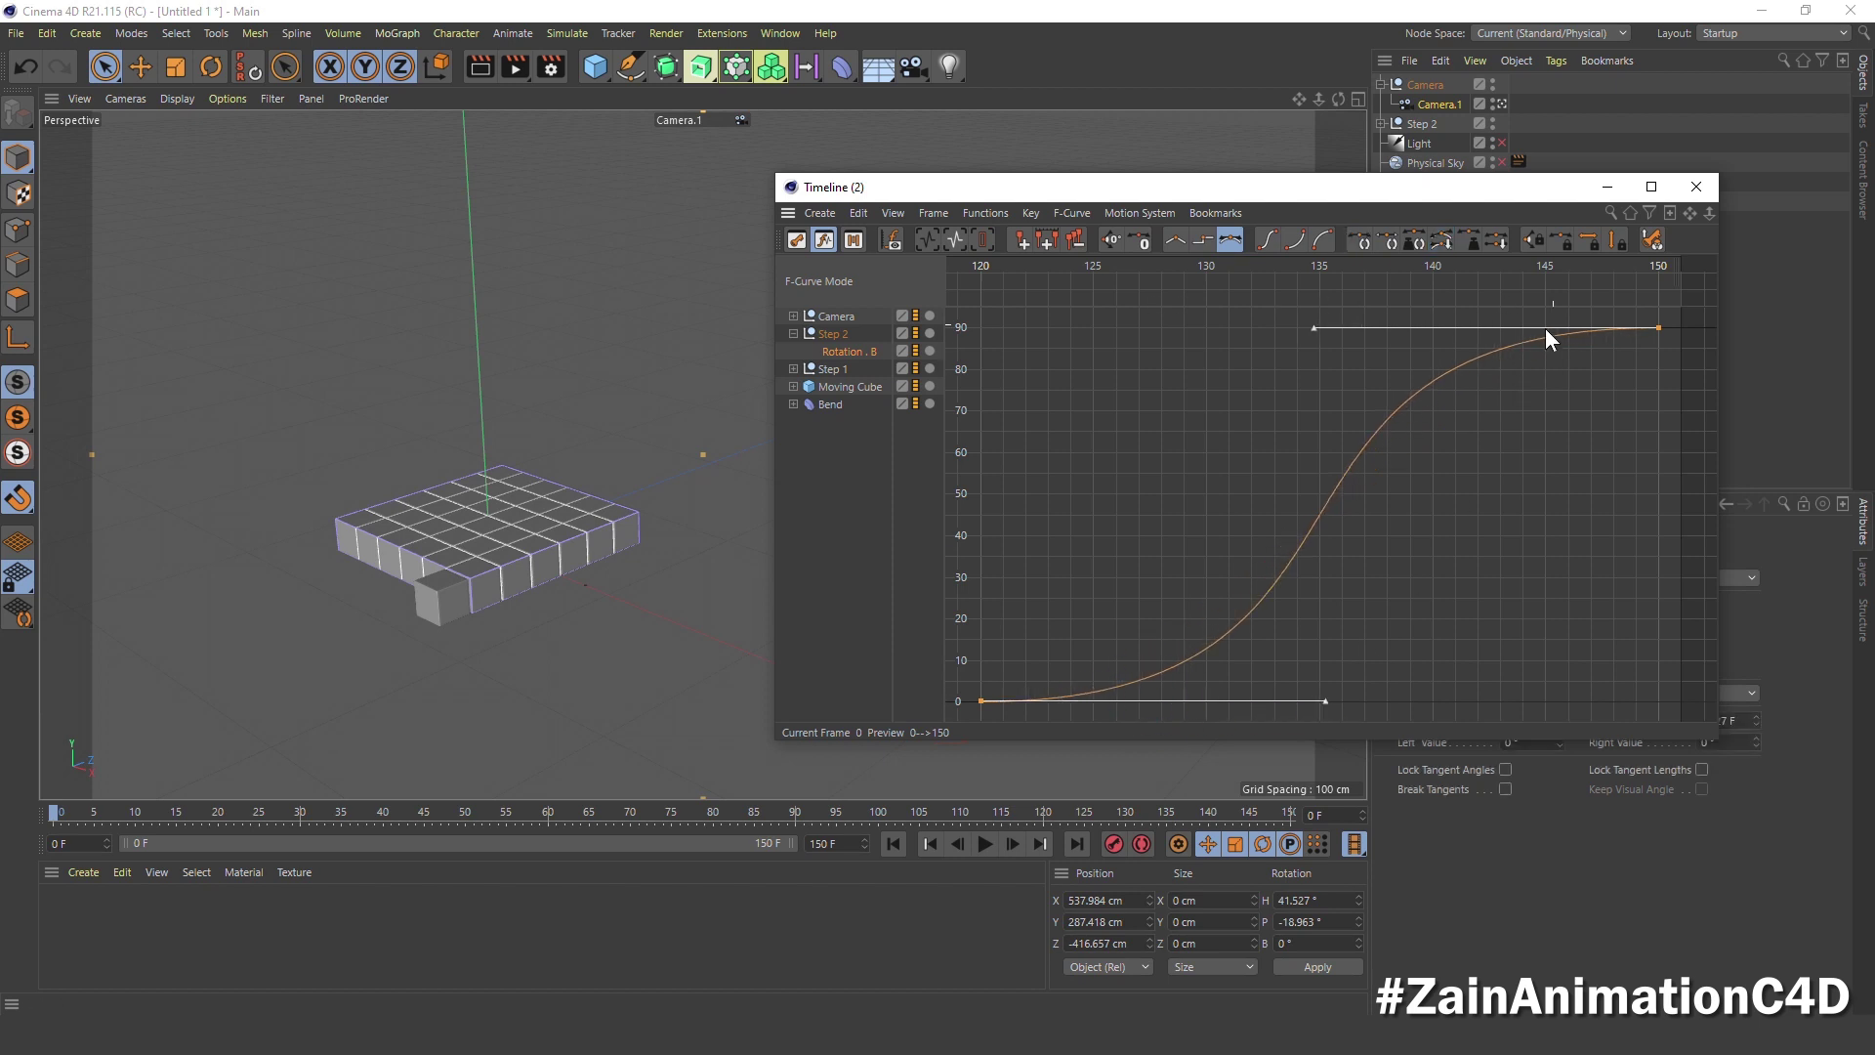
pyautogui.moveTo(1611, 288); pyautogui.dragTo(1709, 420)
pyautogui.moveTo(1313, 327); pyautogui.dragTo(1656, 328)
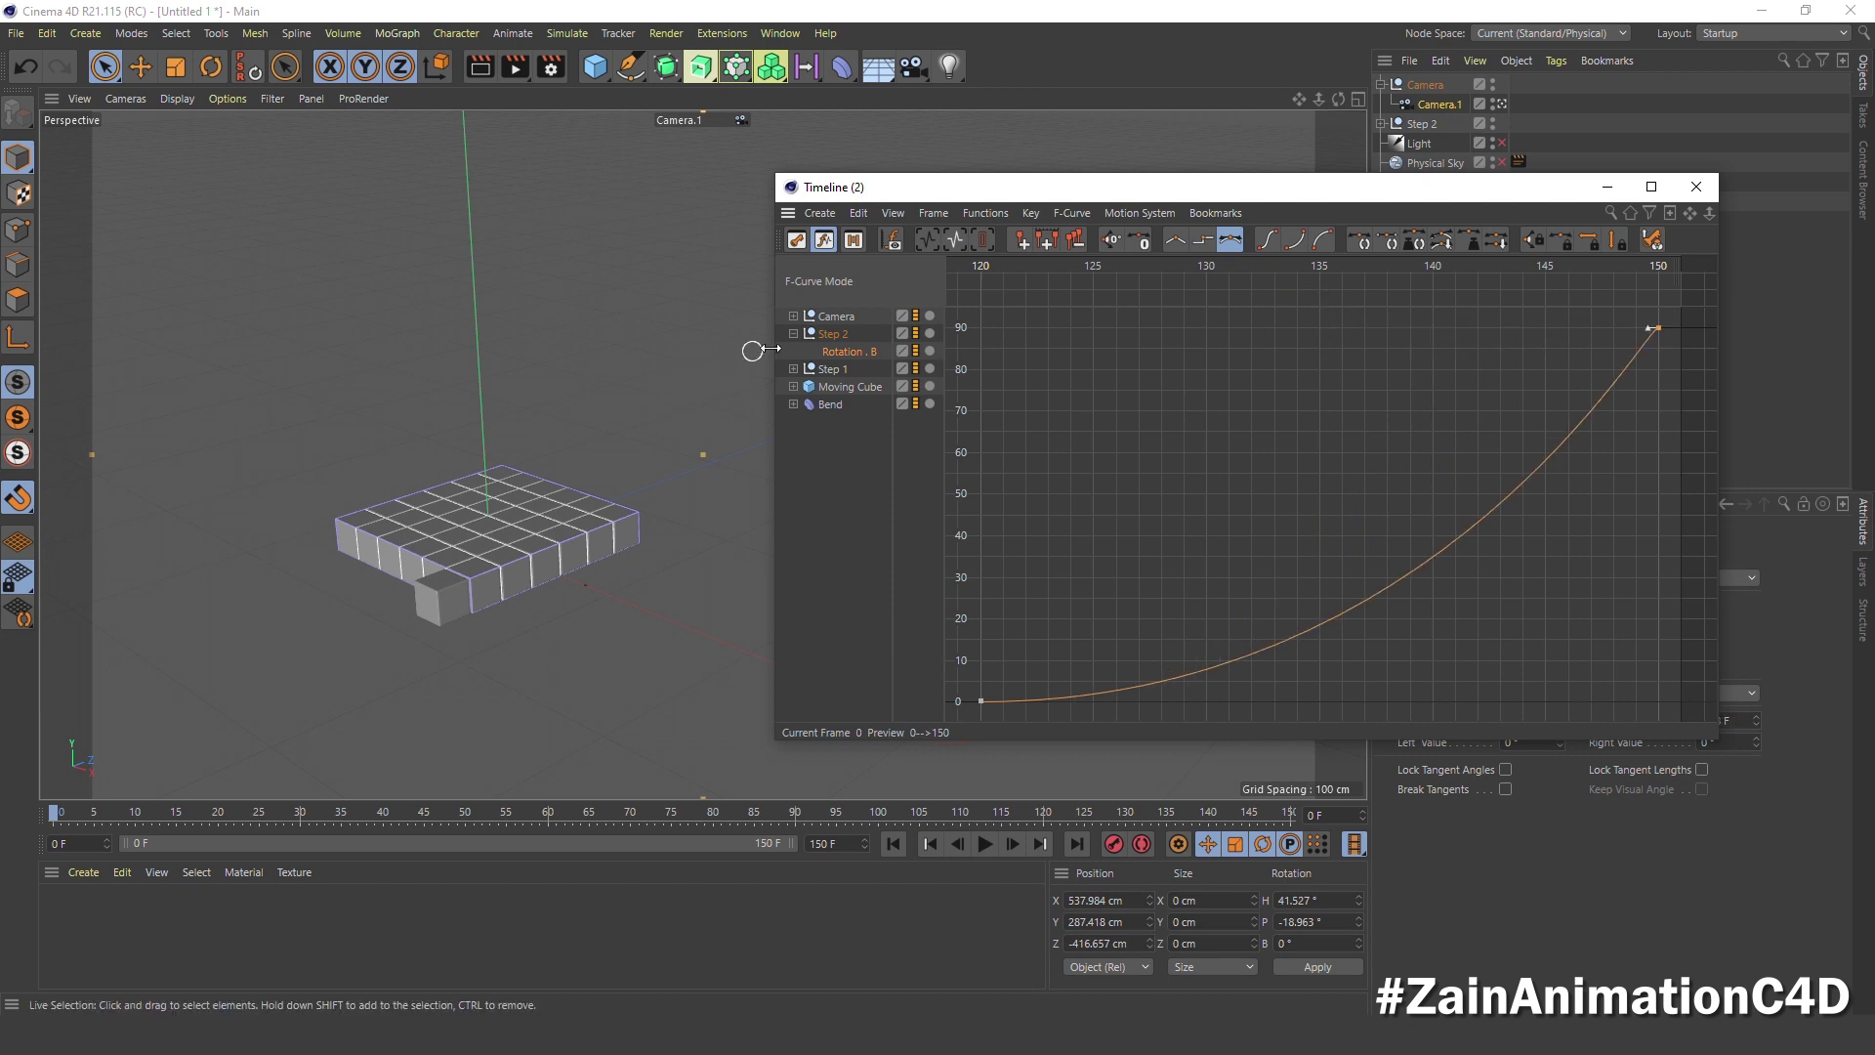
pyautogui.click(793, 316)
# Make the camera's Position.X keys constant-speed, close the timeline, and play through the animation
pyautogui.press('h')
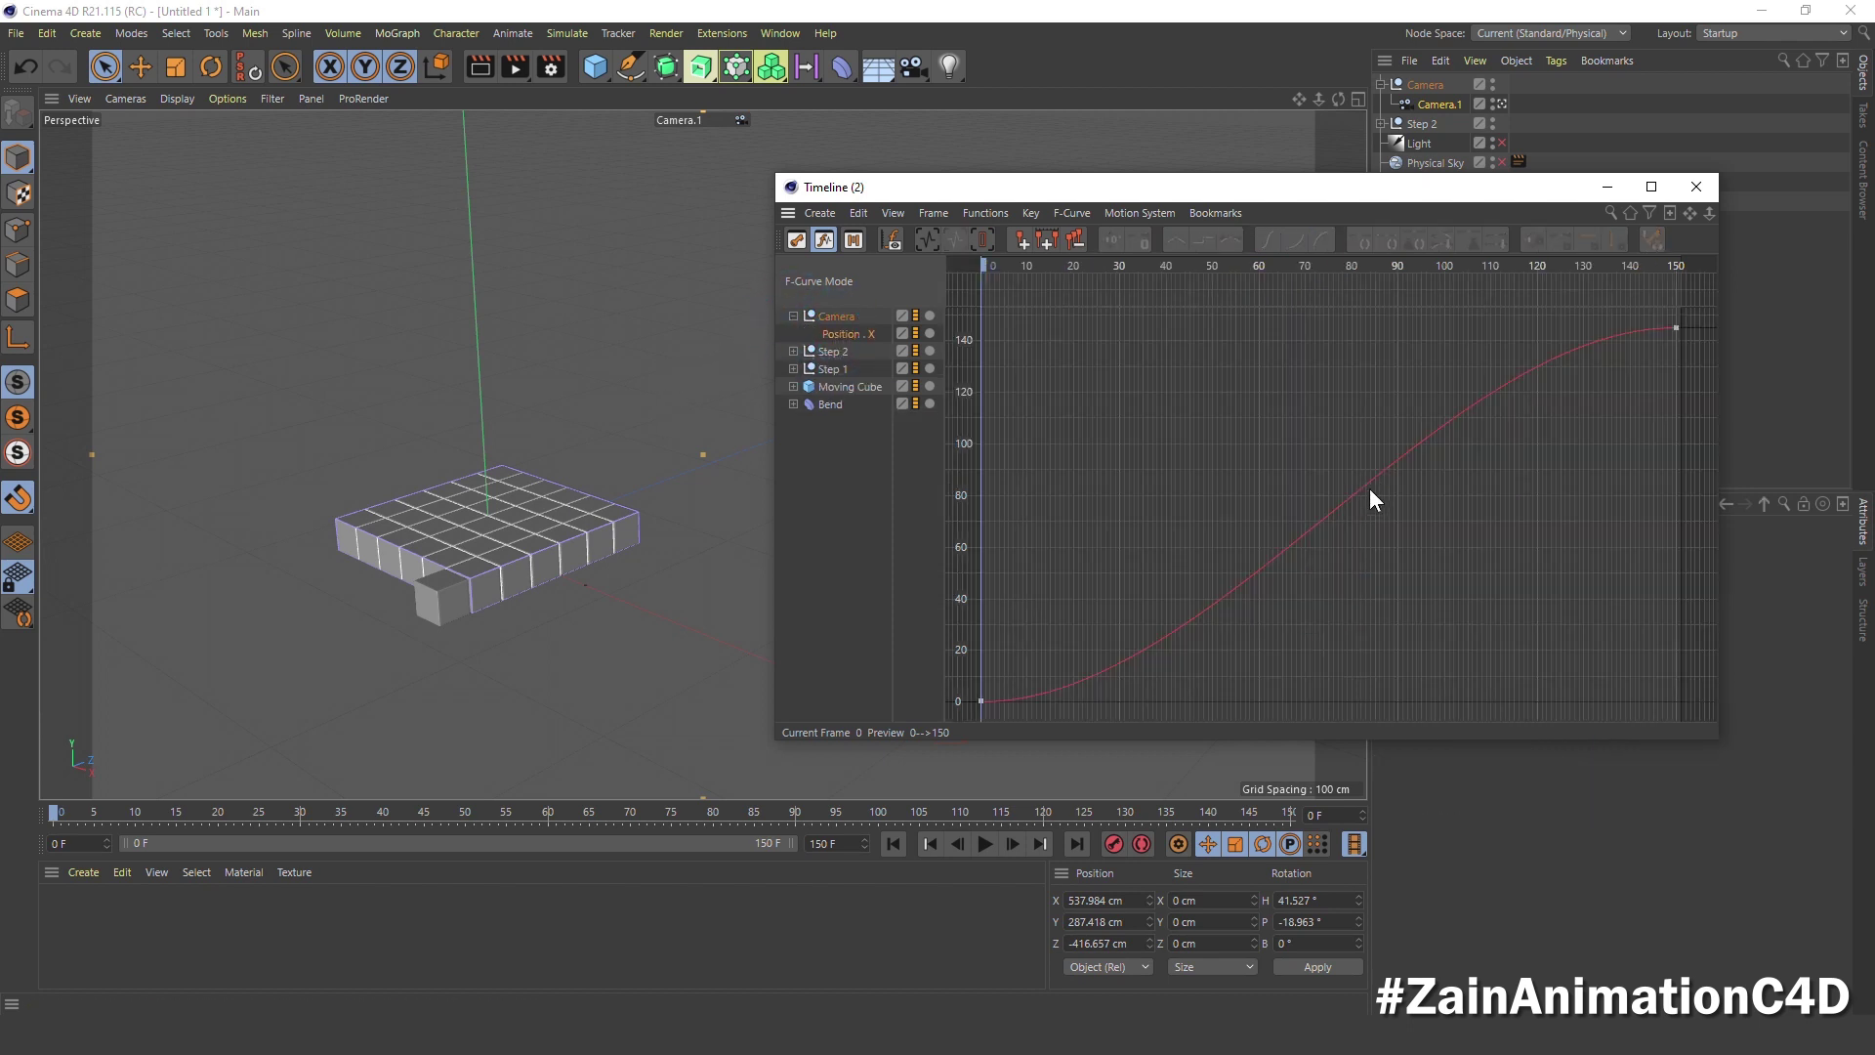
pyautogui.click(1369, 490)
pyautogui.click(1175, 239)
pyautogui.click(1696, 186)
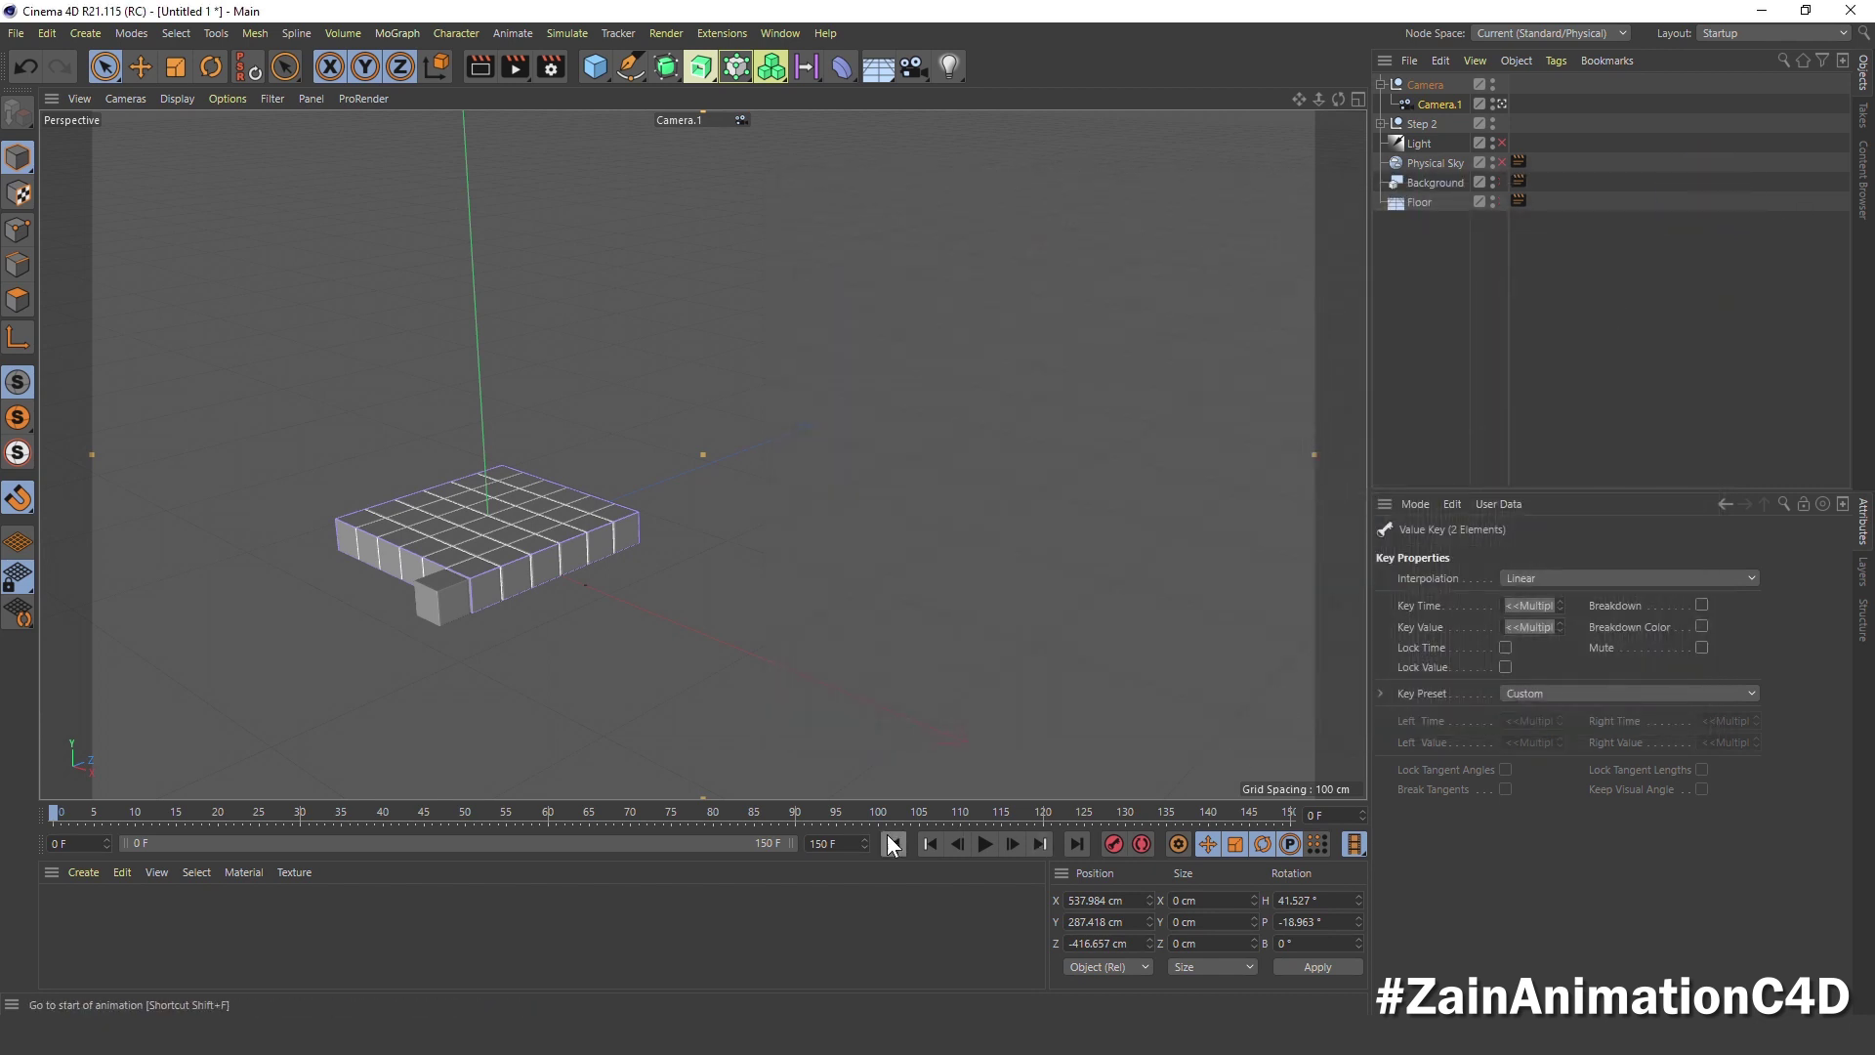
pyautogui.click(975, 843)
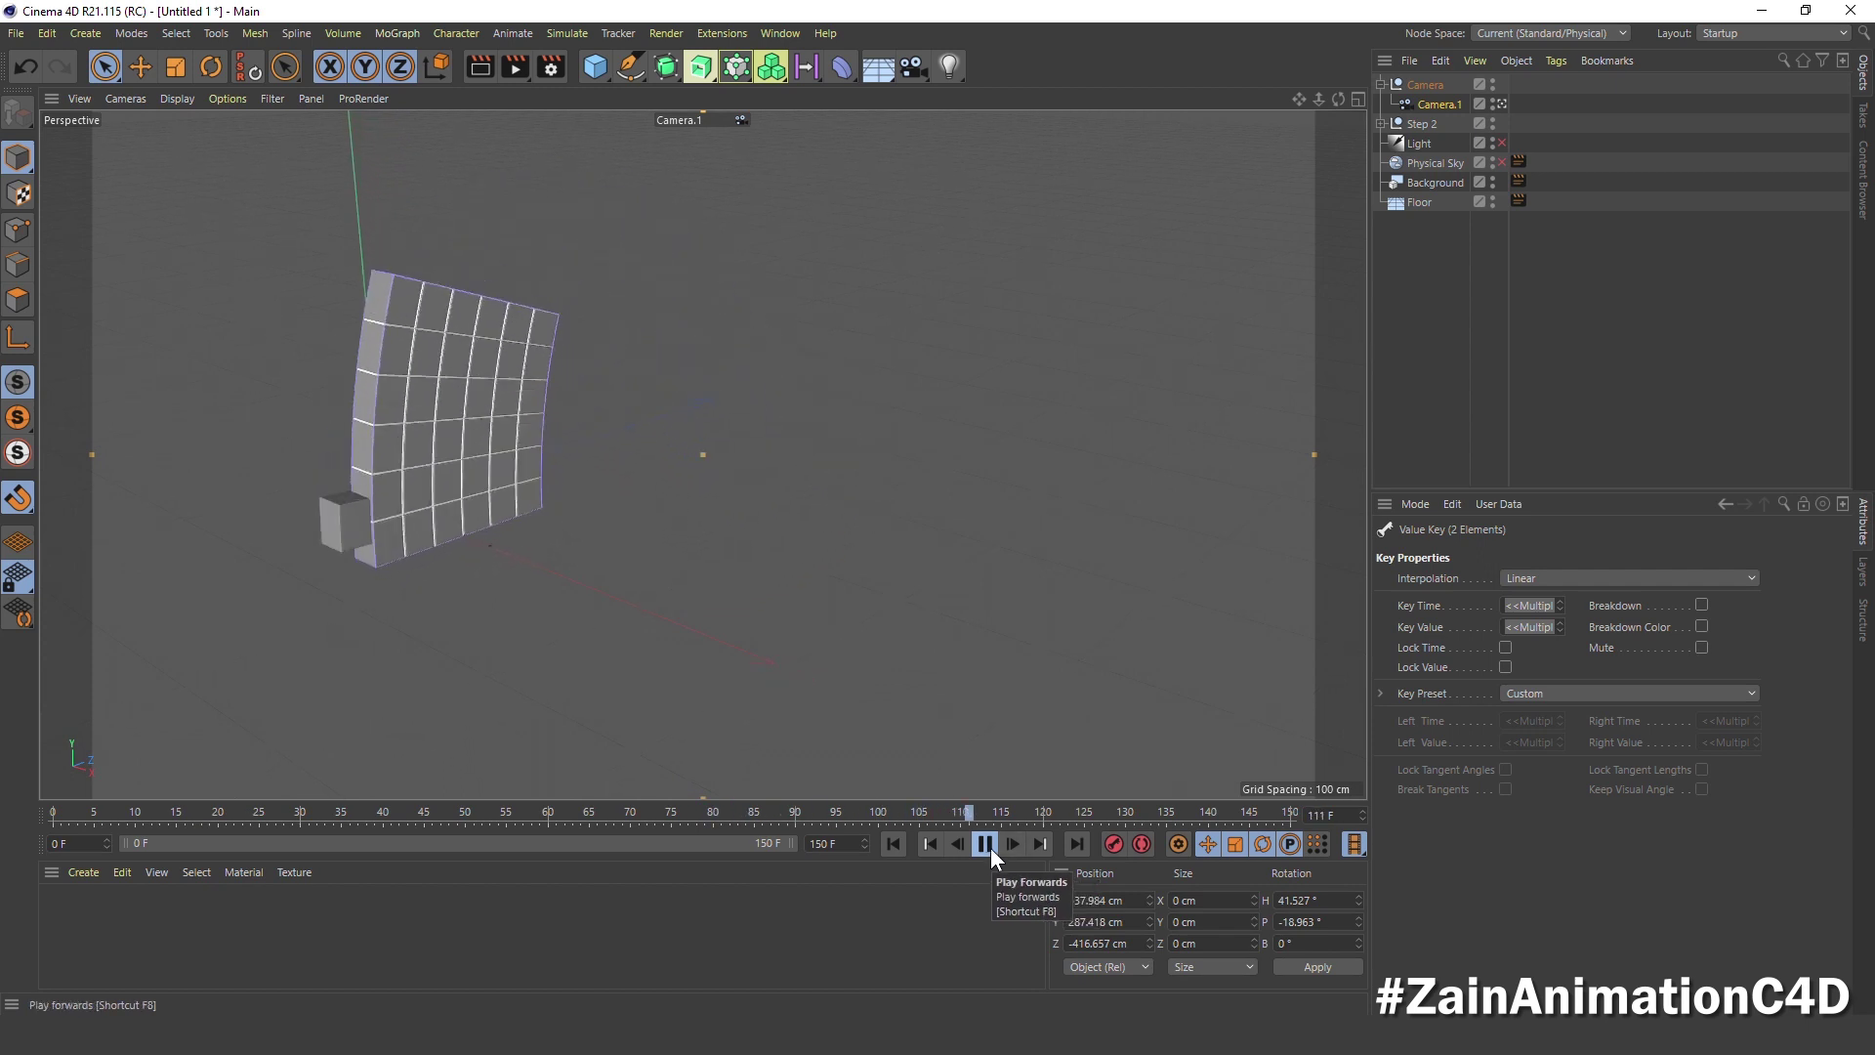
pyautogui.click(984, 843)
# Rewind to frame 0 and create a new material coloured H350 S40 V100
pyautogui.click(894, 843)
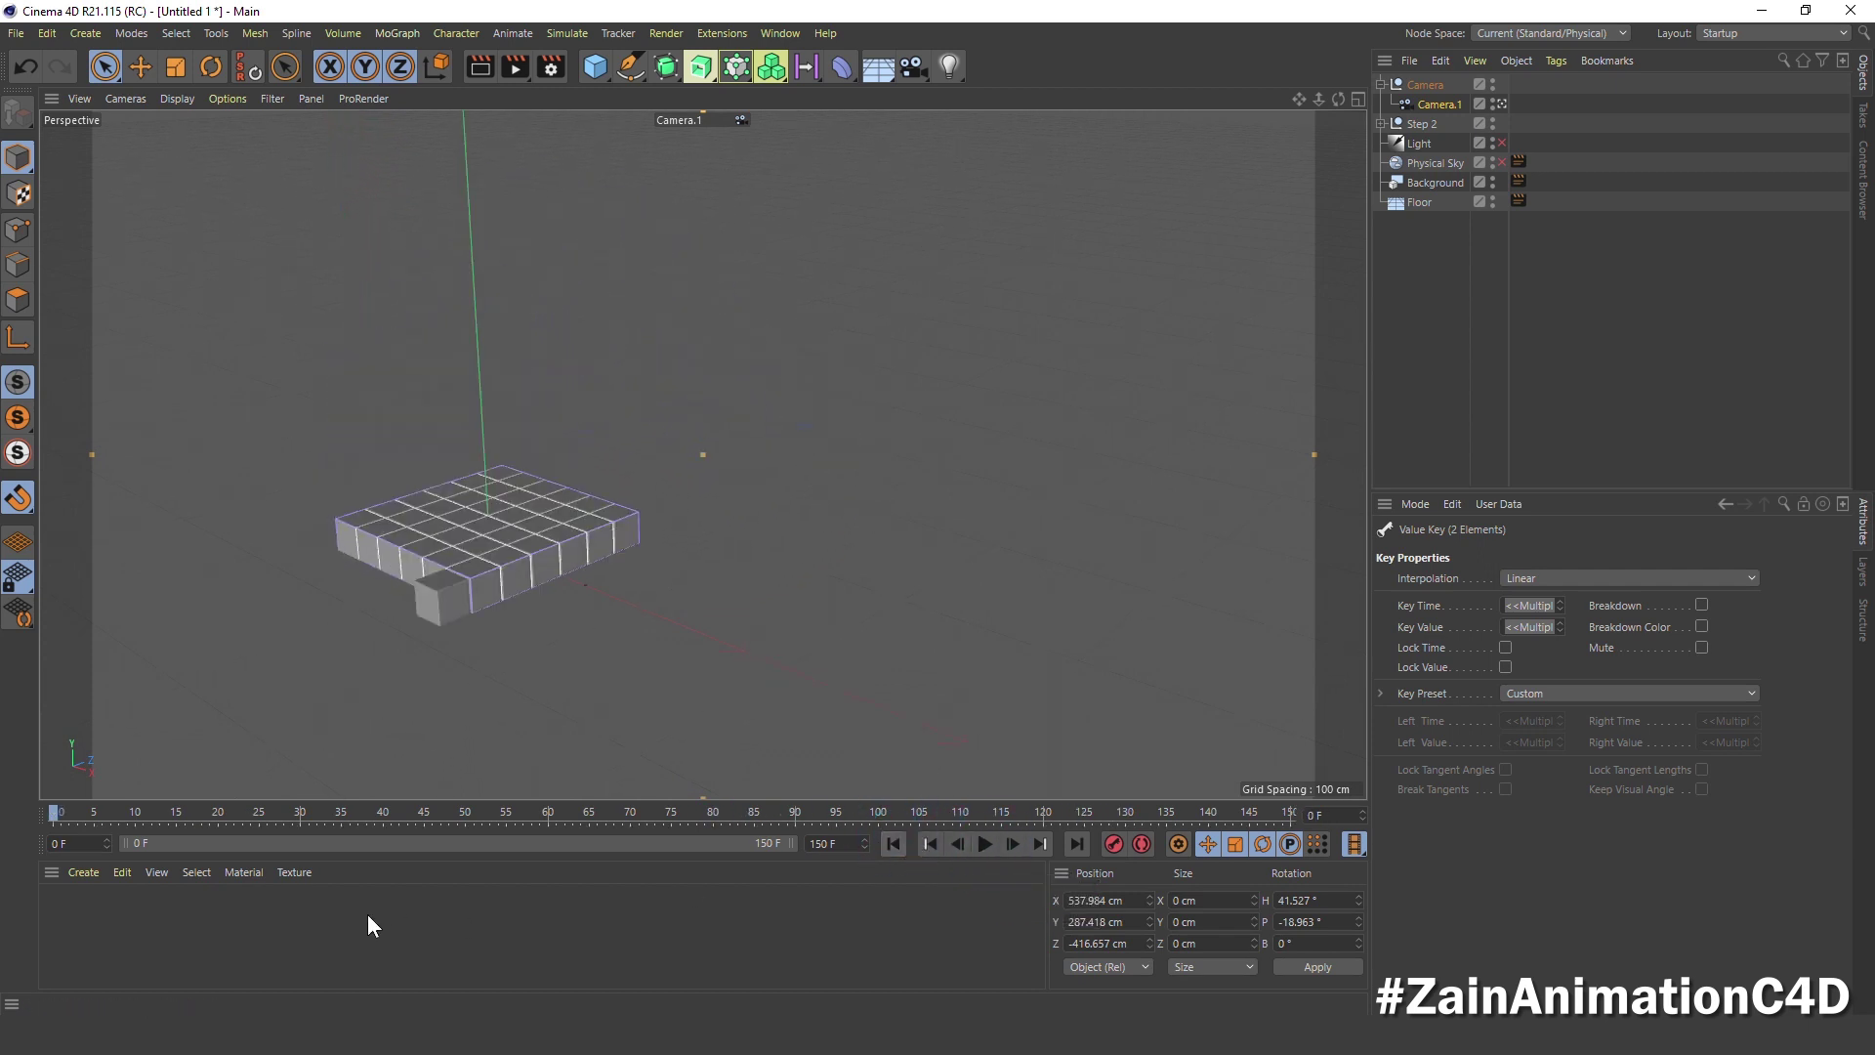
pyautogui.doubleClick(195, 926)
pyautogui.doubleClick(62, 923)
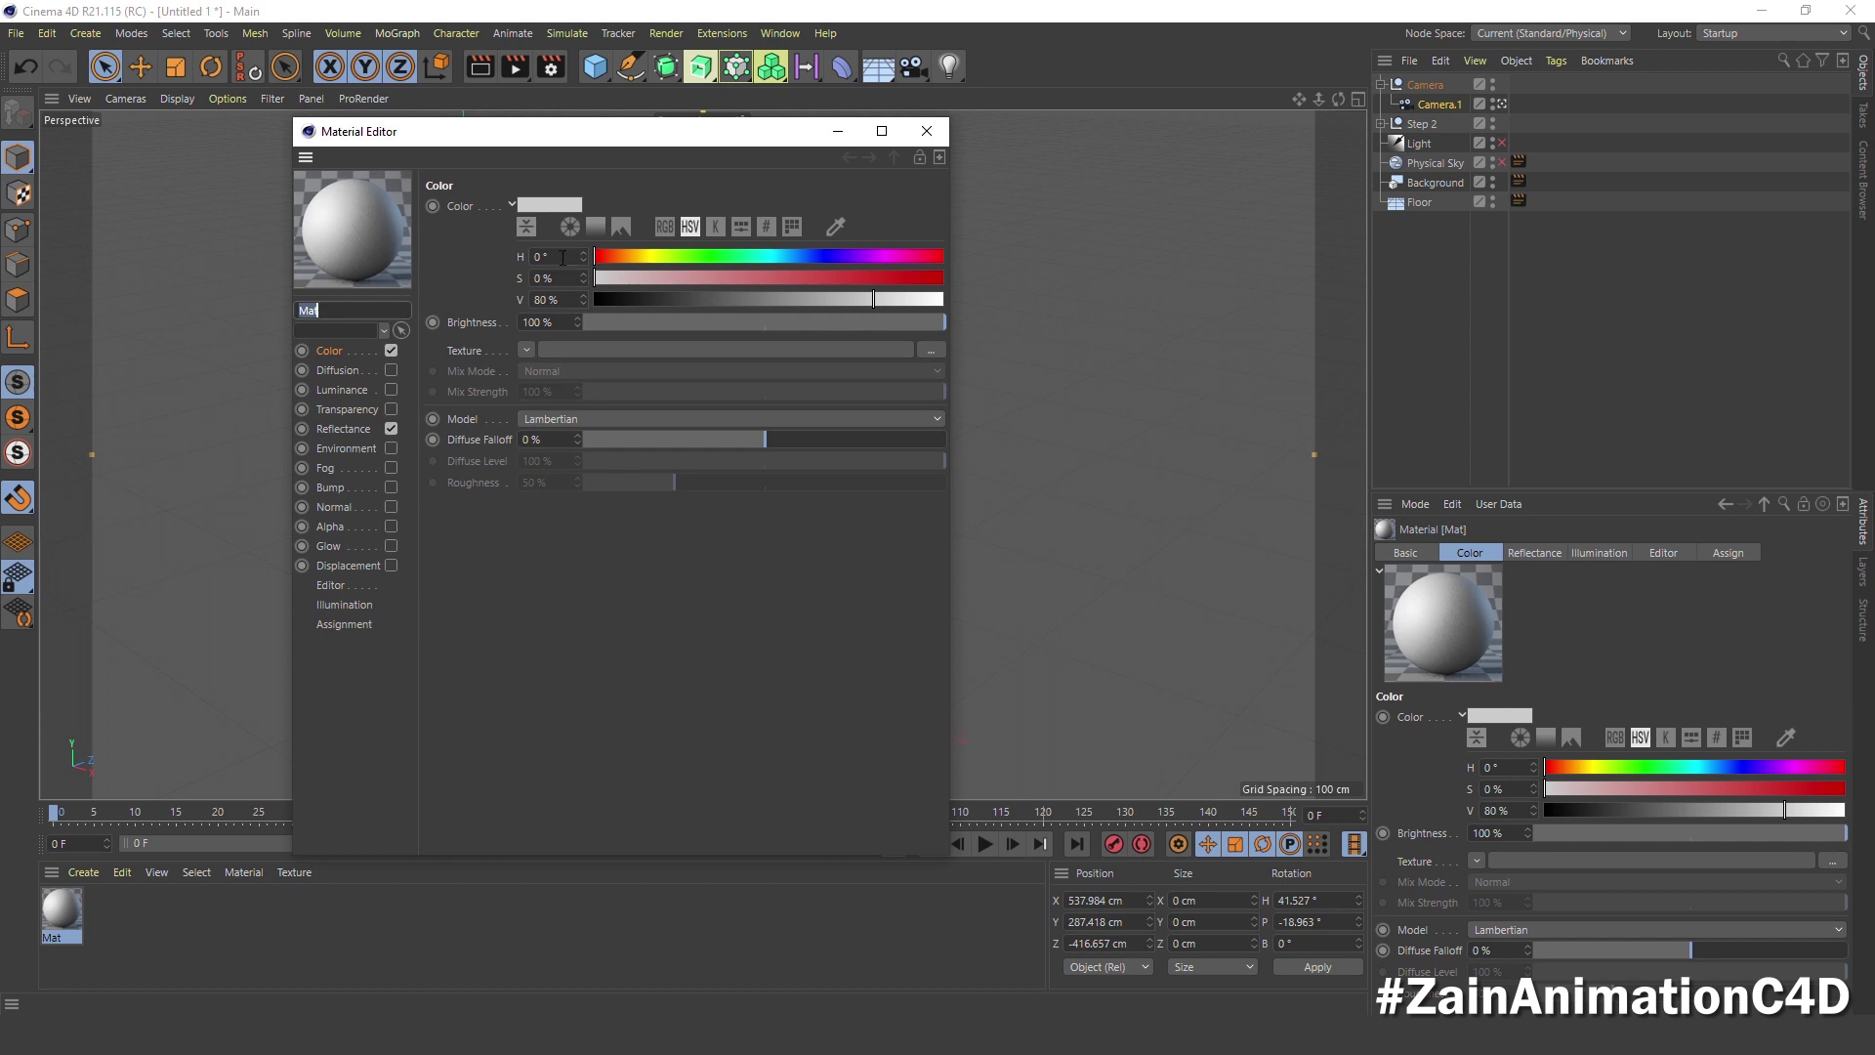
pyautogui.click(563, 257)
pyautogui.write('350')
pyautogui.press('Tab')
pyautogui.write('40')
pyautogui.press('Tab')
pyautogui.write('100')
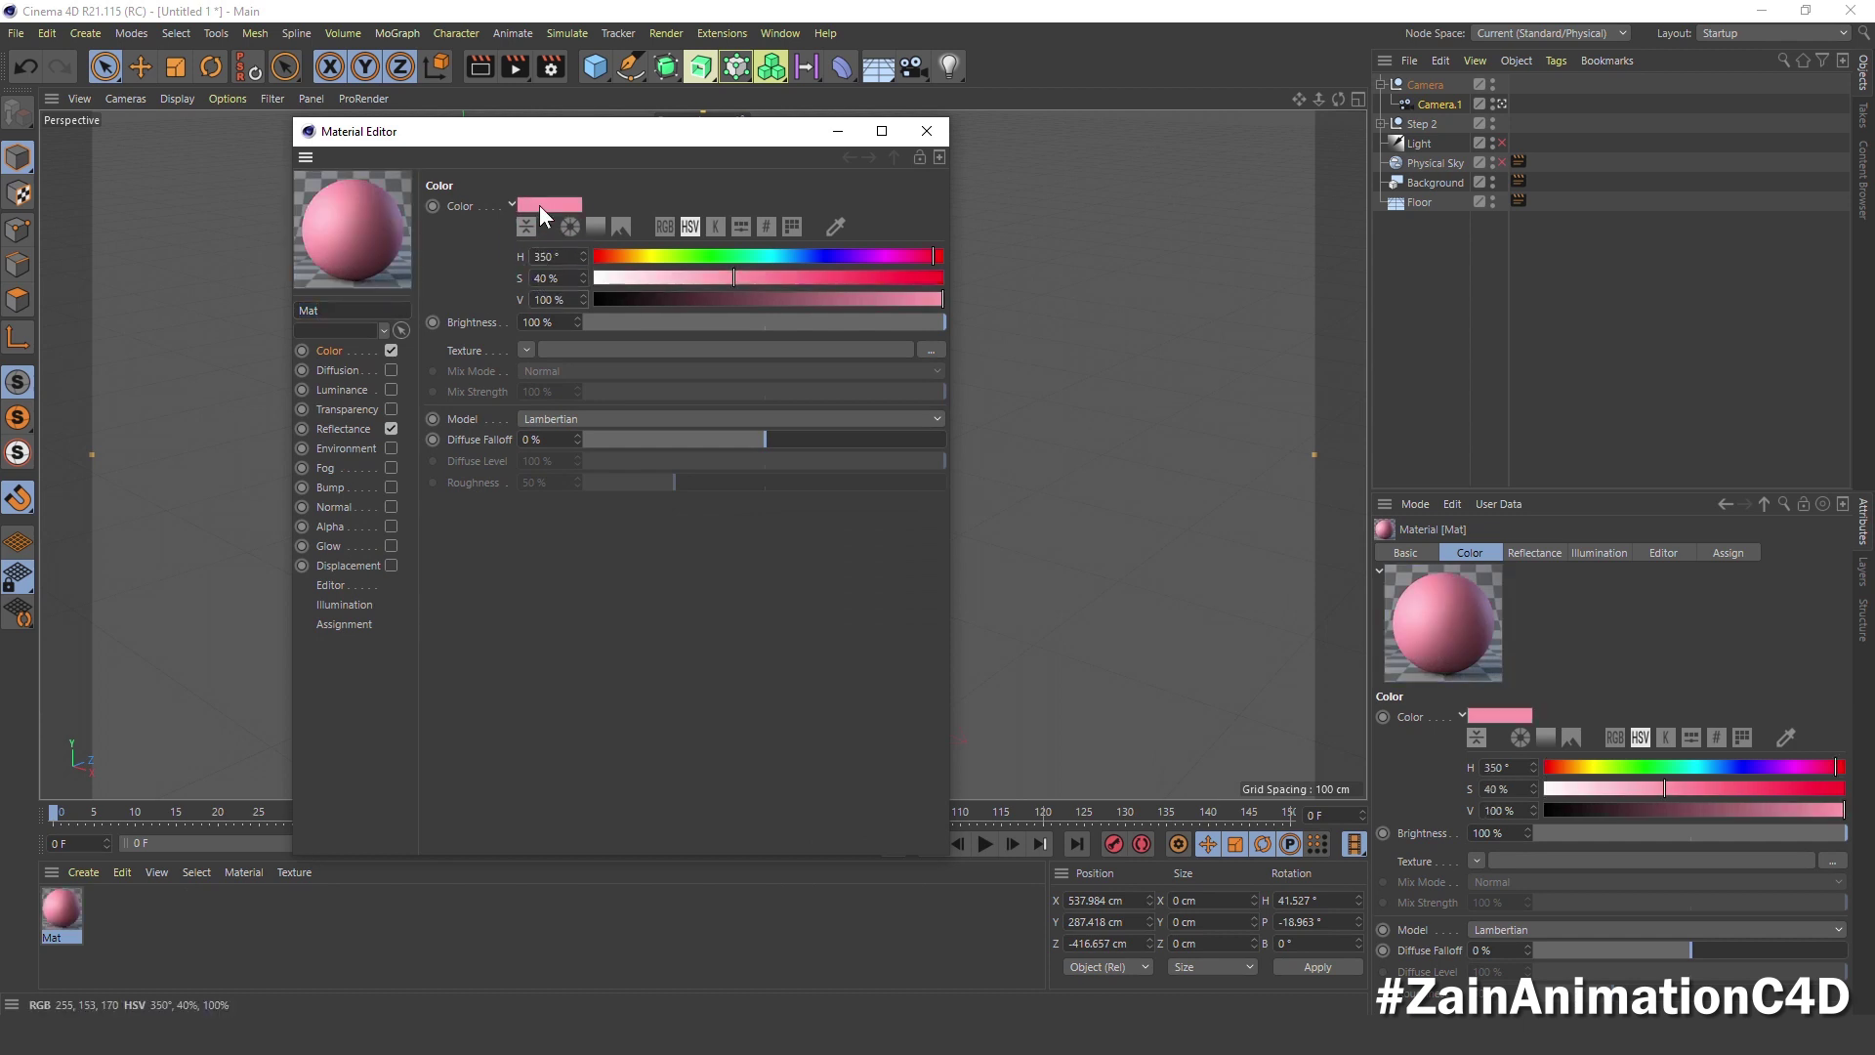
# Enable the material's Luminance using the pink colour at 75% saturation
pyautogui.click(355, 389)
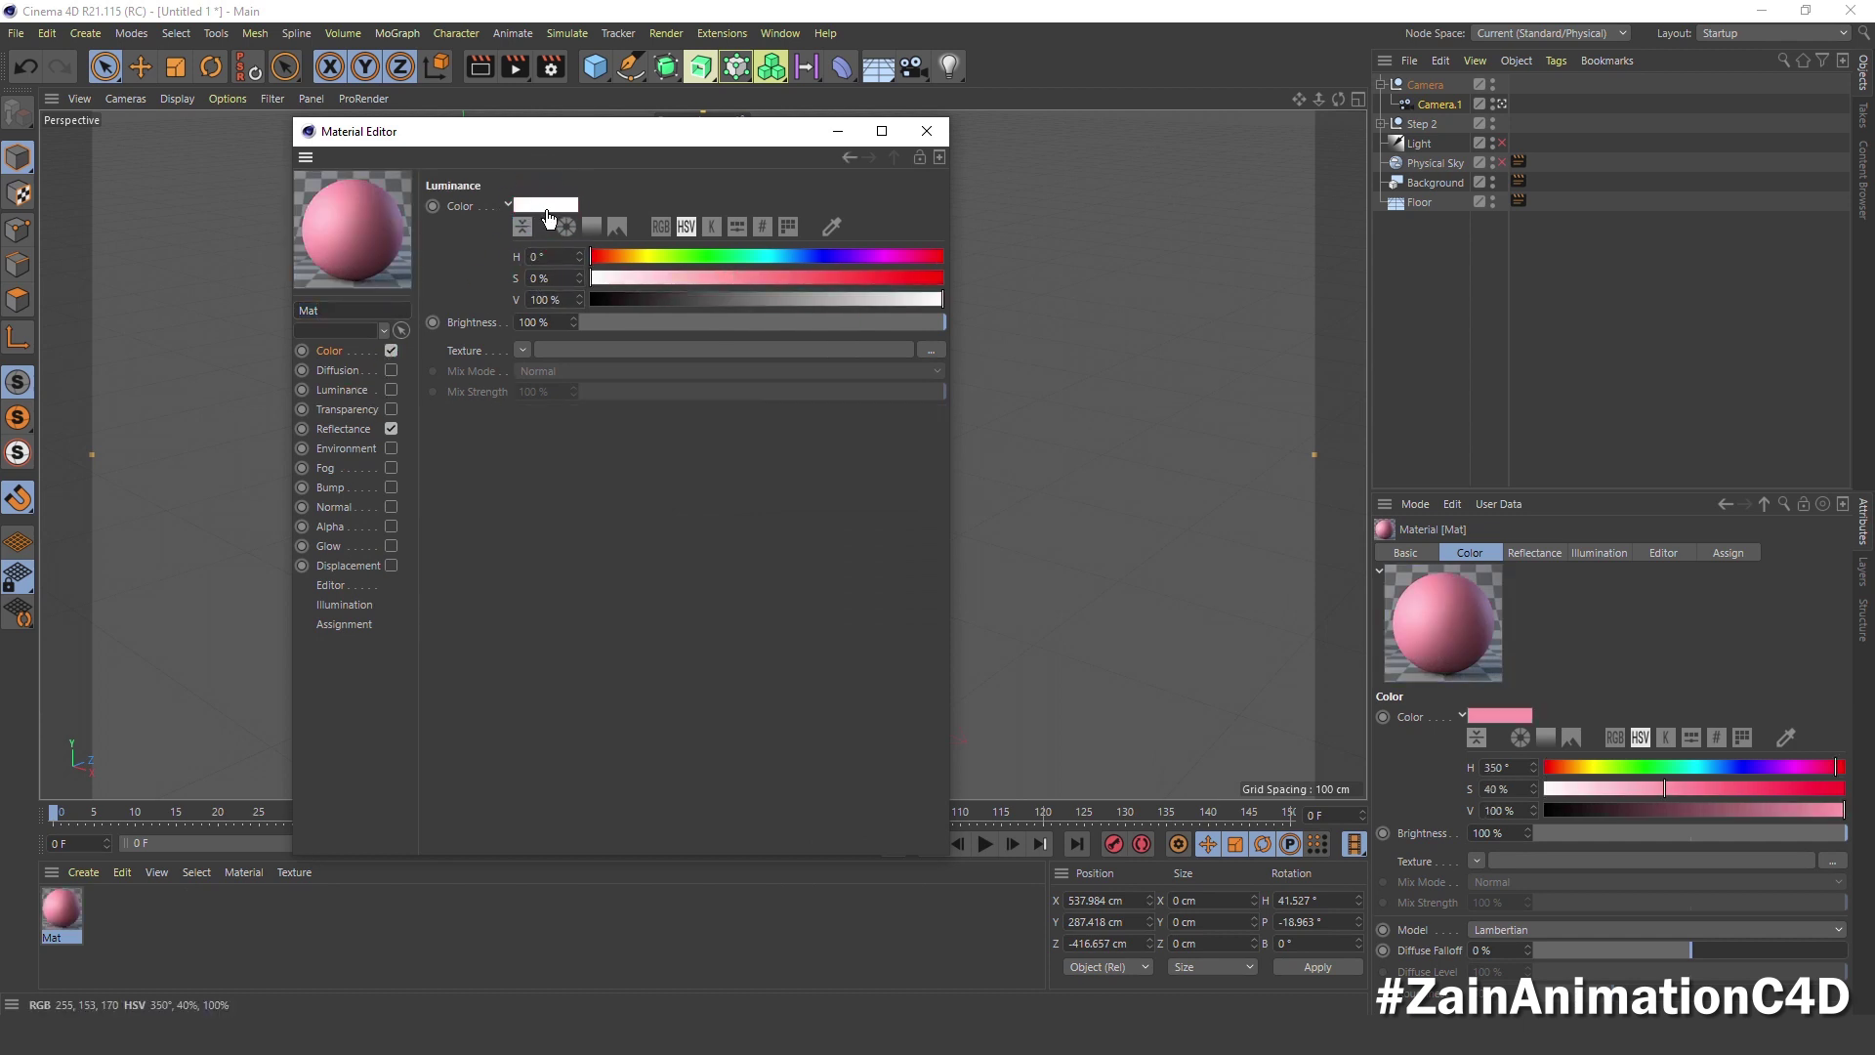
pyautogui.moveTo(547, 217); pyautogui.dragTo(547, 209)
pyautogui.click(391, 389)
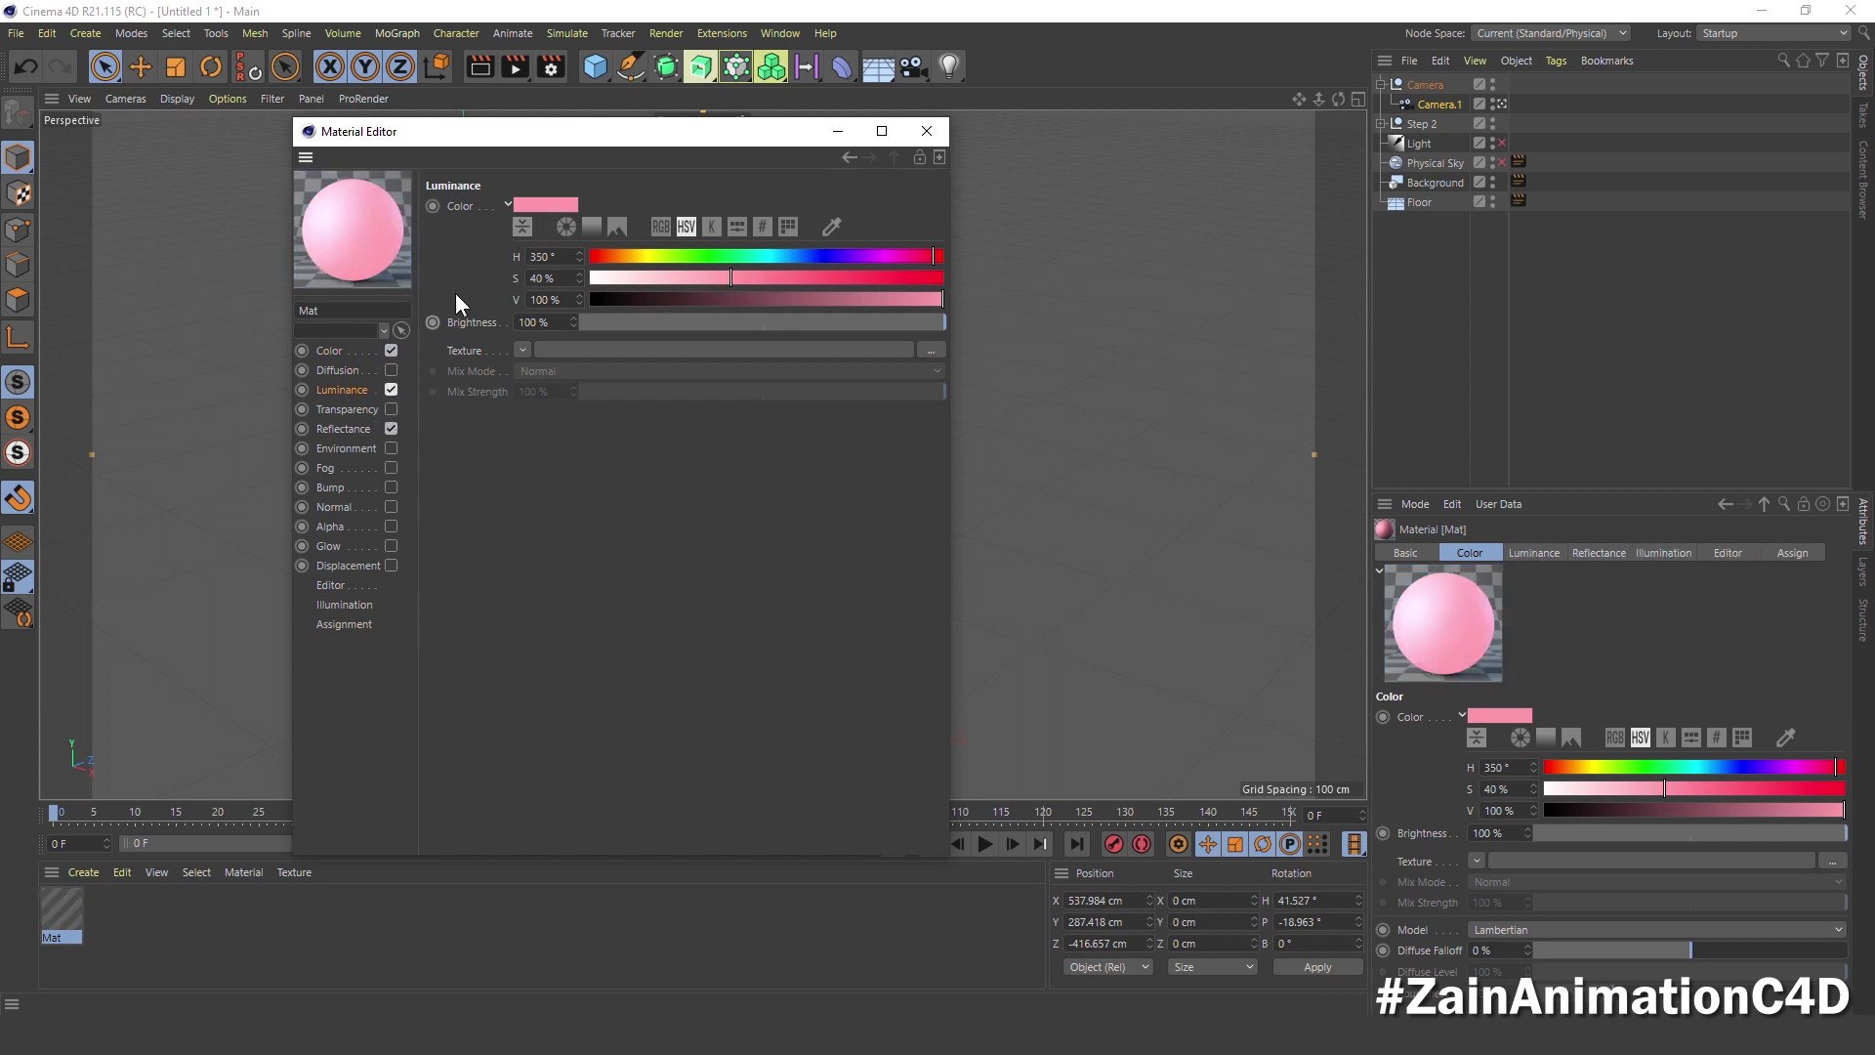
pyautogui.moveTo(782, 279); pyautogui.dragTo(804, 278)
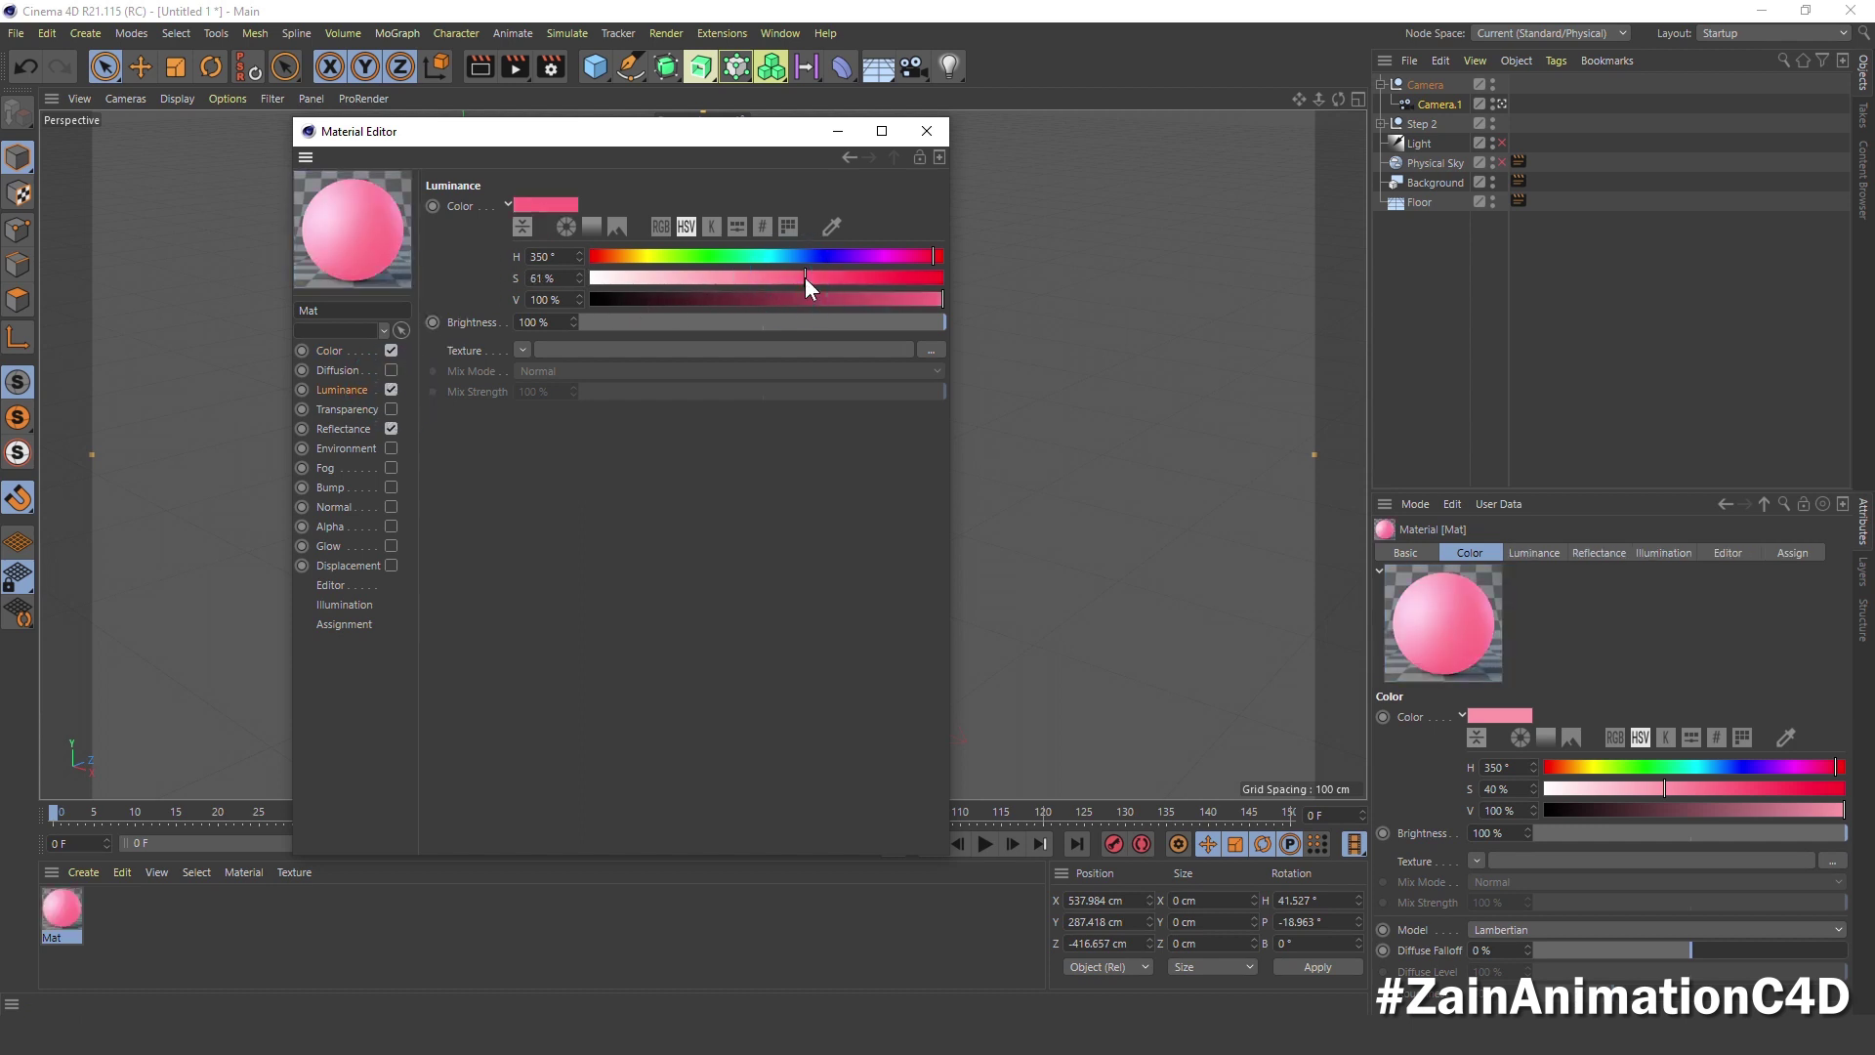
pyautogui.click(542, 278)
pyautogui.write('75')
pyautogui.press('Return')
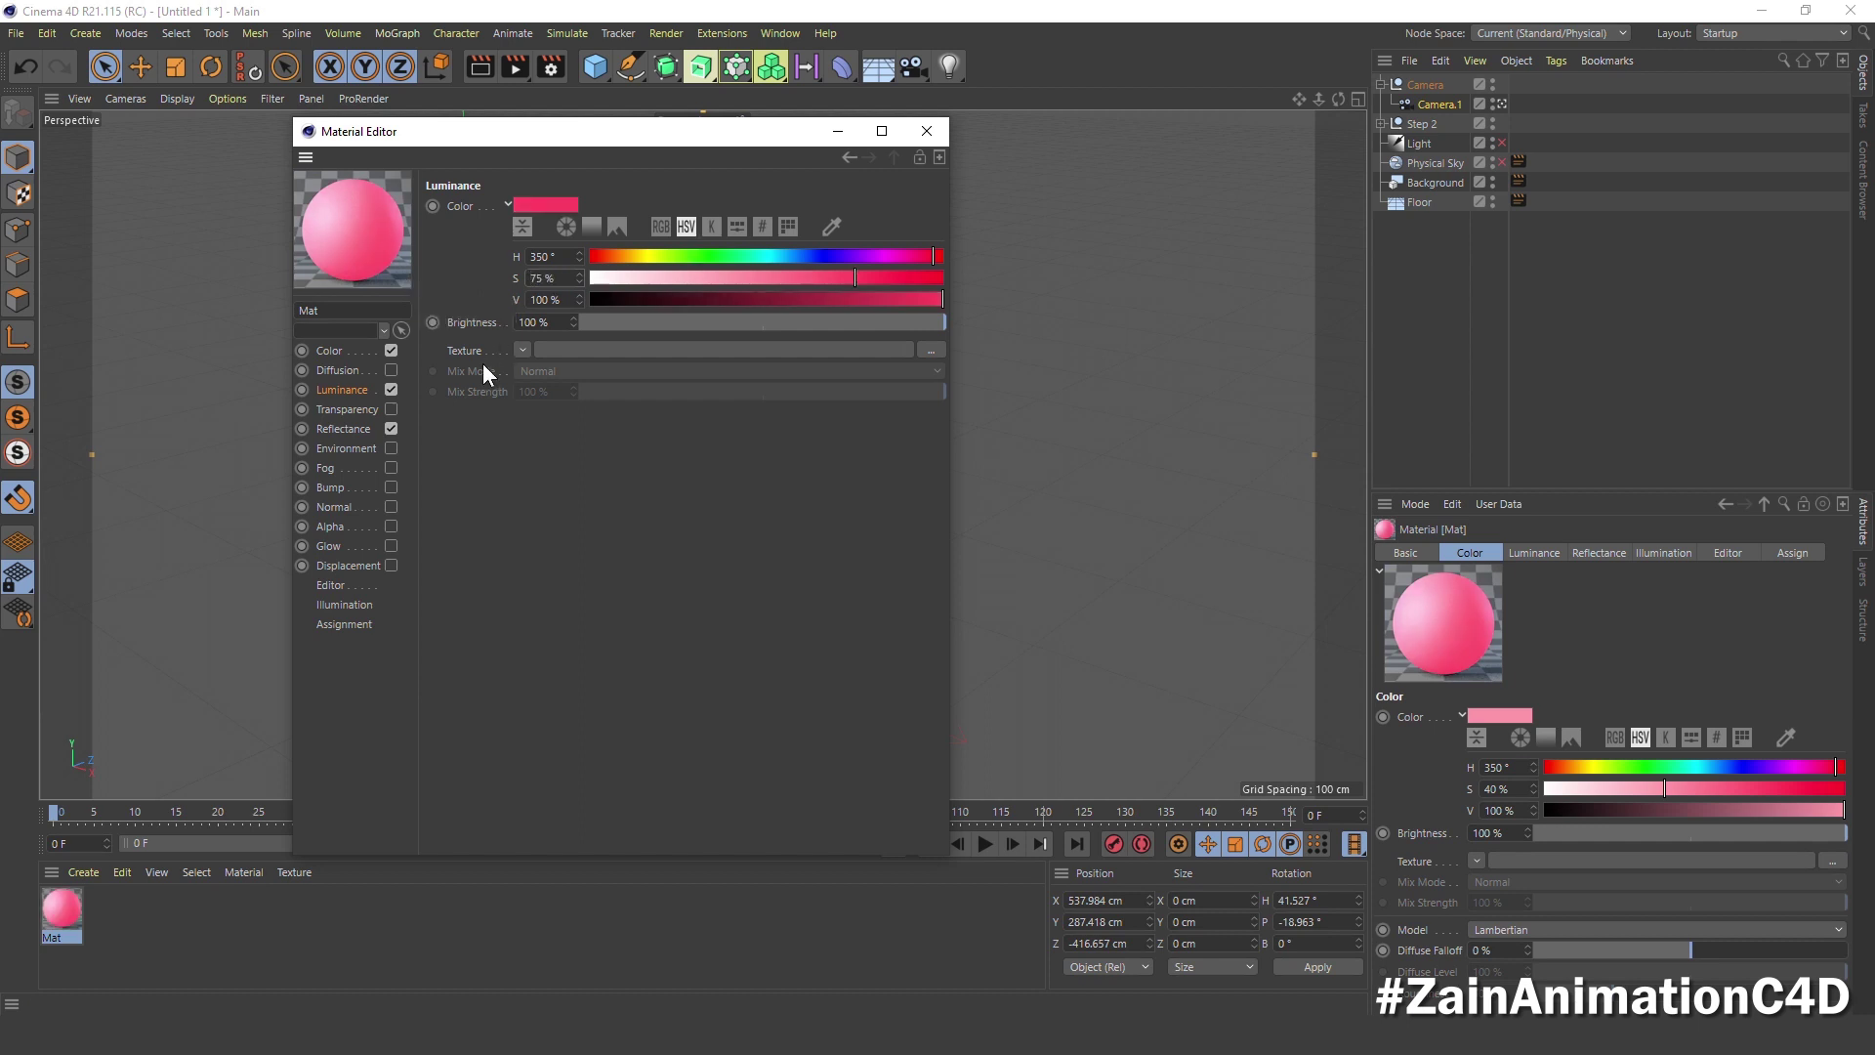
# Apply the pink material to Floor, Background and the Step 2 grid
pyautogui.click(927, 131)
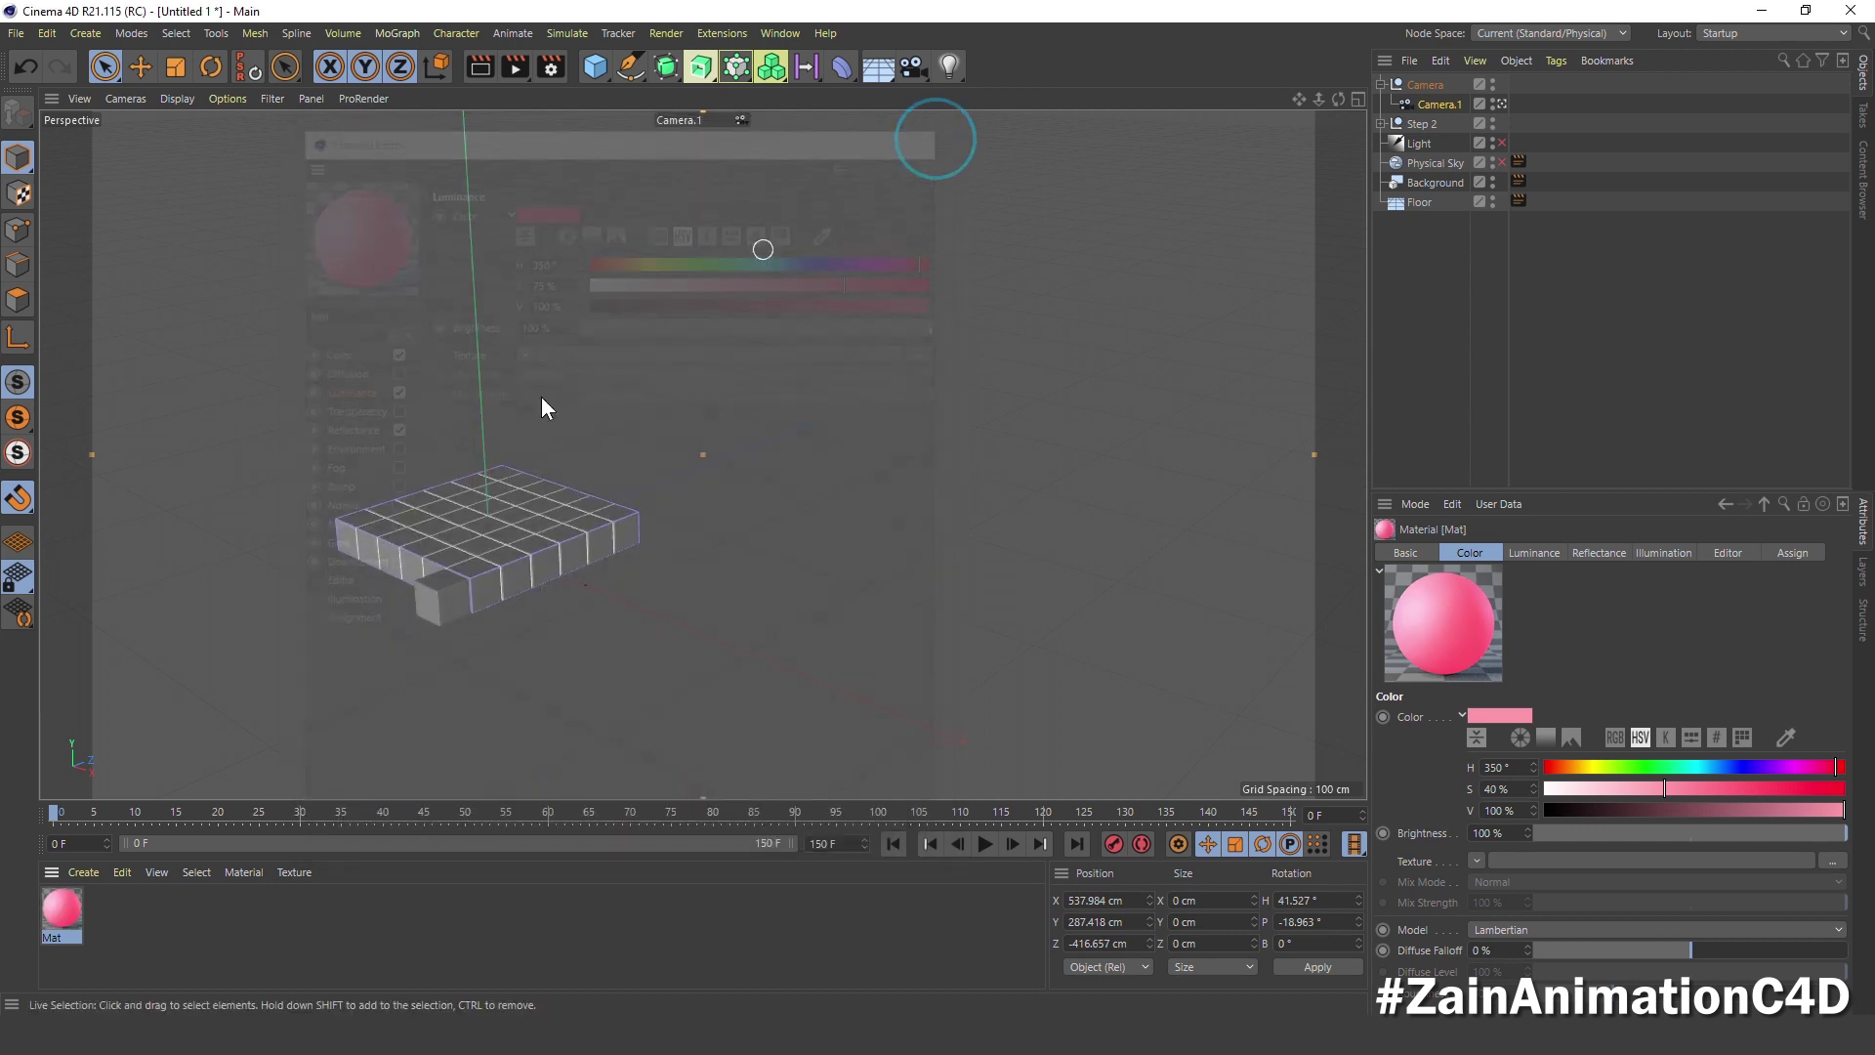
pyautogui.moveTo(62, 908); pyautogui.dragTo(1416, 203)
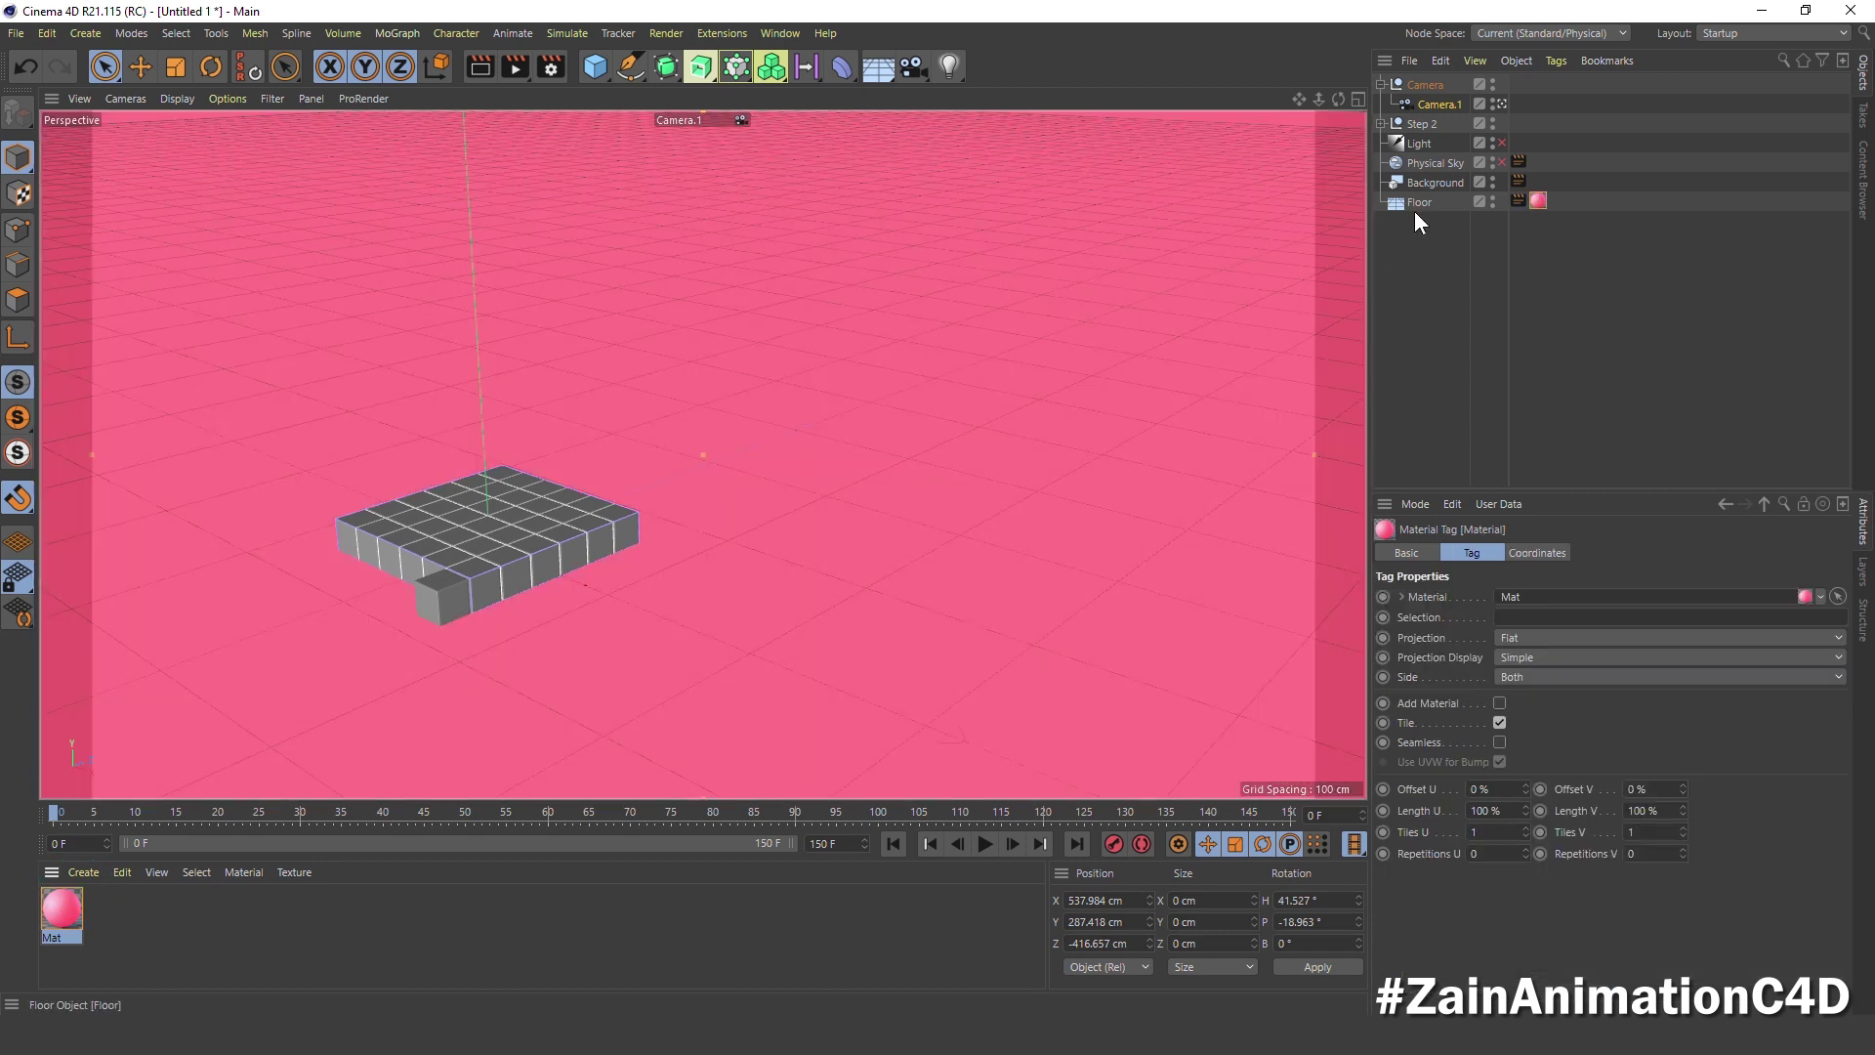
pyautogui.moveTo(64, 901); pyautogui.dragTo(1573, 134)
pyautogui.moveTo(1450, 180); pyautogui.dragTo(1437, 180)
pyautogui.moveTo(56, 910)
pyautogui.mouseDown()
pyautogui.moveTo(1420, 122)
pyautogui.moveTo(1498, 162)
pyautogui.mouseUp()
# Create a second material, Mat.1, with its colour value darkened to 20%
pyautogui.doubleClick(96, 917)
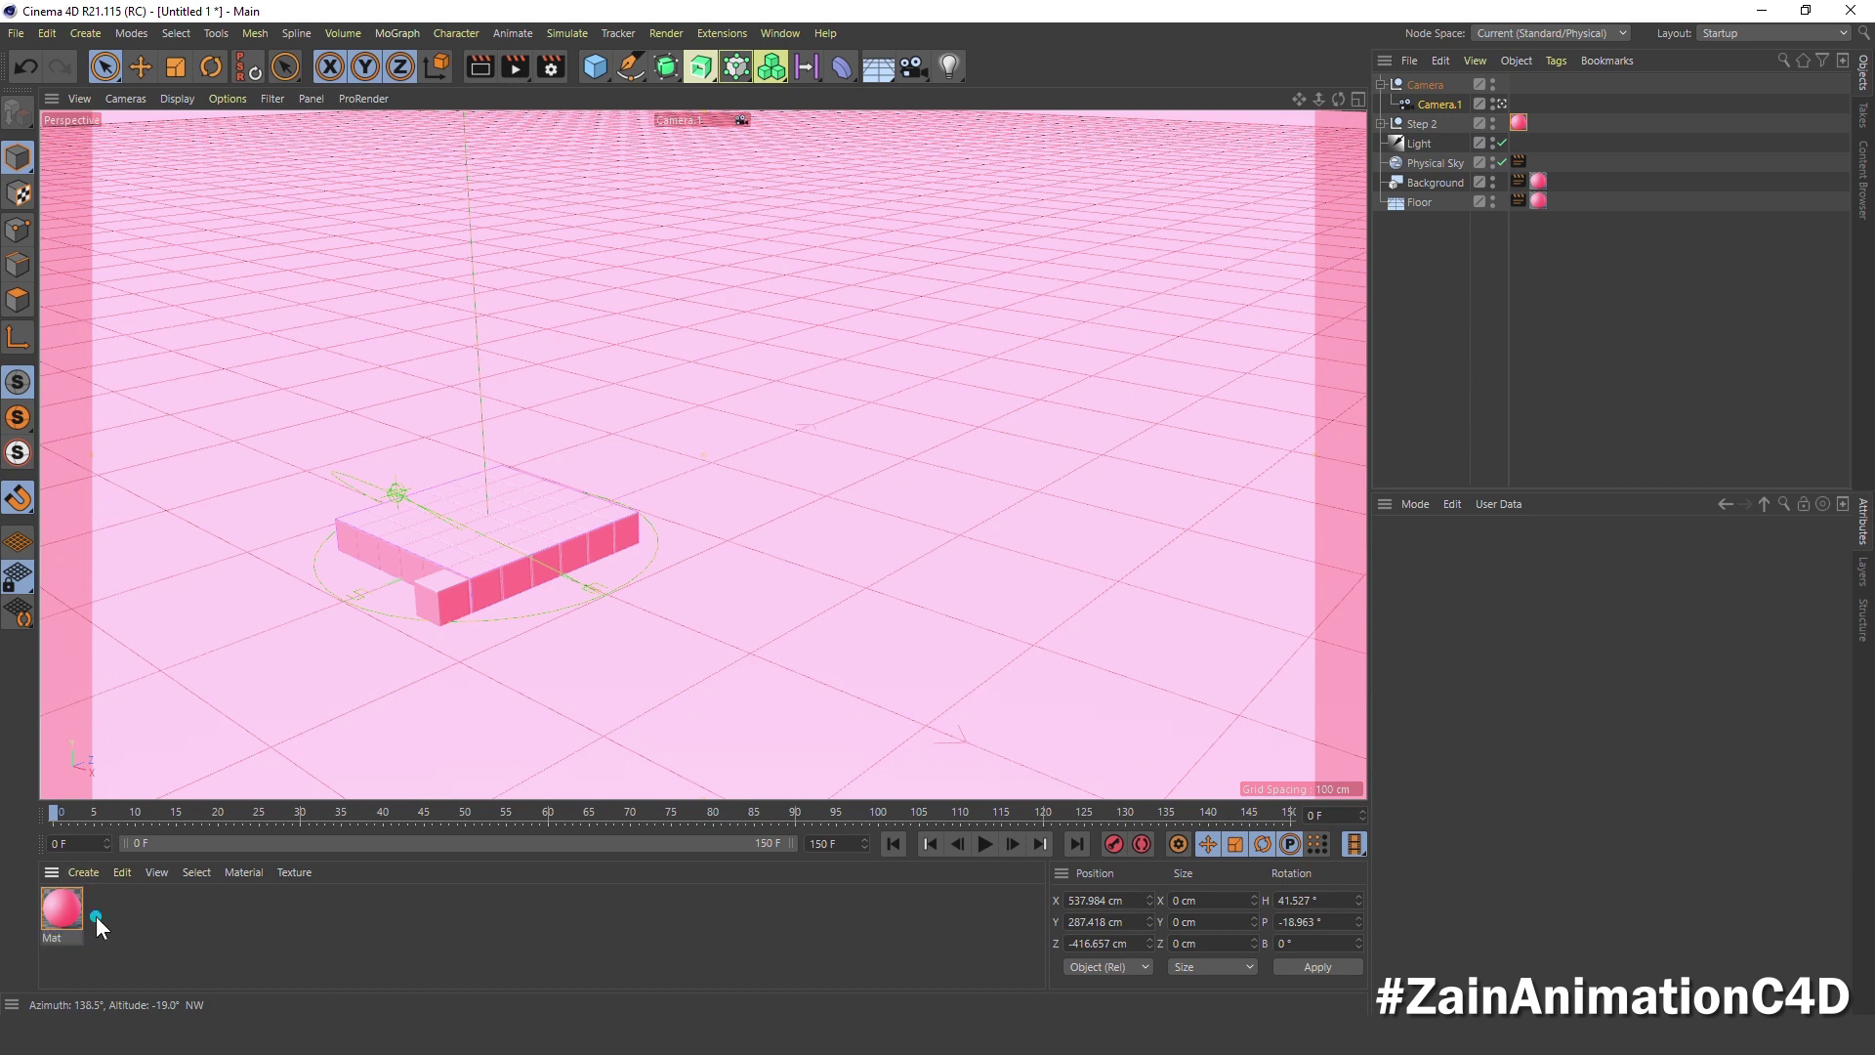
pyautogui.doubleClick(68, 906)
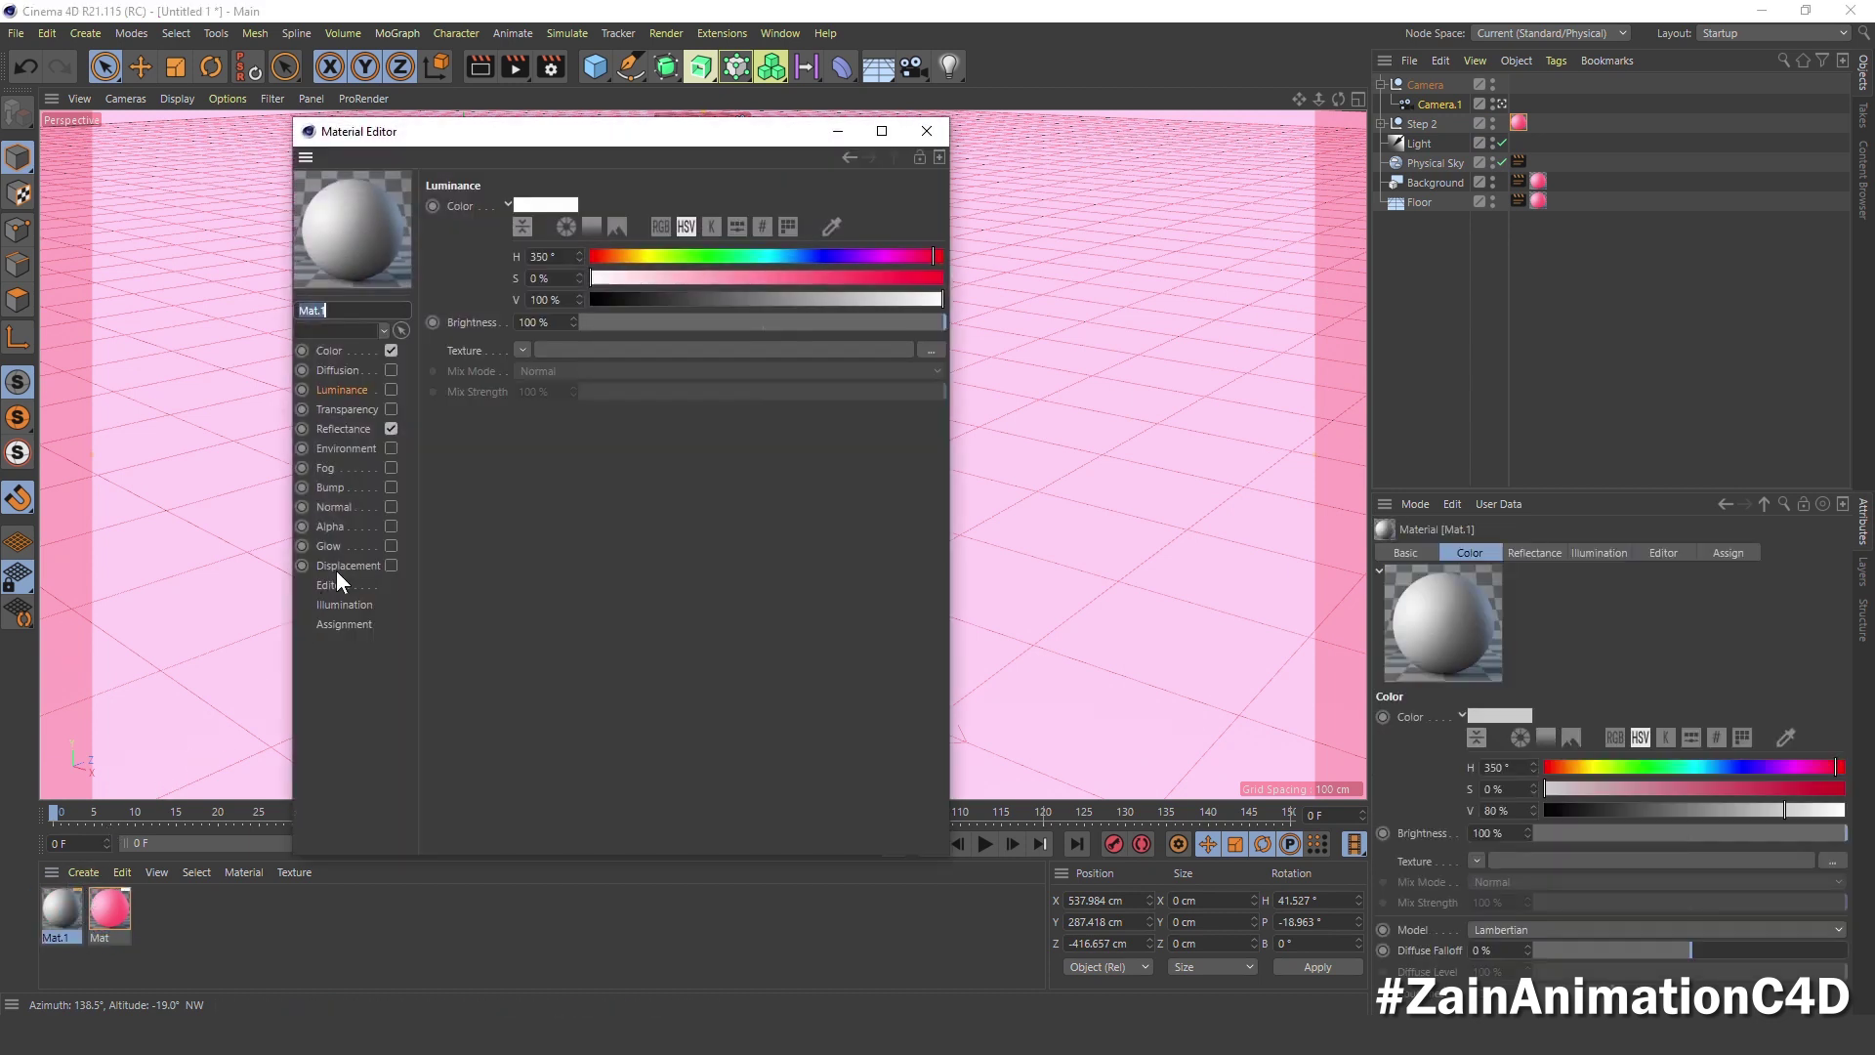
pyautogui.click(342, 349)
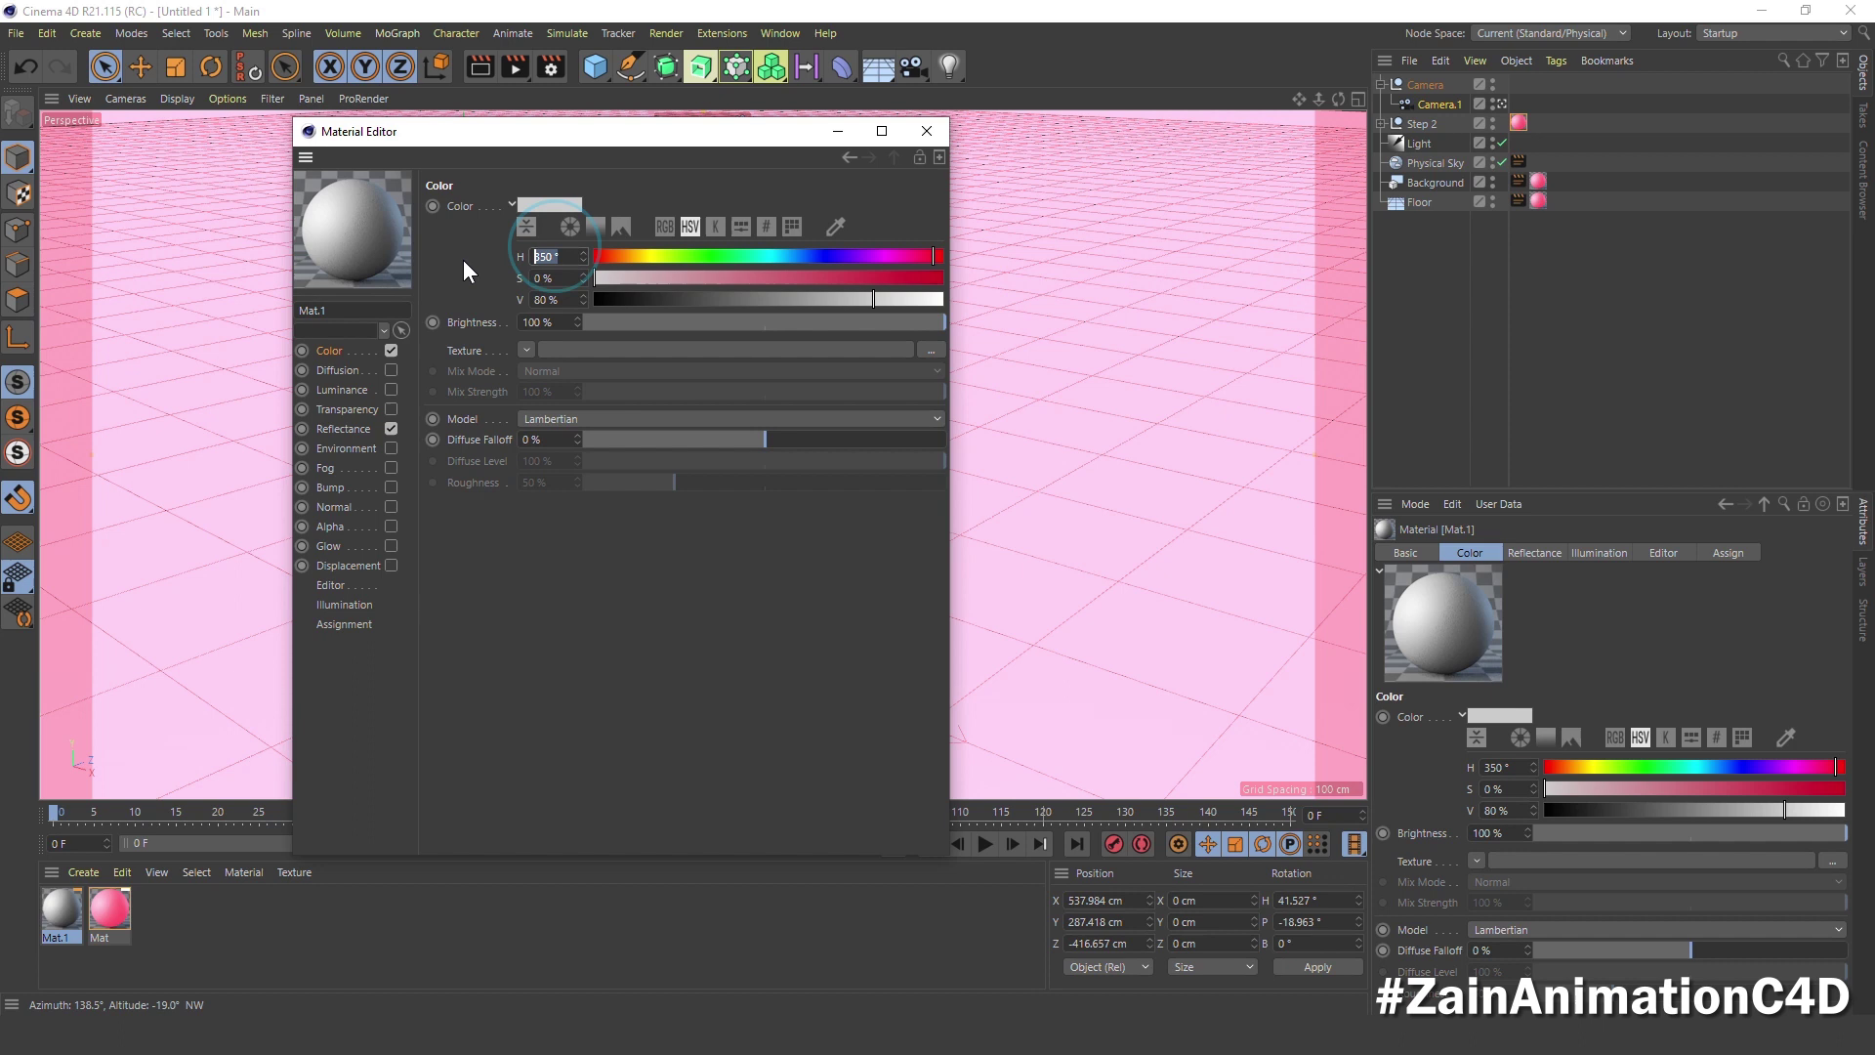
pyautogui.write('0')
pyautogui.press('Tab')
pyautogui.press('Tab')
pyautogui.write('20')
pyautogui.press('Return')
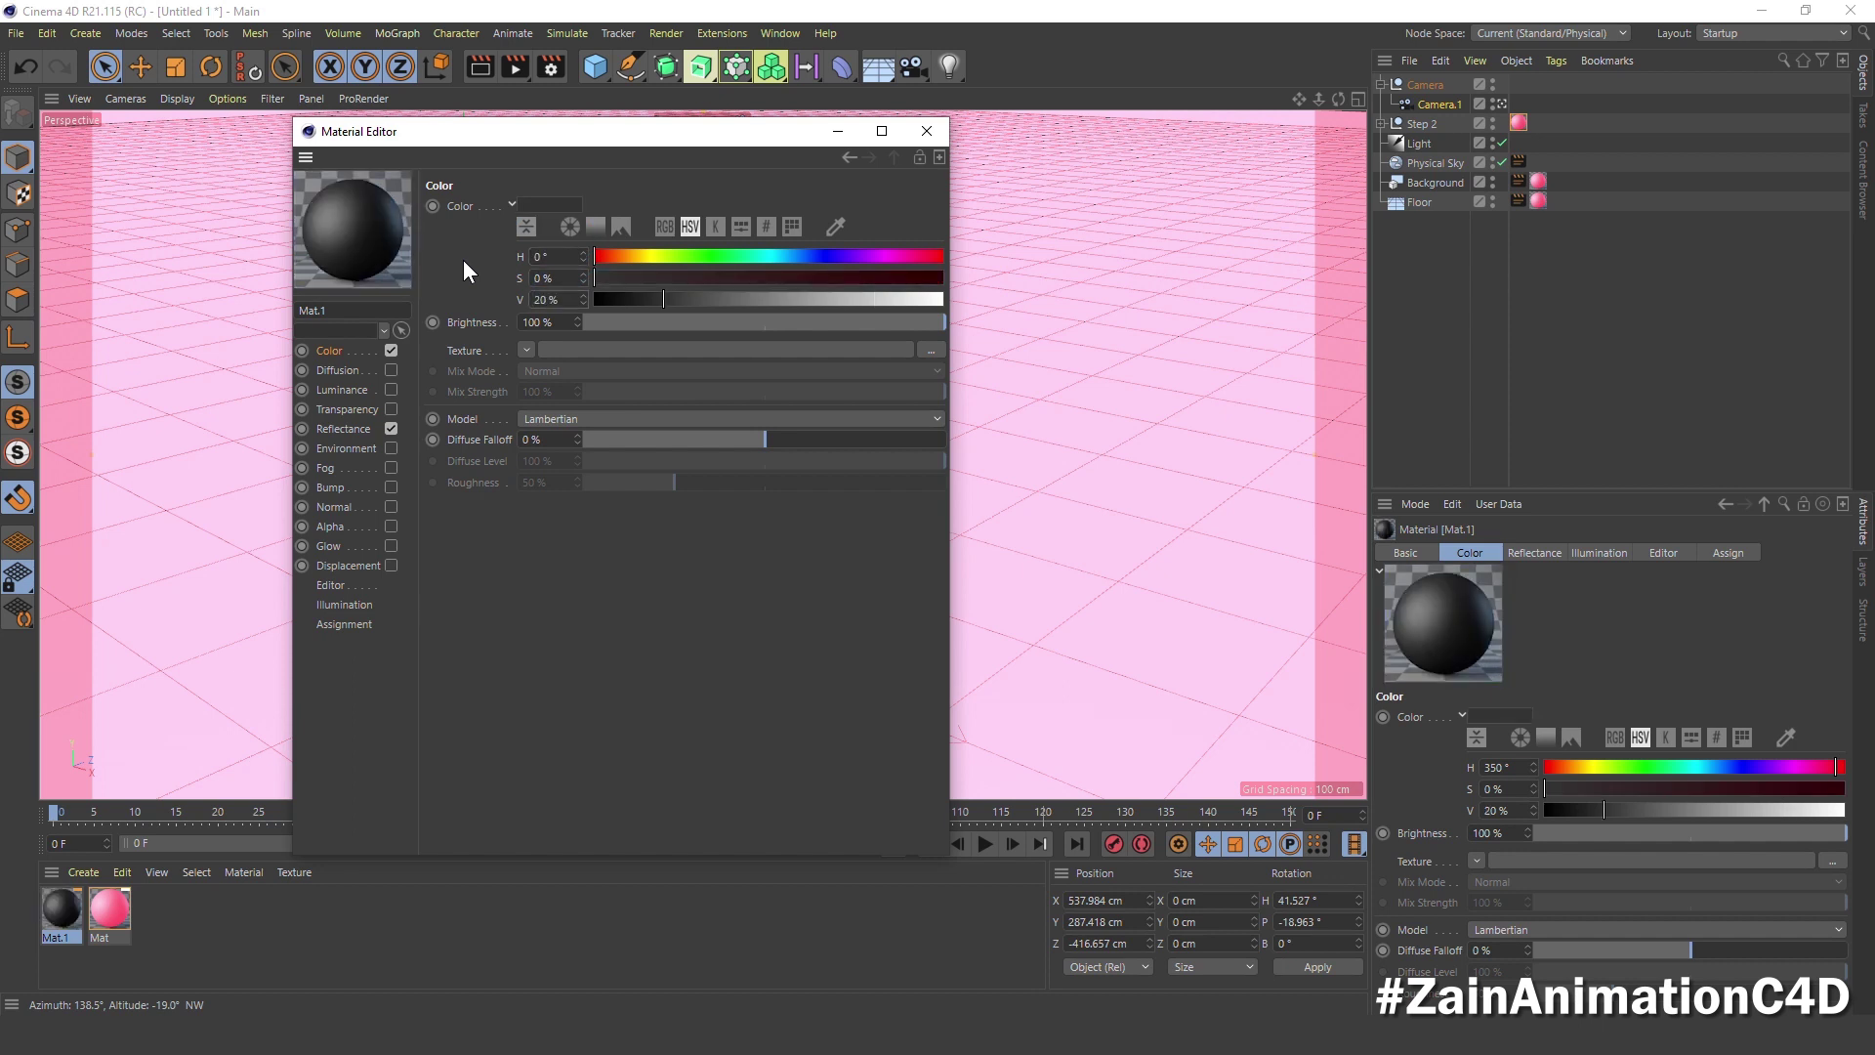
# Add a GGX reflectance layer at 20% brightness to Mat.1, then expand Step 2
pyautogui.click(348, 432)
pyautogui.click(465, 246)
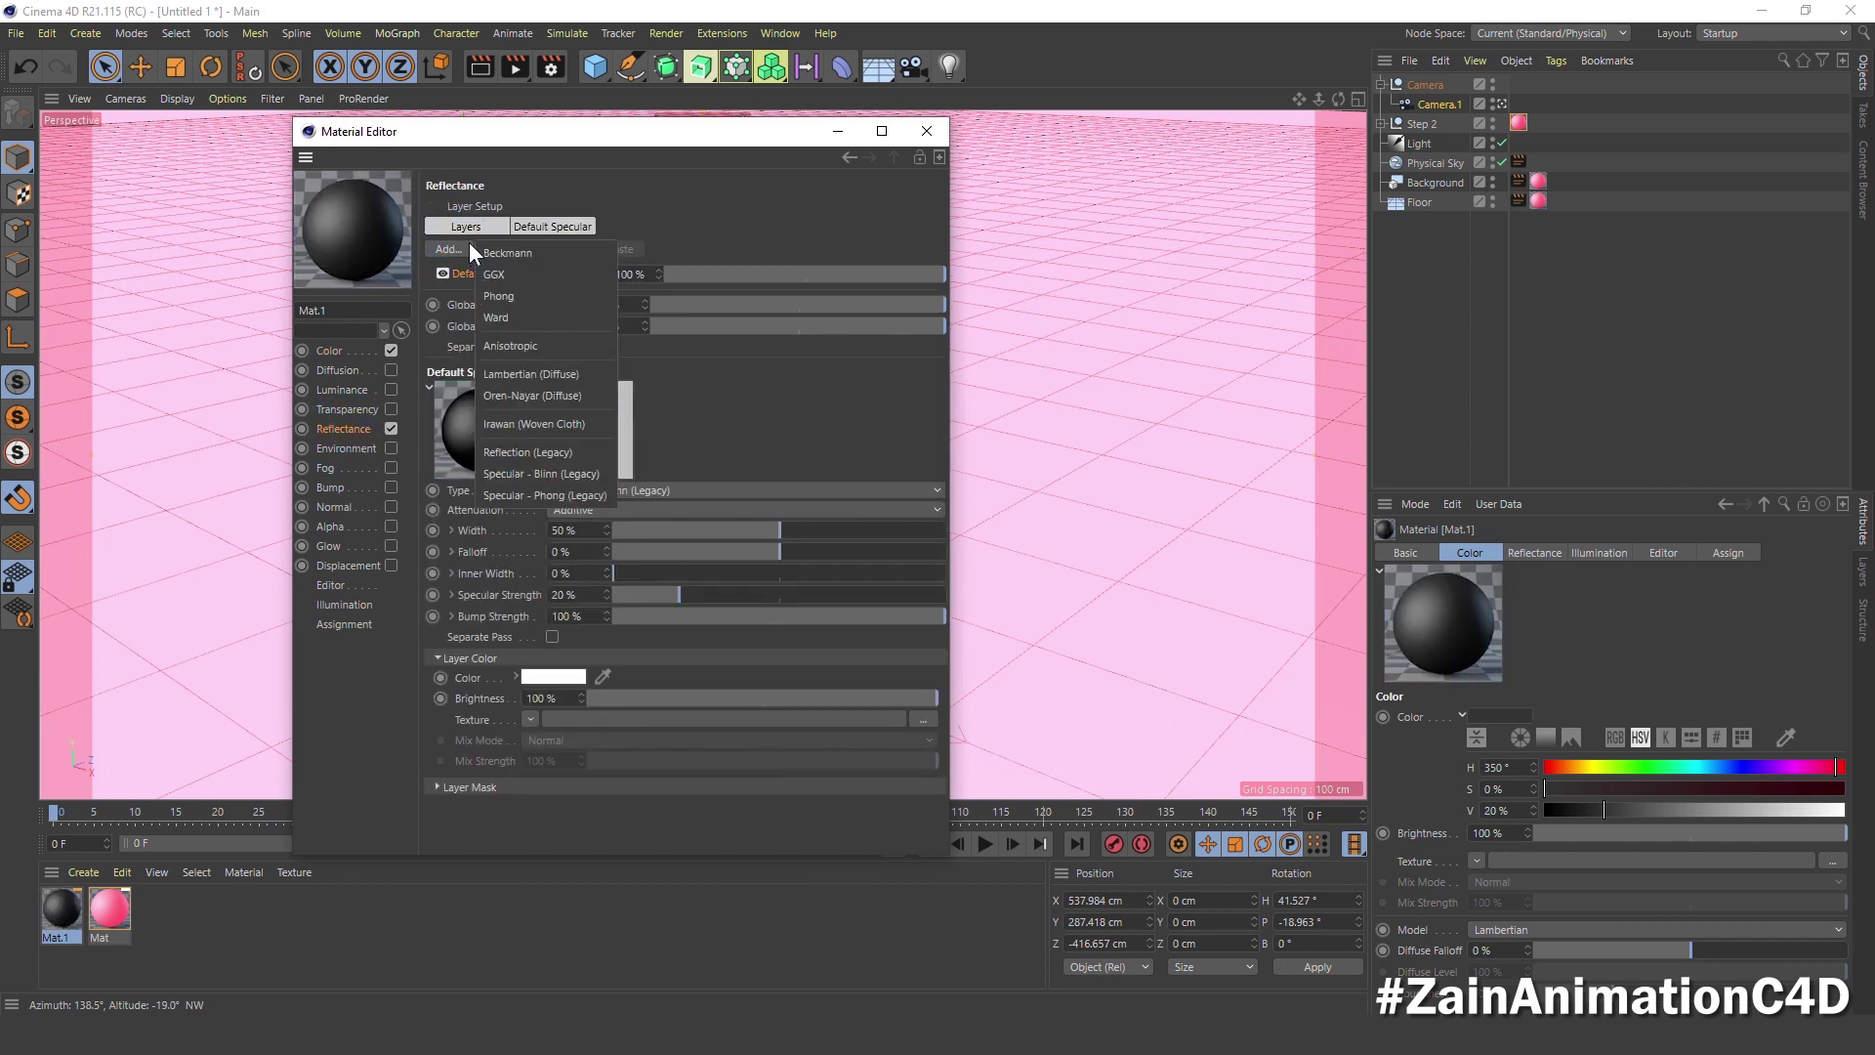
pyautogui.click(495, 275)
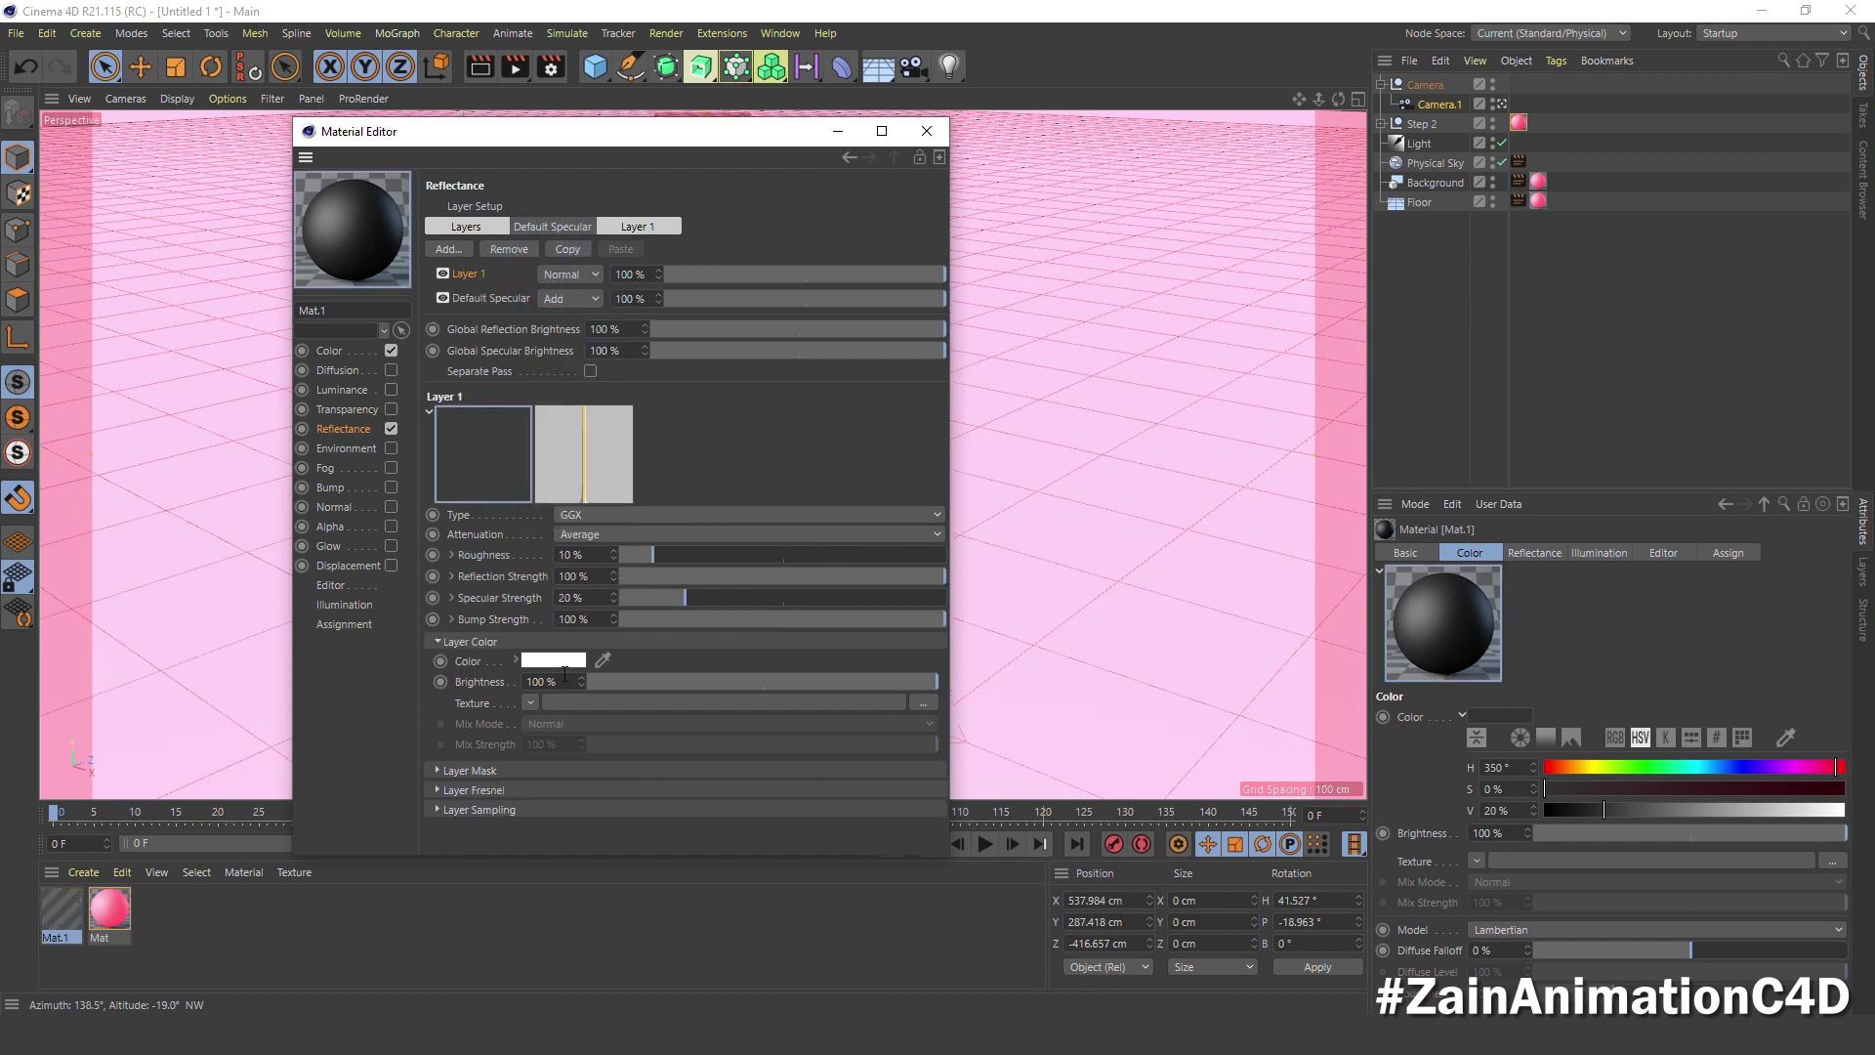
pyautogui.click(553, 681)
pyautogui.write('20')
pyautogui.press('Return')
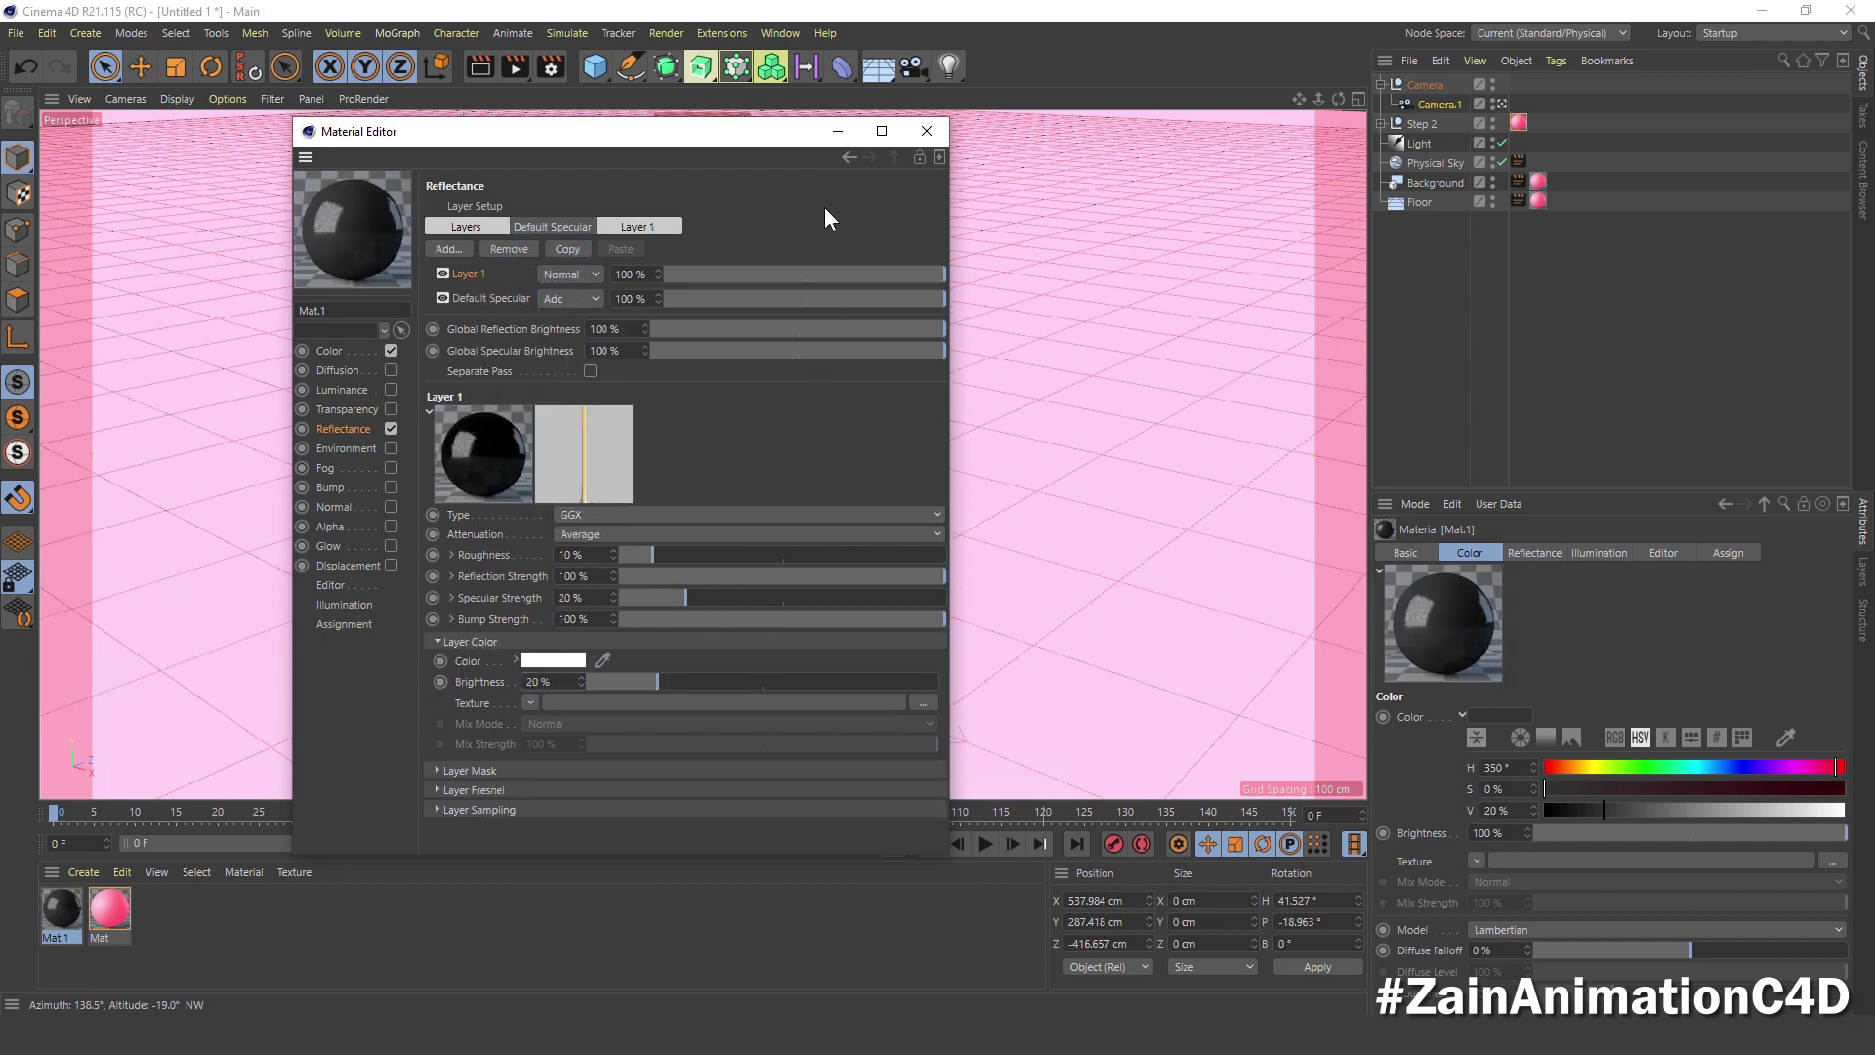
pyautogui.click(926, 131)
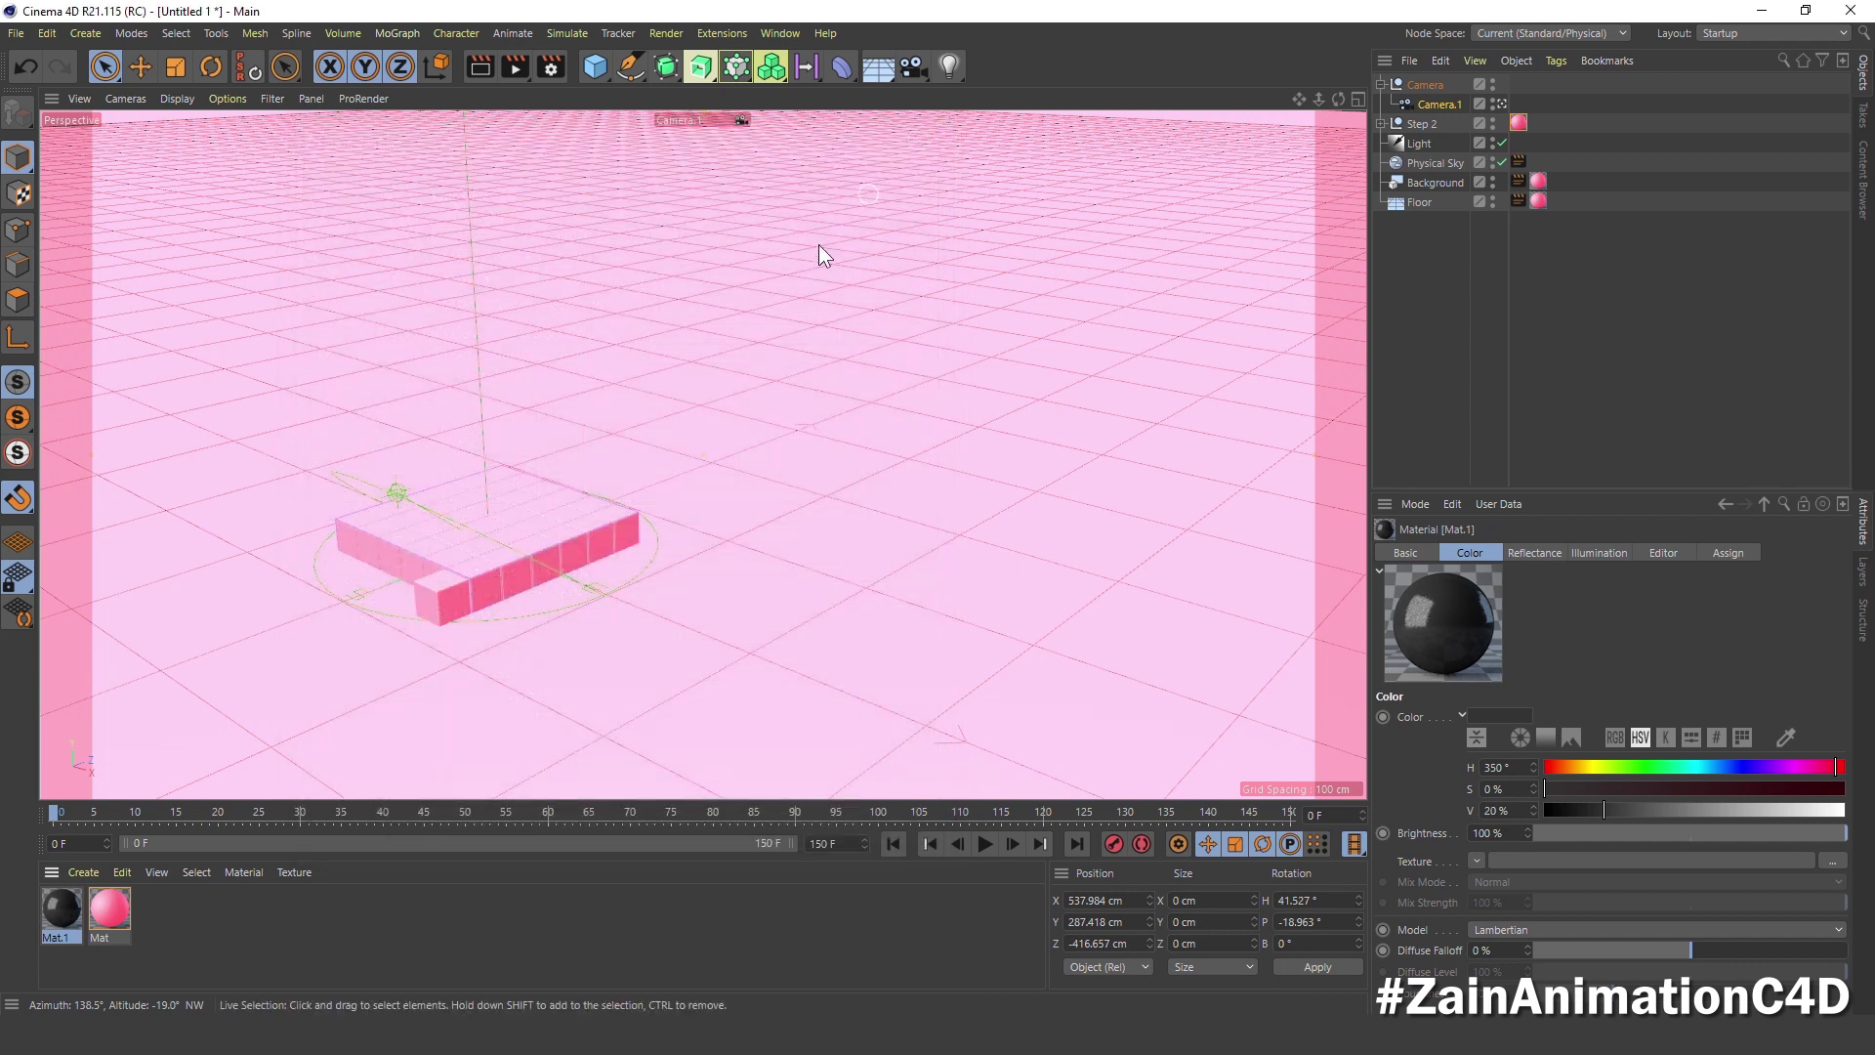
pyautogui.click(1422, 124)
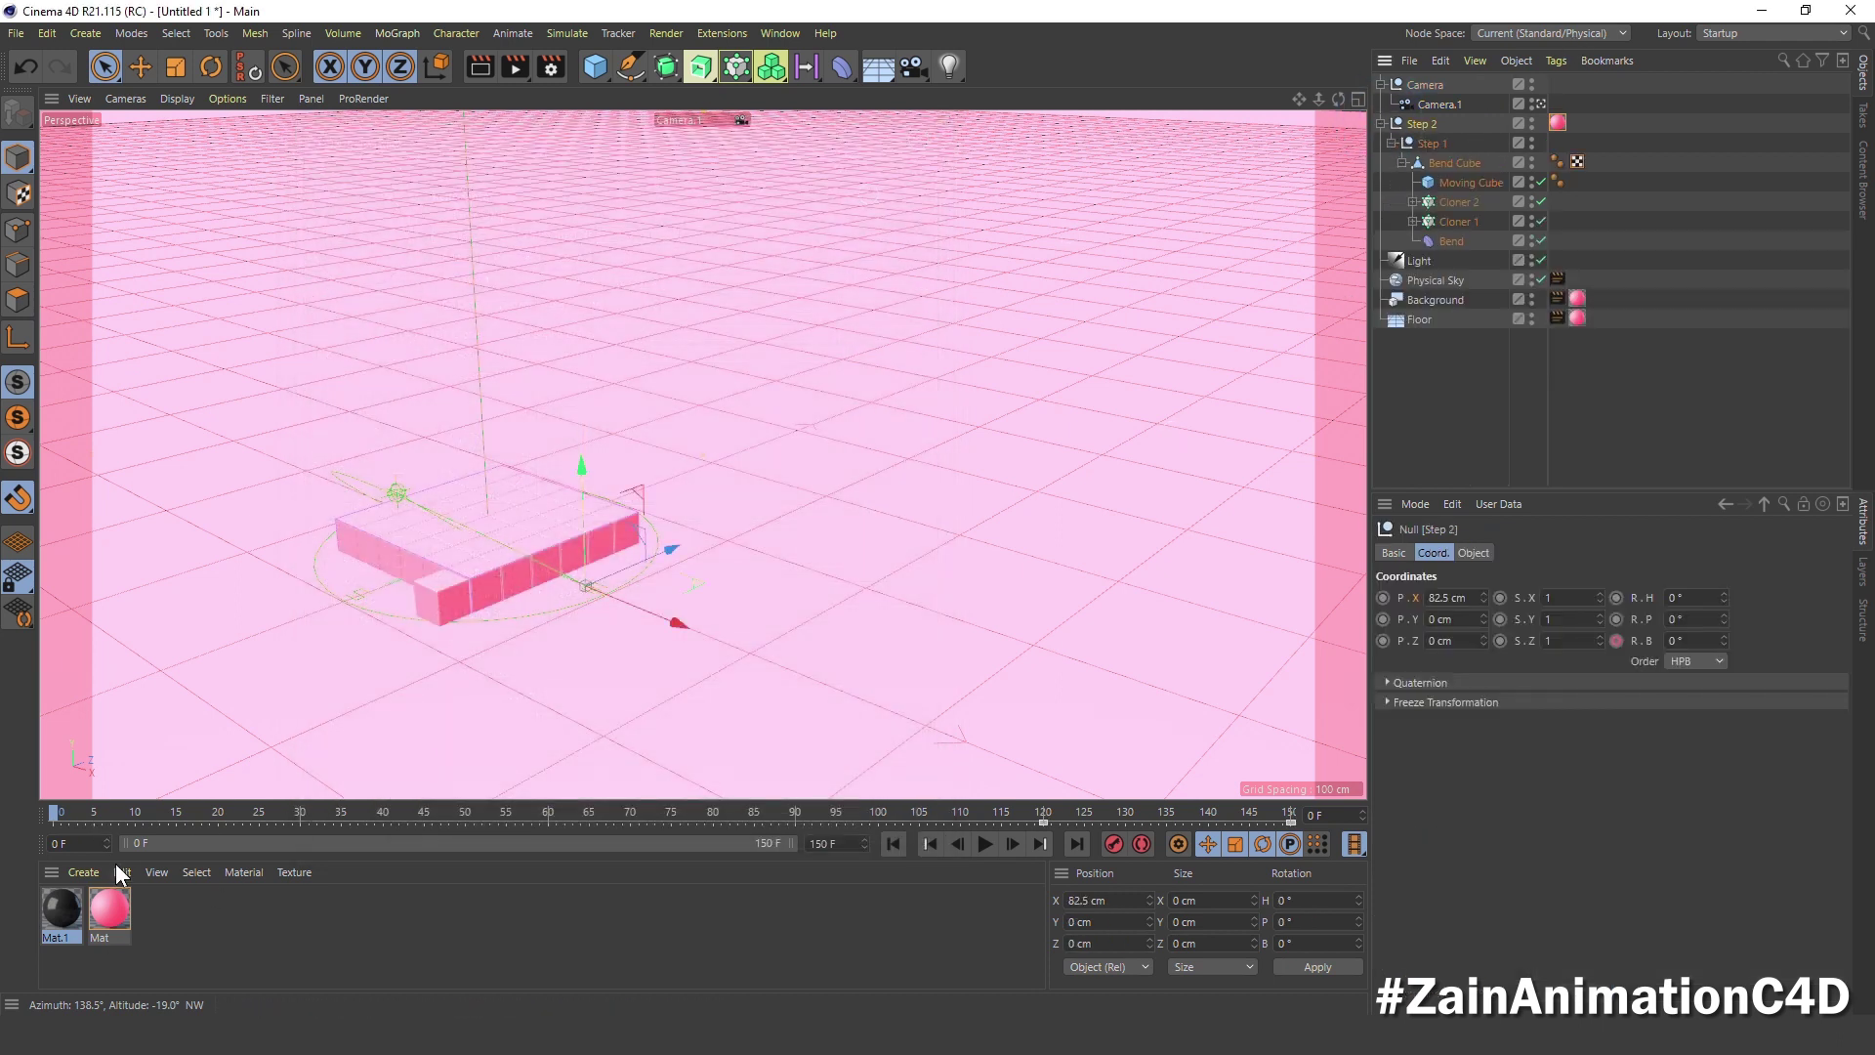
# Apply dark Mat.1 to Moving Cube and Cloner 2, then preview the flip animation
pyautogui.moveTo(1438, 246); pyautogui.dragTo(1472, 205)
pyautogui.moveTo(60, 908)
pyautogui.mouseDown()
pyautogui.moveTo(1567, 204)
pyautogui.moveTo(1488, 181)
pyautogui.mouseUp()
pyautogui.click(983, 840)
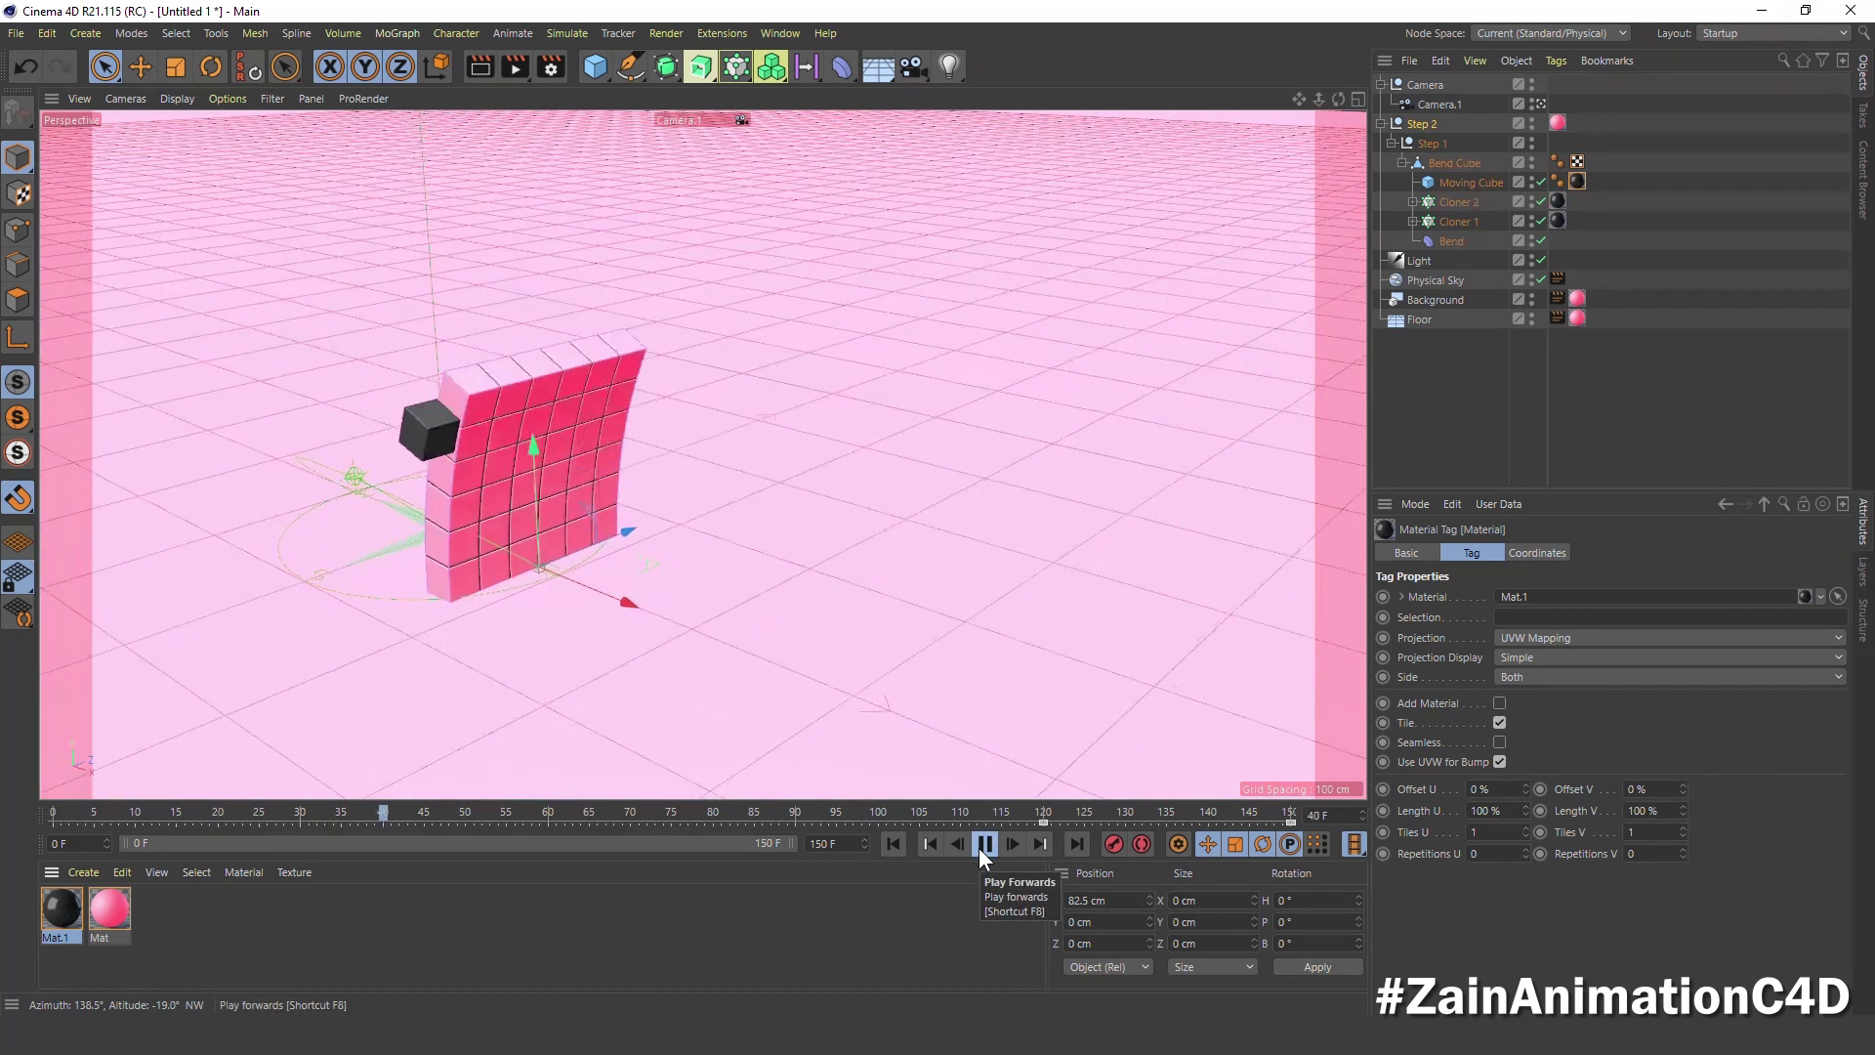
pyautogui.click(978, 846)
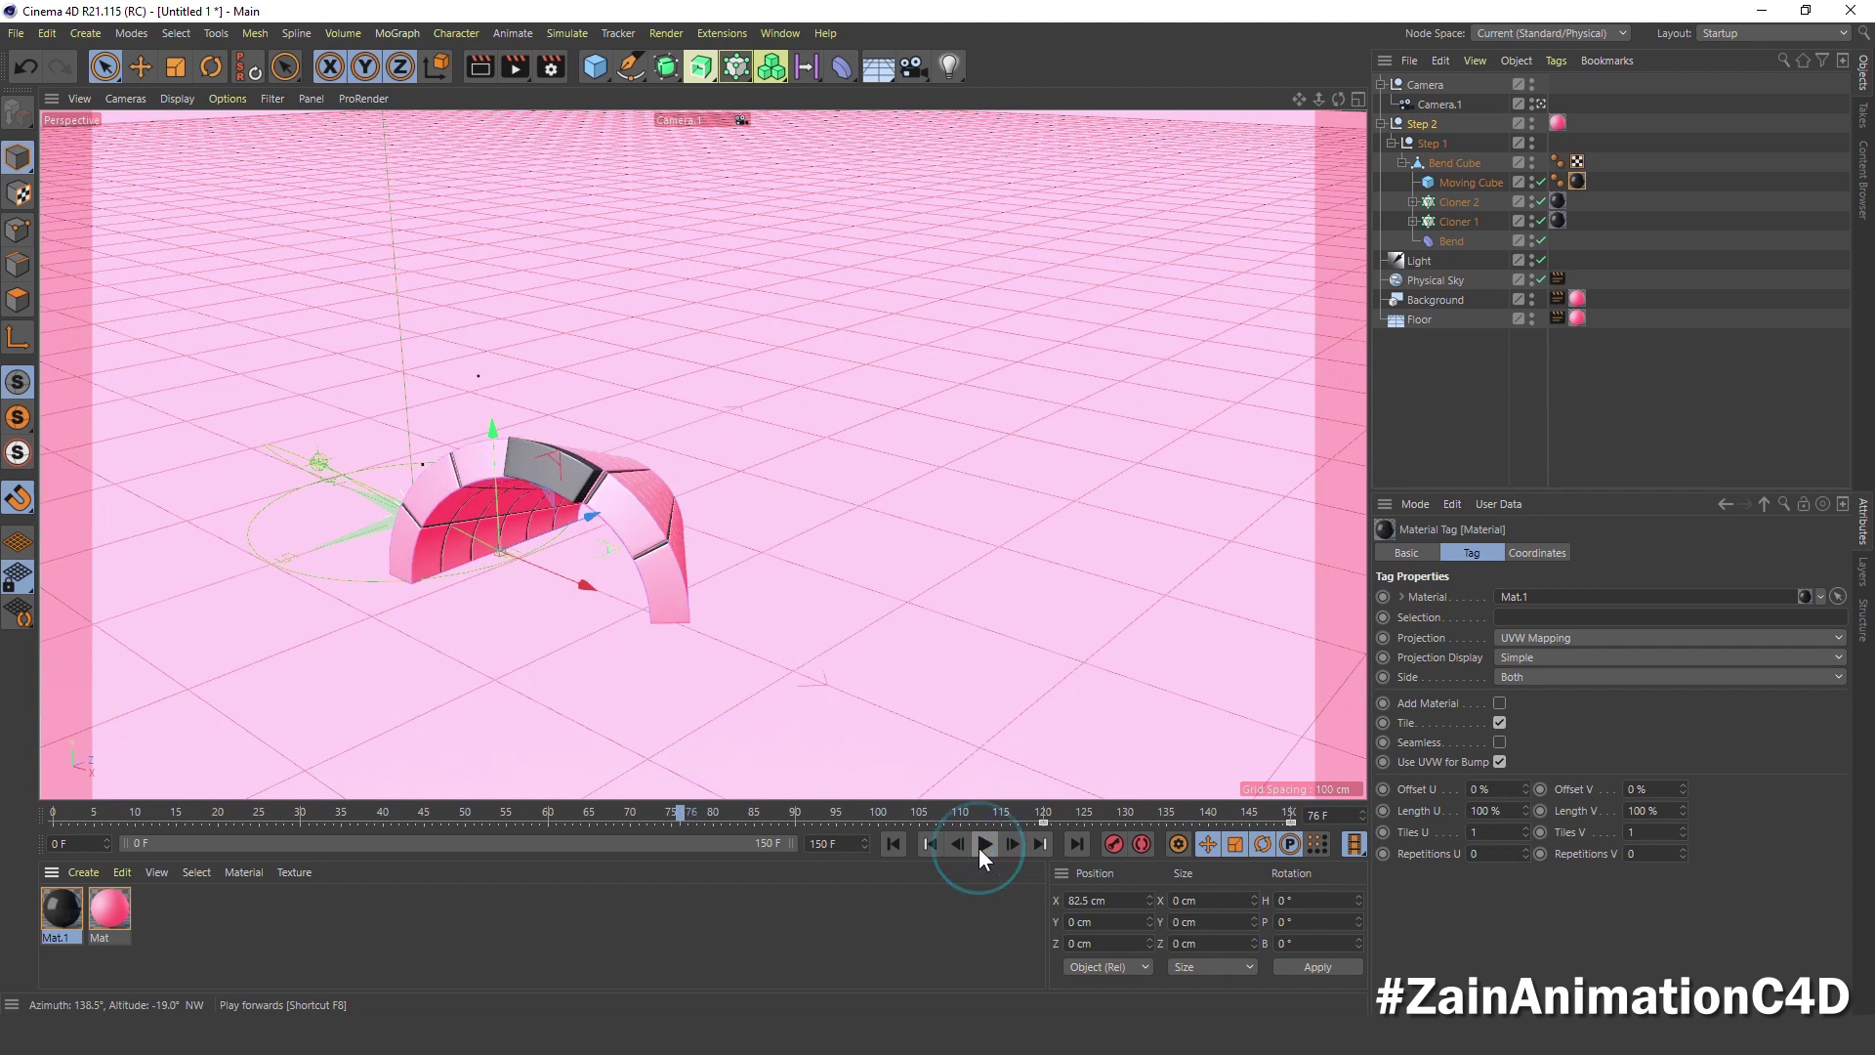
pyautogui.click(978, 846)
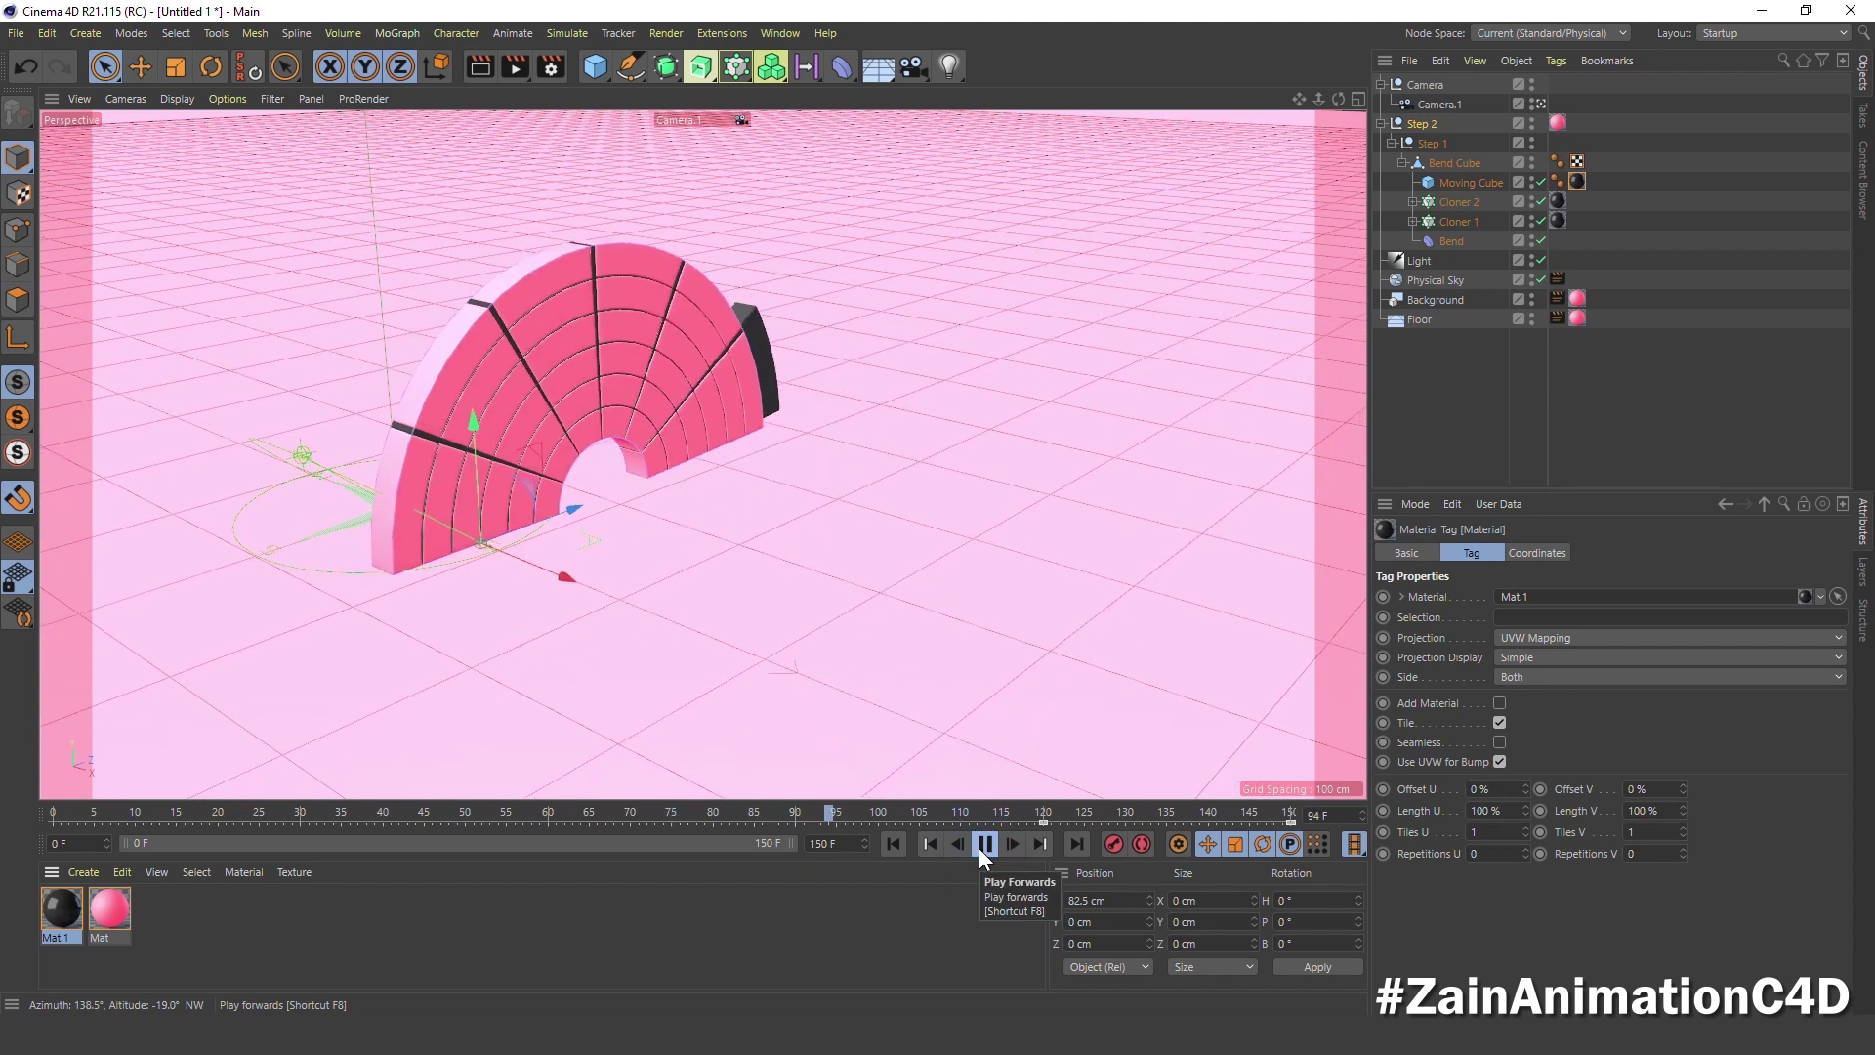
pyautogui.click(982, 845)
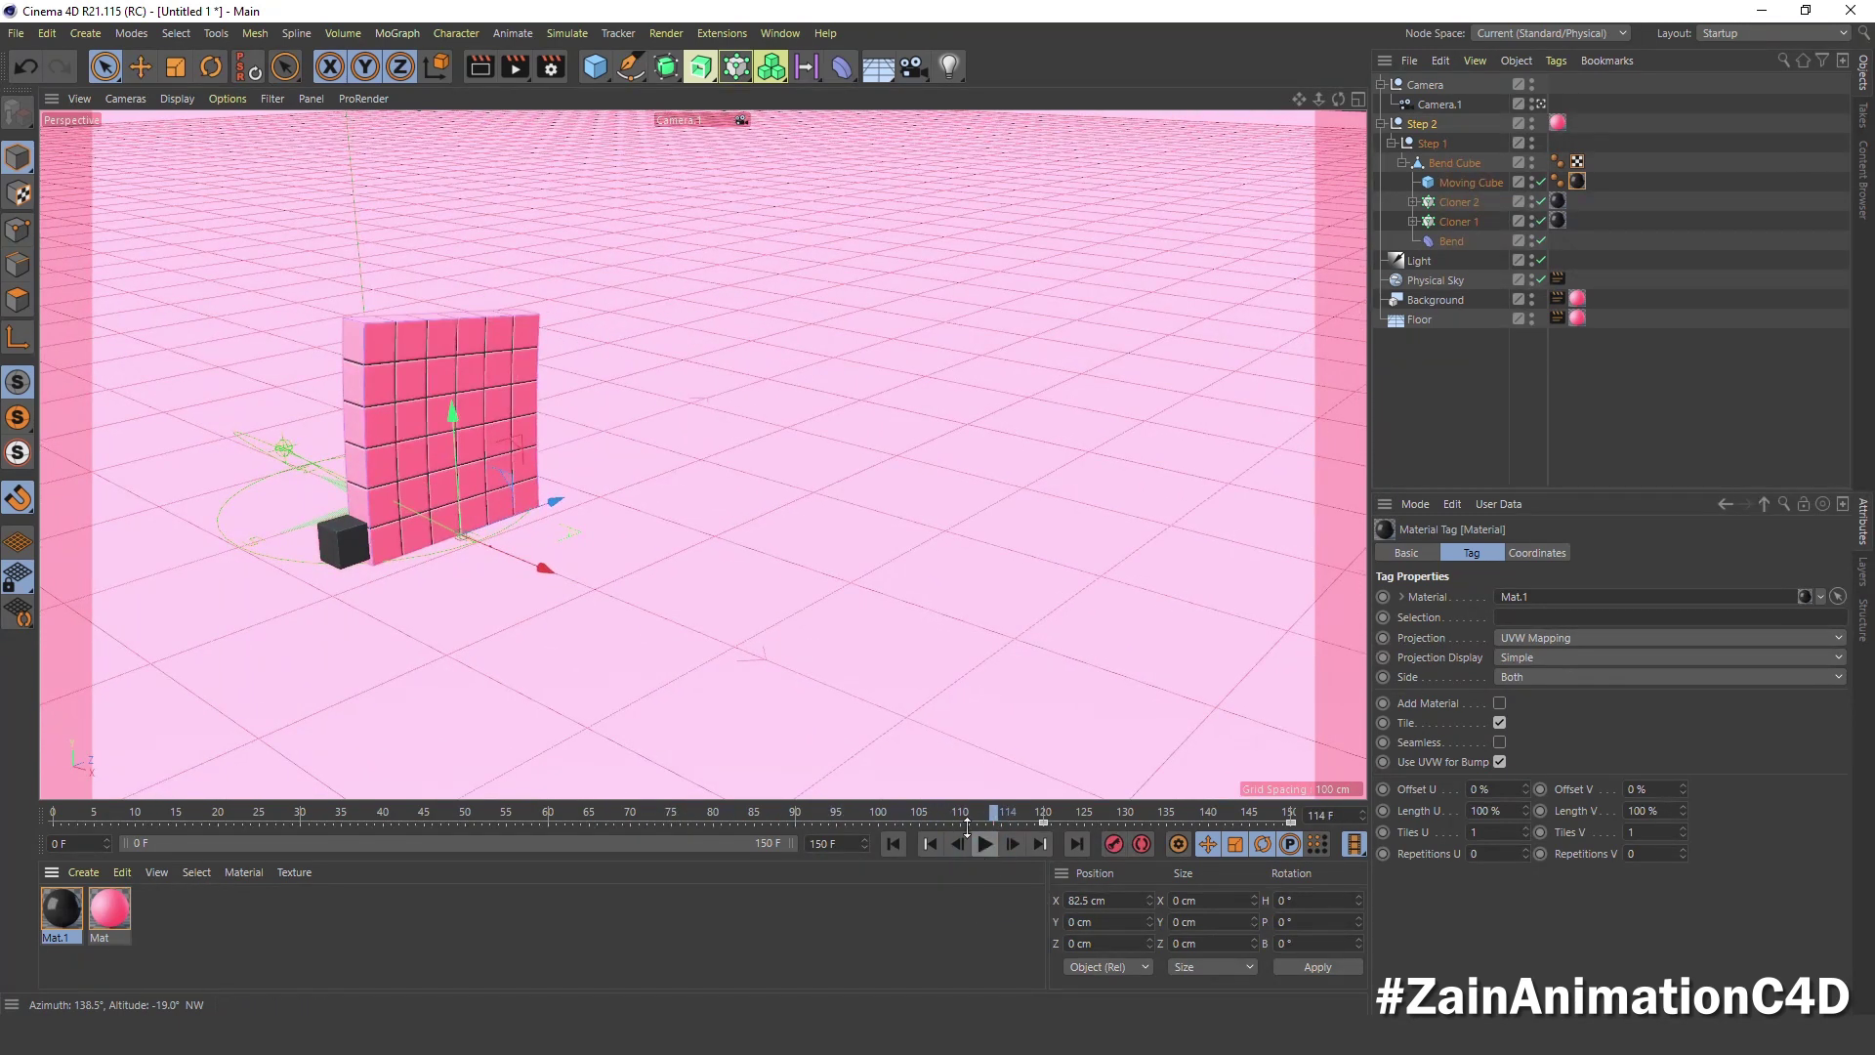
# Move to frame 118 and zoom and orbit around the cube wall
pyautogui.moveTo(969, 815); pyautogui.dragTo(1027, 819)
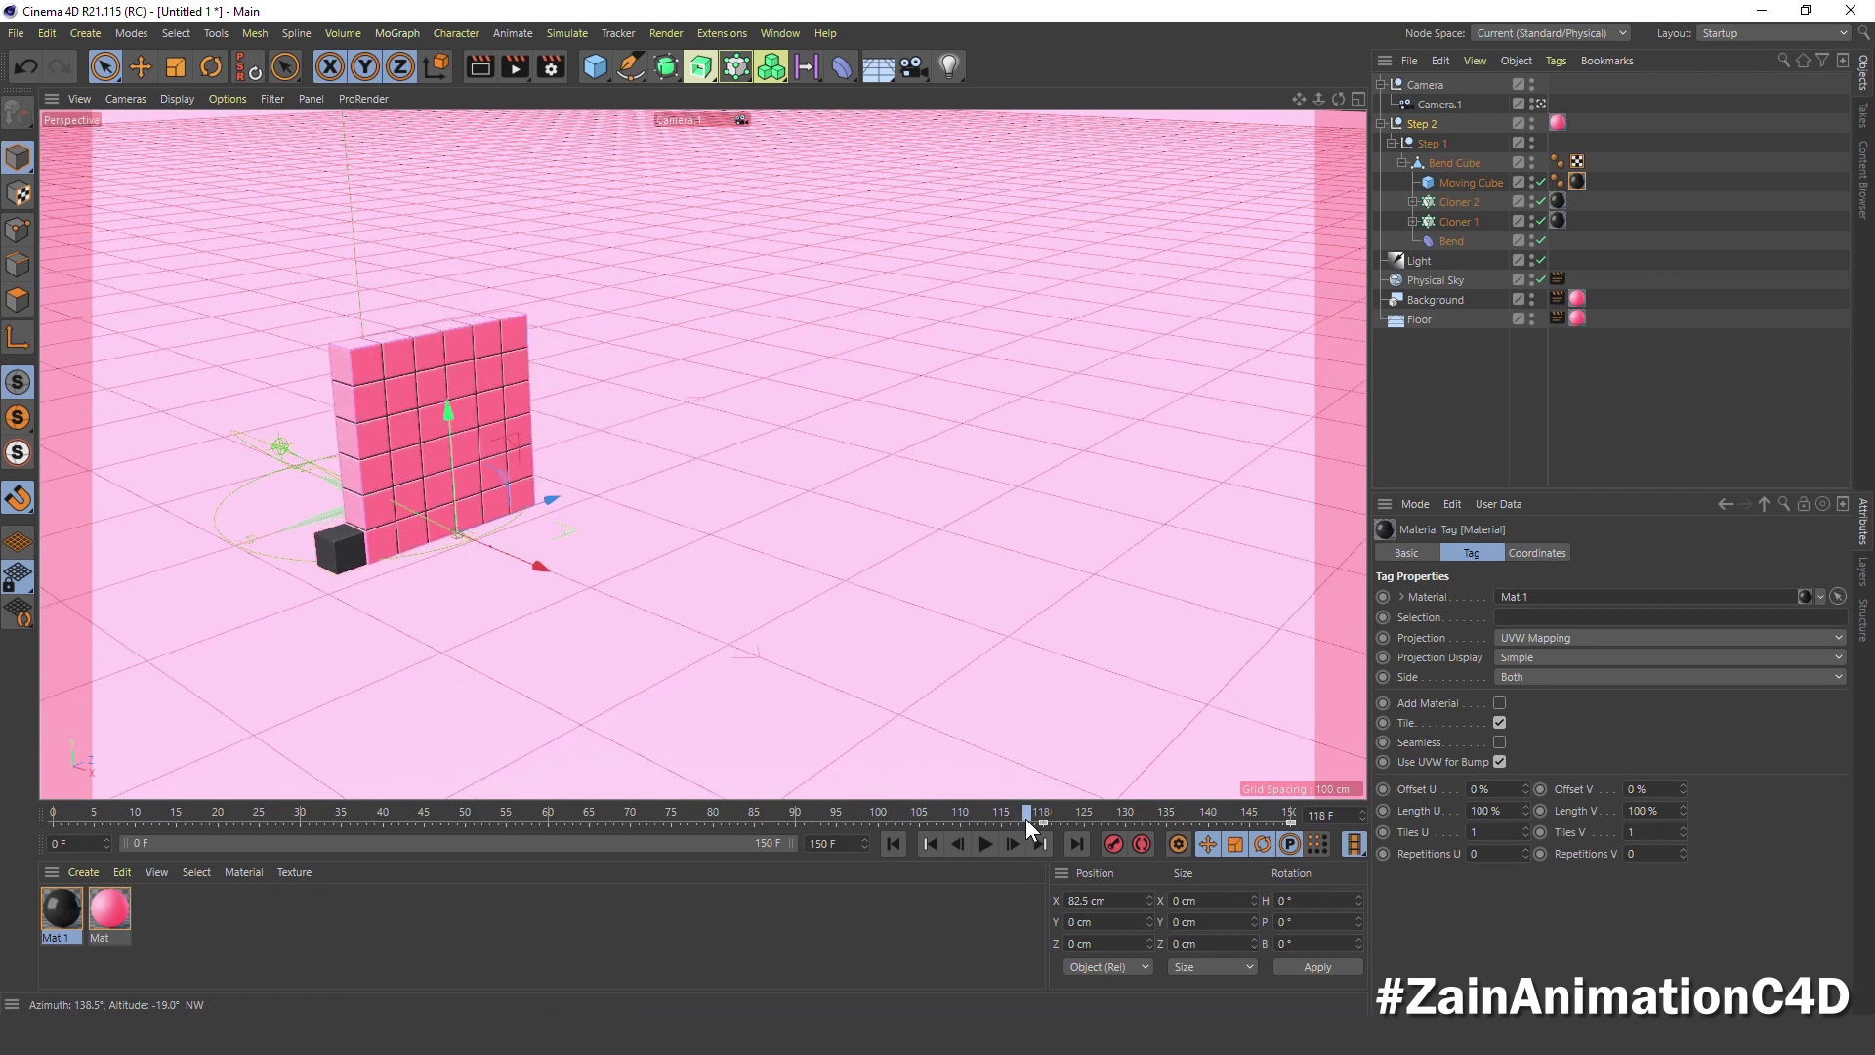
pyautogui.scroll(2, 412, 484)
pyautogui.scroll(2, 400, 467)
pyautogui.scroll(3, 531, 447)
pyautogui.keyDown('alt'); pyautogui.moveTo(608, 447); pyautogui.dragTo(559, 443); pyautogui.keyUp('alt')
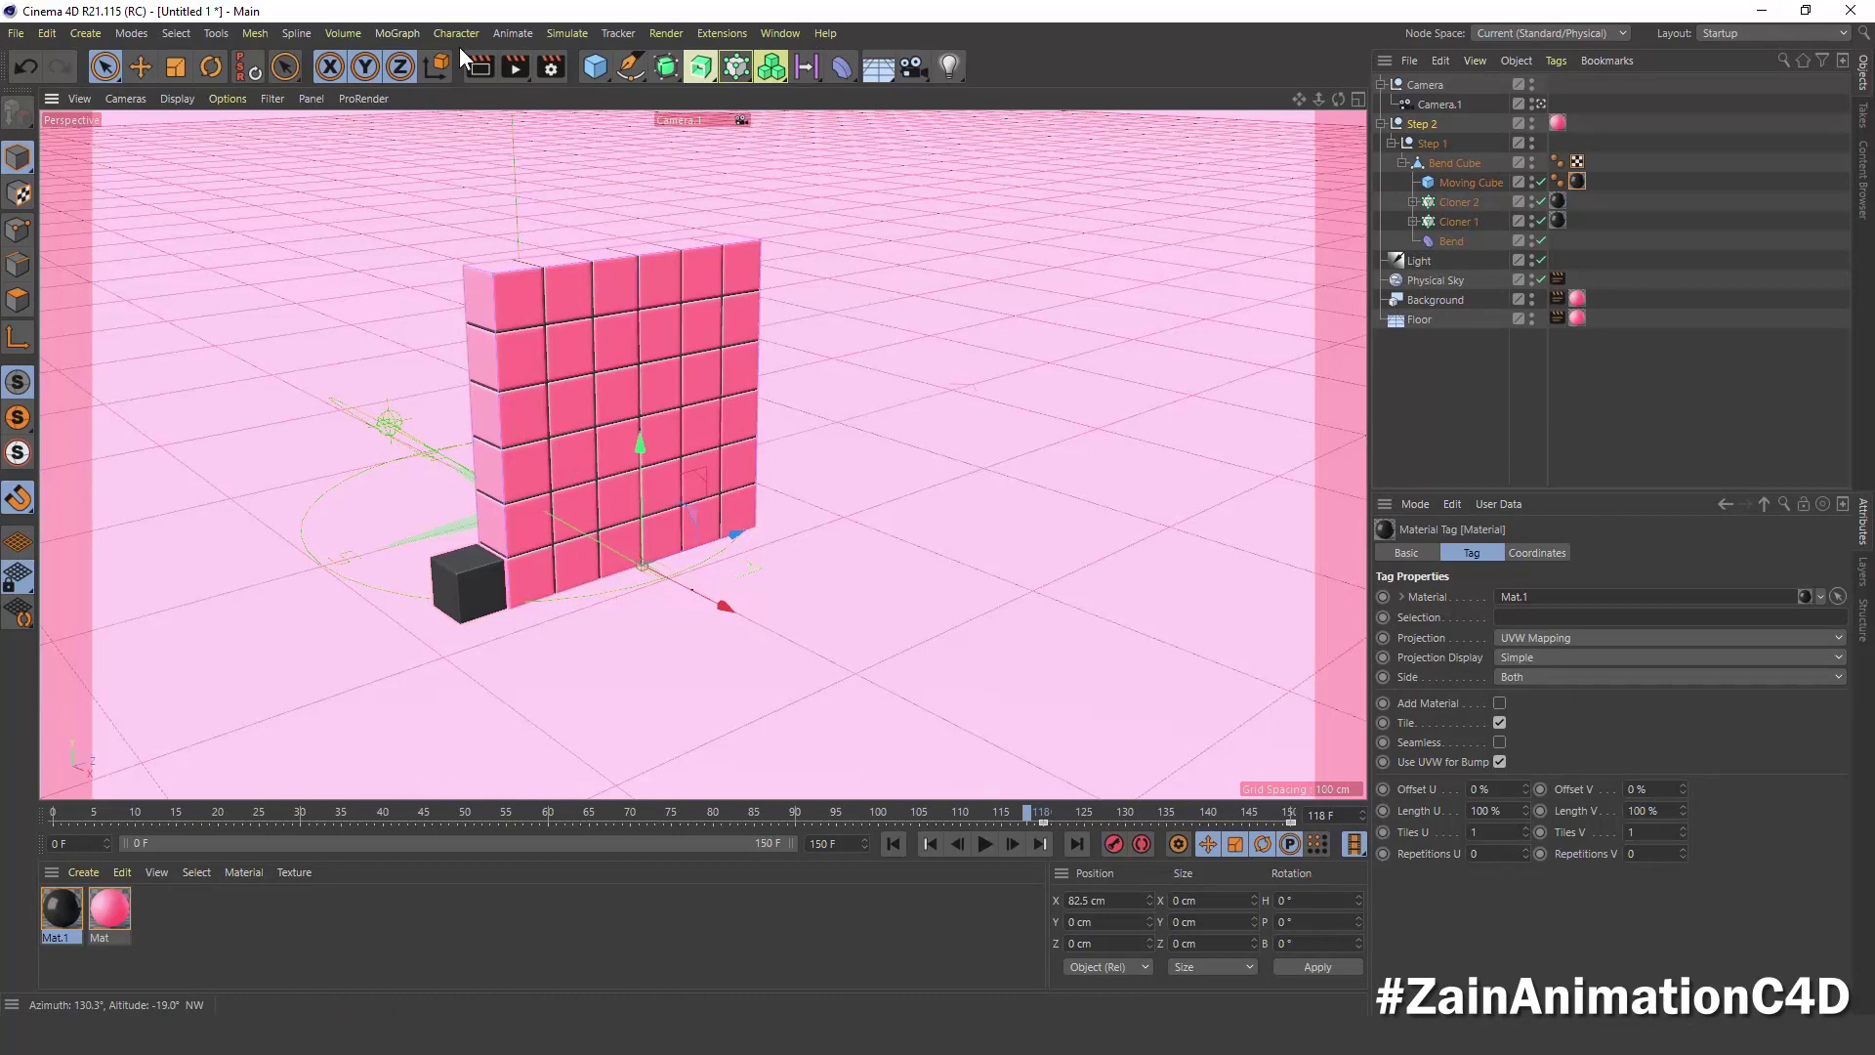
# Add Ambient Occlusion and Global Illumination effects, then render frame 118 in the viewport
pyautogui.click(550, 67)
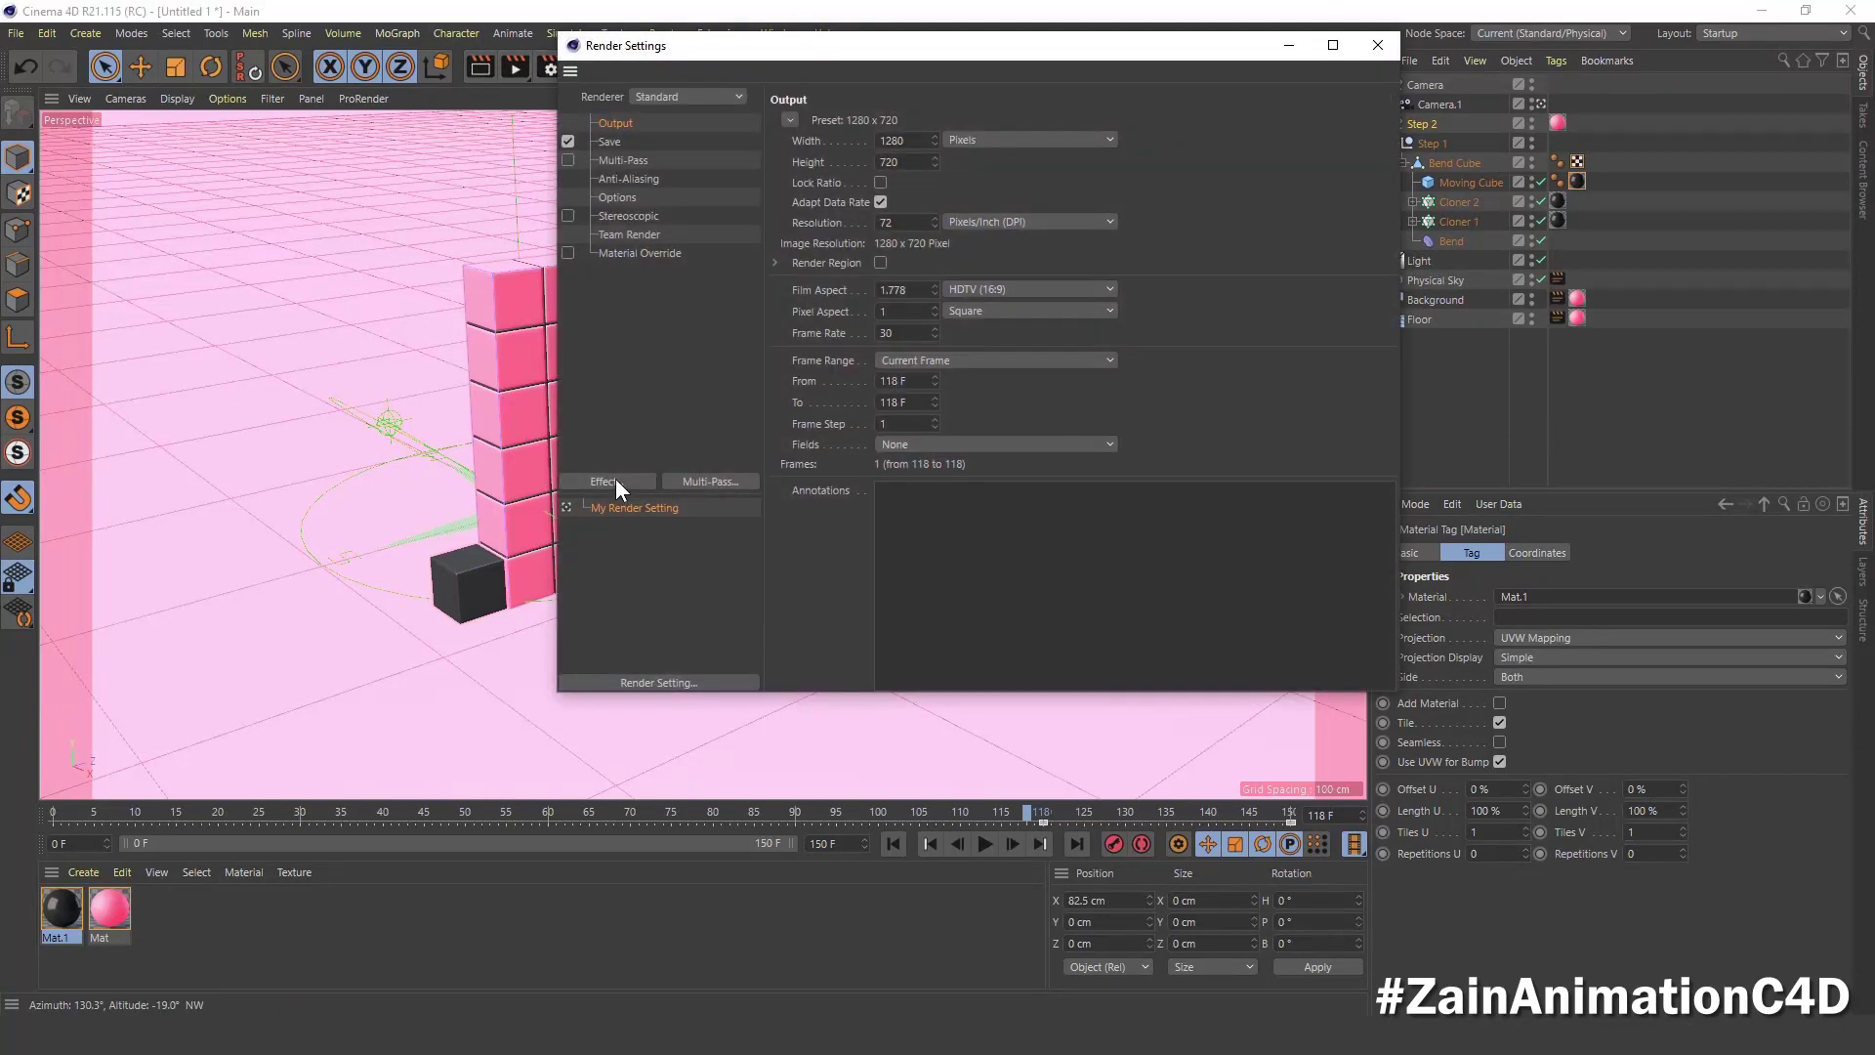
pyautogui.click(615, 482)
pyautogui.click(625, 500)
pyautogui.click(746, 634)
pyautogui.click(1377, 45)
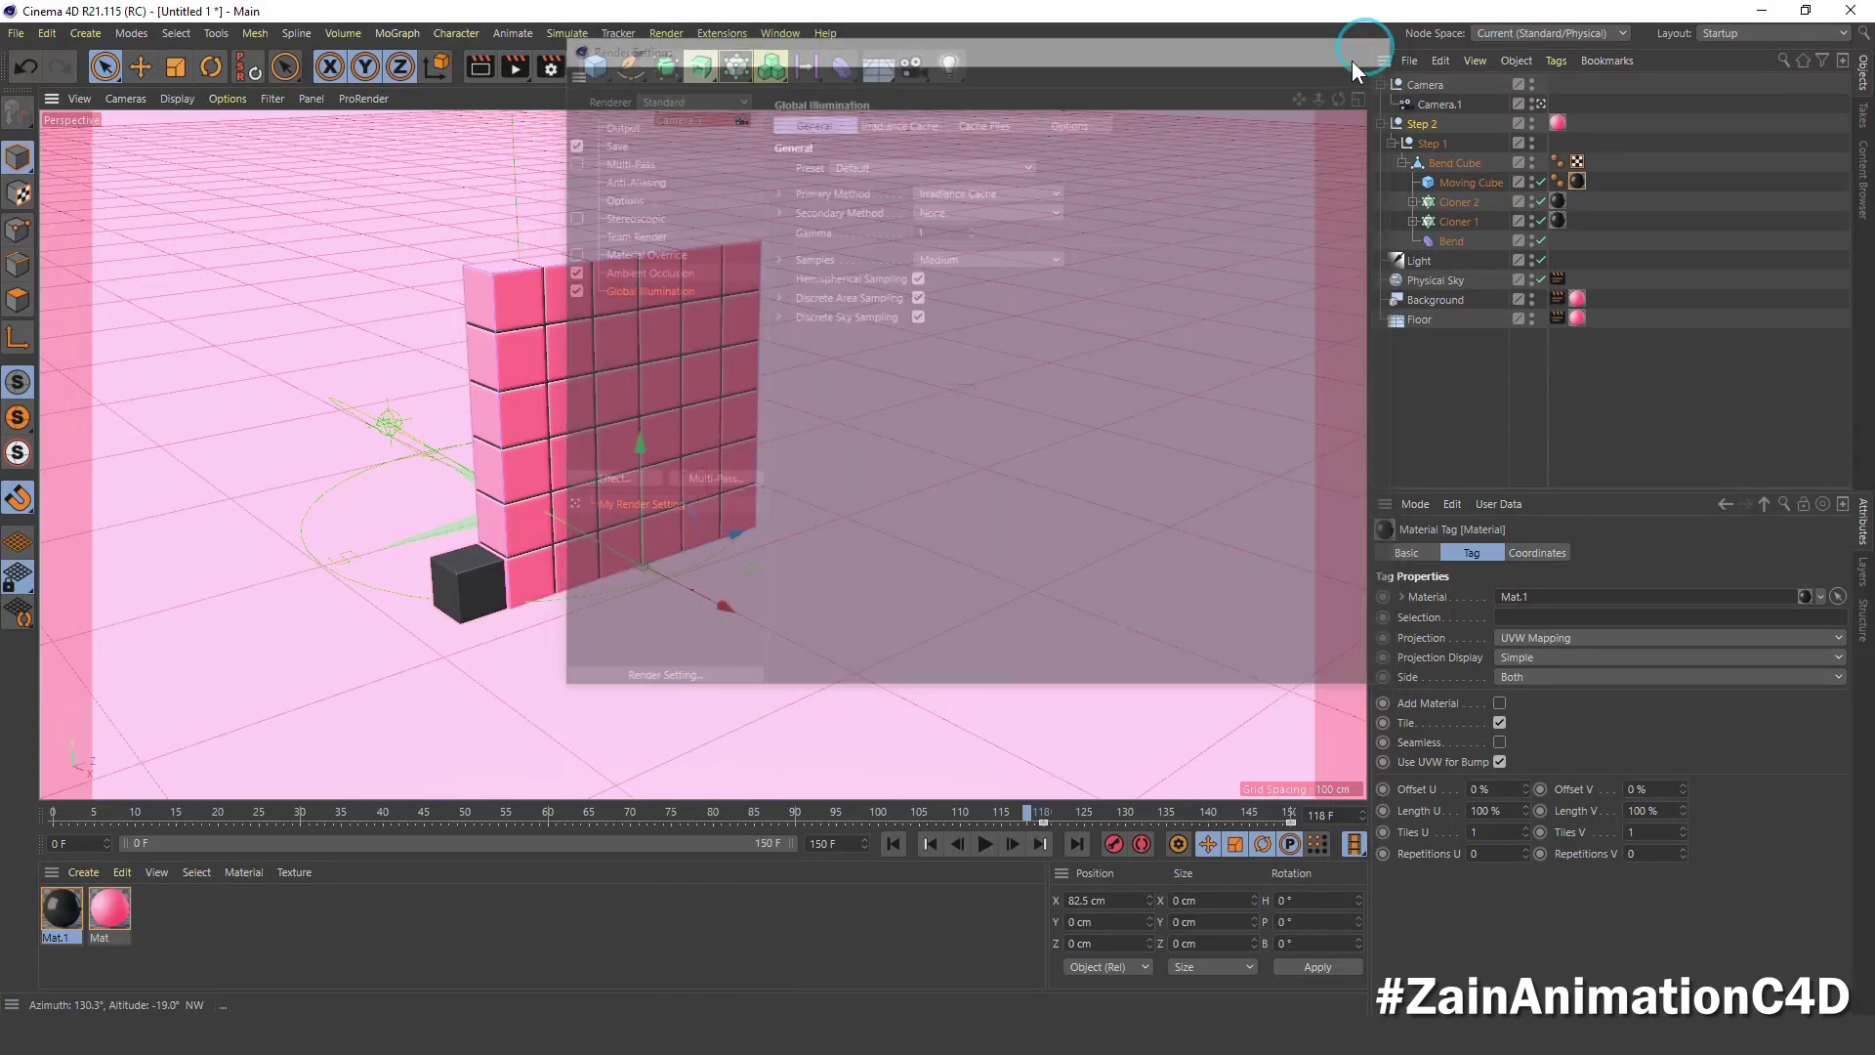
pyautogui.click(480, 66)
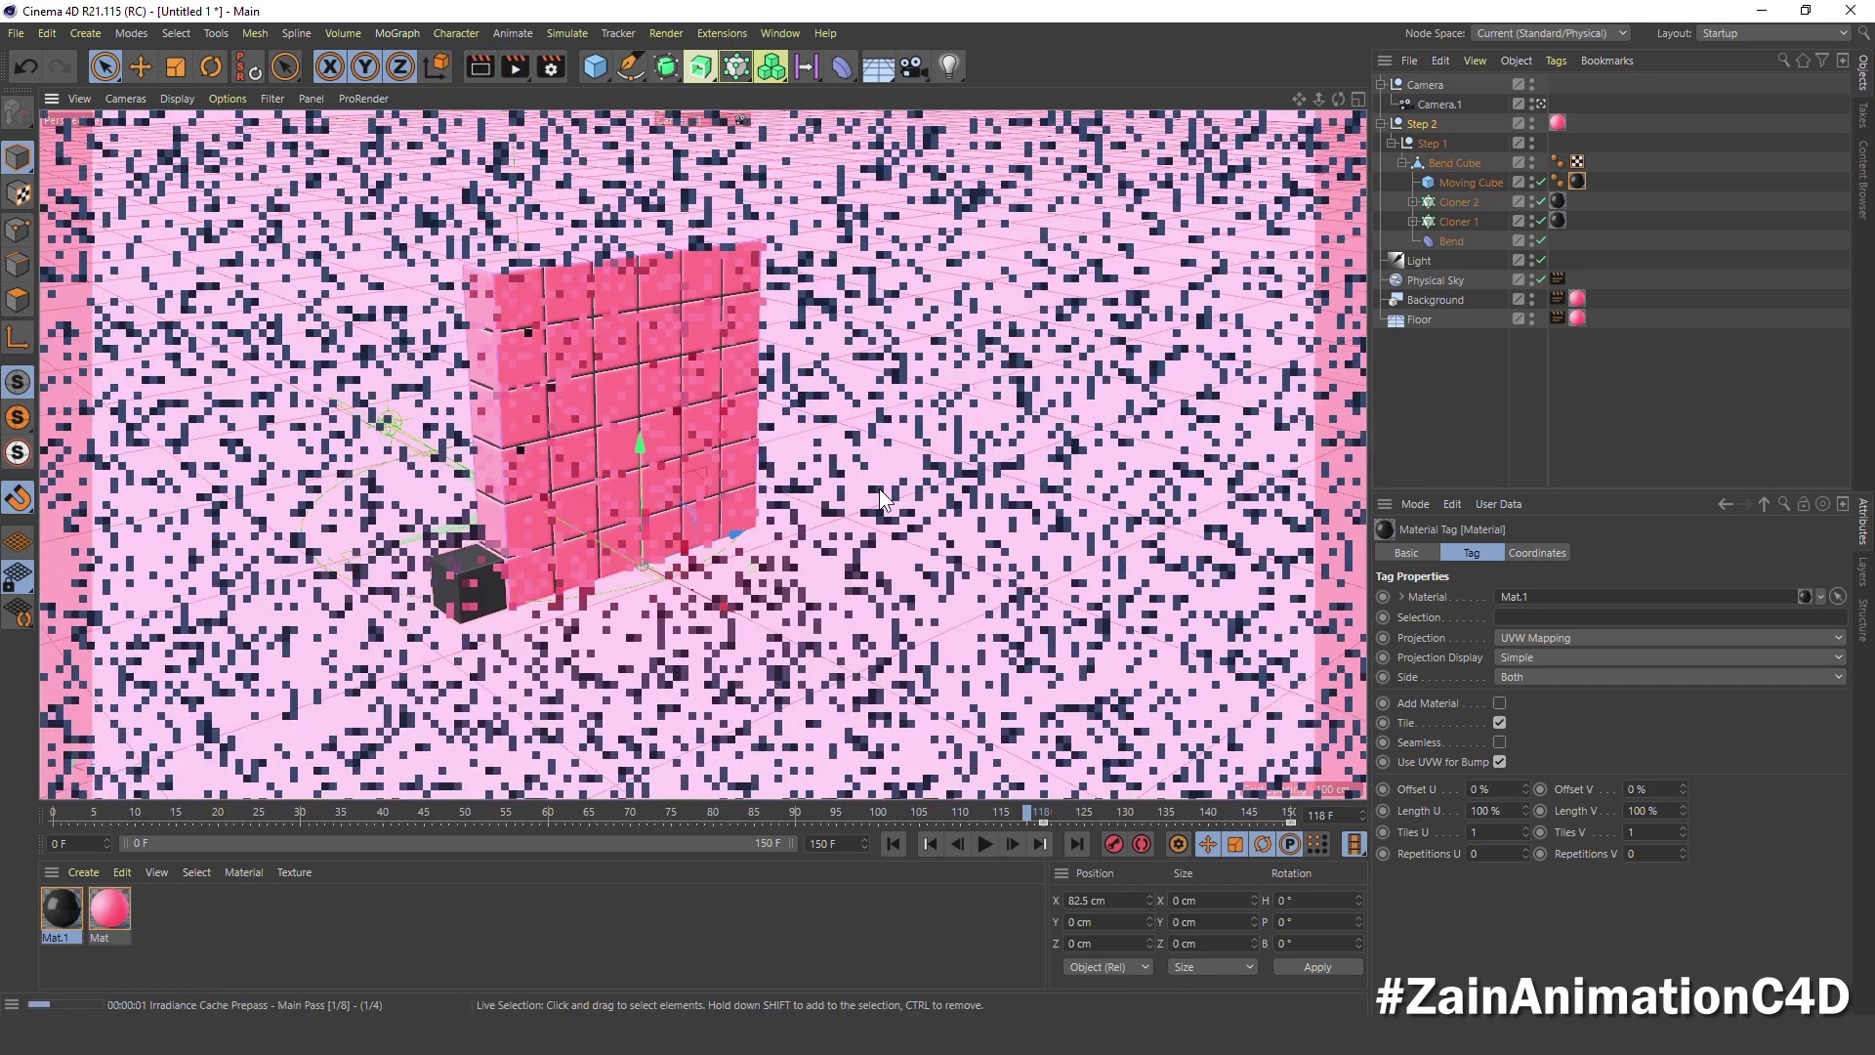